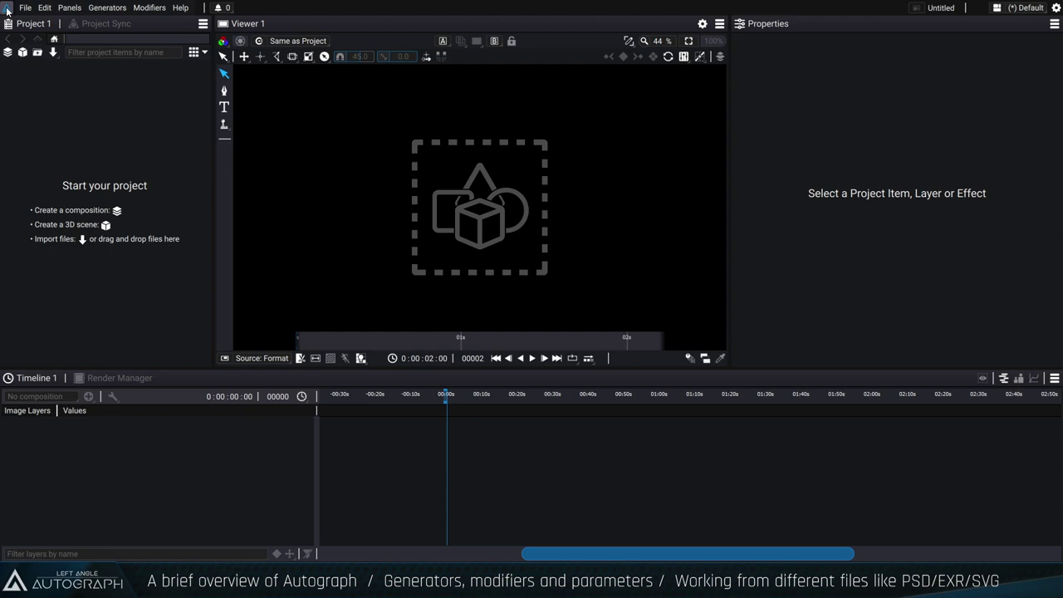
# Browse the downloadable assets on the start page, then download and open the AFC versus demo project.
pyautogui.click(8, 9)
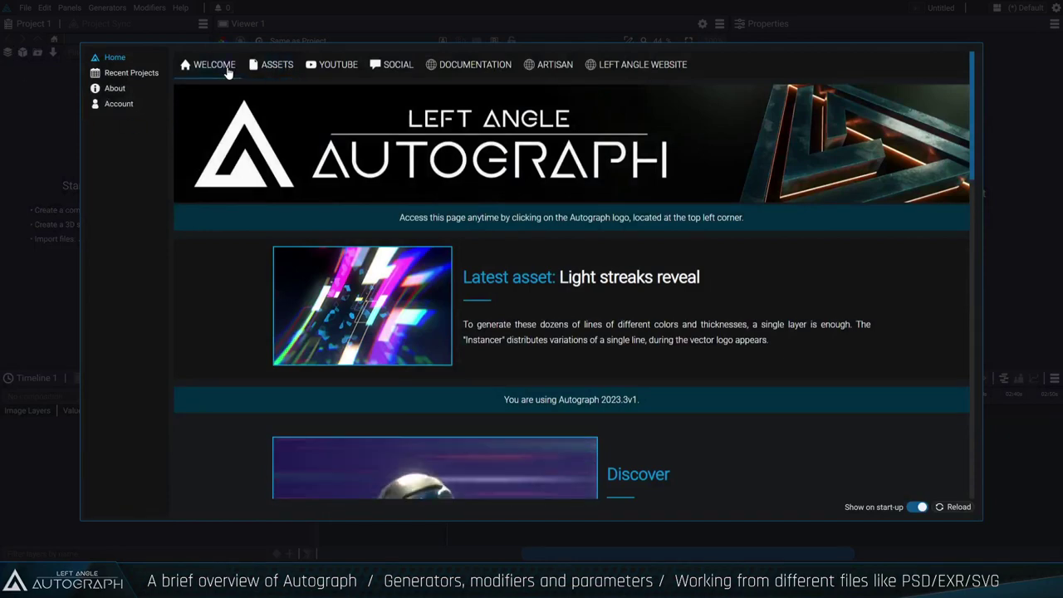
pyautogui.click(275, 71)
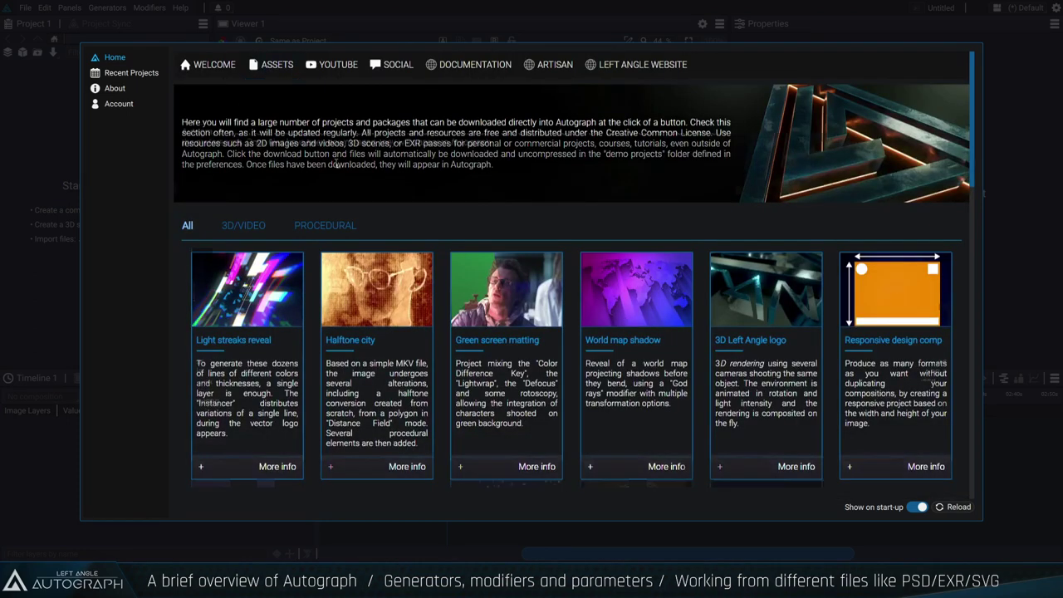
pyautogui.scroll(-3, 359, 181)
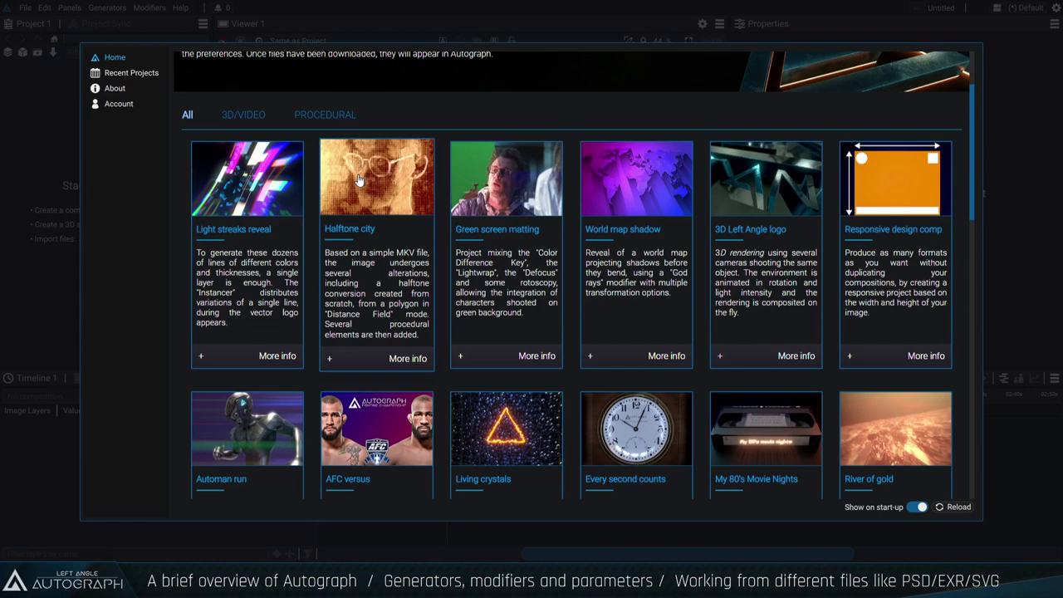
pyautogui.scroll(1, 380, 183)
pyautogui.scroll(-1, 380, 183)
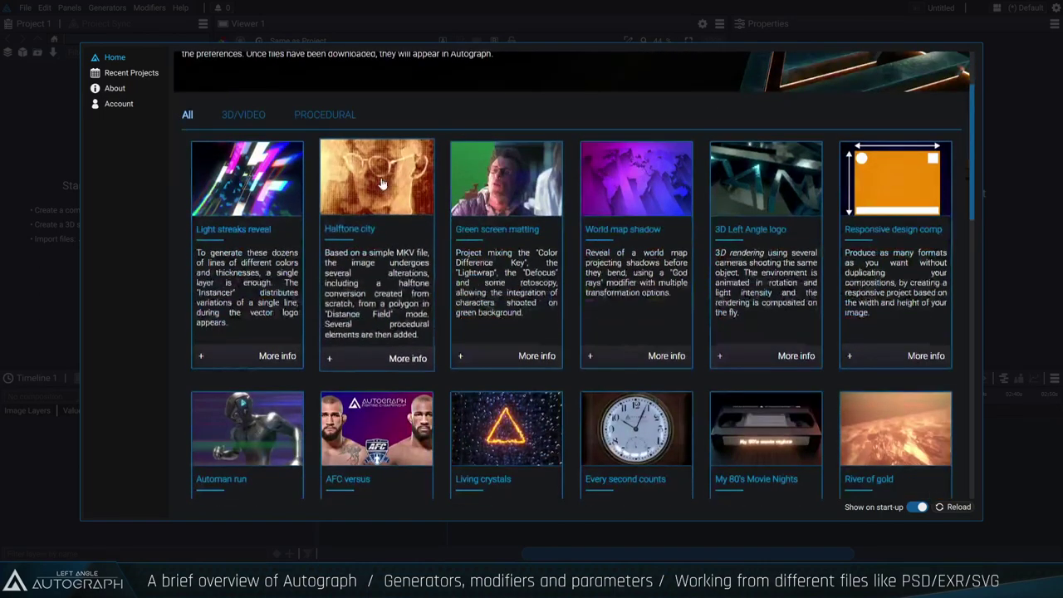
pyautogui.scroll(-2, 540, 200)
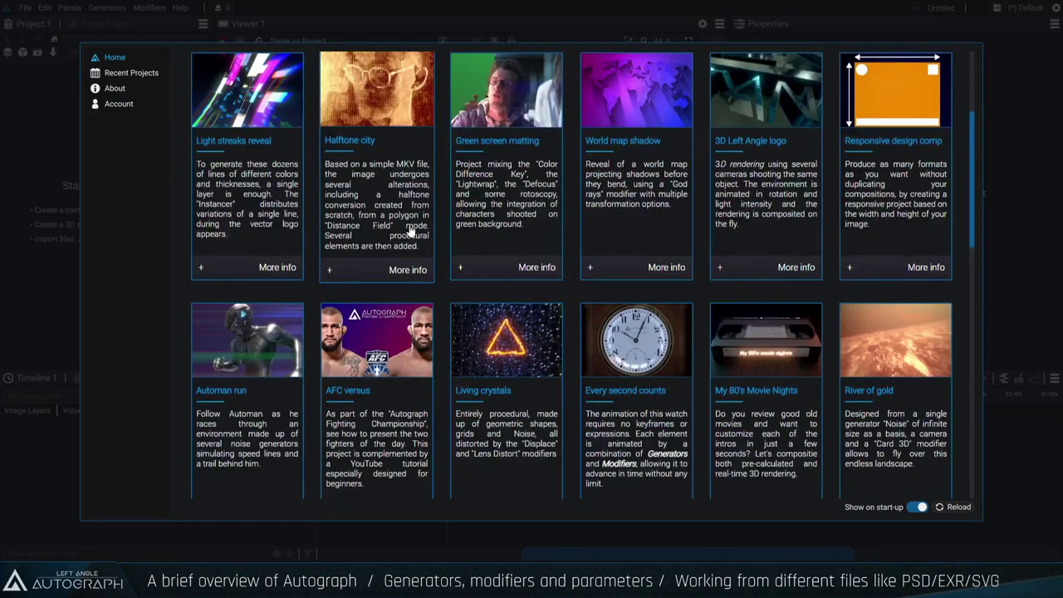
pyautogui.scroll(-1, 417, 352)
pyautogui.click(385, 290)
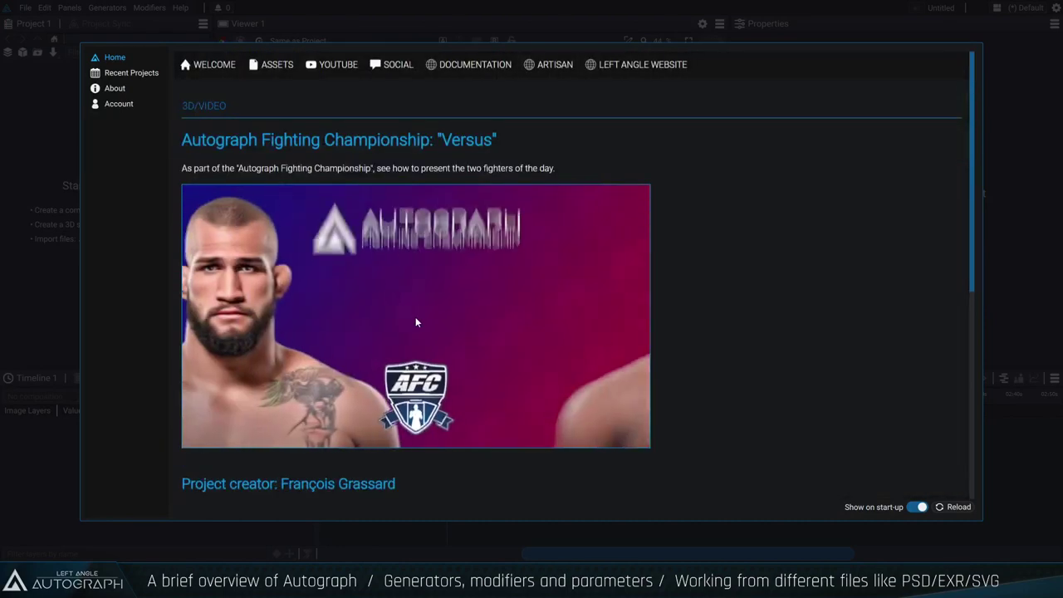
pyautogui.scroll(-3, 419, 295)
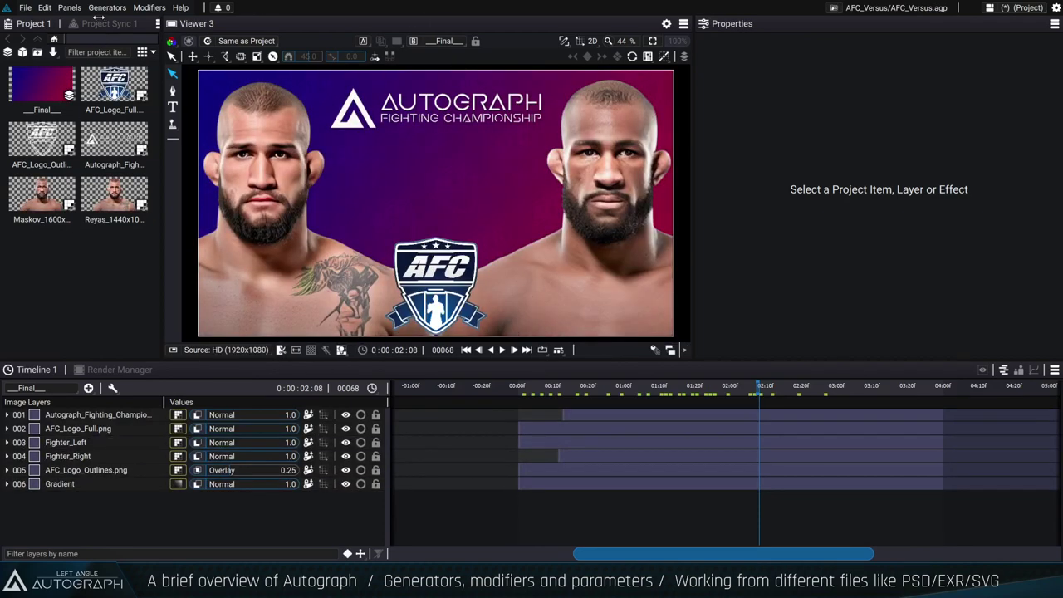
# Preview the AFC versus animation from a little past the one-second mark.
pyautogui.click(69, 8)
pyautogui.moveTo(25, 7)
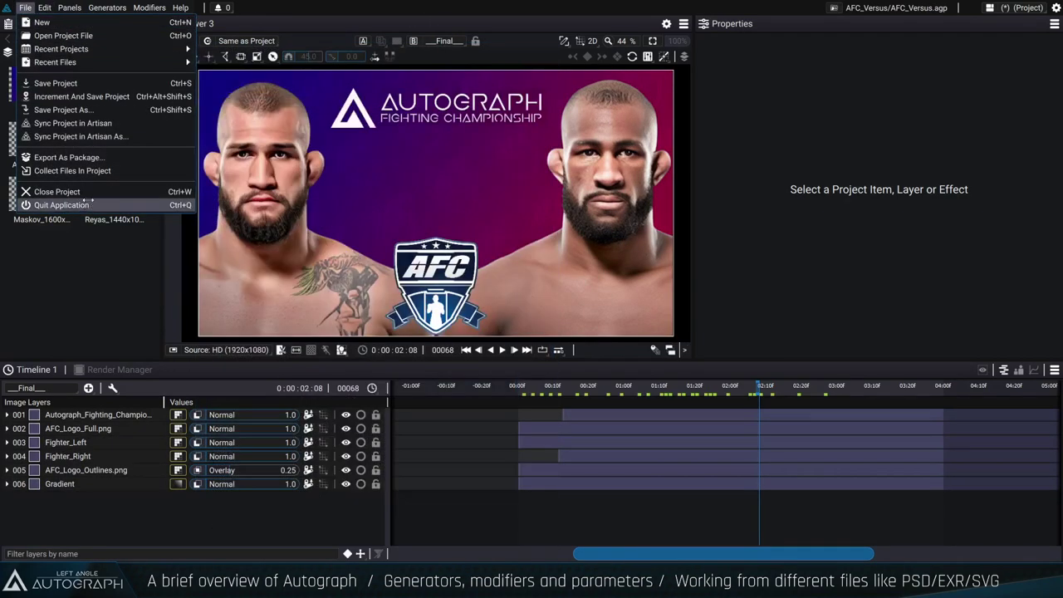
pyautogui.click(631, 390)
pyautogui.click(645, 386)
pyautogui.press('space')
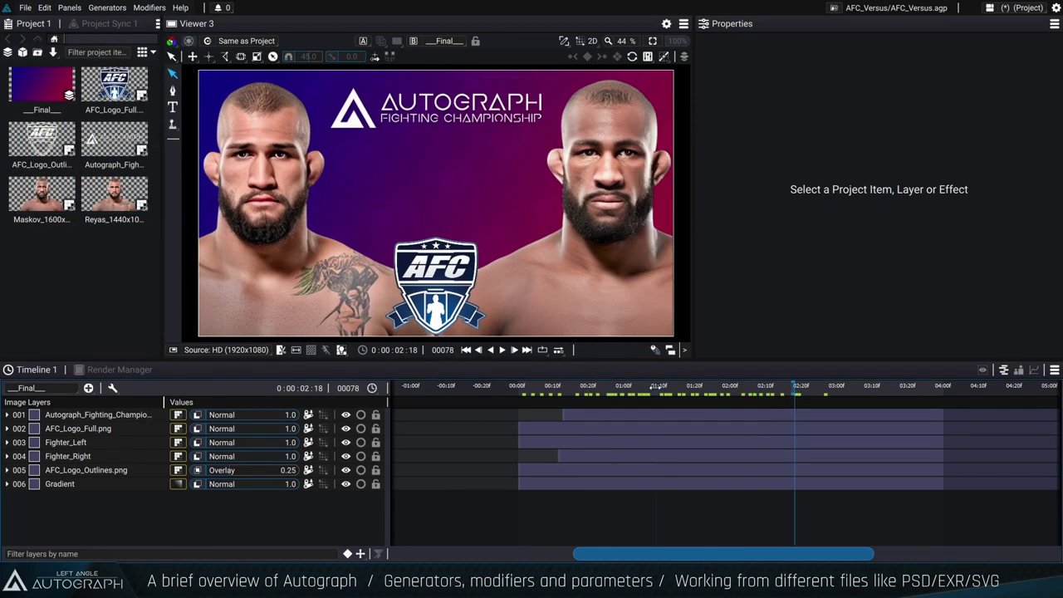
# Switch to File Explorer and check the Downloaded_Projects folder for the AFC_Versus project.
pyautogui.hotkey('alt', 'Tab')
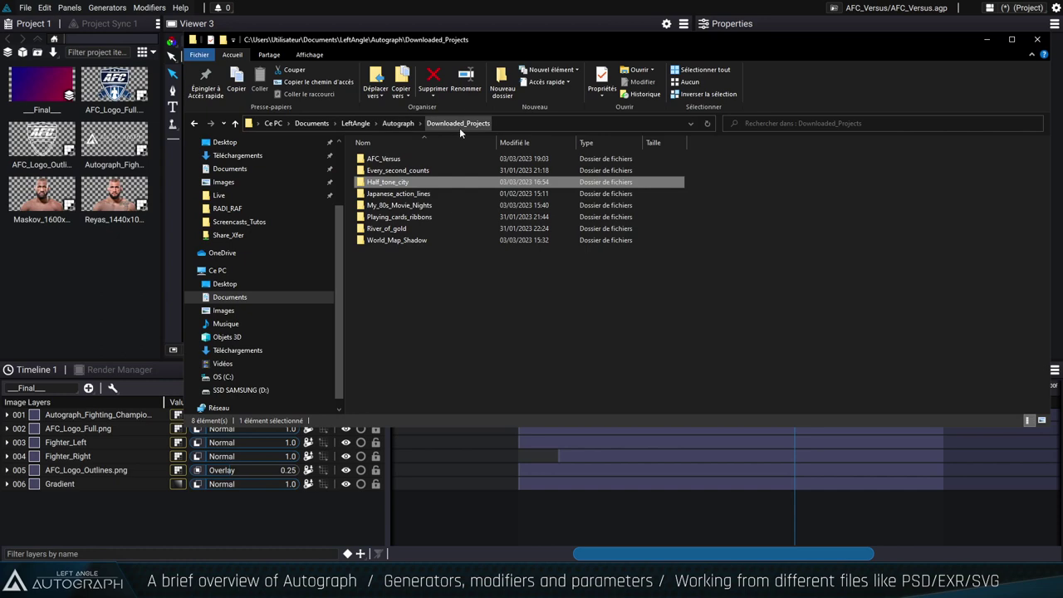
pyautogui.moveTo(523, 302); pyautogui.dragTo(389, 170)
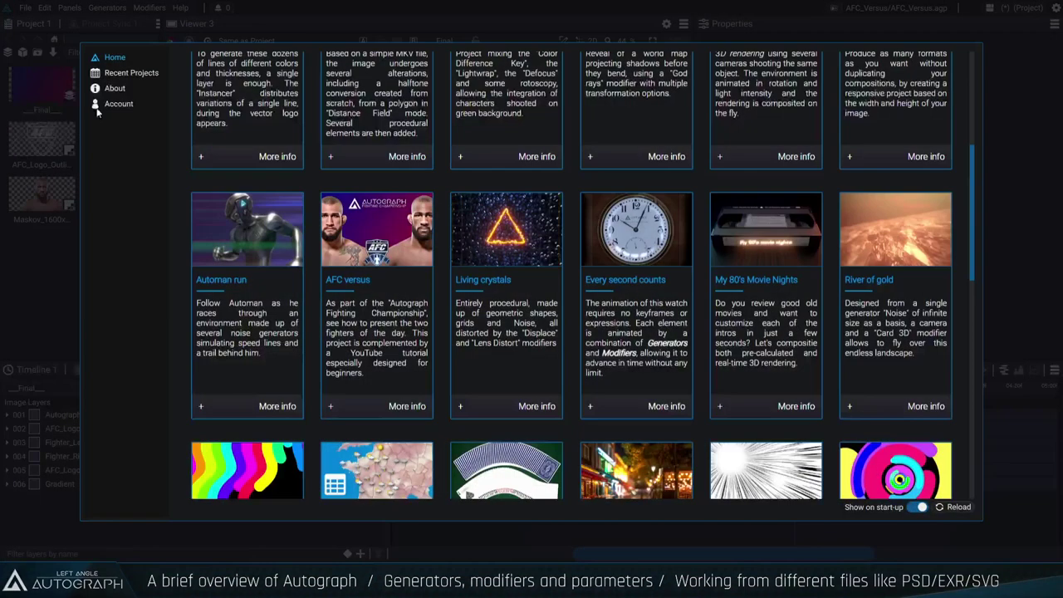
# Return to Autograph's asset library, then download and open the Light streaks reveal demo project.
pyautogui.scroll(5, 232, 189)
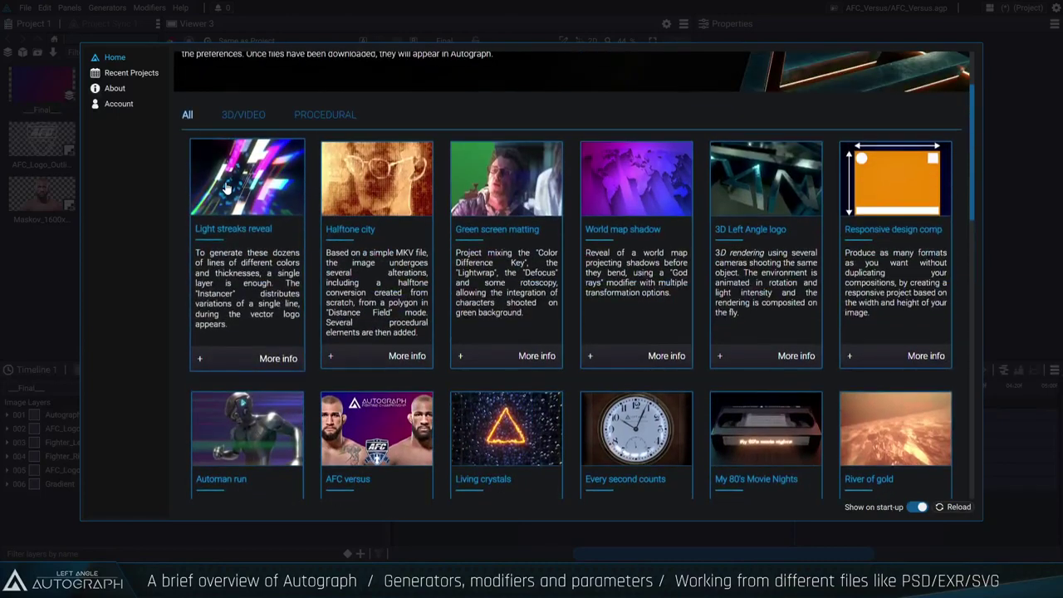
pyautogui.click(232, 189)
pyautogui.scroll(-3, 308, 299)
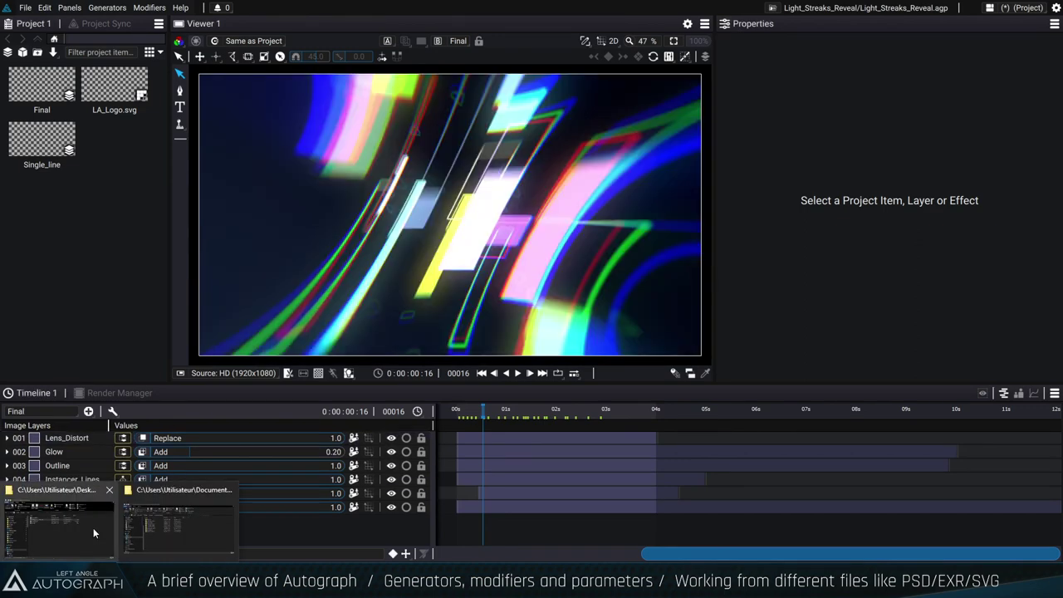
# Switch to File Explorer and check the Downloaded_Projects folder for the Light_Streaks_Reveal project.
pyautogui.click(58, 523)
pyautogui.click(139, 544)
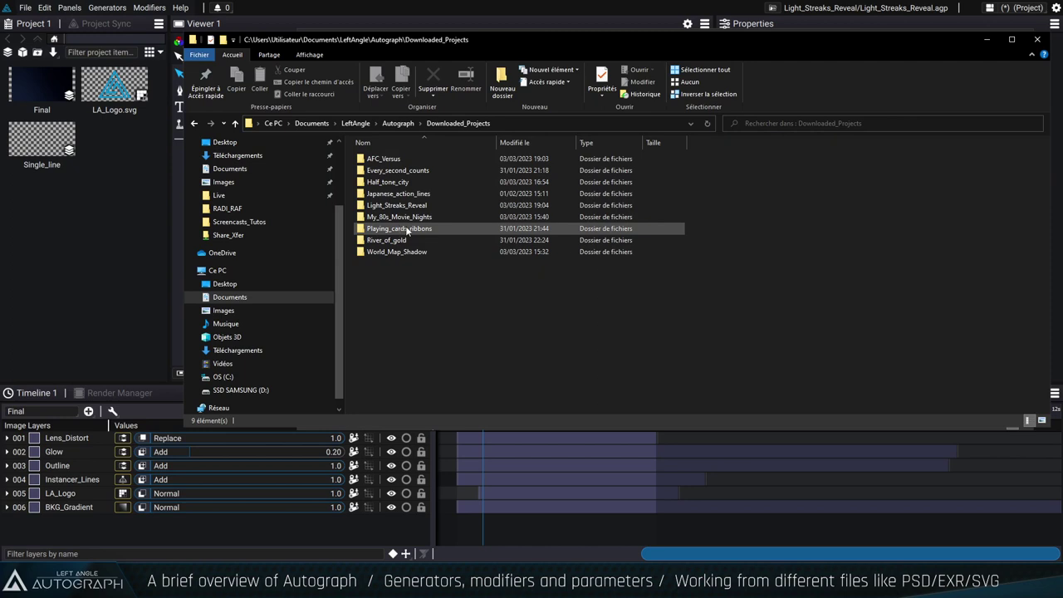
pyautogui.click(145, 196)
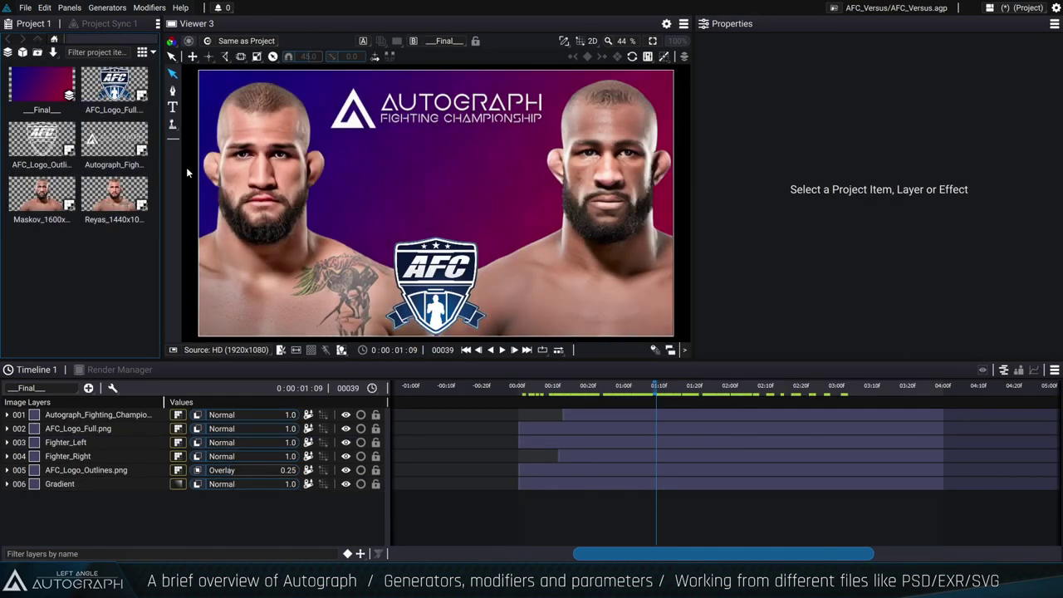
# Widen the project items area to fit three thumbnails per row and review the file types available for import.
pyautogui.moveTo(162, 146); pyautogui.dragTo(240, 137)
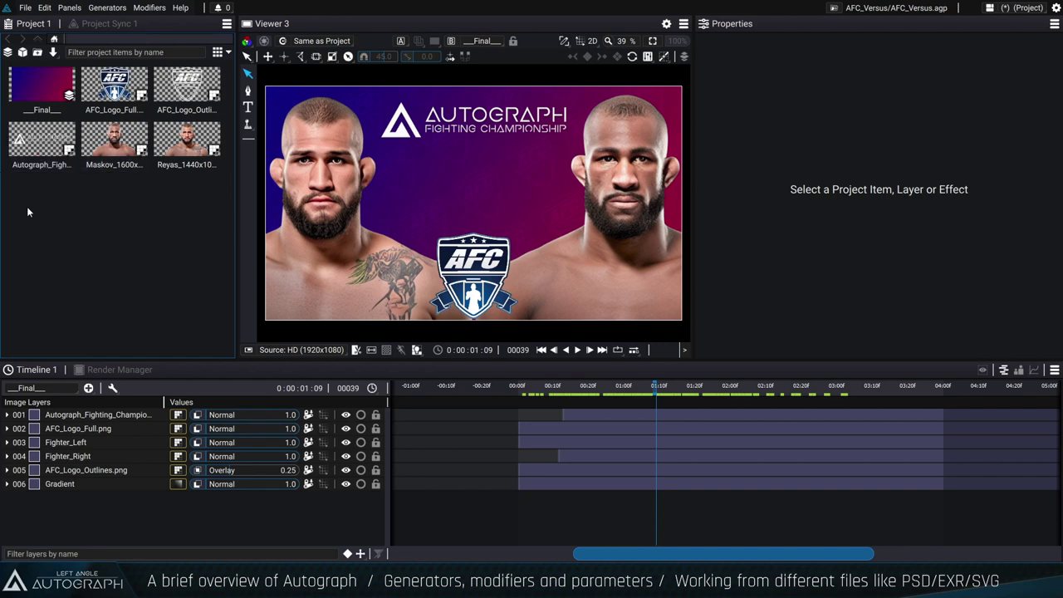
pyautogui.click(54, 59)
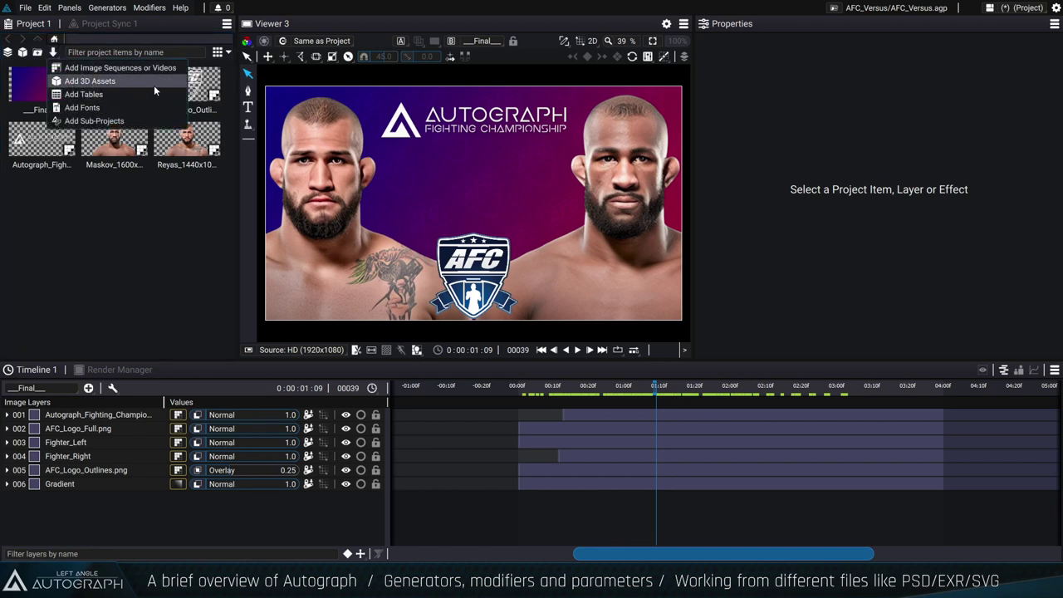
pyautogui.click(190, 251)
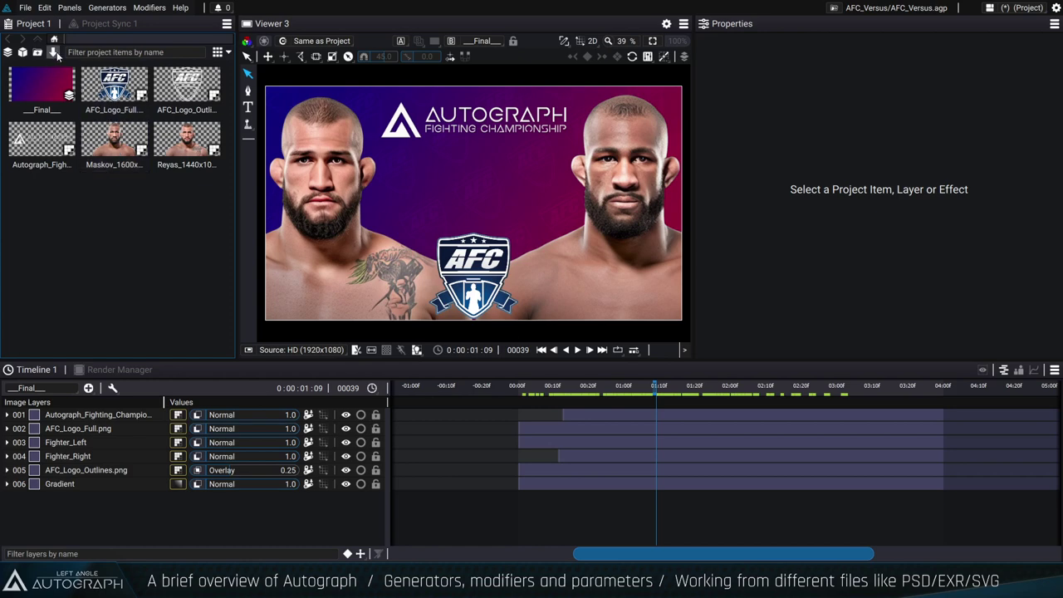
pyautogui.click(55, 53)
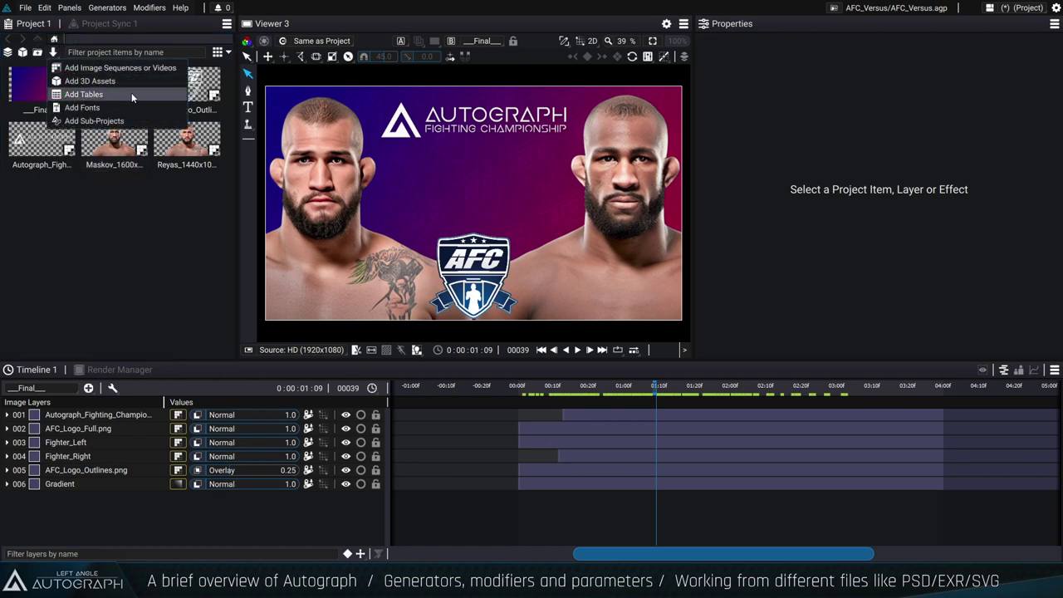
pyautogui.click(188, 241)
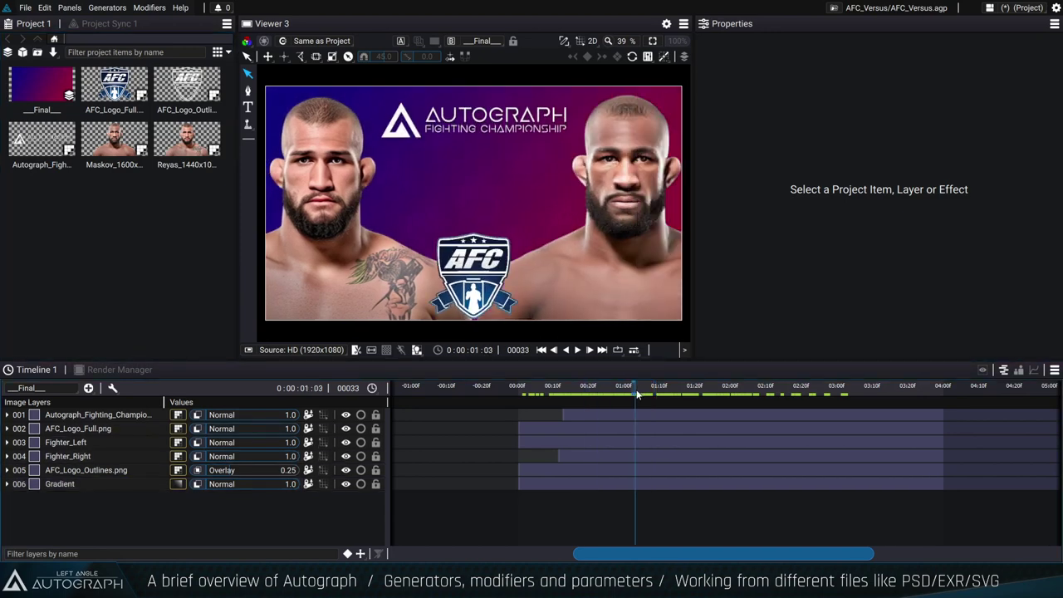
# Move the playhead to frame 24 and select the Autograph Fighting Championship title layer.
pyautogui.click(603, 389)
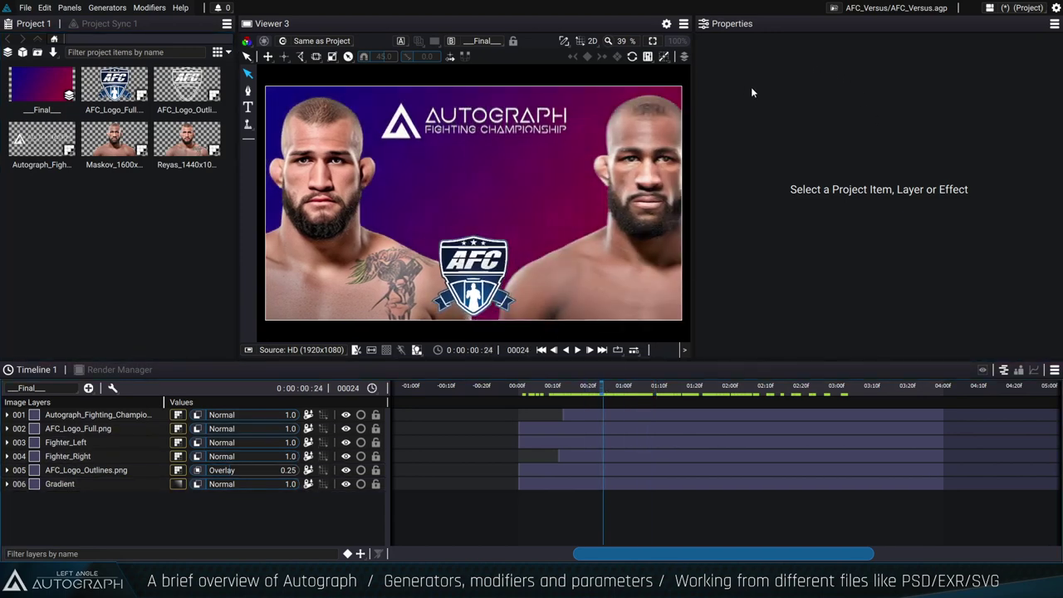
pyautogui.click(473, 121)
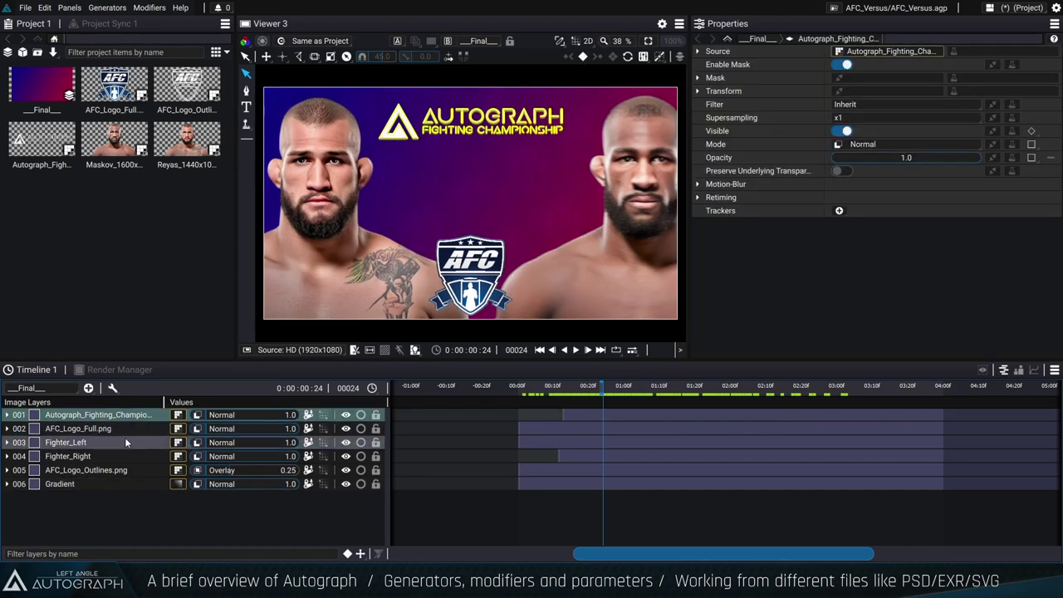
pyautogui.click(88, 456)
pyautogui.press('Up')
pyautogui.press('Up')
pyautogui.press('Up')
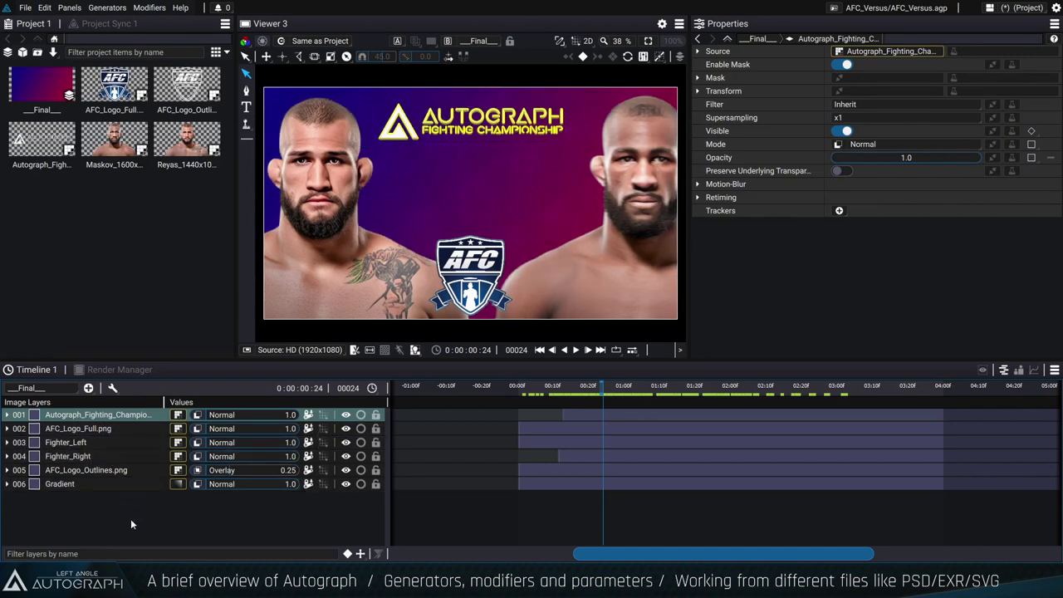
# Expand the title layer's Source and Transform parameters in both the timeline and the properties, including the X and Y position components.
pyautogui.click(716, 51)
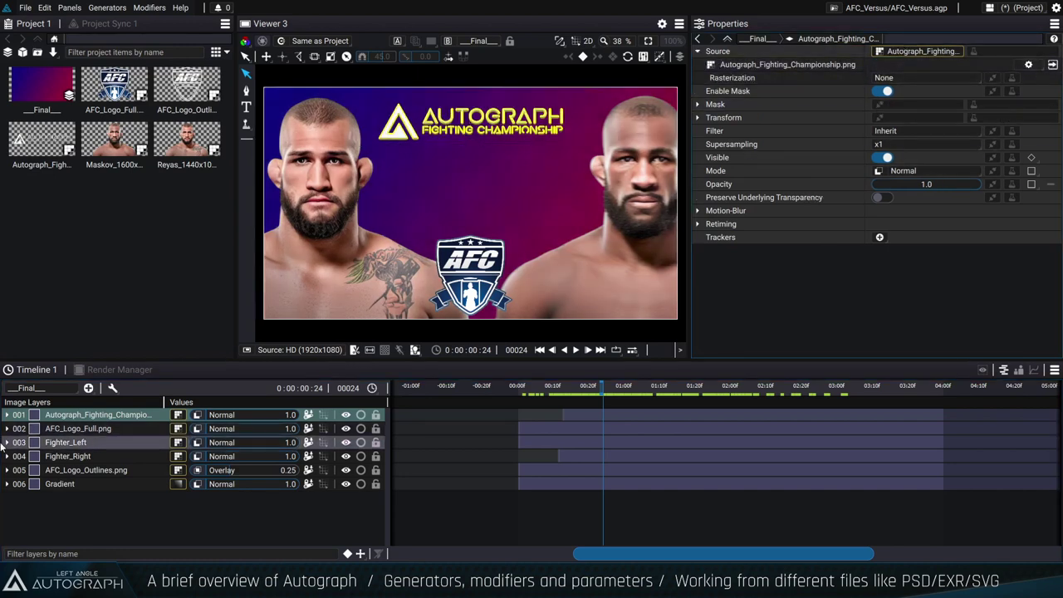
pyautogui.click(8, 414)
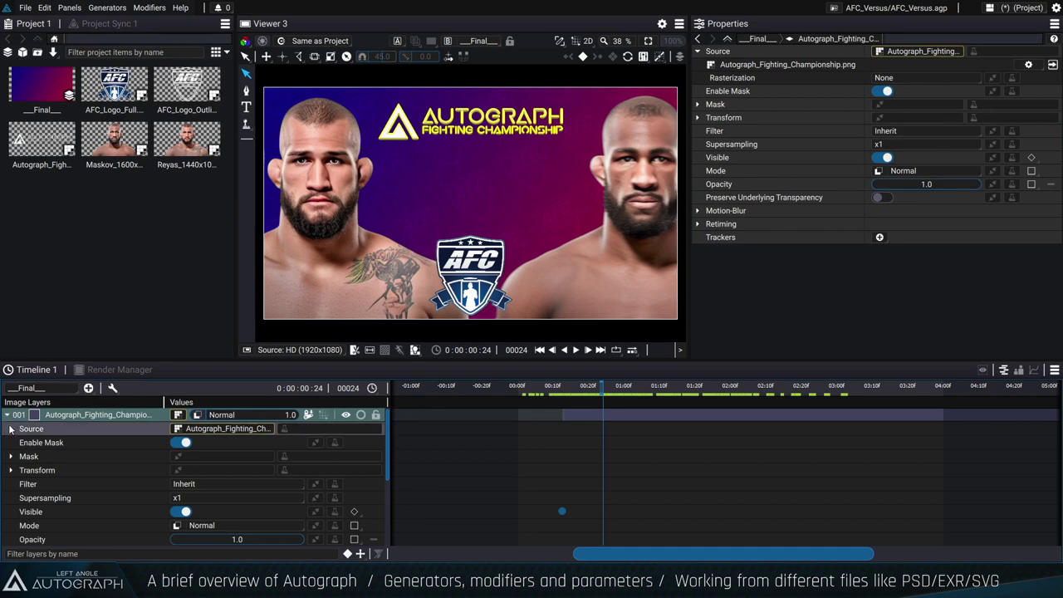
pyautogui.click(11, 429)
pyautogui.click(14, 443)
pyautogui.click(14, 443)
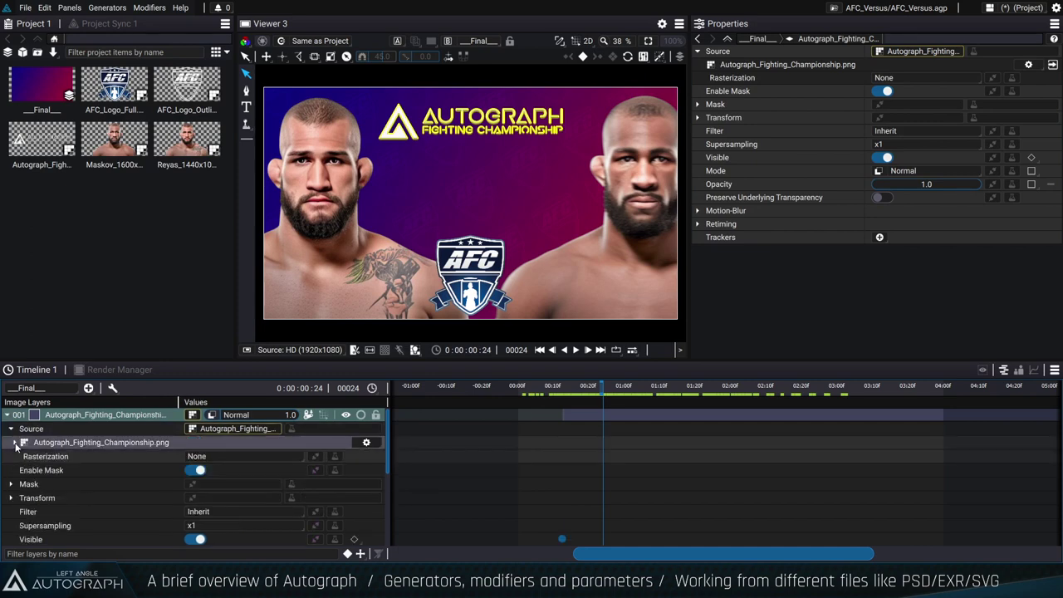
pyautogui.click(12, 498)
pyautogui.click(11, 498)
pyautogui.click(11, 499)
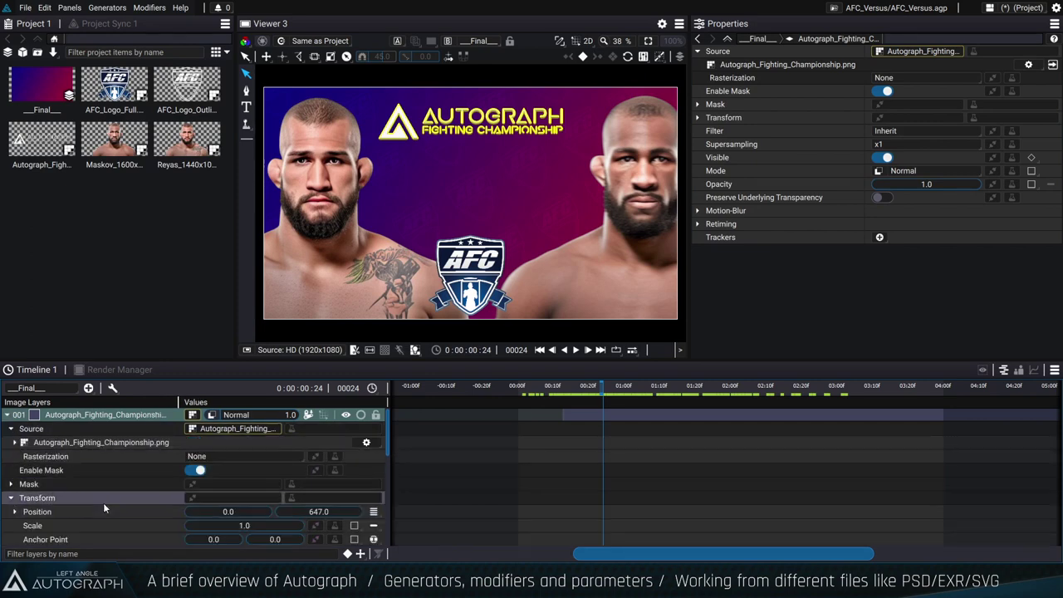
pyautogui.scroll(-3, 16, 482)
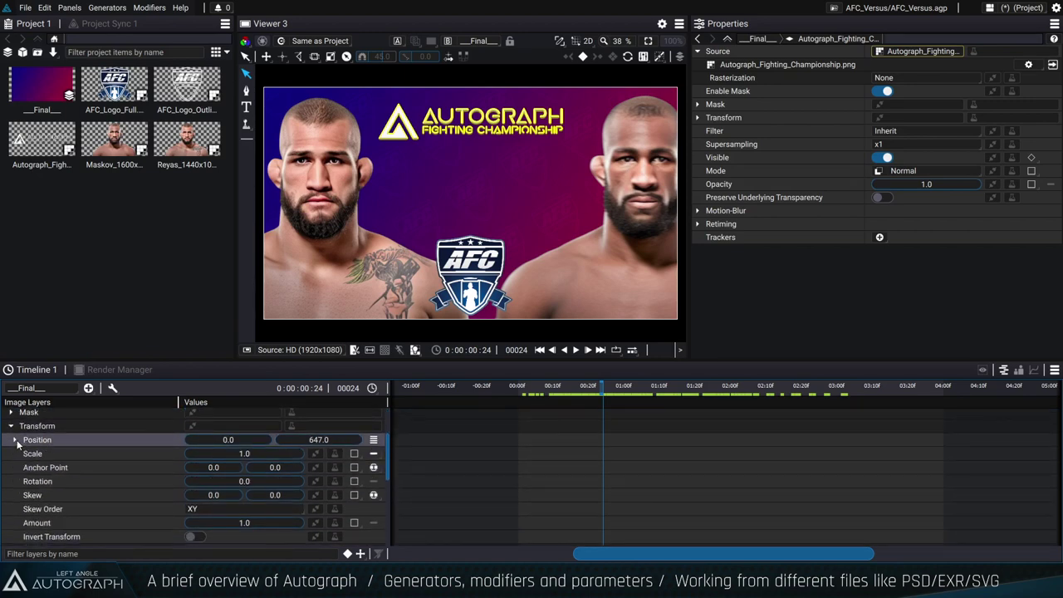
pyautogui.click(697, 117)
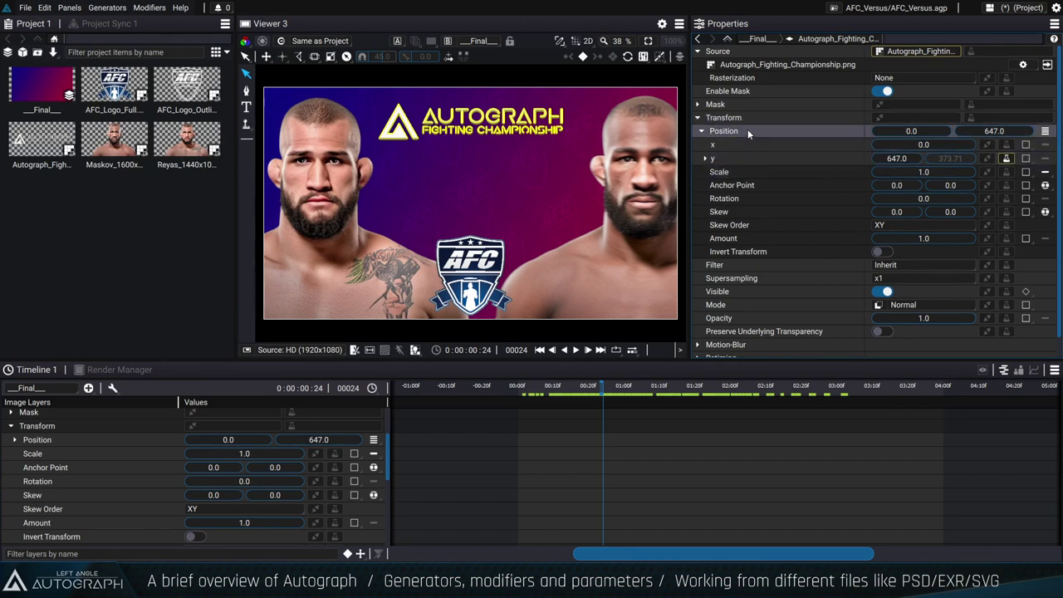
pyautogui.moveTo(461, 285)
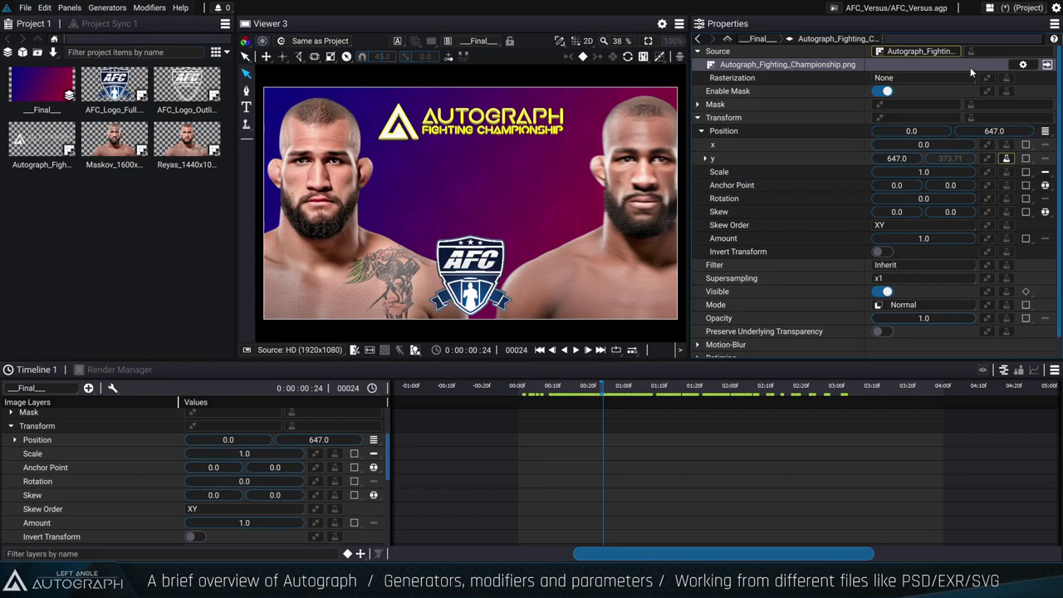
# Inspect the source settings of Autograph_Fighting_Championship.png and collapse the title layer's Transform group in the timeline.
pyautogui.click(1047, 66)
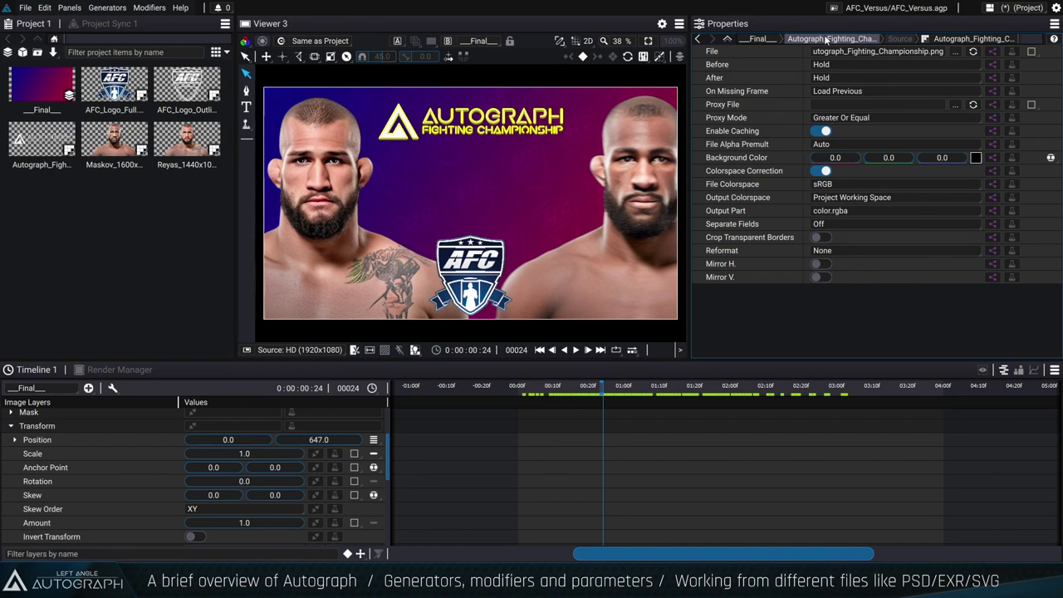
pyautogui.scroll(4, 109, 487)
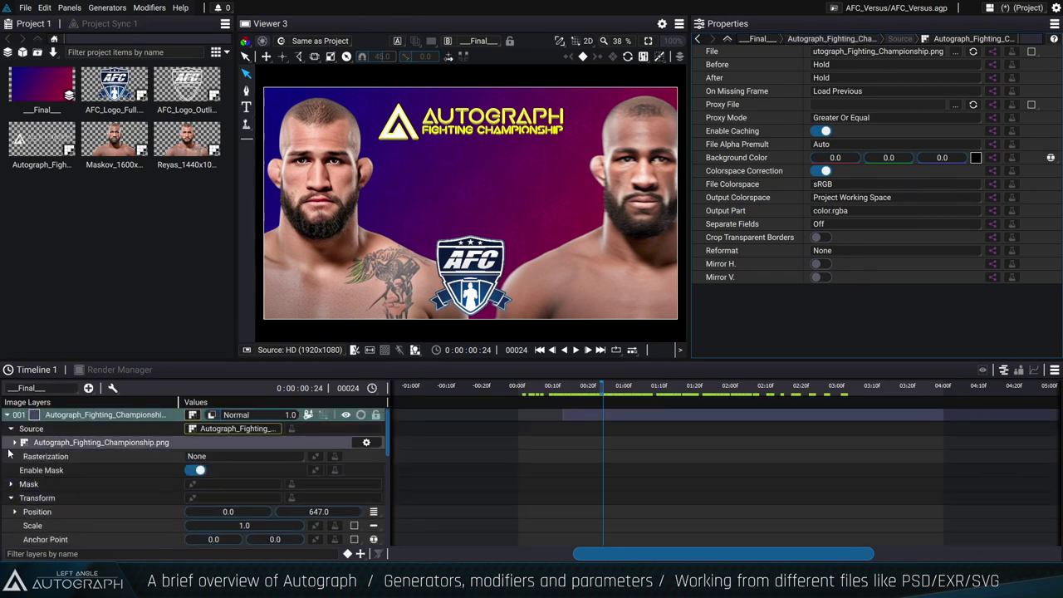
pyautogui.click(11, 497)
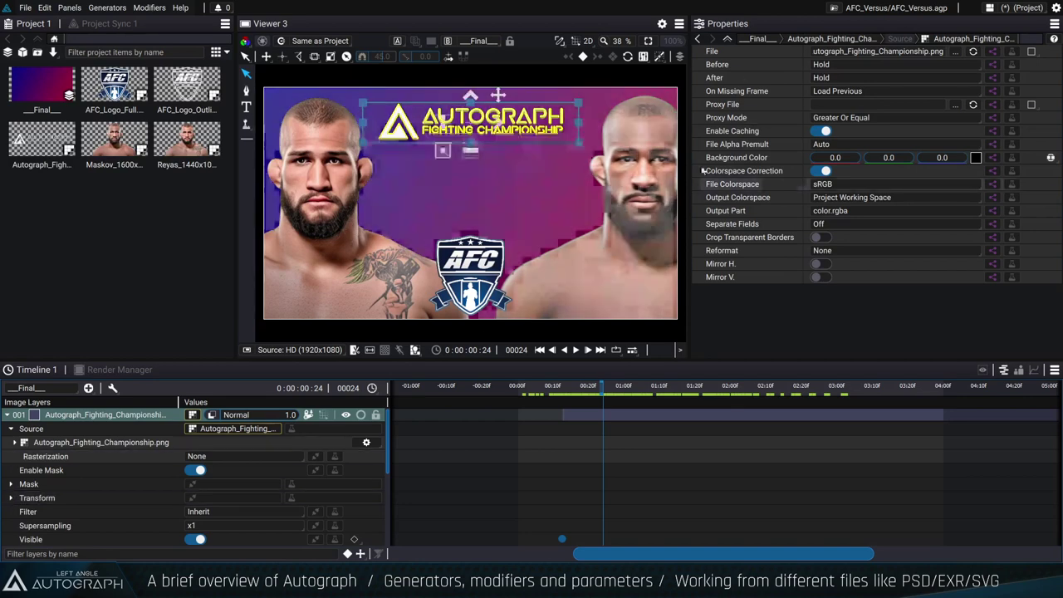
pyautogui.click(850, 37)
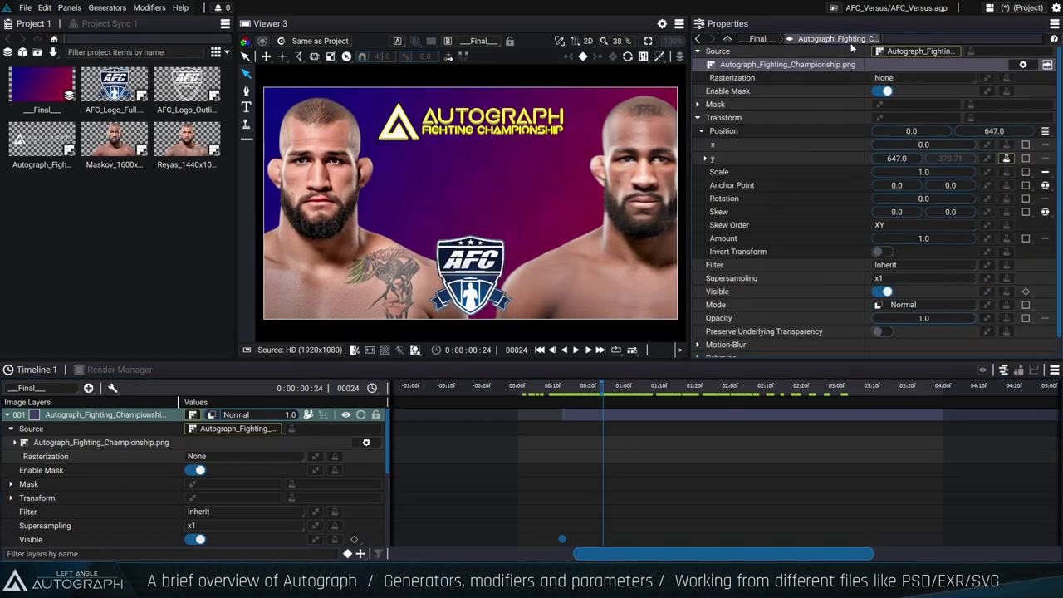
pyautogui.click(1047, 65)
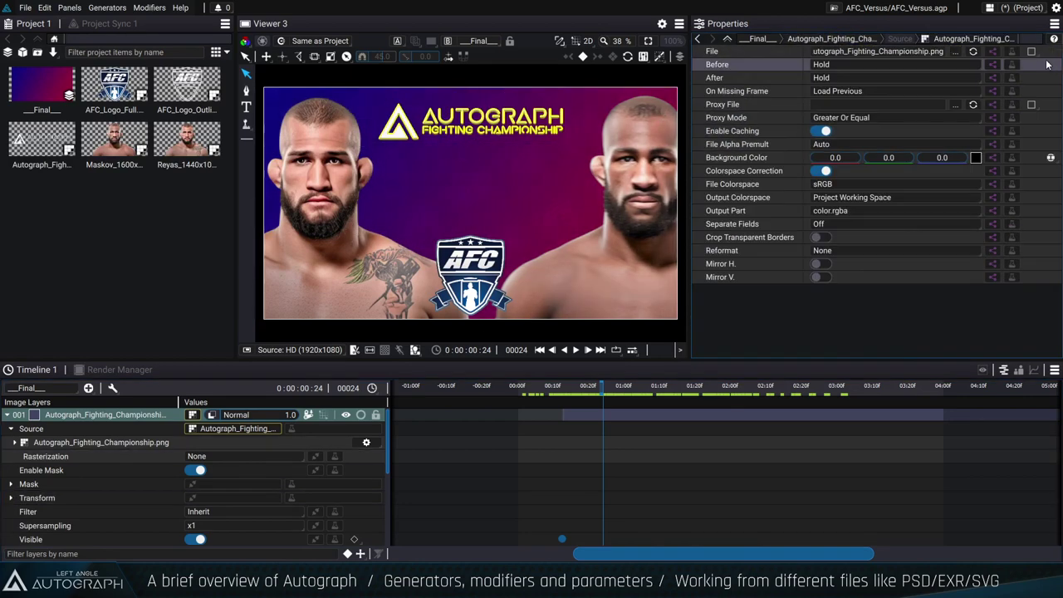
# Return to the title layer's parameters in the properties and collapse the layer in the timeline.
pyautogui.click(847, 39)
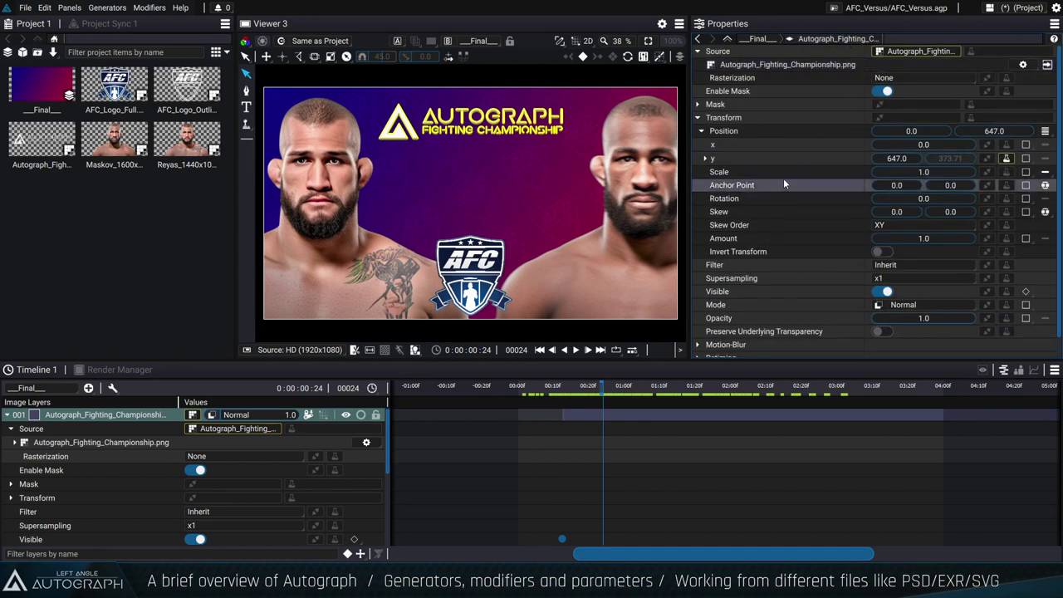
pyautogui.click(7, 414)
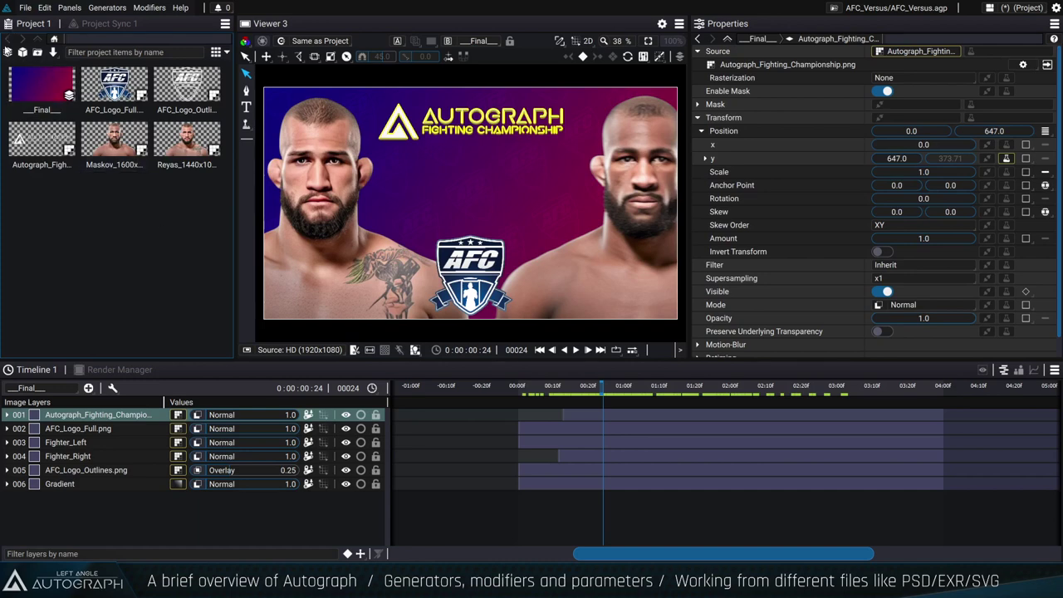
# Create a new composition, open it and add Maskov_1600x1200.png as its layer.
pyautogui.click(8, 52)
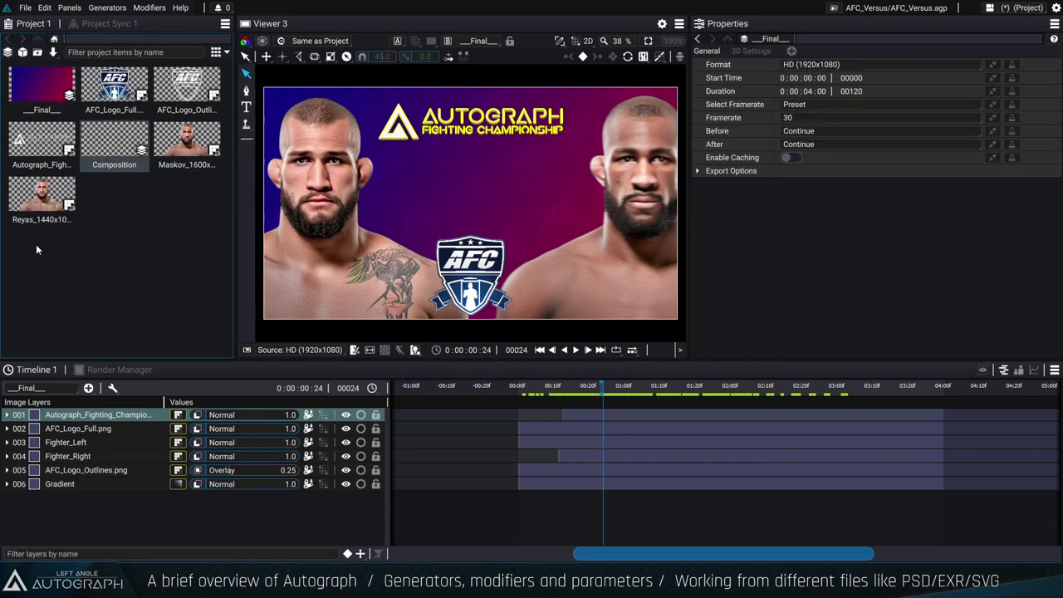
pyautogui.doubleClick(104, 141)
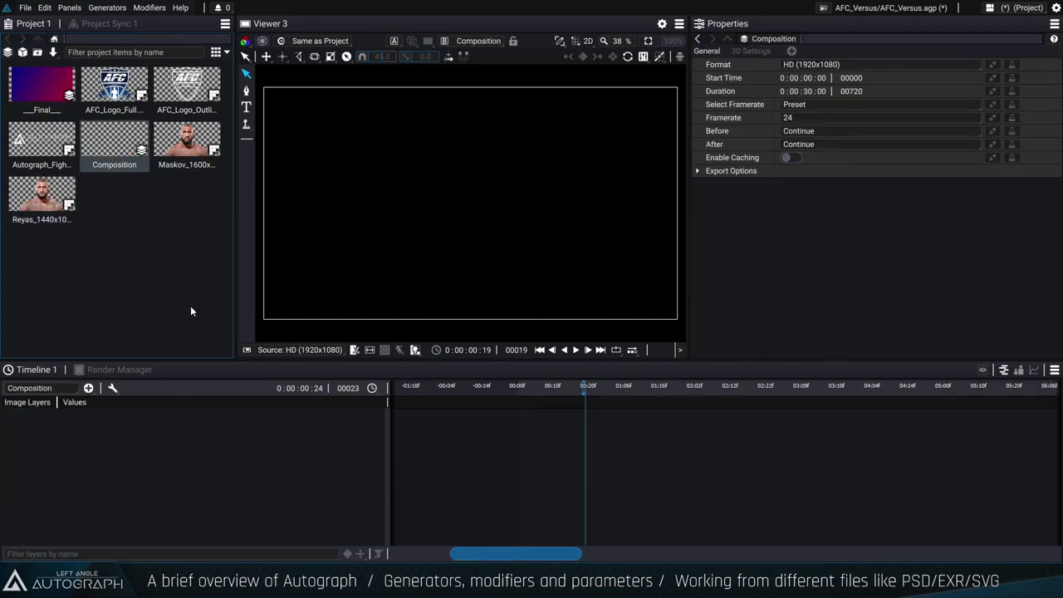
pyautogui.moveTo(187, 142); pyautogui.dragTo(137, 452)
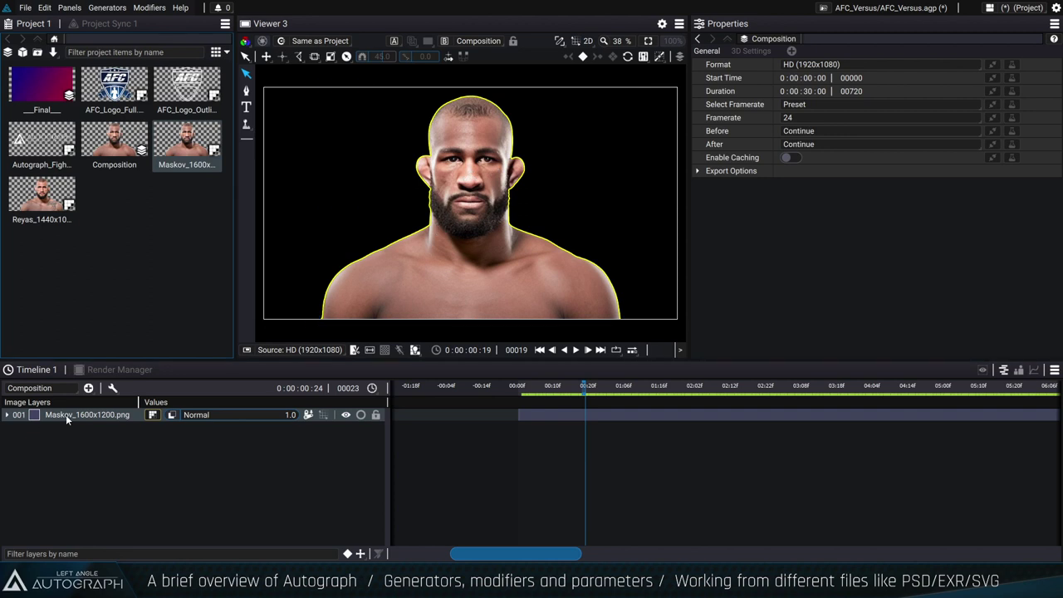
# Expand the Maskov_1600x1200.png layer's Source group and review the images and generators available as its source.
pyautogui.click(8, 415)
pyautogui.click(11, 429)
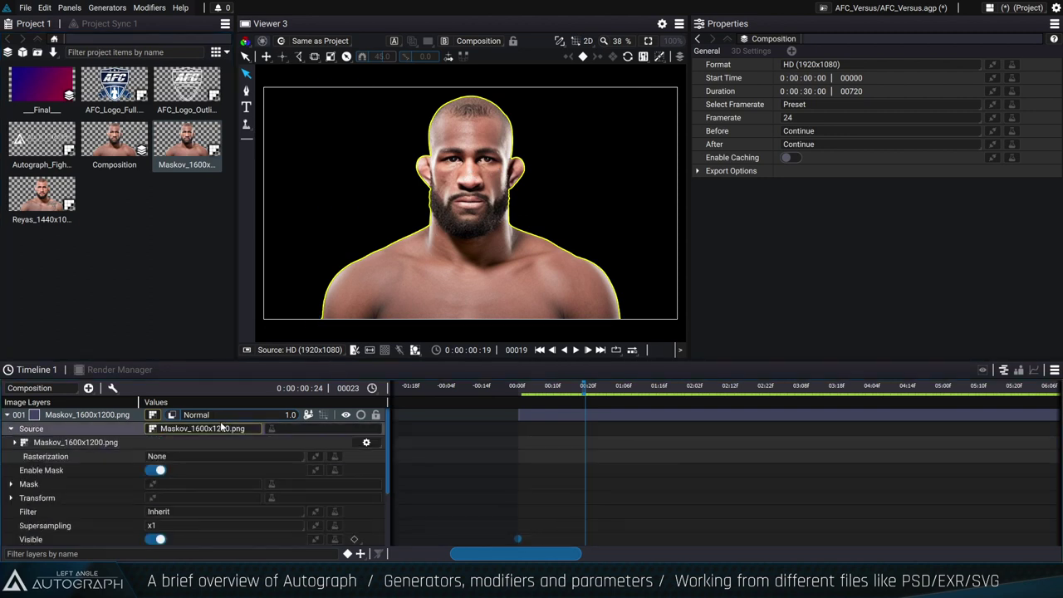
pyautogui.click(59, 429)
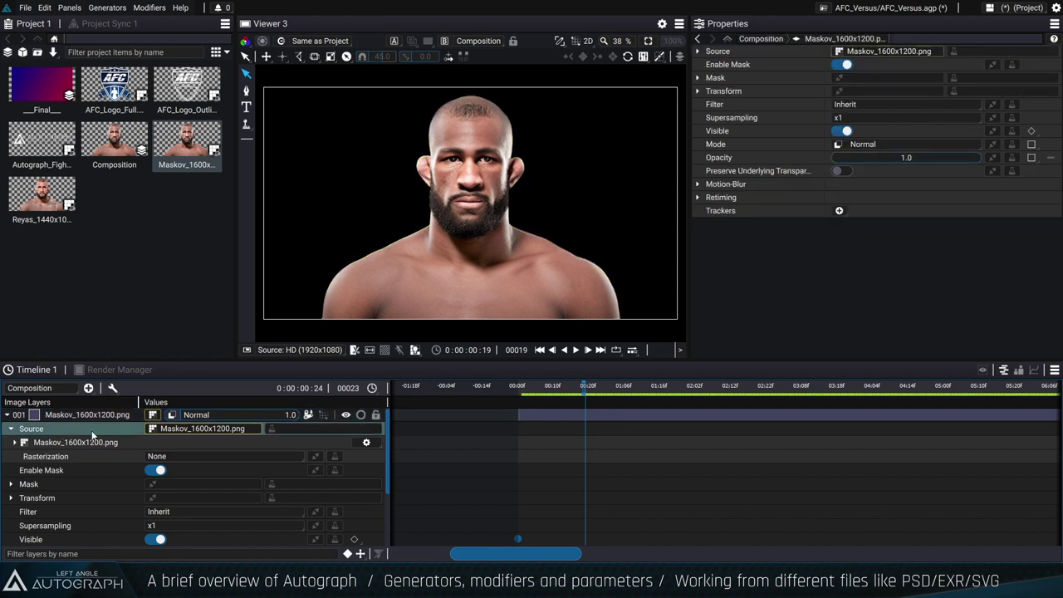
pyautogui.click(183, 430)
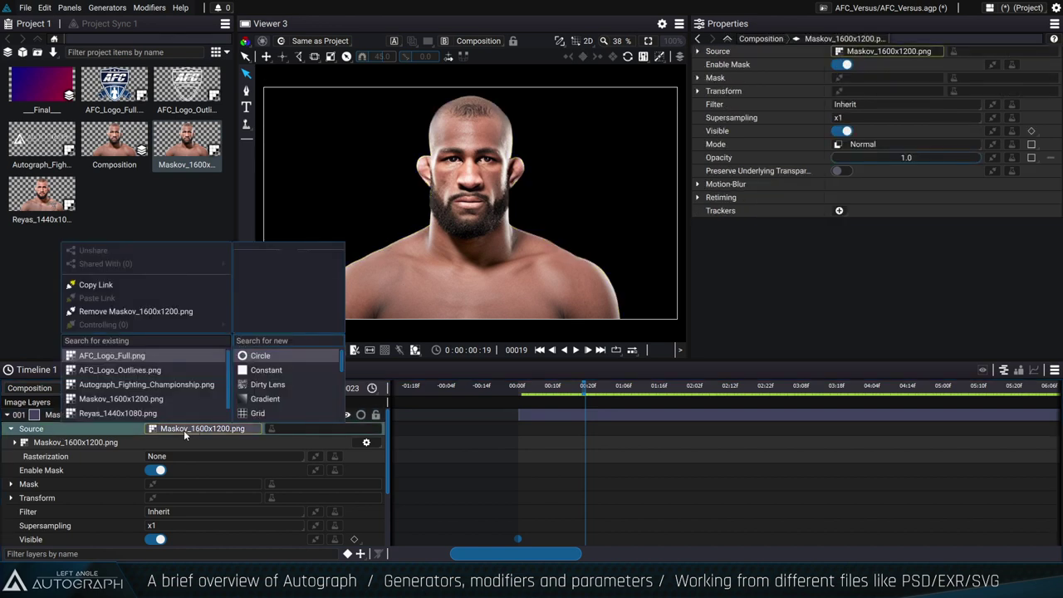
pyautogui.click(331, 430)
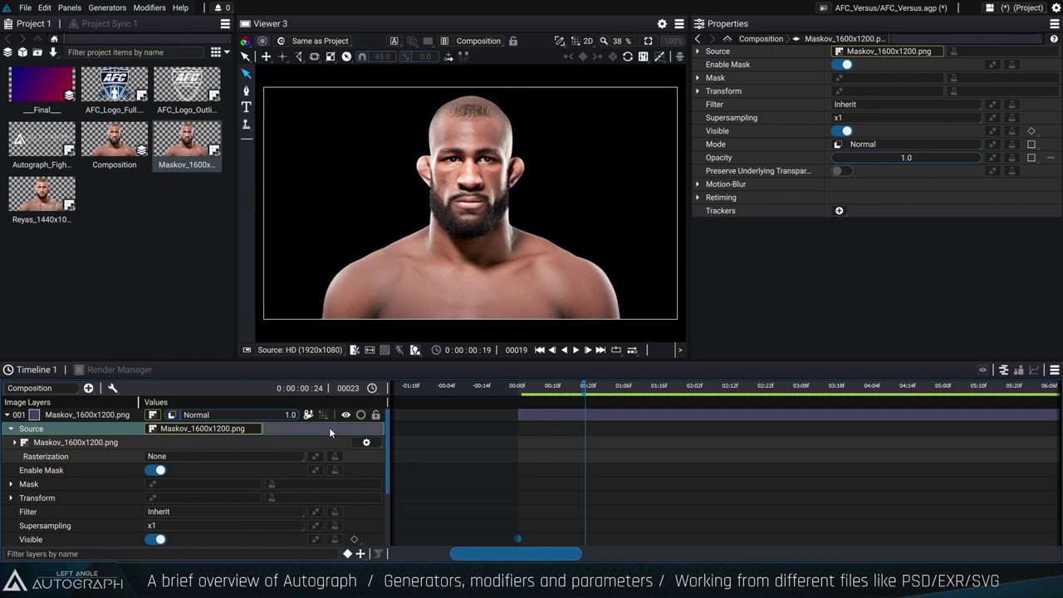
# Enlarge the timeline area, expand the layer's Transform group and review the generators and modifiers offered for Position.
pyautogui.moveTo(328, 362); pyautogui.dragTo(328, 320)
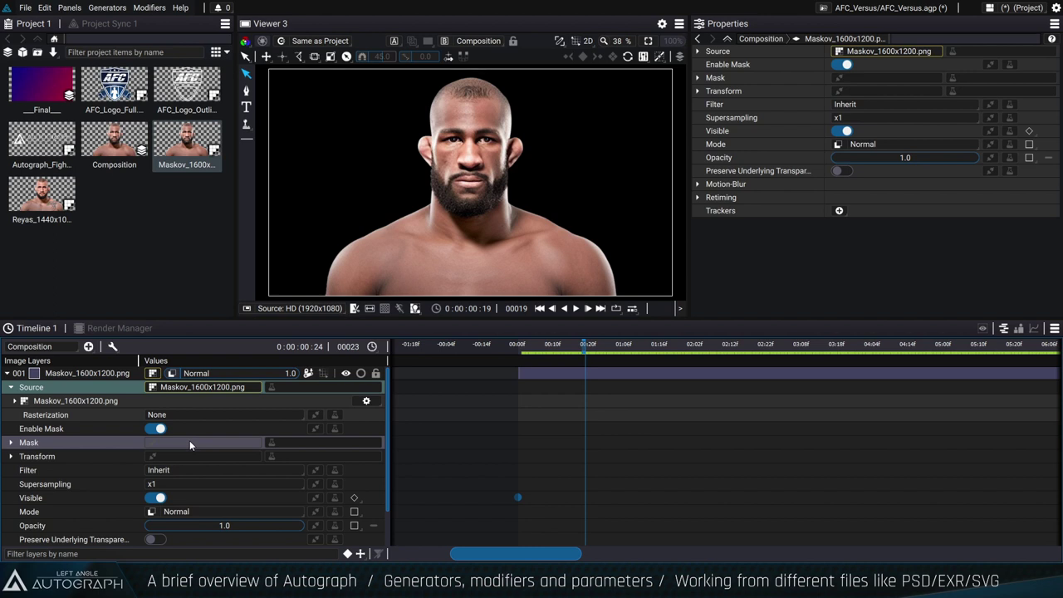
pyautogui.click(11, 456)
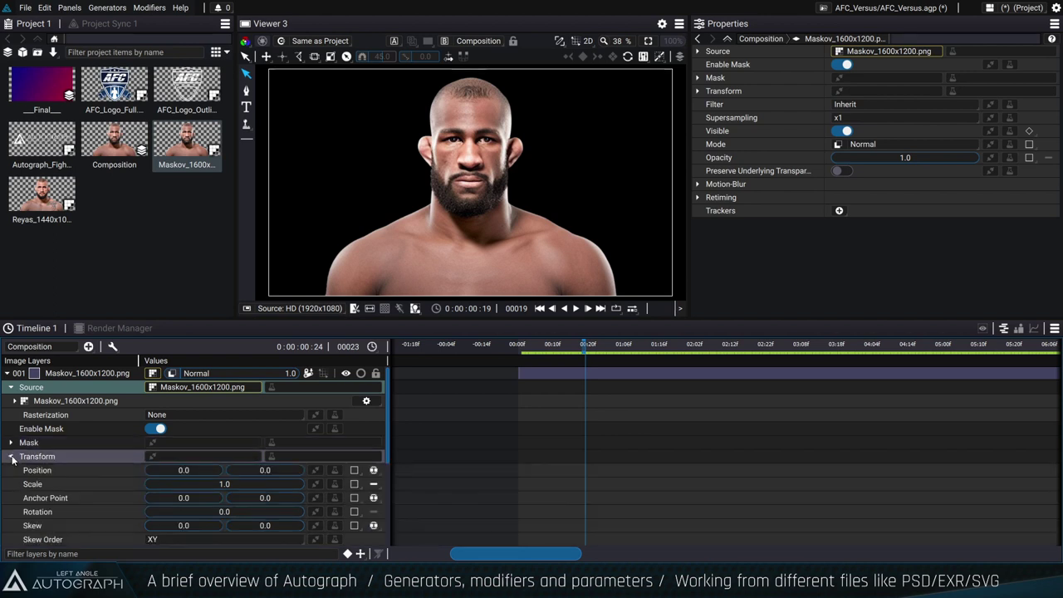
pyautogui.click(84, 472)
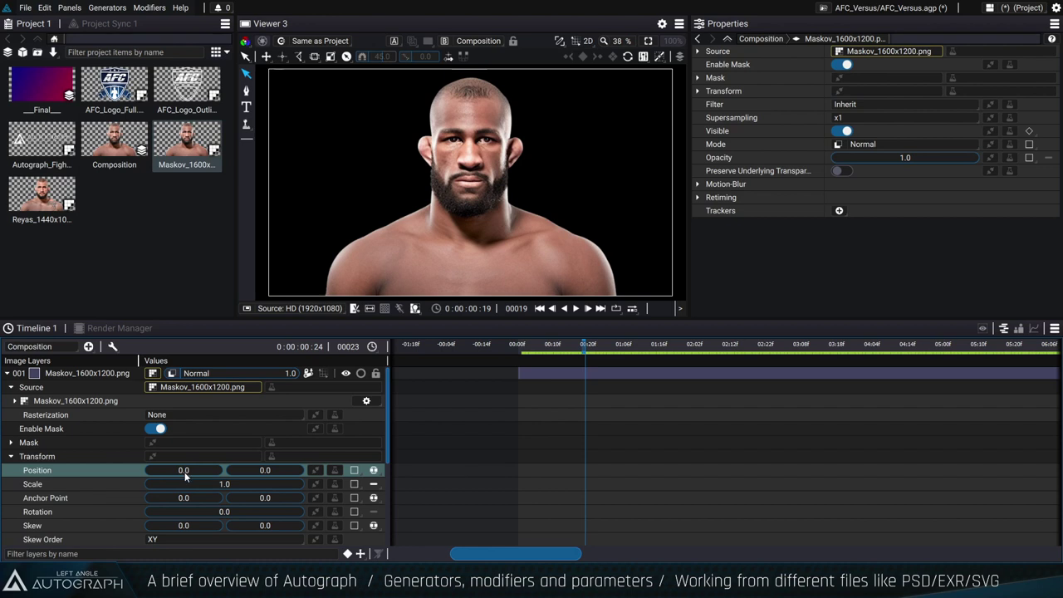
pyautogui.click(315, 471)
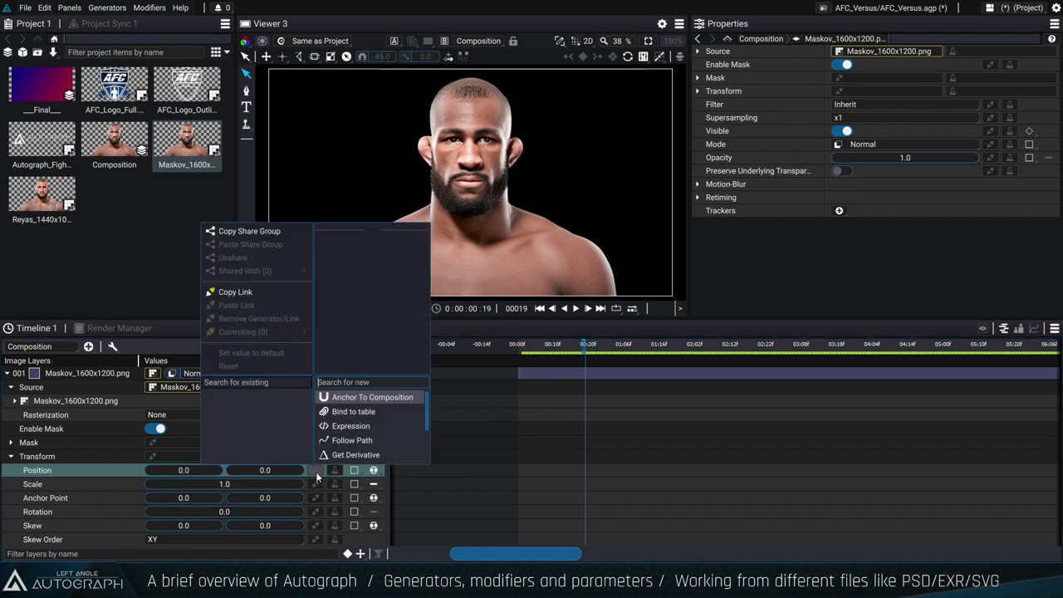
pyautogui.click(341, 467)
pyautogui.click(341, 471)
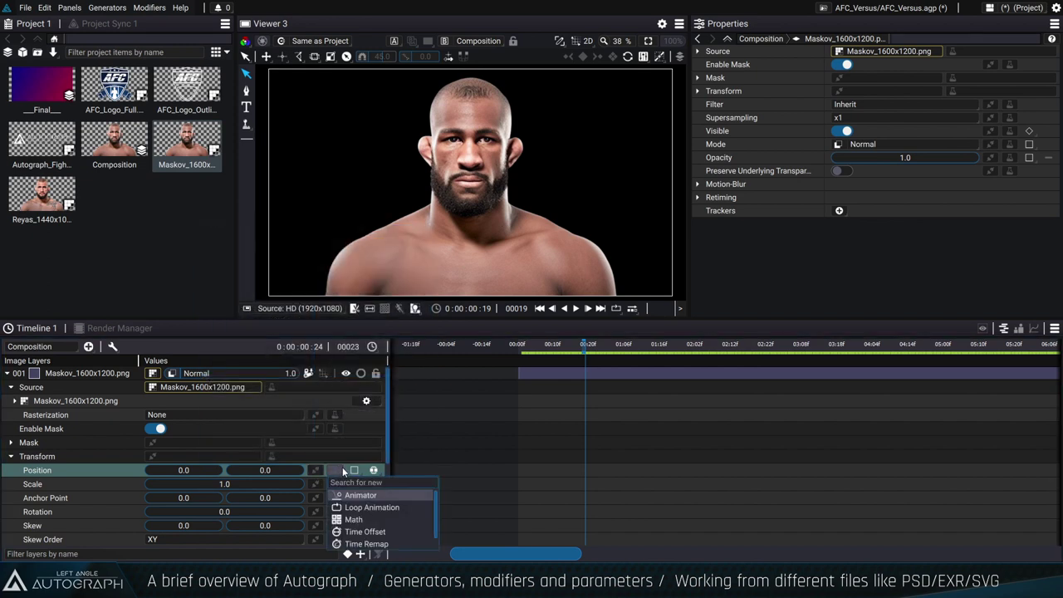
pyautogui.scroll(-1, 387, 435)
pyautogui.moveTo(387, 431); pyautogui.dragTo(415, 437)
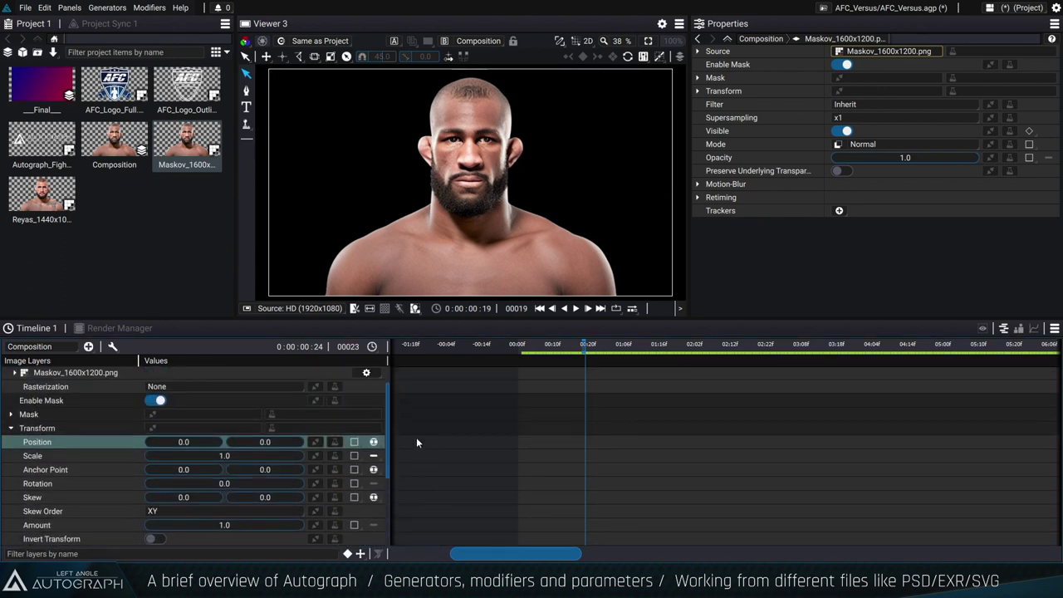
# Review the generators and modifiers that can be applied to the layer's whole Transform group.
pyautogui.rightClick(182, 433)
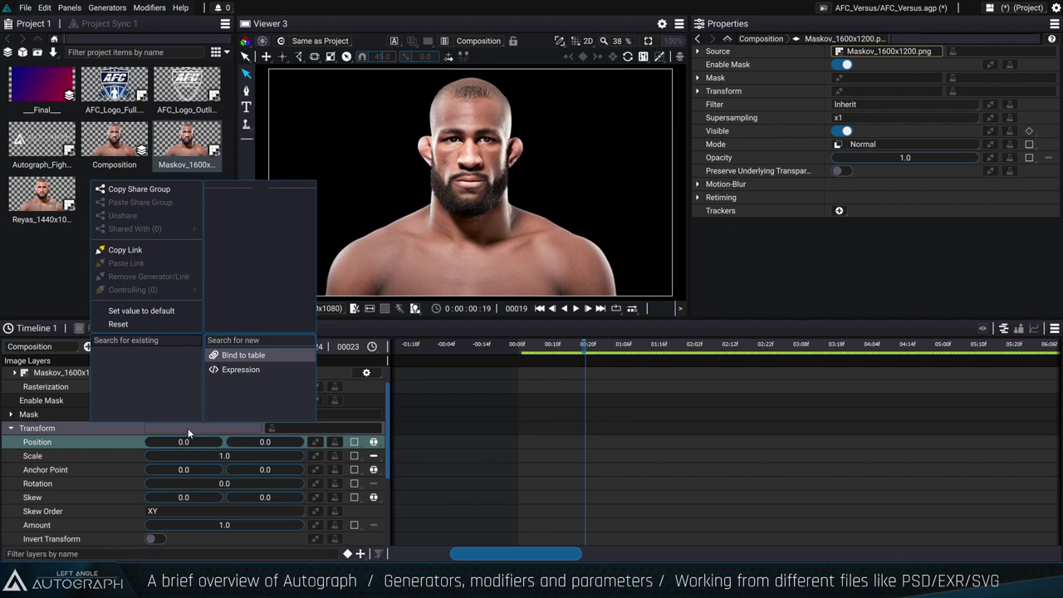
pyautogui.click(302, 427)
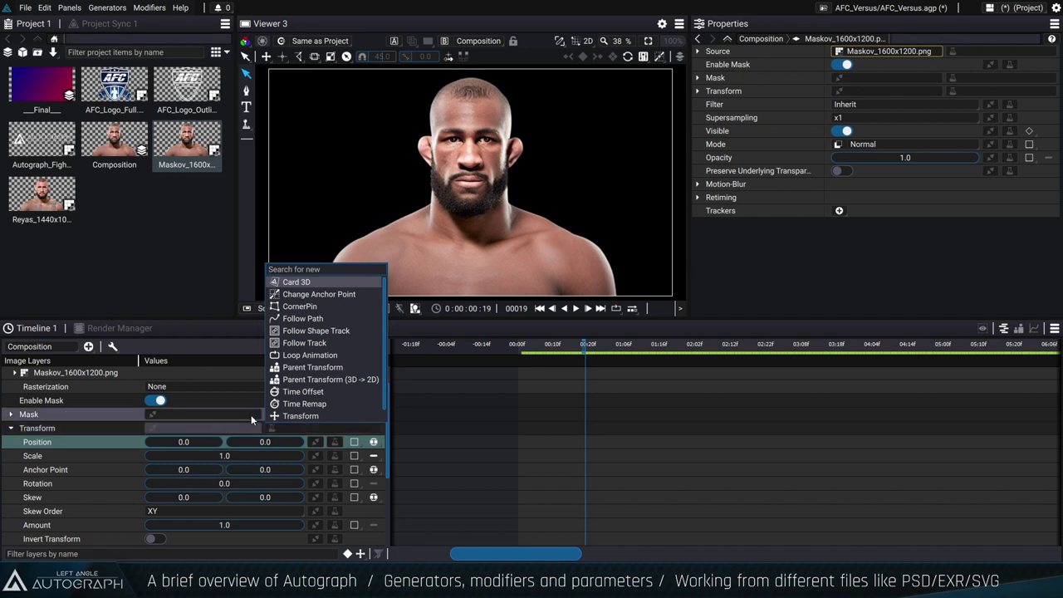
pyautogui.click(85, 427)
pyautogui.scroll(1, 109, 459)
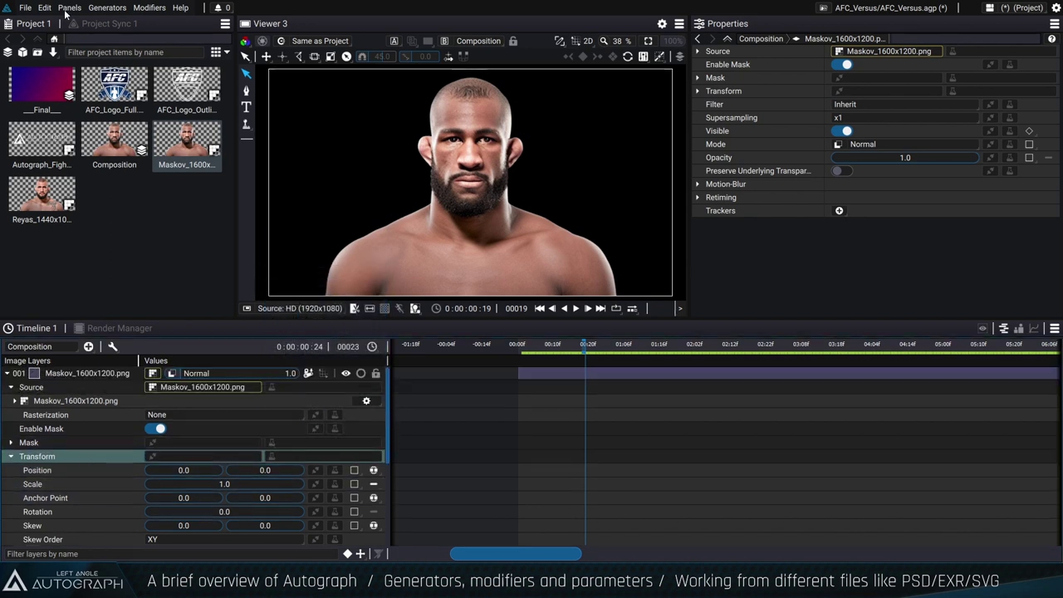
# Replace the layer's source in the new composition with Reyas_1440x1080.png from the project items.
pyautogui.click(121, 147)
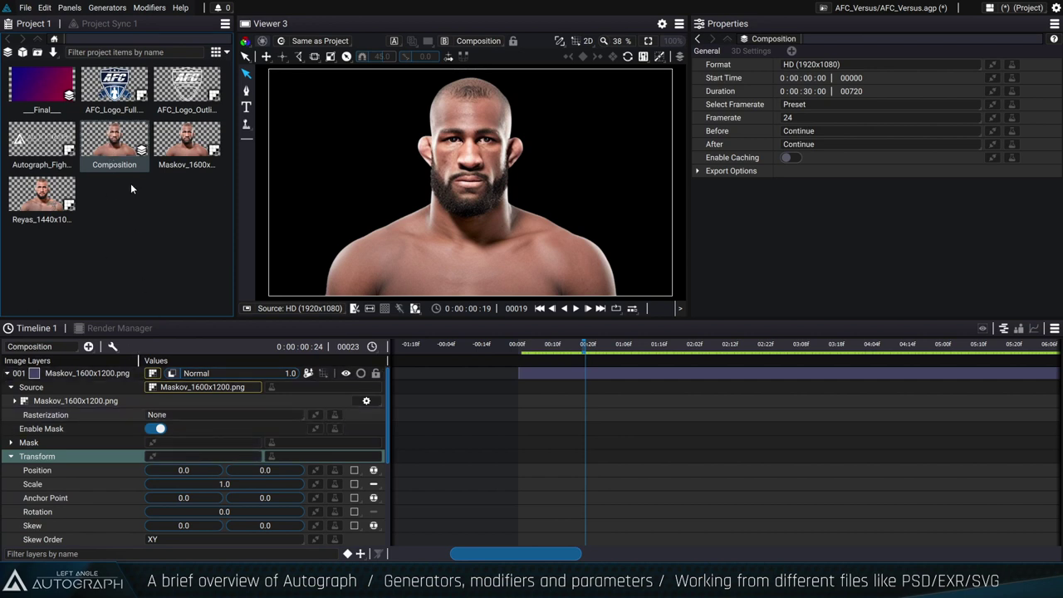
pyautogui.click(191, 387)
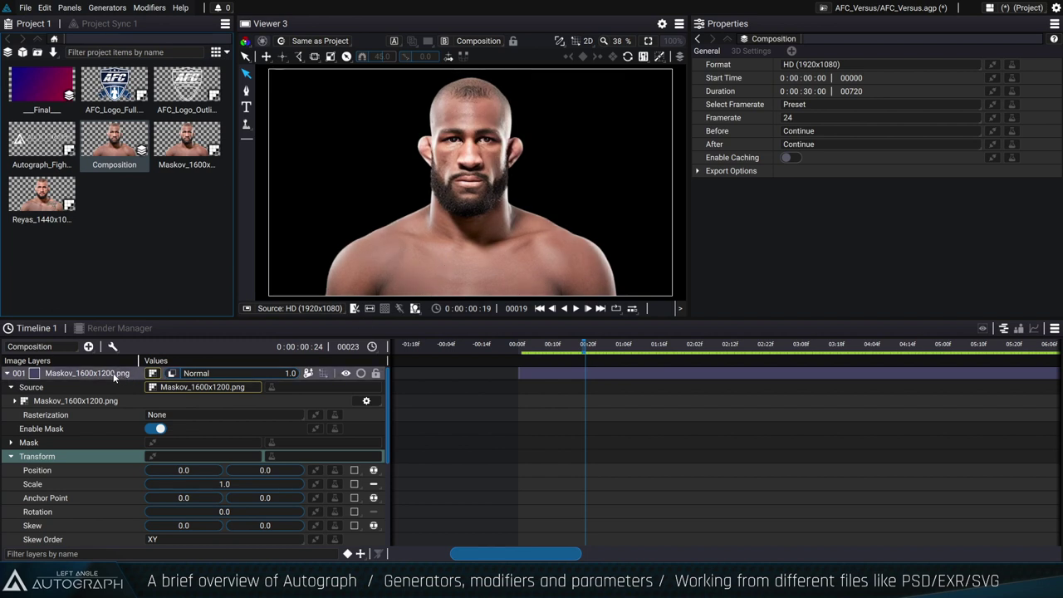
pyautogui.click(41, 199)
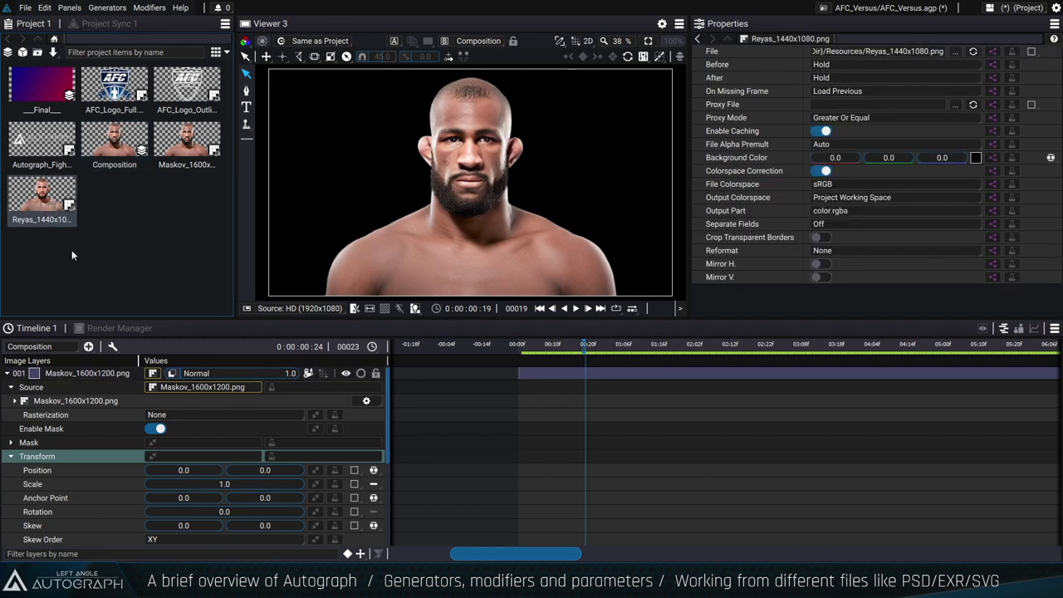
pyautogui.moveTo(161, 378); pyautogui.dragTo(170, 385)
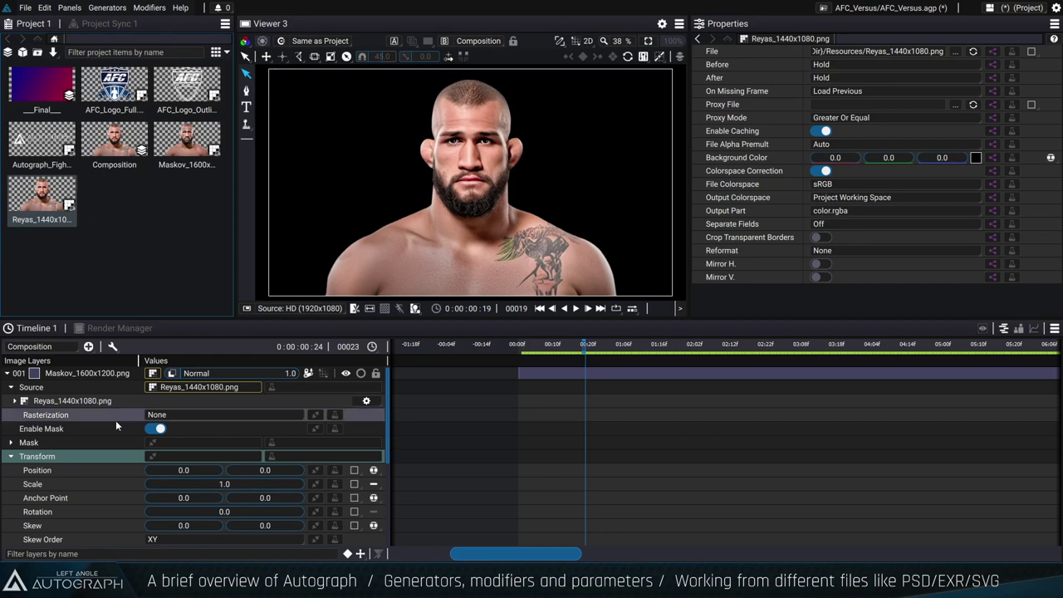
# Try to use the composition as its own layer's source and set the source to Maskov_1600x1200.png instead.
pyautogui.click(88, 375)
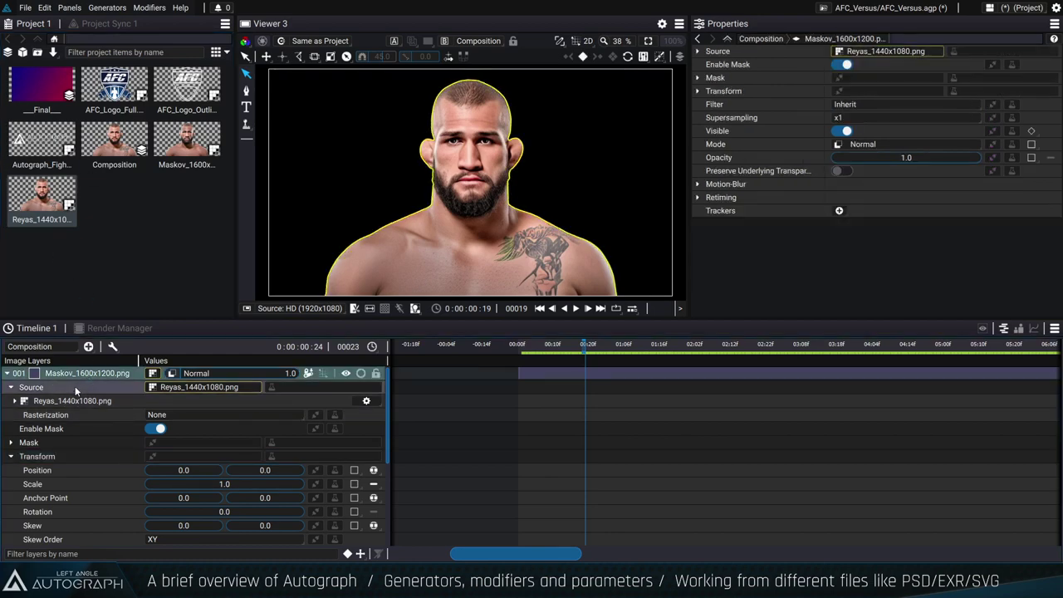
pyautogui.click(72, 390)
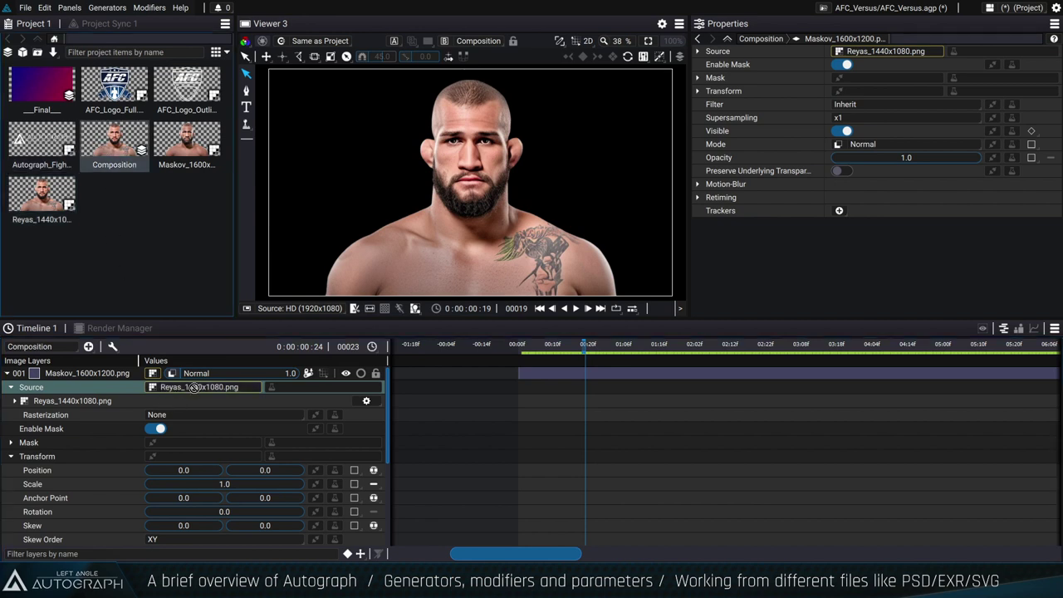
pyautogui.click(101, 157)
pyautogui.moveTo(187, 143); pyautogui.dragTo(199, 387)
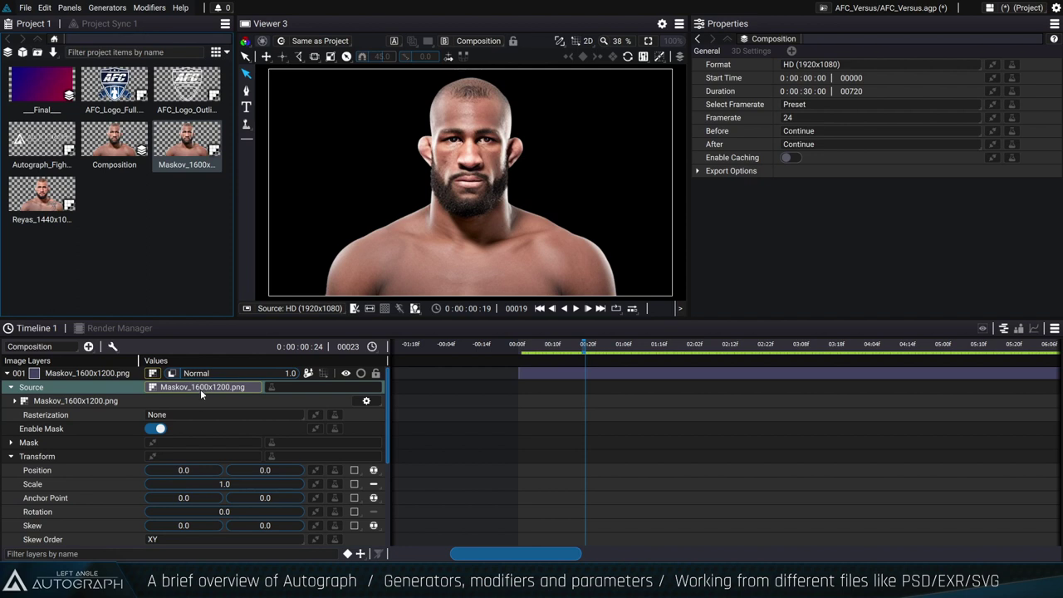
# Browse the list of new generators available for the layer's source and close it without choosing one.
pyautogui.click(215, 385)
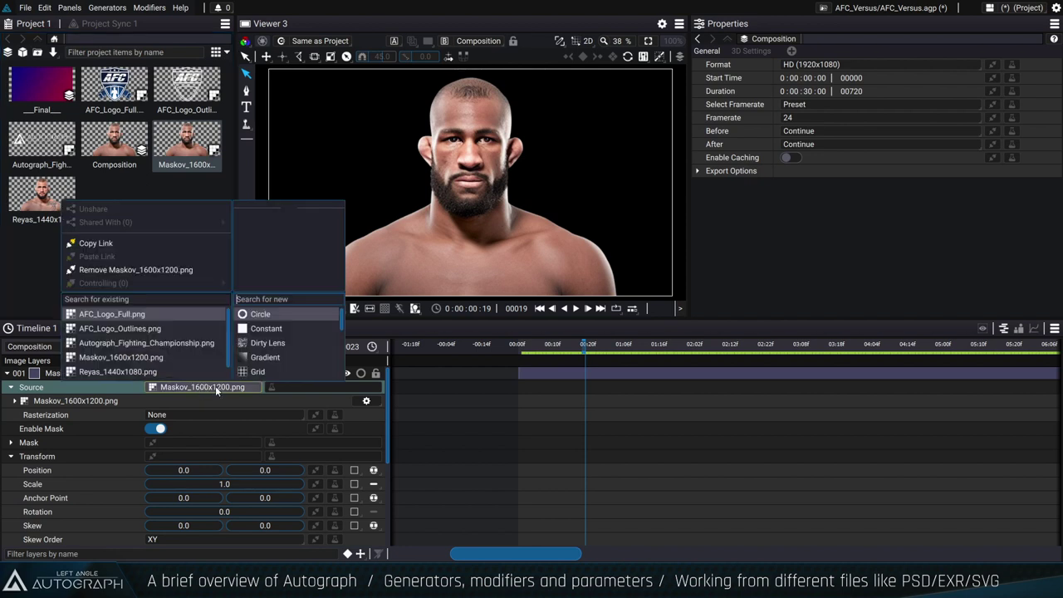
pyautogui.moveTo(343, 310)
pyautogui.mouseDown()
pyautogui.moveTo(347, 342)
pyautogui.moveTo(351, 327)
pyautogui.mouseUp()
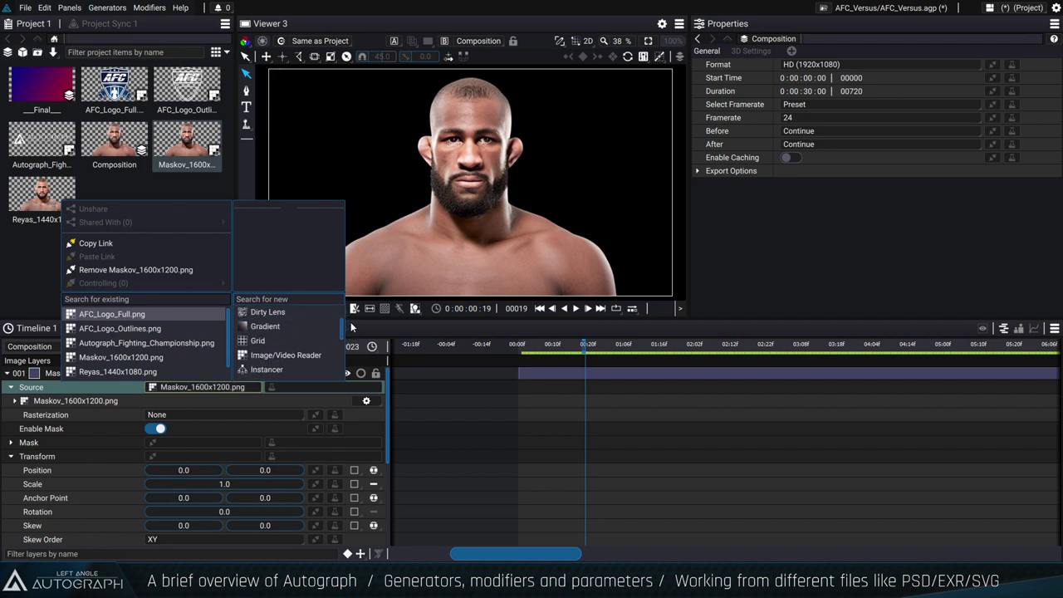
pyautogui.click(491, 411)
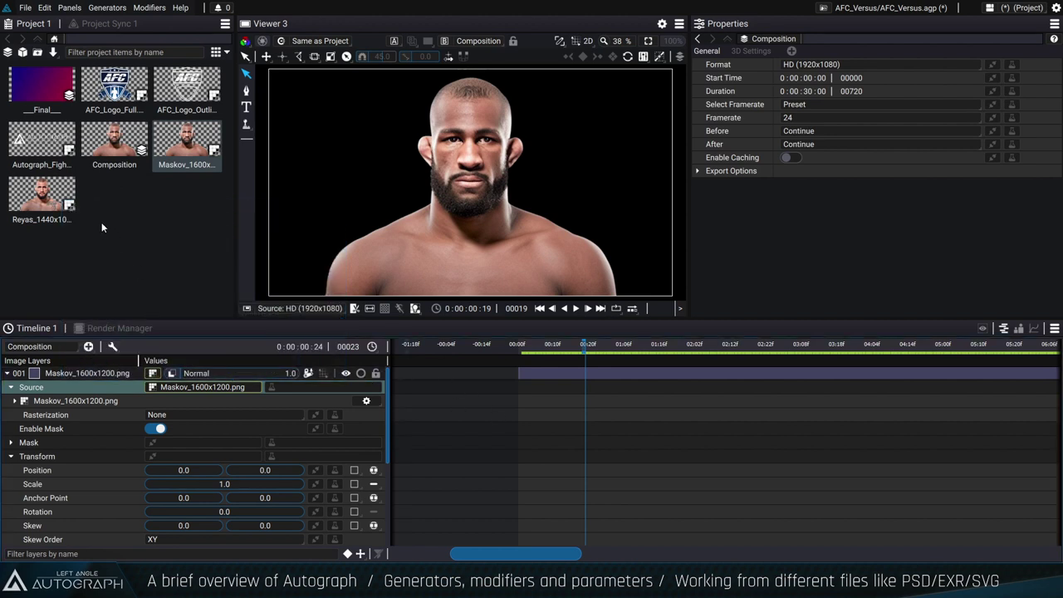
# Assign Reyas_1440x1080.png as the layer's source and replace it with a Polygon generator.
pyautogui.moveTo(50, 196); pyautogui.dragTo(221, 389)
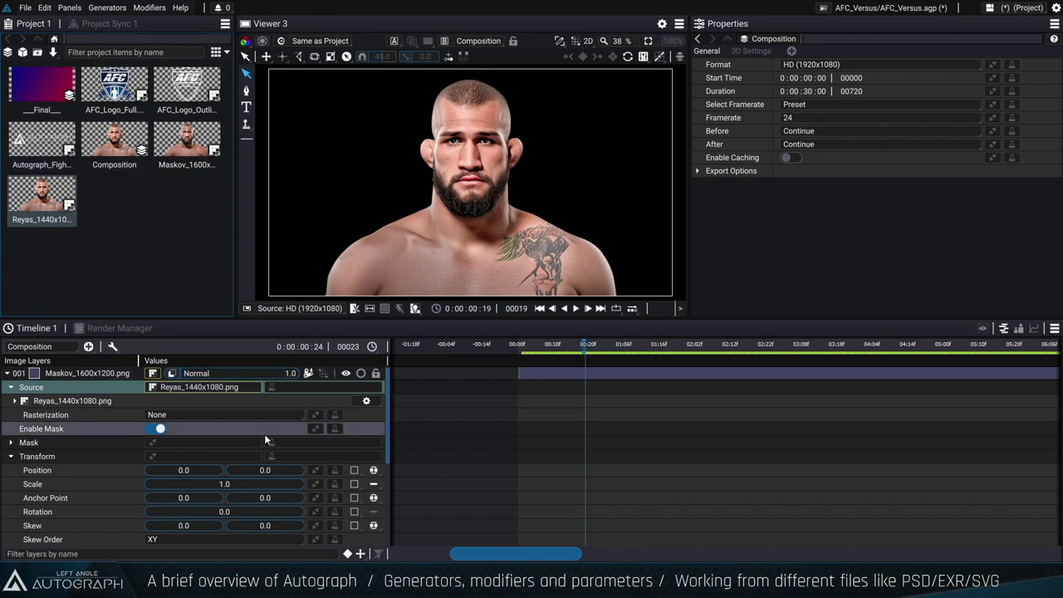
pyautogui.rightClick(236, 389)
pyautogui.moveTo(338, 328); pyautogui.dragTo(341, 351)
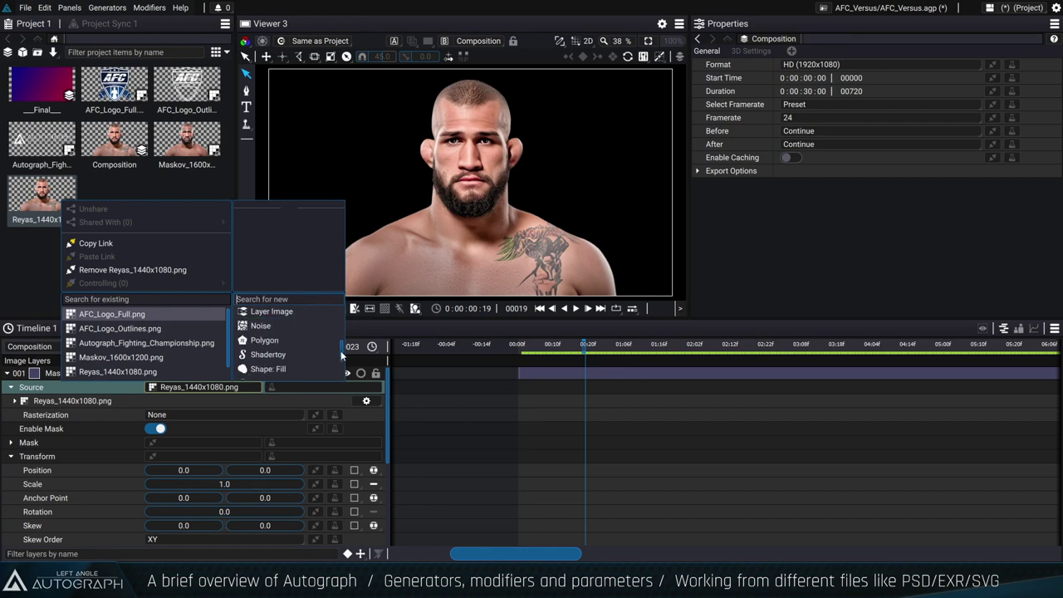
pyautogui.click(291, 340)
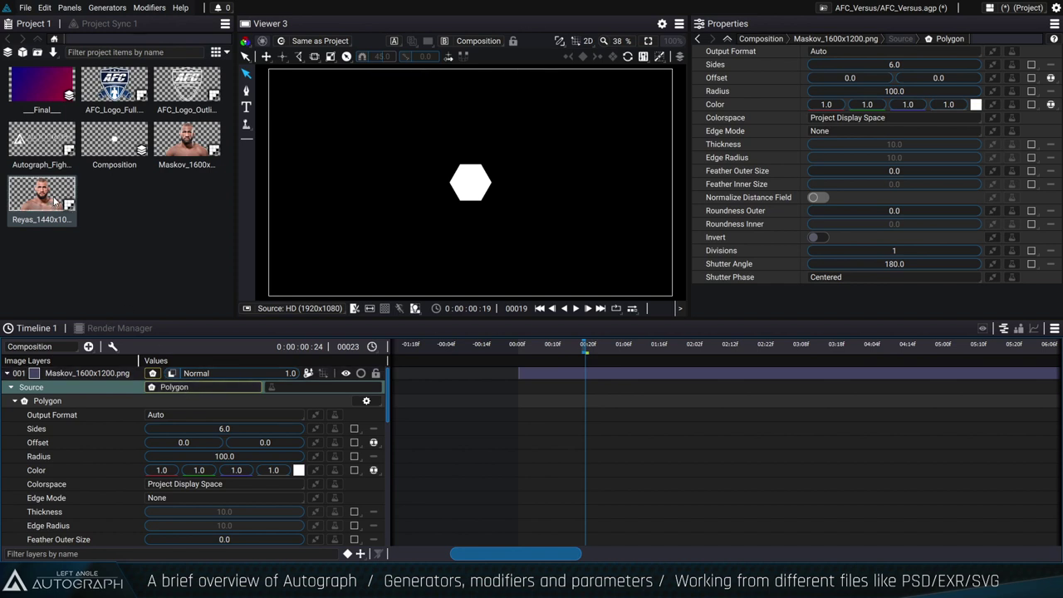
# Browse the generators for the layer's source and replace the Polygon with a Circle.
pyautogui.click(189, 390)
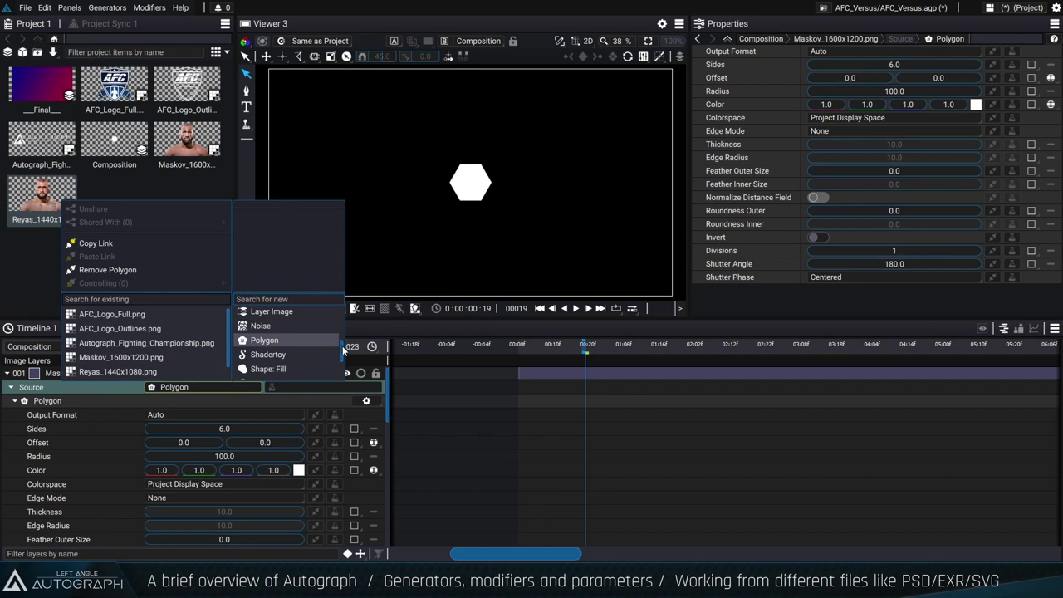
pyautogui.moveTo(342, 346); pyautogui.dragTo(342, 355)
pyautogui.scroll(-3, 296, 336)
pyautogui.scroll(2, 296, 335)
pyautogui.click(270, 314)
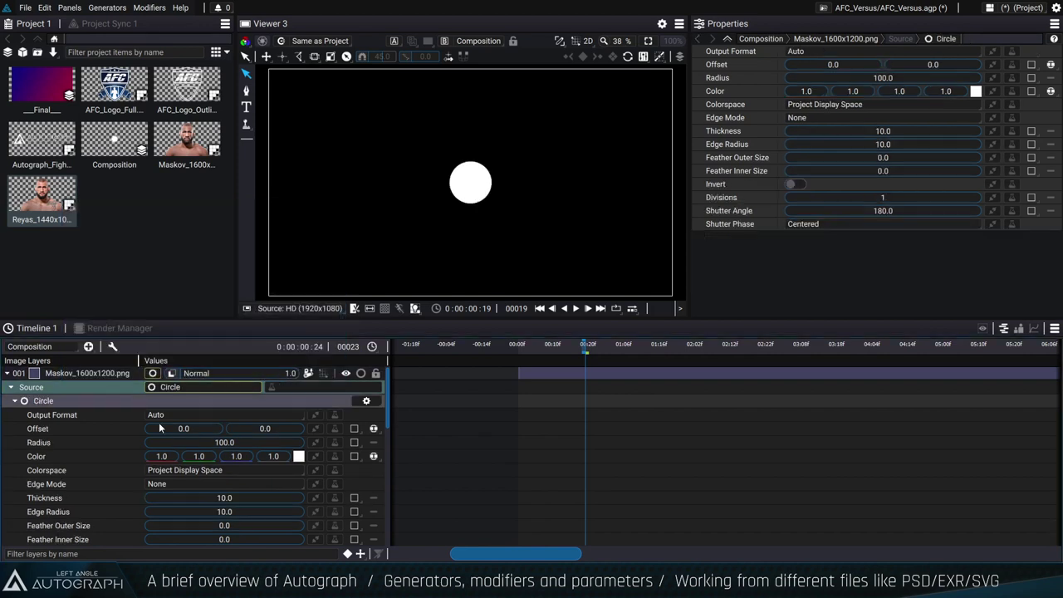
# Replace the layer's source with a Grid generator and switch it back to a Circle.
pyautogui.click(279, 370)
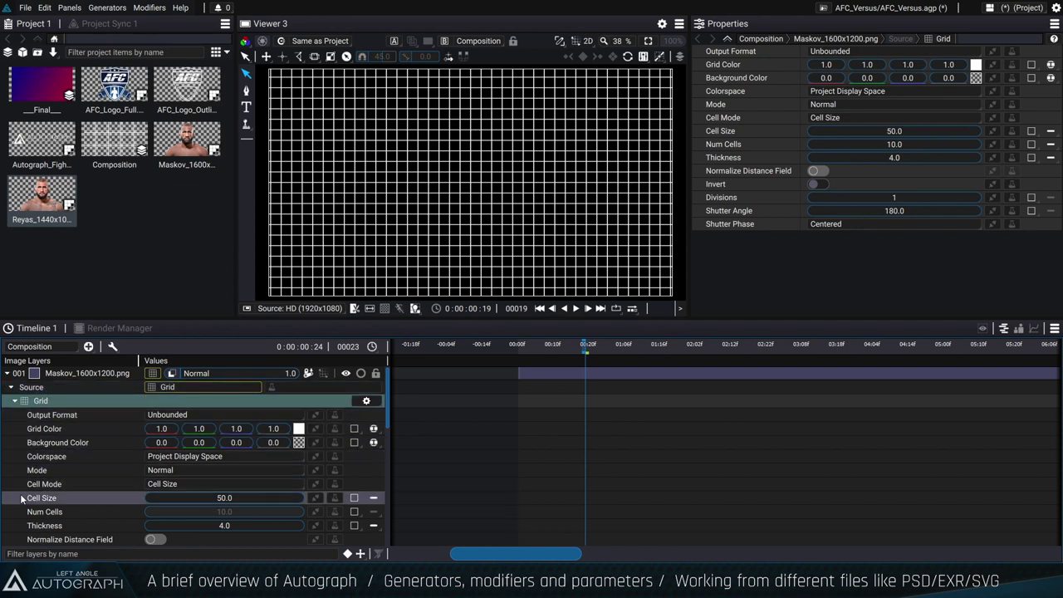
pyautogui.click(170, 387)
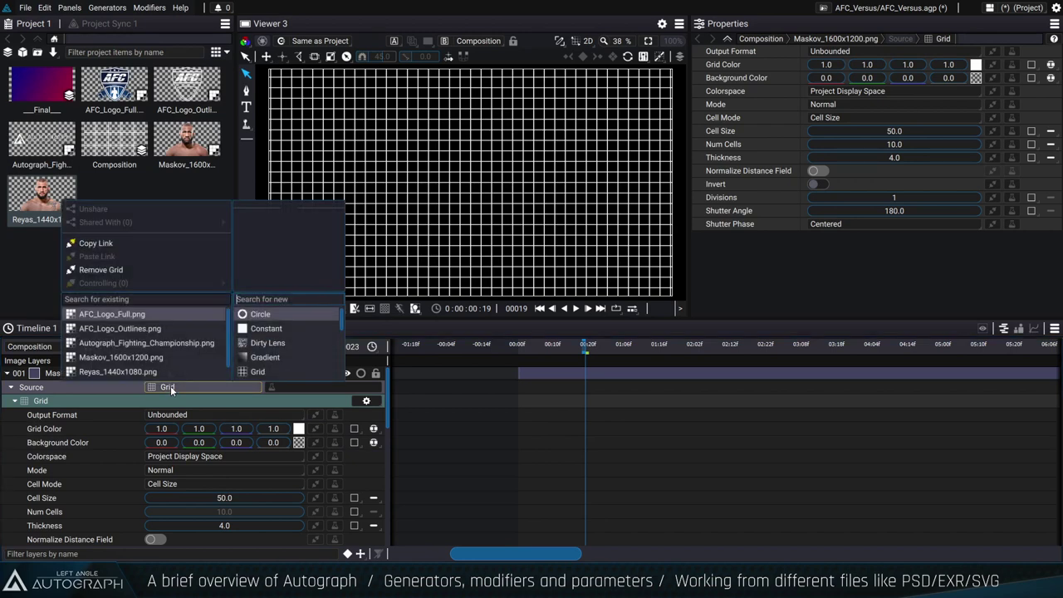
pyautogui.click(259, 314)
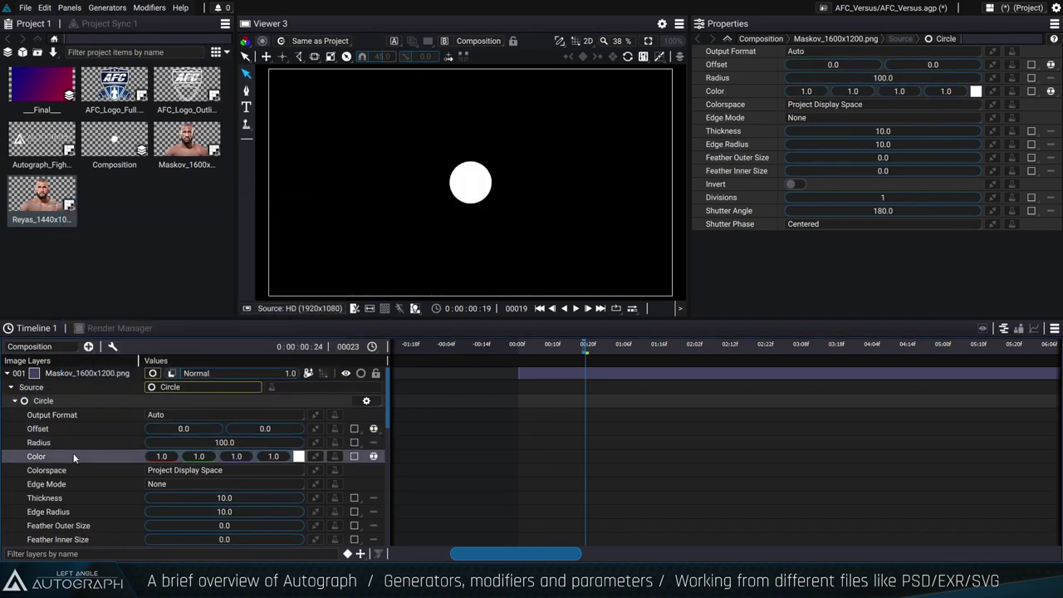
# Collapse and select the Circle generator in the layer's source and set its radius to 420.
pyautogui.click(14, 401)
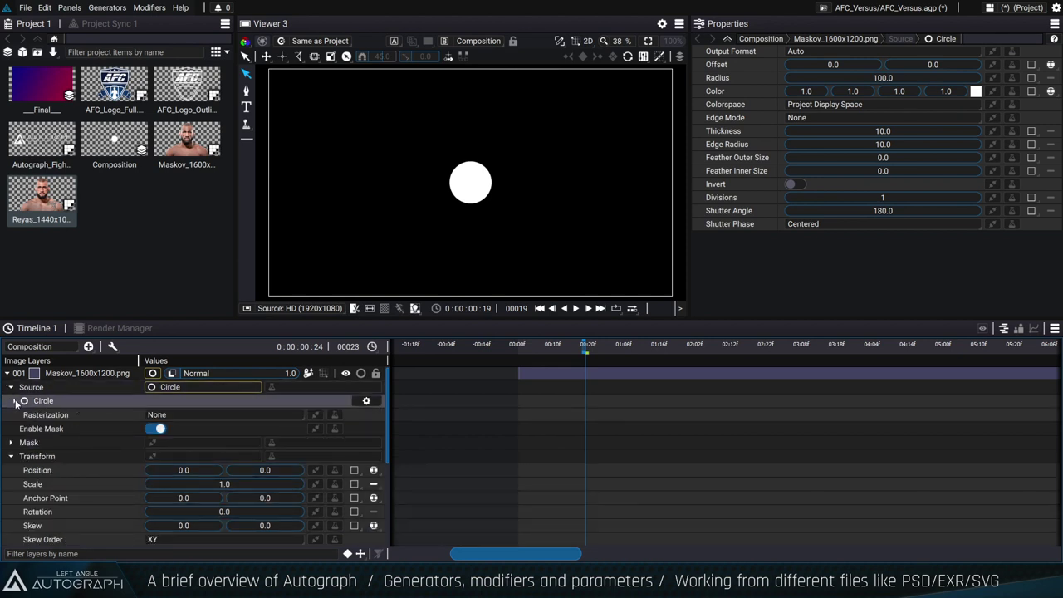
pyautogui.click(53, 400)
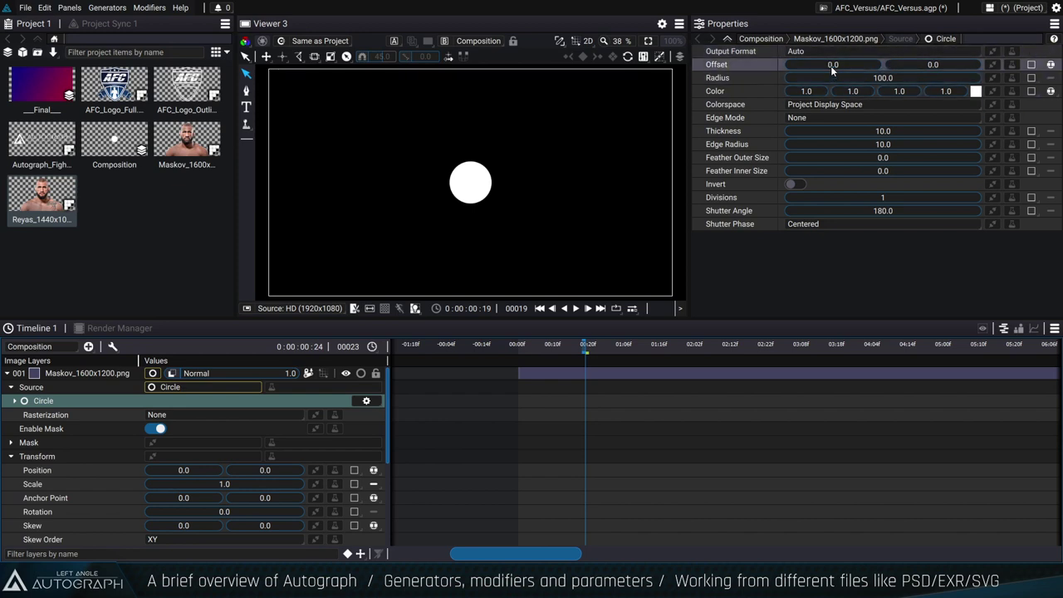
pyautogui.moveTo(833, 64); pyautogui.dragTo(885, 93)
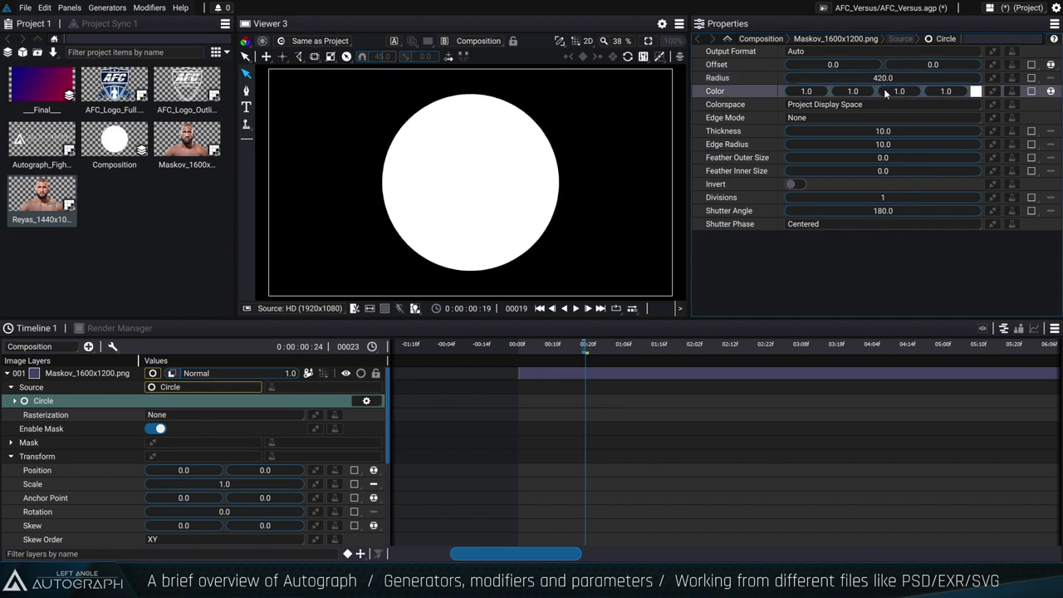
# Turn the circle into a ring by setting its edge mode to Thickness with a thickness of 111.
pyautogui.click(835, 117)
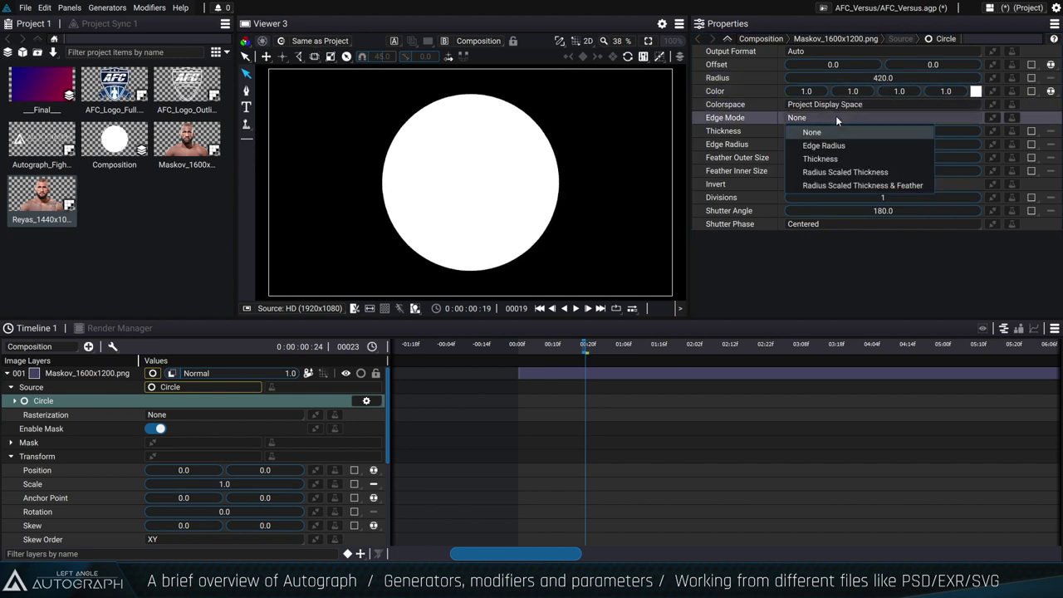
pyautogui.click(830, 161)
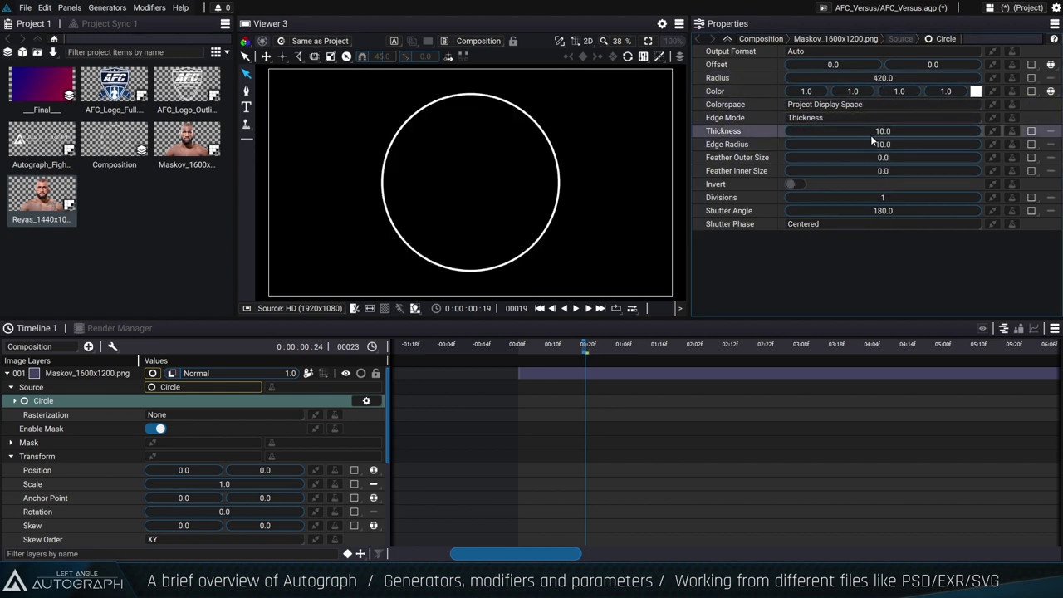
pyautogui.moveTo(867, 134)
pyautogui.mouseDown()
pyautogui.moveTo(895, 134)
pyautogui.moveTo(867, 140)
pyautogui.mouseUp()
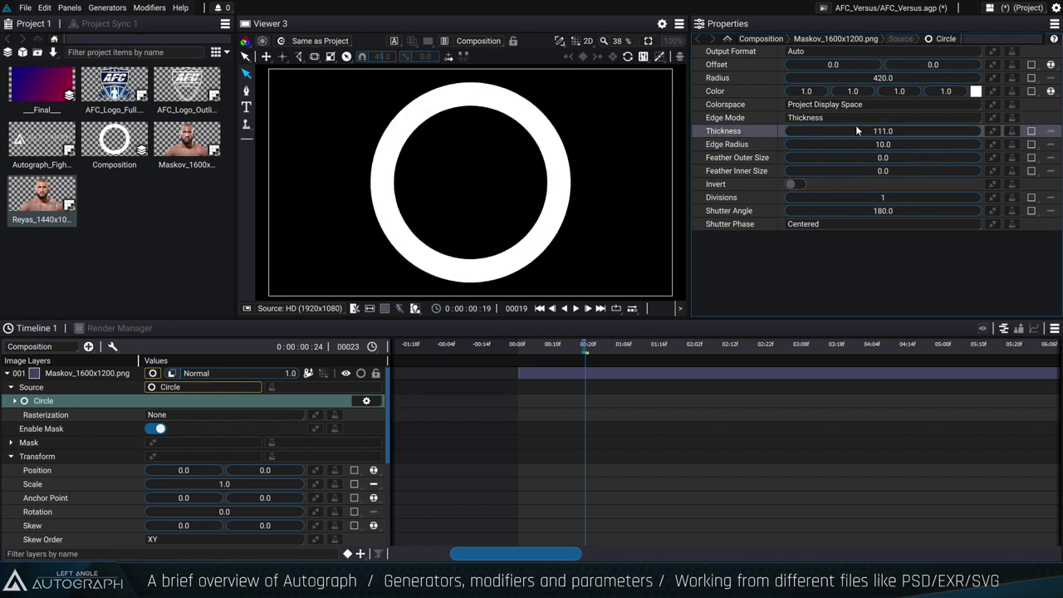
# Browse the new generators available for the layer's source, close the list without choosing one, and select the Source parameter.
pyautogui.click(198, 388)
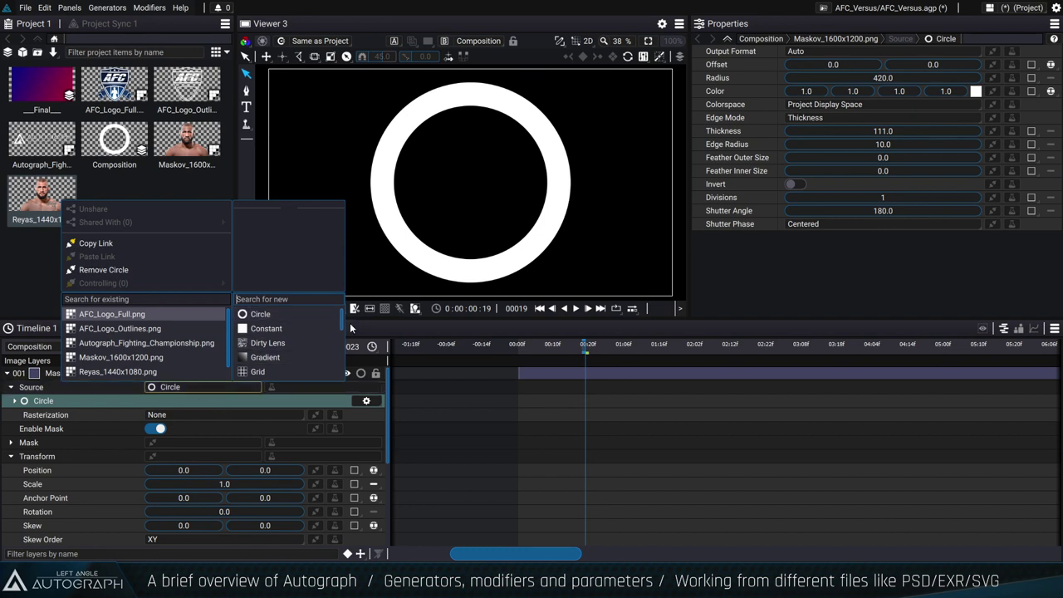
pyautogui.moveTo(344, 317); pyautogui.dragTo(343, 332)
pyautogui.scroll(-2, 344, 333)
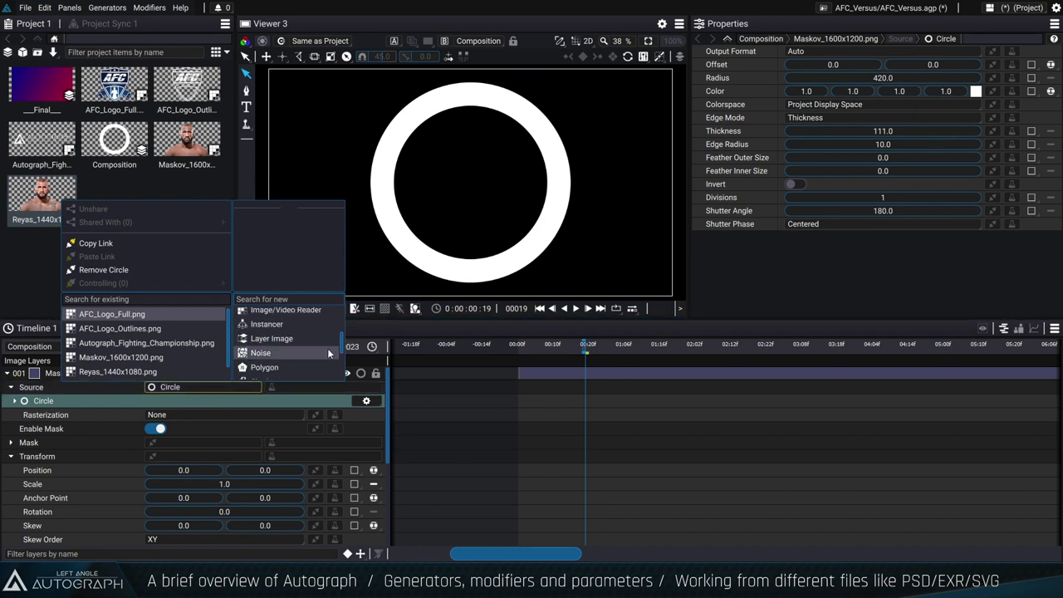
pyautogui.click(96, 386)
pyautogui.click(87, 386)
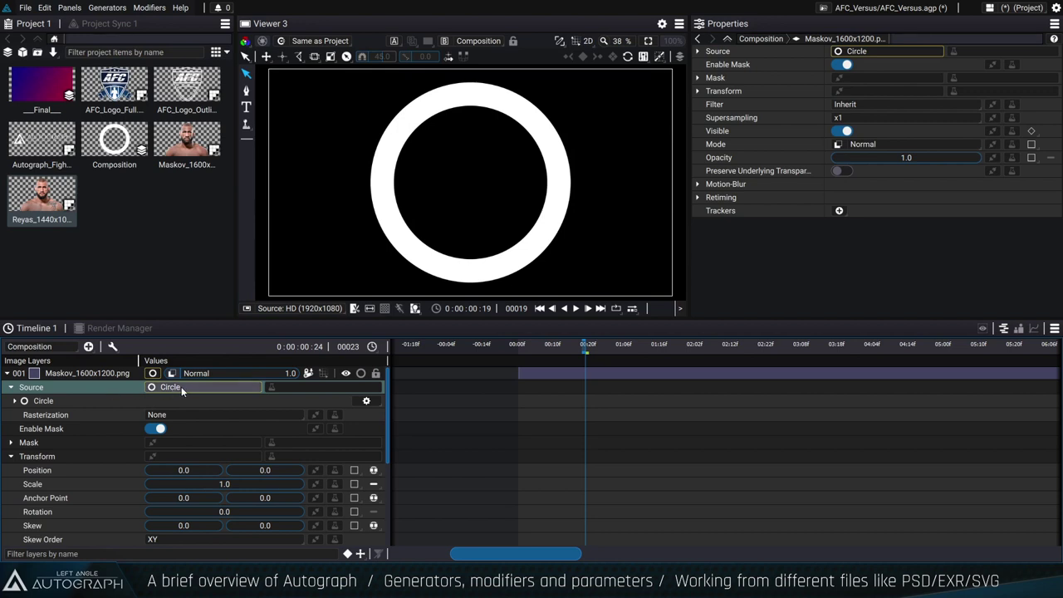
# Select the layer's Position parameter and browse its available generators without choosing one.
pyautogui.click(57, 470)
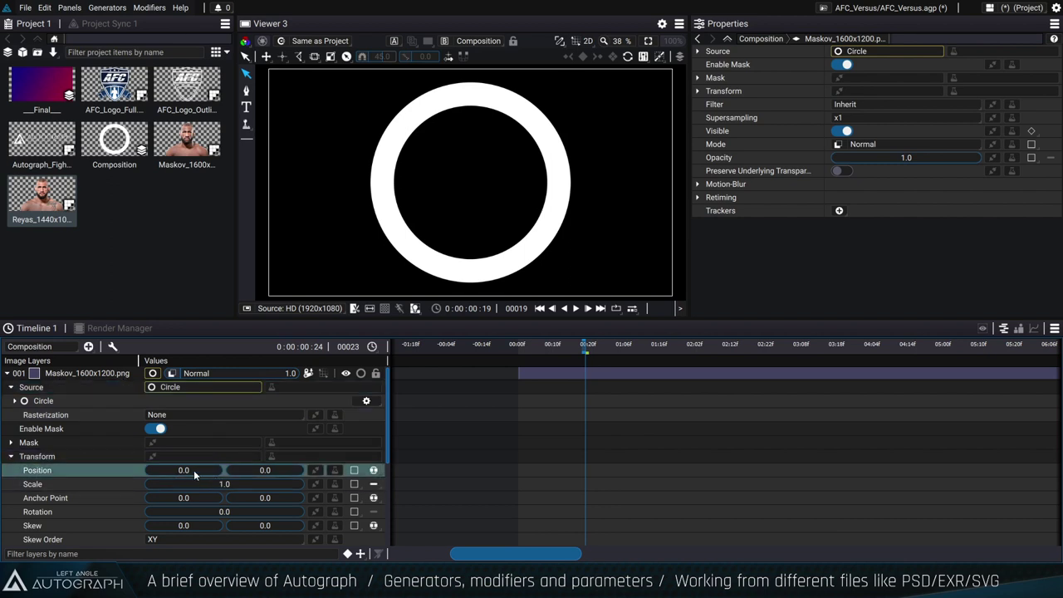
pyautogui.click(315, 470)
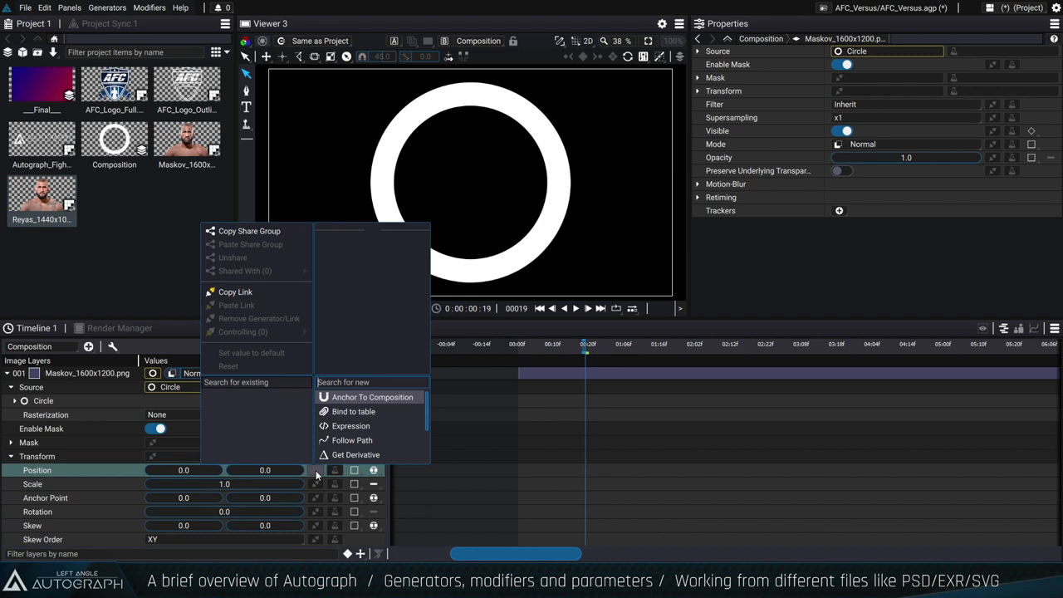
pyautogui.moveTo(431, 403); pyautogui.dragTo(426, 439)
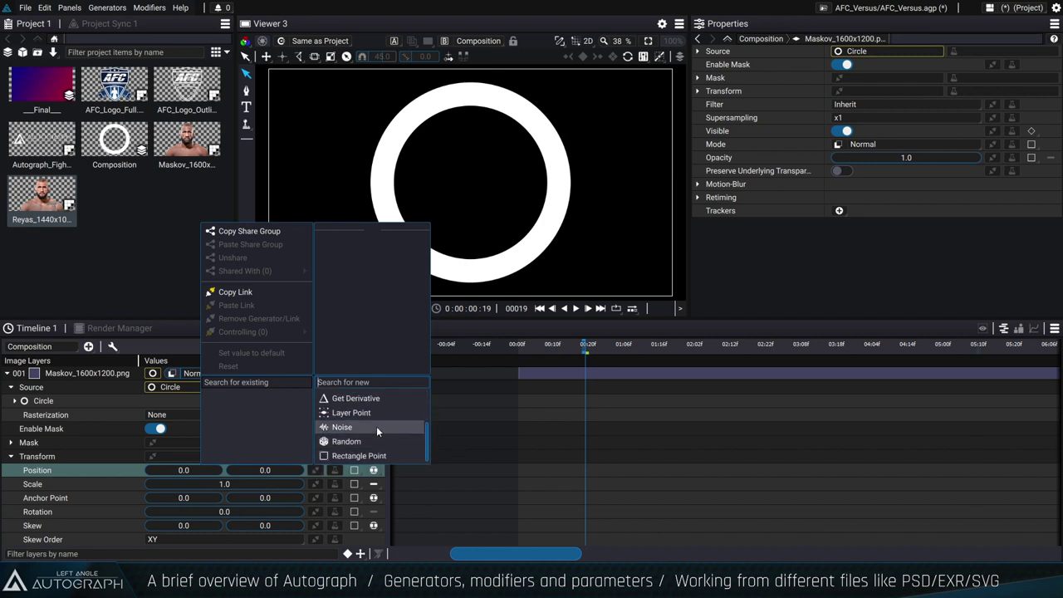
pyautogui.press('Escape')
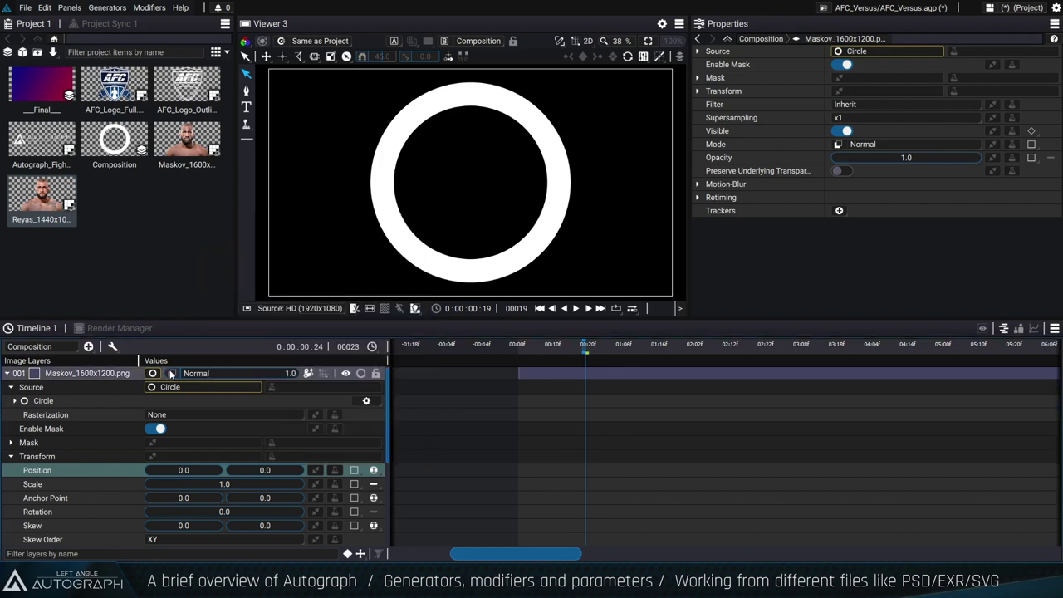
# Compare the generators offered for the layer's source with those offered for its Position, leaving both unchanged.
pyautogui.click(163, 387)
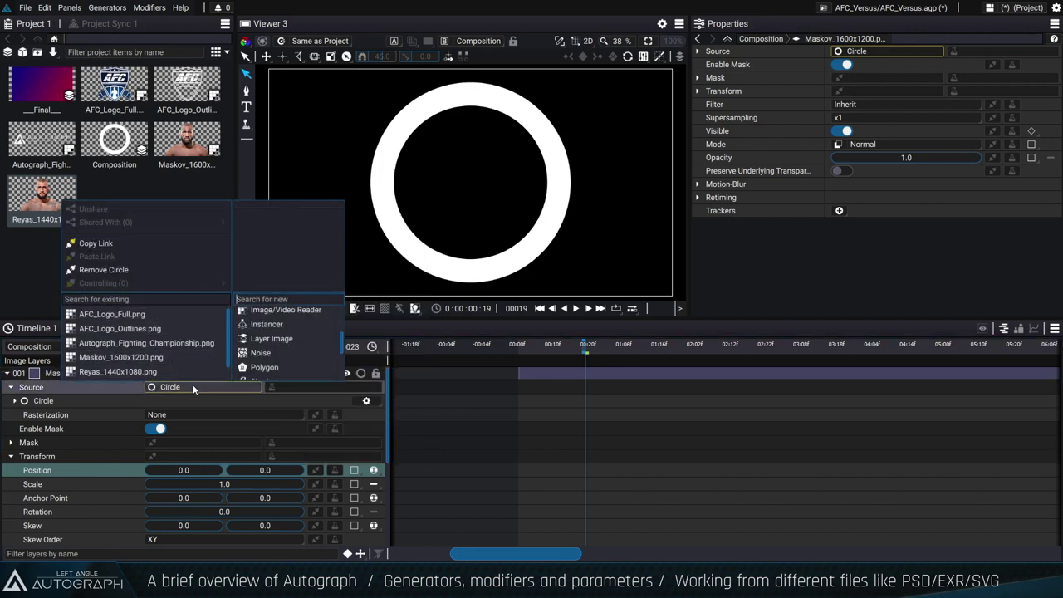
pyautogui.press('Escape')
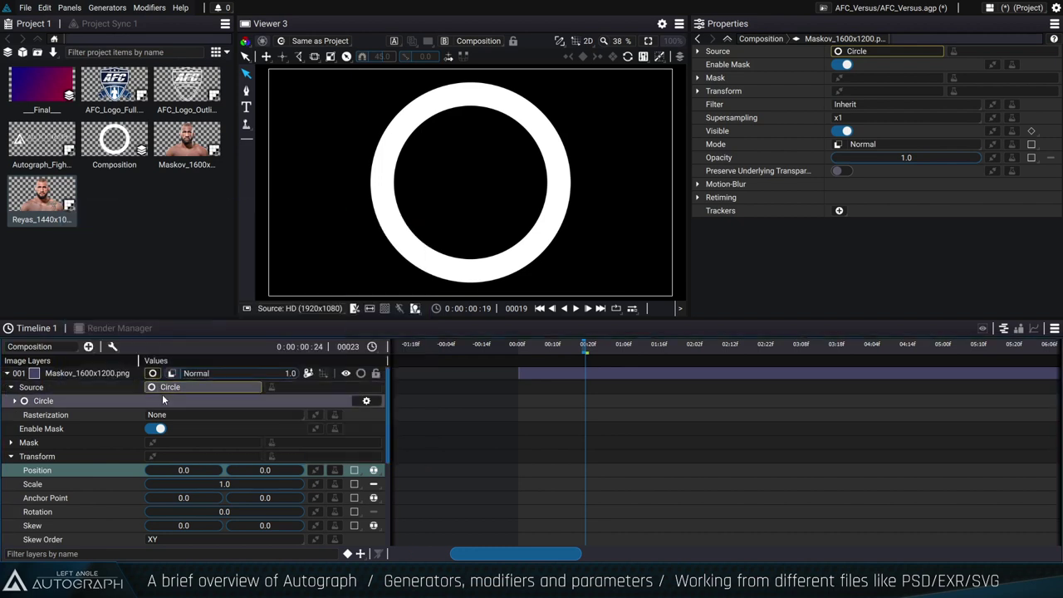
pyautogui.click(316, 470)
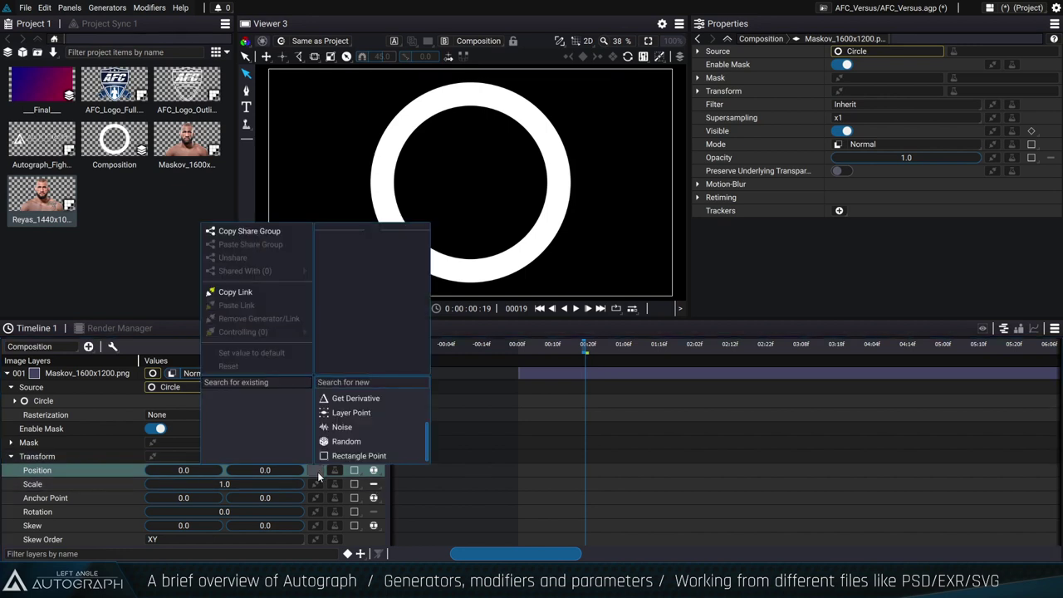
pyautogui.click(318, 472)
# Collapse the circle layer, add a Text layer above it, and hide the circle layer.
pyautogui.click(7, 373)
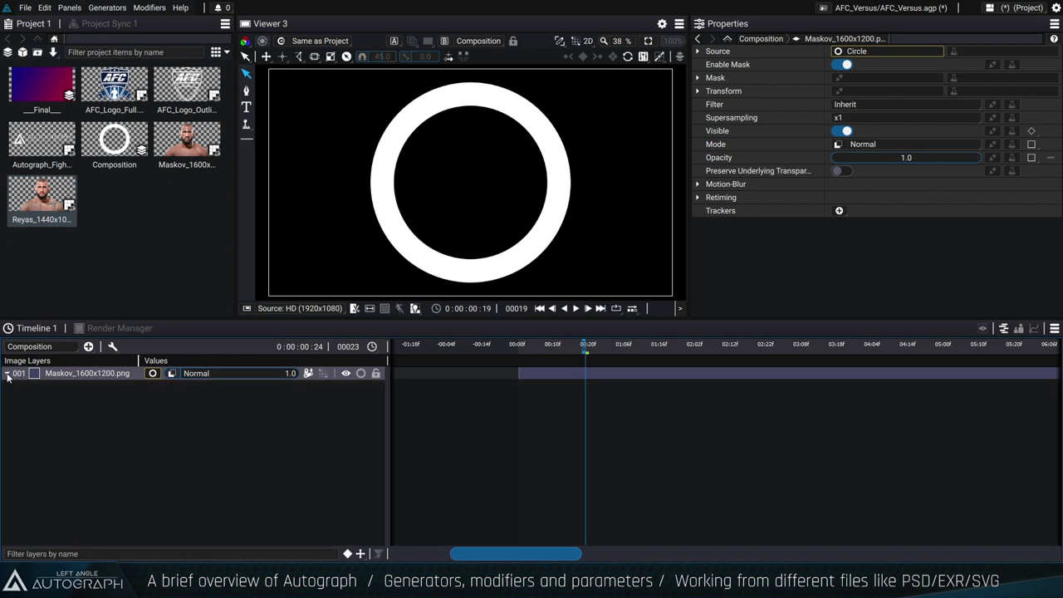
pyautogui.click(88, 346)
pyautogui.click(143, 330)
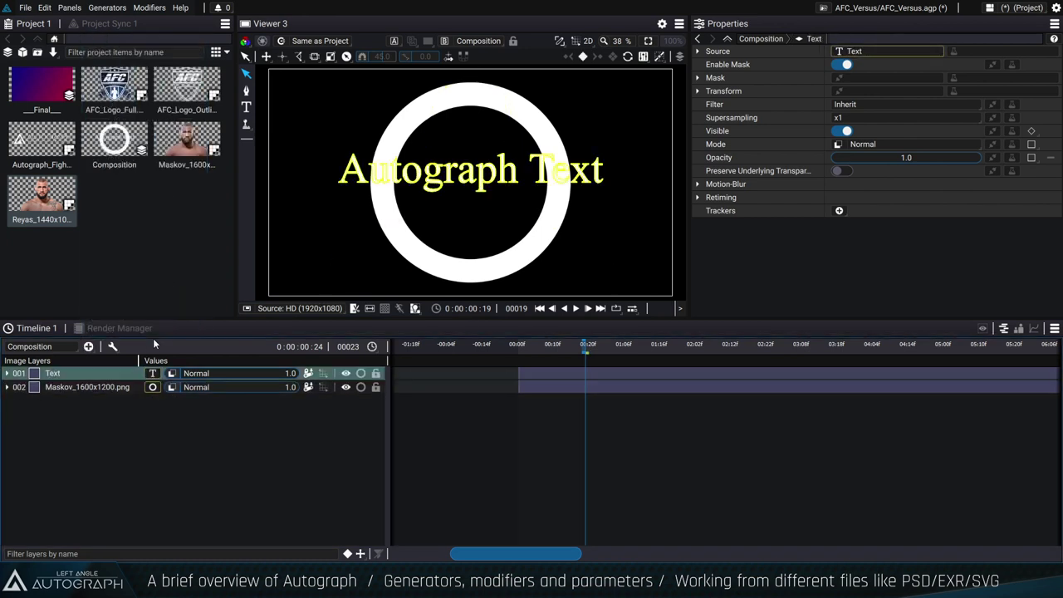
pyautogui.click(346, 386)
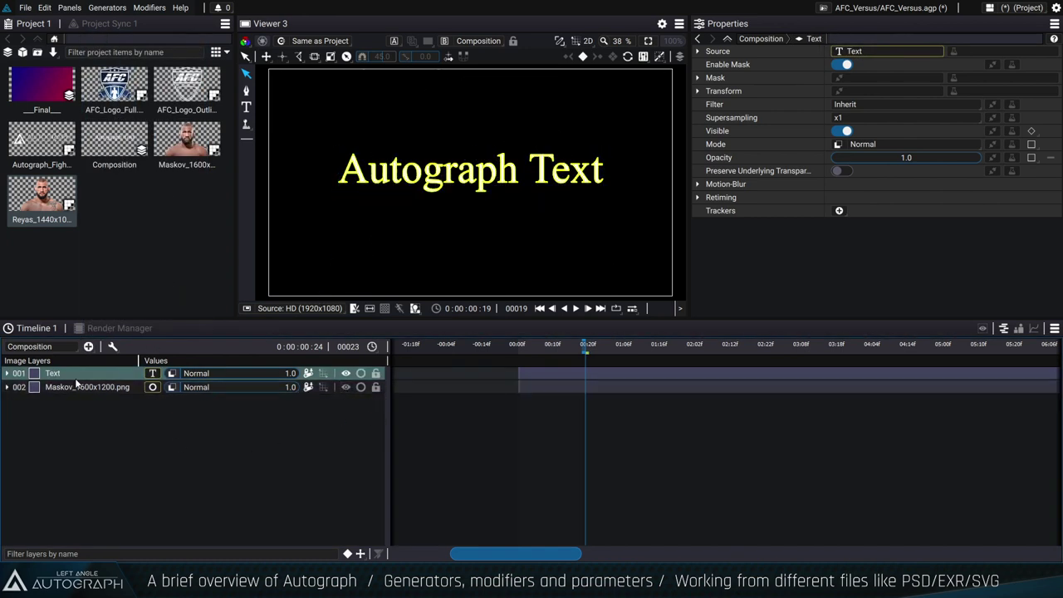
# Expand the Text layer's source down to its generator parameters and select Source Text.
pyautogui.click(7, 373)
pyautogui.click(11, 387)
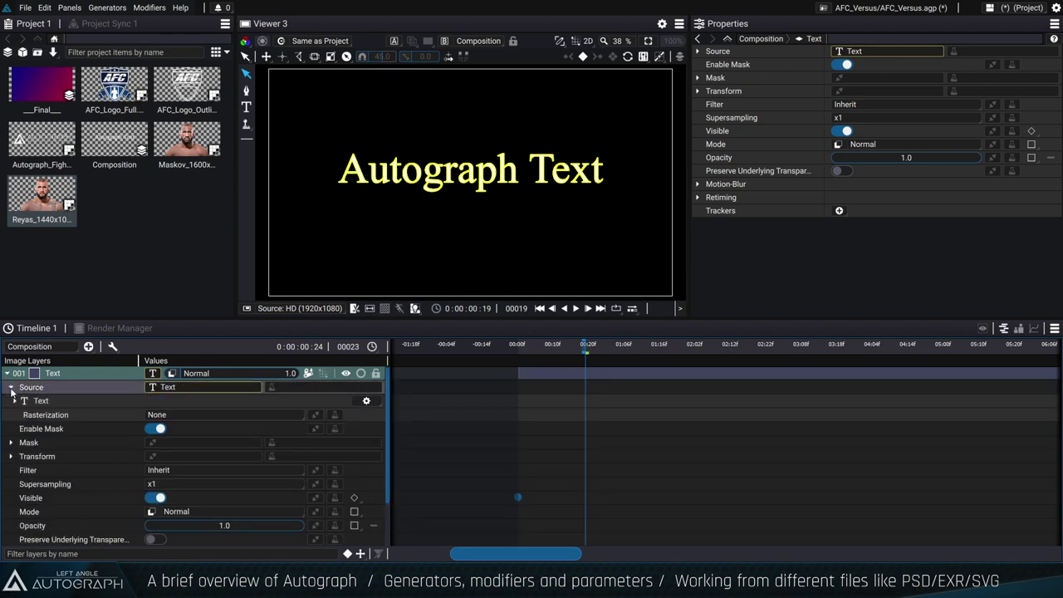
pyautogui.click(14, 400)
pyautogui.click(56, 415)
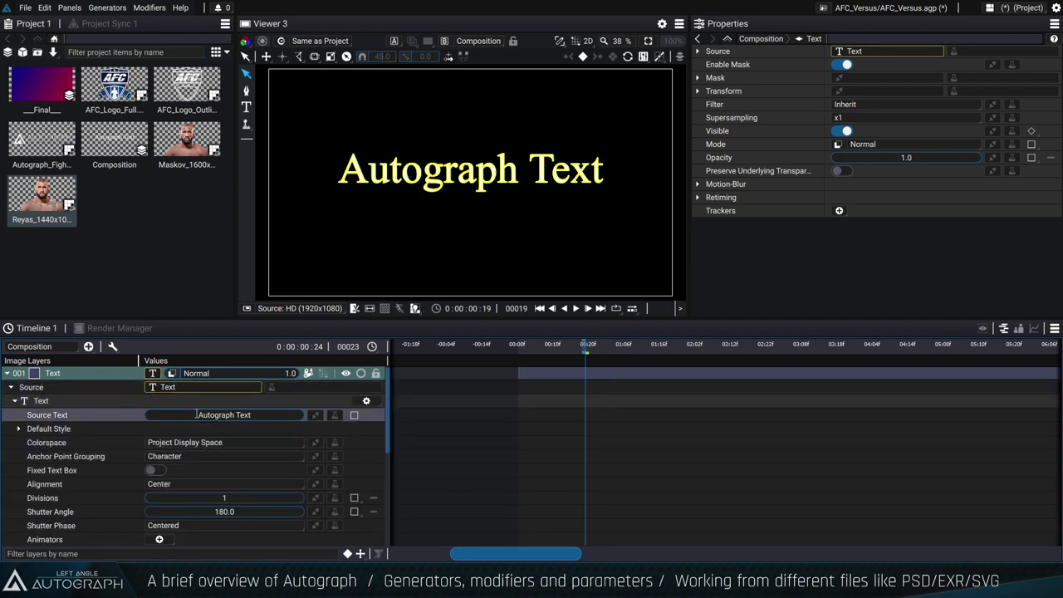
pyautogui.click(198, 415)
pyautogui.click(125, 409)
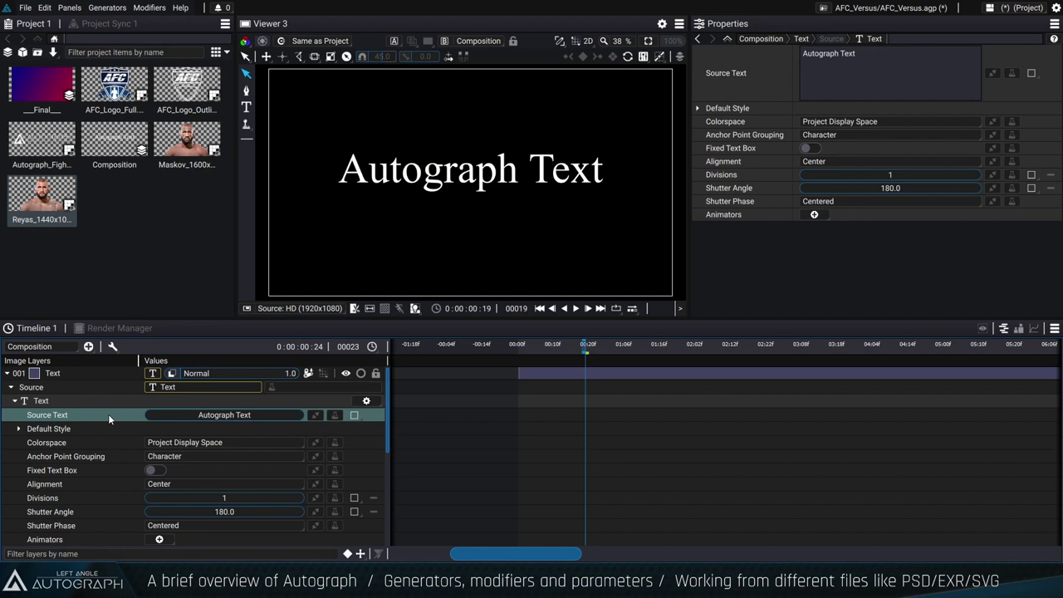
# Examine the generators available for the Source Text parameter, including Number To String, and close the list without choosing one.
pyautogui.click(317, 415)
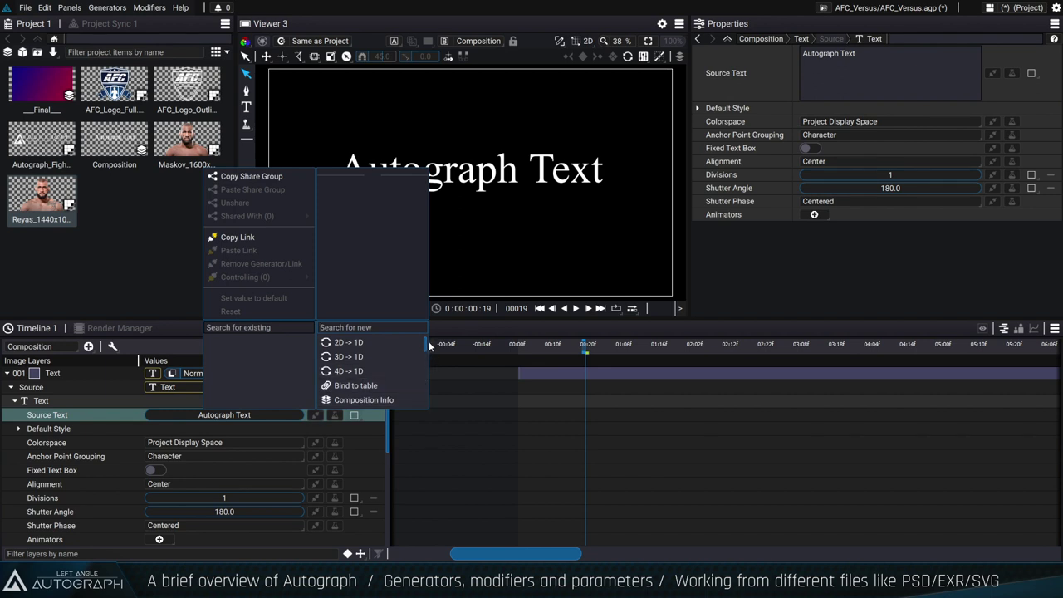
pyautogui.moveTo(428, 350); pyautogui.dragTo(431, 377)
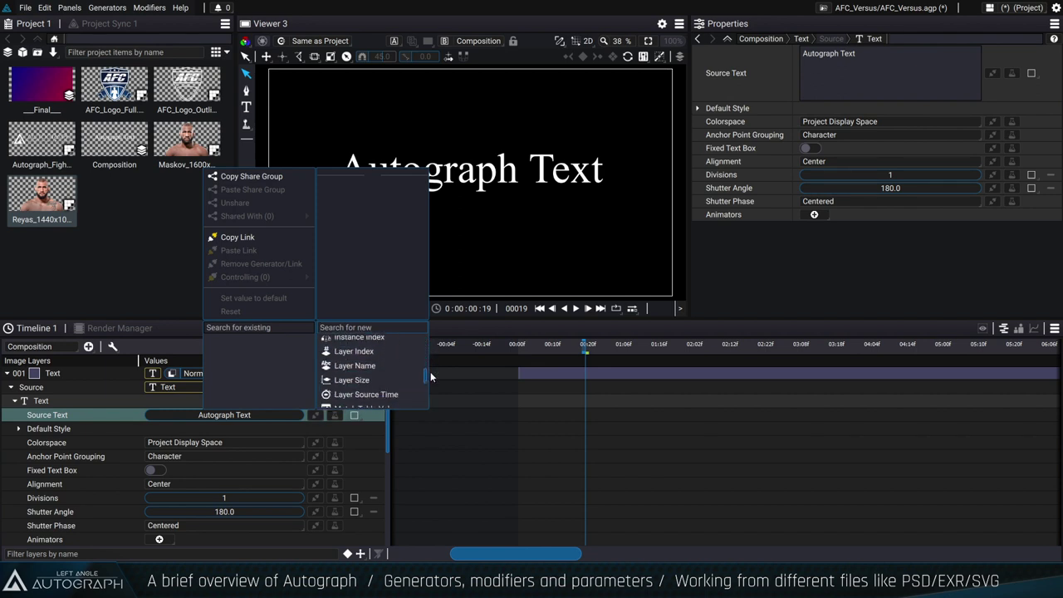
pyautogui.click(475, 399)
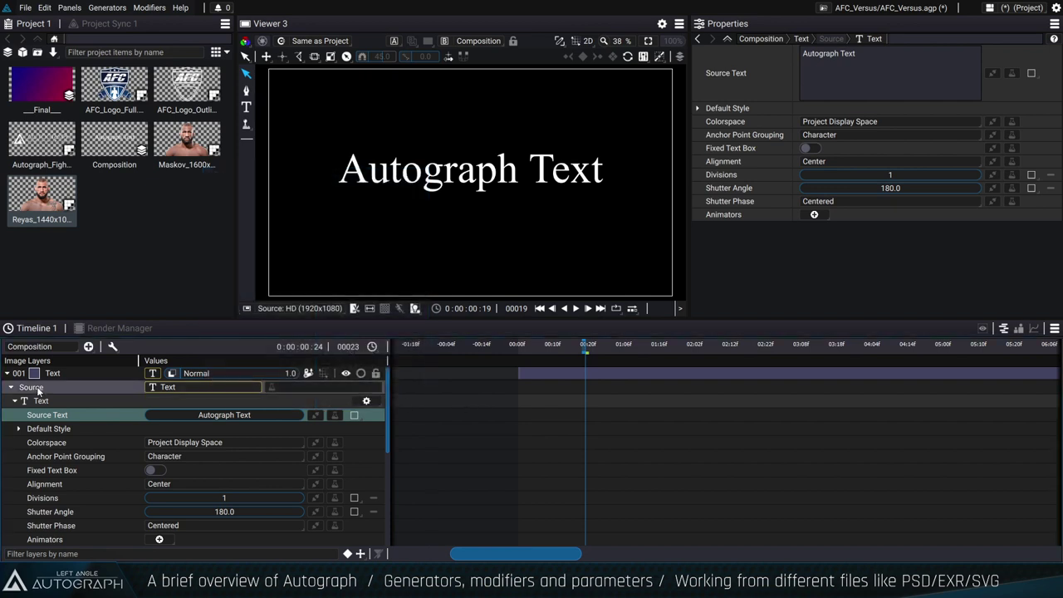
pyautogui.rightClick(73, 418)
pyautogui.moveTo(423, 388)
pyautogui.mouseDown()
pyautogui.moveTo(427, 398)
pyautogui.moveTo(434, 390)
pyautogui.mouseUp()
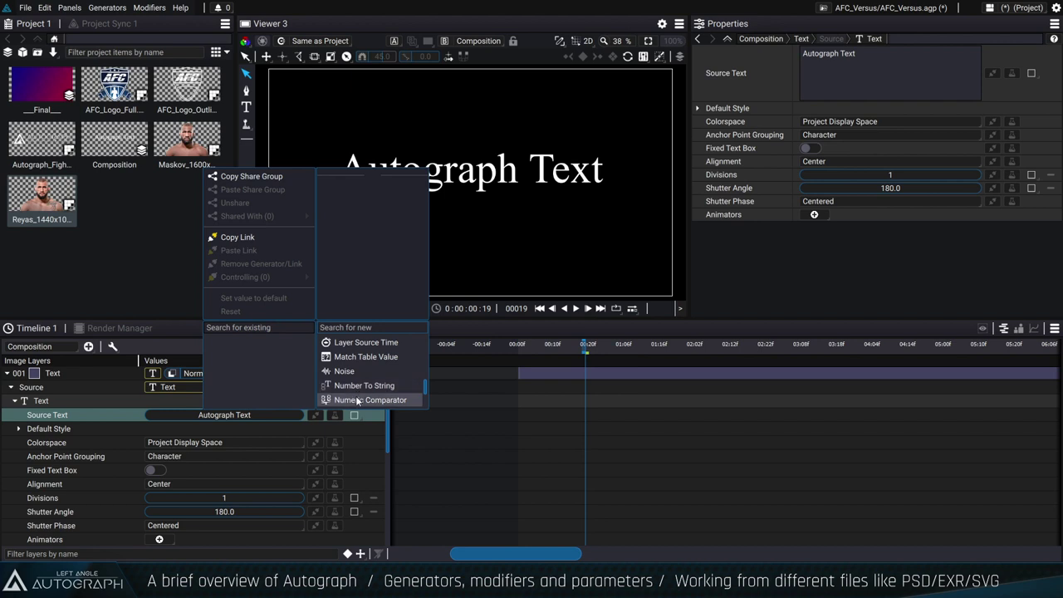
pyautogui.scroll(-2, 424, 392)
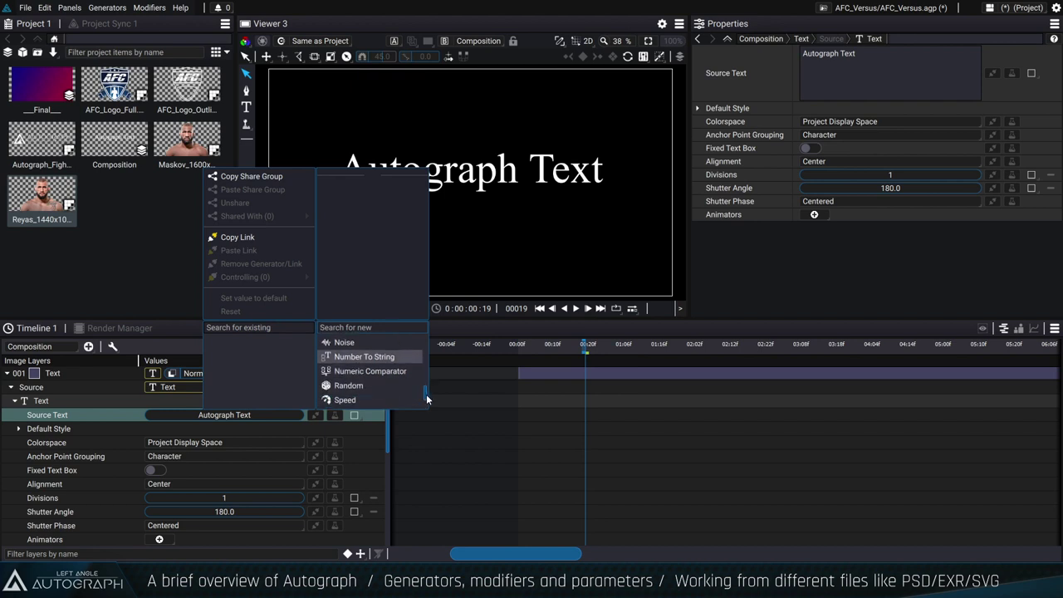
pyautogui.scroll(1, 426, 397)
pyautogui.click(458, 413)
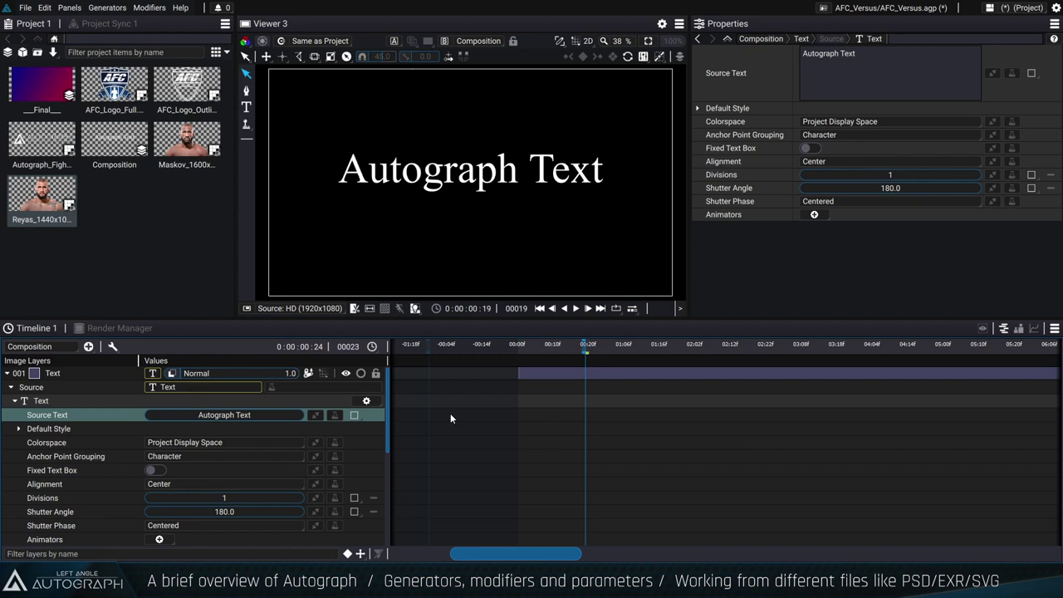
# Delete the Text layer and make the circle layer visible again.
pyautogui.click(39, 373)
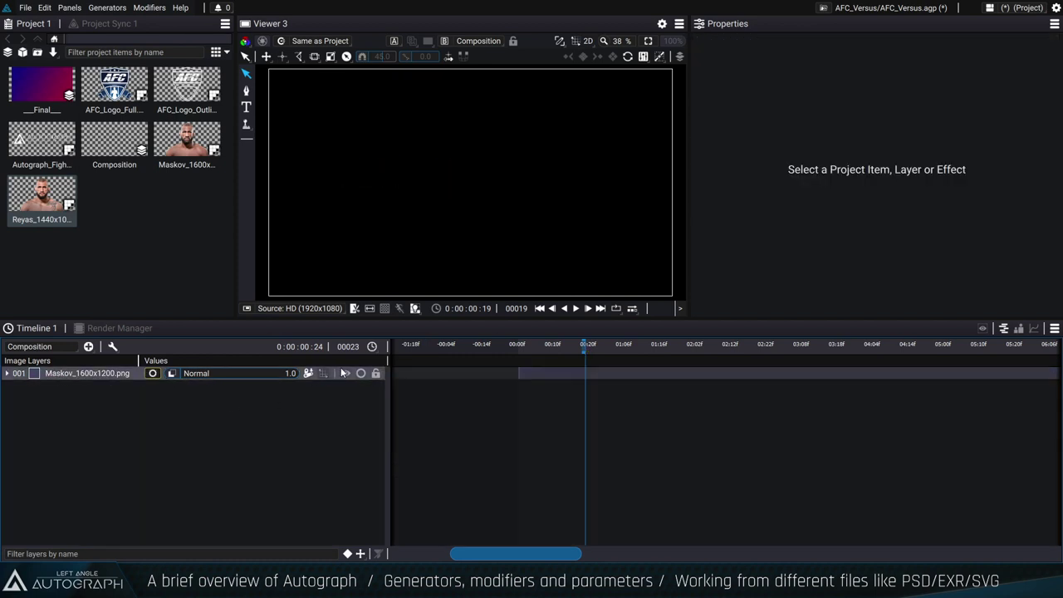
pyautogui.click(346, 374)
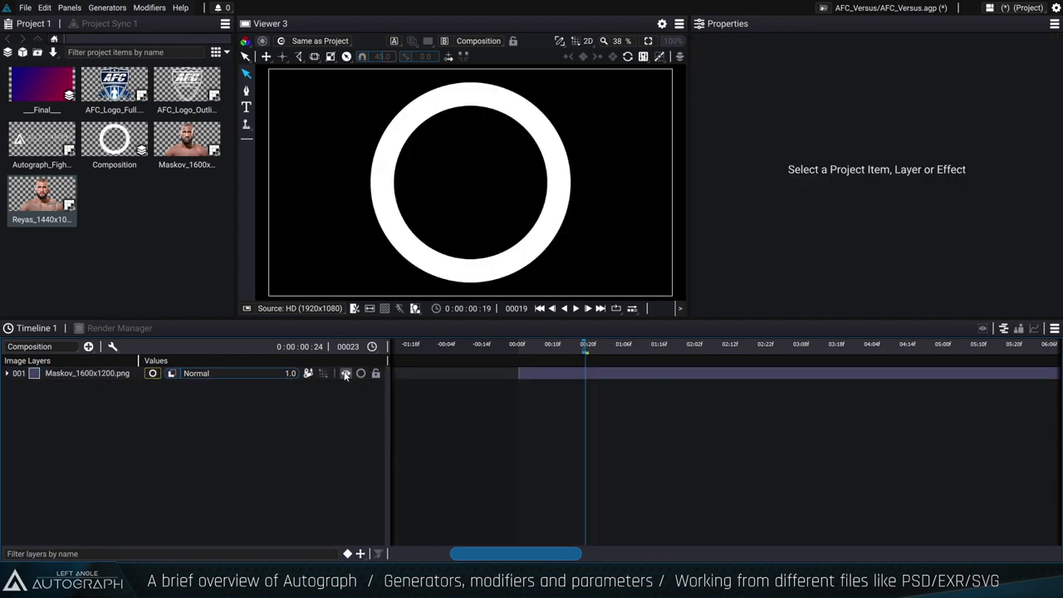
# Expand the circle layer and assign a Random generator to its Position parameter.
pyautogui.click(7, 373)
pyautogui.click(316, 470)
pyautogui.scroll(-1, 429, 438)
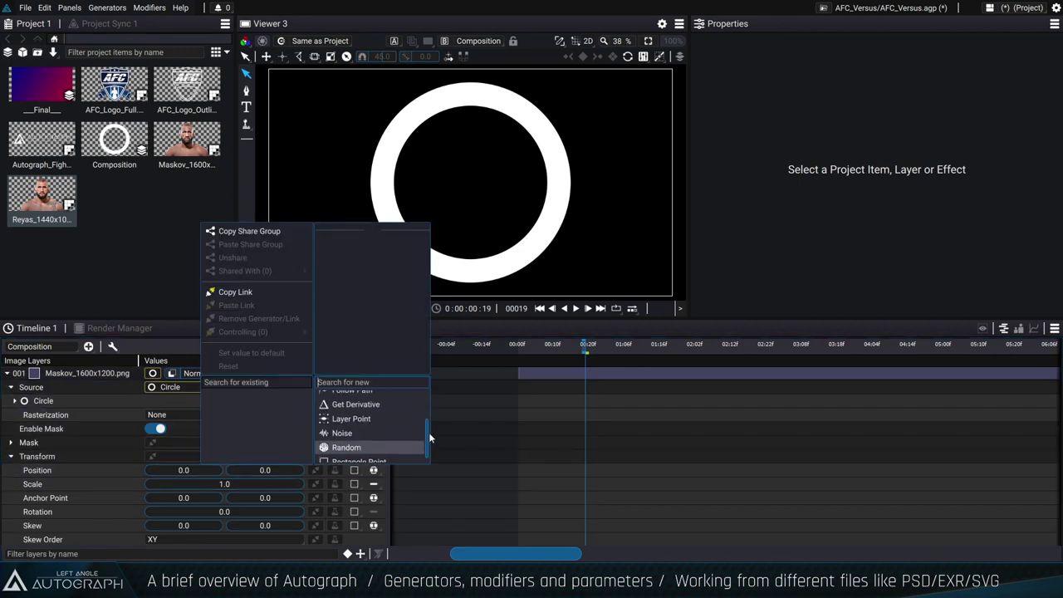
pyautogui.click(378, 445)
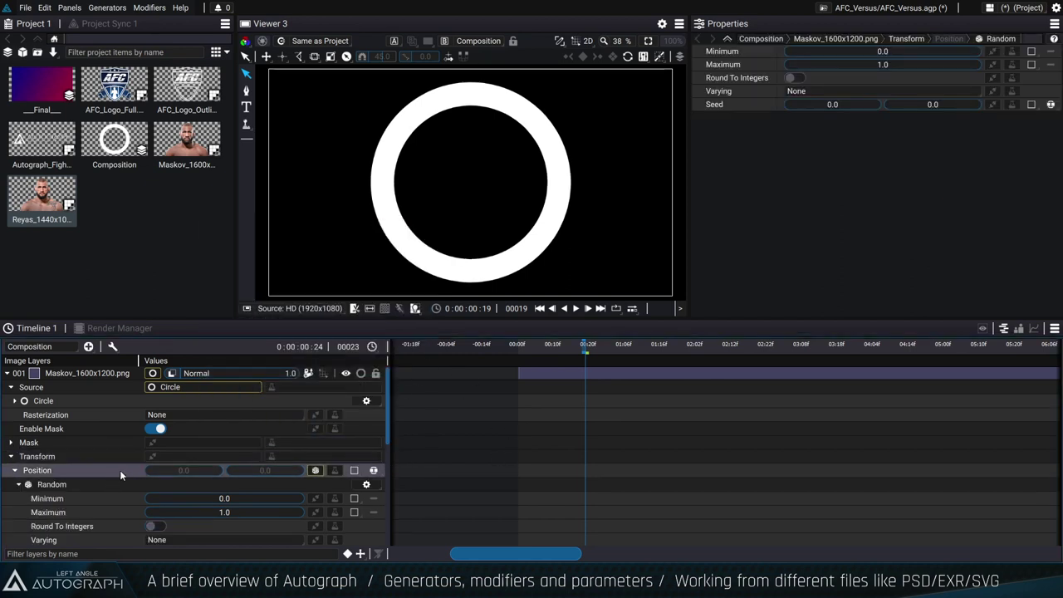
# Set the Random generator's Minimum to -250 and Maximum to 250, and scrub the timeline to preview the circle's position.
pyautogui.scroll(-3, 121, 470)
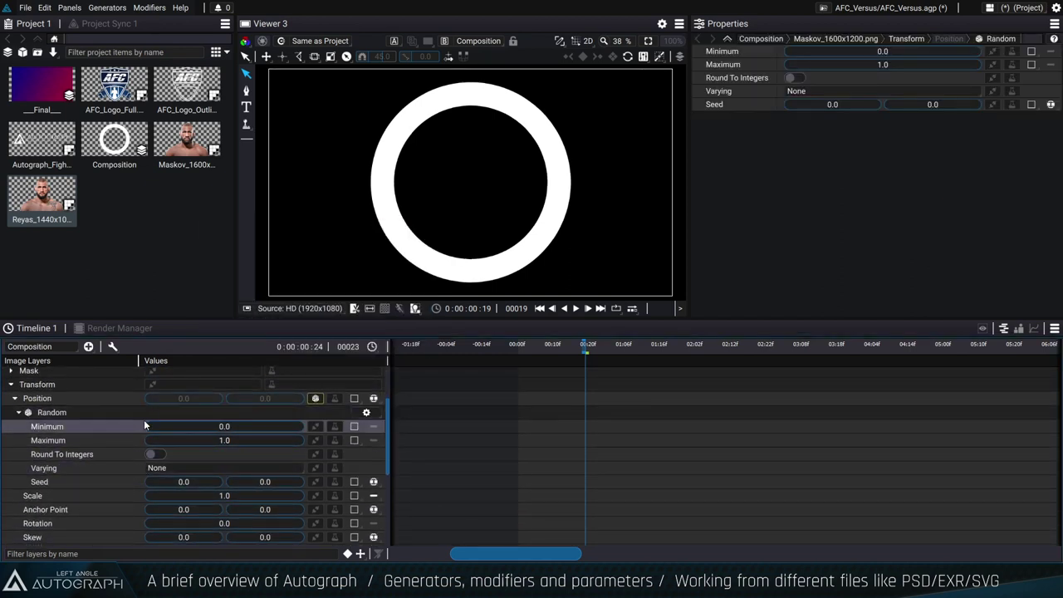
pyautogui.click(225, 423)
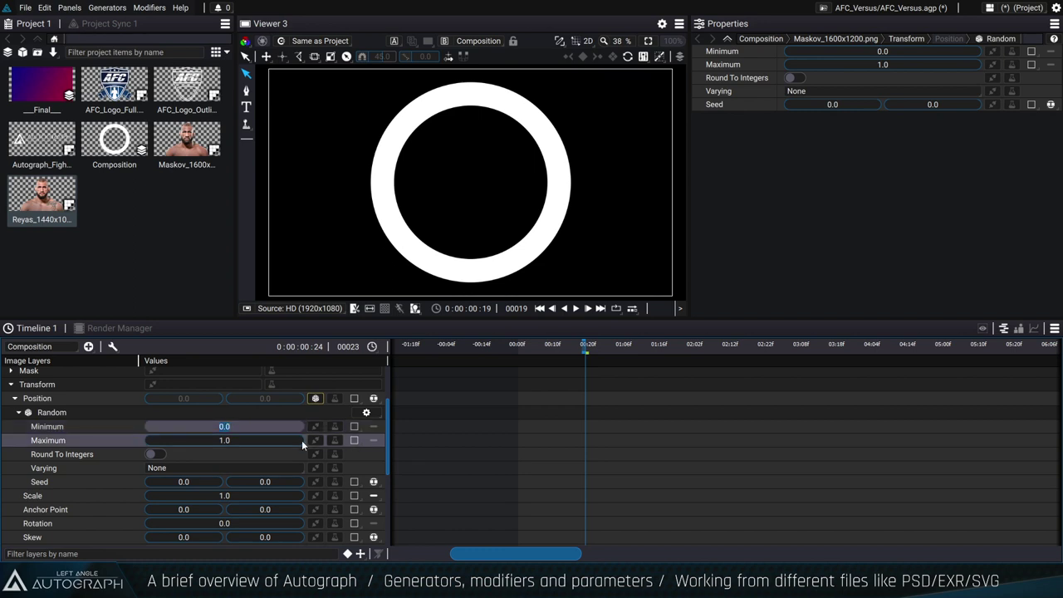
pyautogui.write('-250')
pyautogui.press('Tab')
pyautogui.write('-')
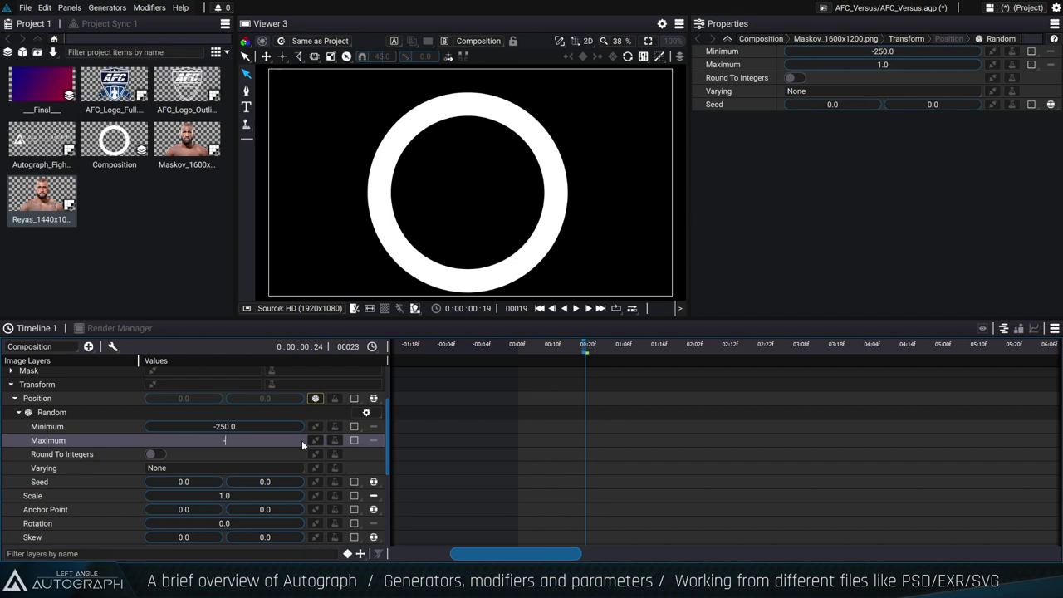
pyautogui.press('BackSpace')
pyautogui.write('250')
pyautogui.press('Return')
pyautogui.moveTo(529, 347); pyautogui.dragTo(596, 350)
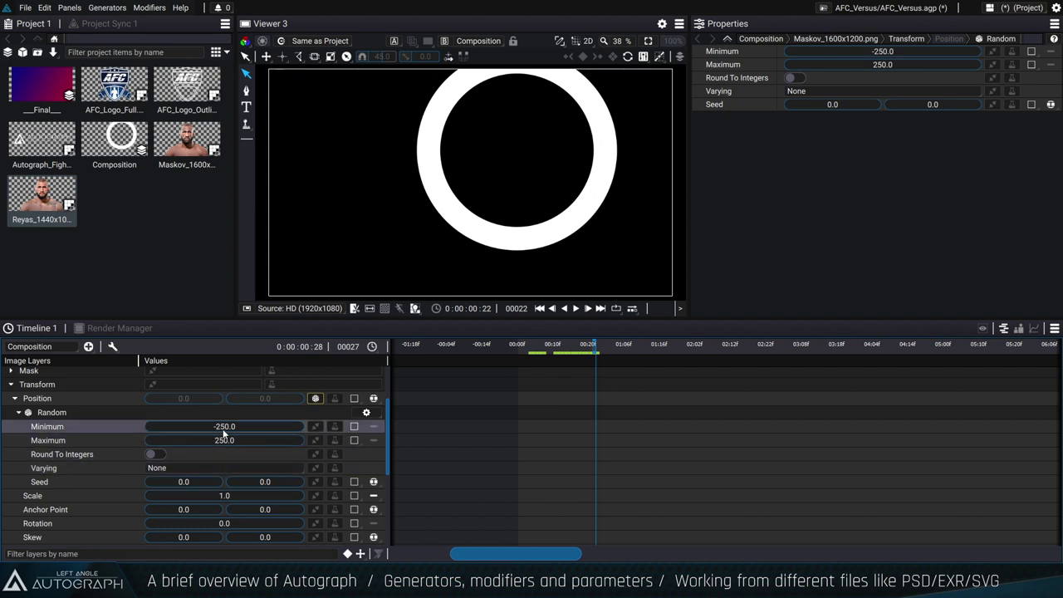
# Set the Random generator's Varying option to Time and scrub the timeline to preview the motion.
pyautogui.click(160, 467)
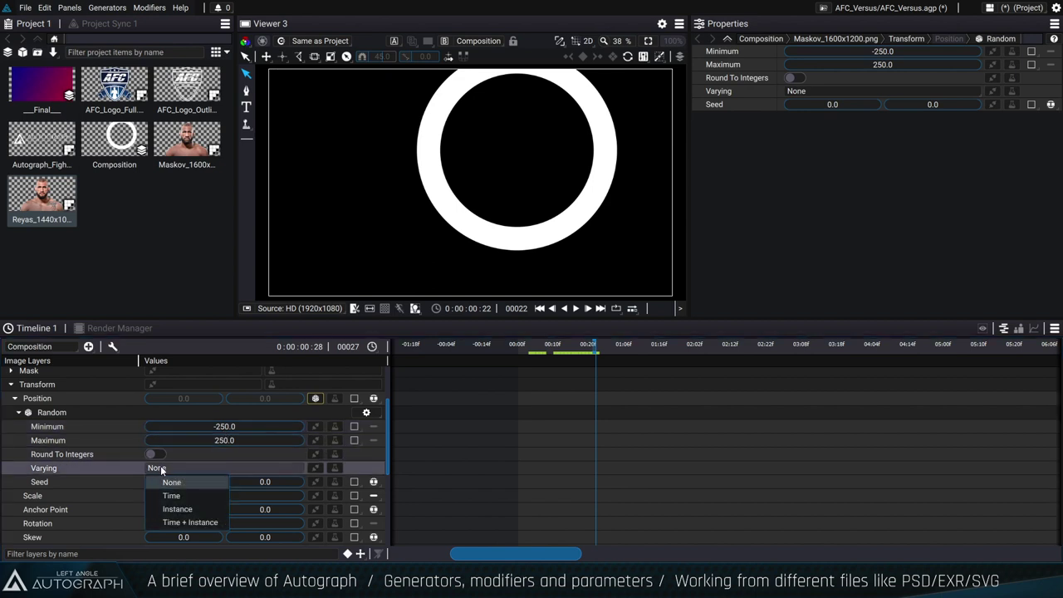
pyautogui.click(194, 495)
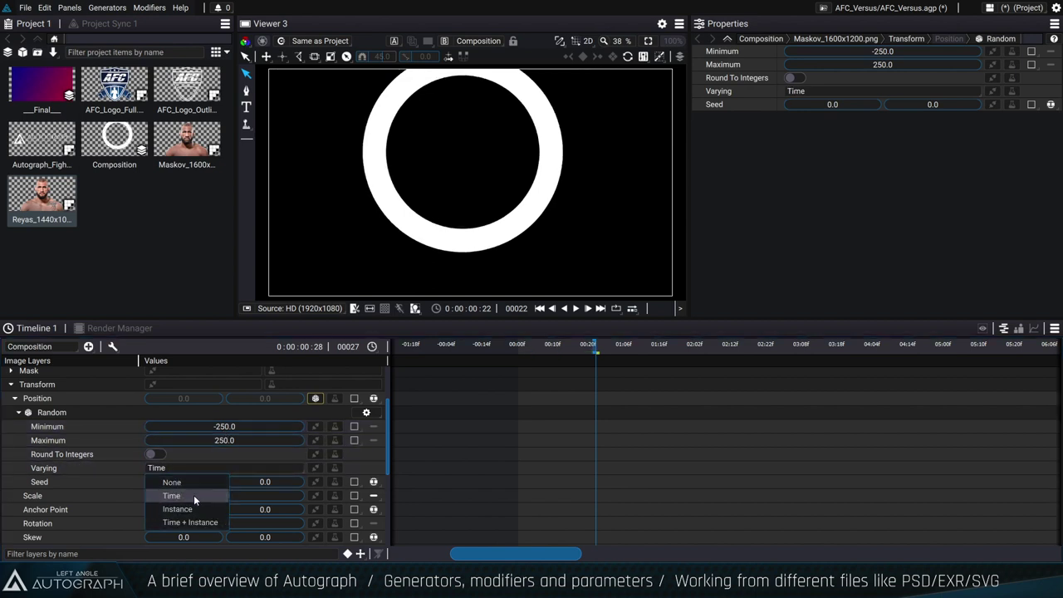
pyautogui.click(550, 348)
pyautogui.moveTo(550, 348); pyautogui.dragTo(599, 354)
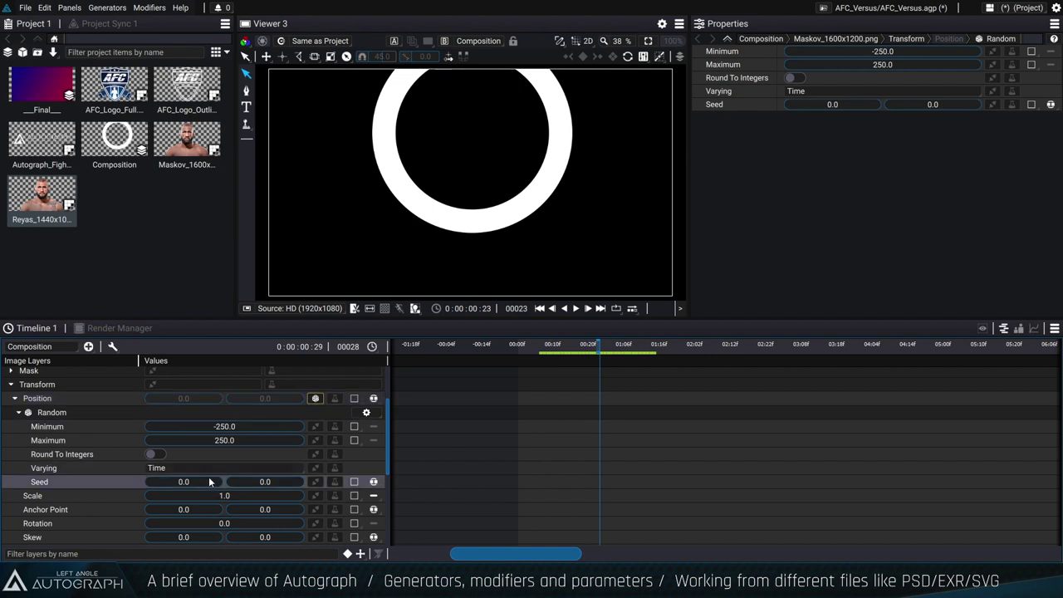
# Try other Seed values on the Random generator, such as 5 for the second component, and return them to 0.
pyautogui.moveTo(264, 482); pyautogui.dragTo(284, 481)
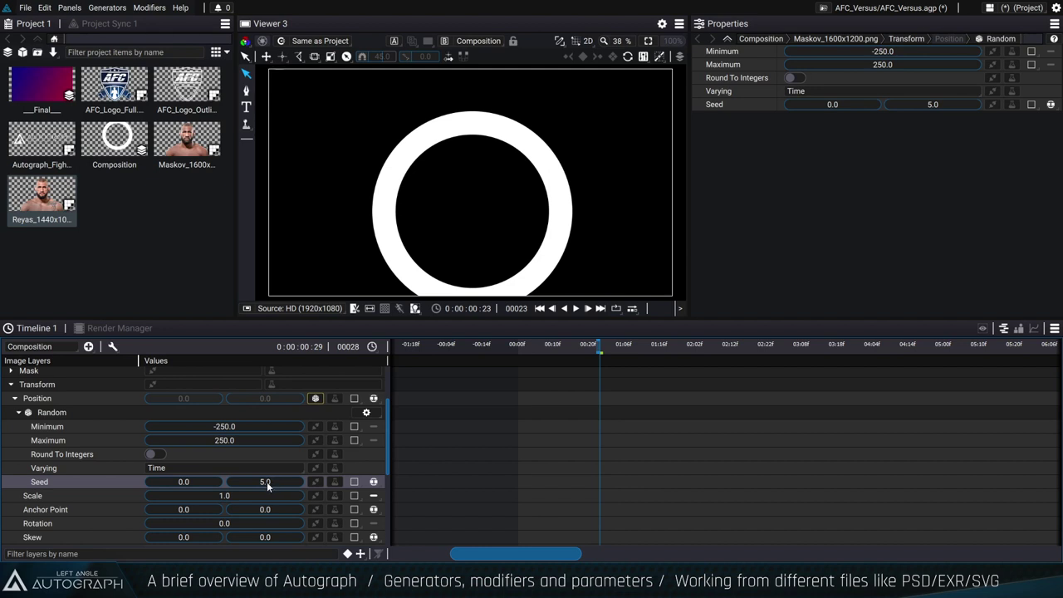
pyautogui.moveTo(267, 481); pyautogui.dragTo(259, 480)
pyautogui.moveTo(183, 481); pyautogui.dragTo(177, 484)
pyautogui.doubleClick(183, 482)
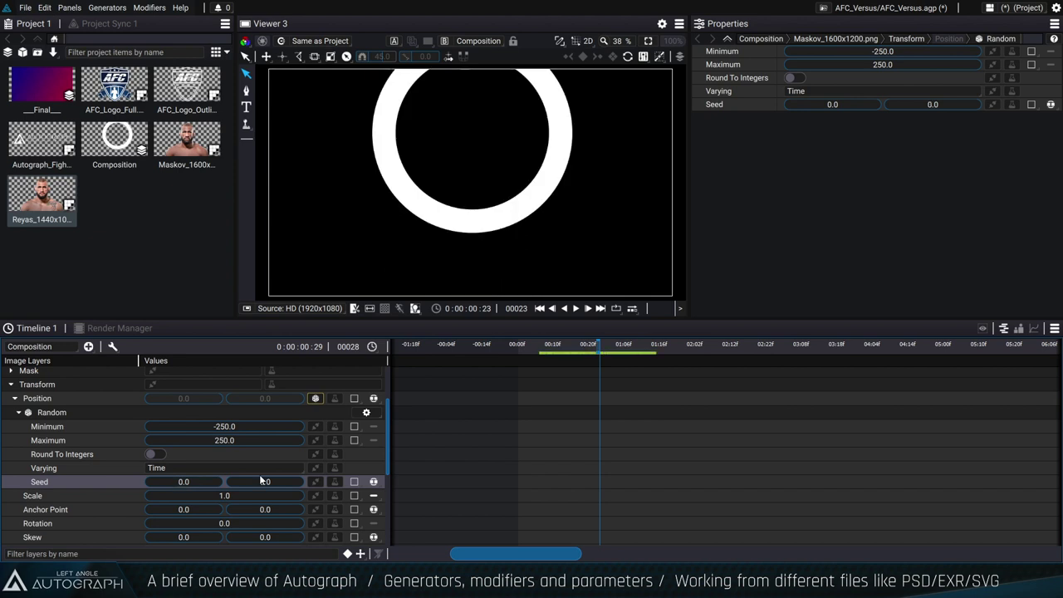
# Examine the generators available for the Position parameter and its assigned Random generator, and scrub the timeline without changing anything.
pyautogui.scroll(3, 163, 450)
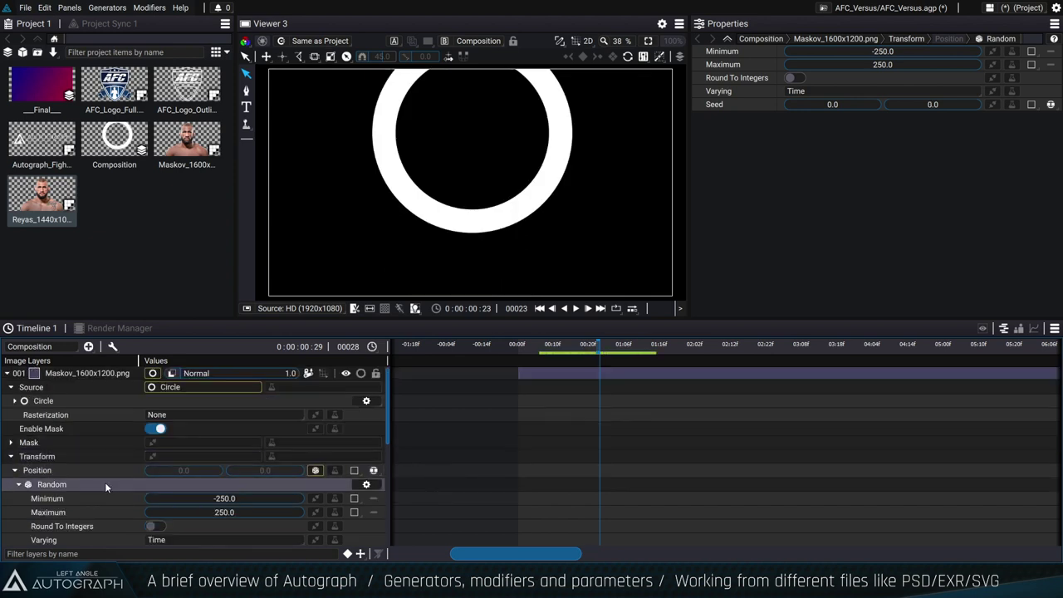
pyautogui.click(315, 470)
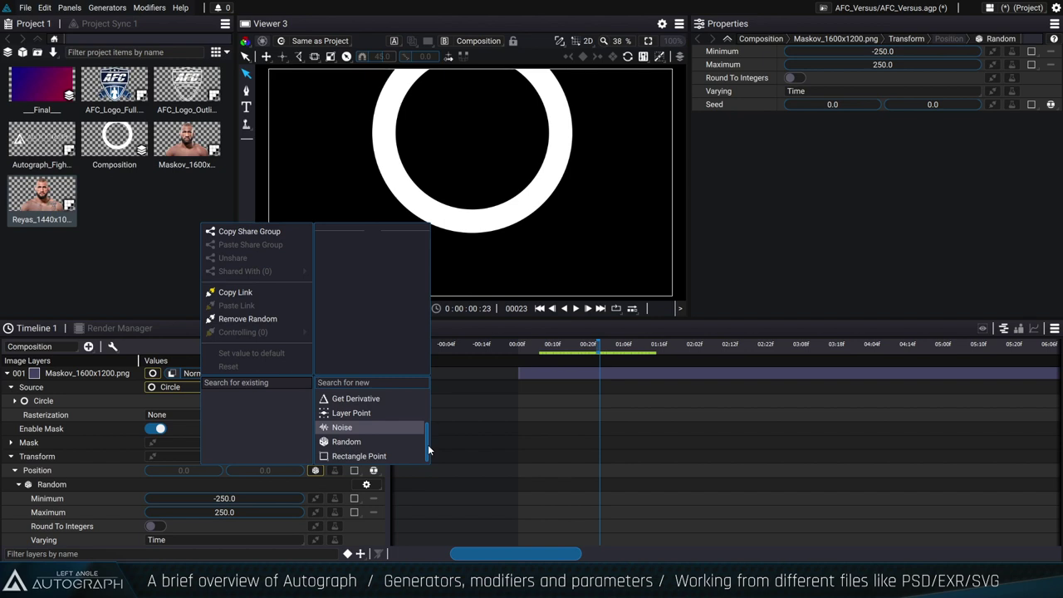
pyautogui.click(112, 474)
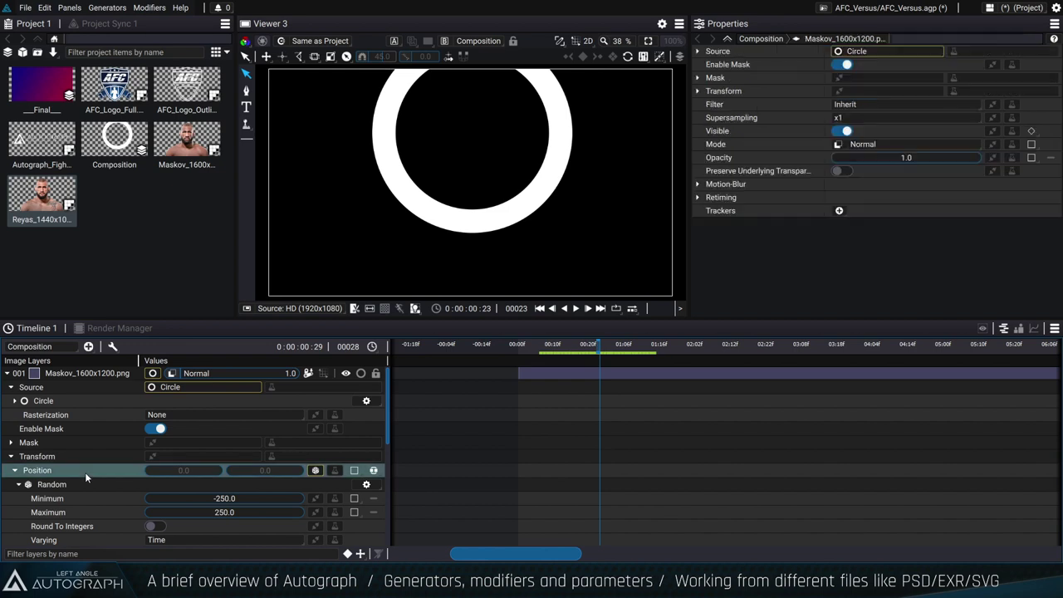
pyautogui.click(86, 484)
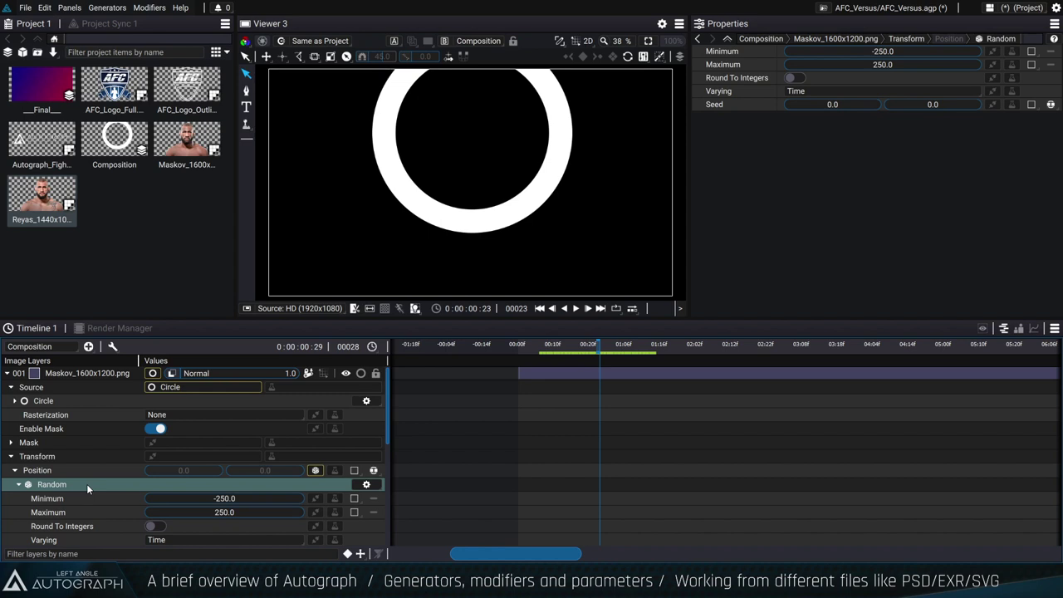
pyautogui.click(321, 469)
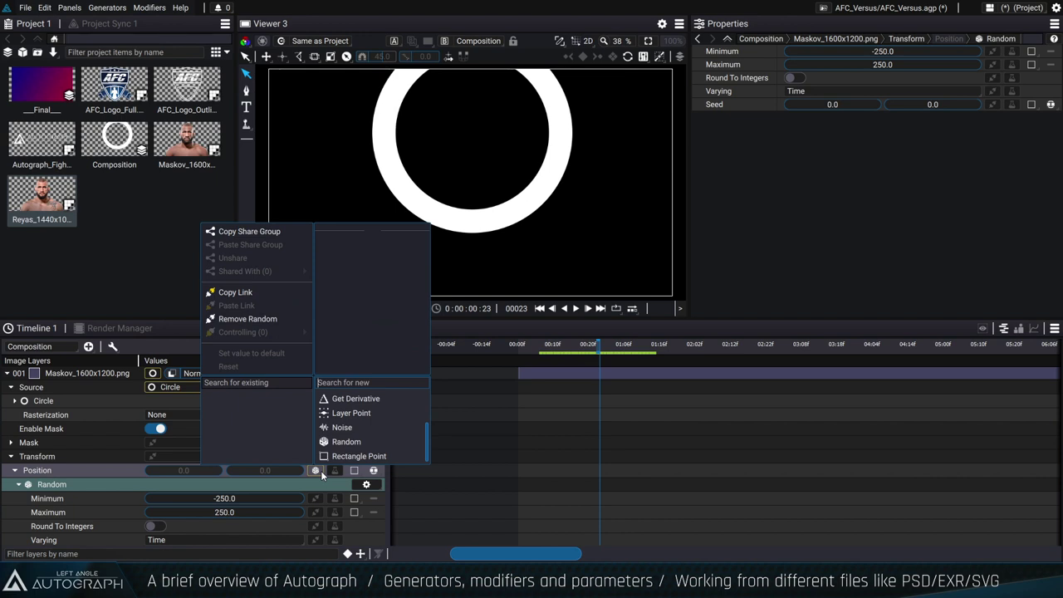
pyautogui.press('Escape')
pyautogui.moveTo(534, 349); pyautogui.dragTo(583, 348)
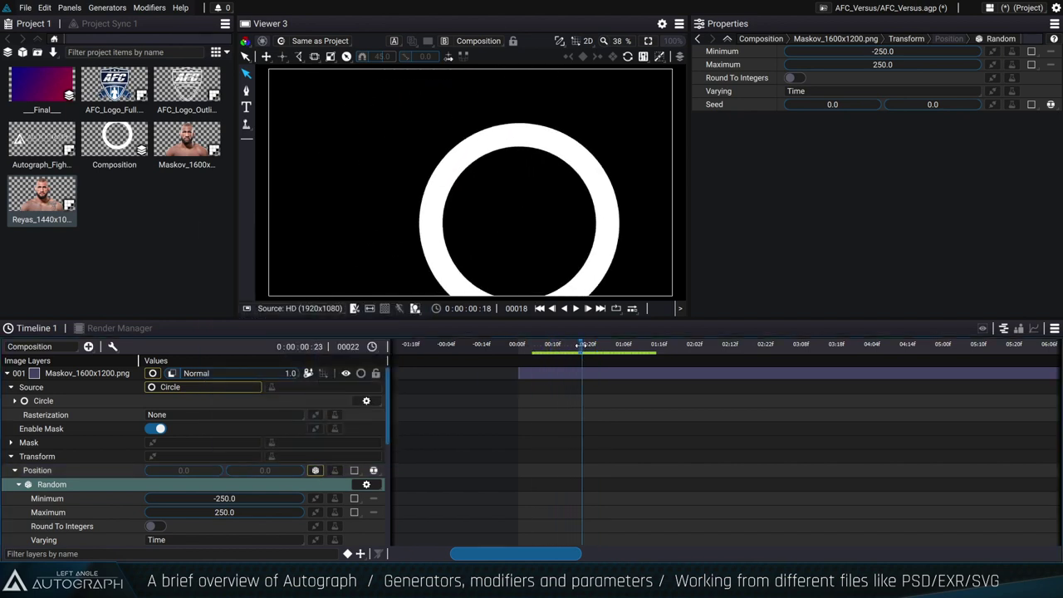
# Examine the modifiers available for the Position parameter, such as Animator, Math and Time Offset, without adding one.
pyautogui.click(337, 472)
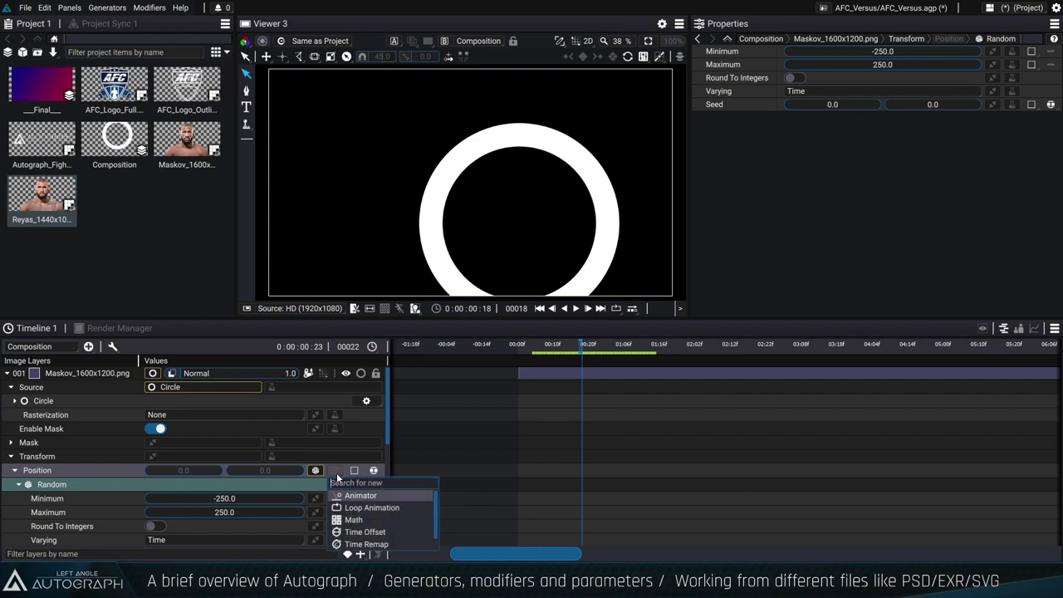
pyautogui.click(96, 466)
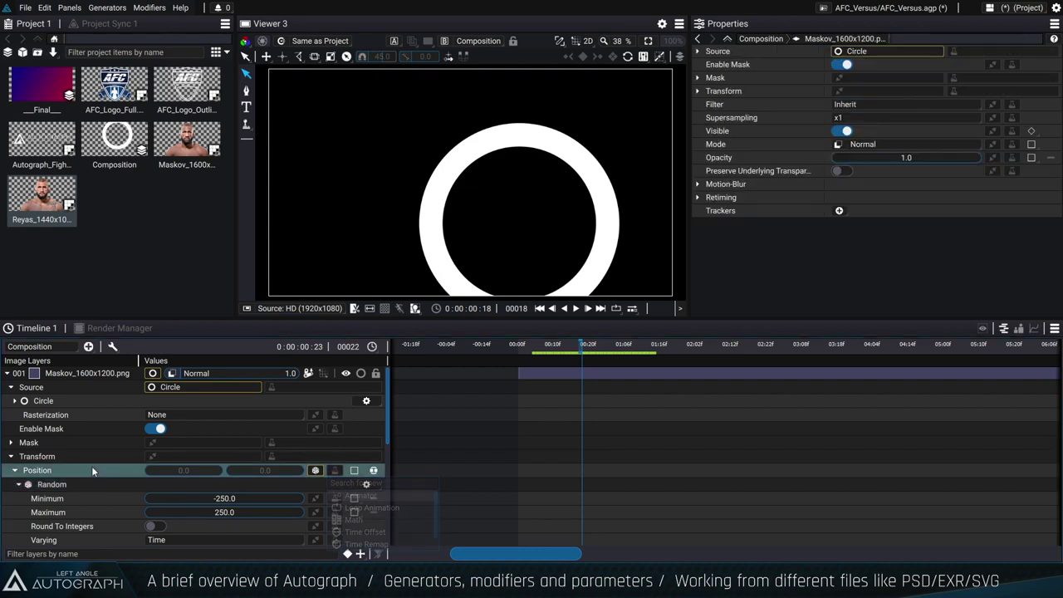
pyautogui.click(336, 470)
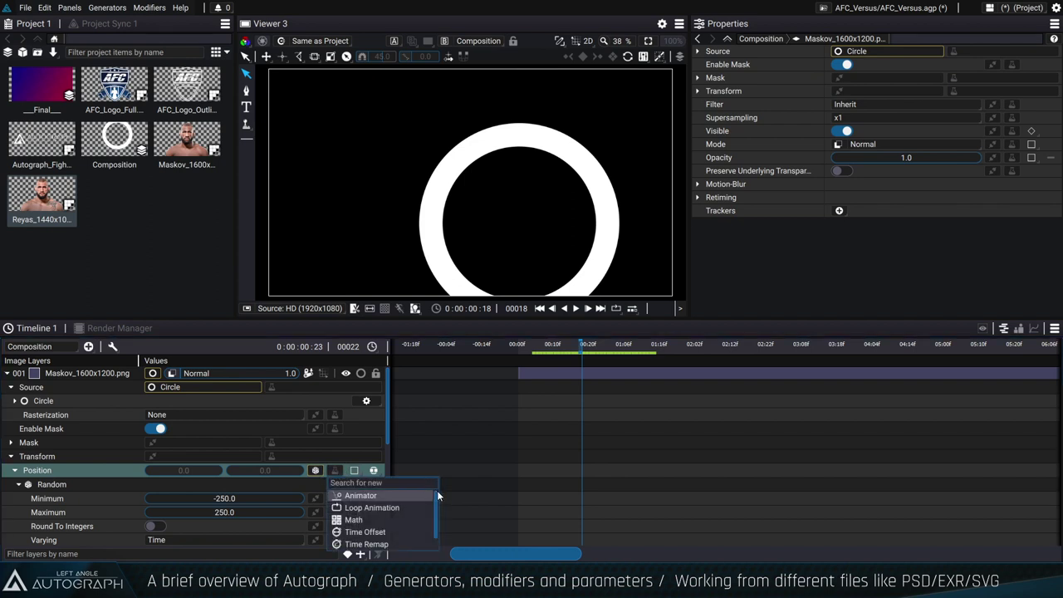
pyautogui.scroll(-1, 392, 510)
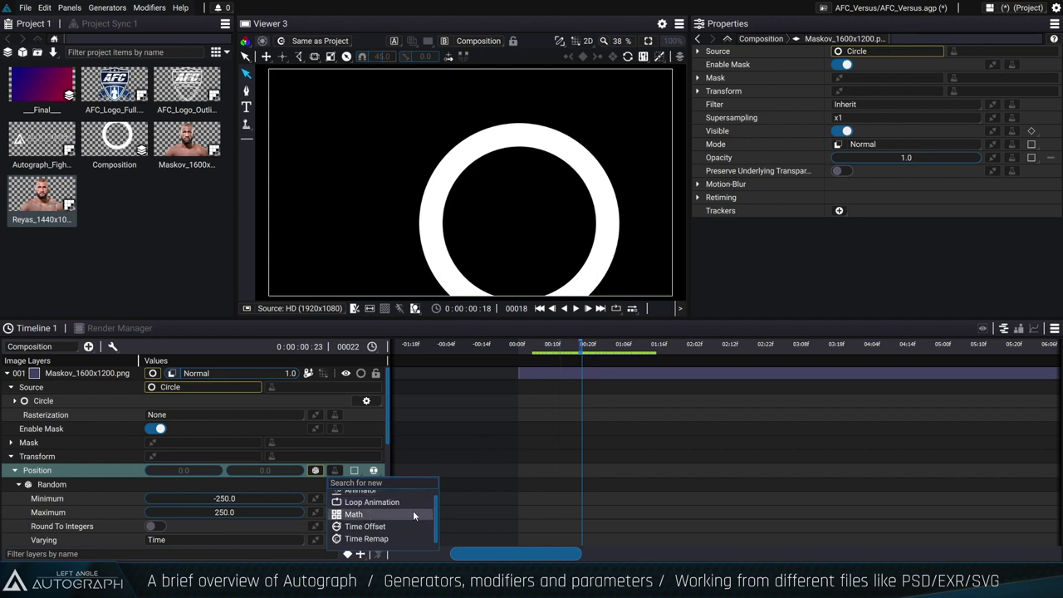
pyautogui.scroll(1, 390, 508)
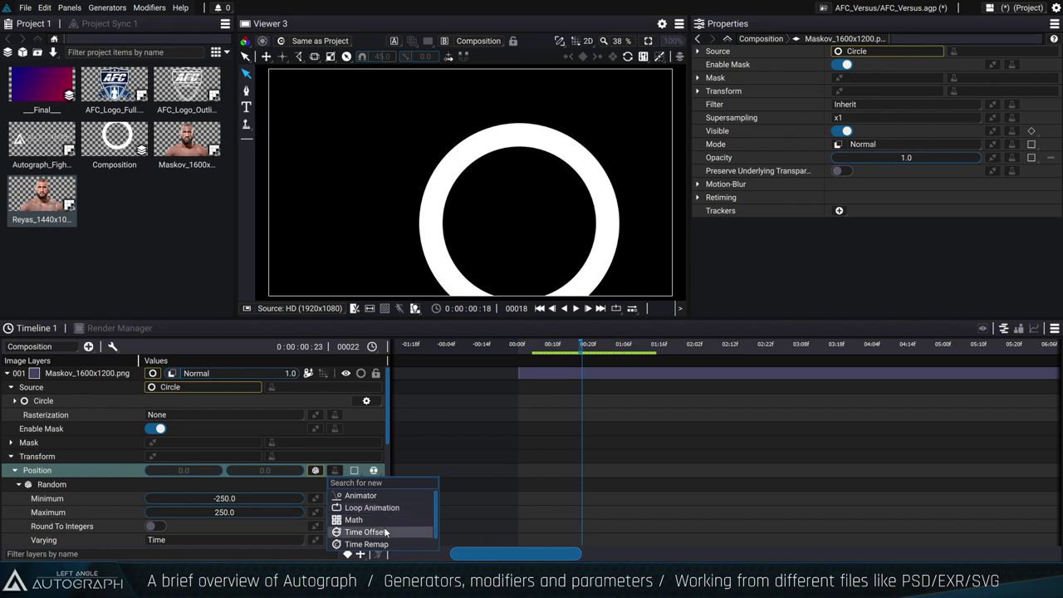
pyautogui.click(435, 423)
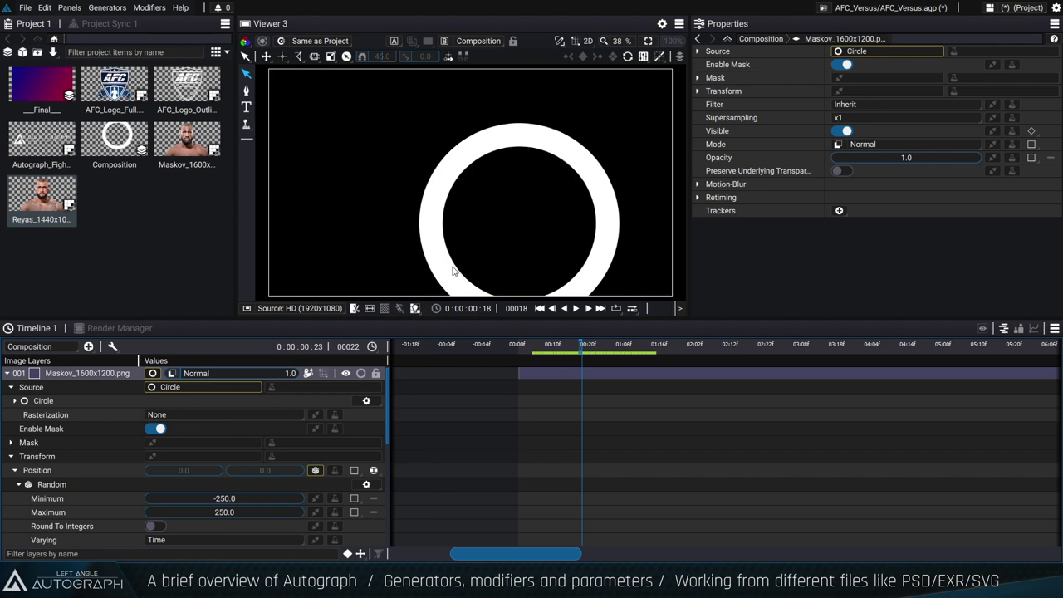
# Review the modifiers available for the circle layer's Source, add a Blur modifier and set its Size to 250.
pyautogui.moveTo(581, 344); pyautogui.dragTo(607, 343)
pyautogui.rightClick(303, 385)
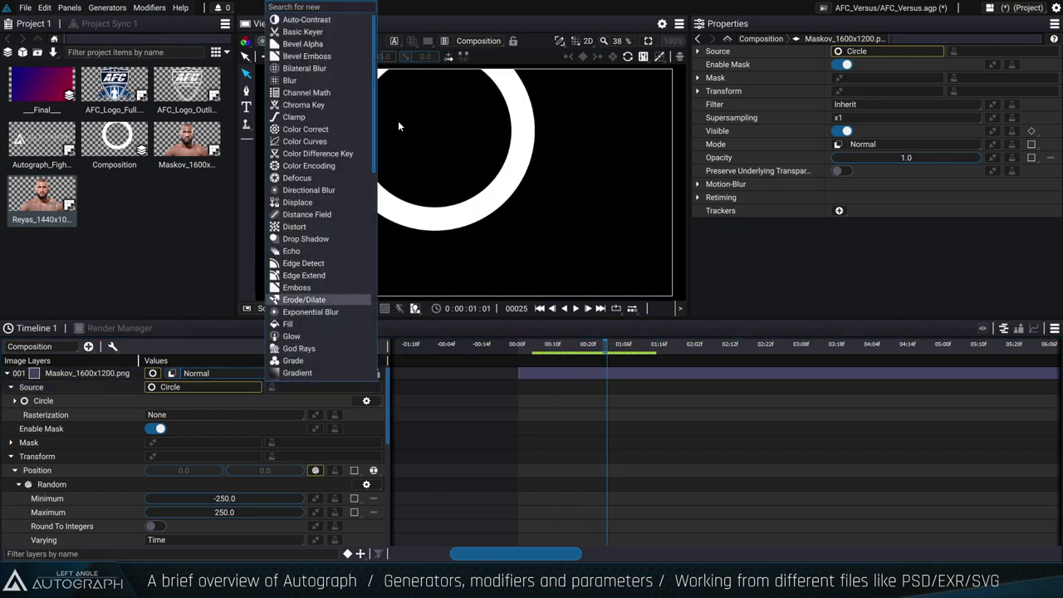
pyautogui.moveTo(371, 81); pyautogui.dragTo(391, 290)
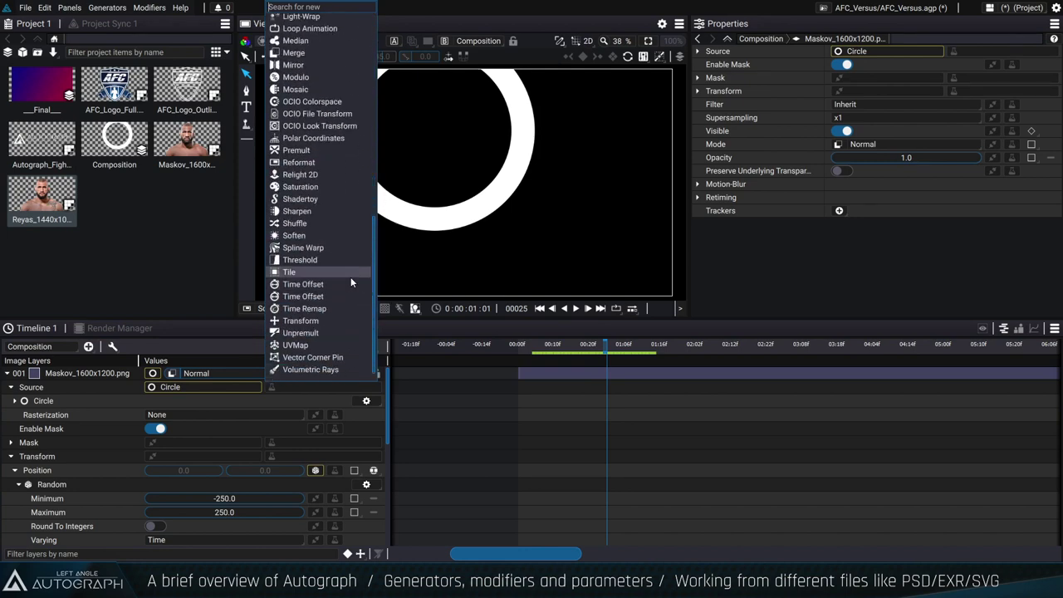
pyautogui.click(325, 387)
pyautogui.rightClick(324, 387)
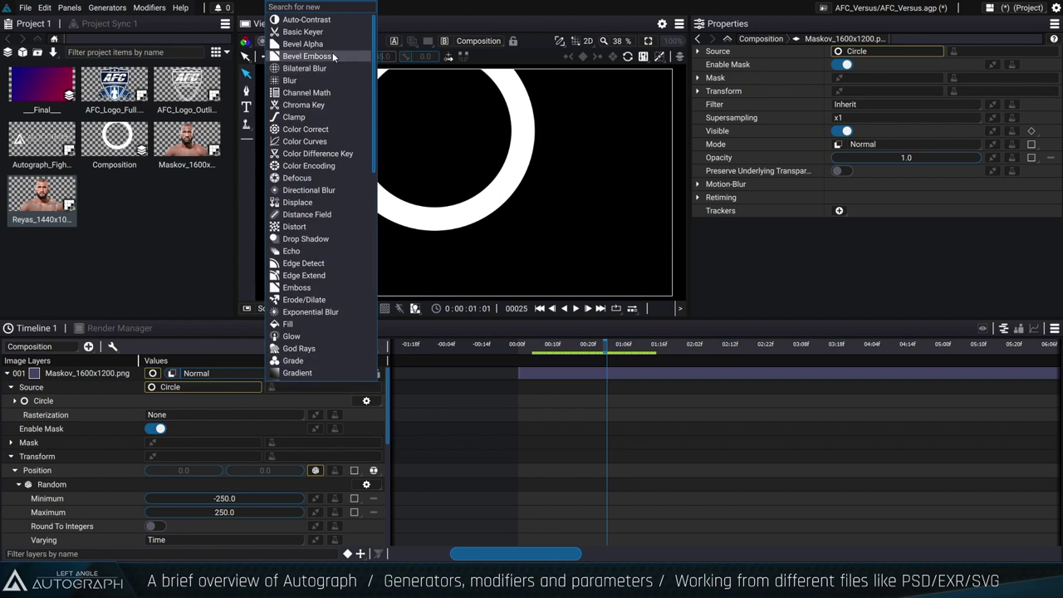
pyautogui.click(324, 81)
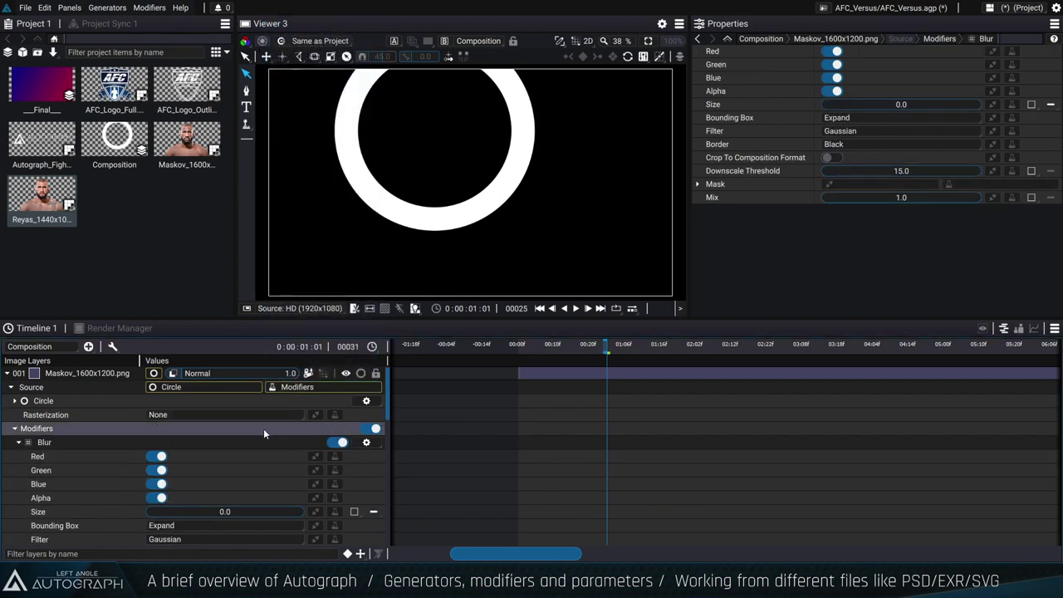
pyautogui.moveTo(217, 511)
pyautogui.mouseDown()
pyautogui.moveTo(284, 512)
pyautogui.moveTo(221, 506)
pyautogui.mouseUp()
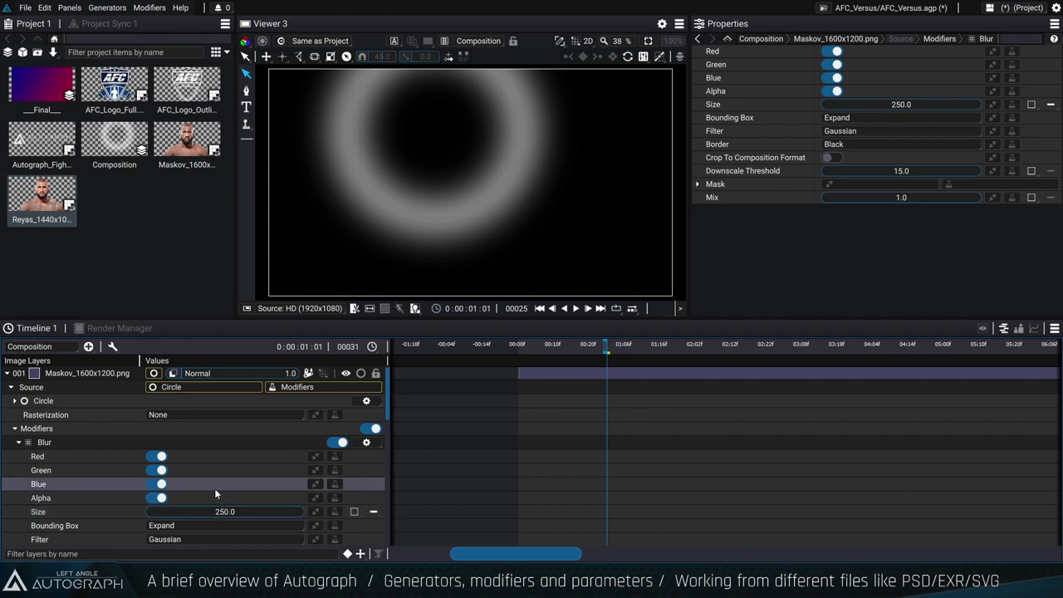
# Reduce the Circle generator's Radius to 267 and its Thickness to 60 while the blur stays applied.
pyautogui.click(15, 400)
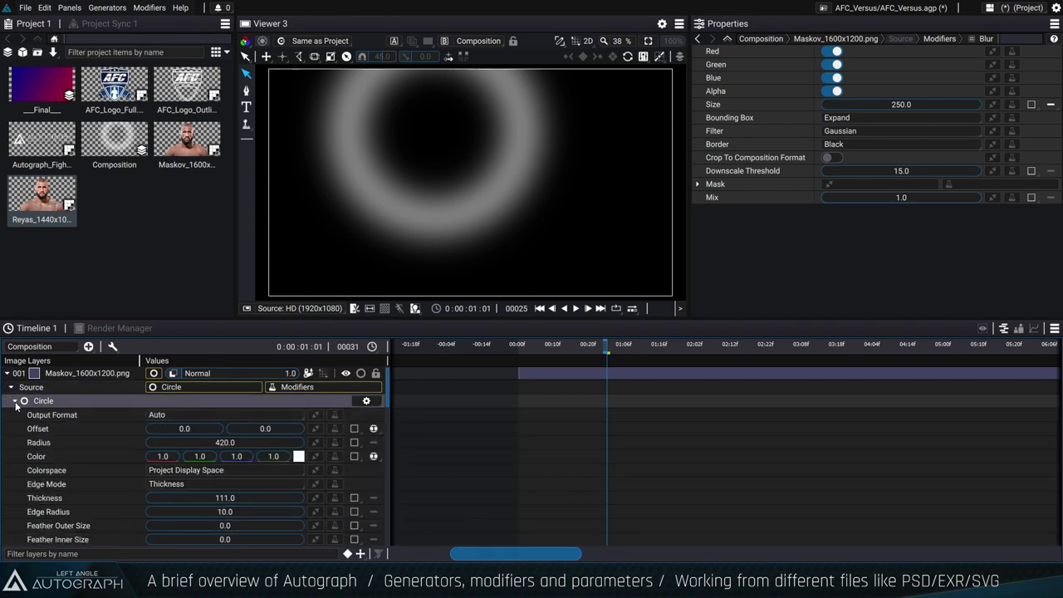
pyautogui.click(15, 400)
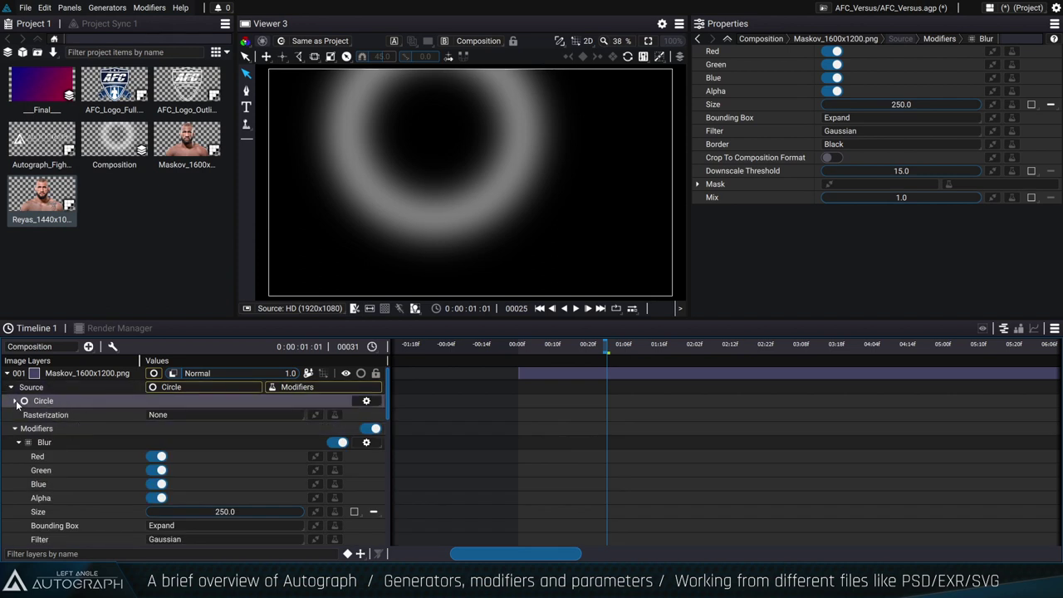
pyautogui.click(14, 401)
pyautogui.click(53, 398)
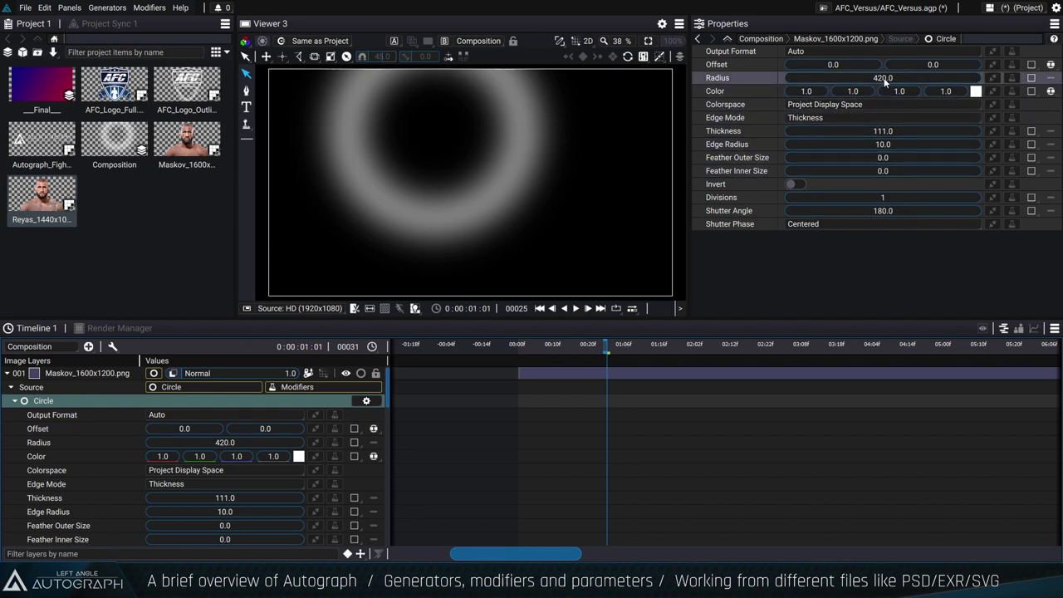
pyautogui.moveTo(882, 78); pyautogui.dragTo(825, 78)
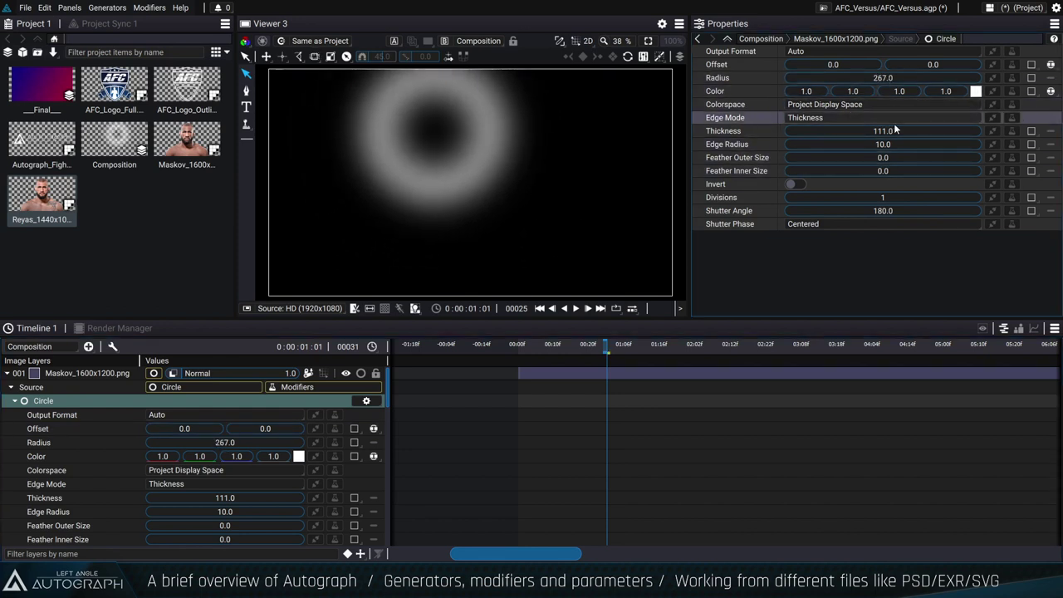
pyautogui.moveTo(873, 126)
pyautogui.mouseDown()
pyautogui.moveTo(885, 126)
pyautogui.moveTo(853, 126)
pyautogui.mouseUp()
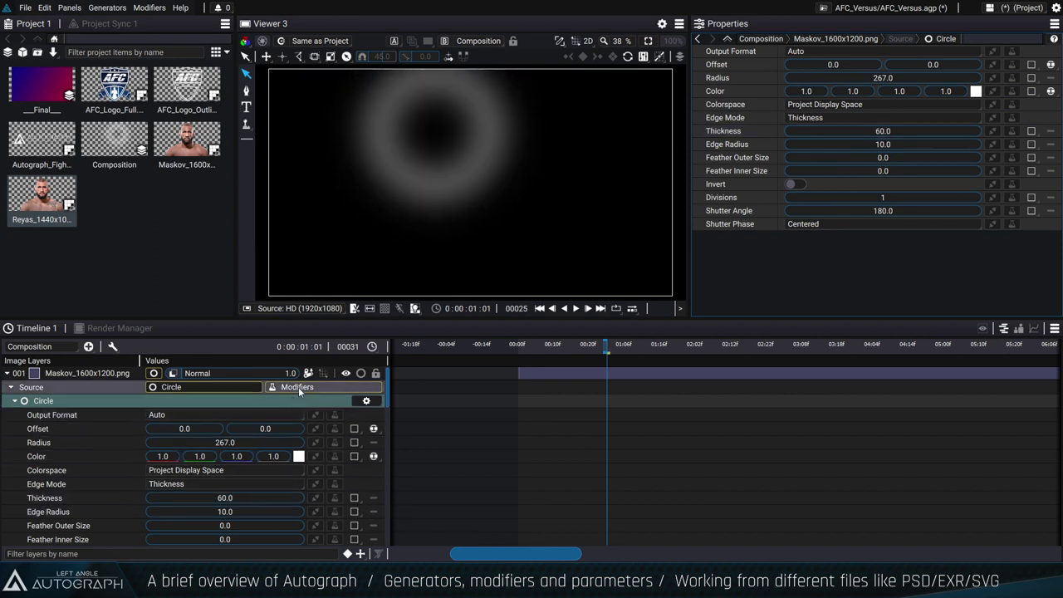
# Add a Fill modifier to the circle layer's Source and set its colour to red, RGB 0.95, 0.16, 0.16.
pyautogui.click(109, 388)
pyautogui.click(352, 387)
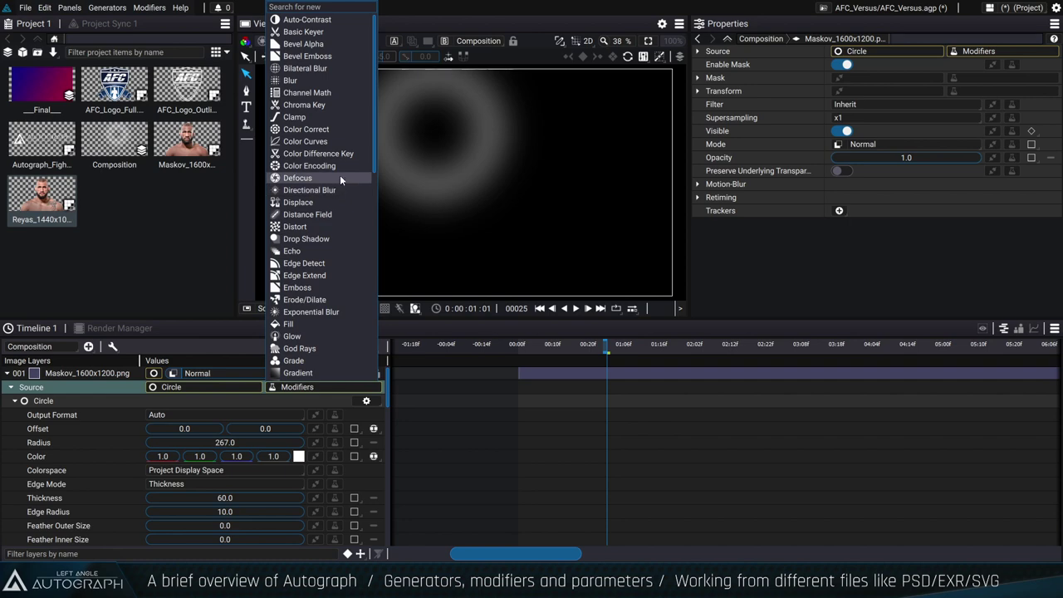
pyautogui.scroll(-5, 372, 120)
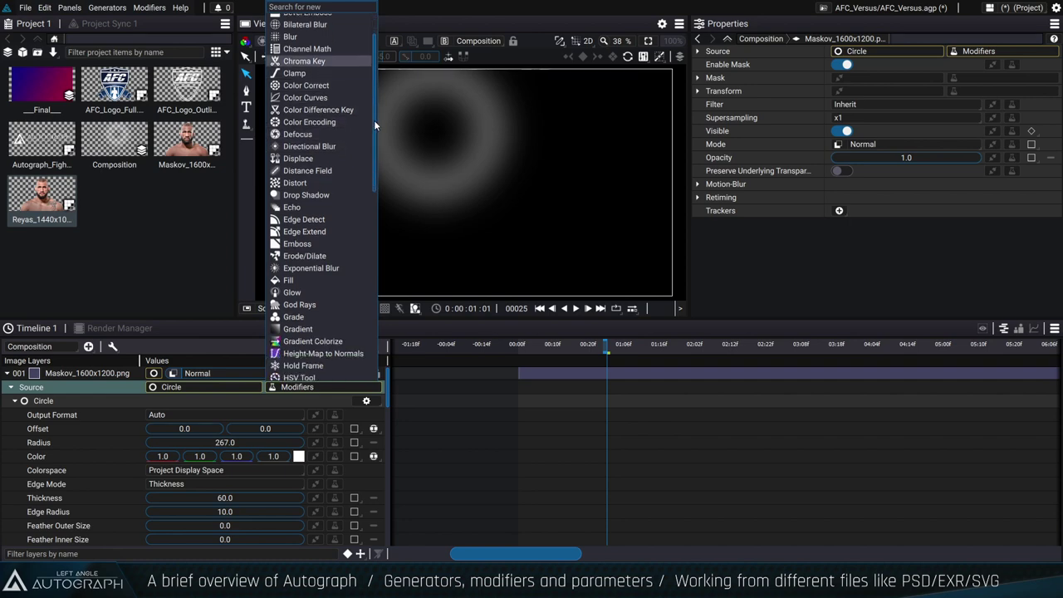
pyautogui.click(303, 159)
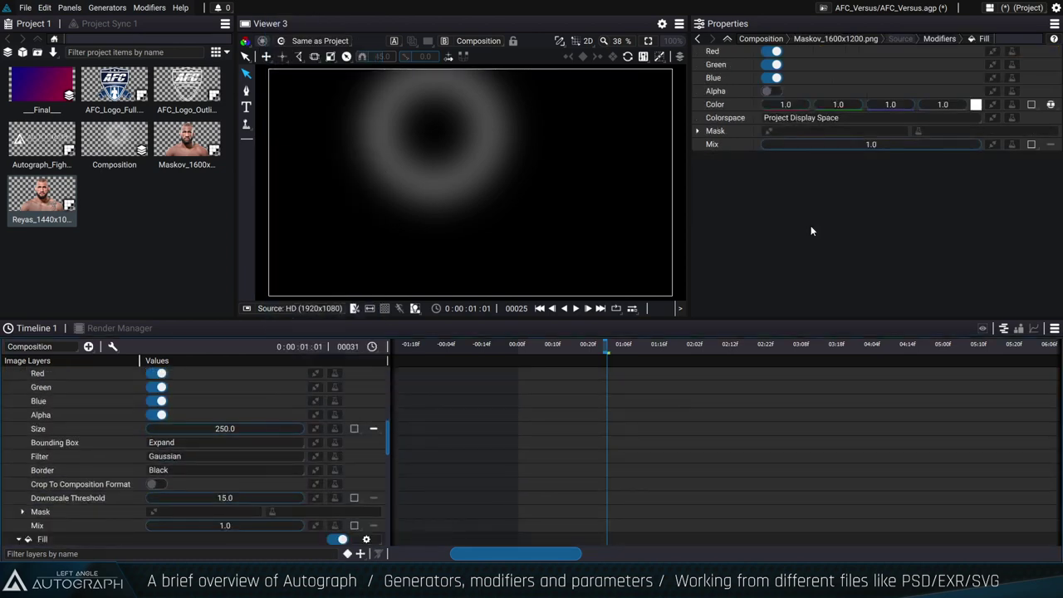
pyautogui.click(976, 103)
pyautogui.click(890, 140)
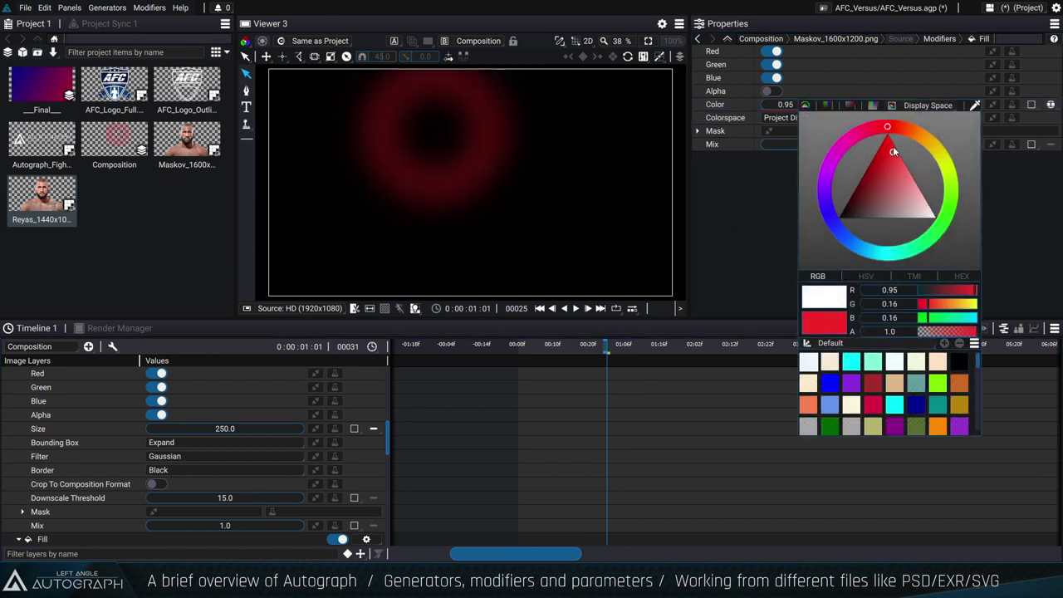
# Move the playhead to about 0:00:01:11 and set the Fill modifier's colour to green, RGB 0.02, 0.94, 0.28.
pyautogui.moveTo(865, 130); pyautogui.dragTo(839, 147)
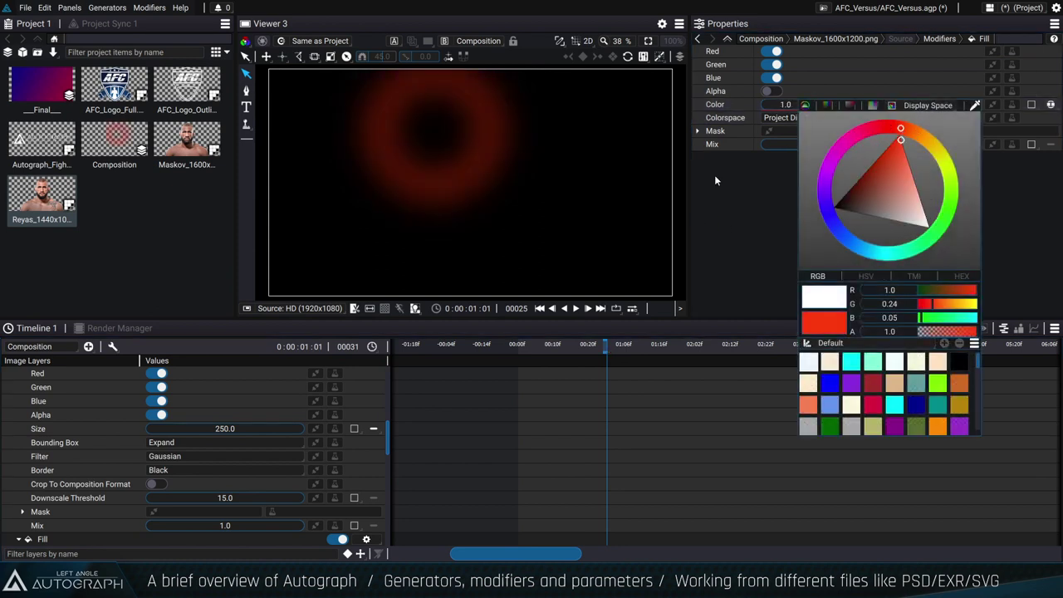
pyautogui.moveTo(605, 343); pyautogui.dragTo(640, 345)
pyautogui.click(976, 103)
pyautogui.click(874, 130)
pyautogui.moveTo(874, 131); pyautogui.dragTo(932, 236)
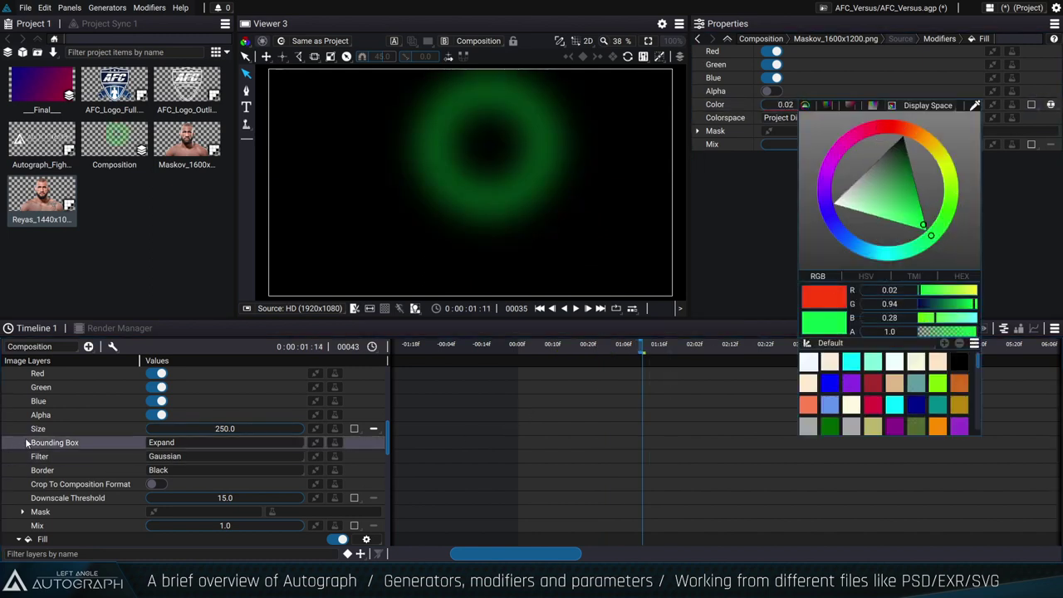
# Collapse the Blur and Fill parameter groups under the circle layer's Source modifiers.
pyautogui.scroll(-5, 29, 441)
pyautogui.scroll(1, 29, 441)
pyautogui.click(18, 510)
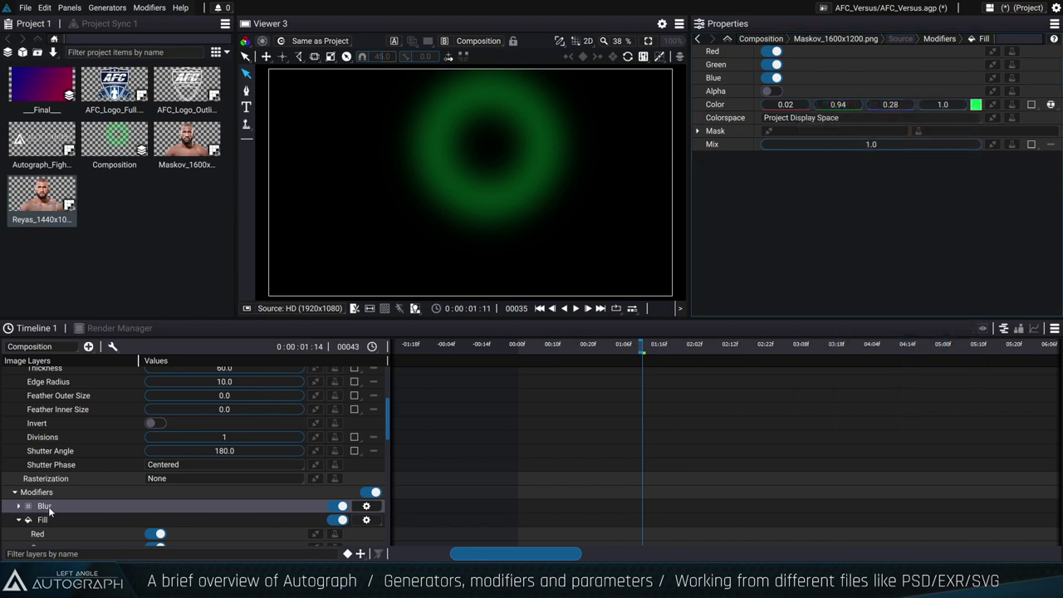
pyautogui.click(68, 518)
pyautogui.scroll(-5, 113, 503)
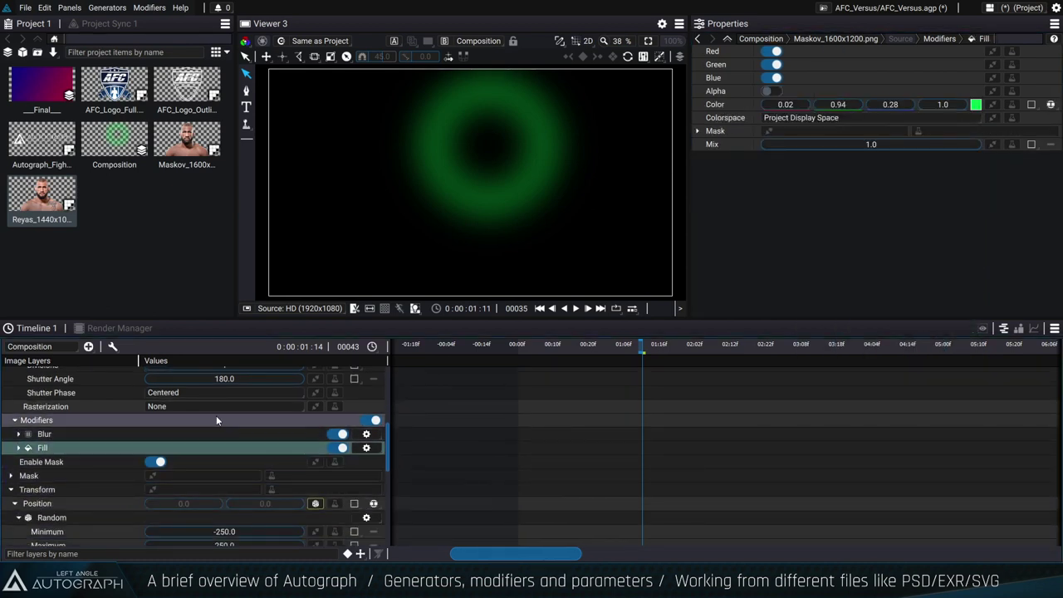
# Show the Source's modifier stack in the properties and switch Blur and Fill off and back on.
pyautogui.click(941, 40)
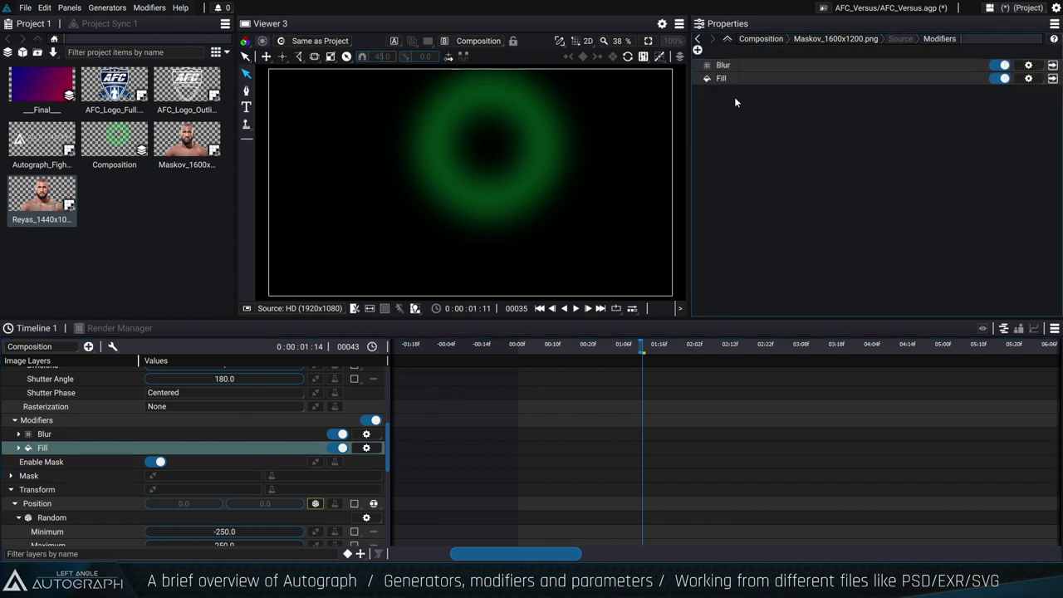
pyautogui.click(1003, 65)
pyautogui.click(1001, 78)
pyautogui.click(999, 65)
pyautogui.click(1000, 78)
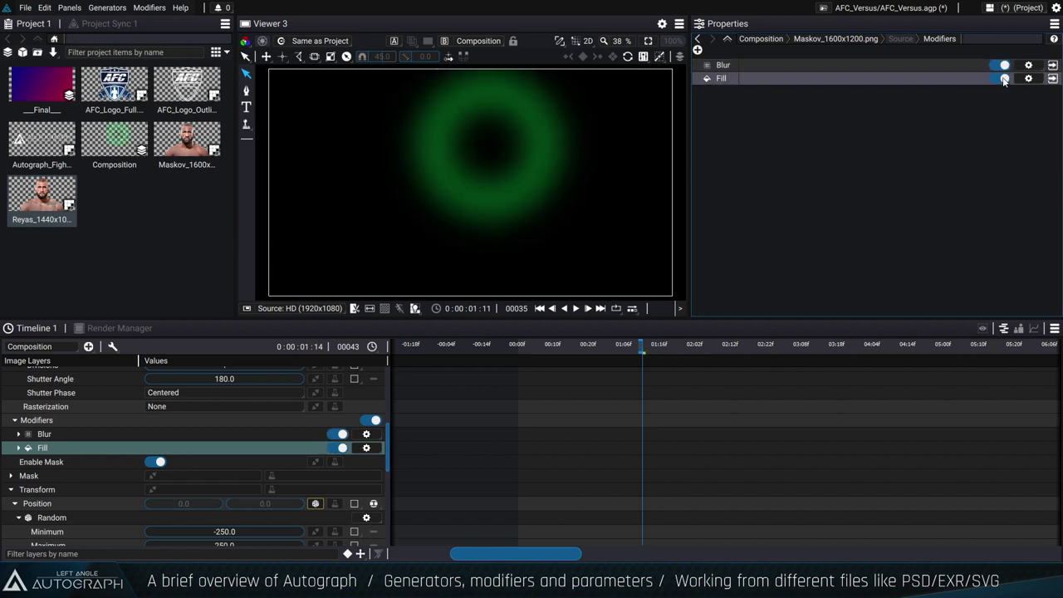
# Return to the circle layer's own properties and collapse its Source group in the timeline.
pyautogui.click(835, 39)
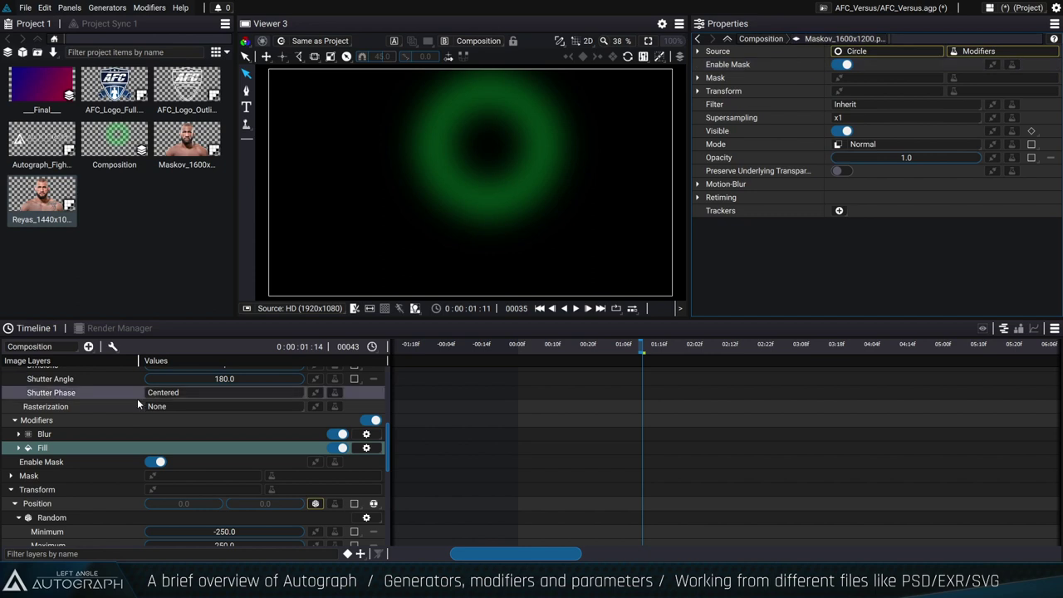
pyautogui.scroll(5, 132, 409)
pyautogui.scroll(5, 132, 409)
pyautogui.click(93, 375)
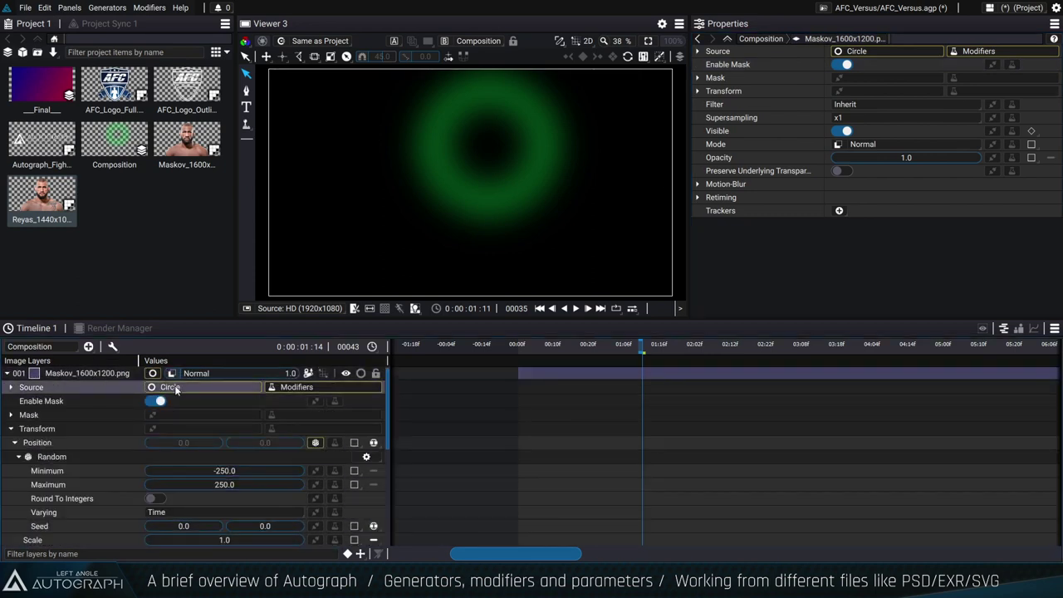
# Inspect the Source's modifier stack and the Blur parameters in the properties, and collapse the circle layer in the timeline.
pyautogui.click(697, 50)
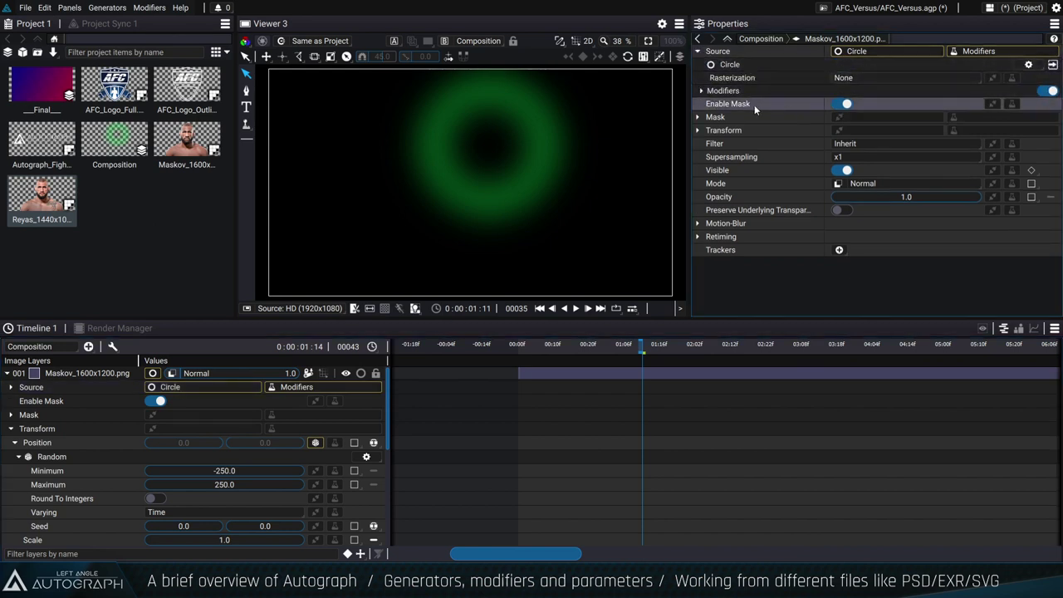
pyautogui.click(702, 91)
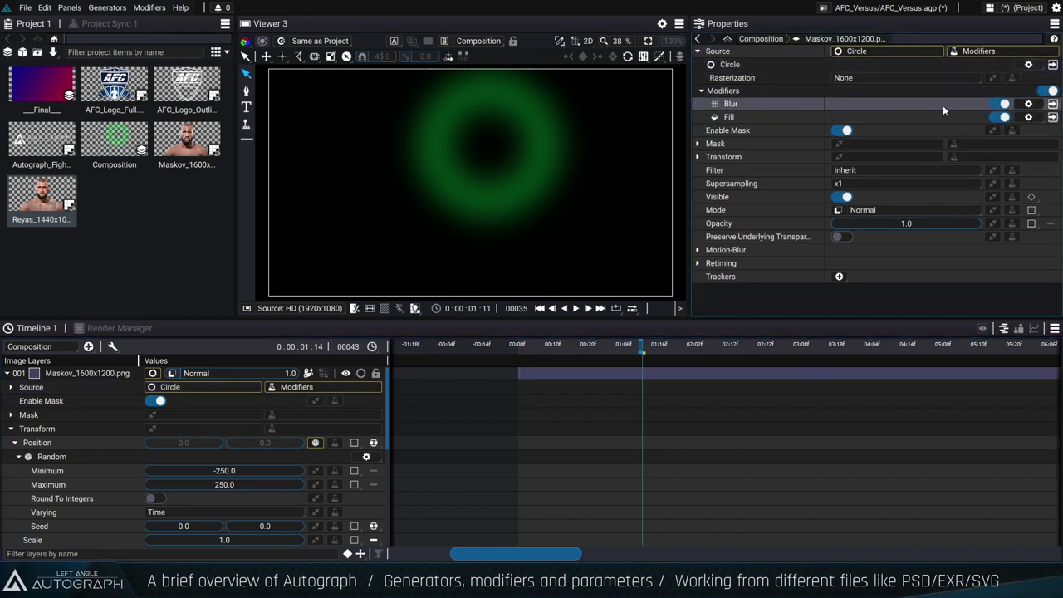
pyautogui.click(1052, 104)
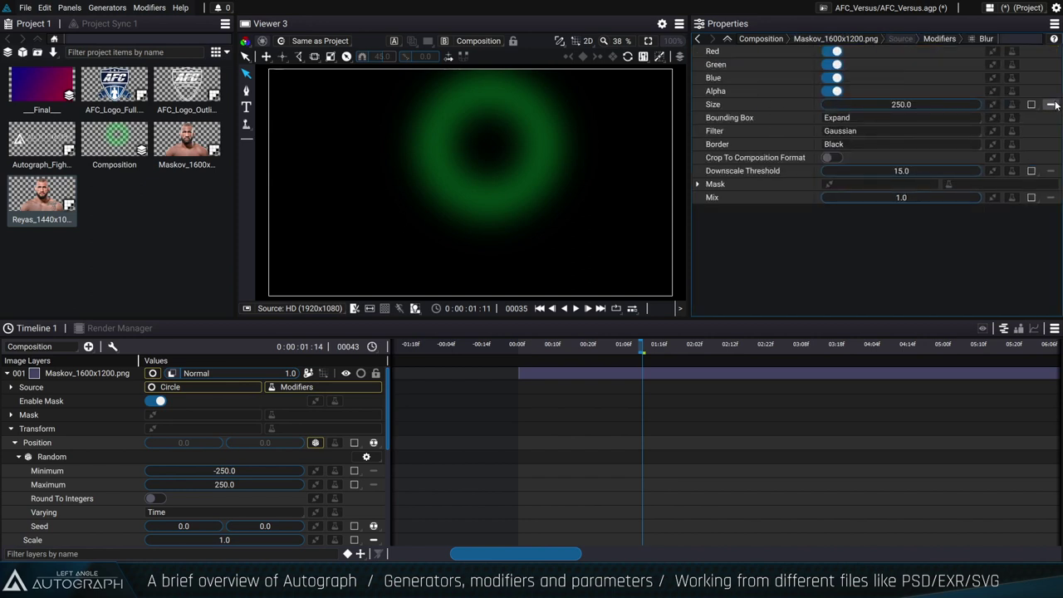
pyautogui.click(939, 39)
pyautogui.click(7, 373)
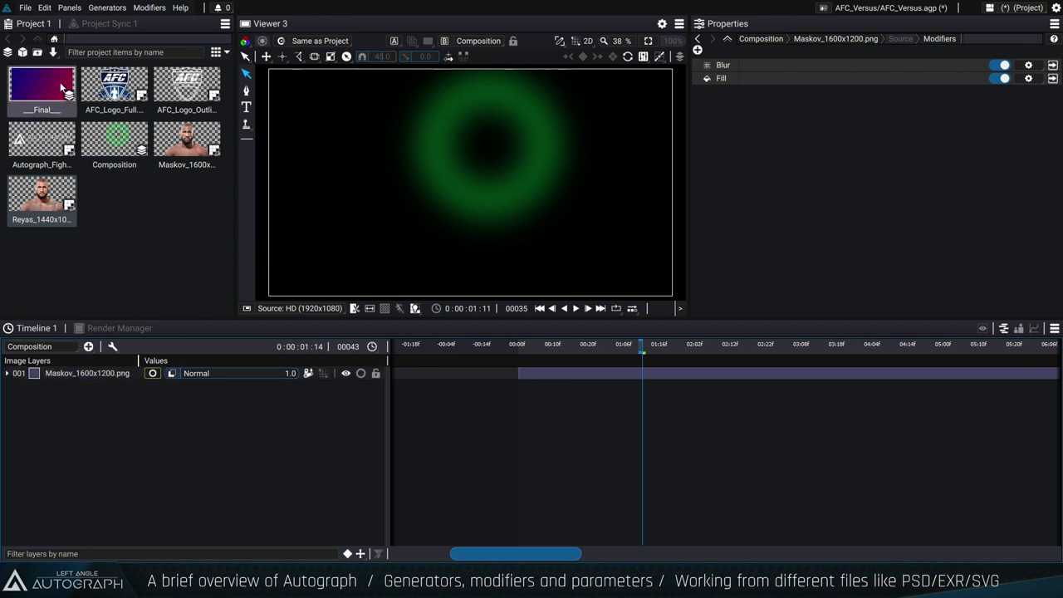
# Create a new composition and add AFC_Logo_Full.png and AFC_Logo_Outlines.png to it as layers.
pyautogui.click(8, 51)
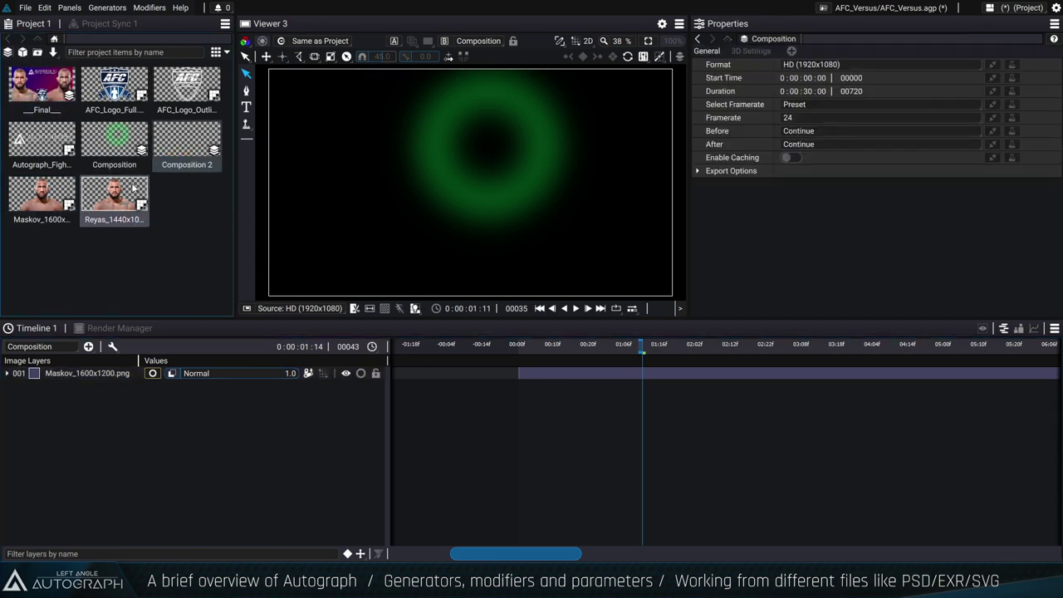
pyautogui.moveTo(42, 198); pyautogui.dragTo(92, 460)
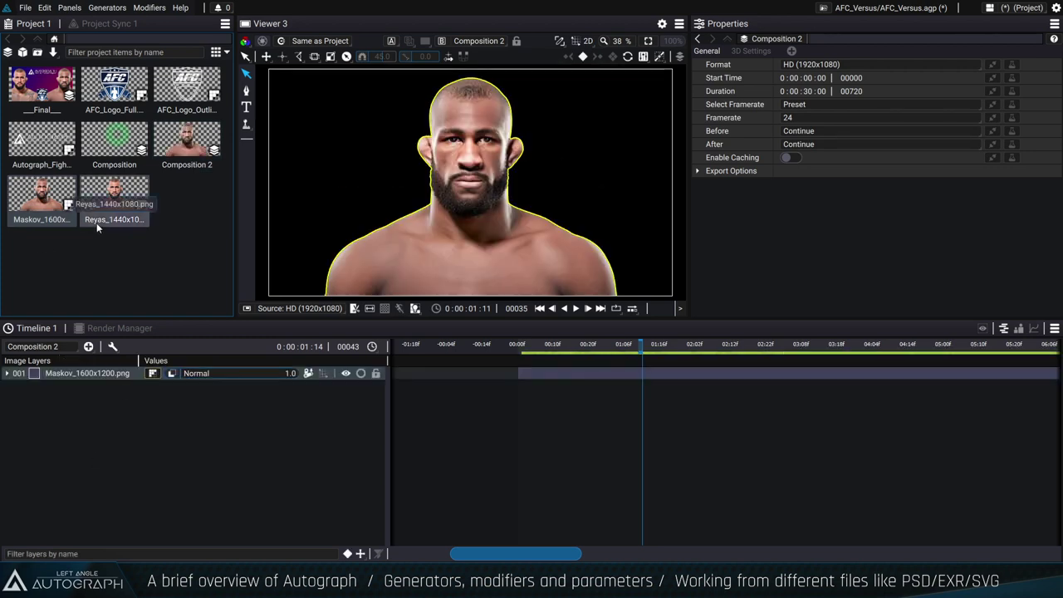
pyautogui.hotkey('ctrl', 'z')
pyautogui.moveTo(113, 87); pyautogui.dragTo(109, 390)
pyautogui.moveTo(195, 103); pyautogui.dragTo(111, 462)
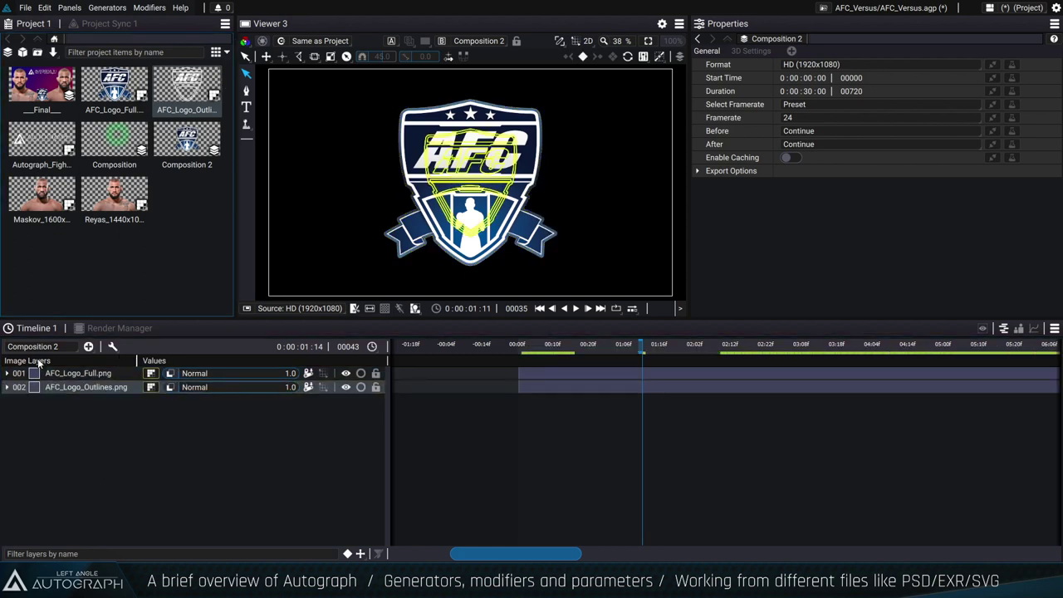
# Place the two logos side by side, with the outlines logo on the right and the full logo on the left.
pyautogui.moveTo(474, 178); pyautogui.dragTo(607, 187)
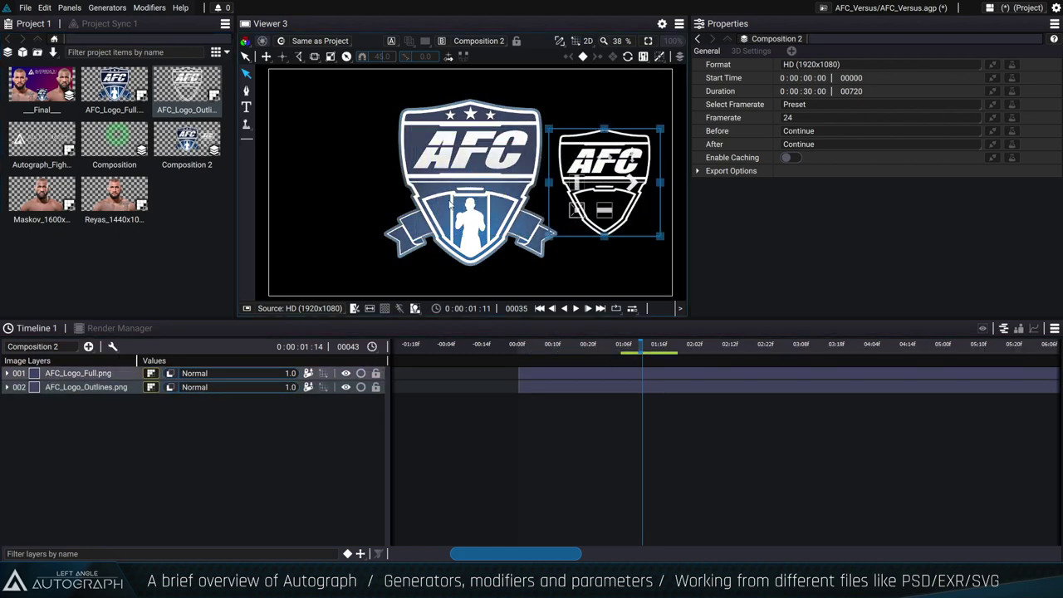
pyautogui.click(492, 206)
pyautogui.moveTo(492, 206); pyautogui.dragTo(396, 206)
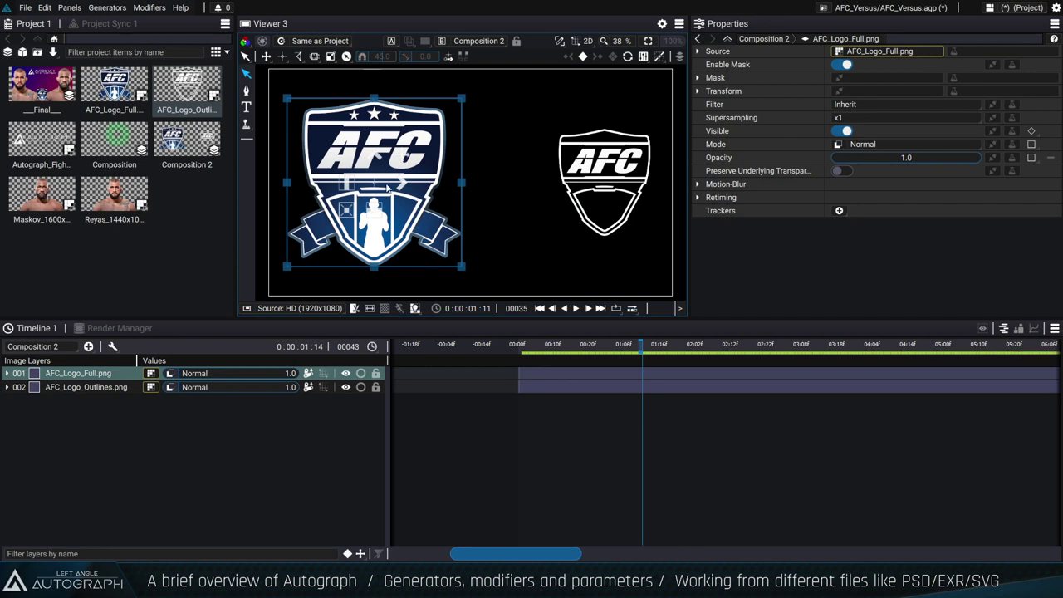
# Open the __Final__ composition and enlarge the viewer area in both height and width.
pyautogui.doubleClick(46, 95)
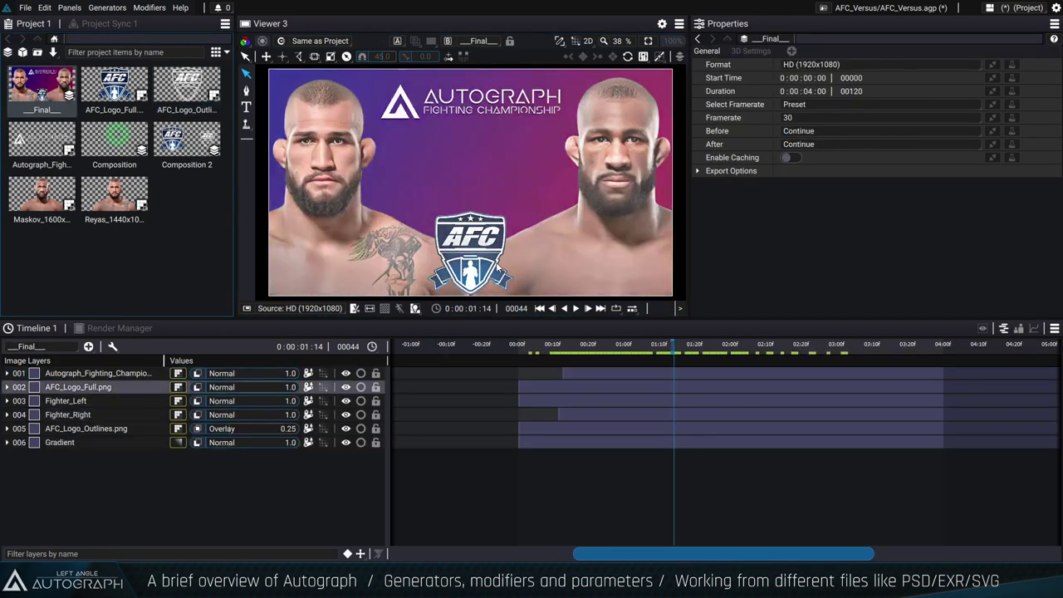
pyautogui.click(470, 245)
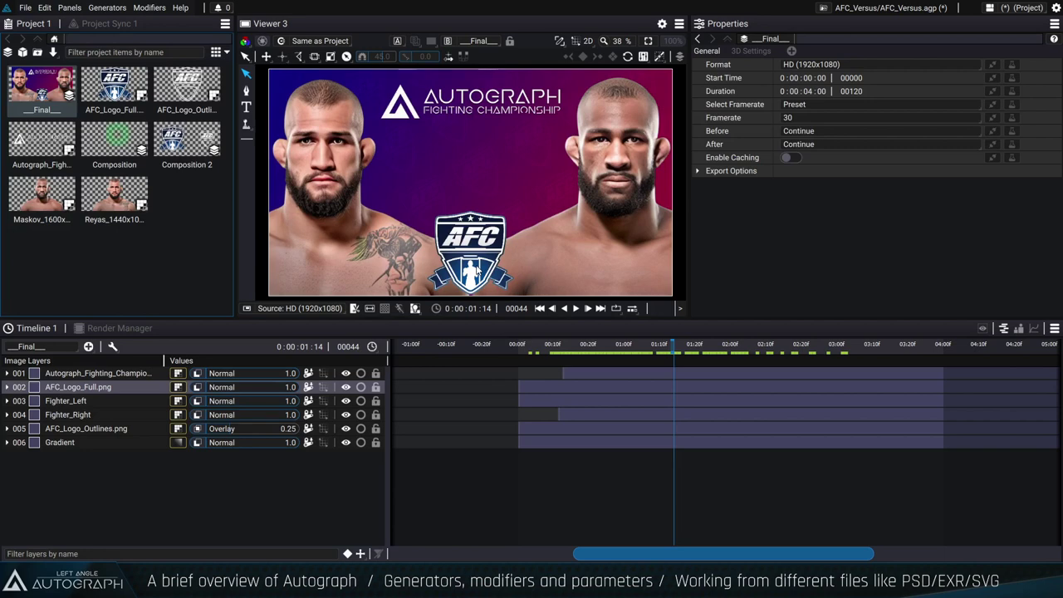
pyautogui.click(431, 184)
pyautogui.click(457, 187)
pyautogui.moveTo(531, 320); pyautogui.dragTo(532, 391)
pyautogui.moveTo(690, 181); pyautogui.dragTo(802, 200)
# Try moving the Fighter_Left and AFC_Logo_Full.png layers directly in the viewer, and undo the moves.
pyautogui.click(350, 241)
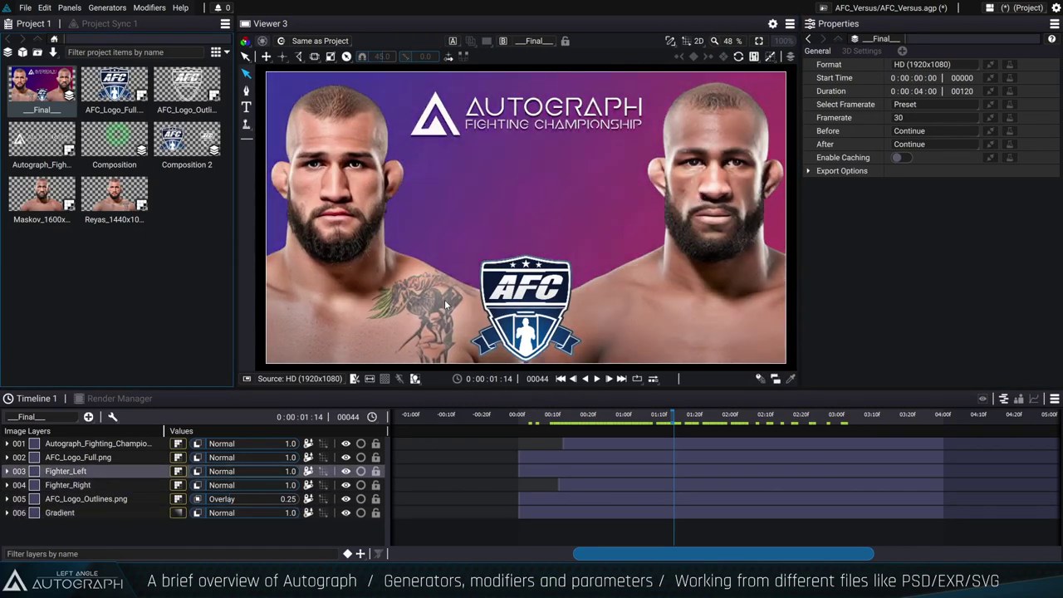
pyautogui.click(504, 301)
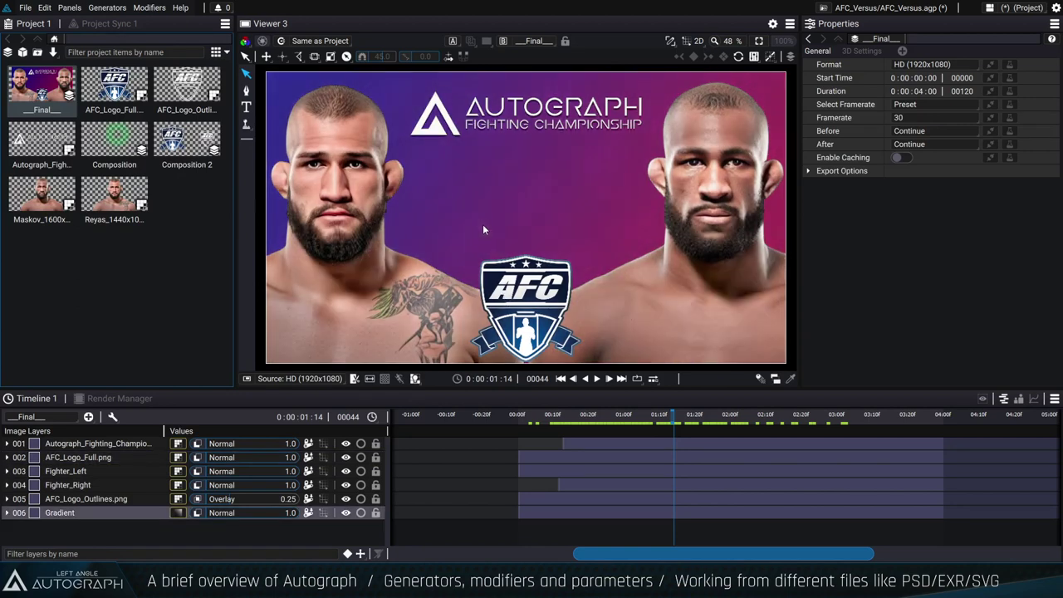
pyautogui.click(430, 198)
pyautogui.click(378, 192)
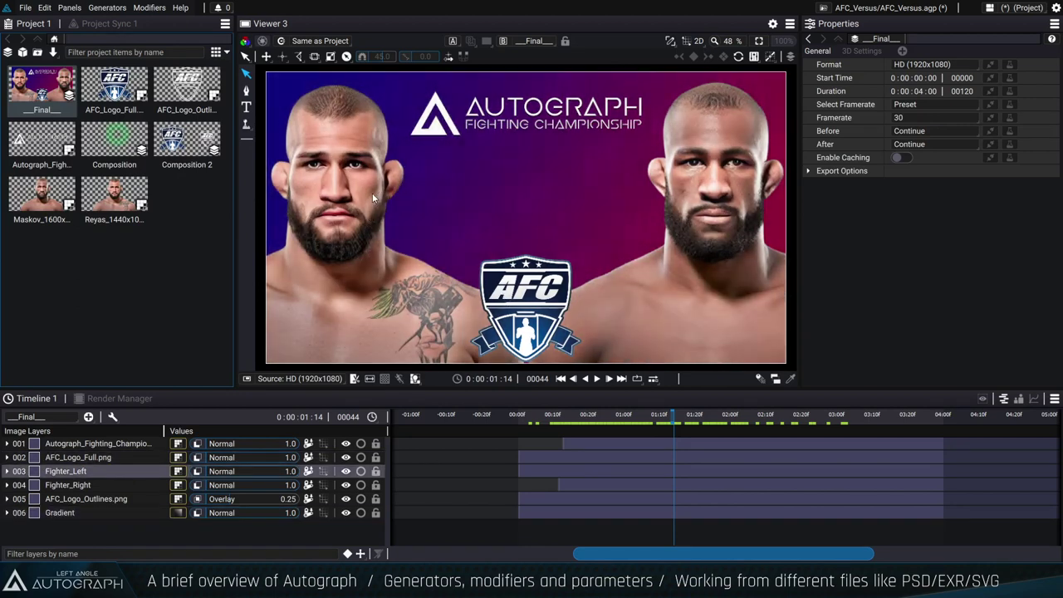
pyautogui.click(372, 193)
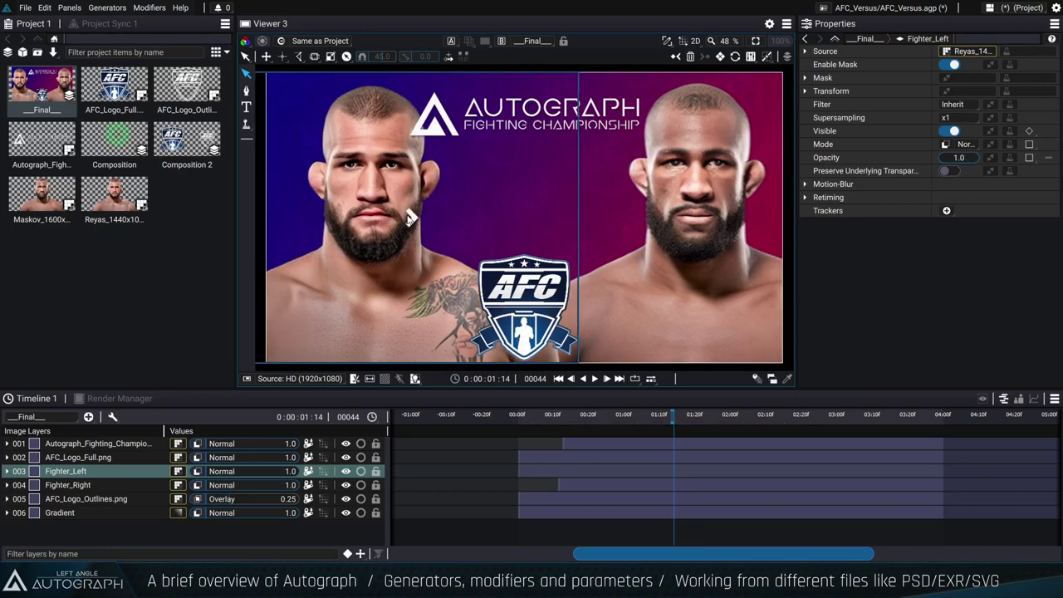
pyautogui.click(554, 314)
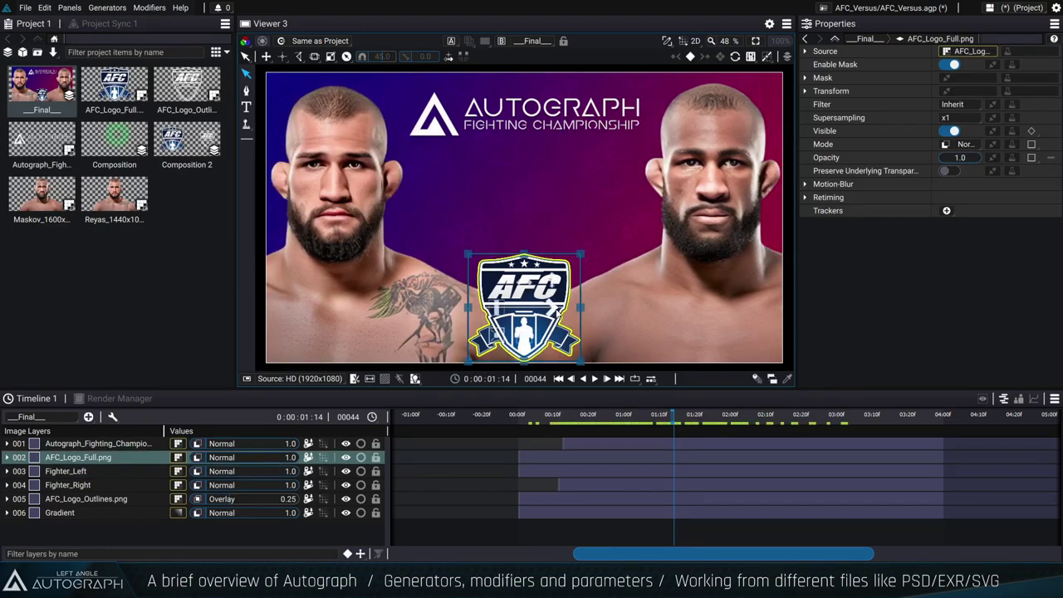
pyautogui.moveTo(556, 301); pyautogui.dragTo(529, 311)
pyautogui.hotkey('ctrl', 'z')
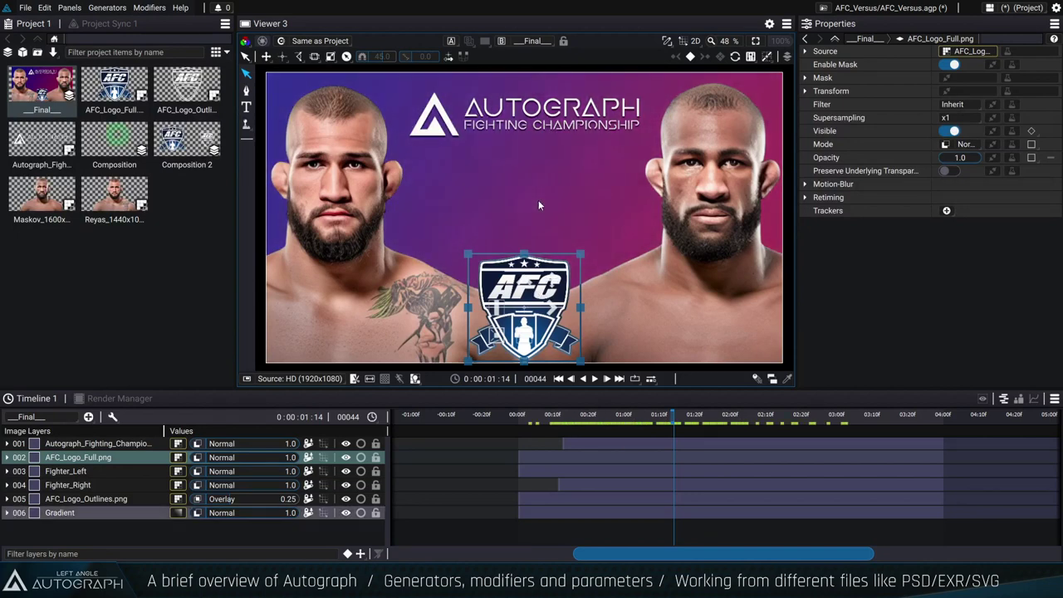
# Select the Gradient background directly in the viewer, and select the Fighter_Left layer by its name.
pyautogui.click(538, 191)
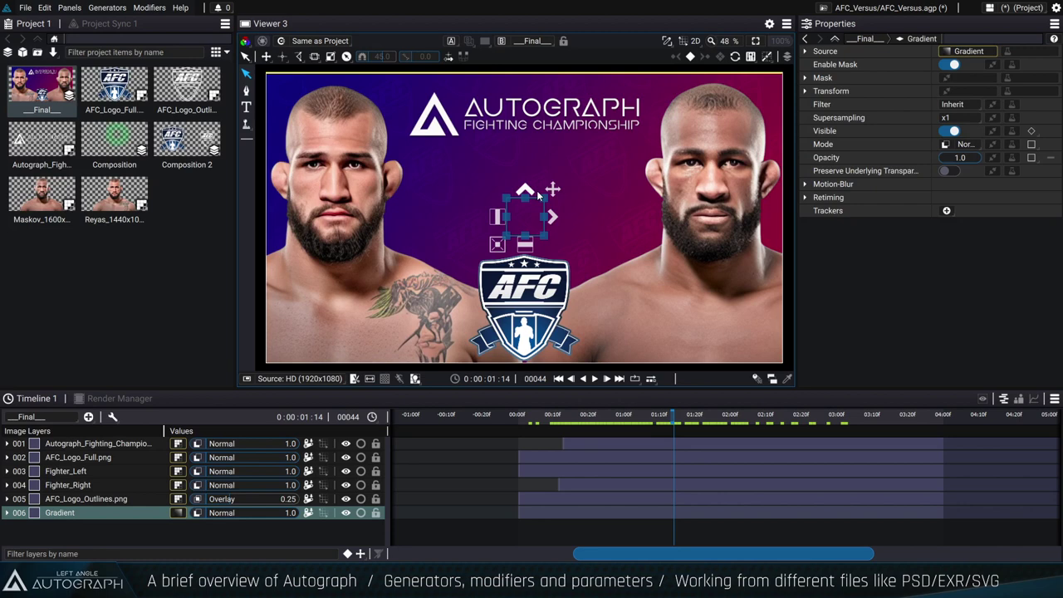
pyautogui.moveTo(540, 195); pyautogui.dragTo(487, 209)
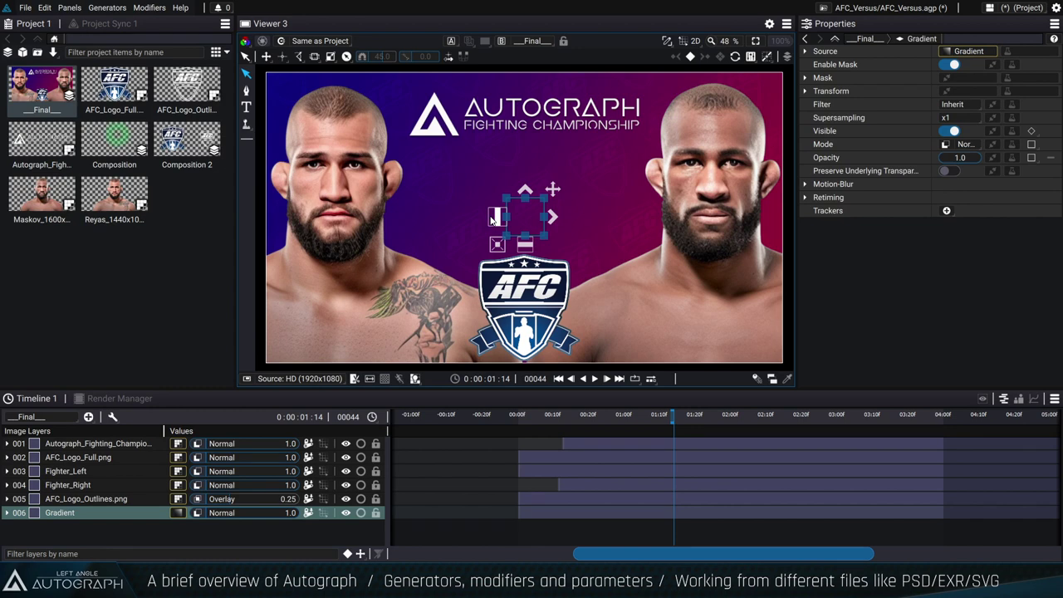
pyautogui.click(79, 473)
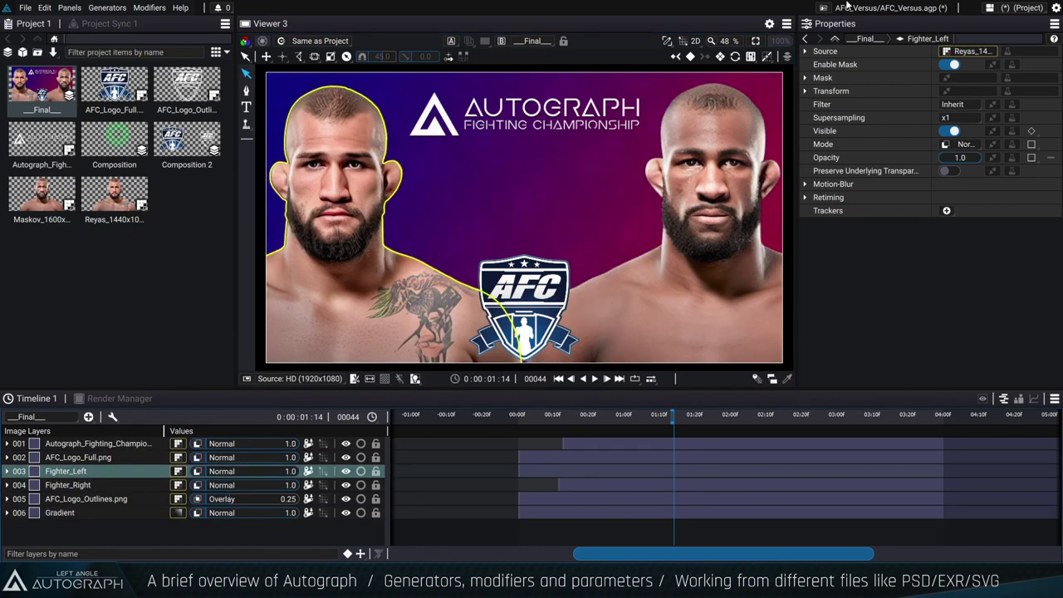
# Display the layer stack beside the image, maximise the viewer and fit the composition in it.
pyautogui.click(787, 56)
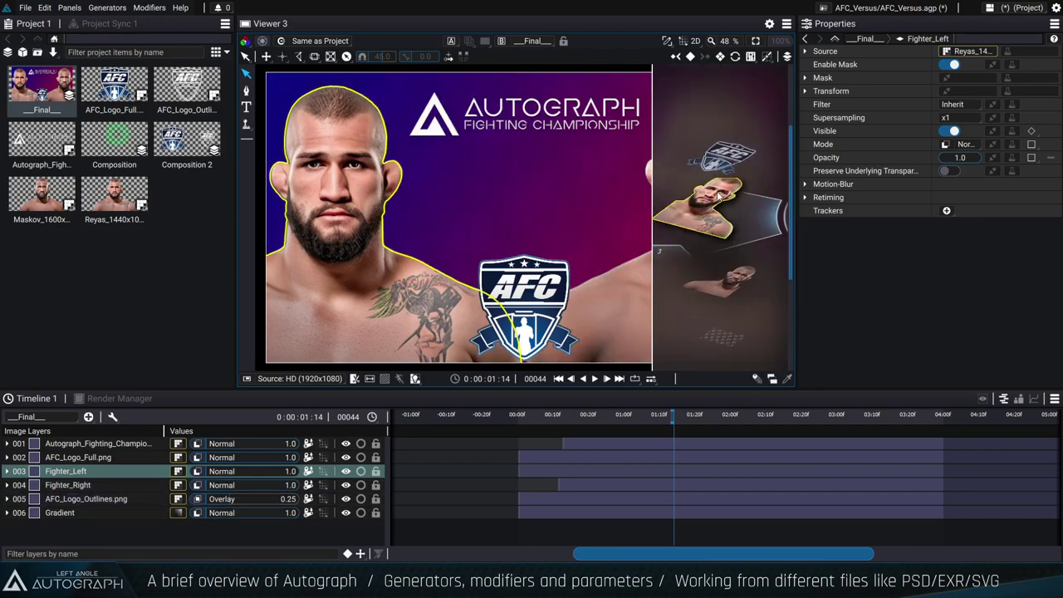
pyautogui.press('space')
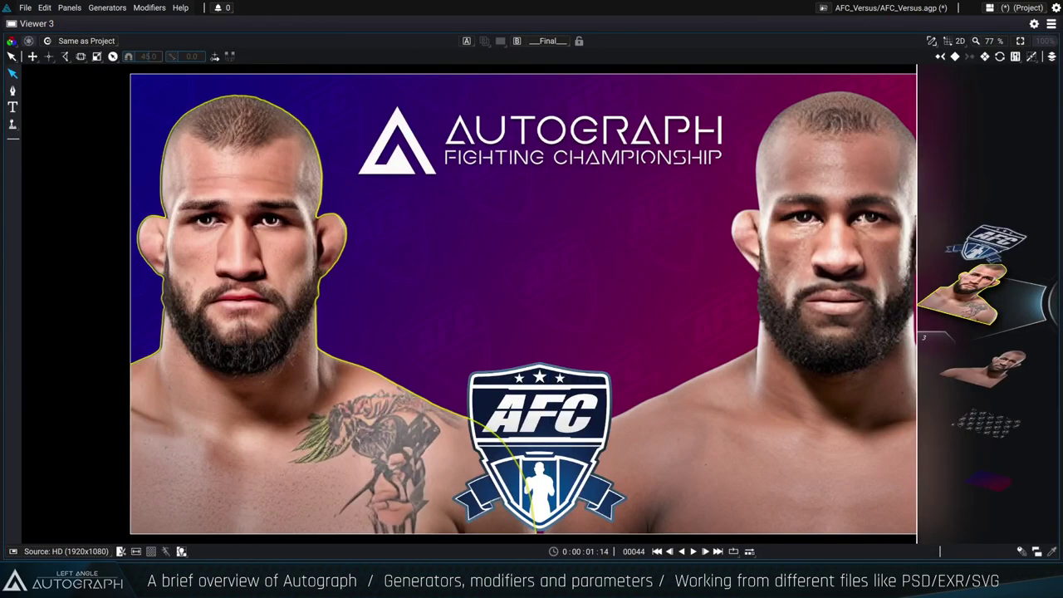
pyautogui.press('f')
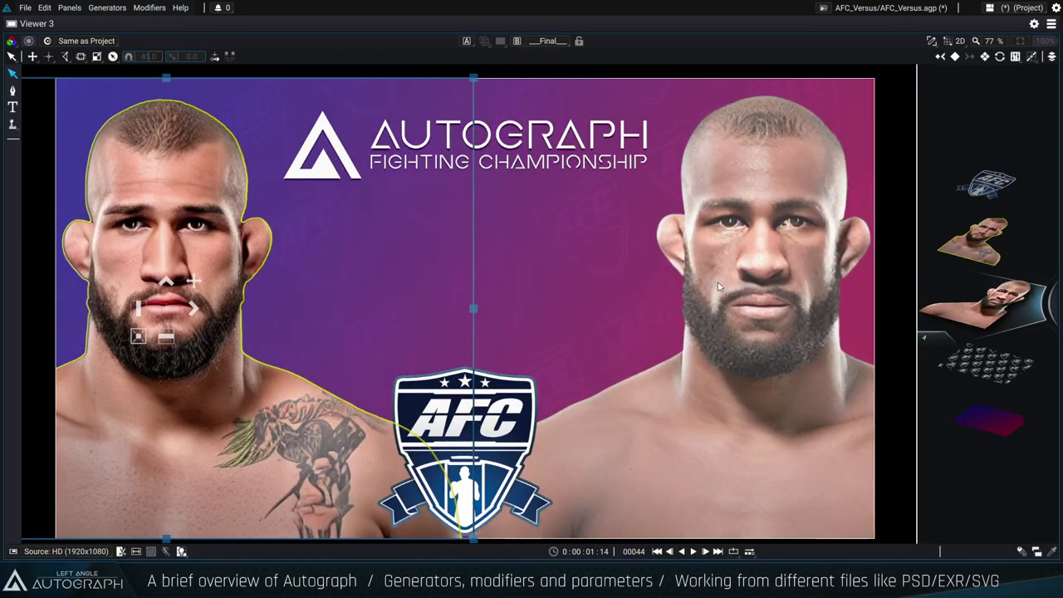
# Select Fighter_Right, Fighter_Left and the AFC_Logo_Outlines.png layer in turn, using the image and the layer stack.
pyautogui.click(777, 269)
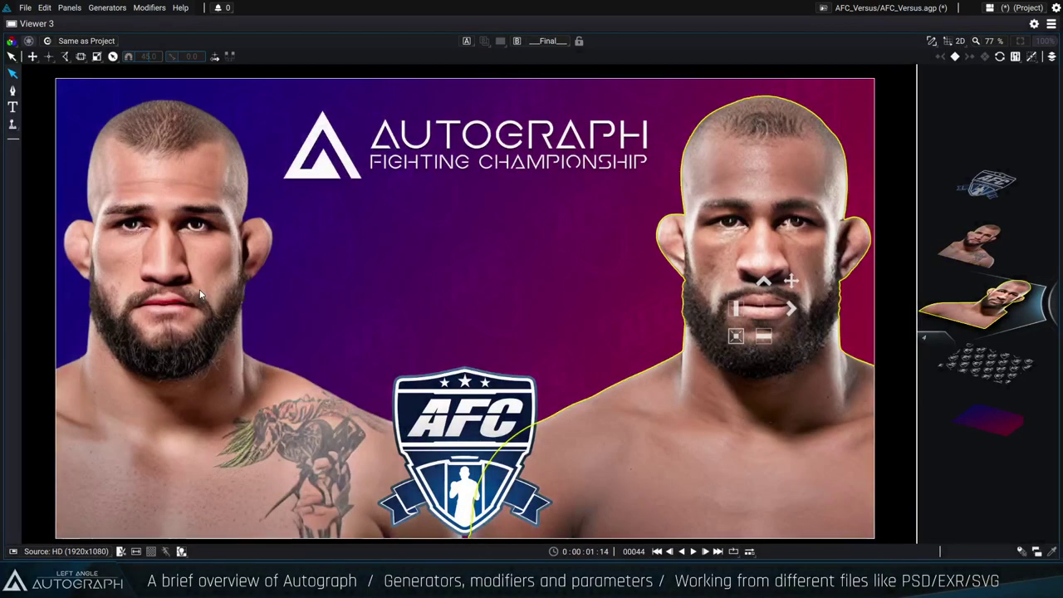
pyautogui.click(199, 292)
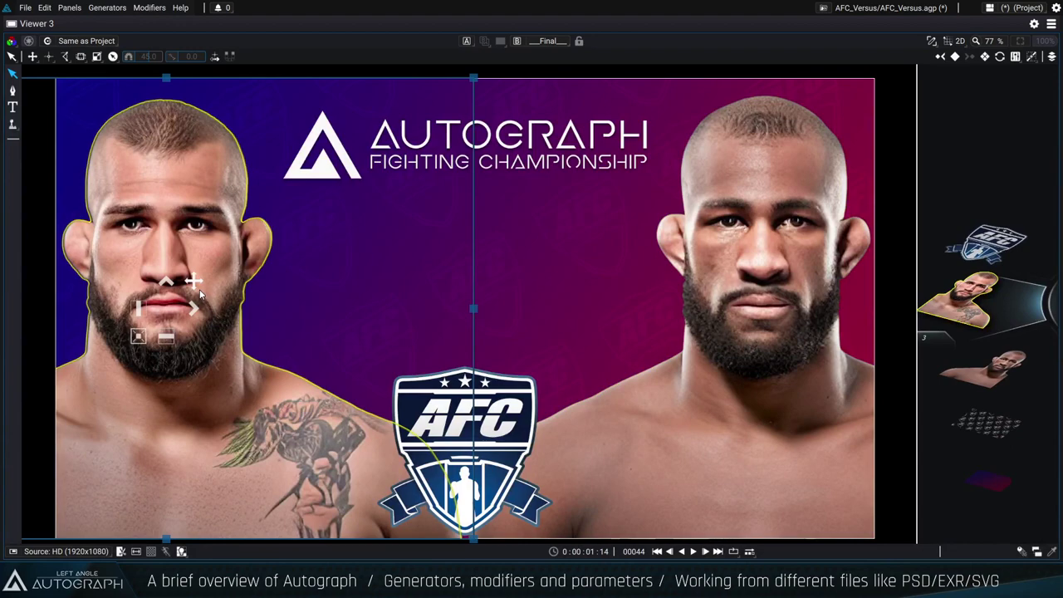
pyautogui.click(994, 389)
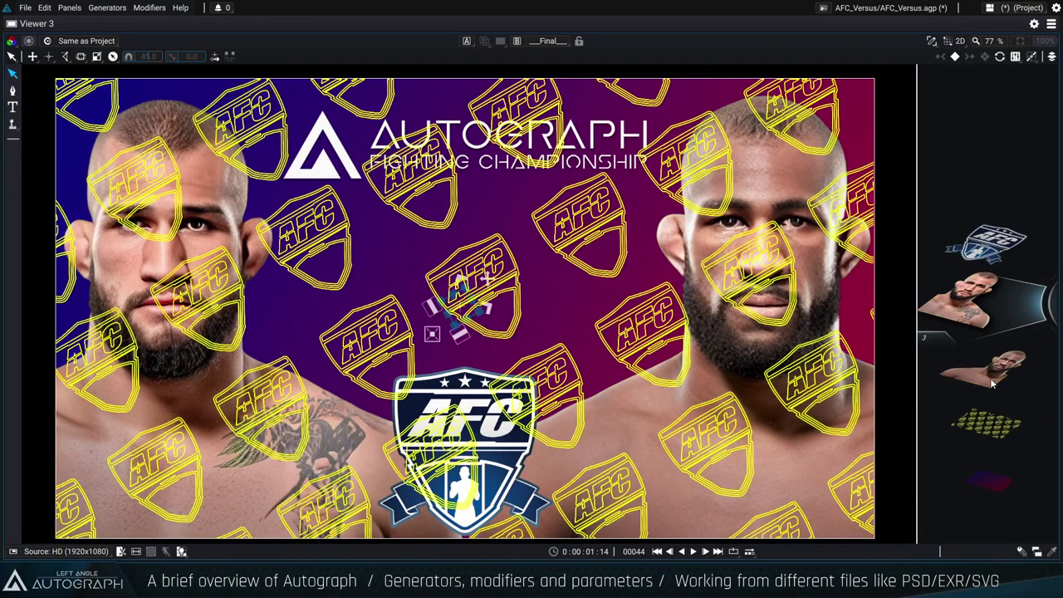
pyautogui.hotkey('ctrl', 'a')
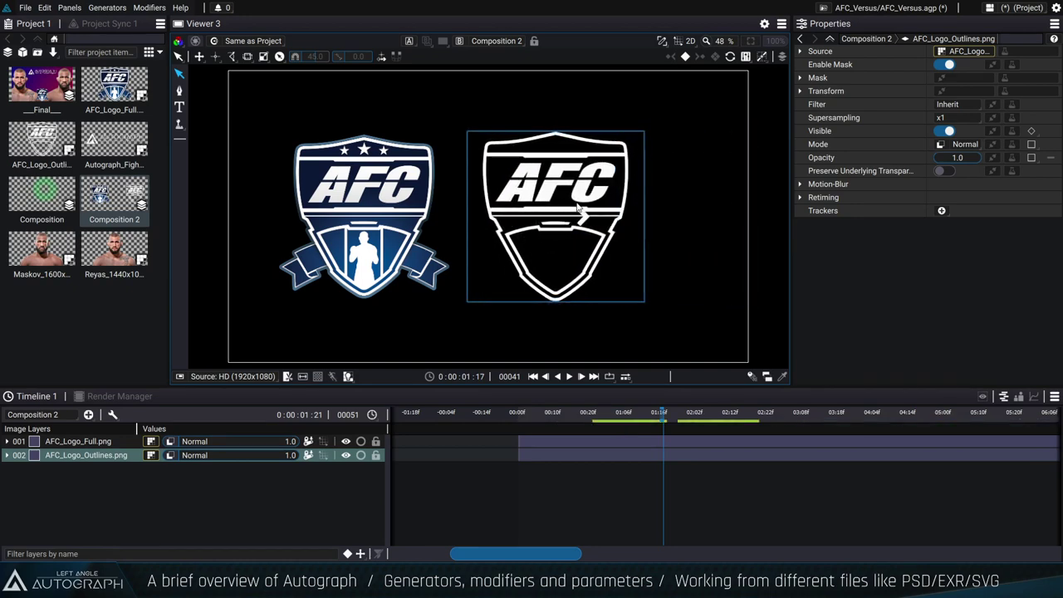
# Move the AFC_Logo_Outlines.png layer slightly to the right in the image, and unfold AFC_Logo_Full.png's parameters in an enlarged timeline.
pyautogui.moveTo(581, 209); pyautogui.dragTo(605, 209)
pyautogui.click(15, 443)
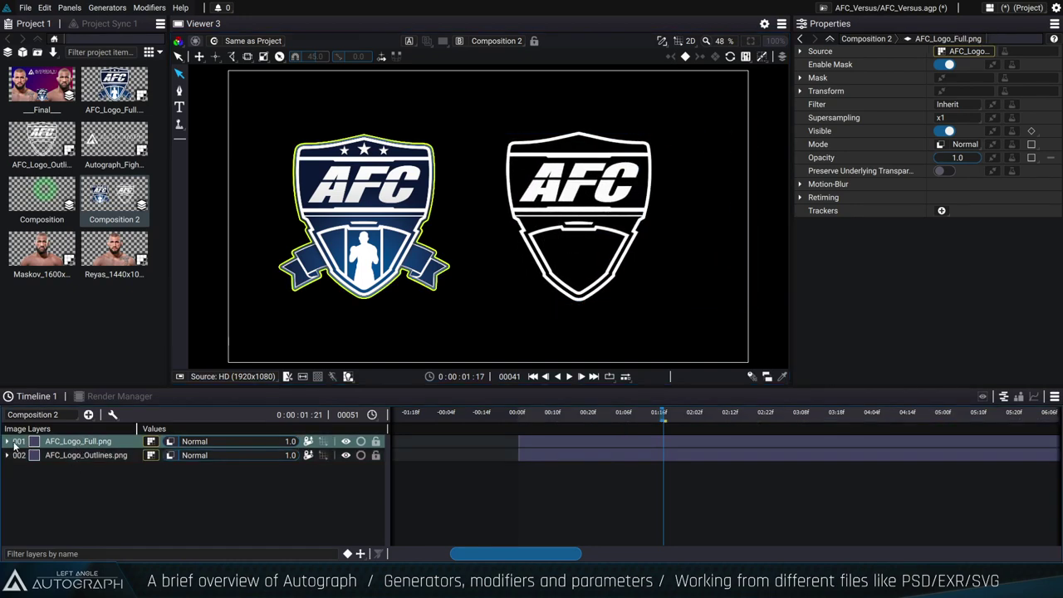
pyautogui.click(8, 442)
pyautogui.moveTo(83, 388); pyautogui.dragTo(98, 323)
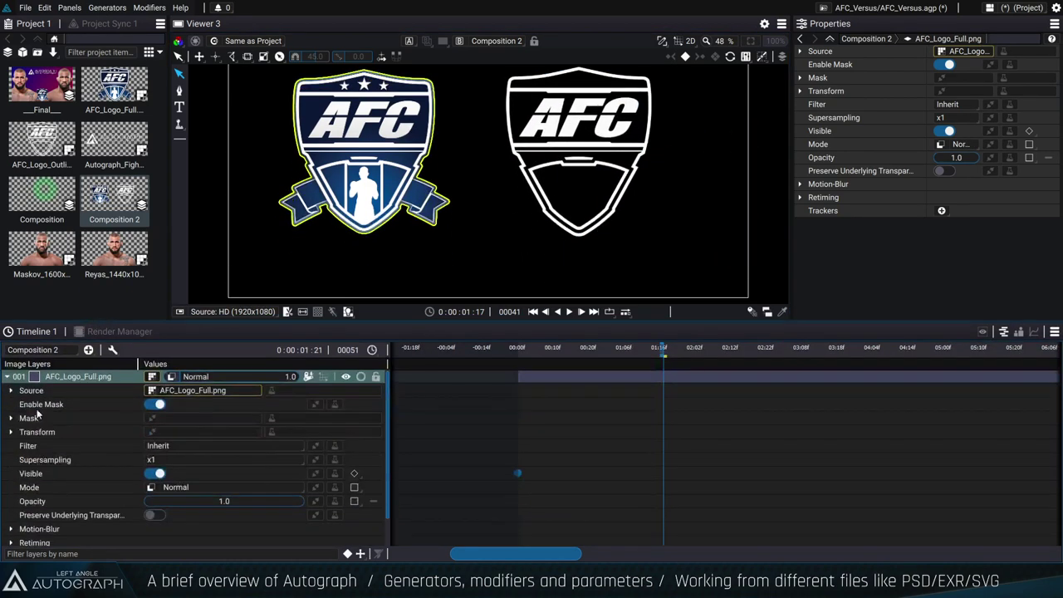
# Unfold the Transform parameters of AFC_Logo_Full.png in both the timeline and its properties, giving the properties more width.
pyautogui.click(11, 433)
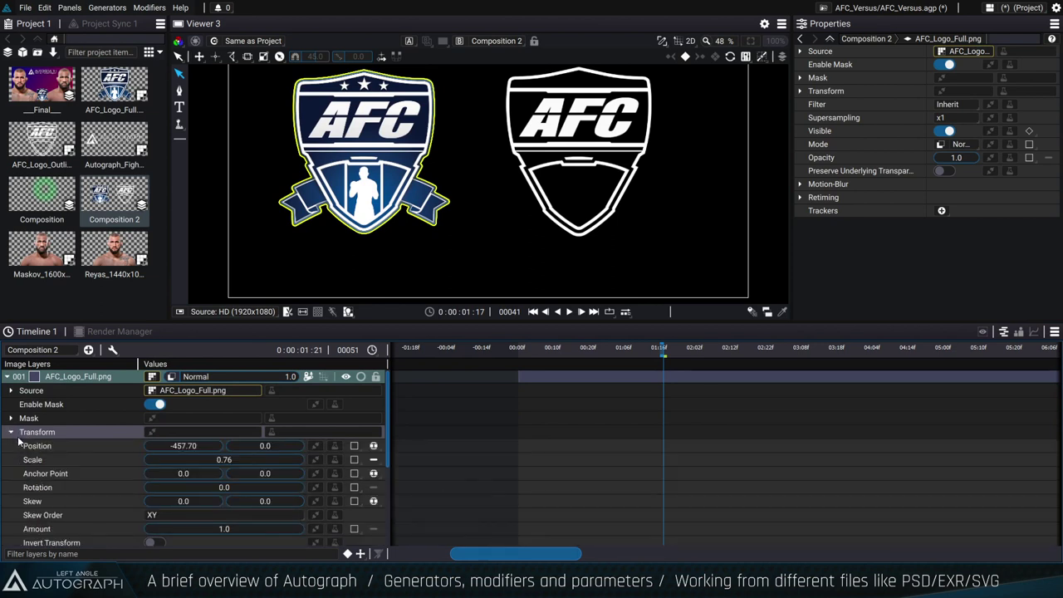
pyautogui.click(12, 434)
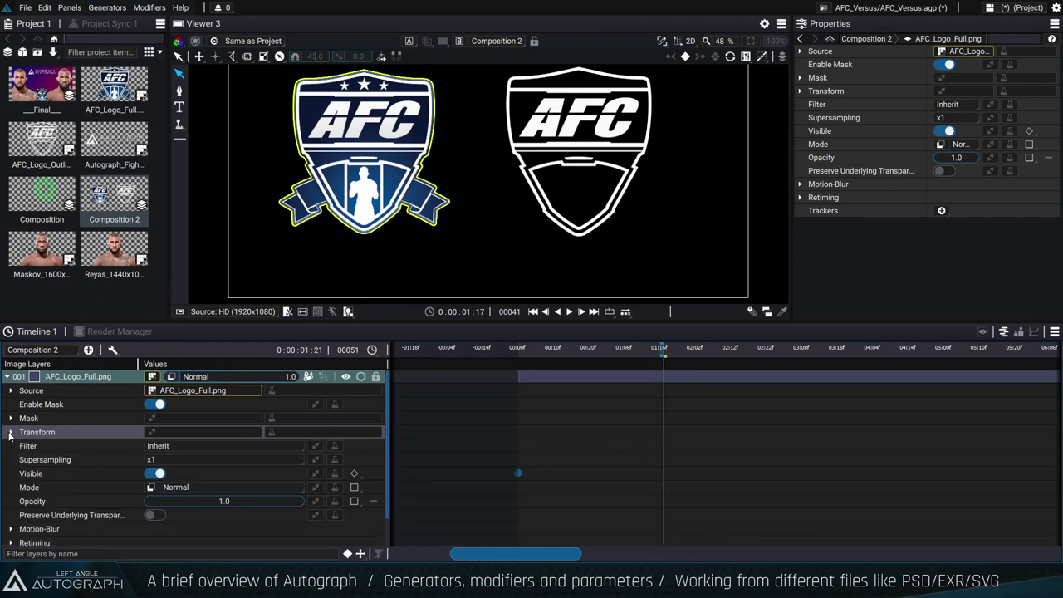
pyautogui.click(12, 433)
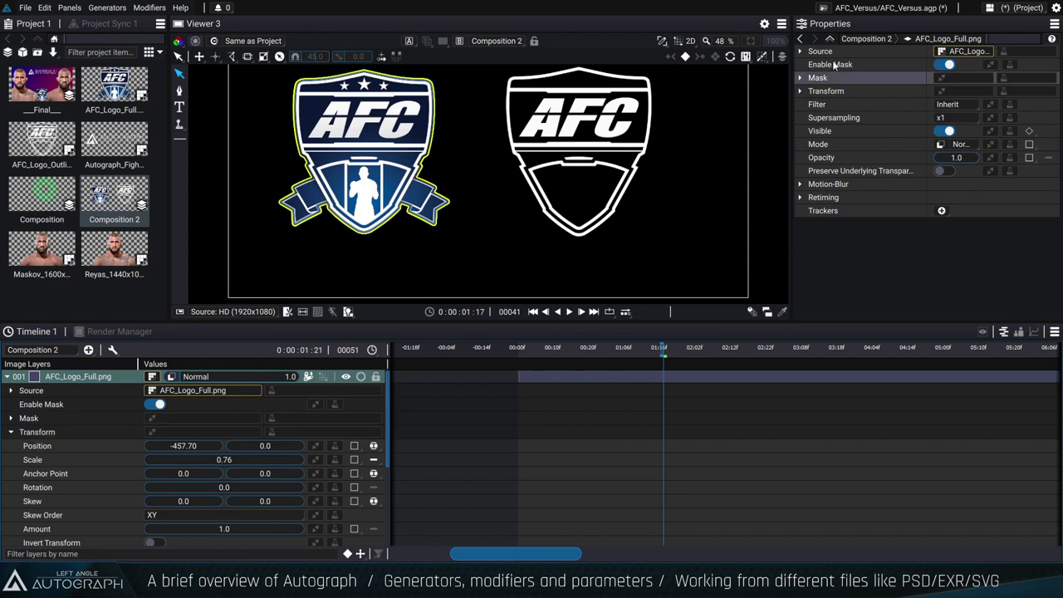
pyautogui.click(801, 91)
pyautogui.moveTo(790, 93); pyautogui.dragTo(706, 83)
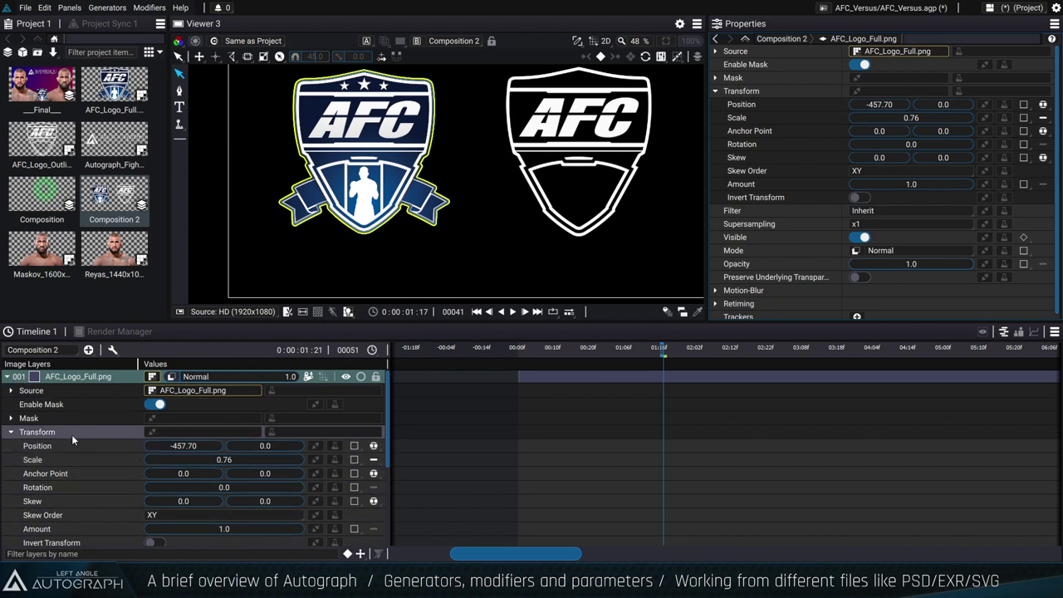
# Filter the AFC_Logo_Full.png parameters in the timeline by Transform, by Position and finally by Rotation.
pyautogui.click(360, 554)
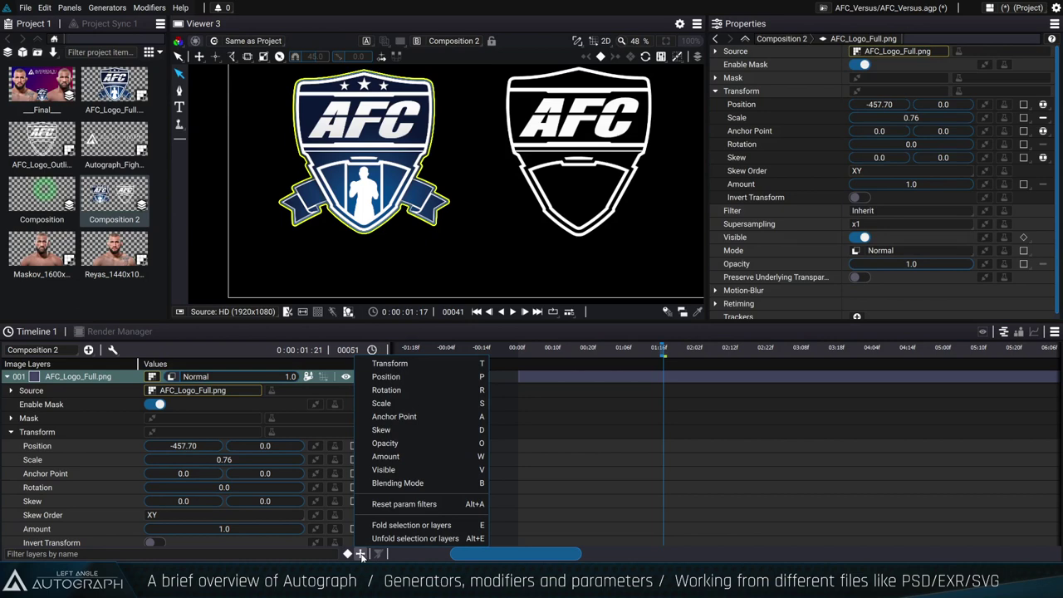
pyautogui.click(445, 377)
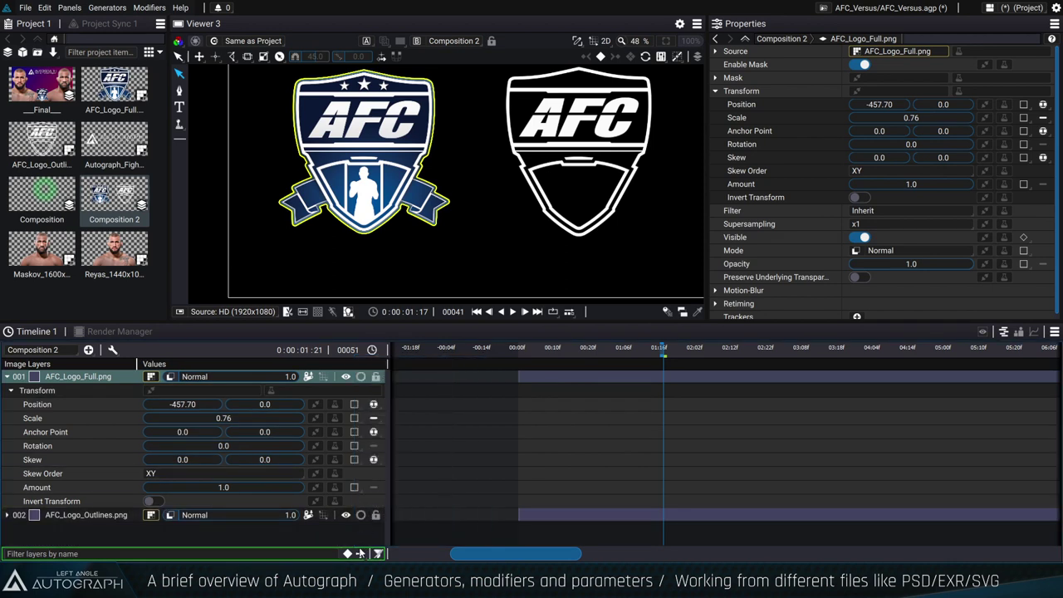
pyautogui.click(359, 553)
pyautogui.click(409, 377)
pyautogui.click(378, 553)
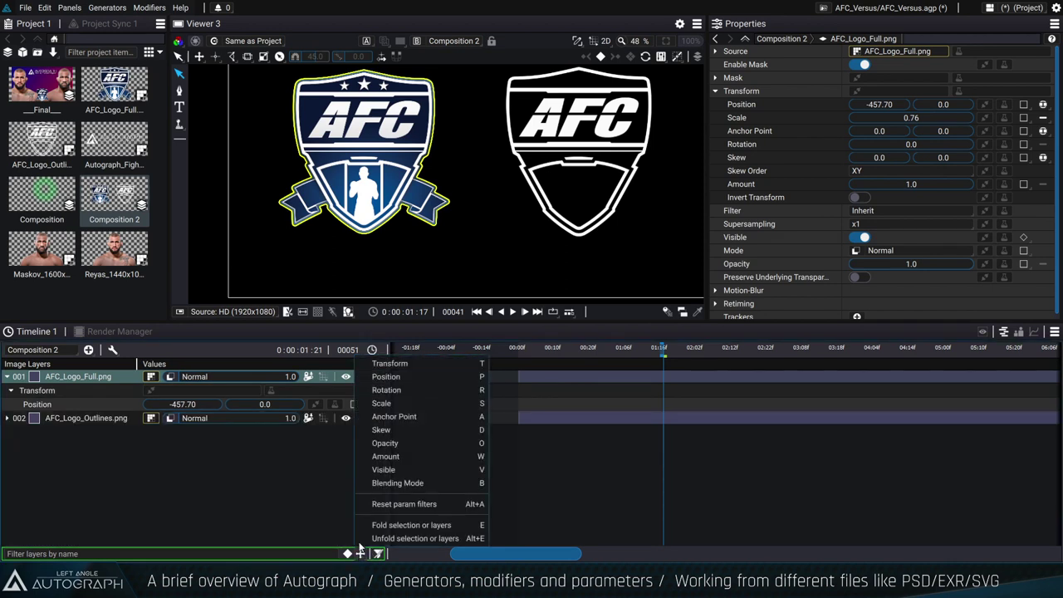
pyautogui.click(403, 390)
# Show only the Rotation parameter for the AFC_Logo_Outlines.png layer as well, and clear the layer selection.
pyautogui.click(360, 553)
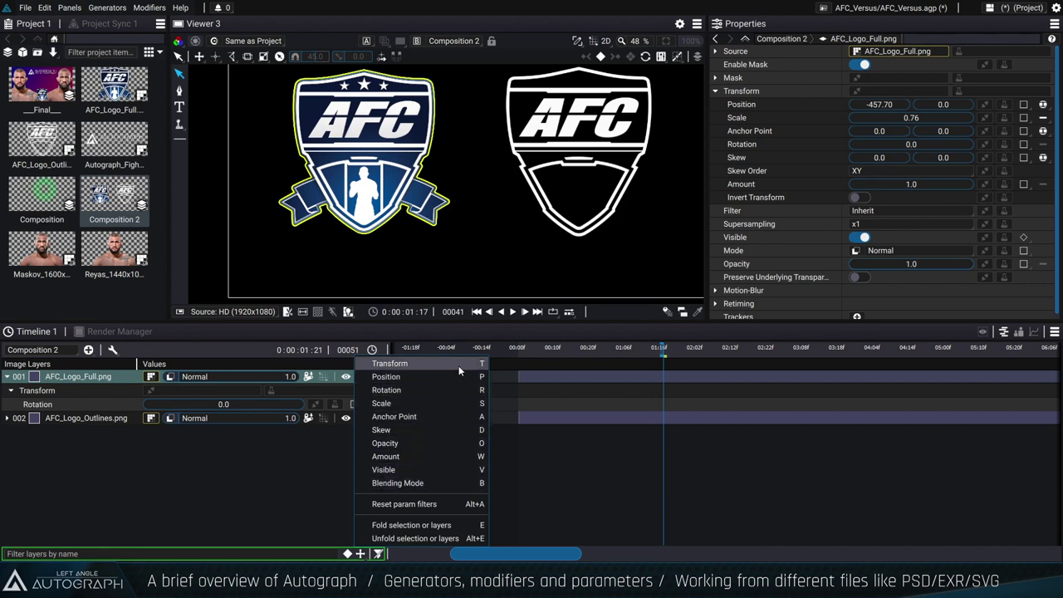
pyautogui.click(100, 432)
pyautogui.click(97, 419)
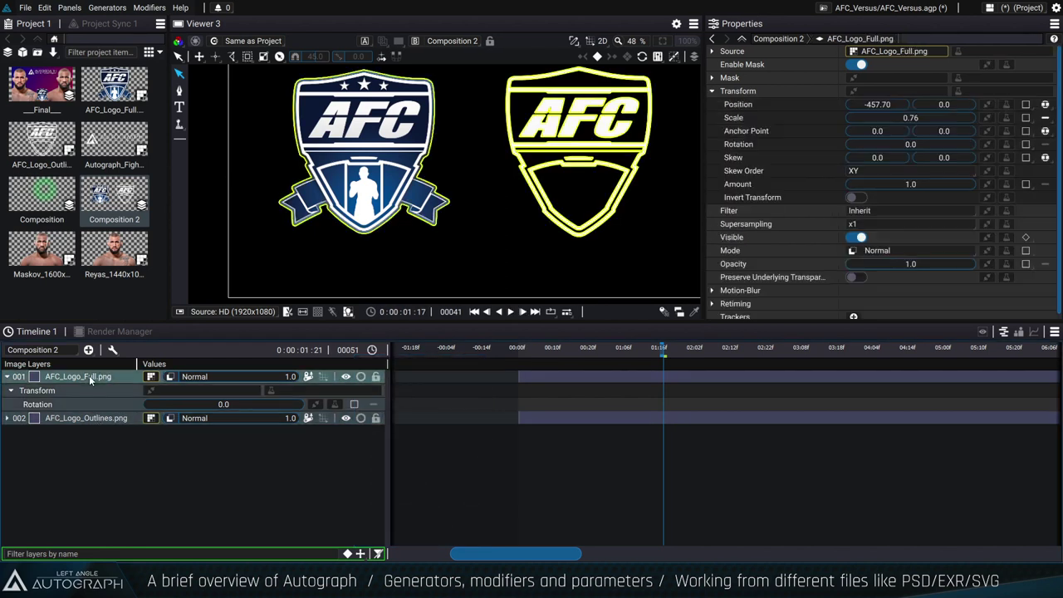
pyautogui.click(112, 490)
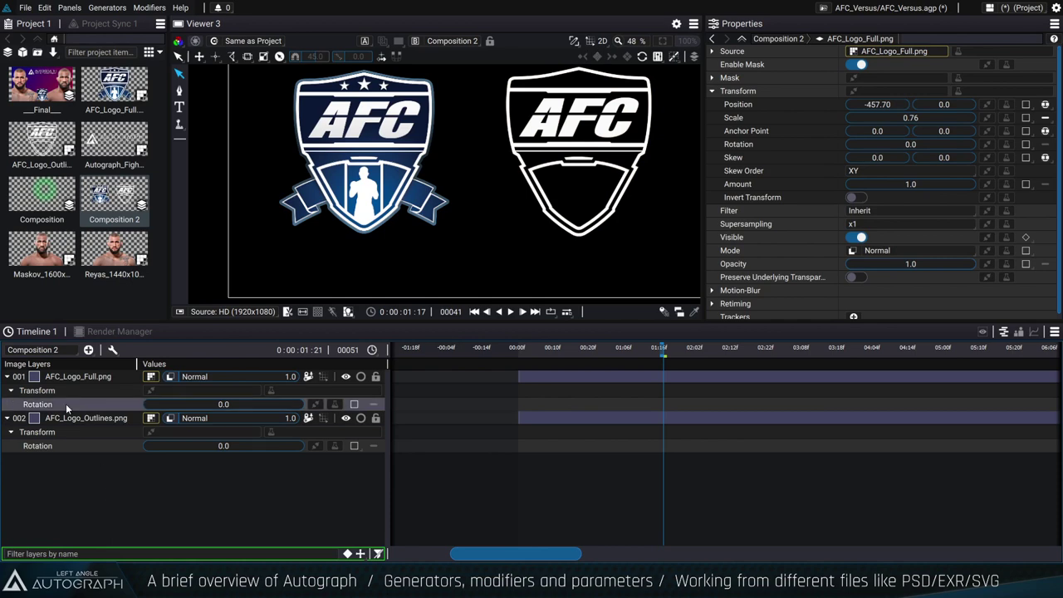
# Move the AFC_Logo_Full.png layer left to a horizontal position of about -533, and widen the viewer.
pyautogui.click(77, 376)
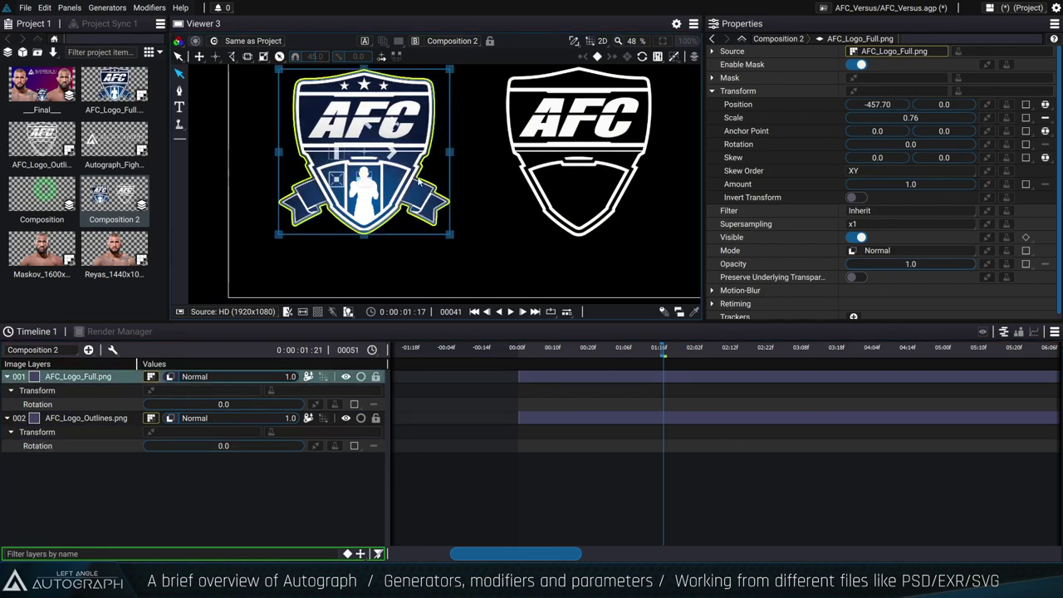
pyautogui.moveTo(406, 220); pyautogui.dragTo(385, 214)
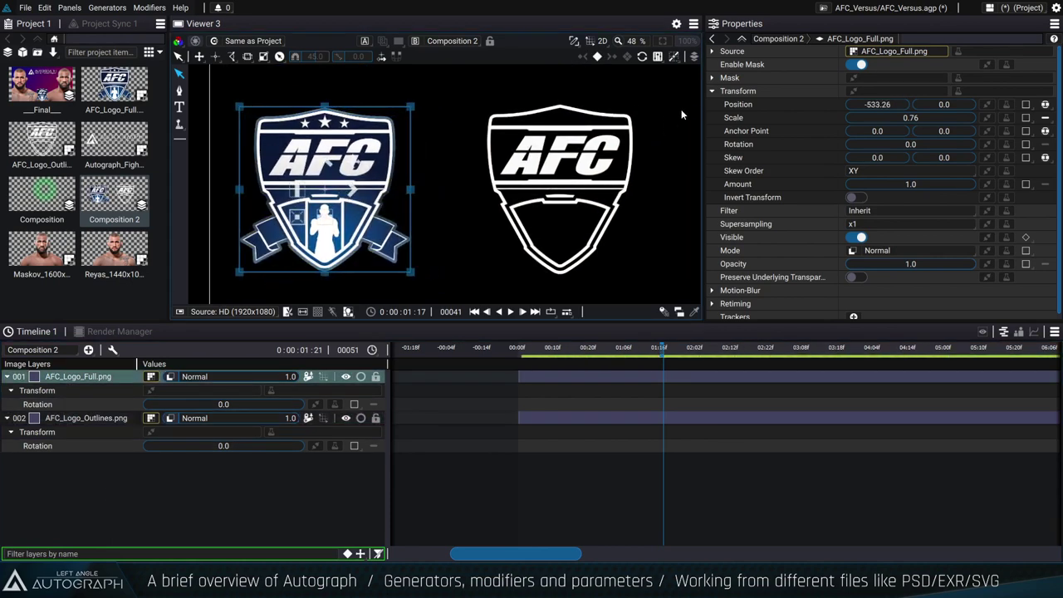
pyautogui.moveTo(703, 104); pyautogui.dragTo(857, 104)
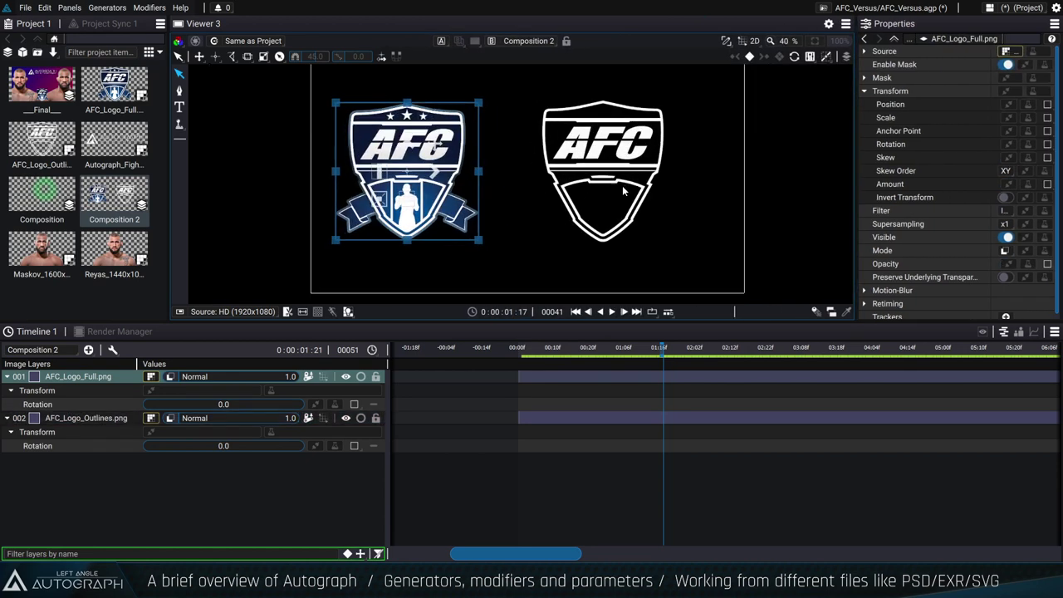
# Examine the Rotation parameters of both logo layers and the sharing and link options available for the AFC_Logo_Full.png rotation.
pyautogui.moveTo(216, 402)
pyautogui.mouseDown()
pyautogui.moveTo(205, 418)
pyautogui.moveTo(206, 404)
pyautogui.mouseUp()
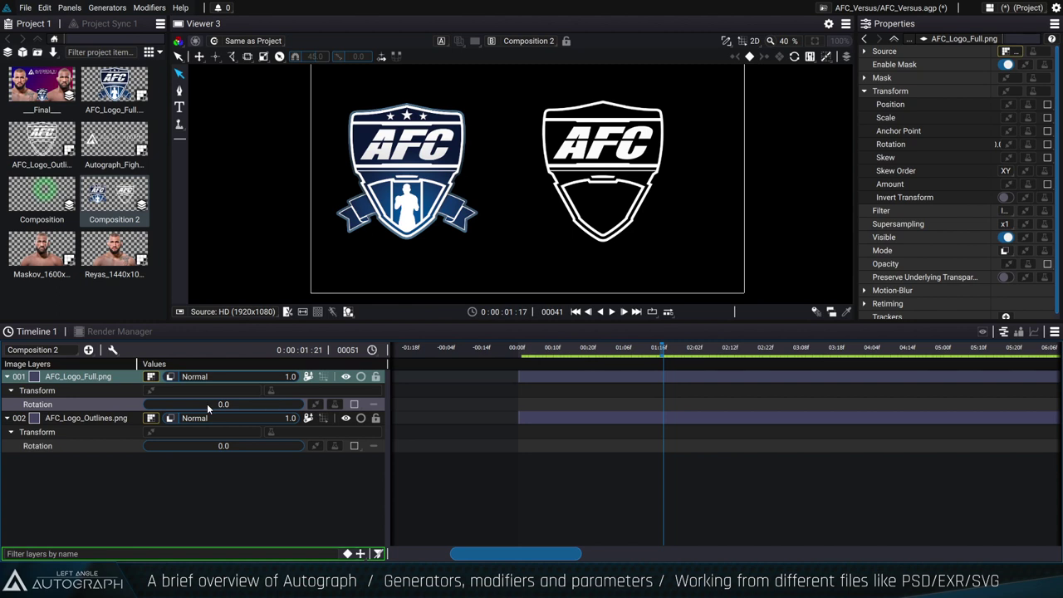
pyautogui.click(90, 399)
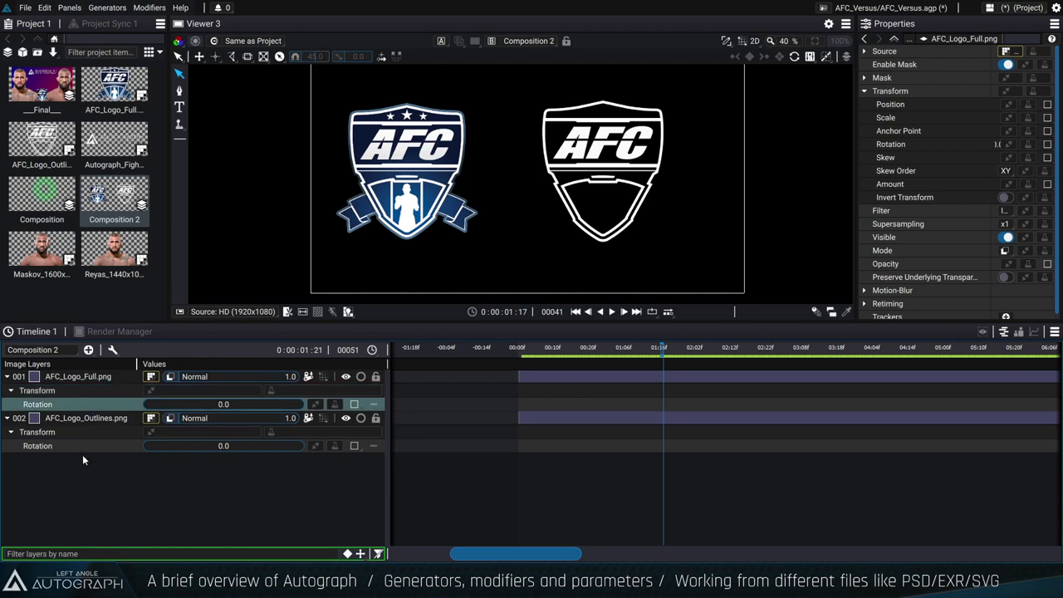
pyautogui.click(87, 446)
pyautogui.click(86, 402)
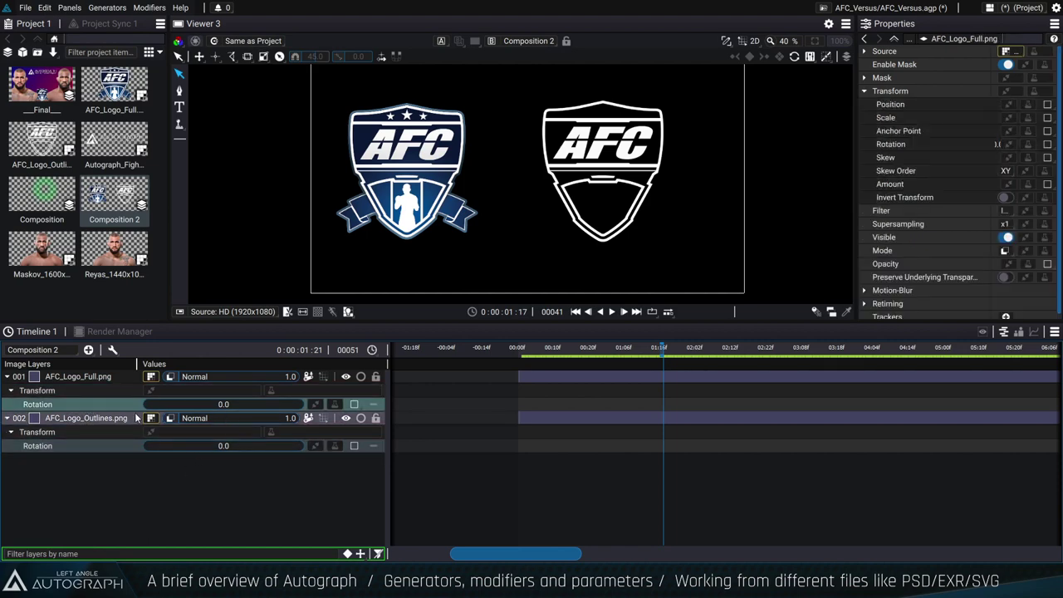
pyautogui.moveTo(200, 446); pyautogui.dragTo(221, 445)
pyautogui.moveTo(221, 405); pyautogui.dragTo(223, 404)
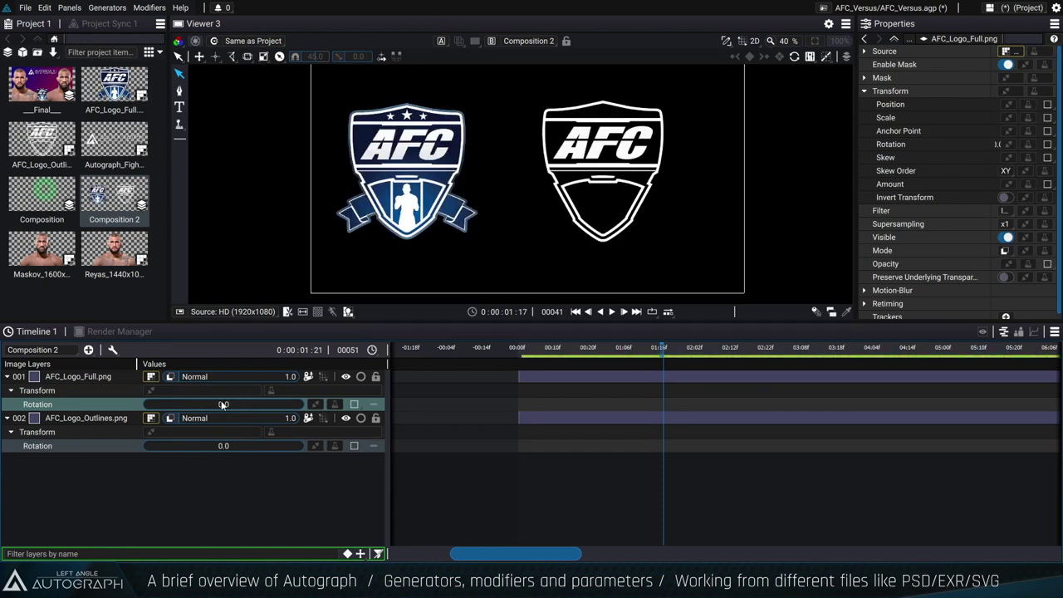
pyautogui.rightClick(223, 404)
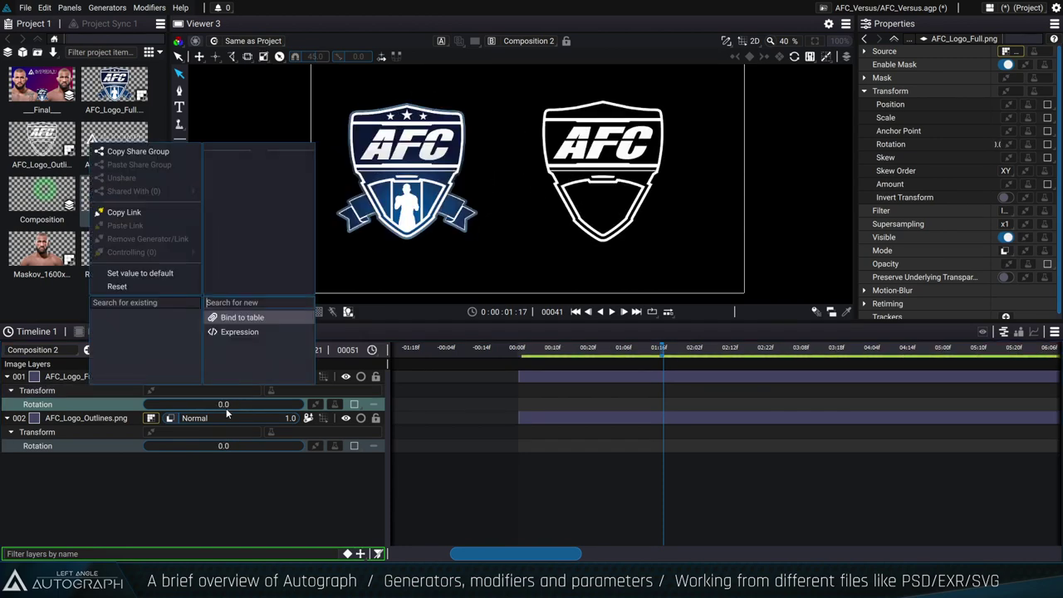
pyautogui.click(215, 317)
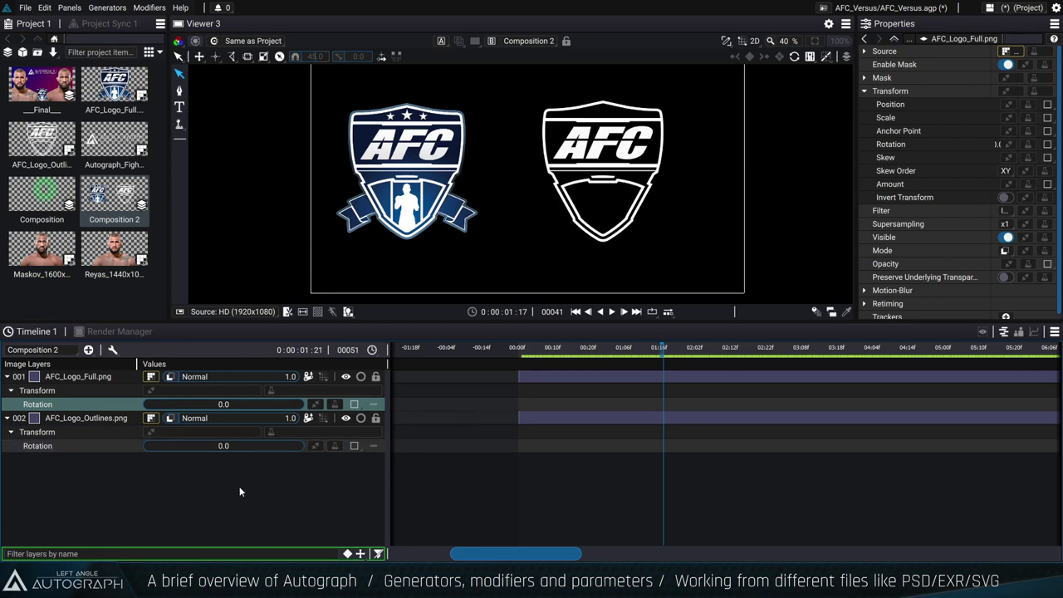
# Link the AFC_Logo_Outlines.png rotation to the AFC_Logo_Full.png rotation, and set the controlling rotation to 34.
pyautogui.moveTo(389, 348); pyautogui.dragTo(440, 348)
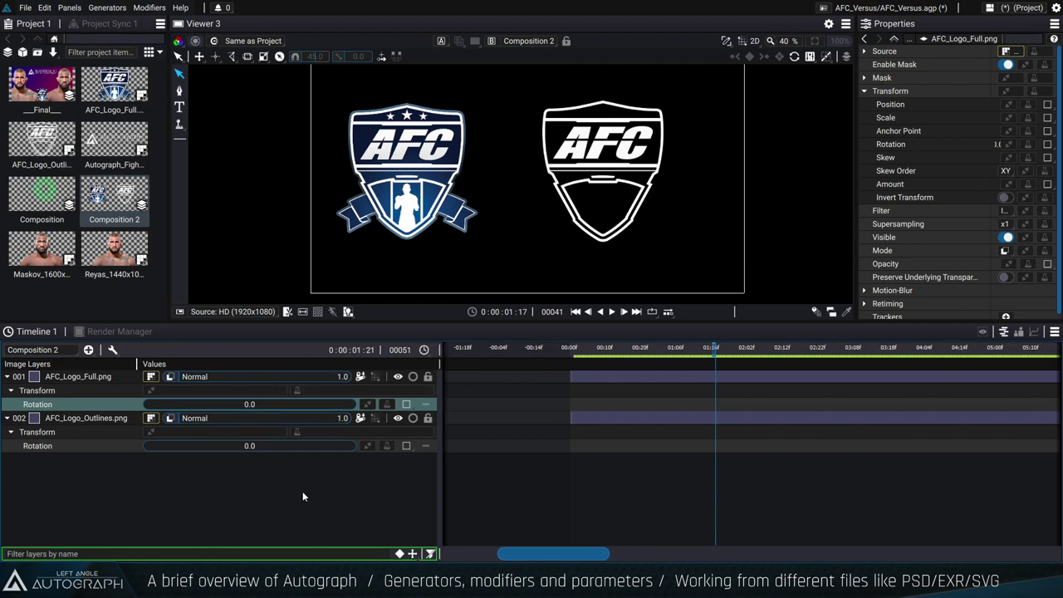
pyautogui.click(366, 404)
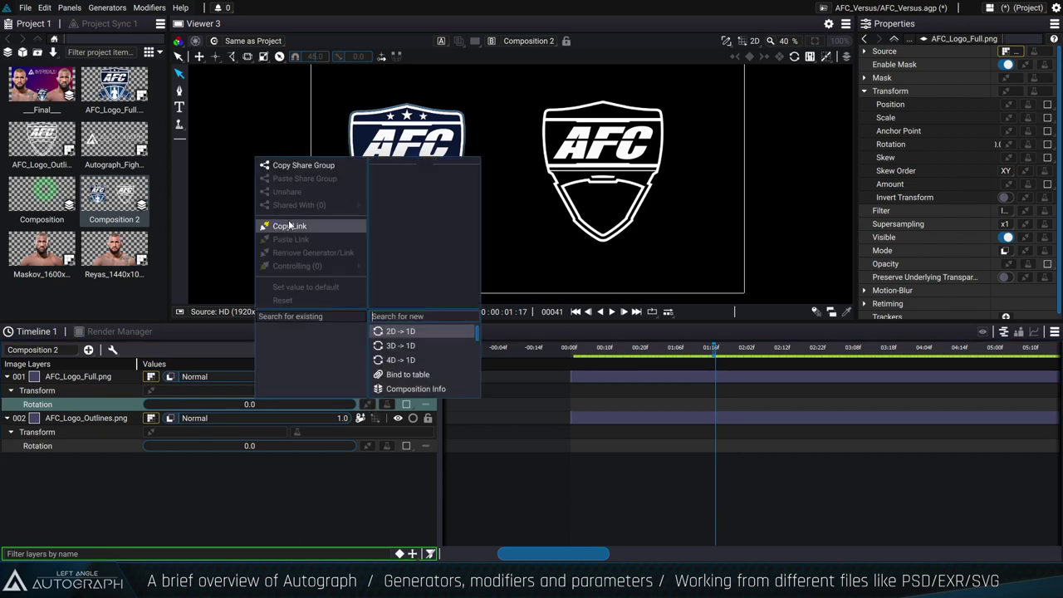
pyautogui.click(289, 226)
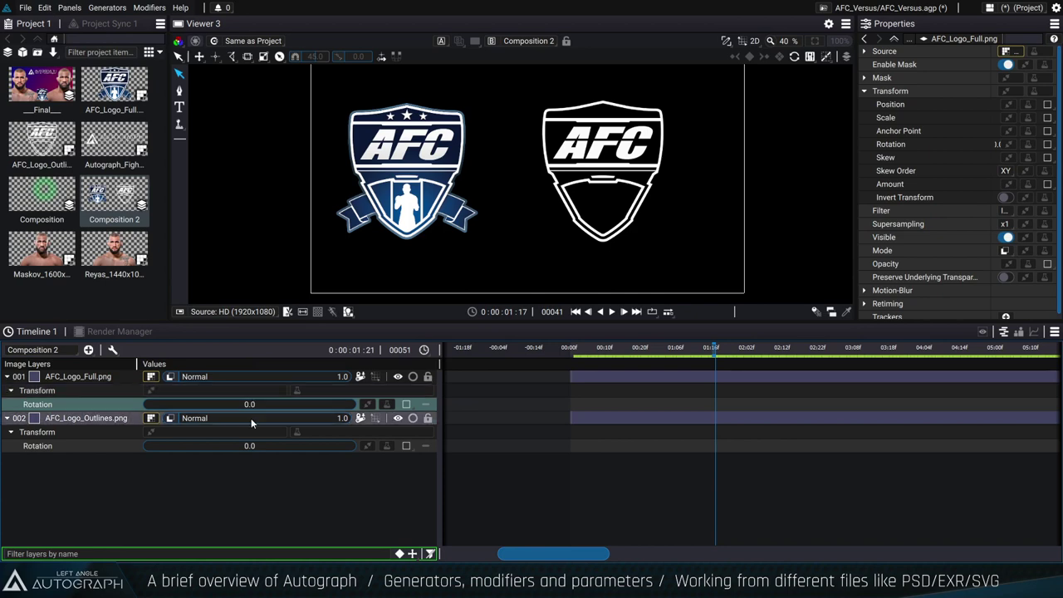
pyautogui.click(367, 446)
pyautogui.click(287, 280)
pyautogui.moveTo(255, 403)
pyautogui.mouseDown()
pyautogui.moveTo(275, 403)
pyautogui.moveTo(235, 408)
pyautogui.mouseUp()
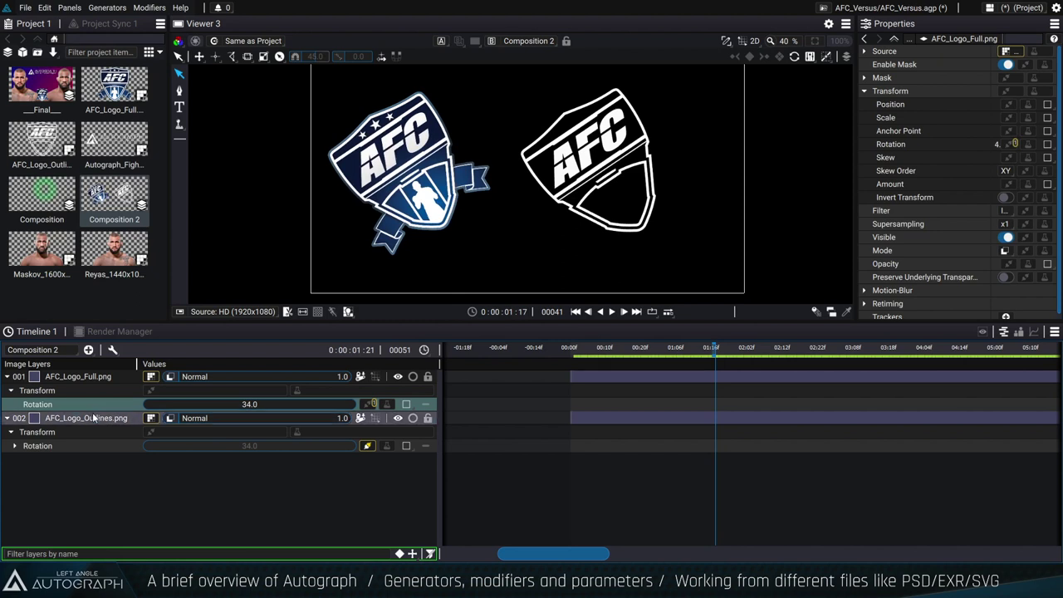
# Try selecting and adjusting both linked Rotation parameters, and set the AFC_Logo_Full.png rotation to 43.
pyautogui.click(99, 447)
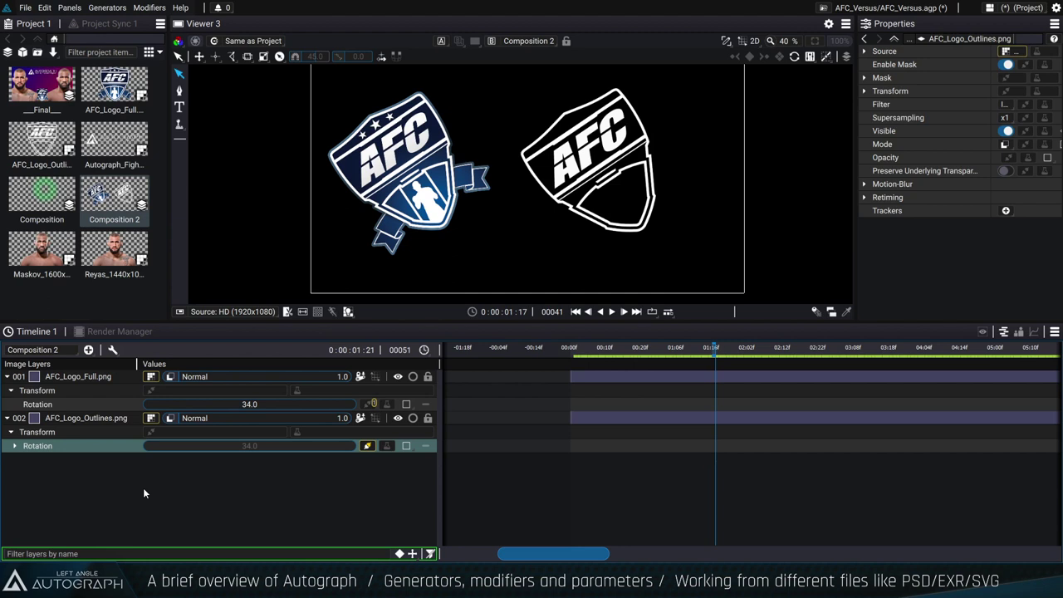
pyautogui.click(87, 405)
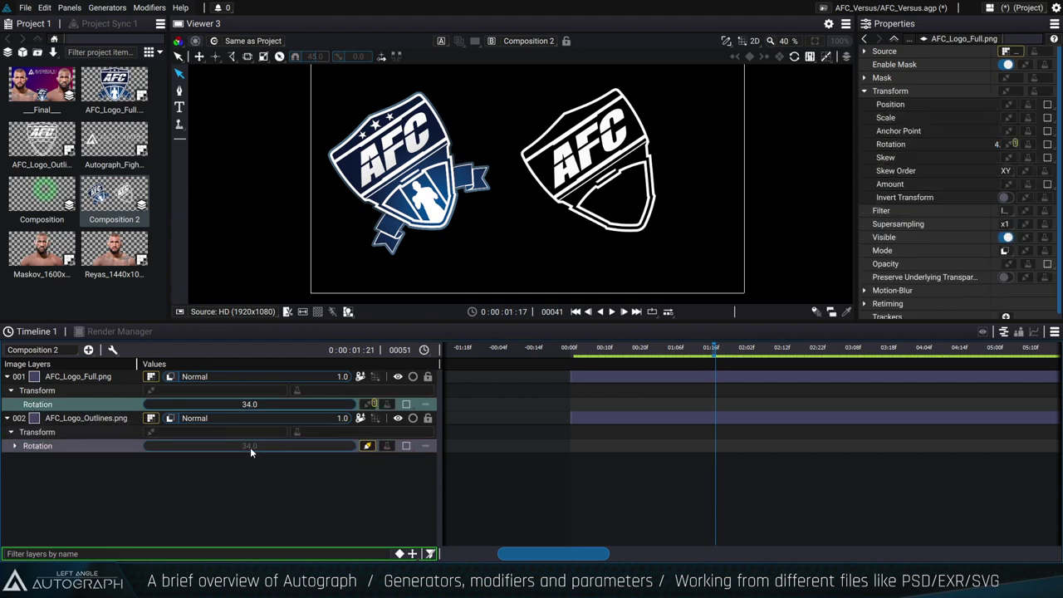
pyautogui.moveTo(250, 406); pyautogui.dragTo(236, 407)
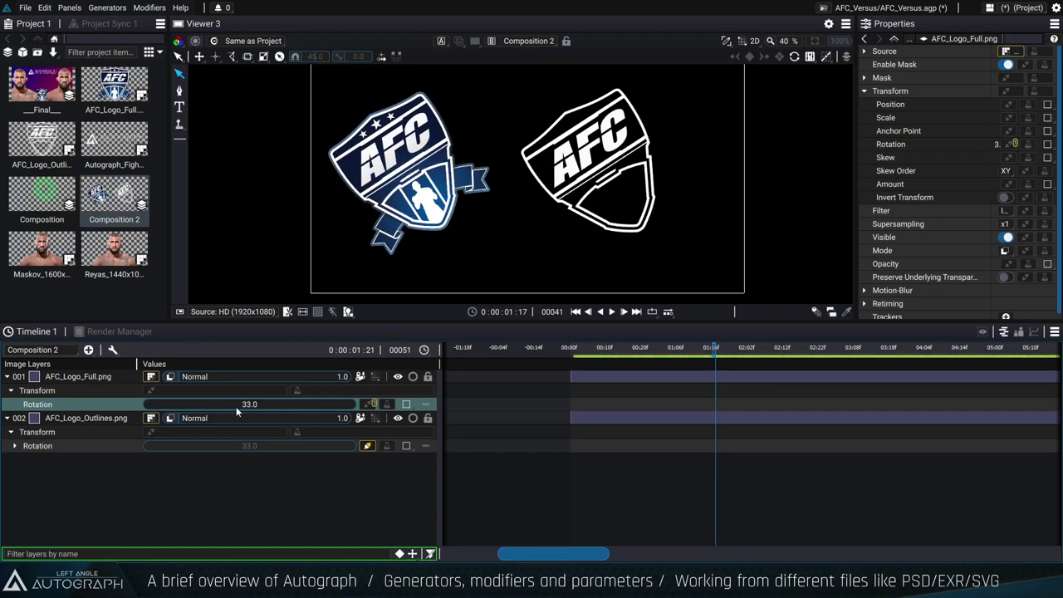
pyautogui.click(232, 446)
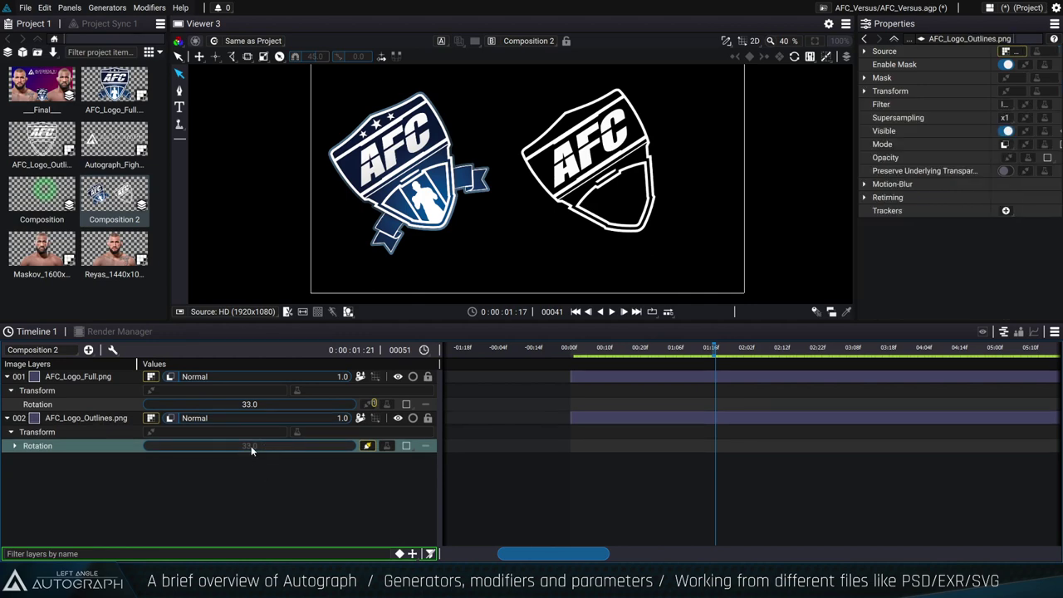
pyautogui.moveTo(249, 404)
pyautogui.mouseDown()
pyautogui.moveTo(274, 403)
pyautogui.moveTo(249, 404)
pyautogui.mouseUp()
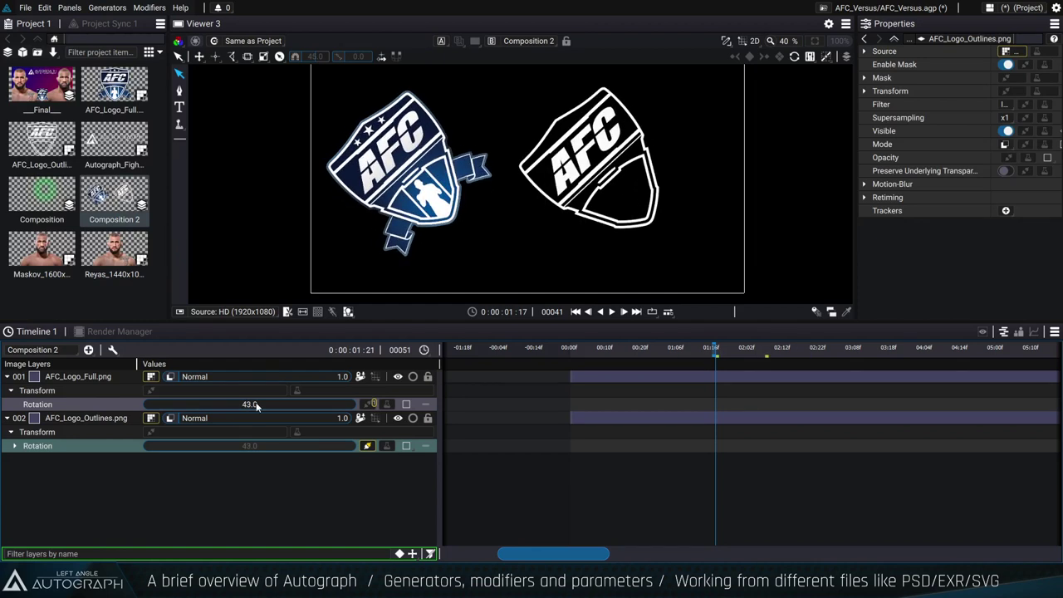
# Disconnect the AFC_Logo_Outlines.png rotation from AFC_Logo_Full.png.Transform.Rotation, and try adjusting it on its own.
pyautogui.click(370, 445)
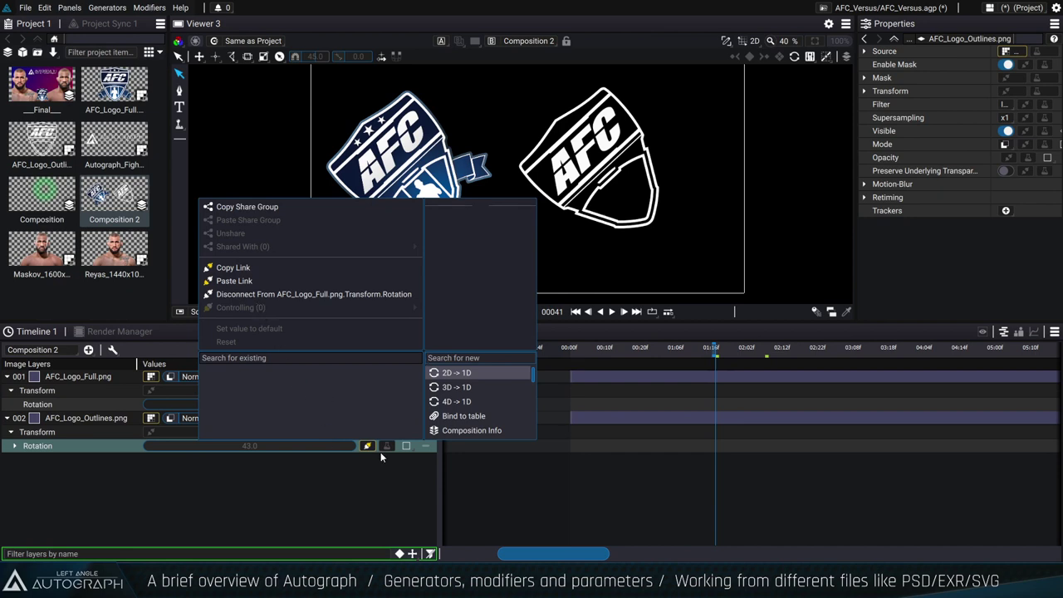
pyautogui.click(368, 445)
pyautogui.click(367, 446)
pyautogui.click(261, 294)
pyautogui.moveTo(249, 445); pyautogui.dragTo(284, 476)
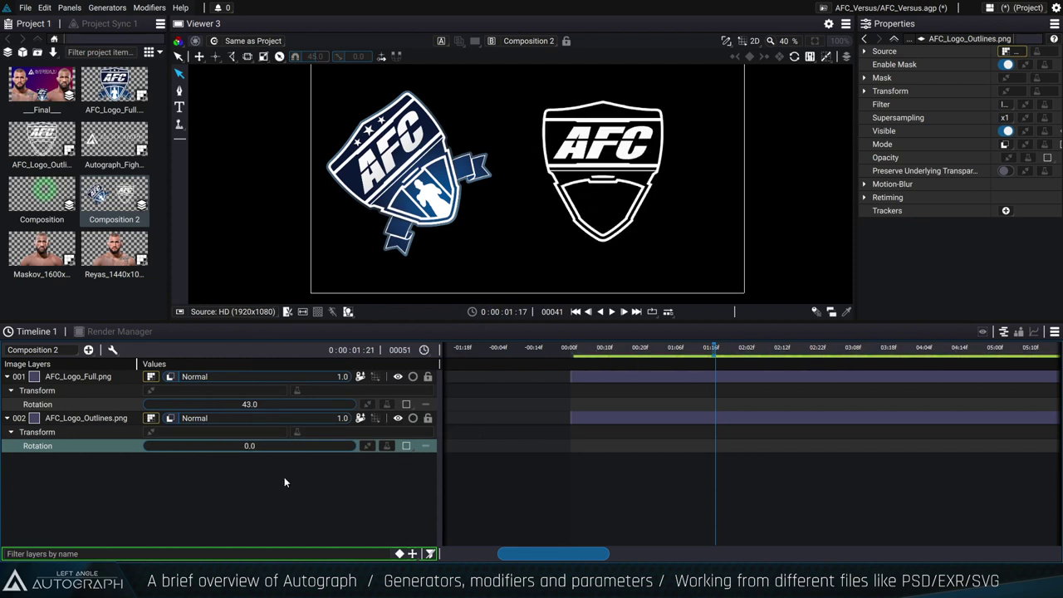
# Share the AFC_Logo_Full.png rotation with the AFC_Logo_Outlines.png rotation by pasting its share group there.
pyautogui.click(366, 404)
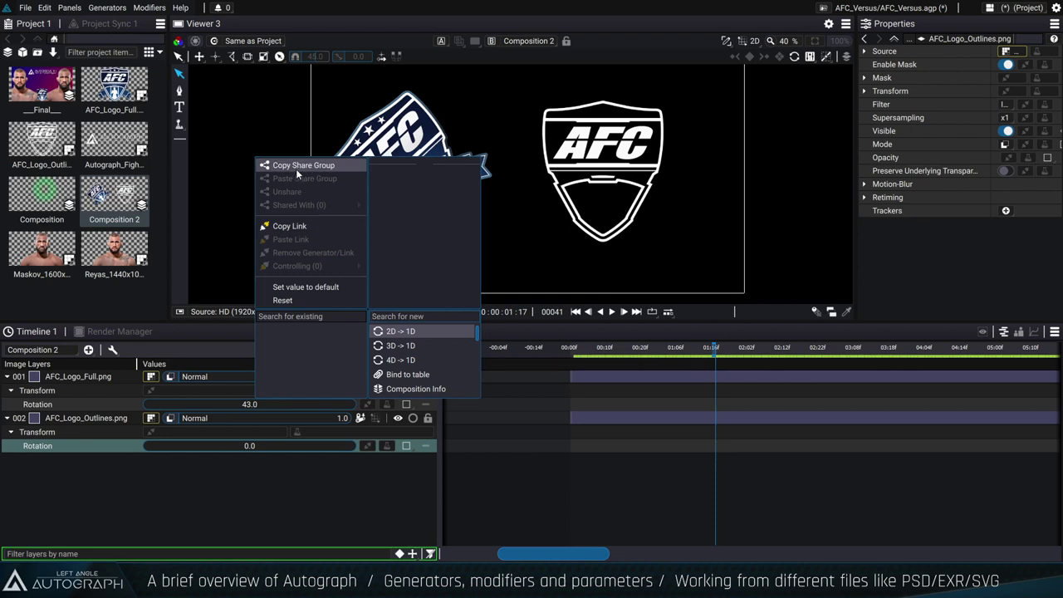
pyautogui.click(98, 375)
pyautogui.click(103, 403)
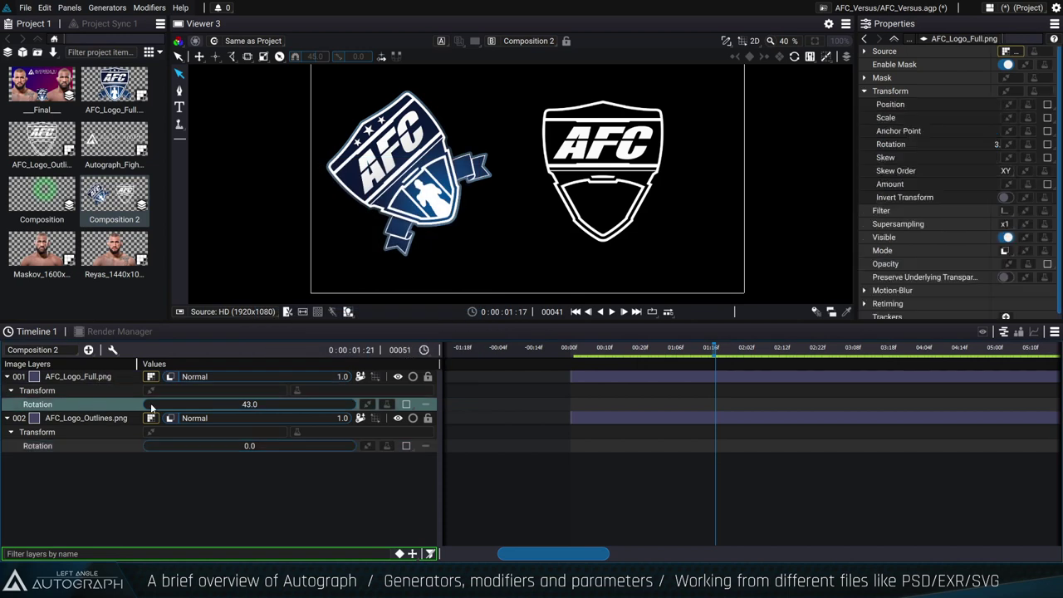
pyautogui.rightClick(253, 403)
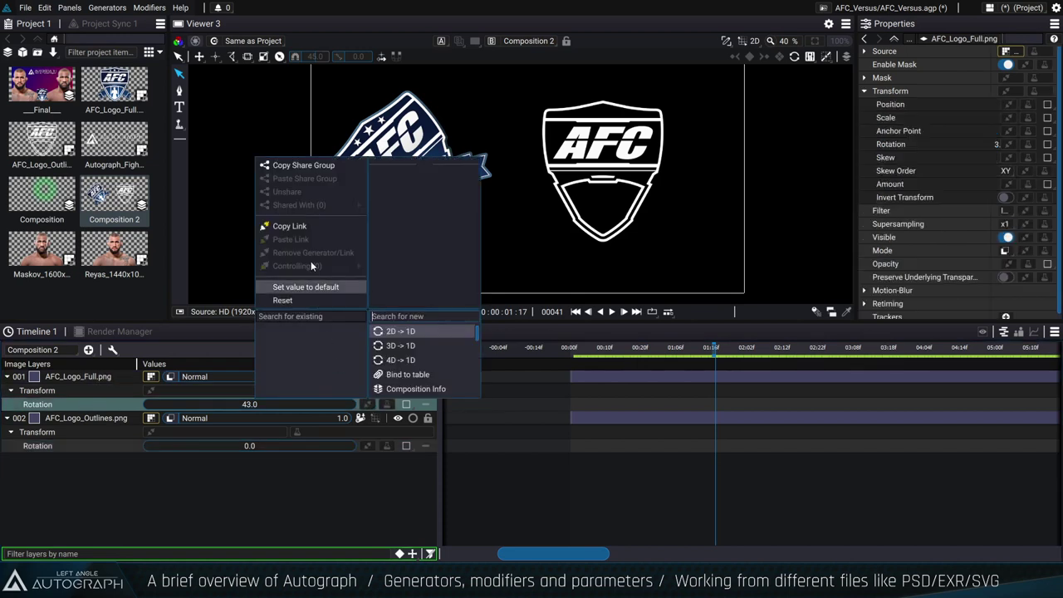
pyautogui.click(311, 166)
pyautogui.click(367, 406)
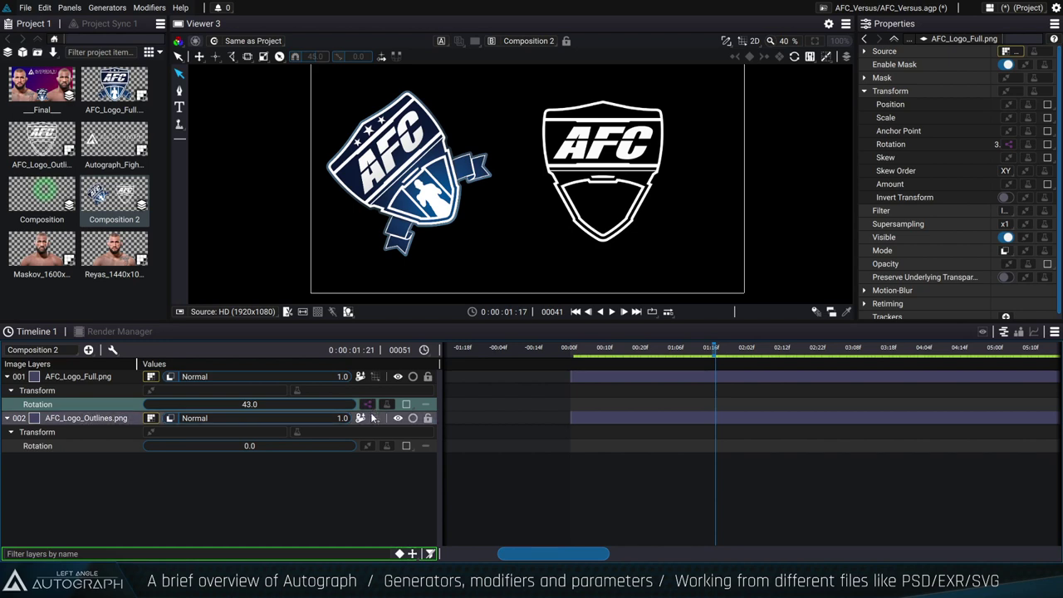
pyautogui.click(368, 446)
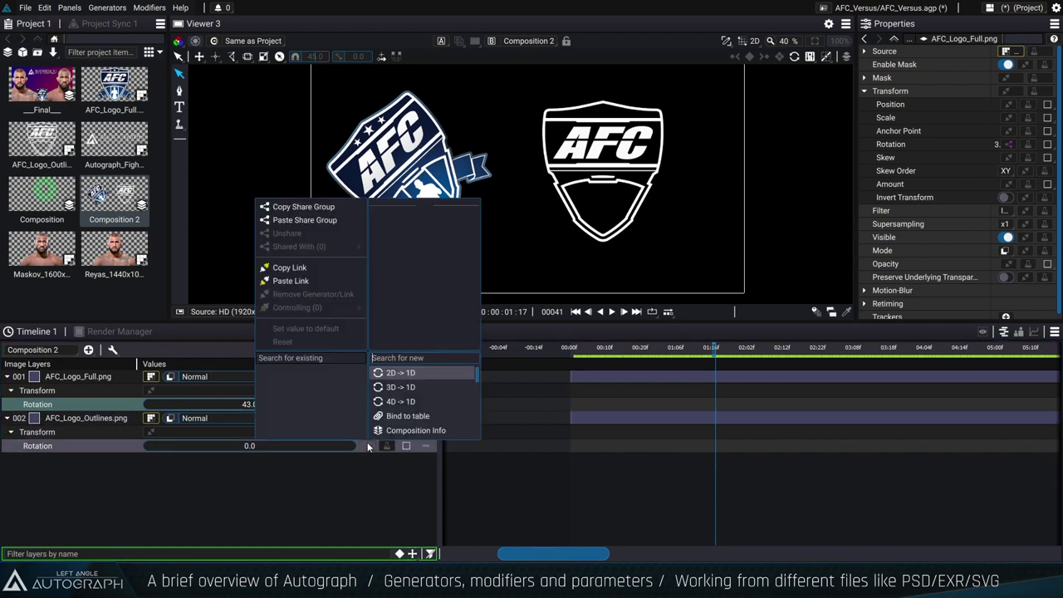
pyautogui.click(313, 219)
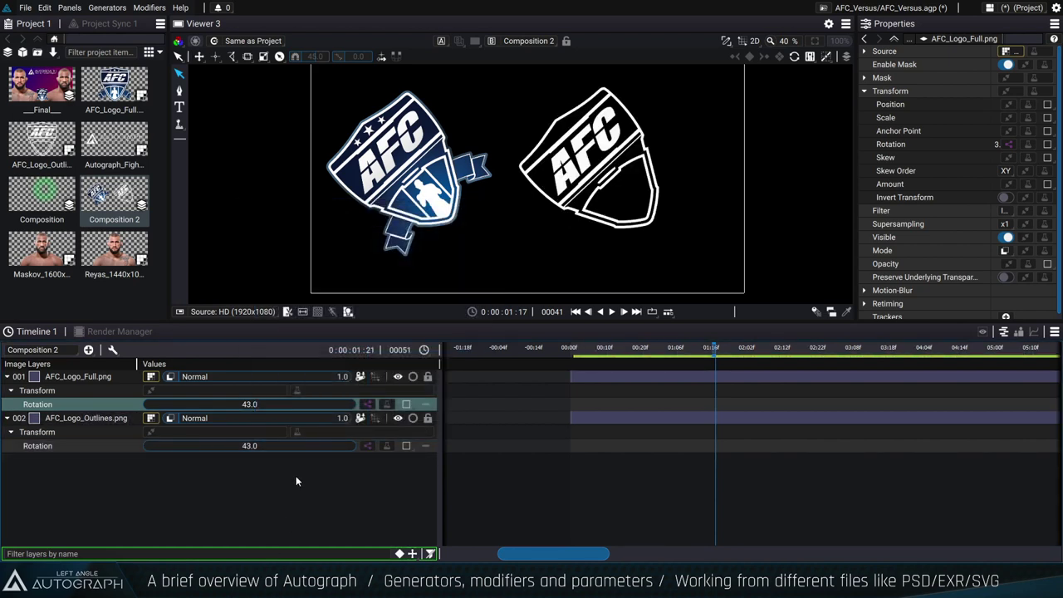
# Adjust the shared rotation from each of the two logo layers in turn, ending at 32.
pyautogui.doubleClick(249, 445)
pyautogui.write('20')
pyautogui.press('Return')
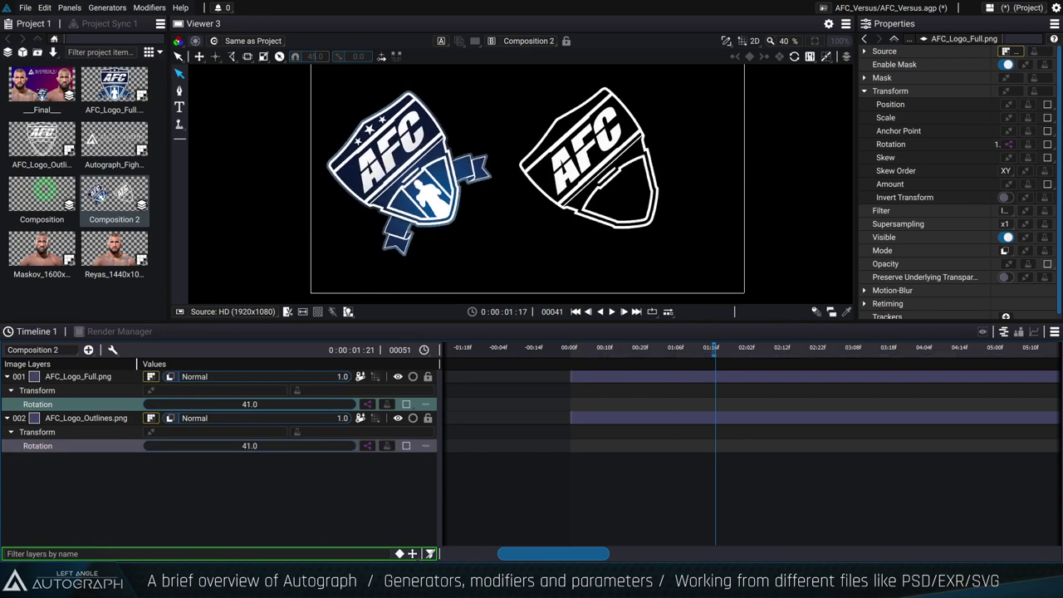
pyautogui.moveTo(249, 405); pyautogui.dragTo(257, 406)
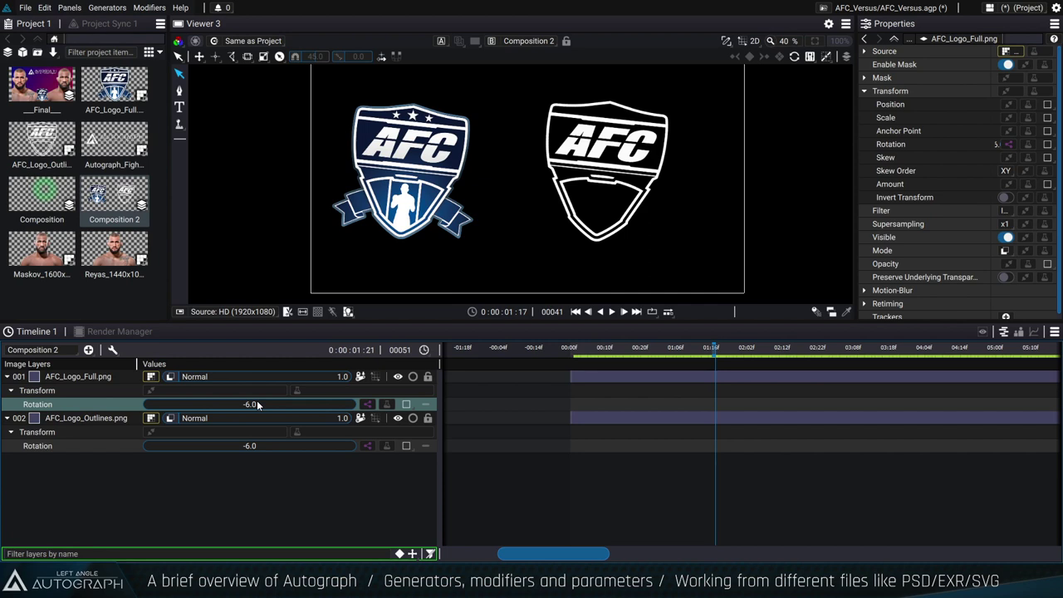
pyautogui.moveTo(256, 407); pyautogui.dragTo(258, 405)
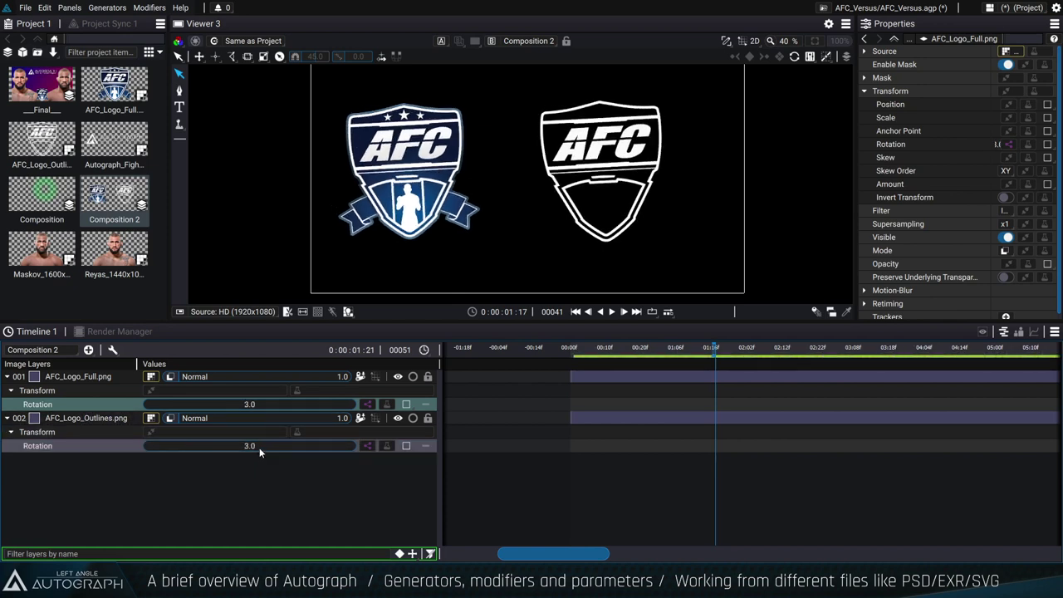
pyautogui.moveTo(259, 448); pyautogui.dragTo(249, 405)
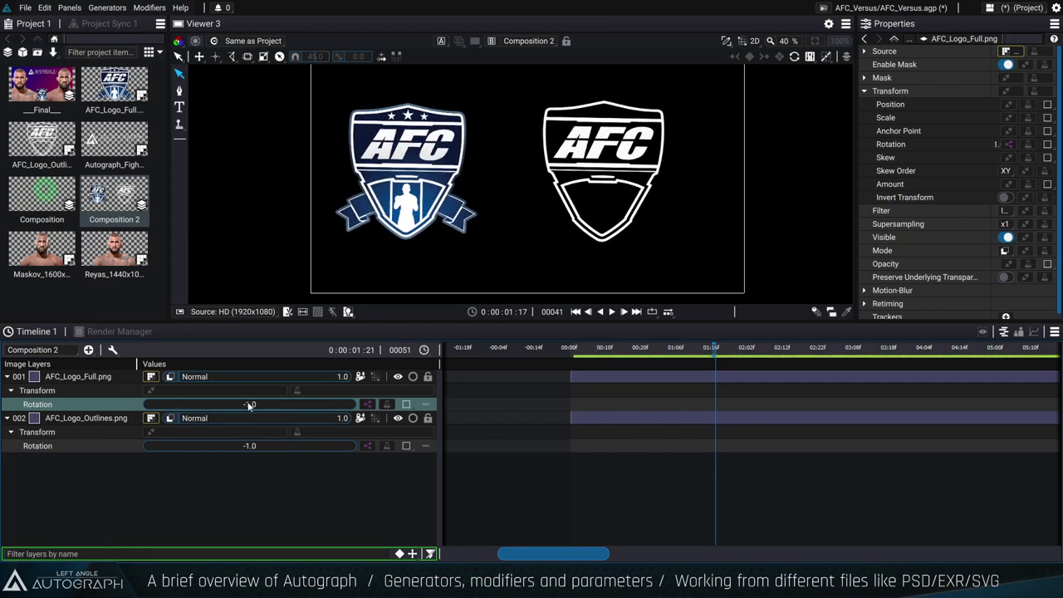
pyautogui.moveTo(248, 405)
pyautogui.mouseDown()
pyautogui.moveTo(266, 405)
pyautogui.moveTo(250, 406)
pyautogui.mouseUp()
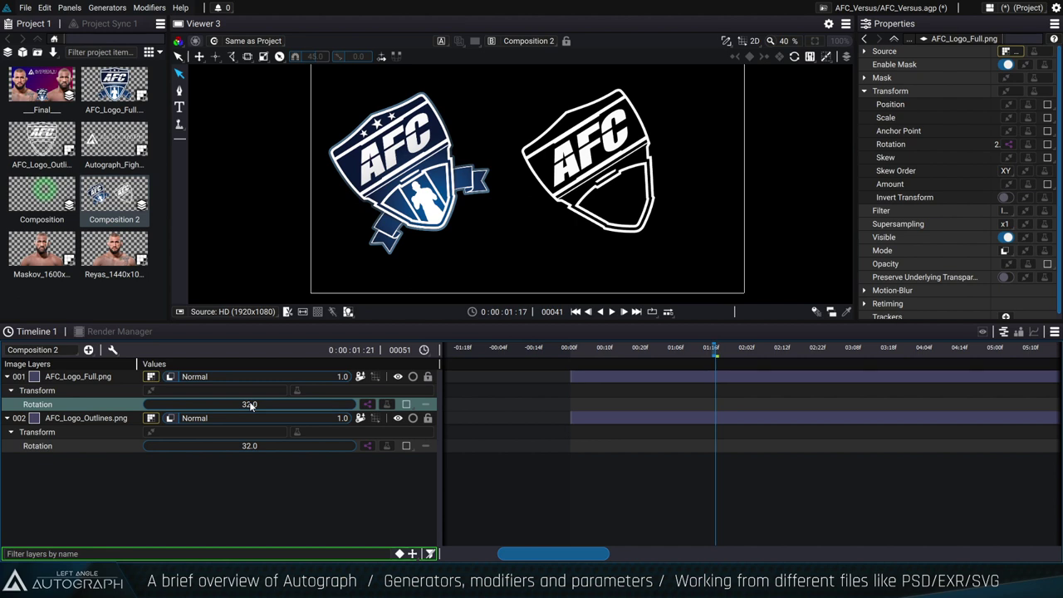
# Check what the AFC_Logo_Outlines.png rotation is shared with, then try a shared rotation of 18 and undo it.
pyautogui.keyDown('ctrl'); pyautogui.click(364, 445); pyautogui.keyUp('ctrl')
pyautogui.rightClick(367, 445)
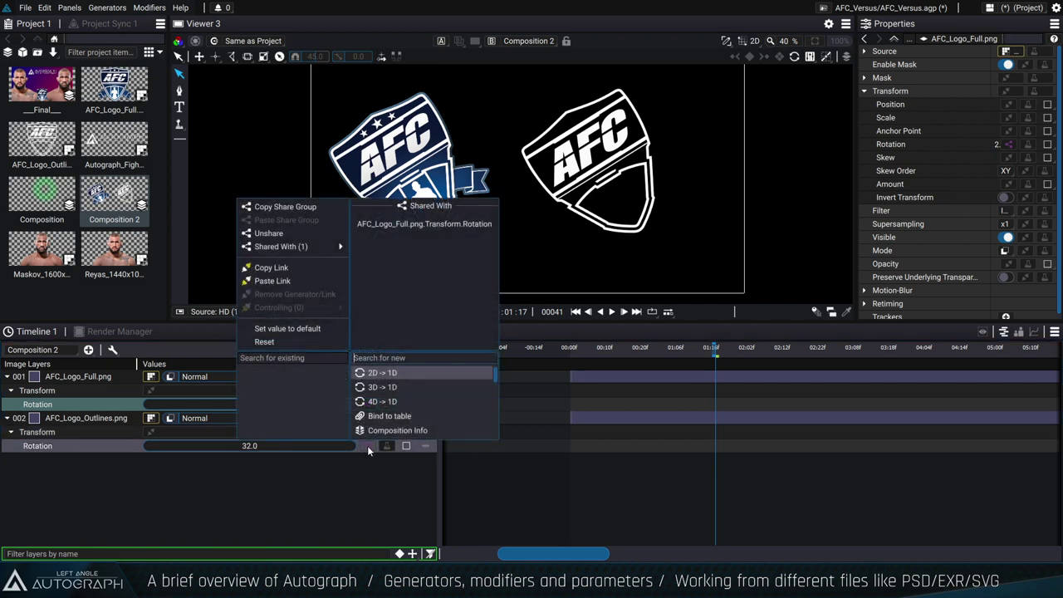
pyautogui.click(217, 479)
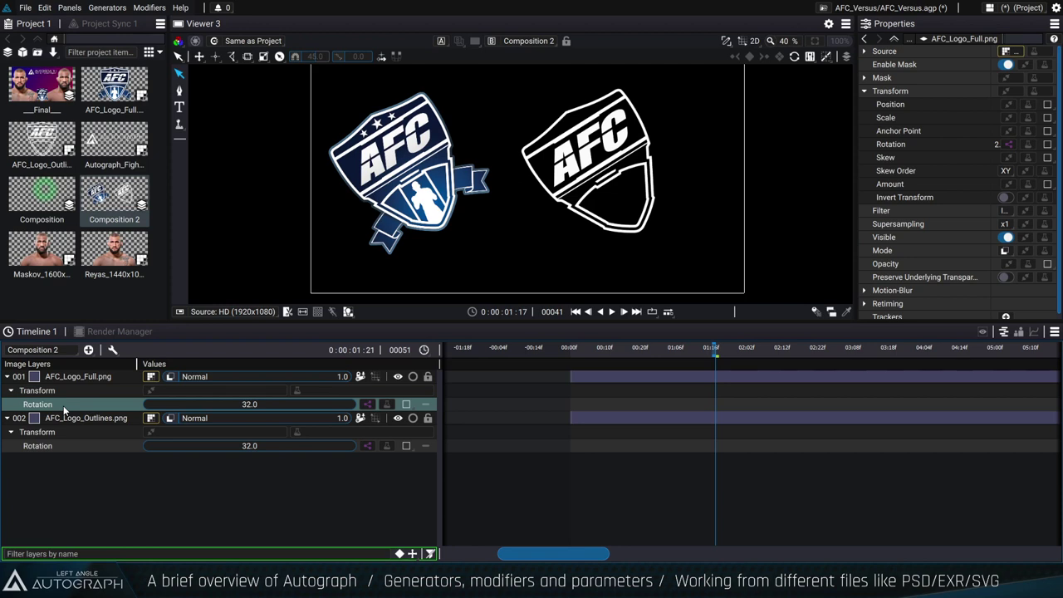
pyautogui.moveTo(63, 405); pyautogui.dragTo(41, 405)
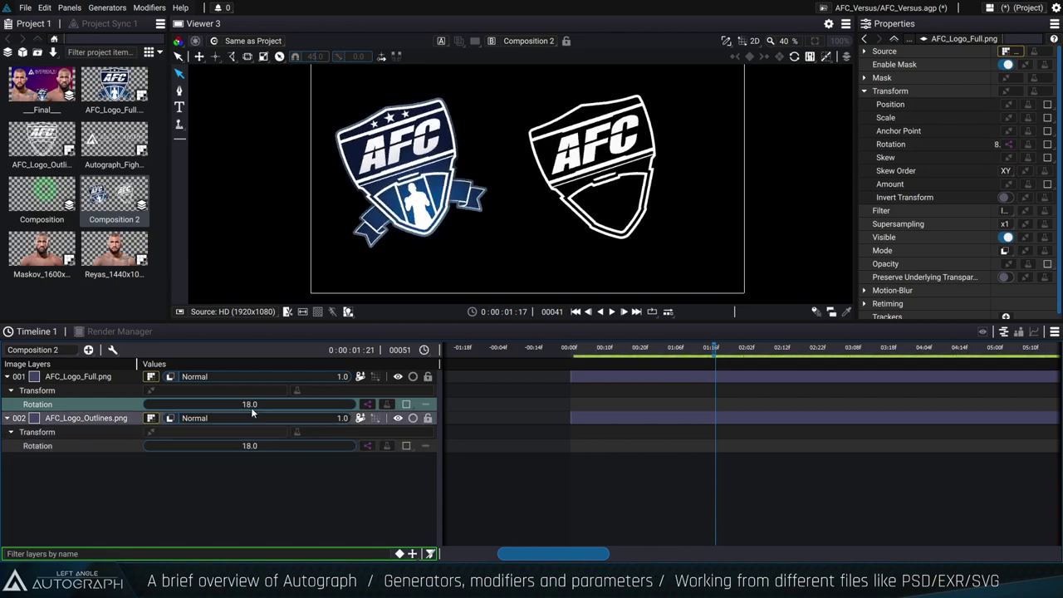
pyautogui.hotkey('ctrl', 'z')
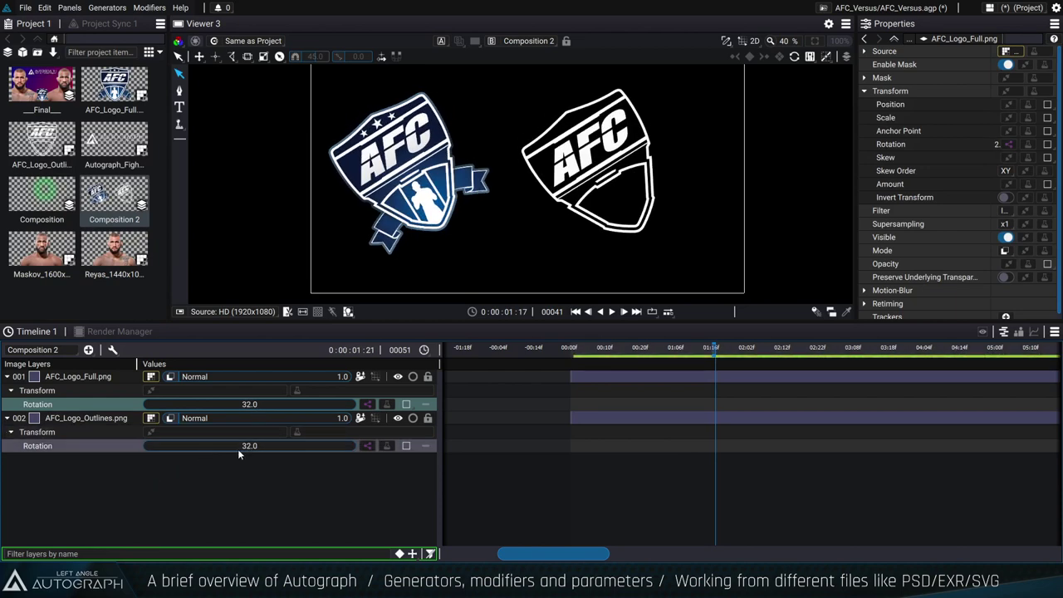
# Unshare the AFC_Logo_Outlines.png rotation, and delete both logo layers from Composition 2.
pyautogui.click(369, 443)
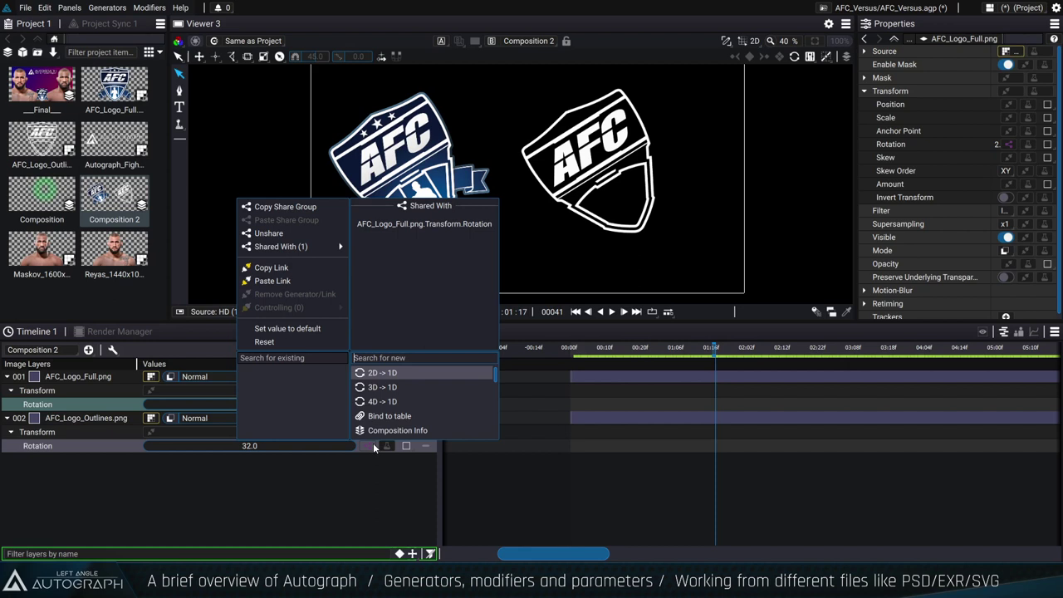
pyautogui.click(286, 234)
pyautogui.hotkey('ctrl', 'a')
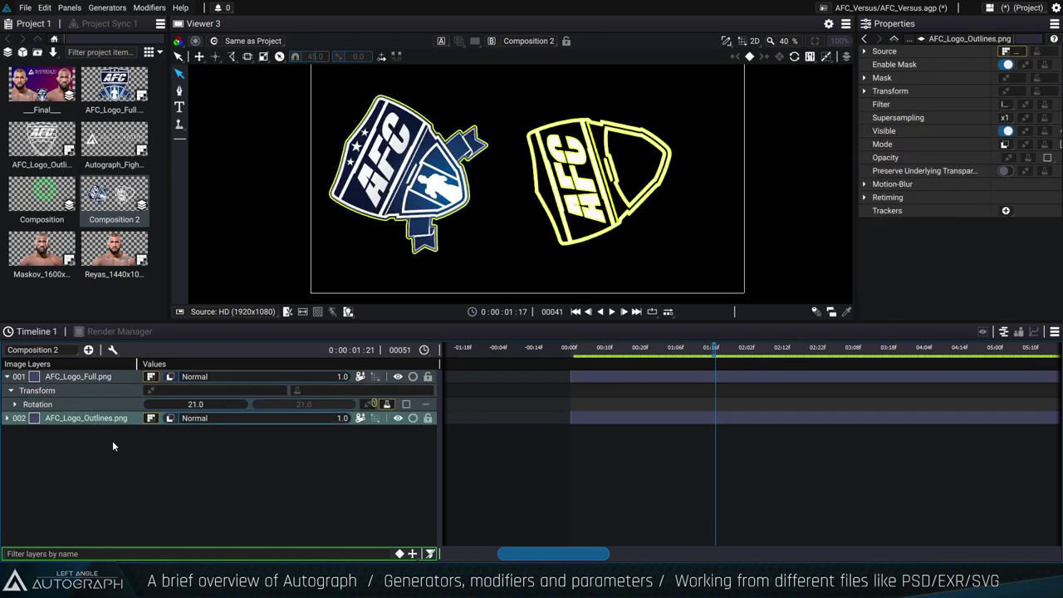
pyautogui.press('Delete')
# Add Maskov_1600x1200.png and Reyas_1440x1080.png to Composition 2, and move them apart horizontally to about x -747 and x 542.
pyautogui.moveTo(56, 238); pyautogui.dragTo(100, 382)
pyautogui.moveTo(114, 249); pyautogui.dragTo(111, 468)
pyautogui.click(538, 226)
pyautogui.moveTo(567, 171); pyautogui.dragTo(397, 172)
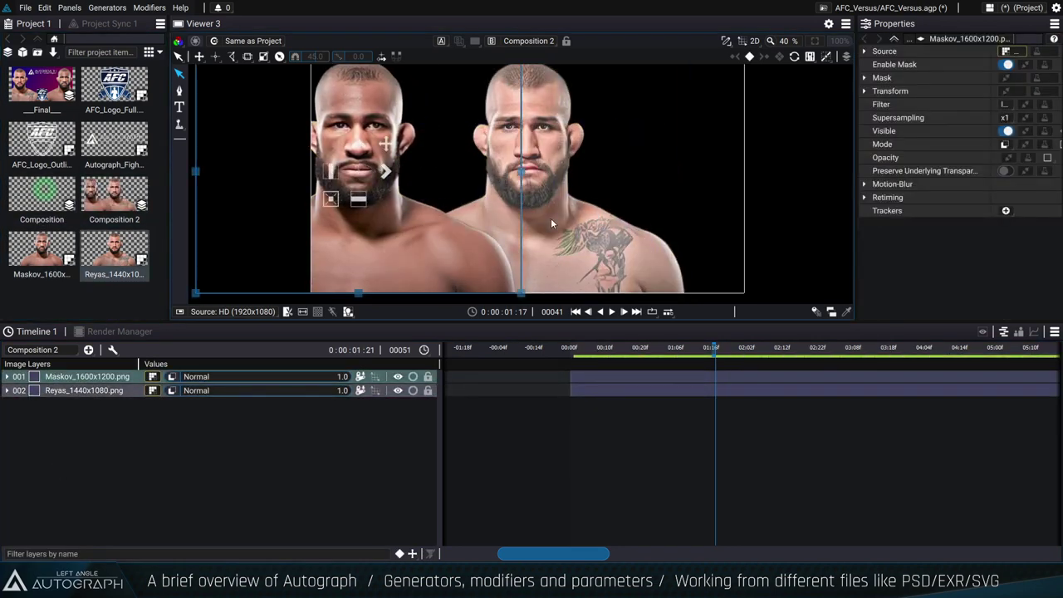
pyautogui.click(532, 188)
pyautogui.moveTo(532, 187); pyautogui.dragTo(679, 173)
# Show only the Position parameters of both fighter layers in the timeline.
pyautogui.click(83, 376)
pyautogui.keyDown('shift'); pyautogui.click(100, 391); pyautogui.keyUp('shift')
pyautogui.press('p')
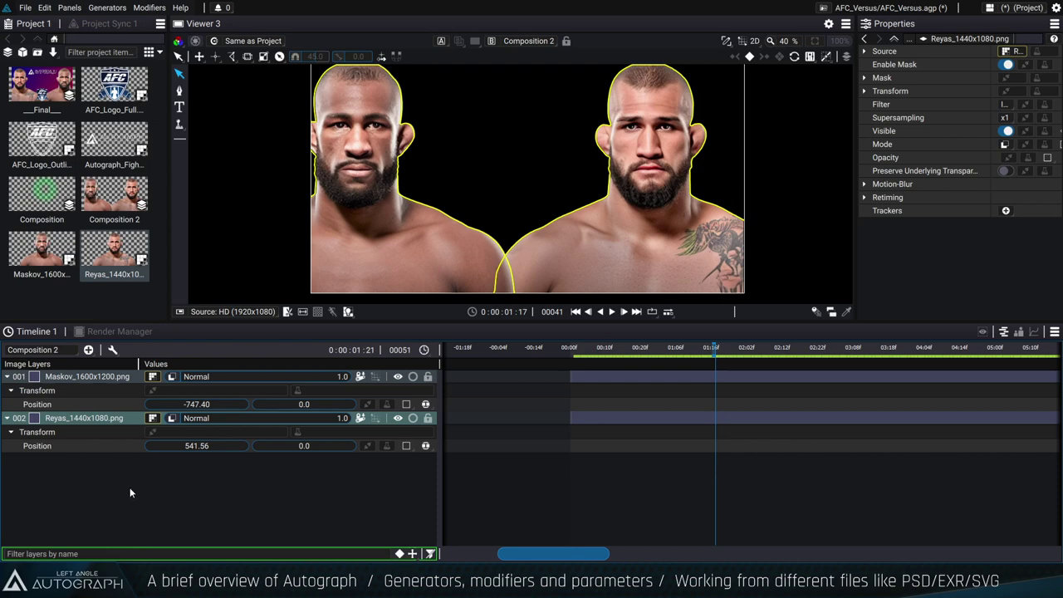
pyautogui.click(126, 487)
# Try the Separated mode on the Maskov_1600x1200.png Position, and return it to Unified.
pyautogui.click(426, 405)
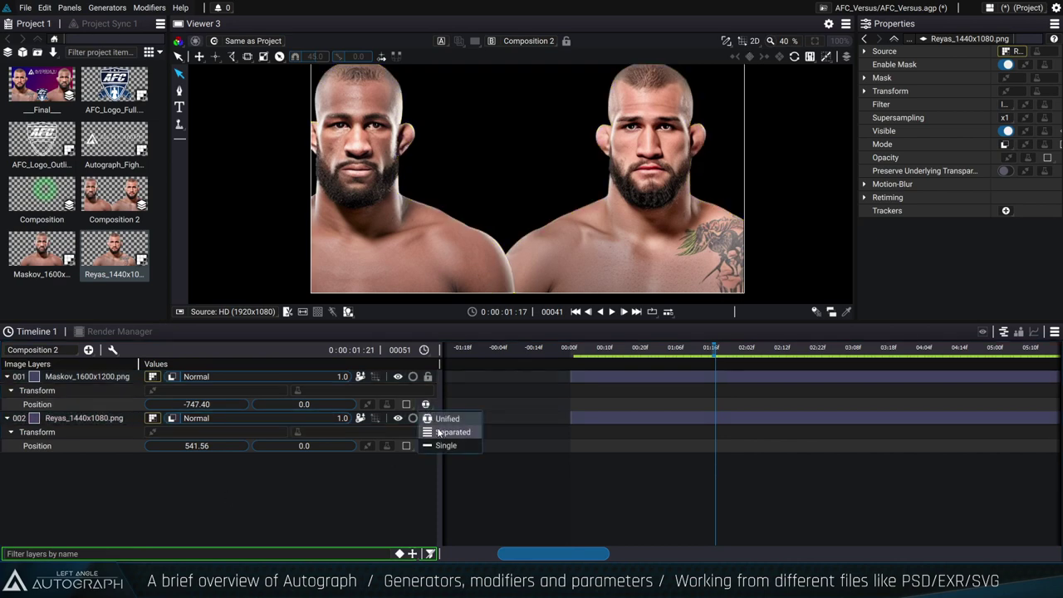
pyautogui.click(439, 432)
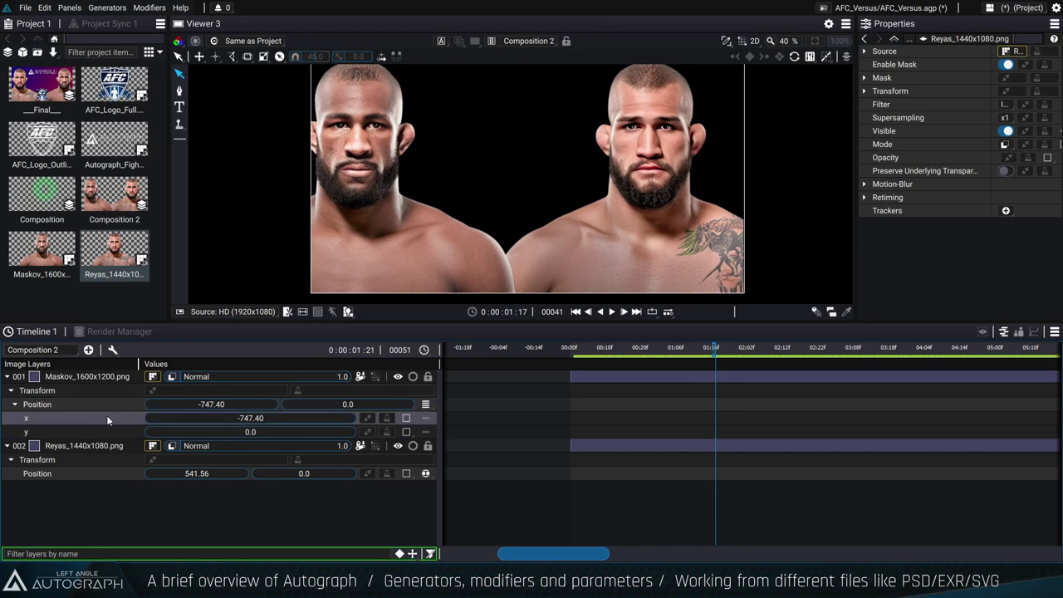
pyautogui.click(425, 405)
pyautogui.click(447, 418)
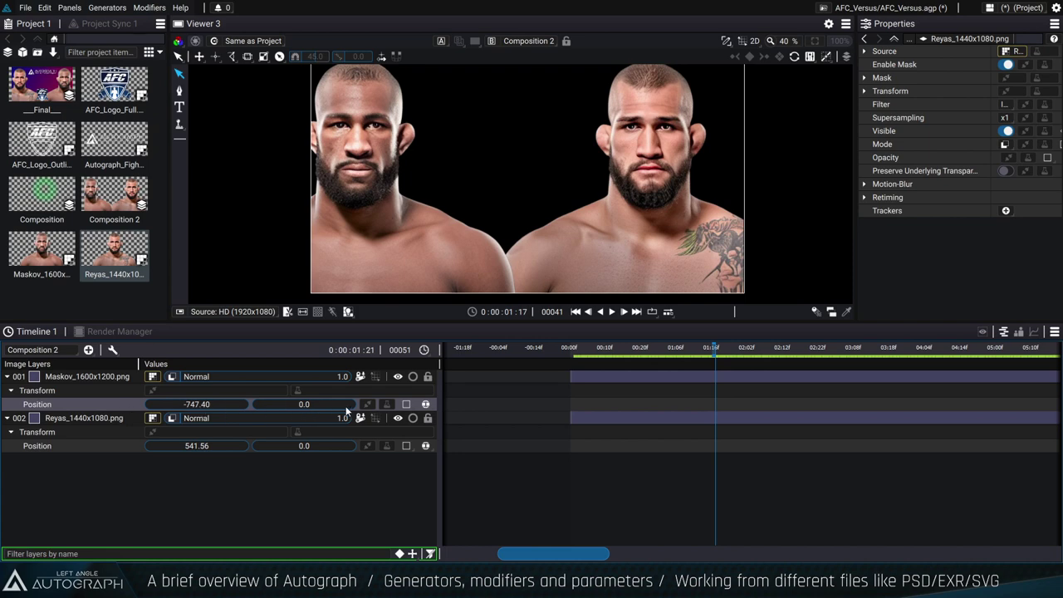
pyautogui.moveTo(406, 403); pyautogui.dragTo(292, 485)
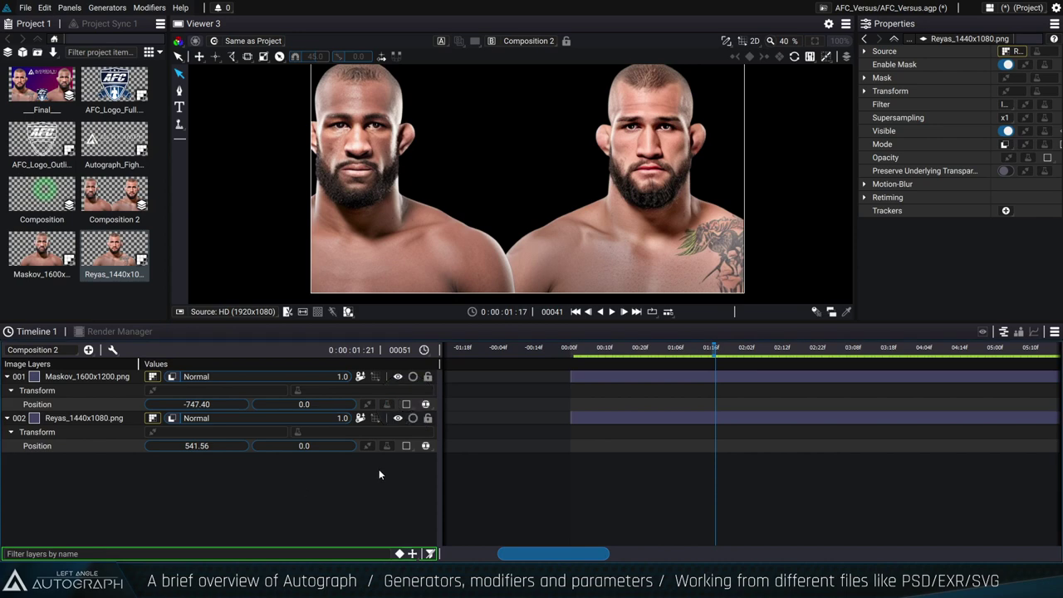
# Try the Maskov_1600x1200.png Position as Separated and as Single, adjusting the single value to 90.60.
pyautogui.click(425, 403)
pyautogui.click(452, 432)
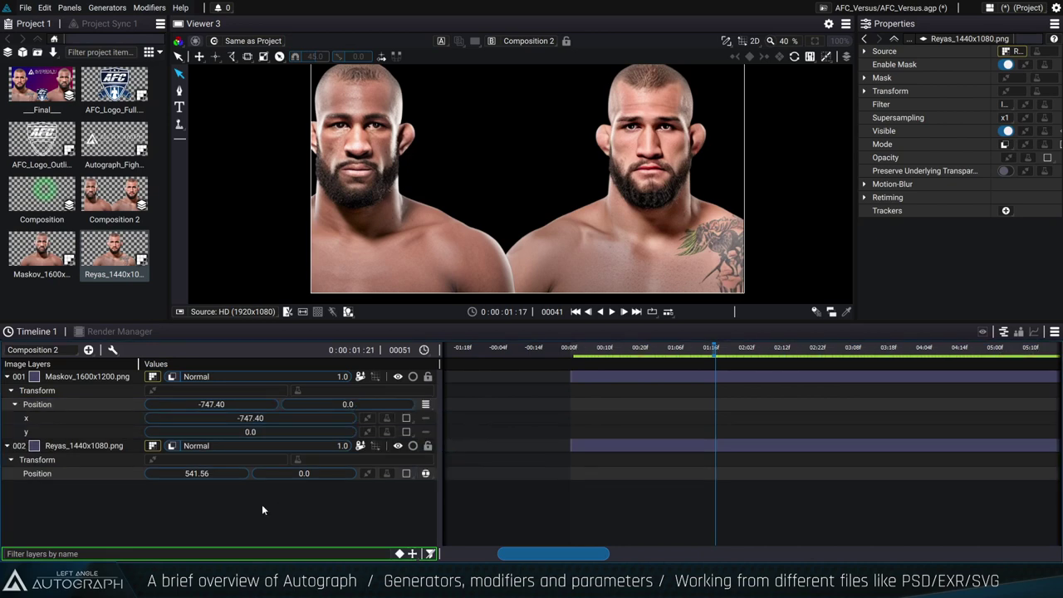
pyautogui.click(262, 417)
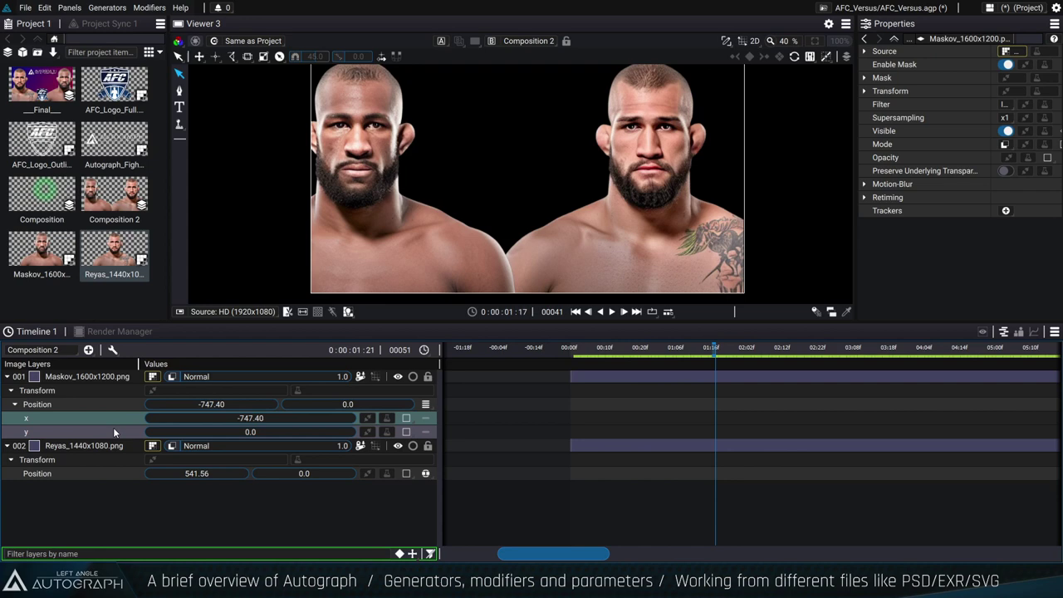
pyautogui.click(426, 403)
pyautogui.click(446, 446)
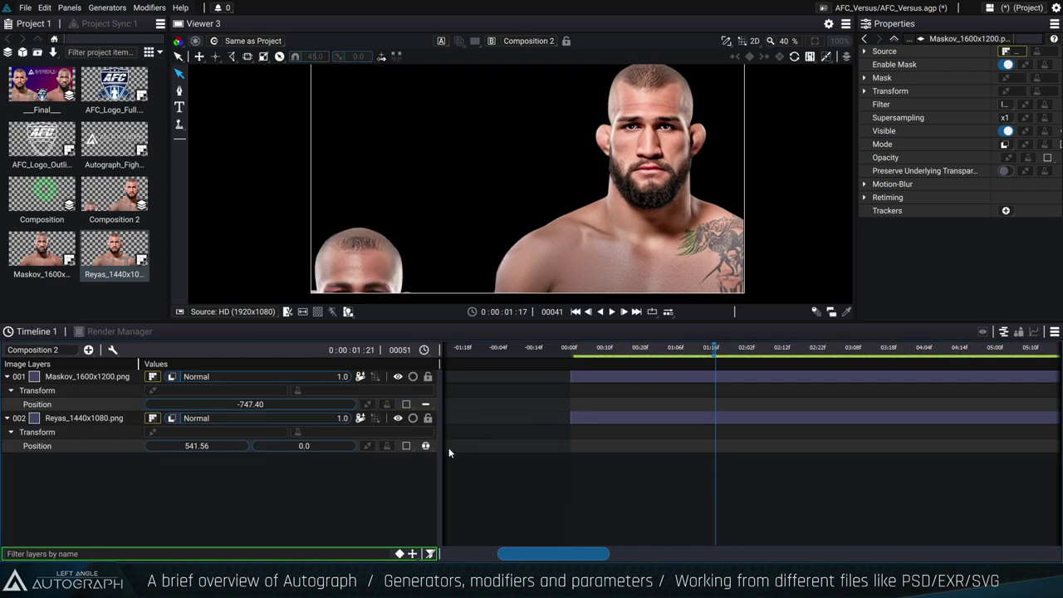
pyautogui.moveTo(251, 405)
pyautogui.mouseDown()
pyautogui.moveTo(382, 405)
pyautogui.moveTo(257, 405)
pyautogui.mouseUp()
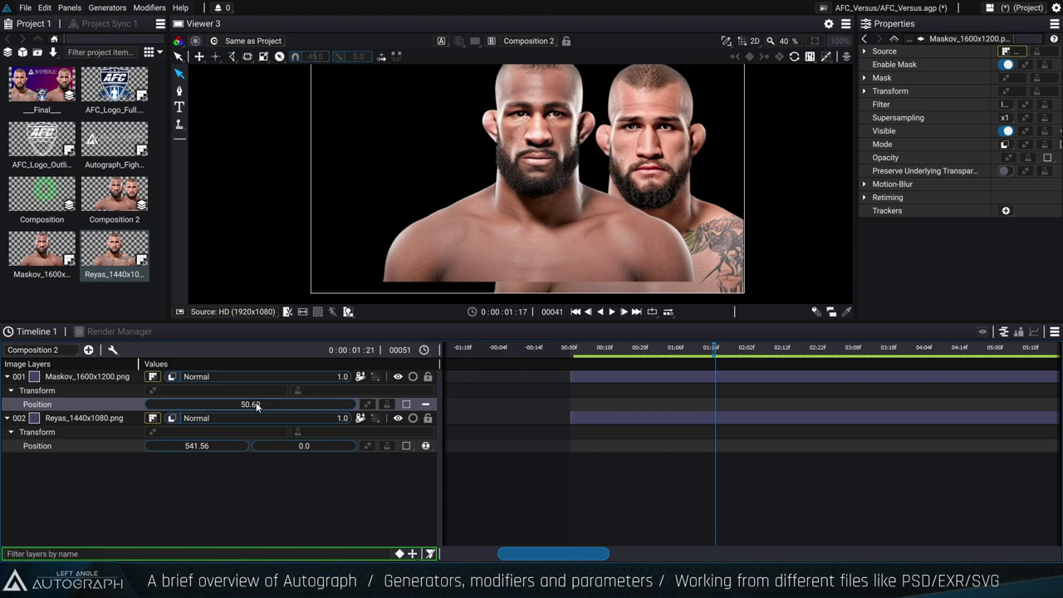
pyautogui.moveTo(256, 402)
pyautogui.mouseDown()
pyautogui.moveTo(208, 404)
pyautogui.moveTo(266, 404)
pyautogui.mouseUp()
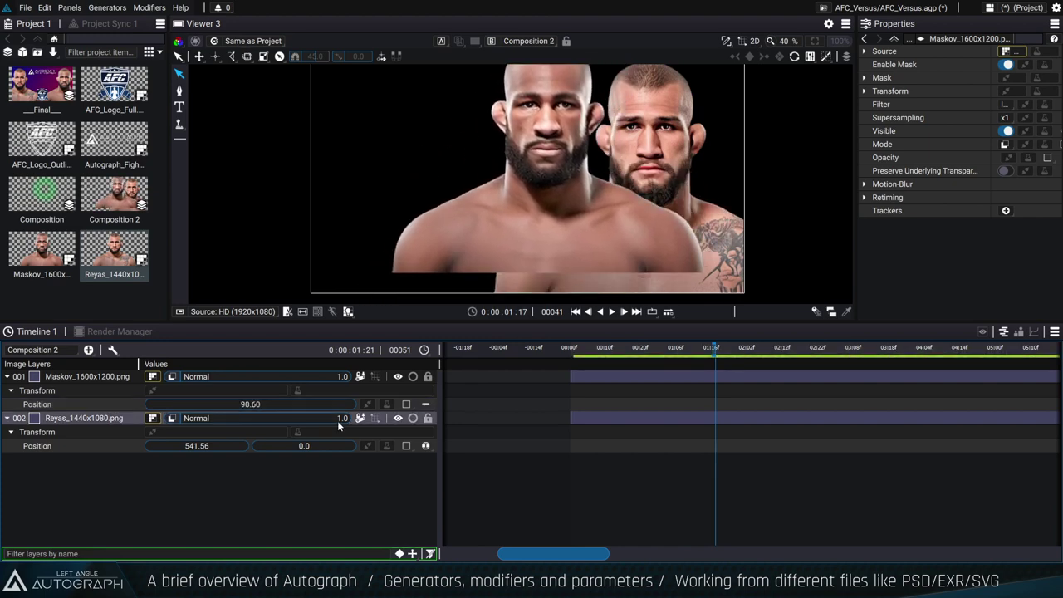
# Set the Maskov_1600x1200.png Position to Separated, and adjust its x value to -565.40 with y at 0.
pyautogui.click(425, 404)
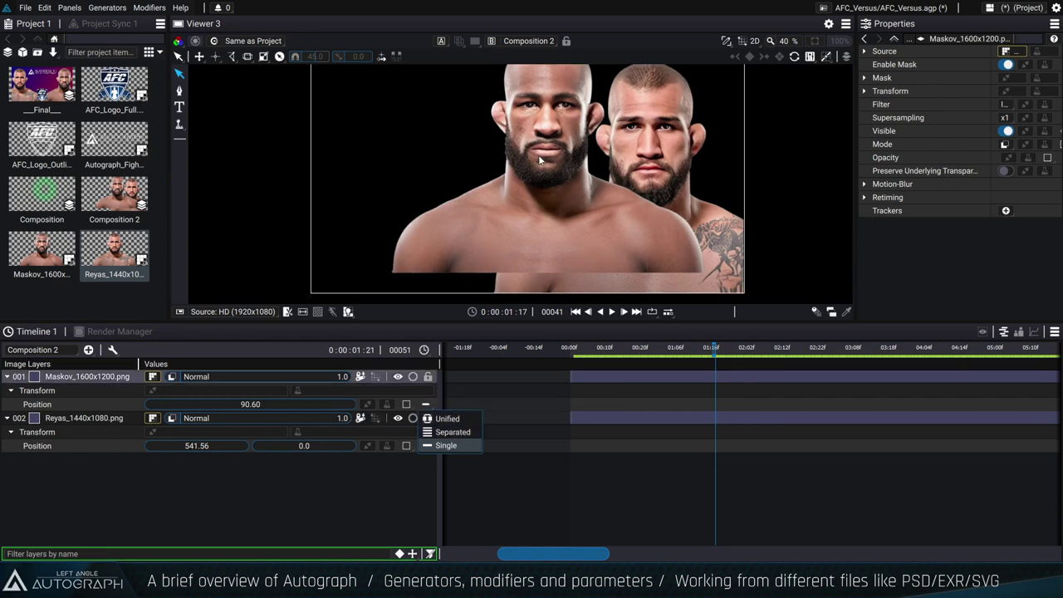
pyautogui.click(453, 432)
pyautogui.moveTo(577, 127); pyautogui.dragTo(382, 293)
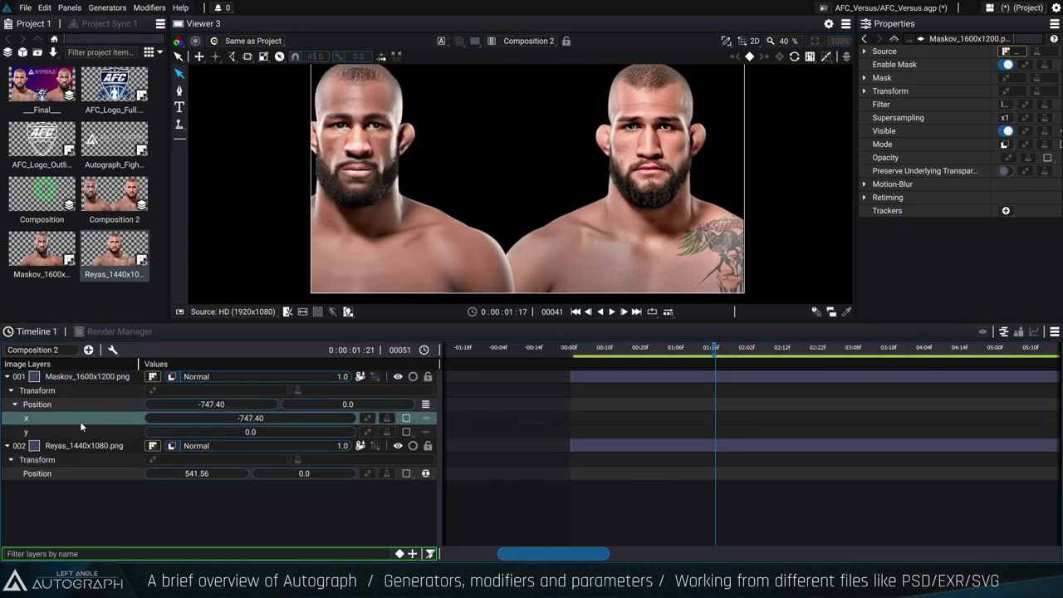
pyautogui.moveTo(282, 417); pyautogui.dragTo(357, 418)
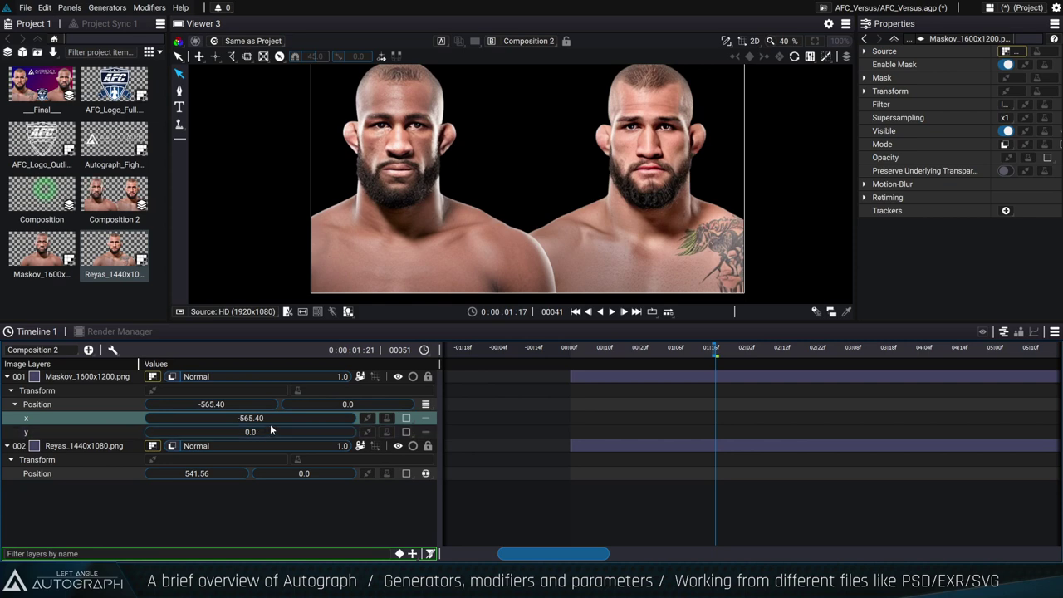
# Separate the Reyas_1440x1080.png Position into x and y, and link its x to the x position of Maskov_1600x1200.png.
pyautogui.click(425, 473)
pyautogui.click(444, 500)
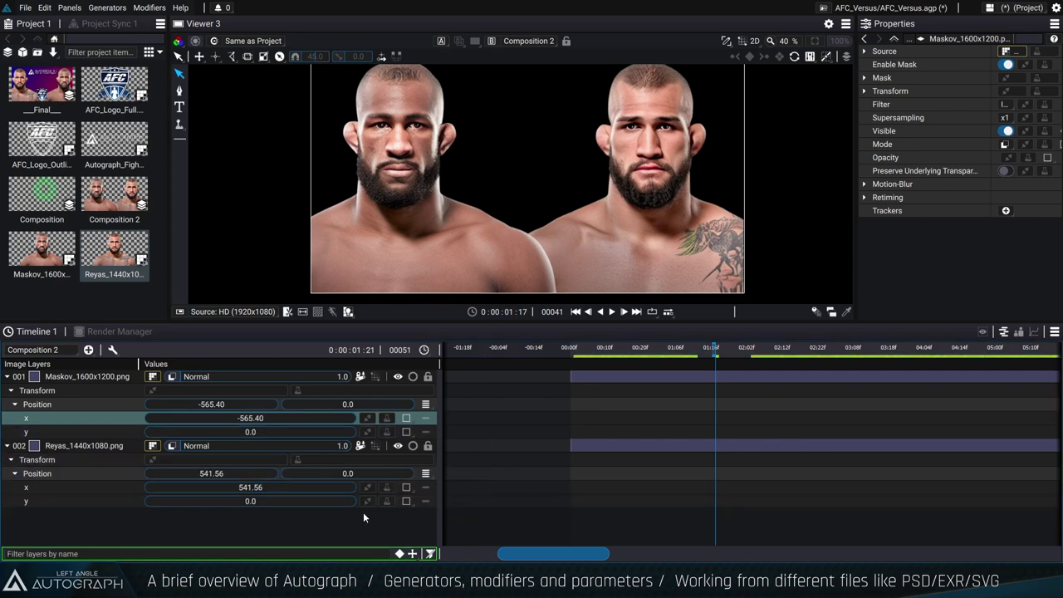
pyautogui.rightClick(368, 415)
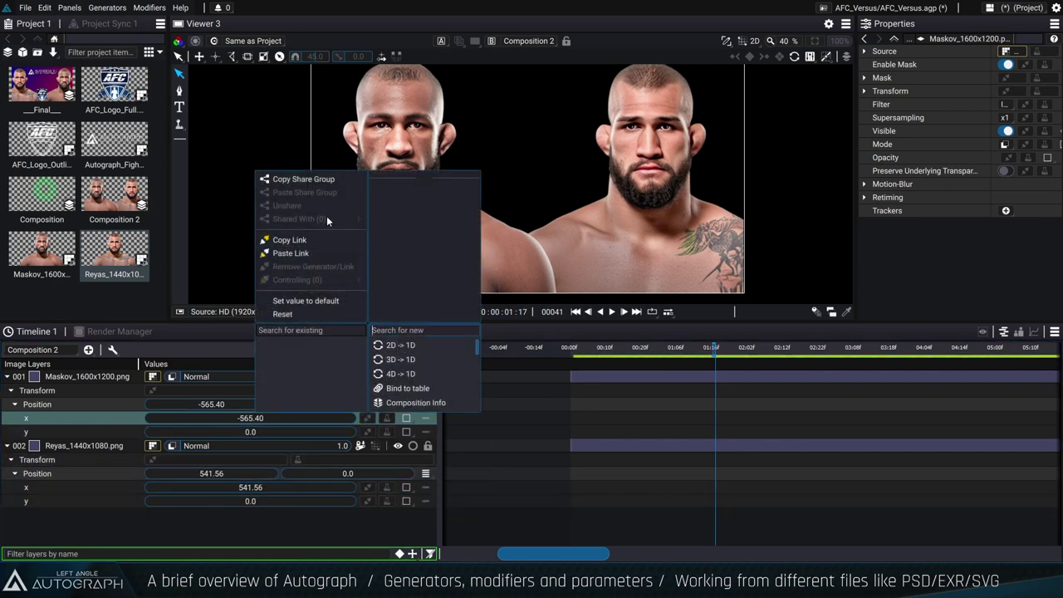
pyautogui.click(291, 239)
pyautogui.rightClick(378, 486)
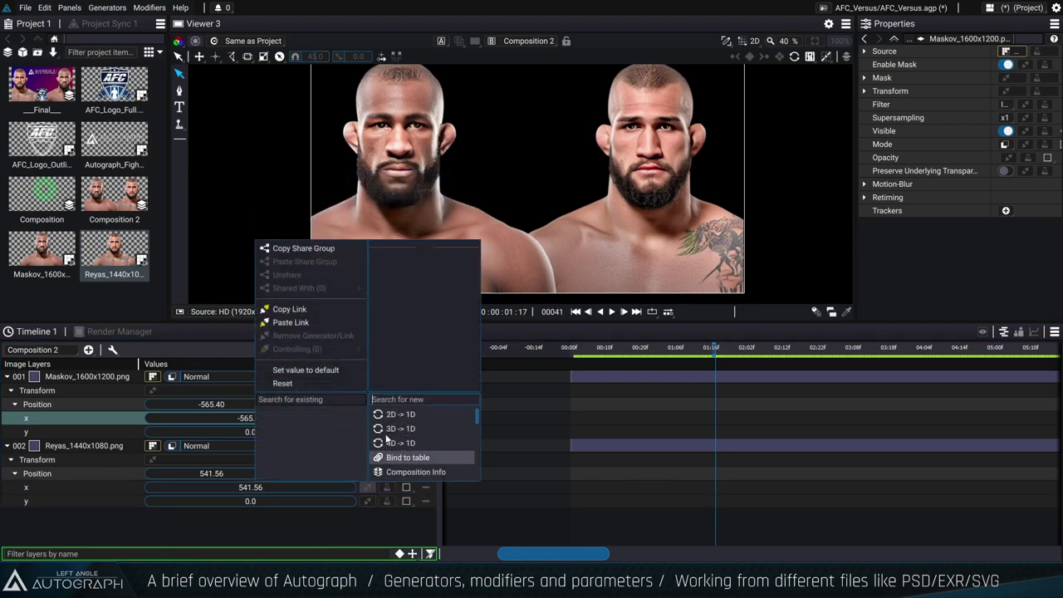
pyautogui.click(313, 324)
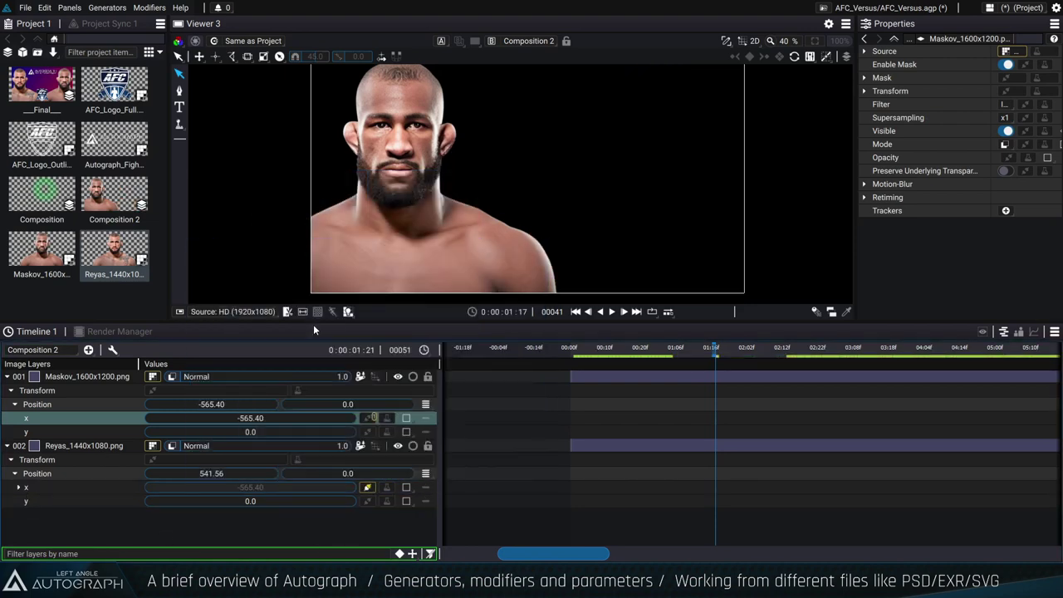
# Lower the opacity of the Maskov_1600x1200.png layer to 0.50.
pyautogui.click(71, 474)
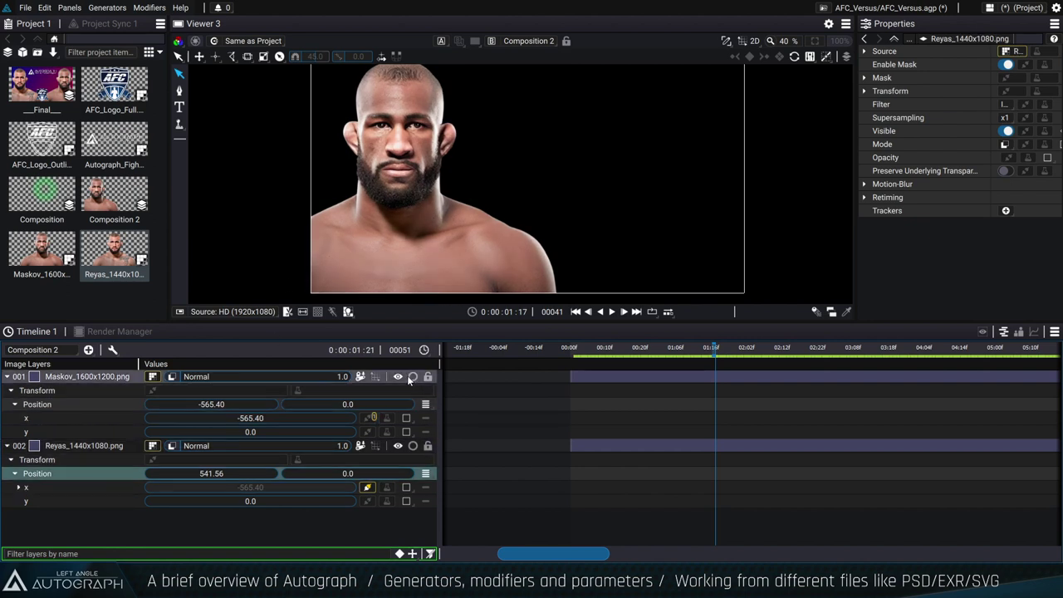
pyautogui.moveTo(303, 373); pyautogui.dragTo(274, 377)
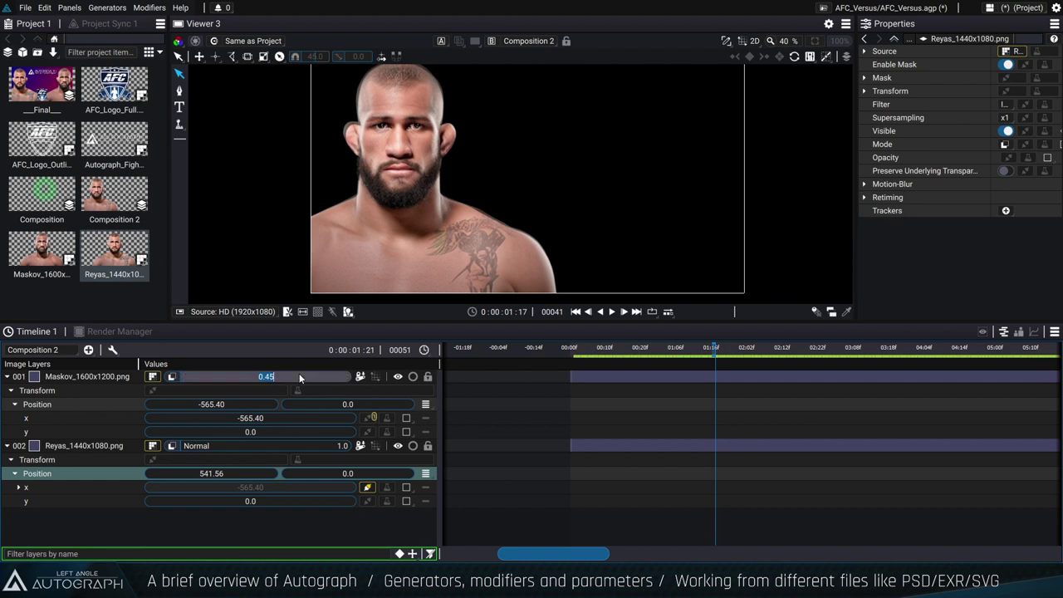
pyautogui.scroll(1, 299, 373)
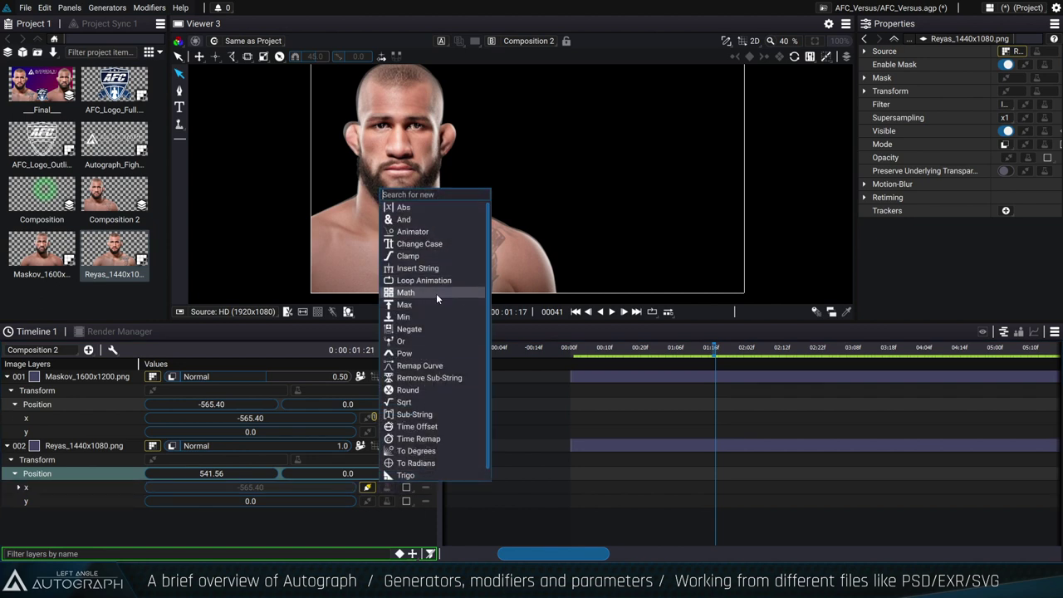
# Try a Math modifier on the linked x position of Reyas_1440x1080.png, using the Add operation with a value of 598.
pyautogui.click(436, 294)
pyautogui.scroll(-2, 249, 477)
pyautogui.moveTo(237, 498); pyautogui.dragTo(357, 497)
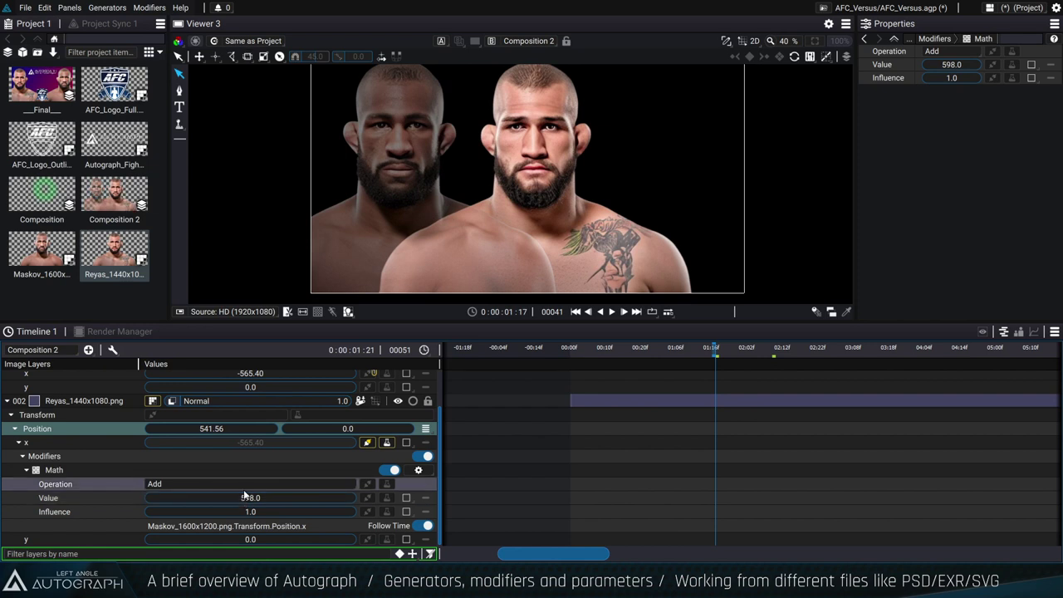
pyautogui.scroll(2, 245, 489)
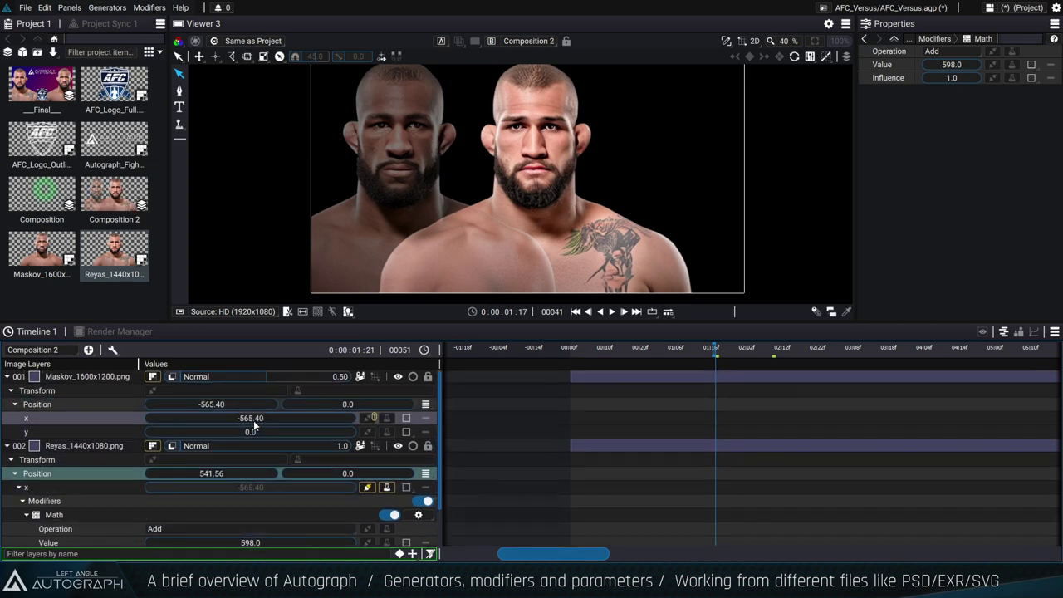
pyautogui.moveTo(250, 421)
pyautogui.mouseDown()
pyautogui.moveTo(162, 421)
pyautogui.moveTo(250, 421)
pyautogui.mouseUp()
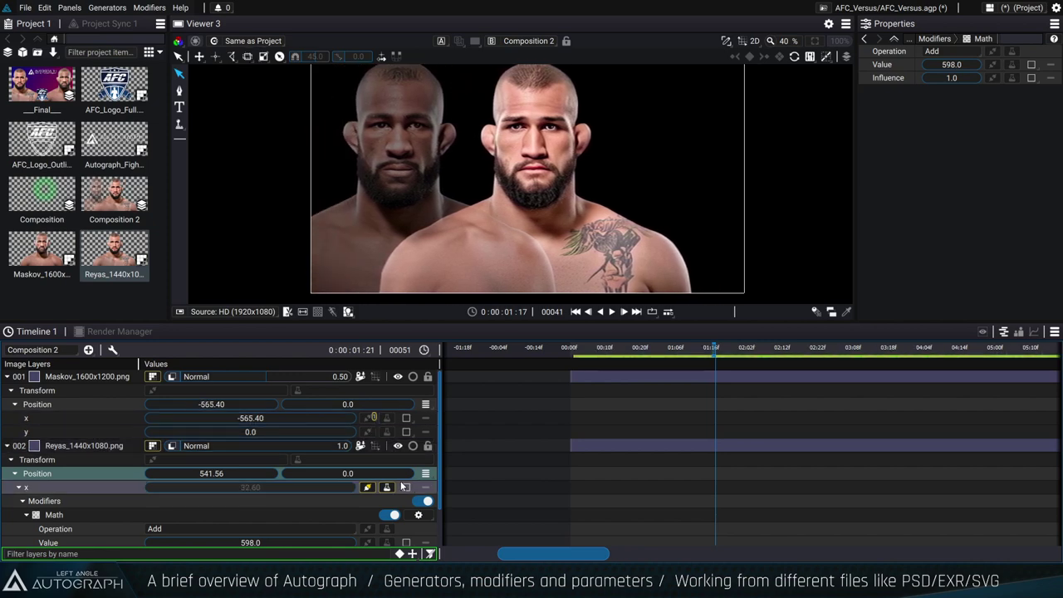
pyautogui.scroll(-2, 316, 451)
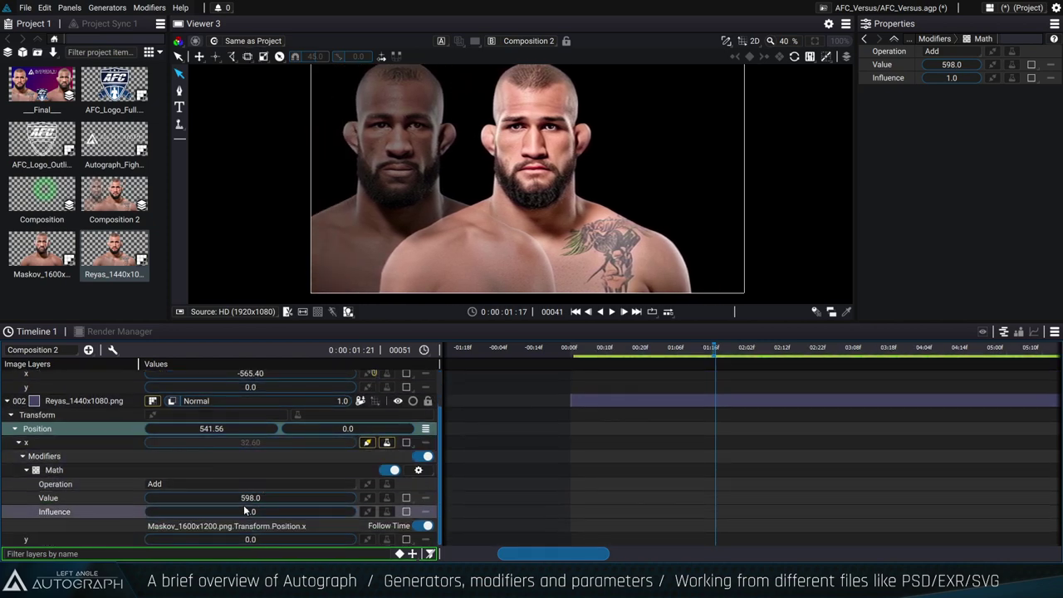
pyautogui.scroll(2, 273, 471)
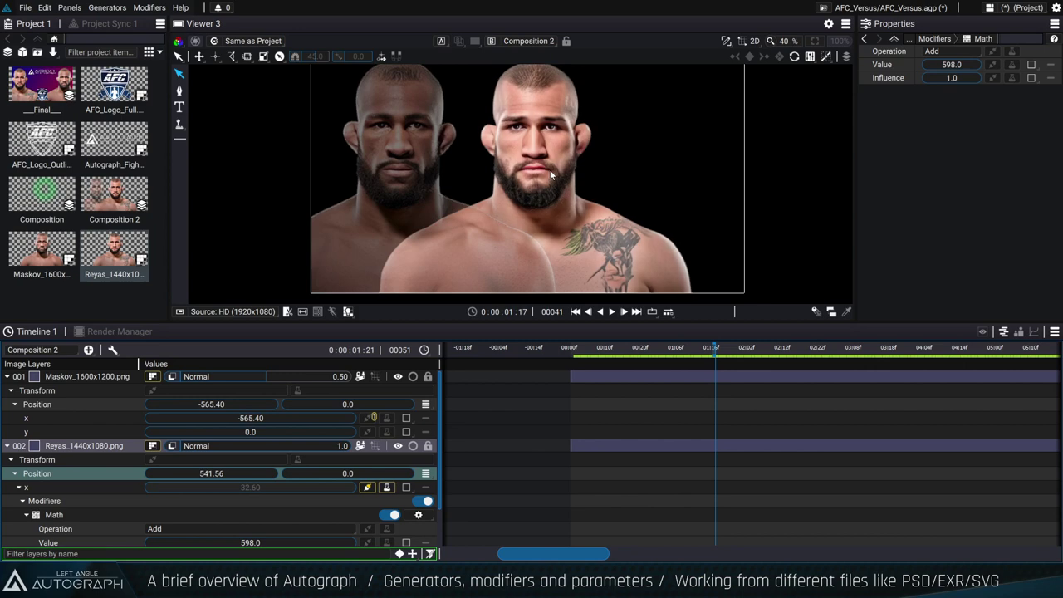
# Make the viewer taller, and restore the Maskov_1600x1200.png layer's opacity to 1.0.
pyautogui.moveTo(570, 323); pyautogui.dragTo(572, 351)
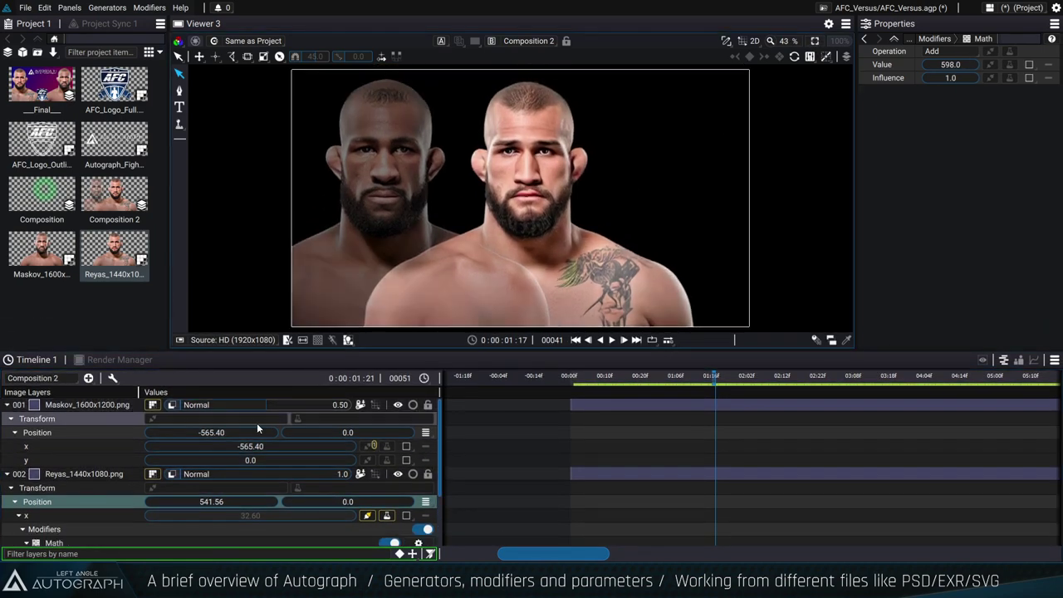
pyautogui.moveTo(299, 405); pyautogui.dragTo(357, 405)
# Try the Multiply operation with a value of -1 in the Math modifier on the Reyas_1440x1080.png x position.
pyautogui.scroll(-3, 194, 470)
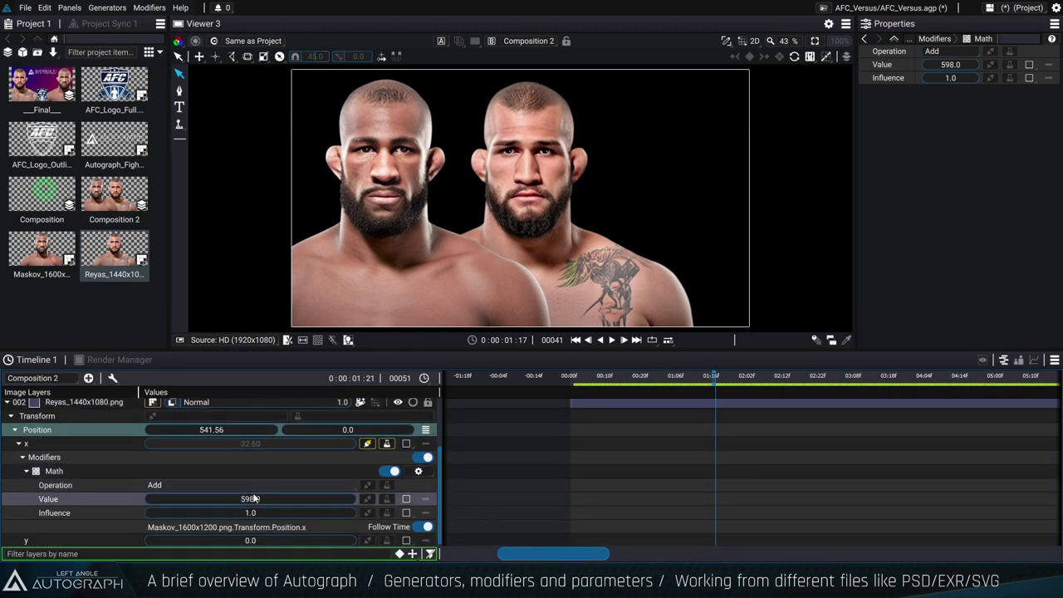
pyautogui.click(221, 485)
pyautogui.click(176, 430)
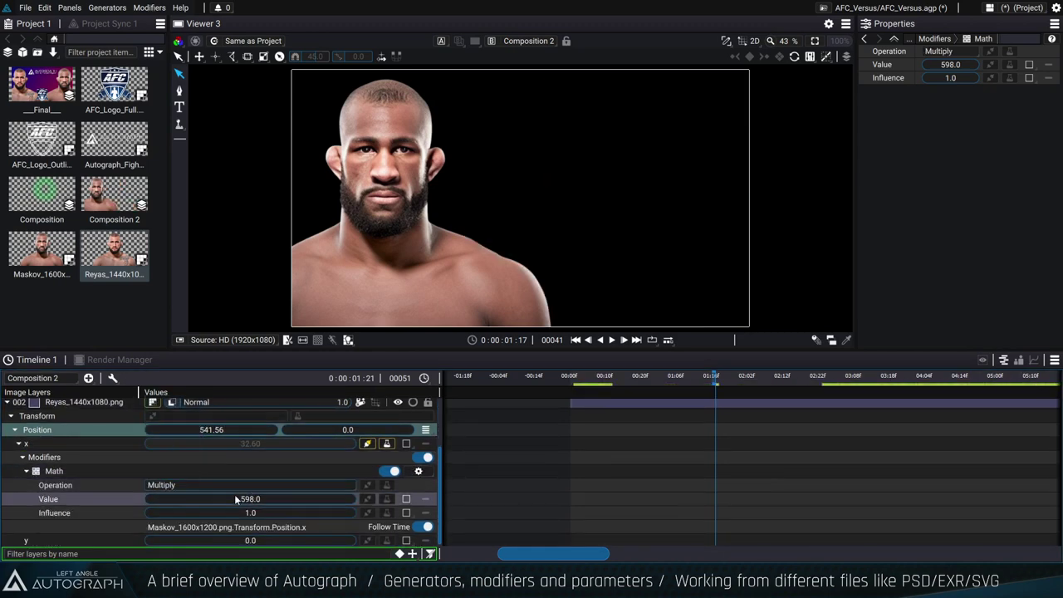
pyautogui.click(238, 498)
pyautogui.write('-1')
pyautogui.press('Return')
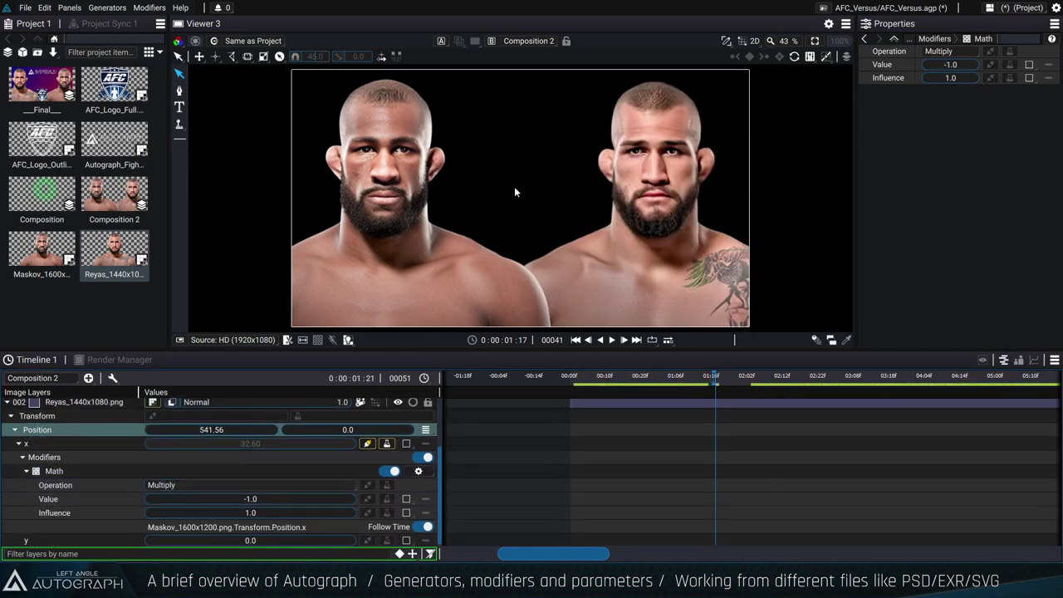
# Collapse both layers, and move Maskov_1600x1200.png in the viewer to an x position of about -525.95.
pyautogui.scroll(3, 85, 486)
pyautogui.click(75, 405)
pyautogui.moveTo(411, 197); pyautogui.dragTo(437, 233)
pyautogui.click(6, 479)
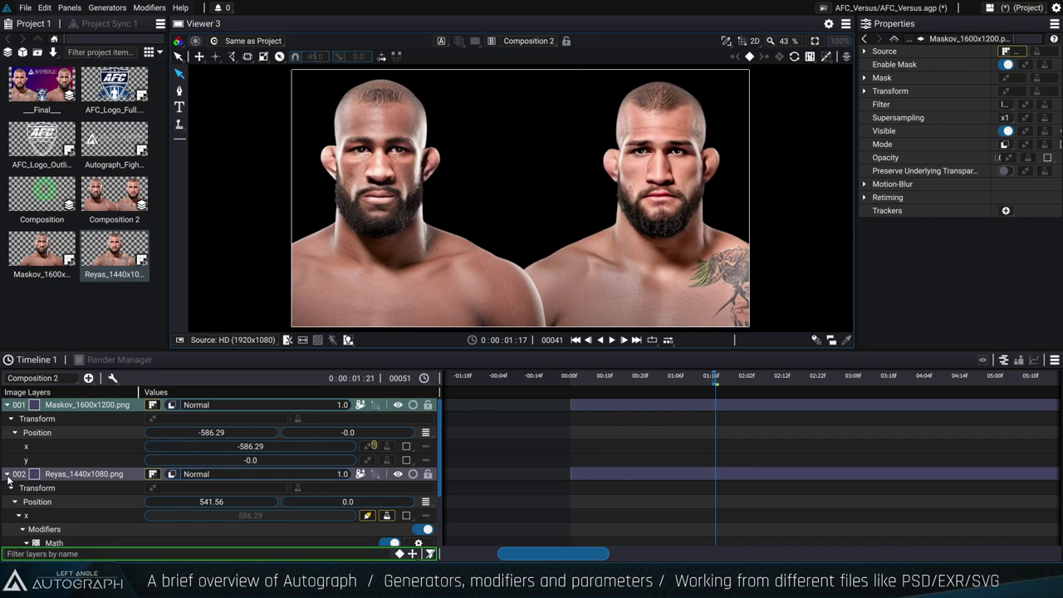
pyautogui.click(7, 475)
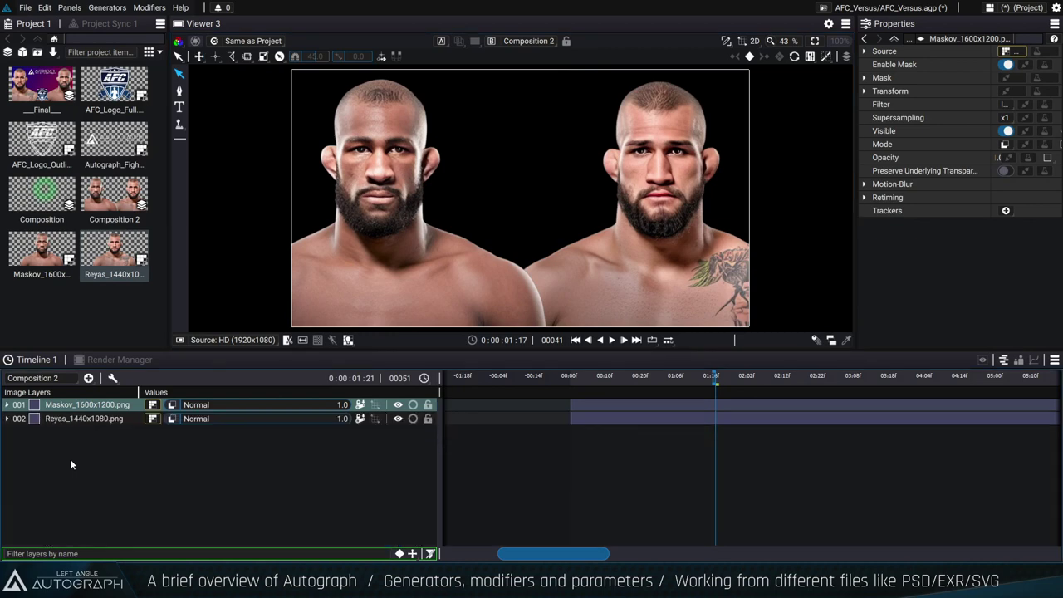
pyautogui.click(78, 419)
pyautogui.click(104, 407)
pyautogui.moveTo(434, 206)
pyautogui.mouseDown()
pyautogui.moveTo(387, 200)
pyautogui.moveTo(401, 197)
pyautogui.moveTo(423, 218)
pyautogui.mouseUp()
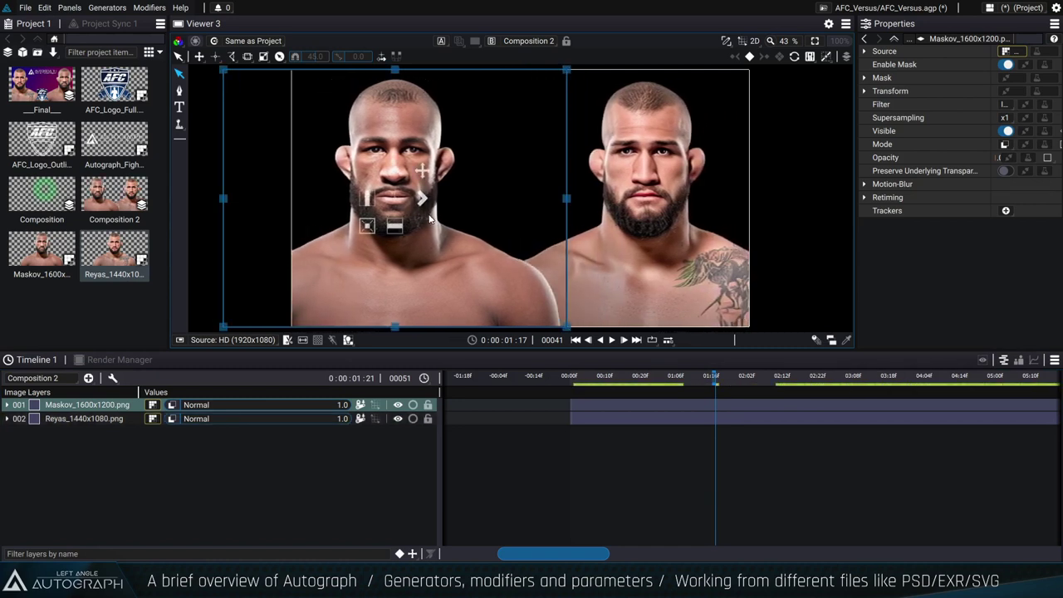
# Expand the Maskov_1600x1200.png parameters, including its source, and examine which parameter its x position controls.
pyautogui.press('p')
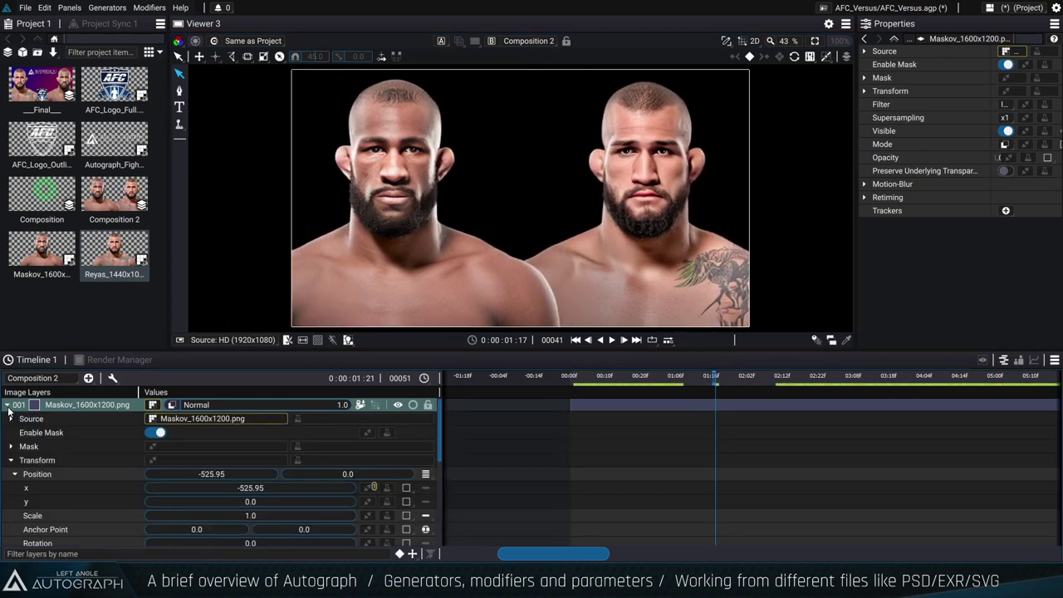
pyautogui.moveTo(250, 501); pyautogui.dragTo(375, 502)
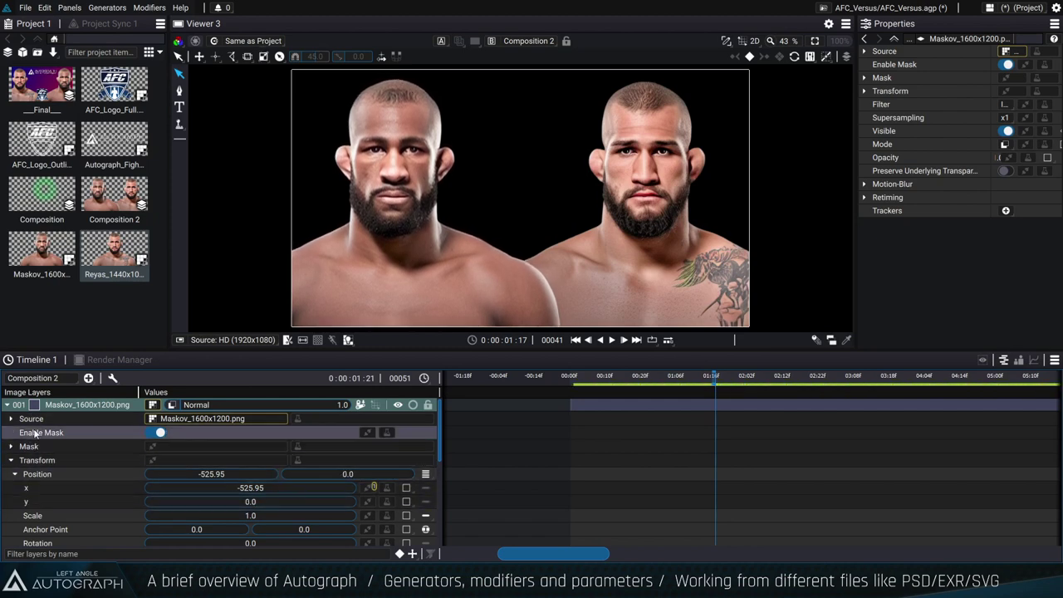
pyautogui.click(11, 418)
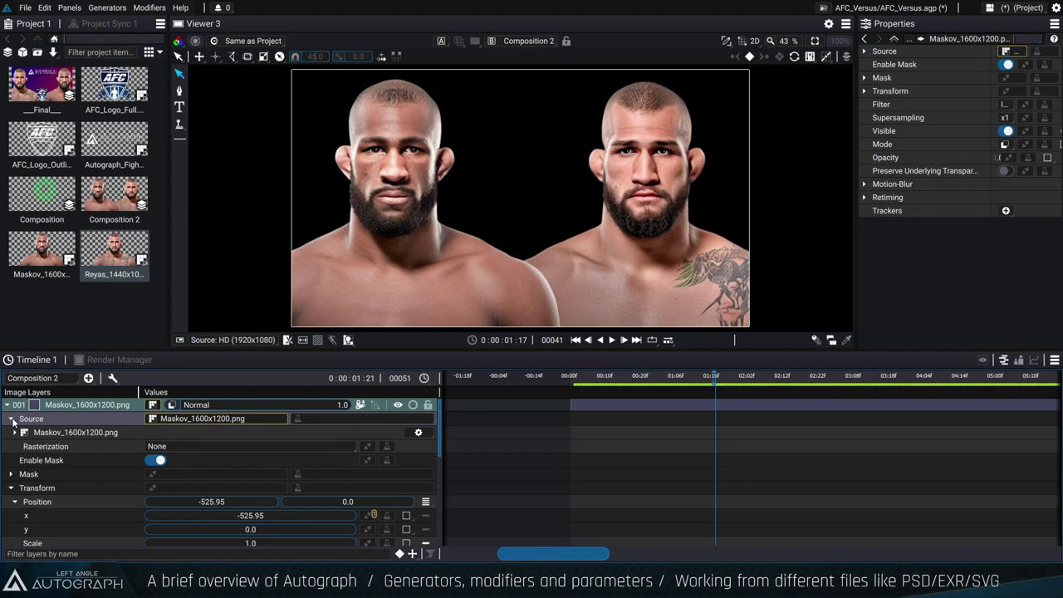
pyautogui.scroll(-3, 361, 492)
pyautogui.rightClick(368, 443)
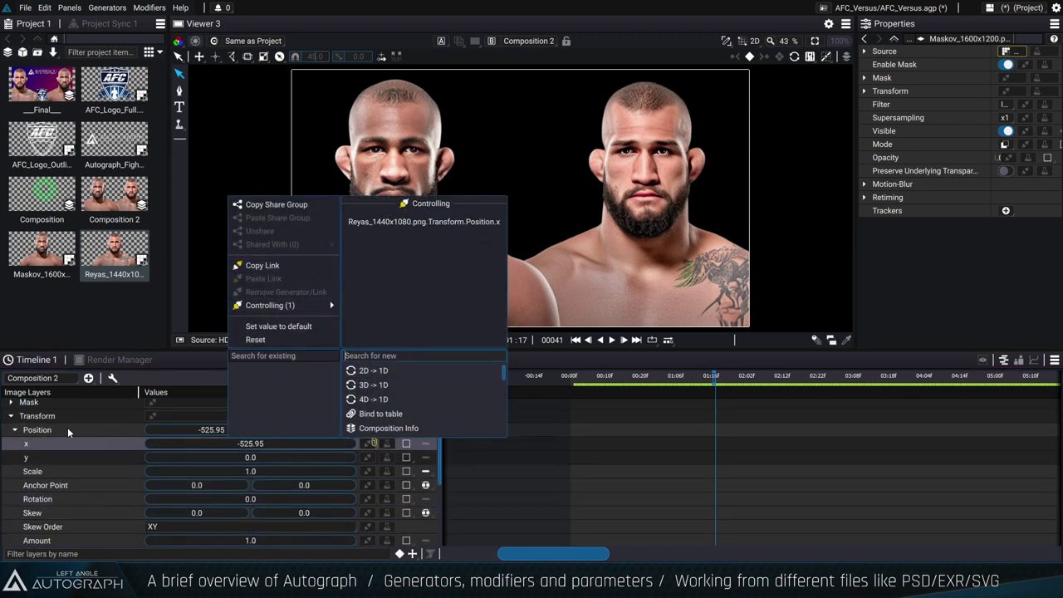
pyautogui.click(15, 432)
pyautogui.scroll(2, 19, 415)
pyautogui.scroll(1, 19, 415)
pyautogui.click(15, 405)
# Reveal only the modified parameters of both layers, and delete the modifiers from the Reyas_1440x1080.png x position.
pyautogui.click(83, 418)
pyautogui.keyDown('shift'); pyautogui.click(83, 406); pyautogui.keyUp('shift')
pyautogui.press('u')
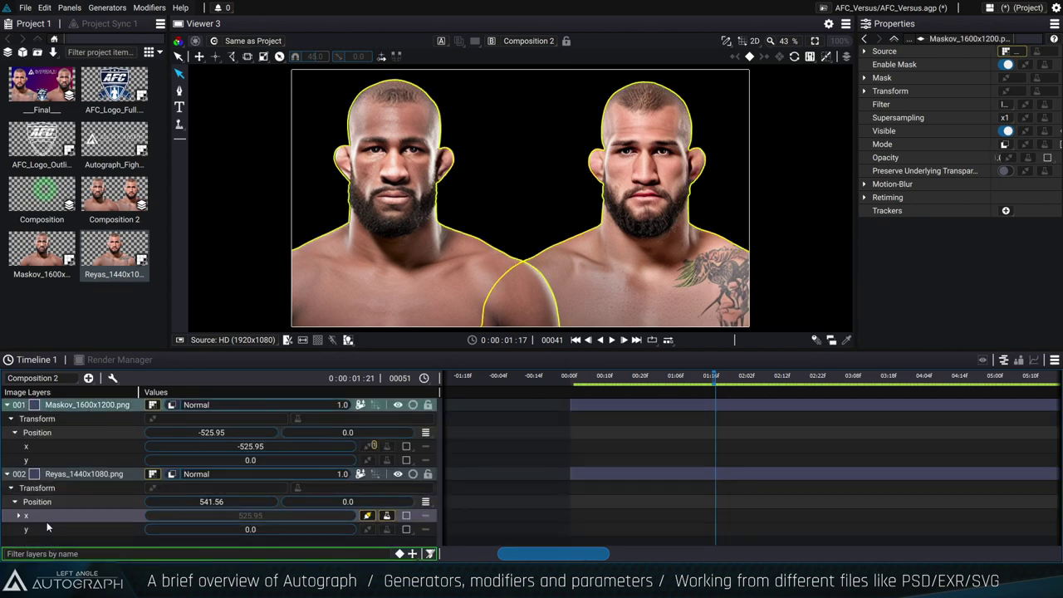
pyautogui.click(18, 515)
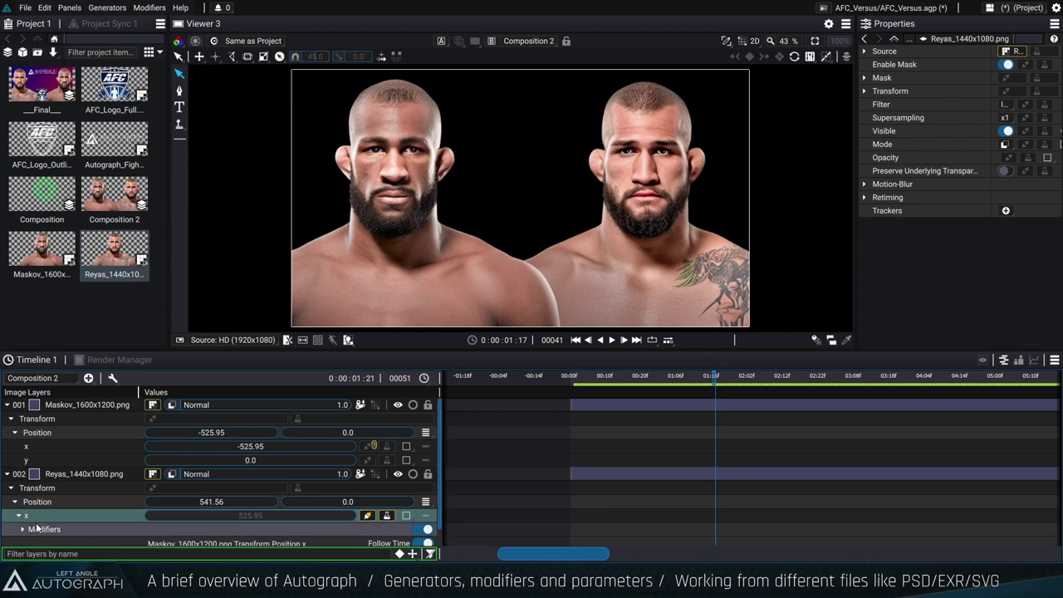
pyautogui.click(41, 529)
pyautogui.press('Delete')
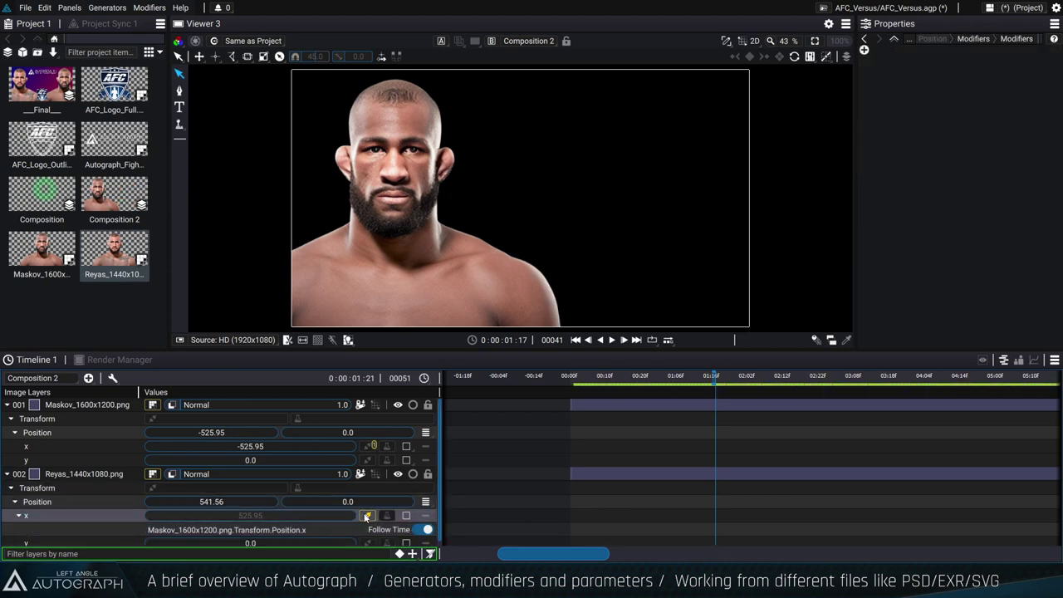
# Remove the link from the Reyas_1440x1080.png x position, and collapse both layers.
pyautogui.click(367, 515)
pyautogui.click(250, 349)
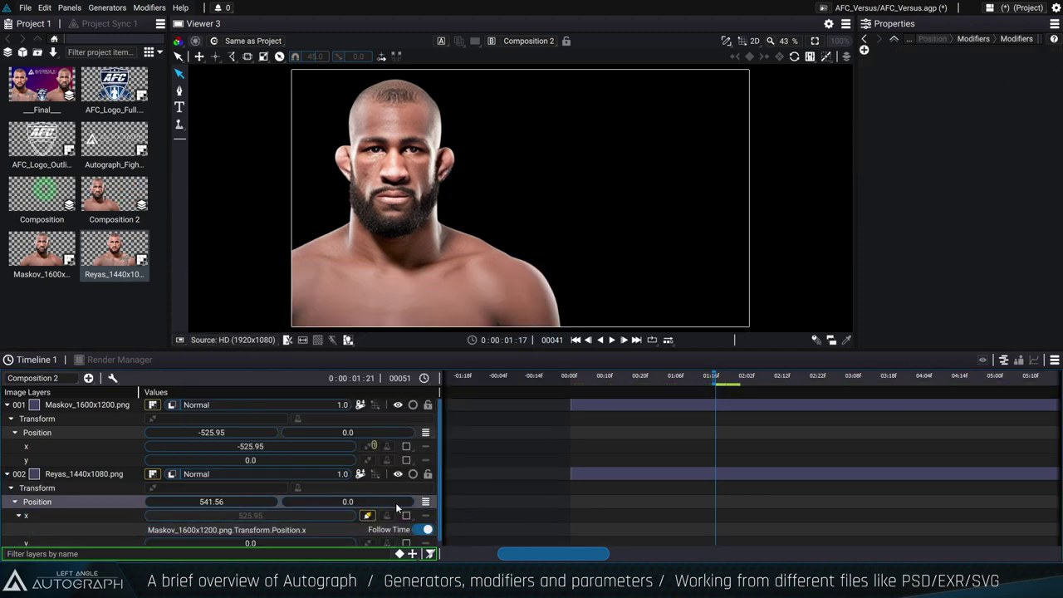
pyautogui.click(247, 349)
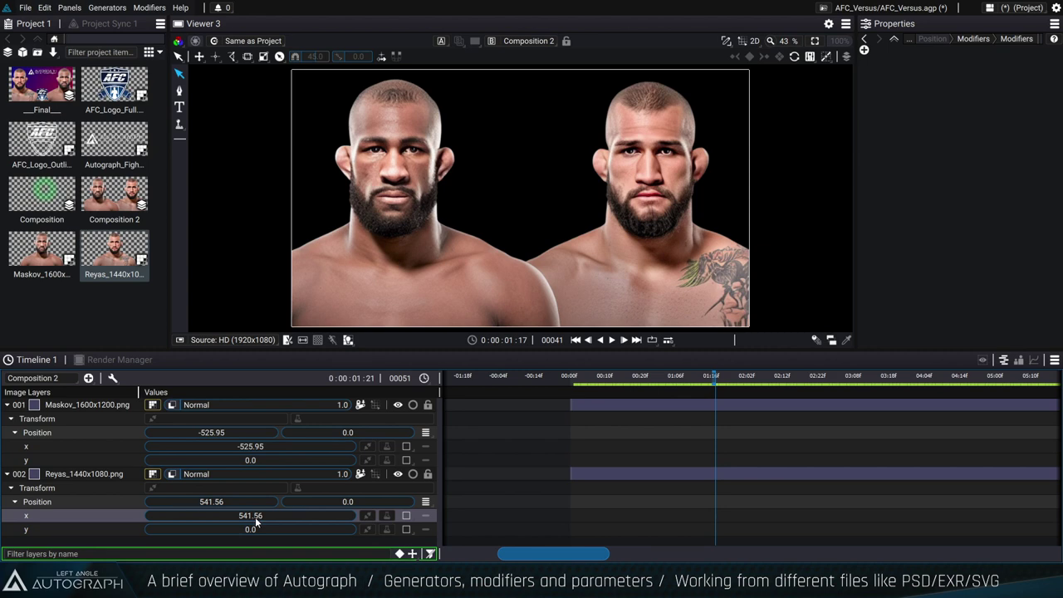
pyautogui.click(7, 473)
pyautogui.click(7, 404)
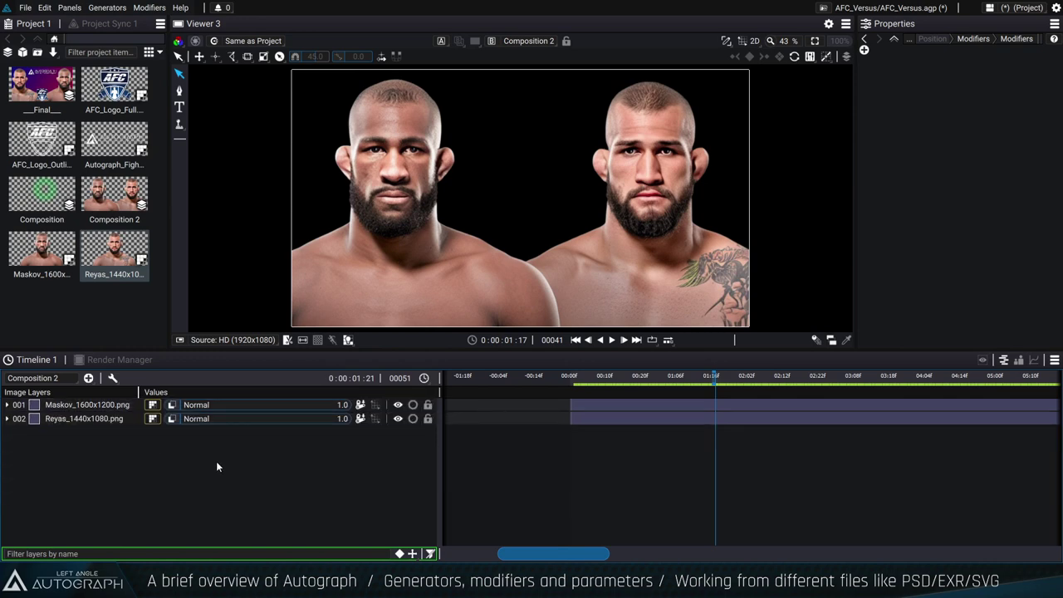
pyautogui.click(56, 419)
pyautogui.click(66, 406)
pyautogui.keyDown('ctrl'); pyautogui.click(75, 420); pyautogui.keyUp('ctrl')
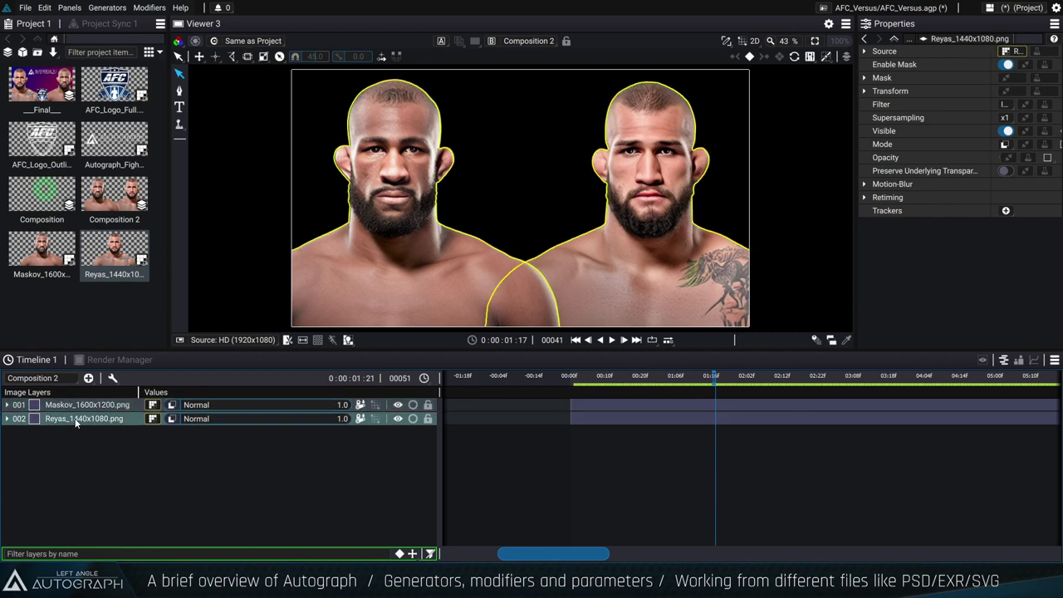
pyautogui.click(112, 432)
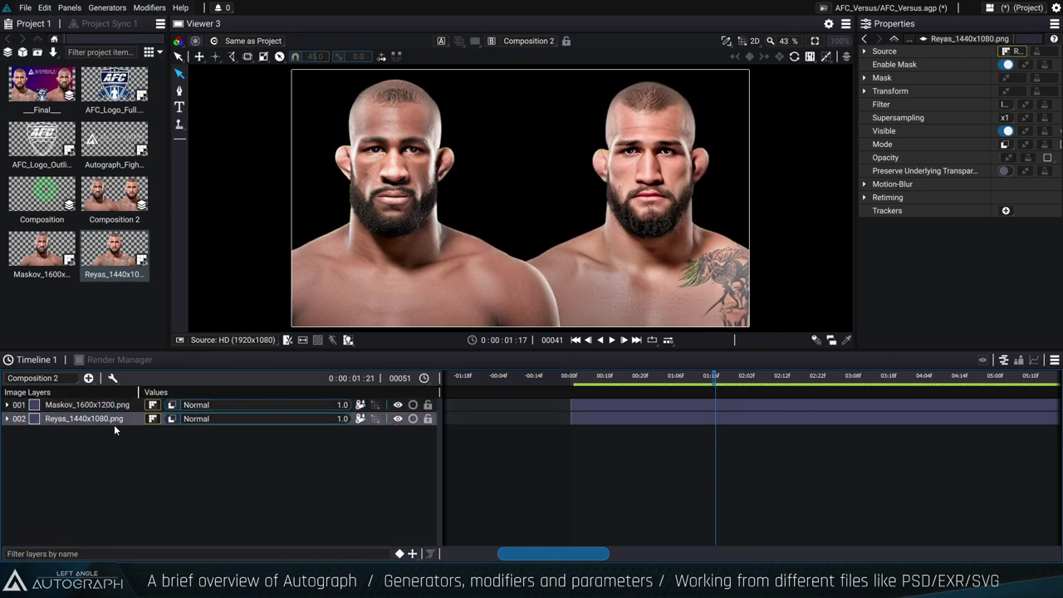
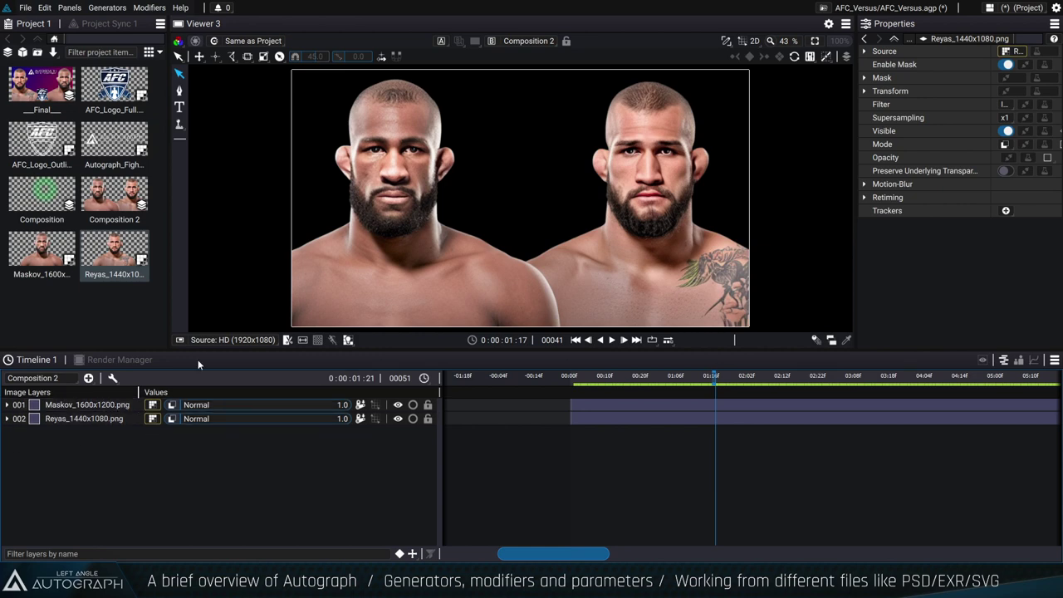
# Add a Bilateral Blur modifier to the source of the Maskov_1600x1200.png layer.
pyautogui.click(388, 218)
pyautogui.click(6, 405)
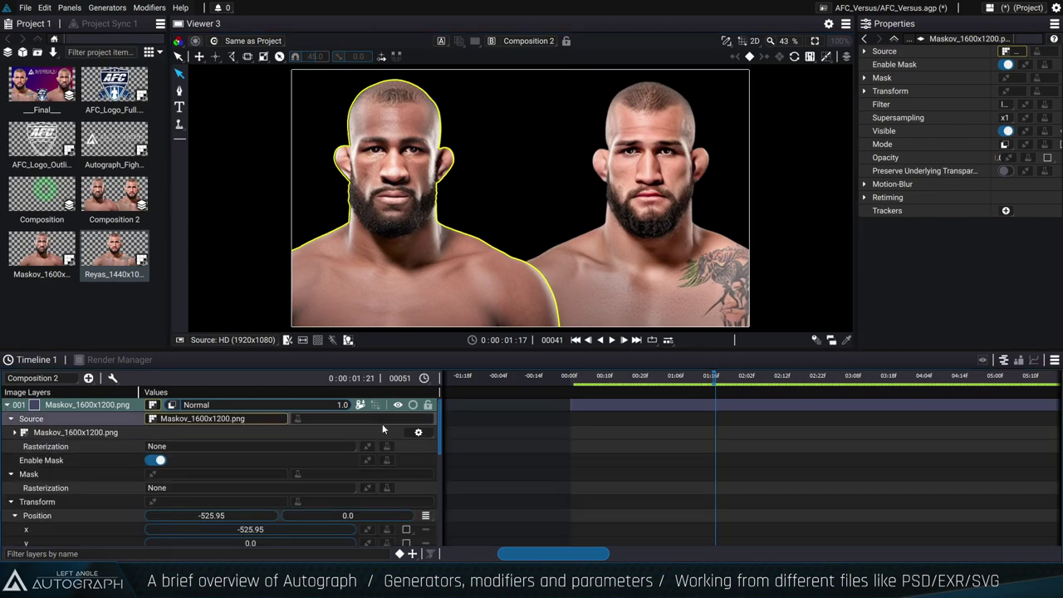
pyautogui.rightClick(357, 413)
pyautogui.write('blur')
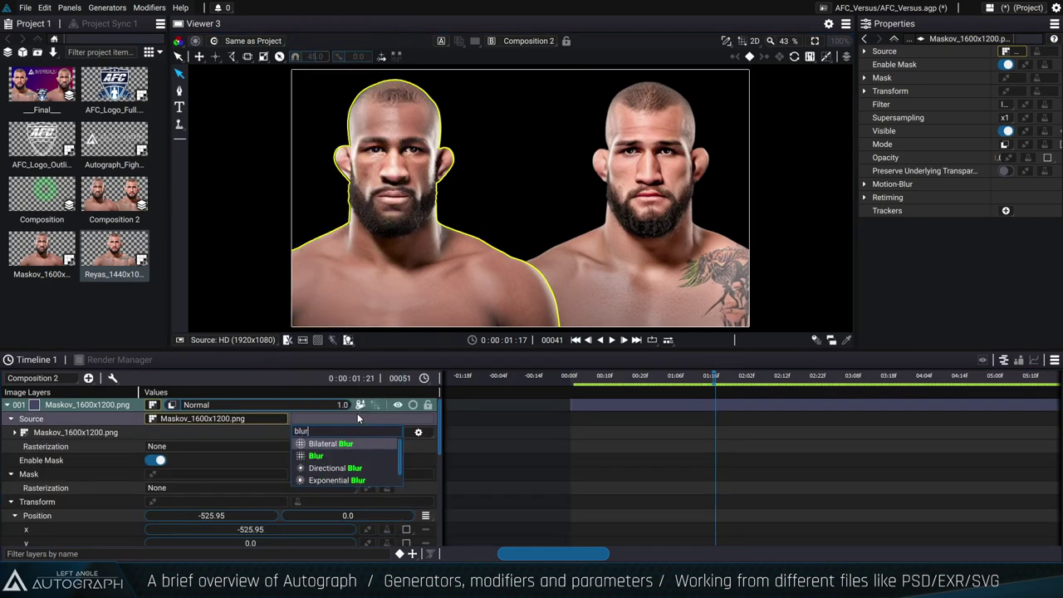
pyautogui.press('Return')
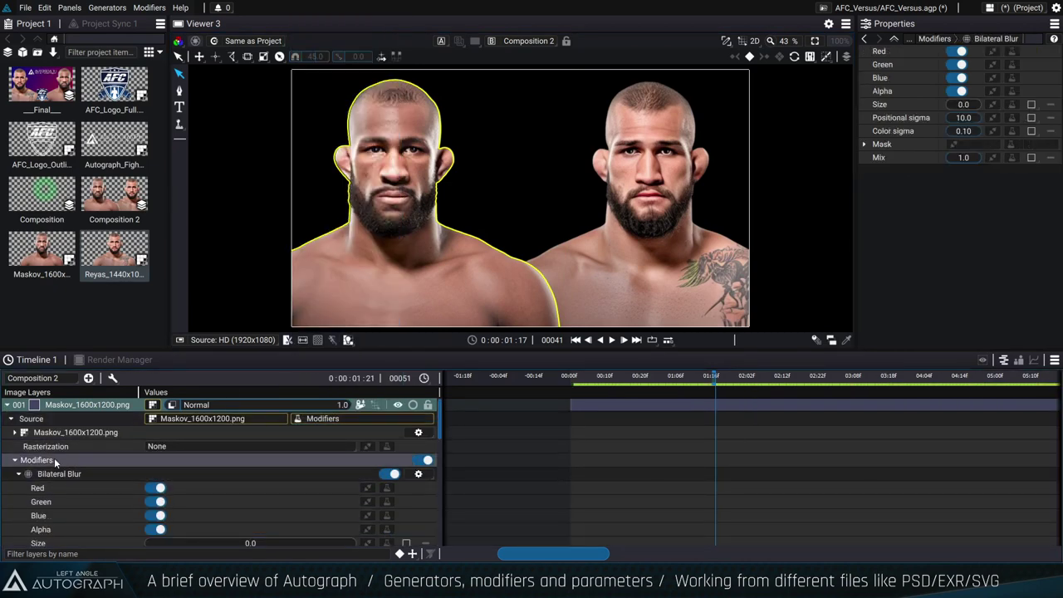
# Widen the properties area, and expand the Maskov_1600x1200.png layer's source and modifiers there down to Bilateral Blur.
pyautogui.moveTo(856, 120); pyautogui.dragTo(677, 119)
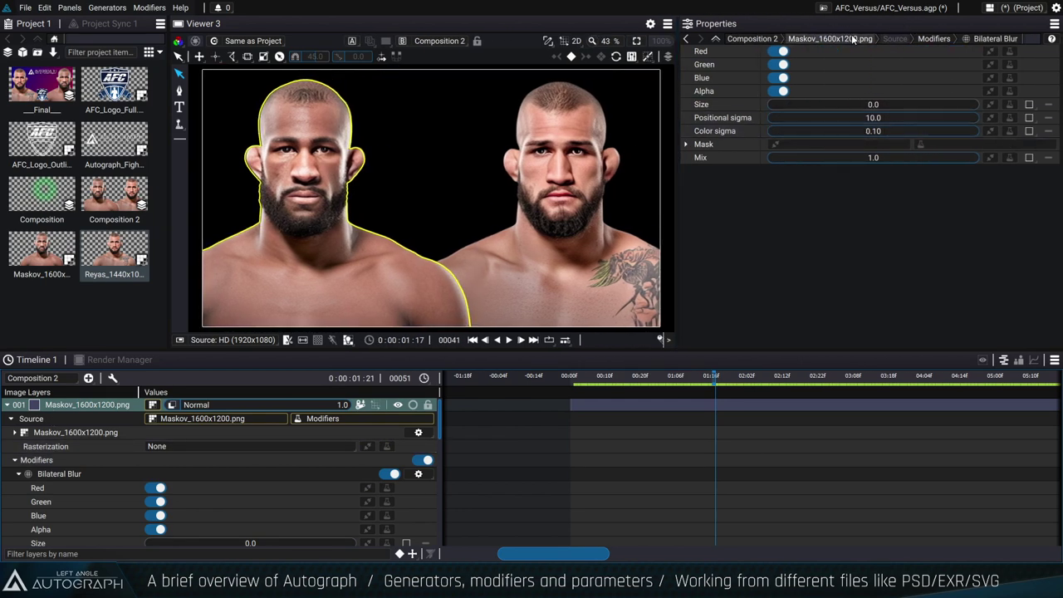
pyautogui.click(799, 38)
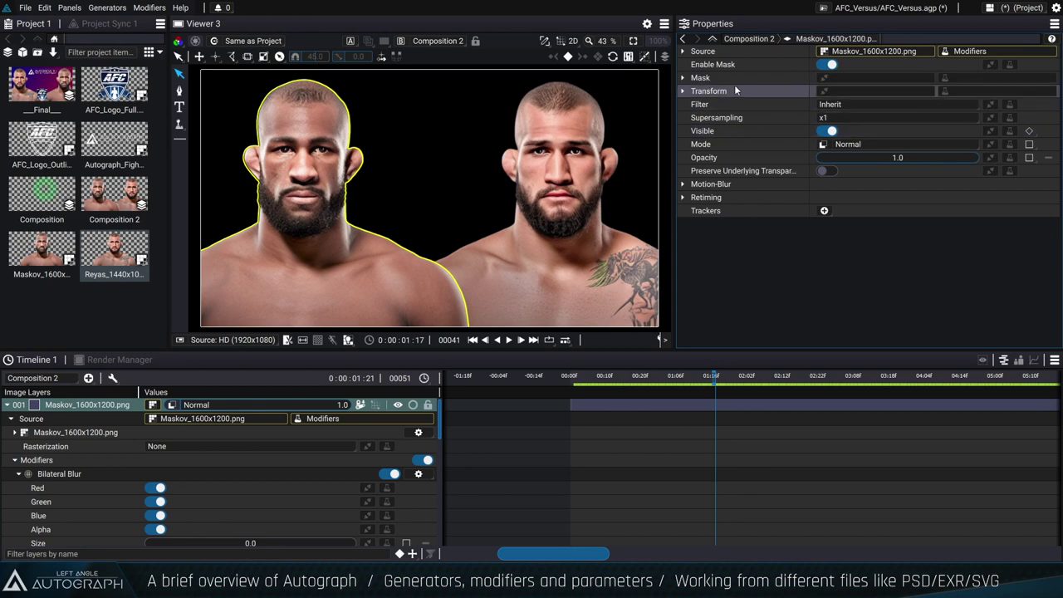
pyautogui.click(683, 52)
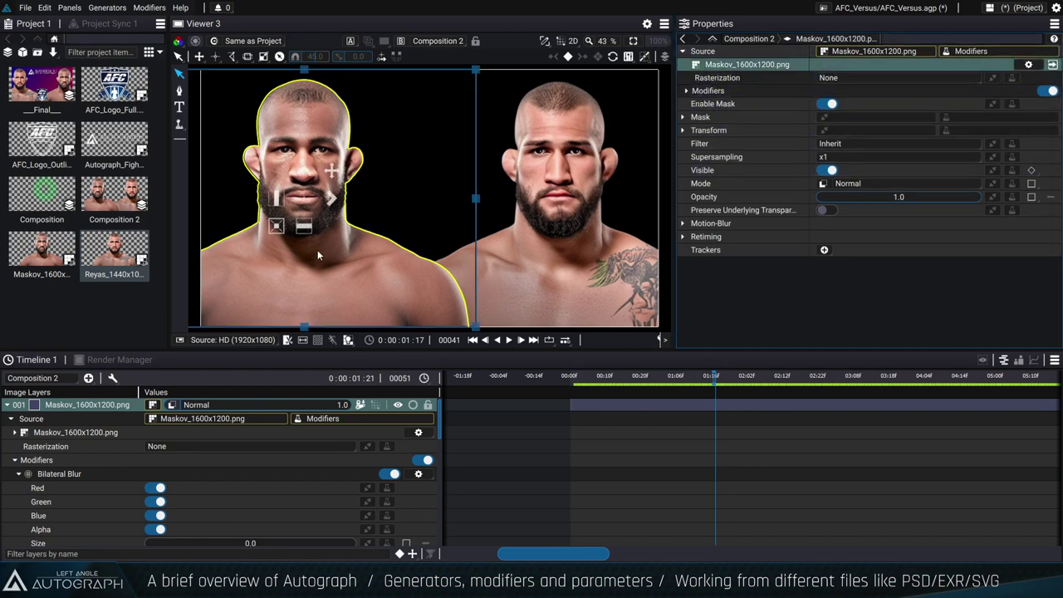
pyautogui.click(686, 91)
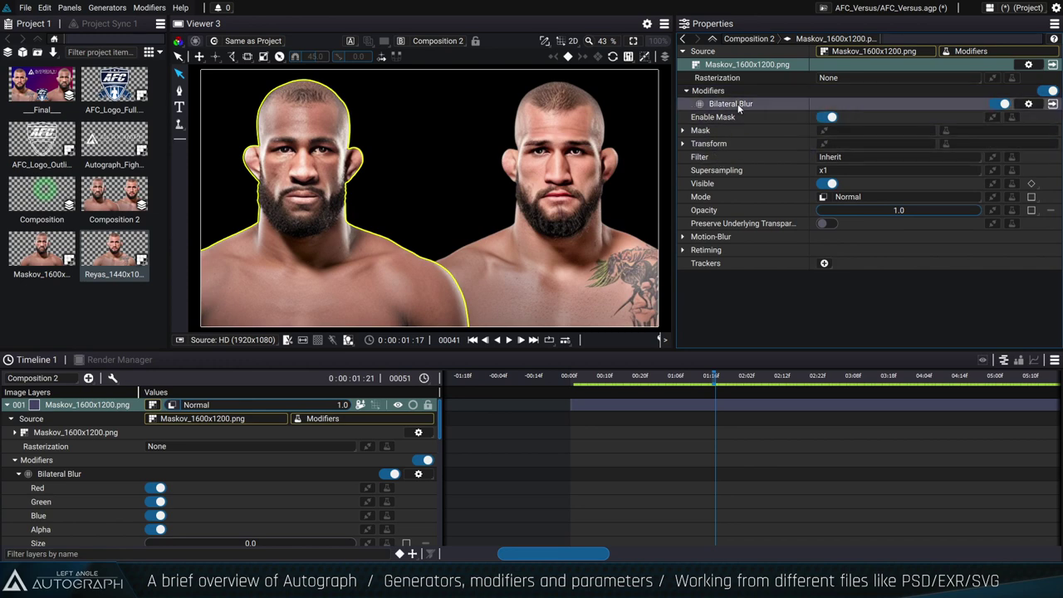
# Delete the Bilateral Blur modifier from the source of the Maskov_1600x1200.png layer, and add a Blur modifier in its place.
pyautogui.click(48, 475)
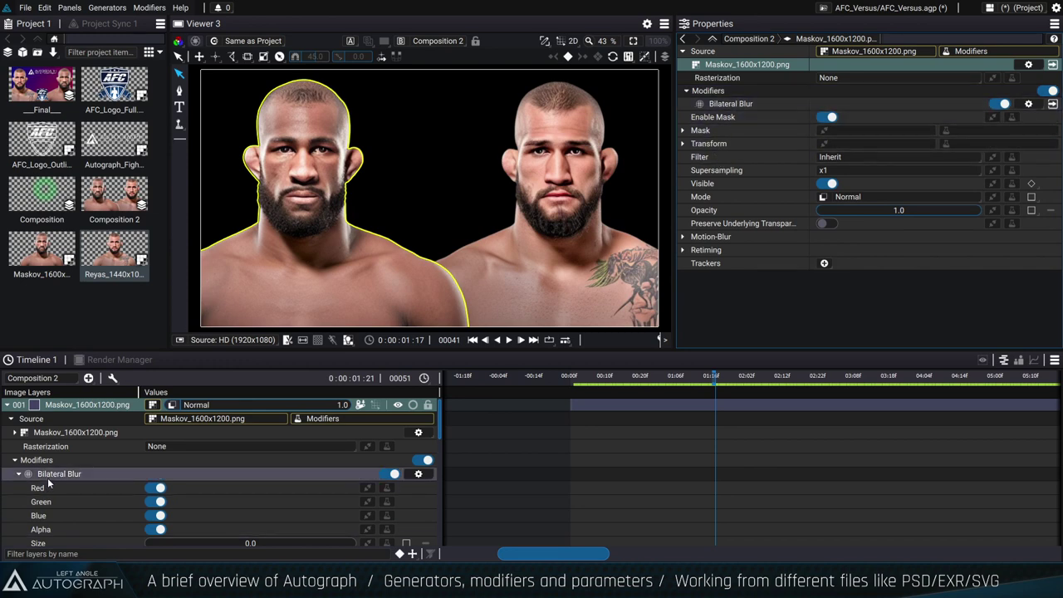
pyautogui.press('Delete')
pyautogui.click(316, 417)
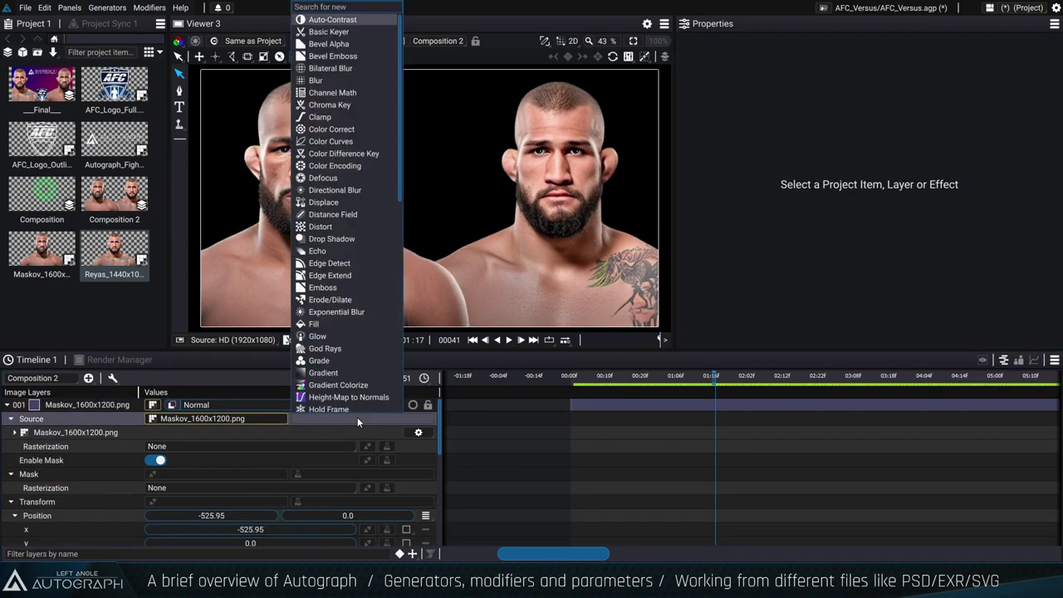
pyautogui.write('blur')
pyautogui.press('Return')
# Raise the Size of the Maskov_1600x1200.png layer's Blur modifier to 110, and increase it further to 290.
pyautogui.doubleClick(893, 104)
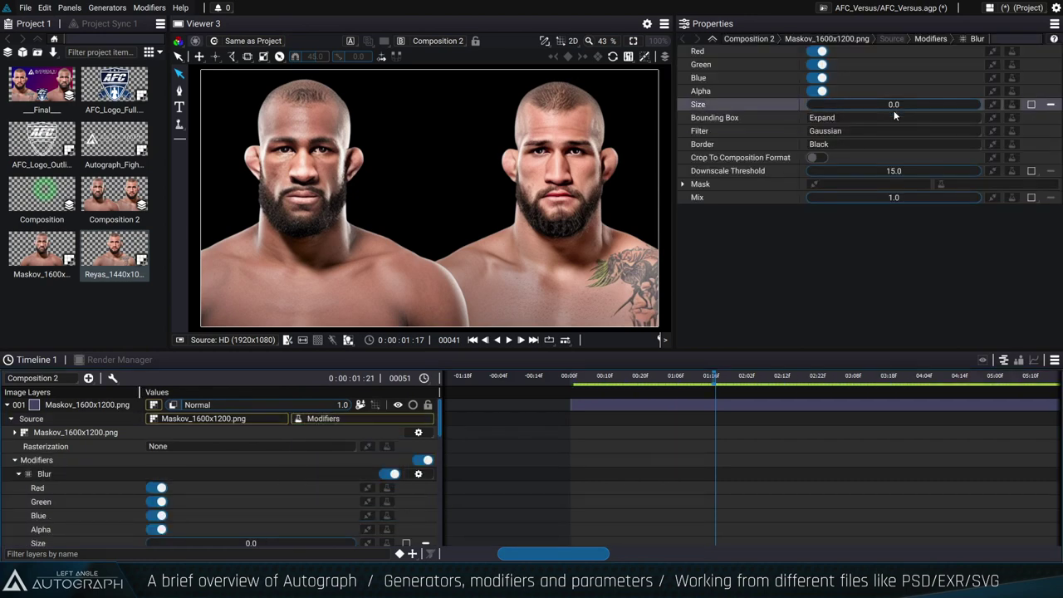
pyautogui.write('110')
pyautogui.press('Return')
pyautogui.moveTo(880, 104); pyautogui.dragTo(881, 116)
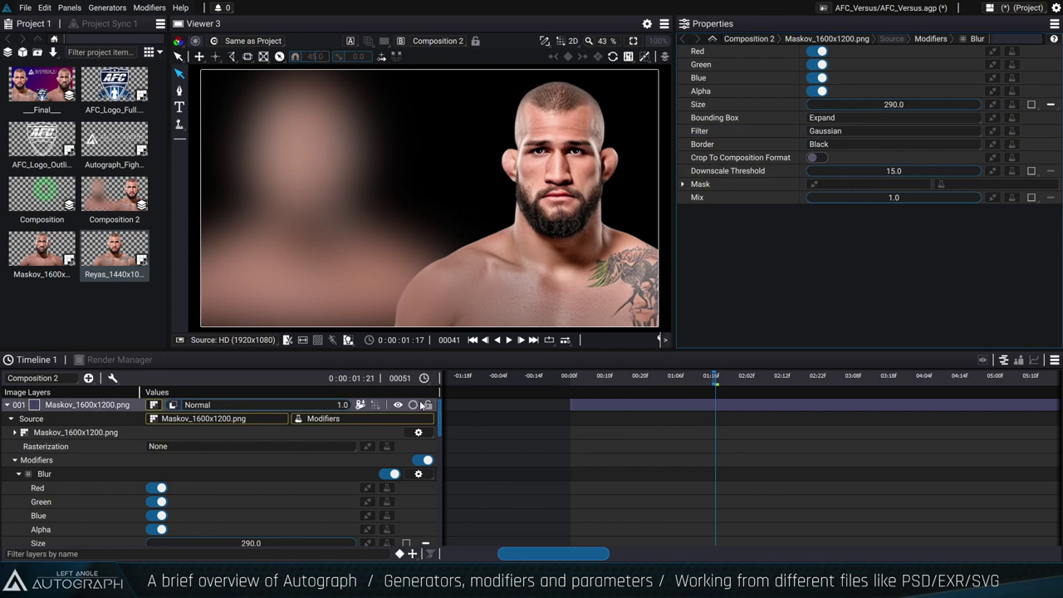
# Copy the Blur modifier from the Maskov_1600x1200.png layer, and paste it onto the Reyas_1440x1080.png layer.
pyautogui.click(49, 475)
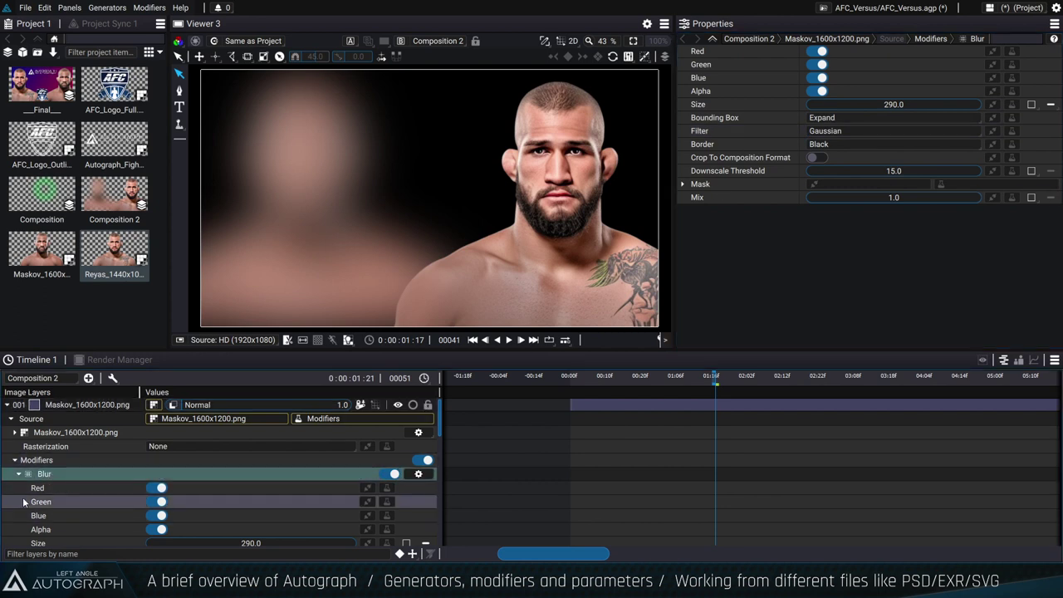
pyautogui.click(573, 196)
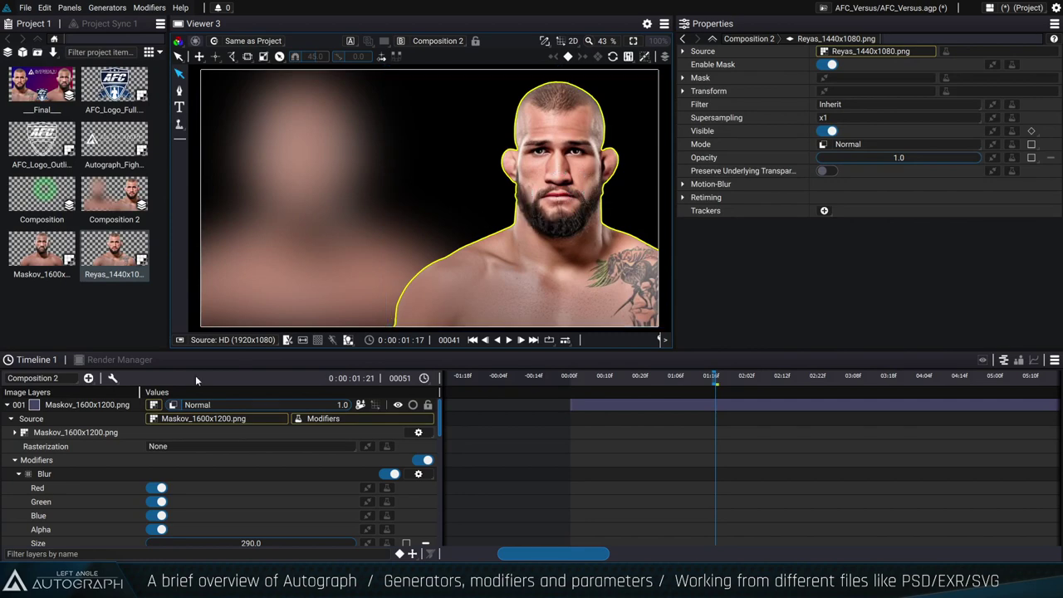
pyautogui.click(60, 472)
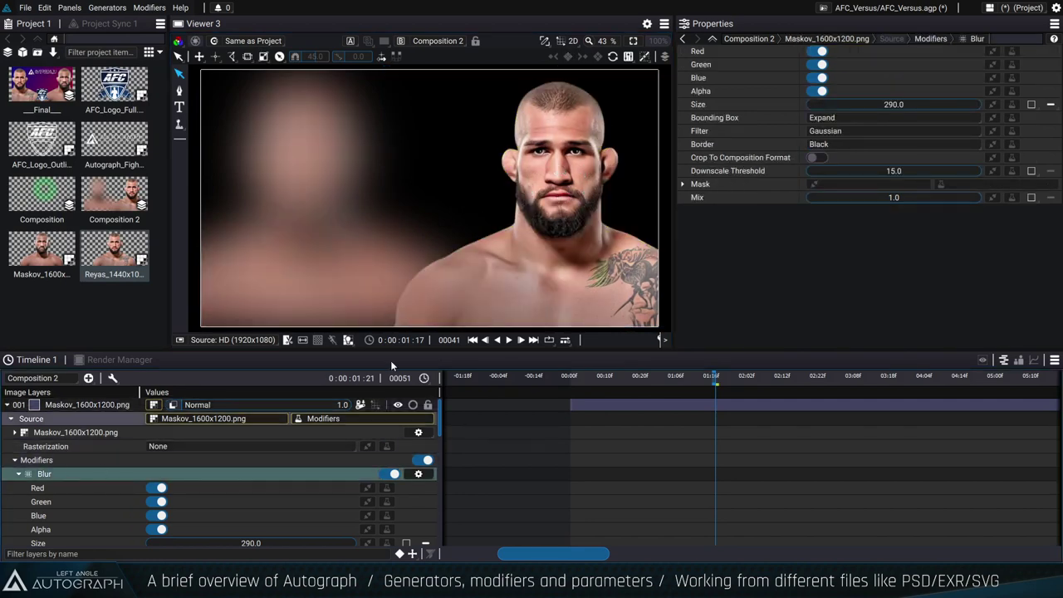
pyautogui.click(581, 179)
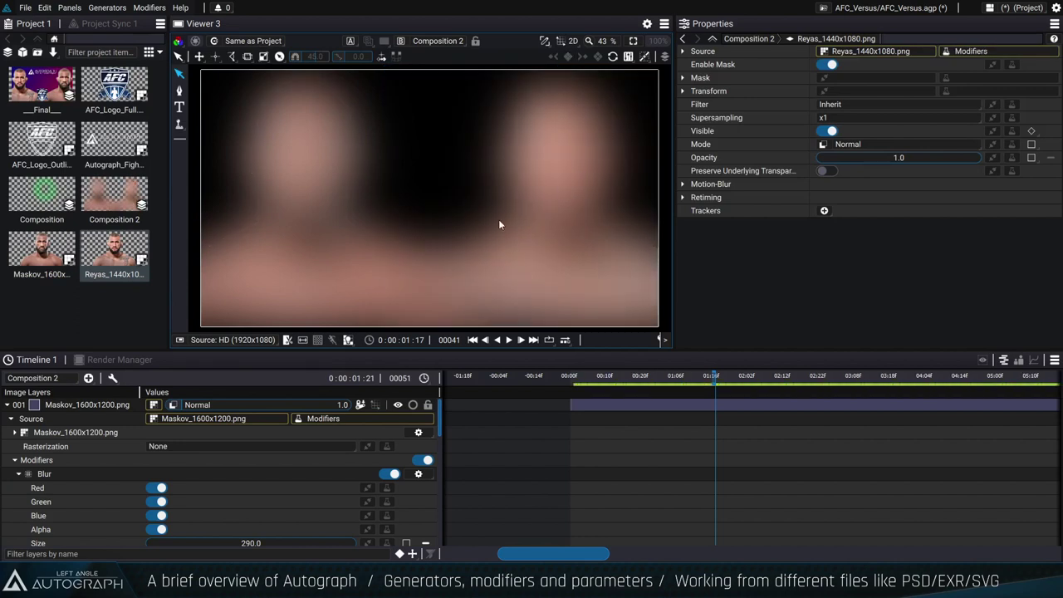
# Lower the Size of the Maskov_1600x1200.png layer's Blur to 80, and copy a link to that parameter.
pyautogui.scroll(-2, 249, 498)
pyautogui.moveTo(250, 471)
pyautogui.mouseDown()
pyautogui.moveTo(208, 471)
pyautogui.moveTo(246, 472)
pyautogui.mouseUp()
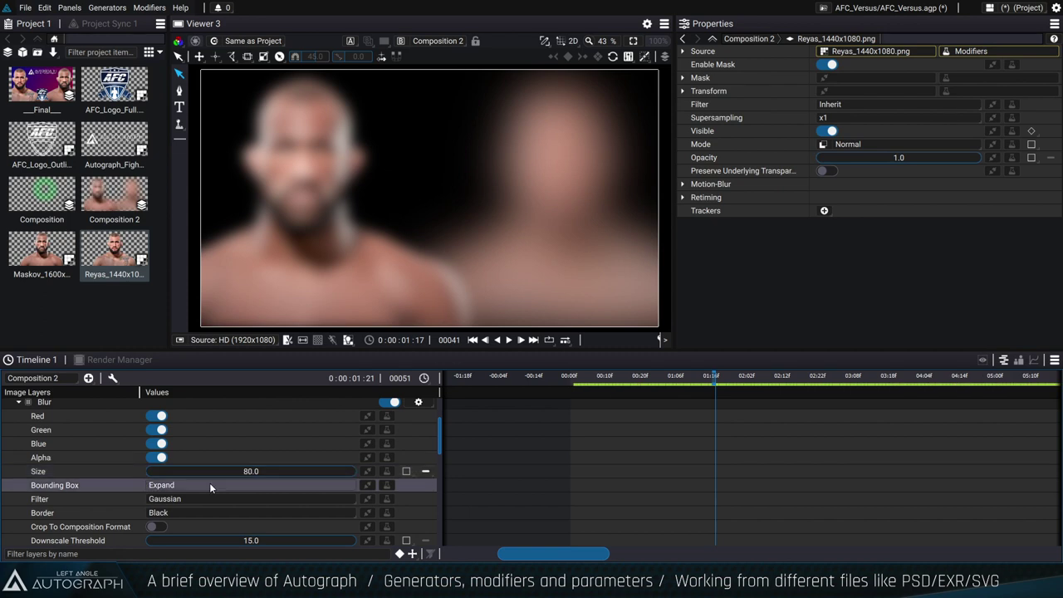
pyautogui.scroll(3, 246, 471)
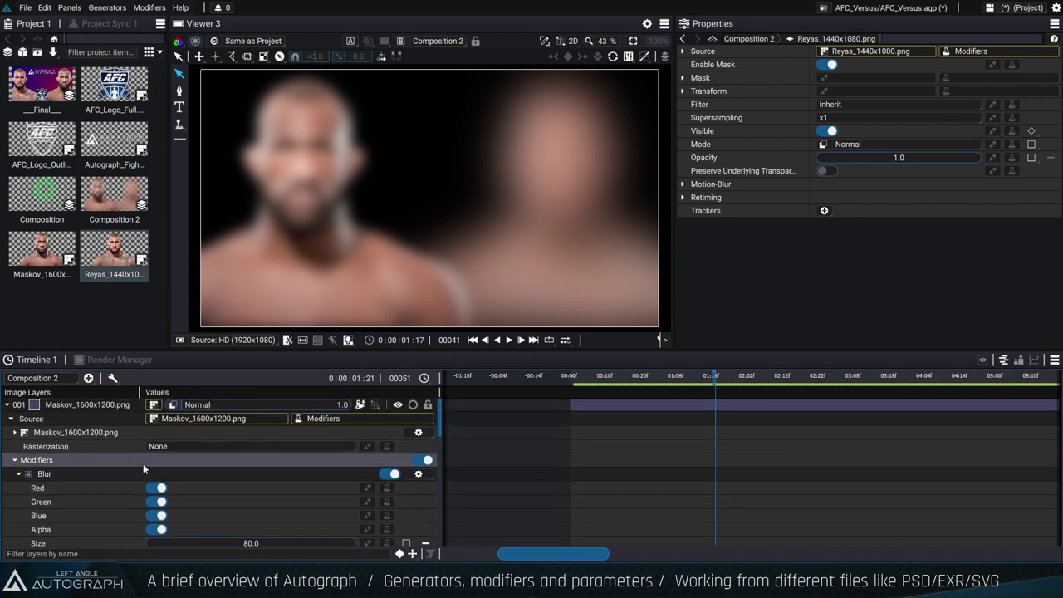
pyautogui.click(368, 545)
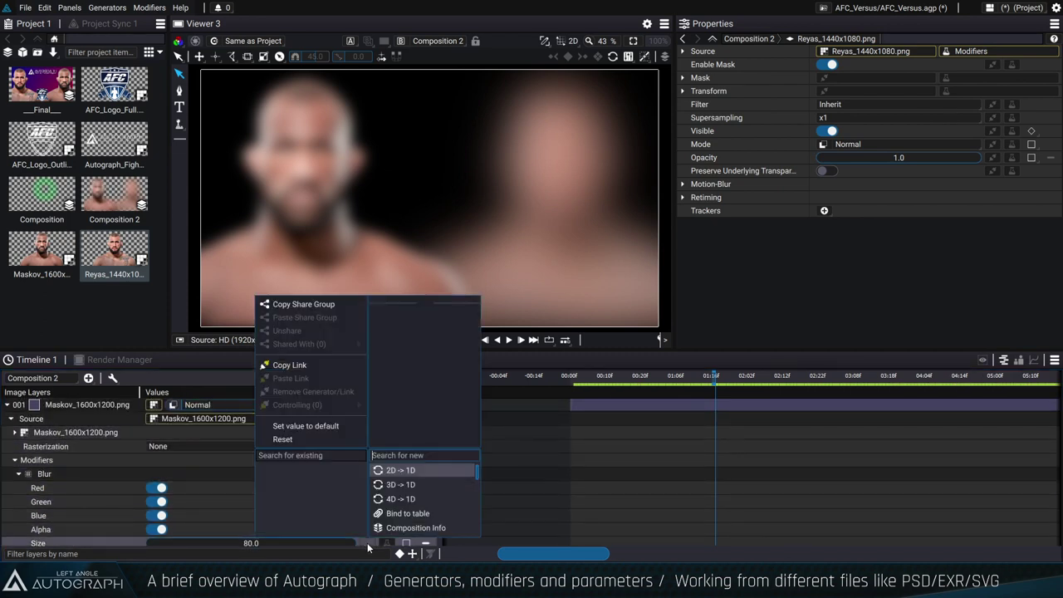
pyautogui.click(309, 364)
# Enlarge the timeline area, and go through the Maskov_1600x1200.png parameters to reach the Reyas_1440x1080.png layer.
pyautogui.scroll(-4, 280, 445)
pyautogui.scroll(-6, 234, 453)
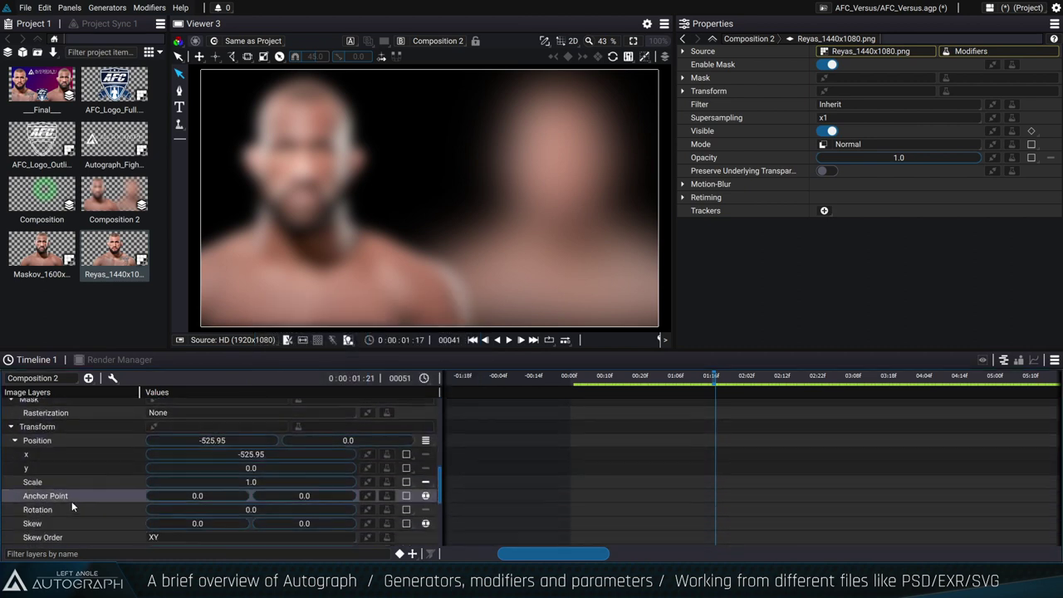
pyautogui.scroll(2, 30, 449)
pyautogui.scroll(2, 29, 447)
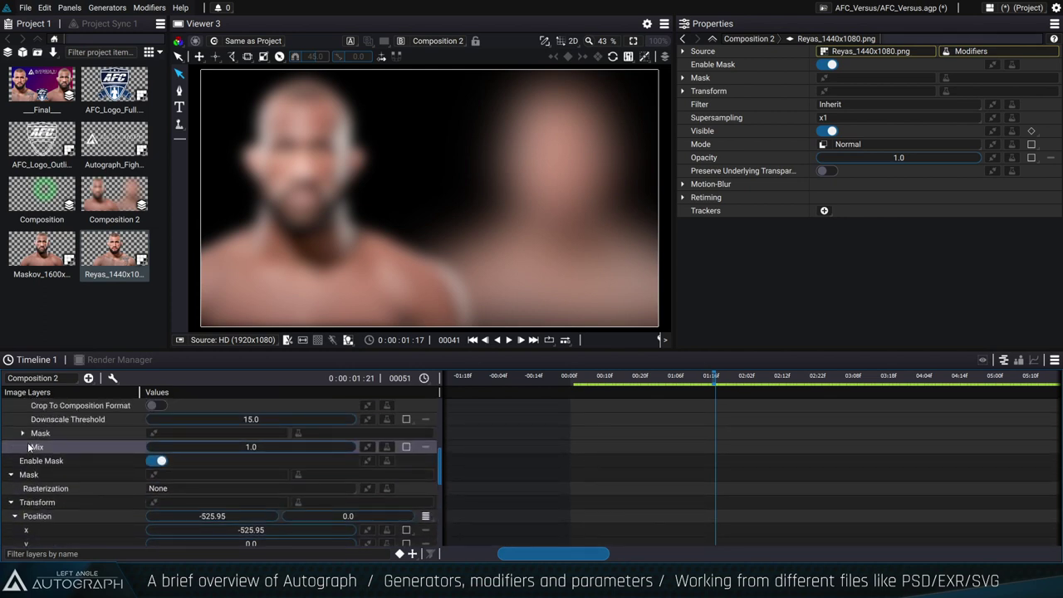
pyautogui.scroll(2, 28, 449)
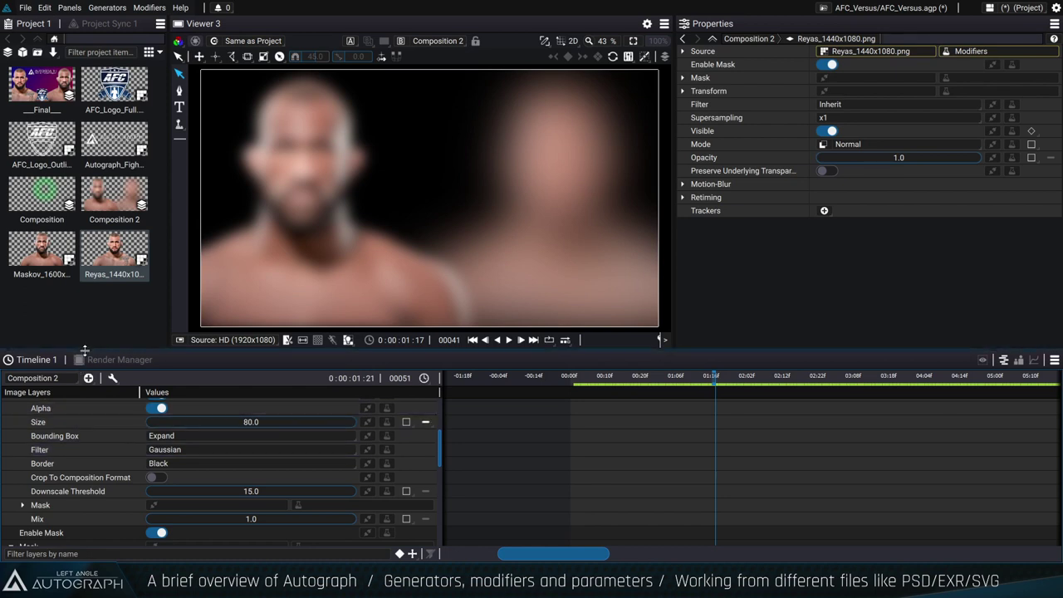
pyautogui.moveTo(83, 352); pyautogui.dragTo(82, 307)
pyautogui.scroll(-3, 87, 494)
pyautogui.scroll(-5, 88, 494)
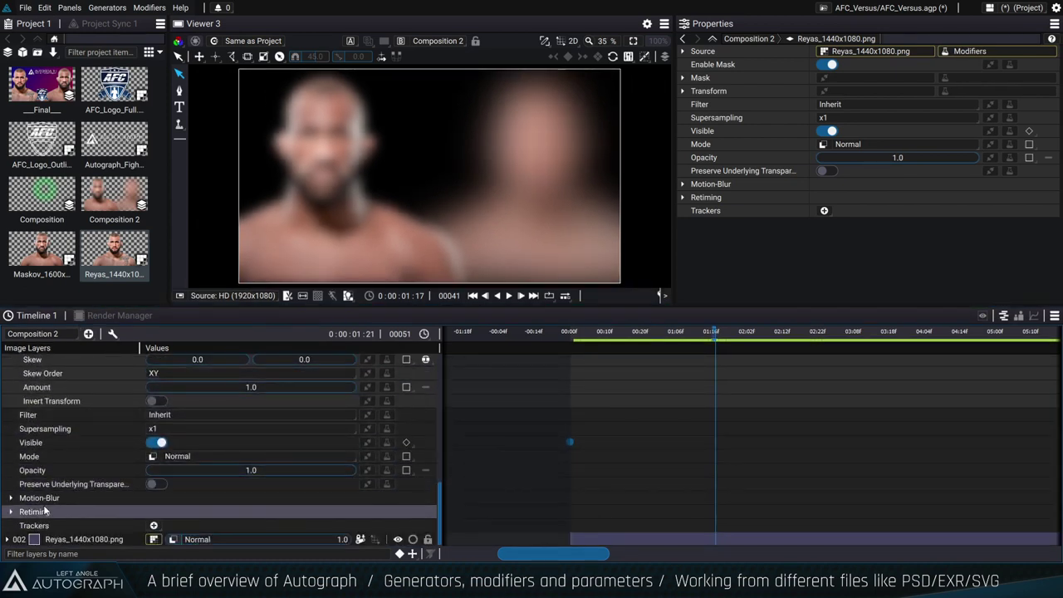
pyautogui.scroll(5, 103, 453)
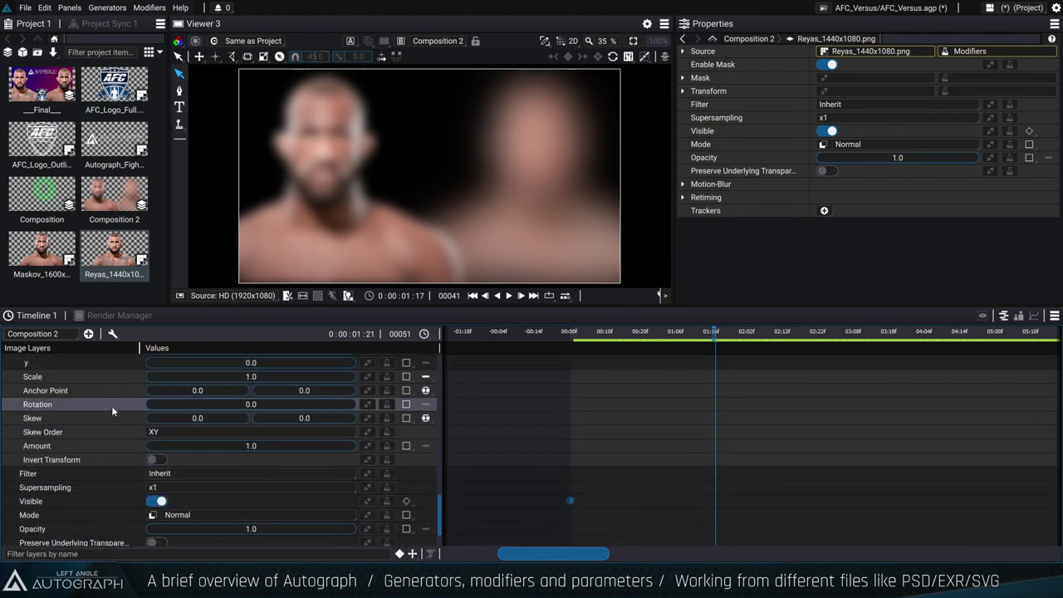
# Expand the Reyas_1440x1080.png layer down to its Blur modifier, and paste the copied link onto the Blur's Size.
pyautogui.click(12, 399)
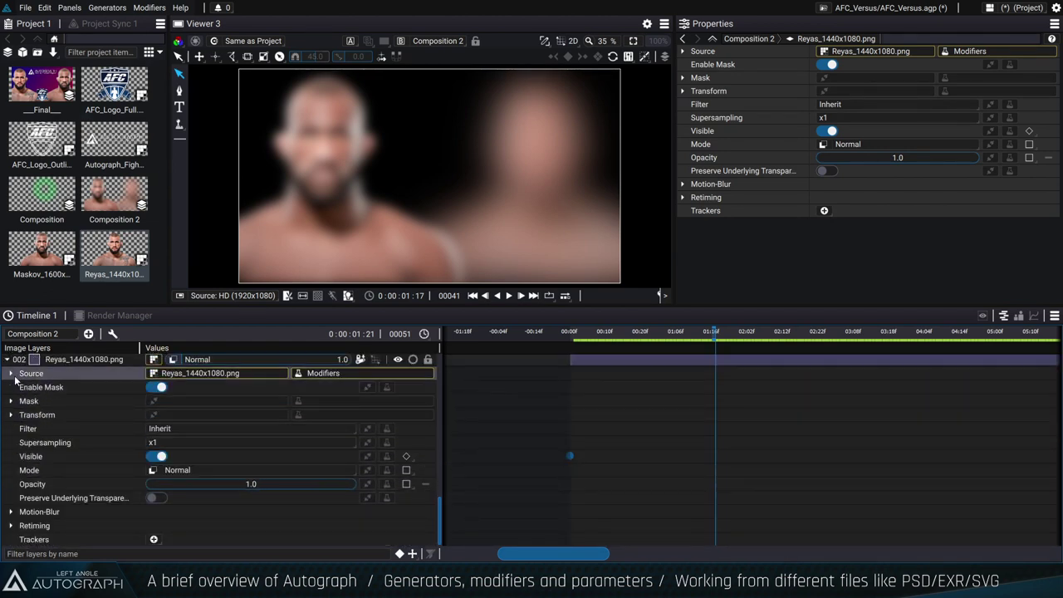
pyautogui.scroll(2, 13, 398)
pyautogui.click(12, 415)
pyautogui.click(19, 429)
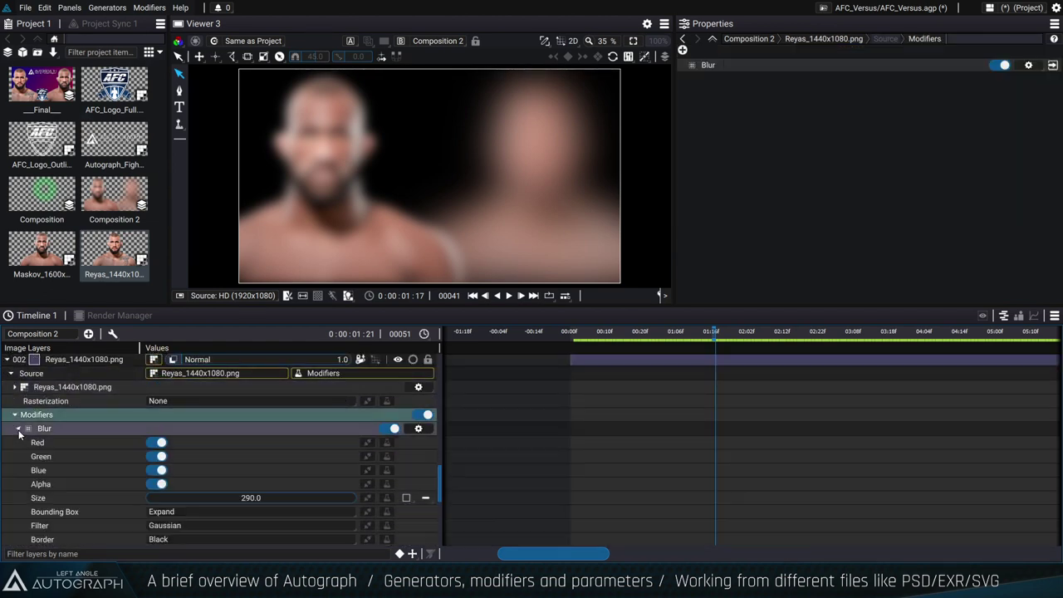
pyautogui.rightClick(381, 497)
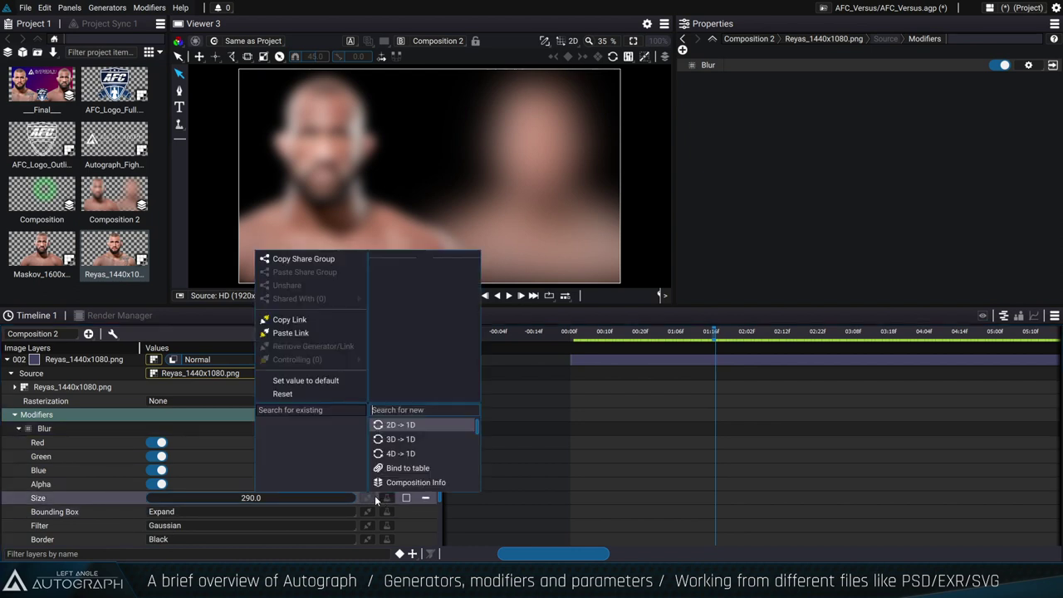
pyautogui.click(292, 333)
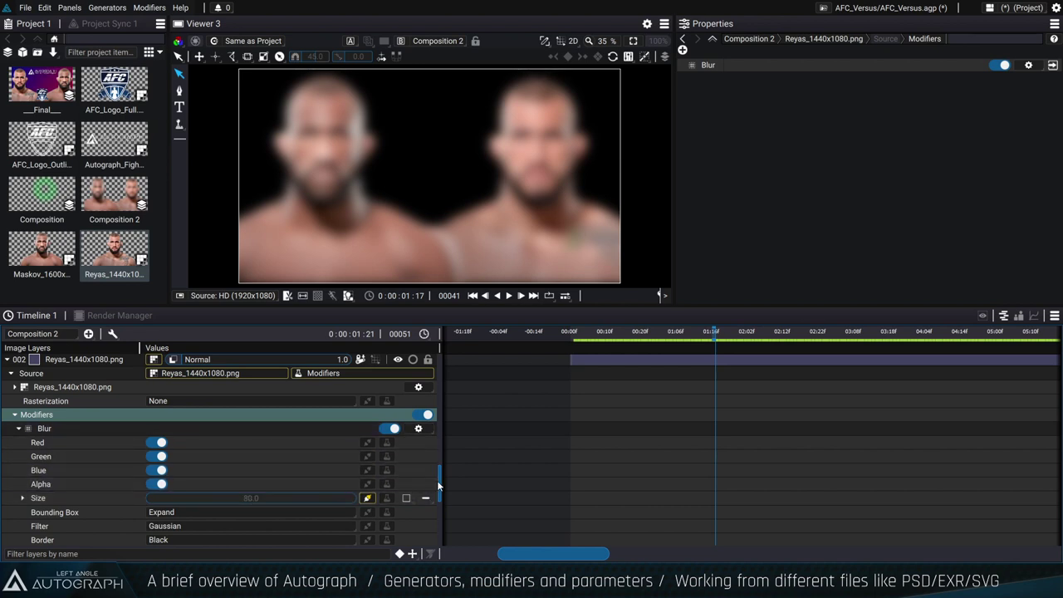
# Vary the Size of the Maskov_1600x1200.png layer's Blur to test the link, ending at 80.
pyautogui.scroll(-5, 445, 415)
pyautogui.scroll(4, 445, 398)
pyautogui.moveTo(241, 425)
pyautogui.mouseDown()
pyautogui.moveTo(308, 425)
pyautogui.moveTo(246, 430)
pyautogui.mouseUp()
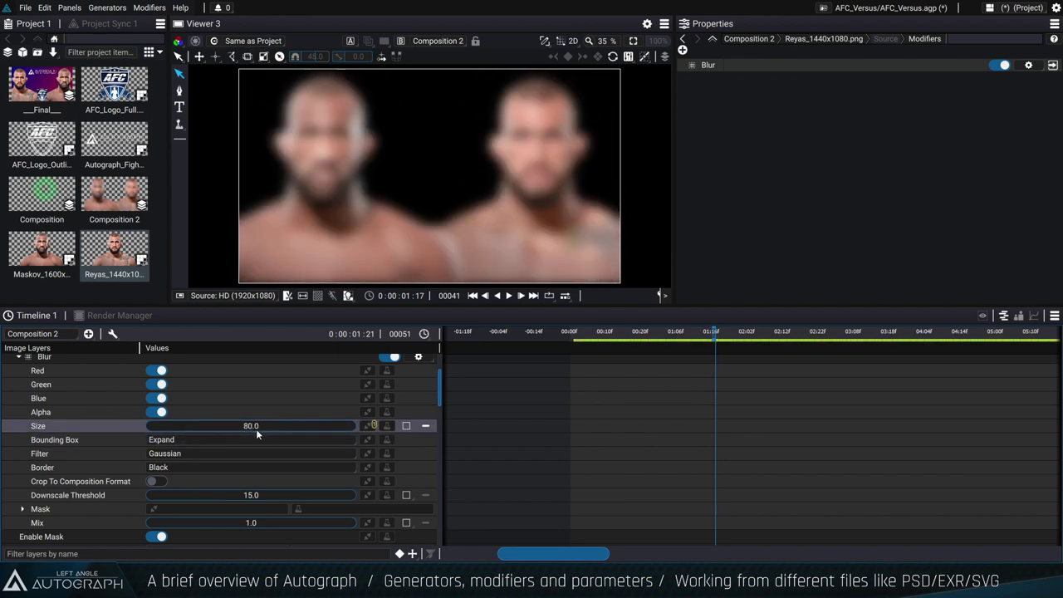
# Disconnect the Reyas_1440x1080.png Blur Size from the Maskov_1600x1200.png Blur, and delete the Reyas_1440x1080.png layer's Blur modifier.
pyautogui.scroll(-8, 255, 428)
pyautogui.scroll(-10, 369, 488)
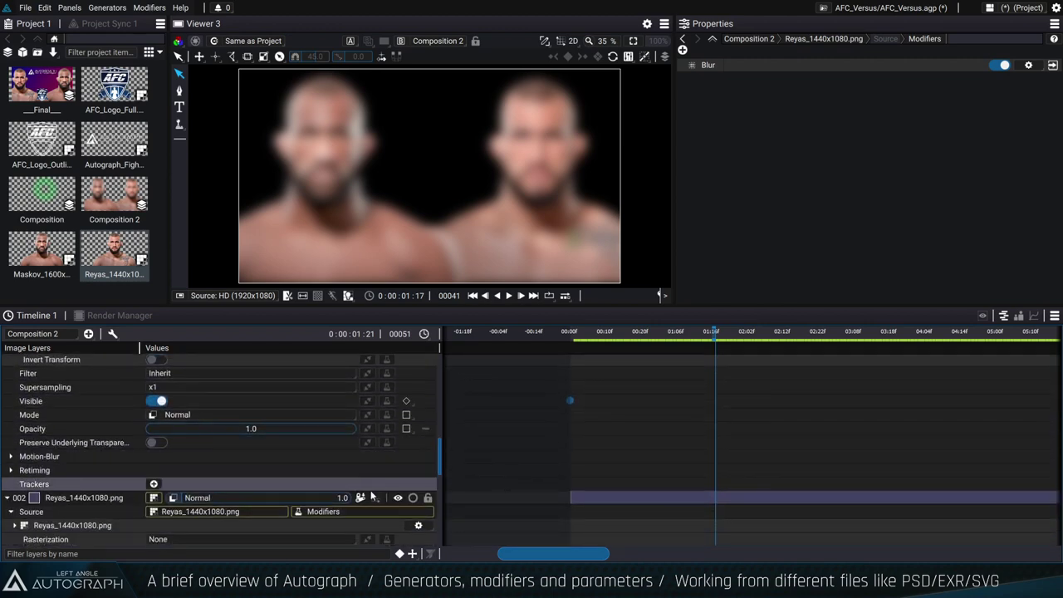
pyautogui.click(367, 498)
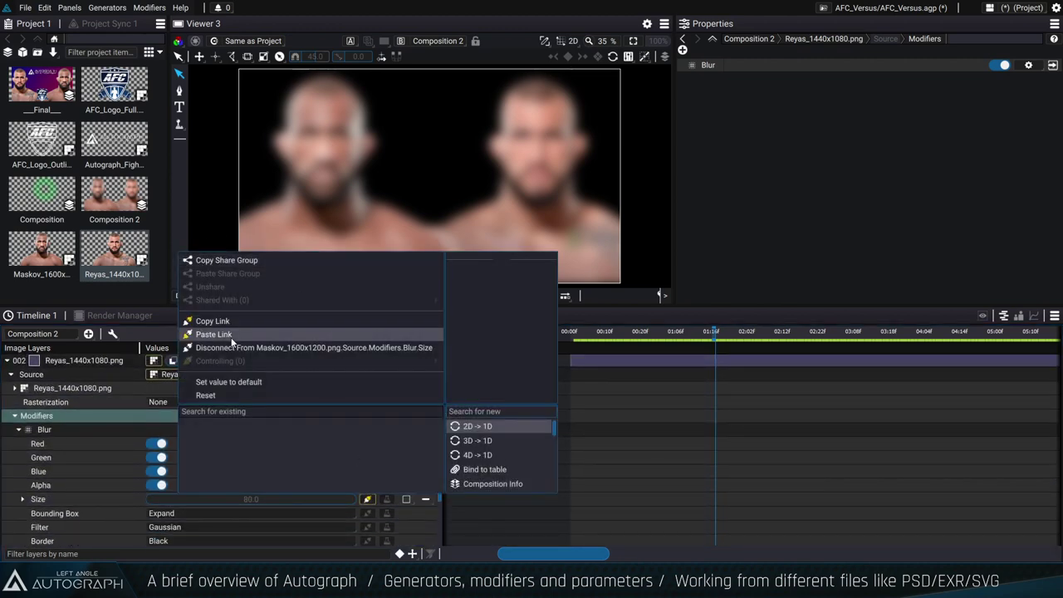
pyautogui.click(212, 347)
pyautogui.scroll(4, 174, 415)
pyautogui.scroll(-3, 75, 464)
pyautogui.click(55, 433)
pyautogui.press('Delete')
# Copy the Maskov_1600x1200.png layer's Blur modifier, and collapse that modifier and its layer in the timeline.
pyautogui.scroll(10, 99, 437)
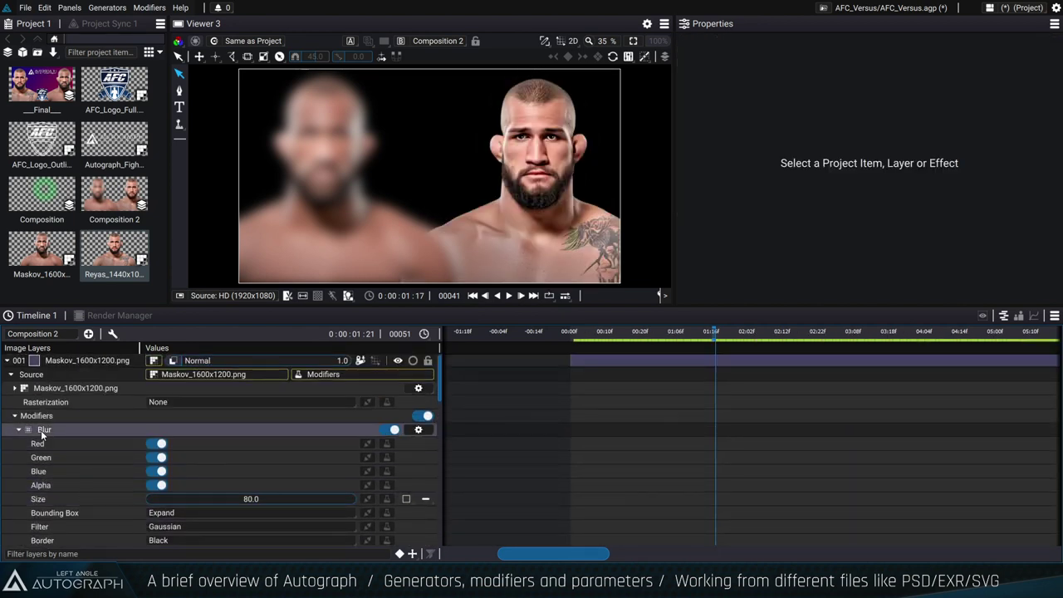
pyautogui.click(41, 430)
pyautogui.click(19, 431)
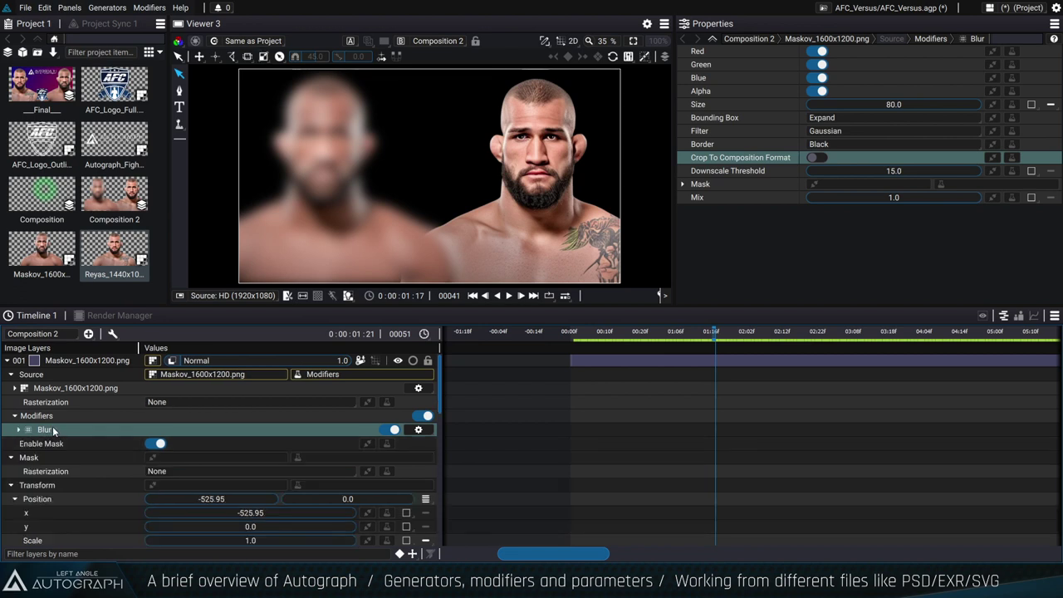
pyautogui.click(8, 361)
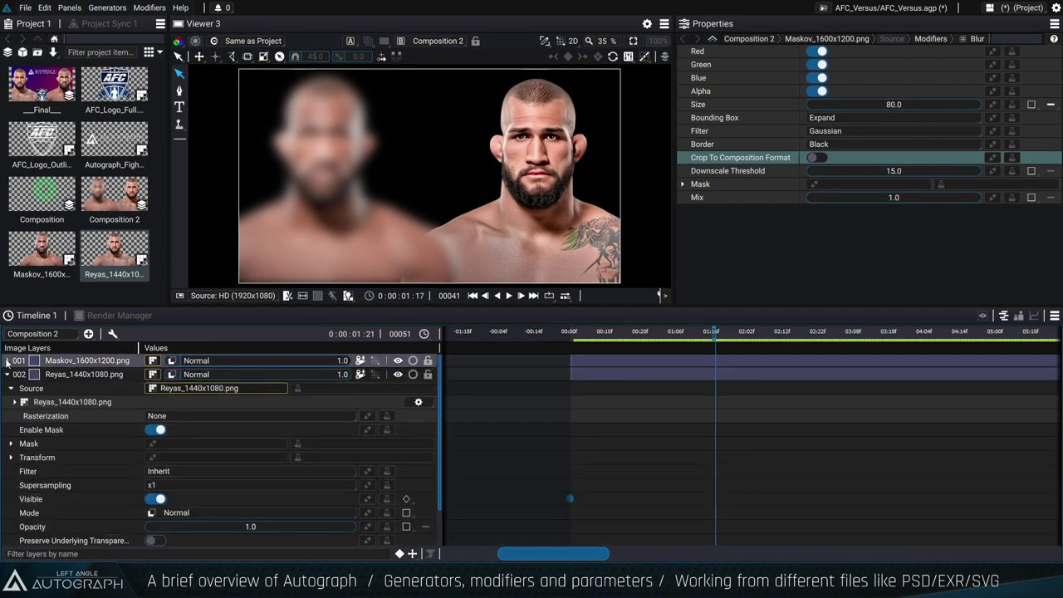
# Paste the copied Blur modifier onto the Reyas_1440x1080.png layer as a shared modifier.
pyautogui.click(118, 374)
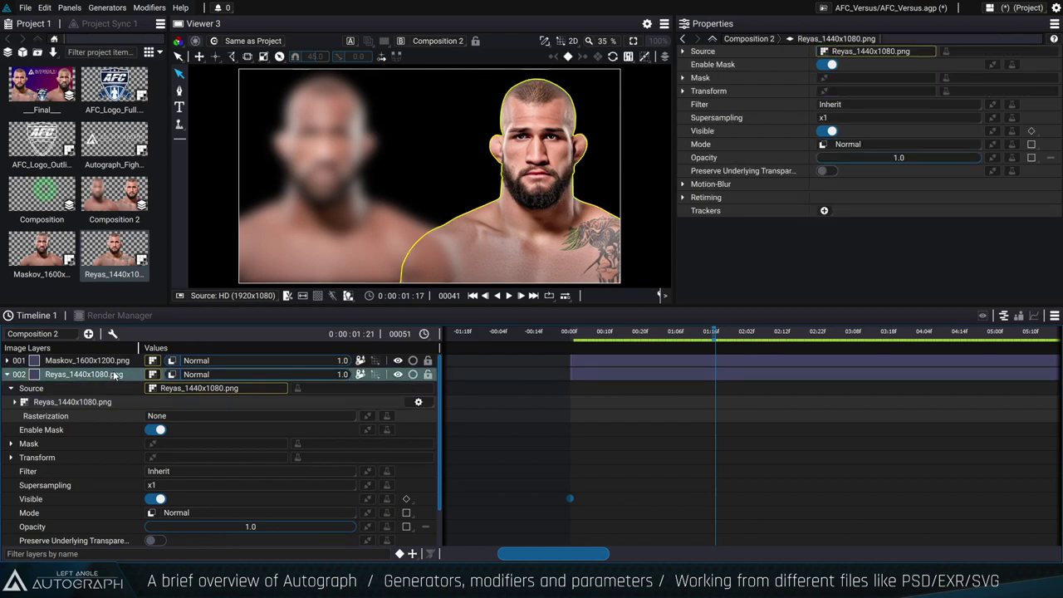
pyautogui.click(118, 333)
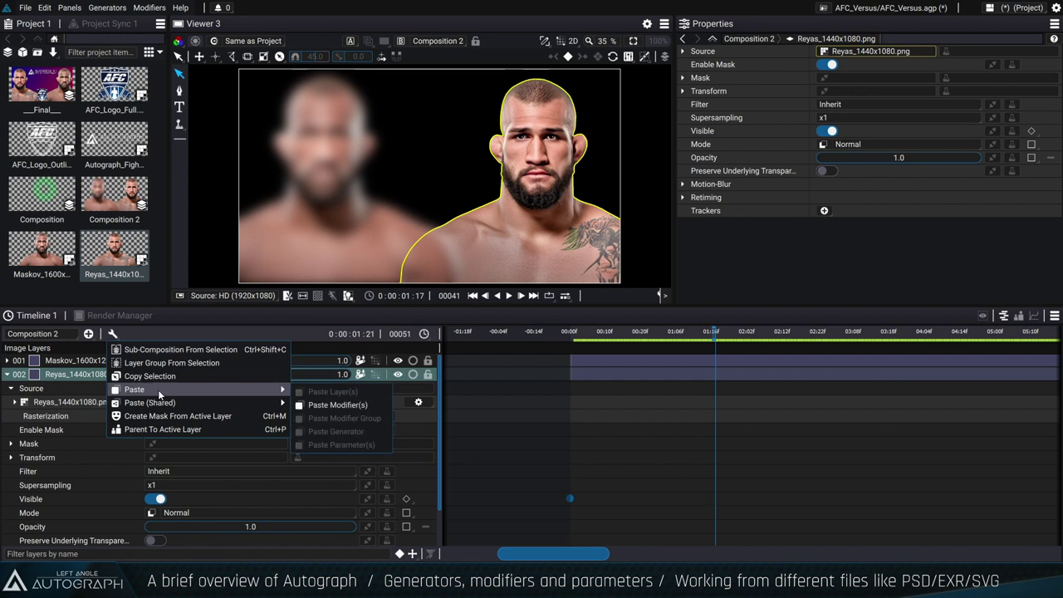
pyautogui.moveTo(158, 391)
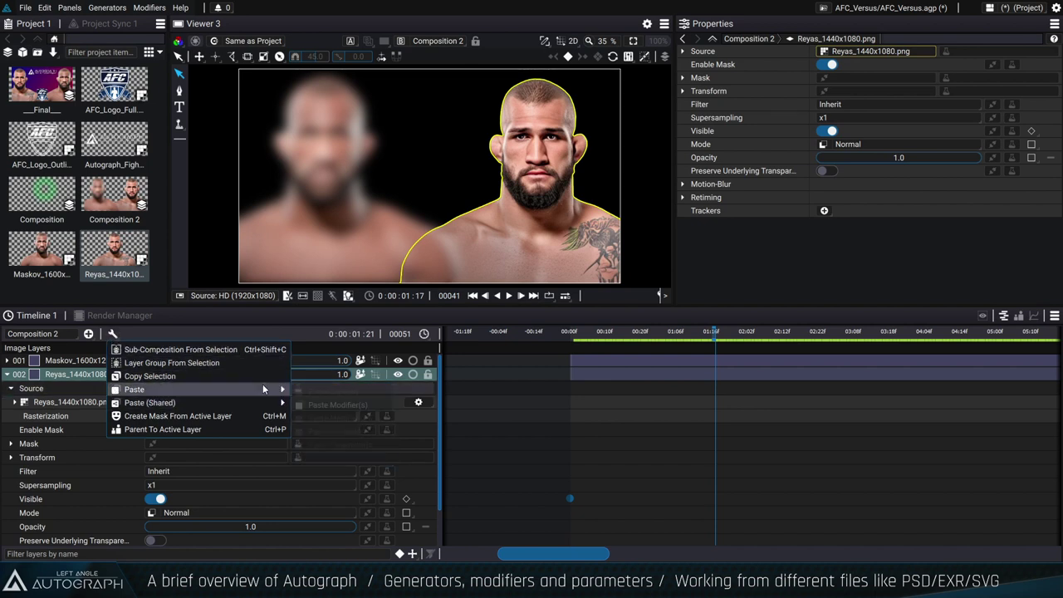
pyautogui.moveTo(240, 402)
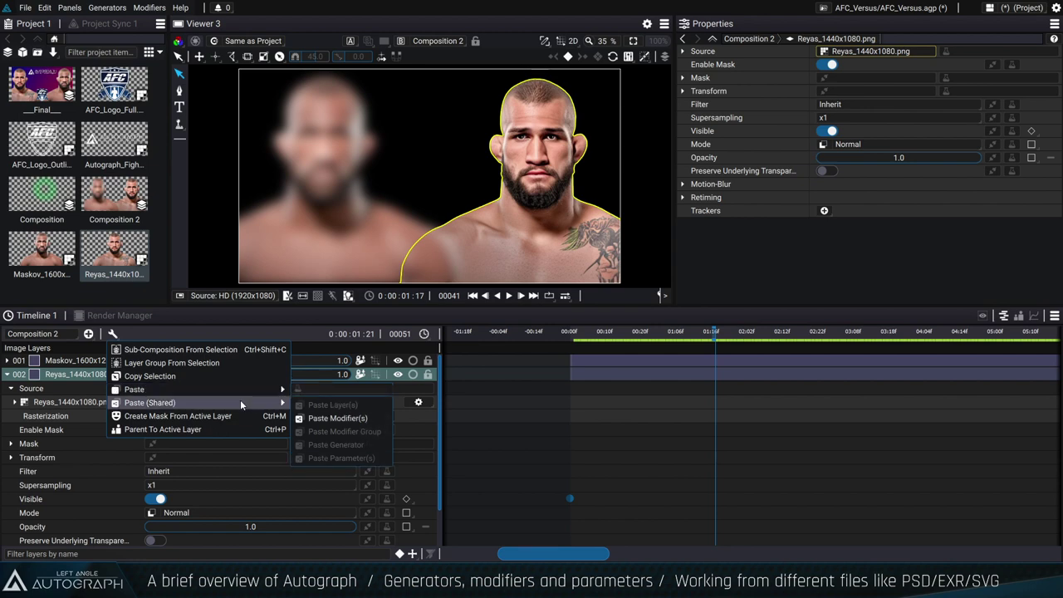
pyautogui.click(320, 417)
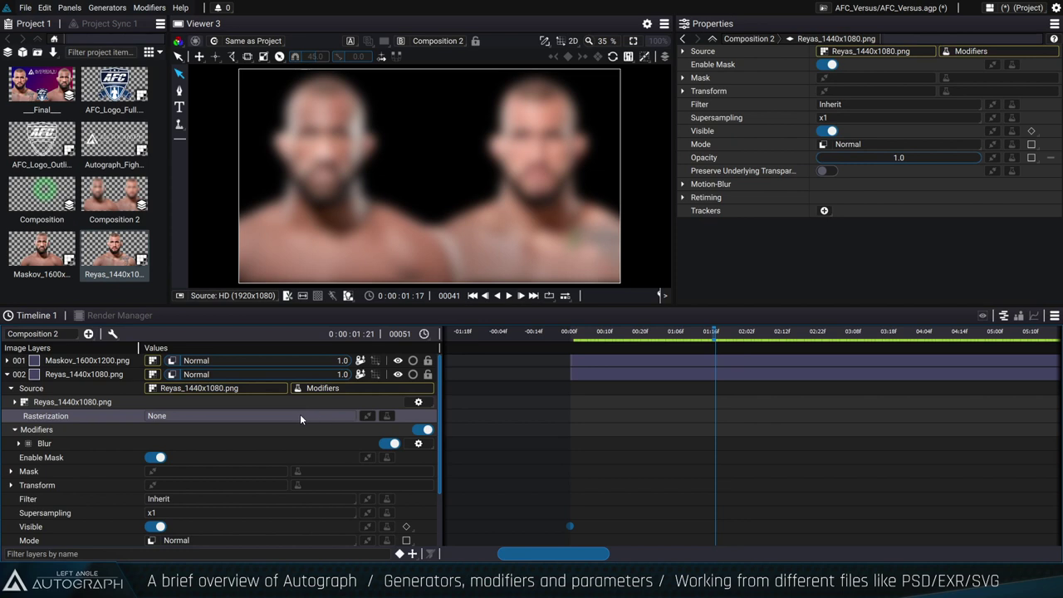
# Expand the shared Blur modifiers of both layers, and vary the Size of the Reyas_1440x1080.png Blur, ending at 80.
pyautogui.click(18, 446)
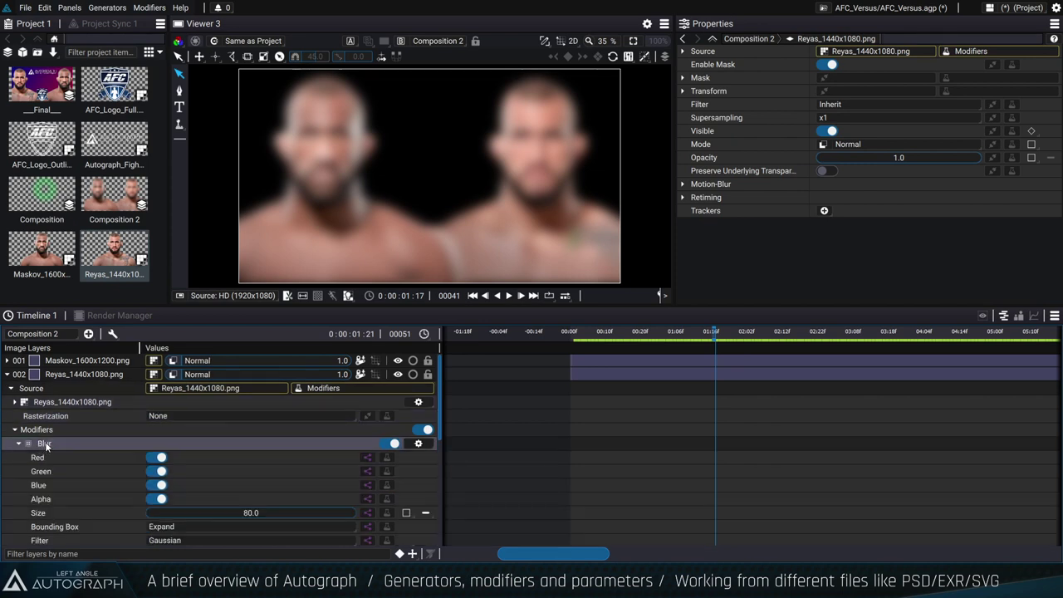
pyautogui.click(46, 443)
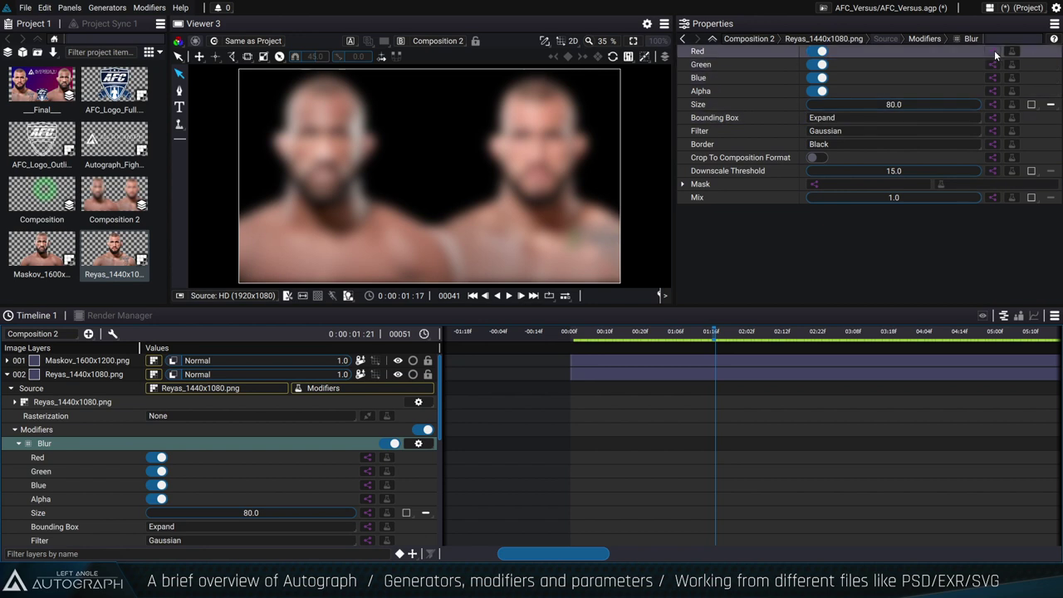
pyautogui.click(8, 360)
pyautogui.click(18, 430)
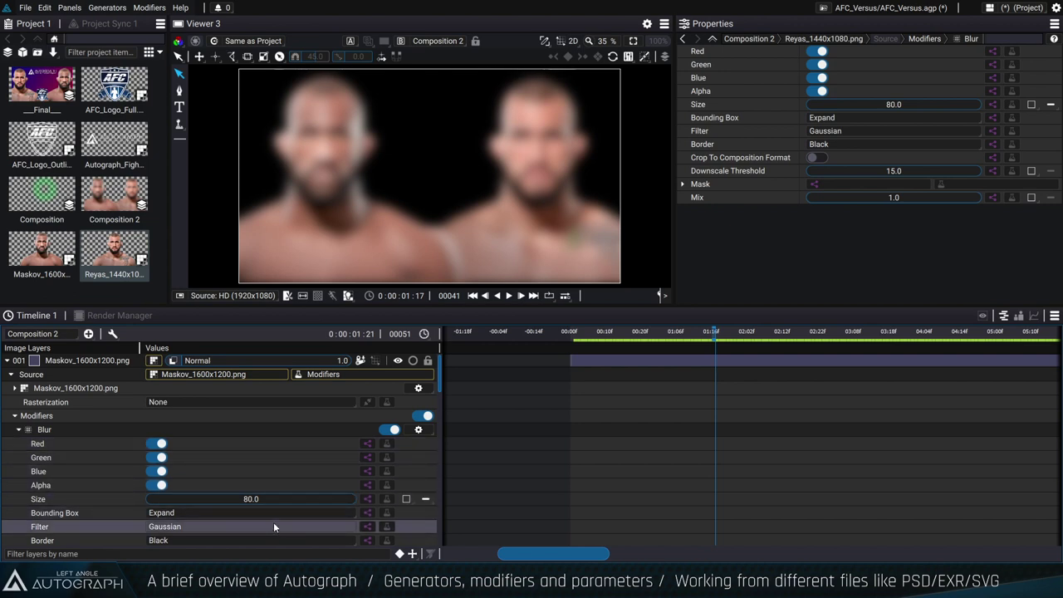
pyautogui.moveTo(860, 105)
pyautogui.mouseDown()
pyautogui.moveTo(807, 105)
pyautogui.moveTo(954, 105)
pyautogui.moveTo(860, 105)
pyautogui.mouseUp()
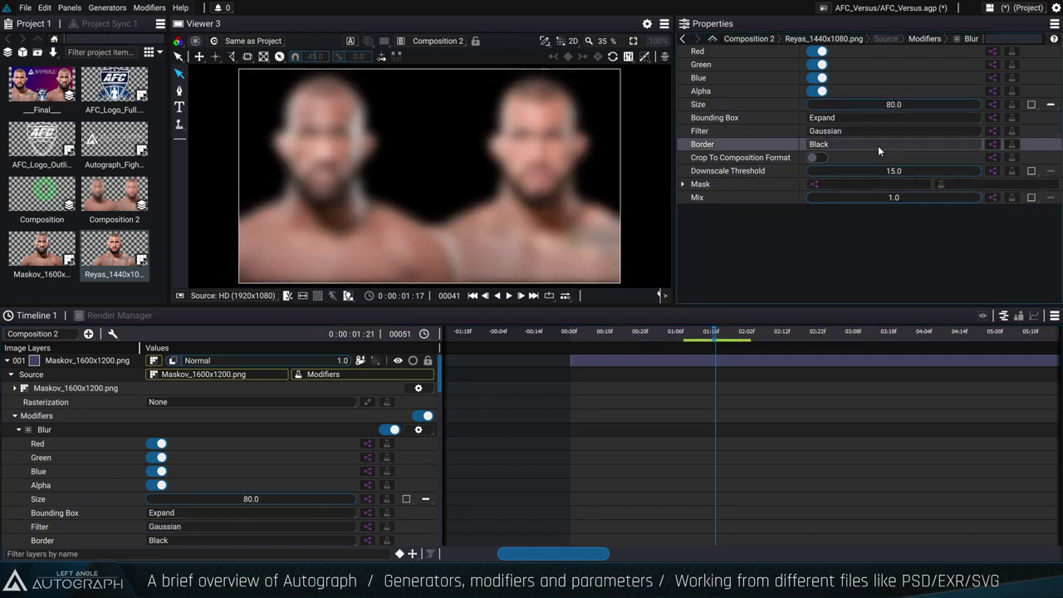
# Keep the Reyas_1440x1080.png Blur filter at Gaussian, unshare its Size parameter and set that Size to 160.
pyautogui.click(850, 130)
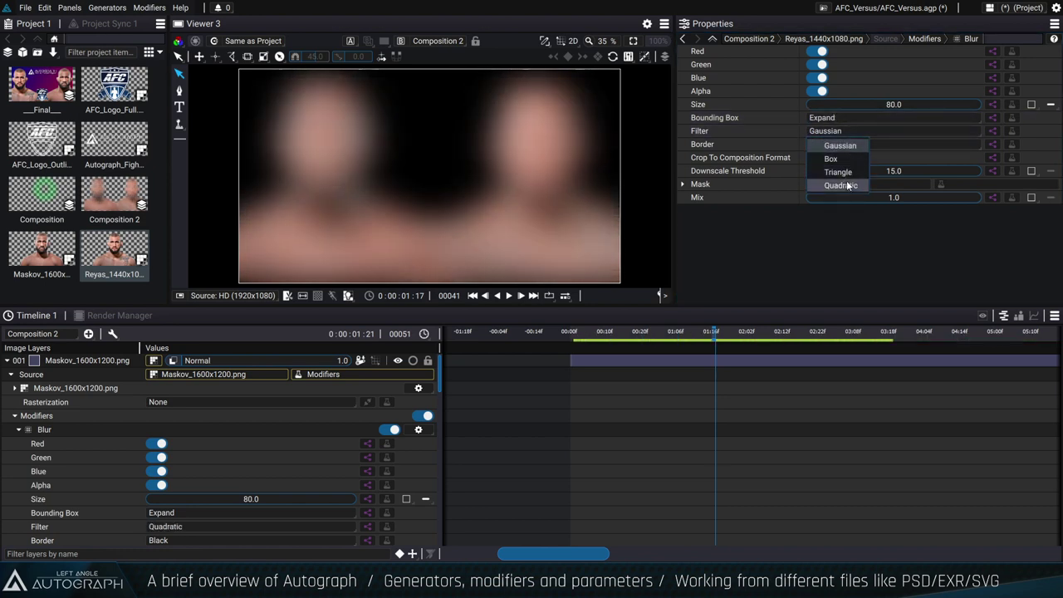
pyautogui.click(847, 146)
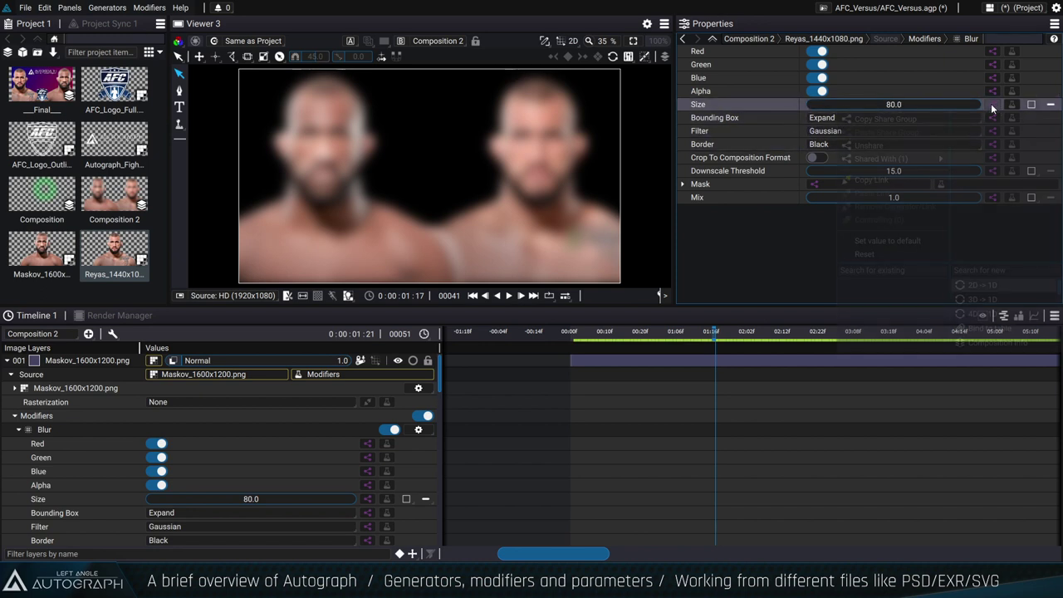
pyautogui.click(991, 104)
pyautogui.click(870, 147)
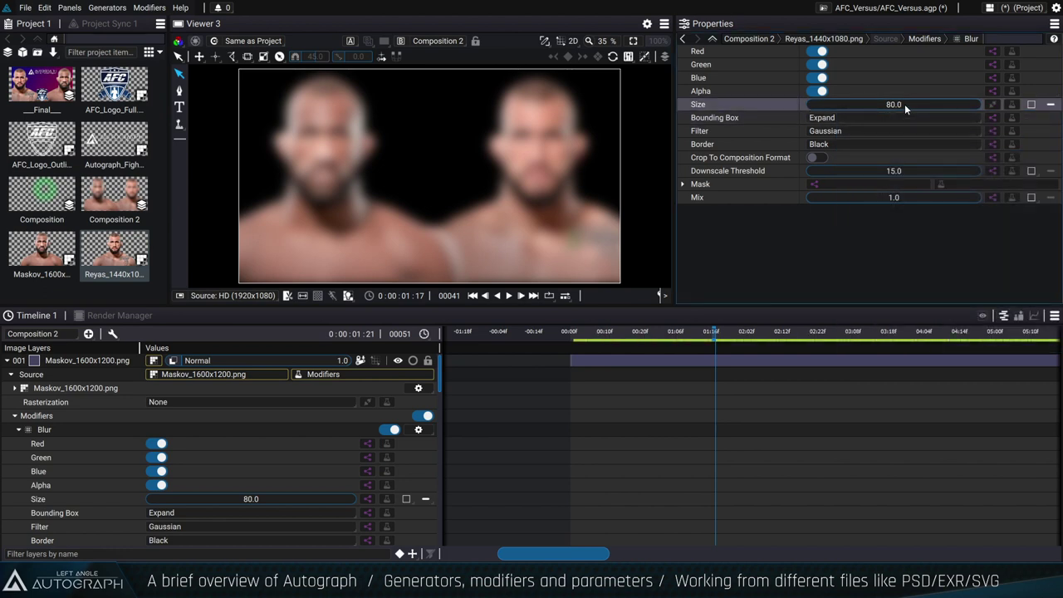
pyautogui.moveTo(896, 99); pyautogui.dragTo(963, 101)
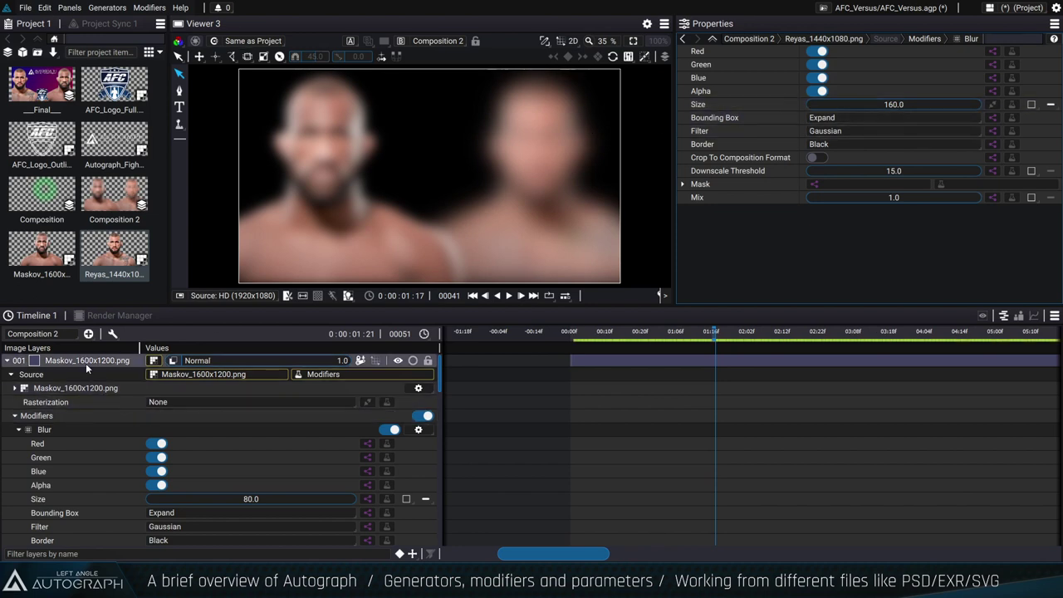
# Select the Maskov_1600x1200.png layer, open its Blur modifier and set the Size to 70.
pyautogui.click(313, 169)
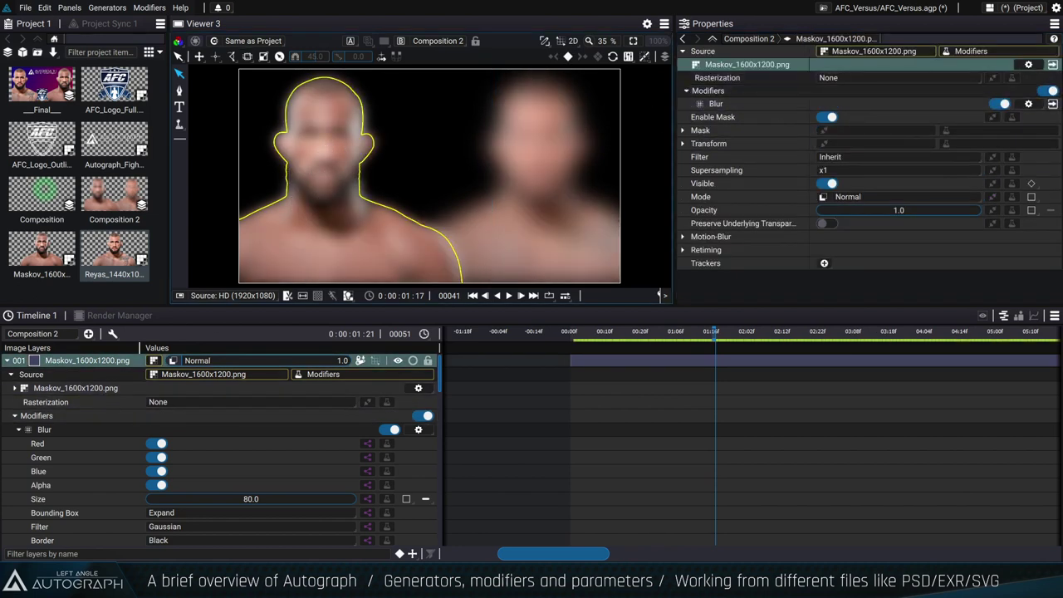
pyautogui.click(1027, 106)
pyautogui.moveTo(889, 105); pyautogui.dragTo(823, 105)
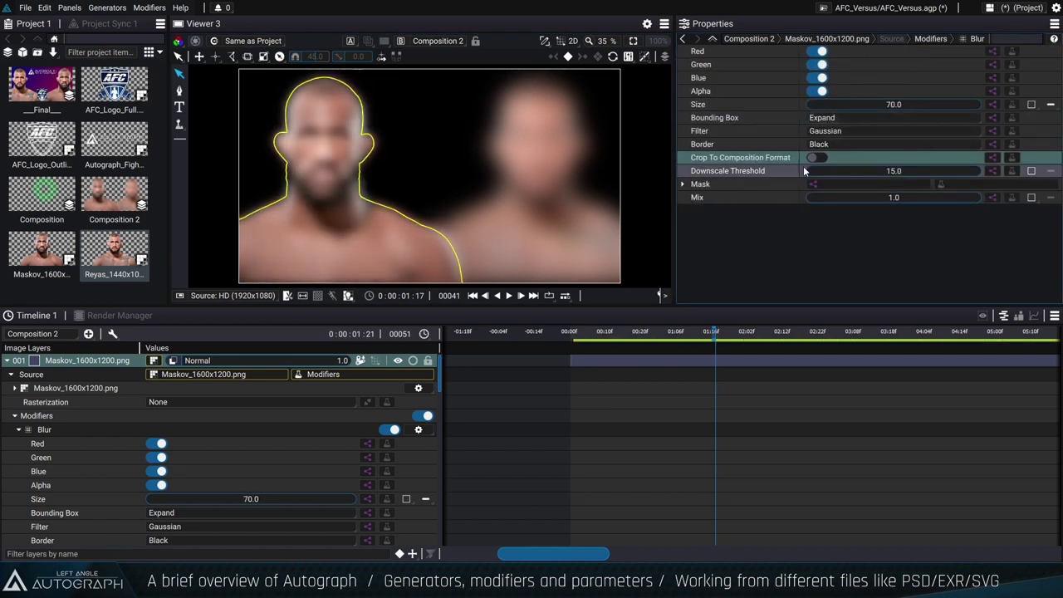
# Open the Reyas_1440x1080.png layer's Blur modifier and preview the Box option for its shared Filter.
pyautogui.click(563, 163)
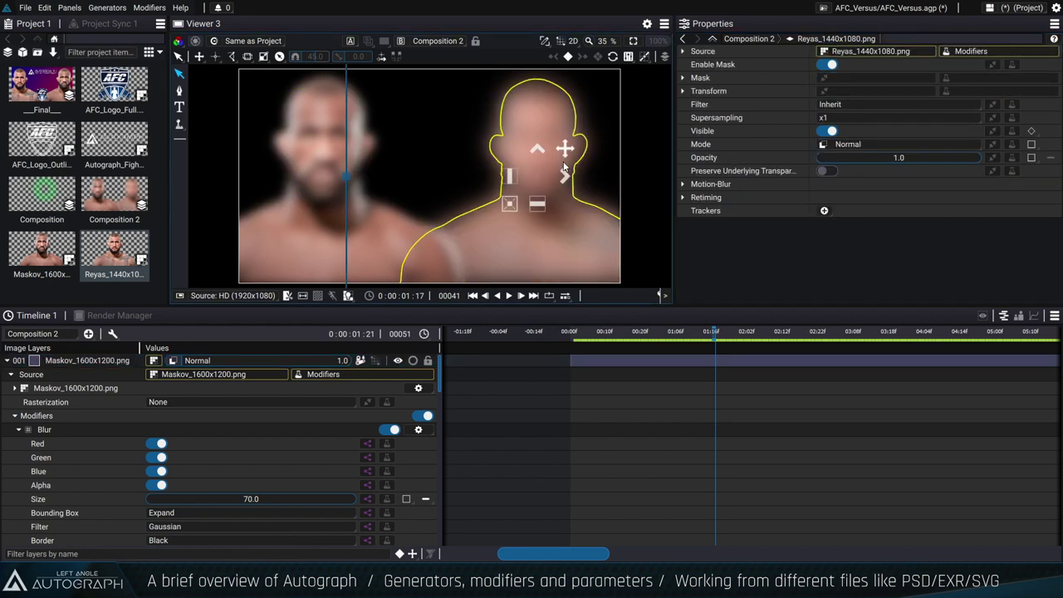
pyautogui.click(683, 51)
pyautogui.click(686, 90)
pyautogui.click(1038, 105)
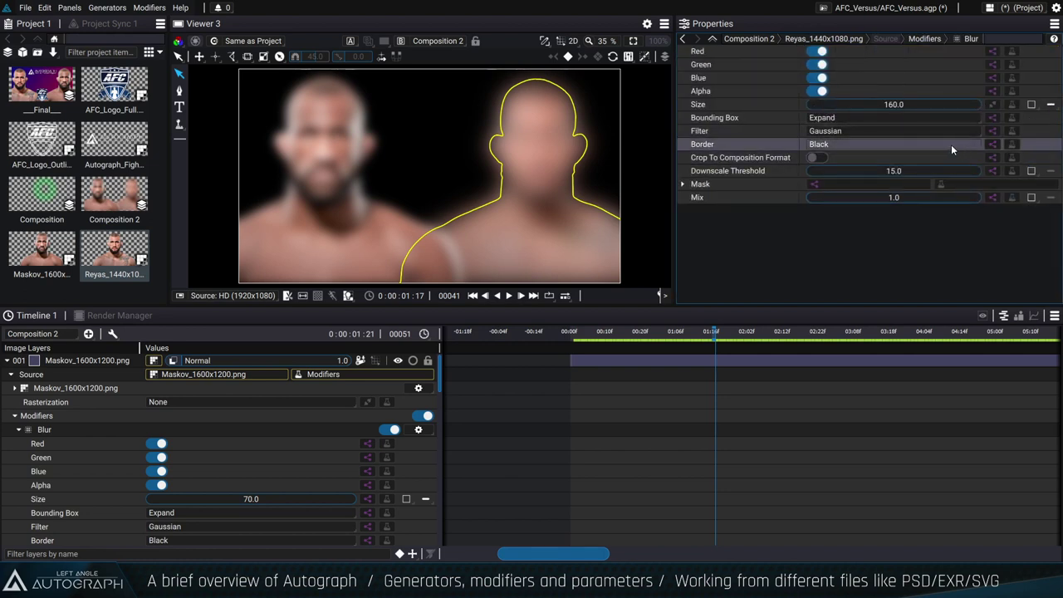
pyautogui.click(830, 131)
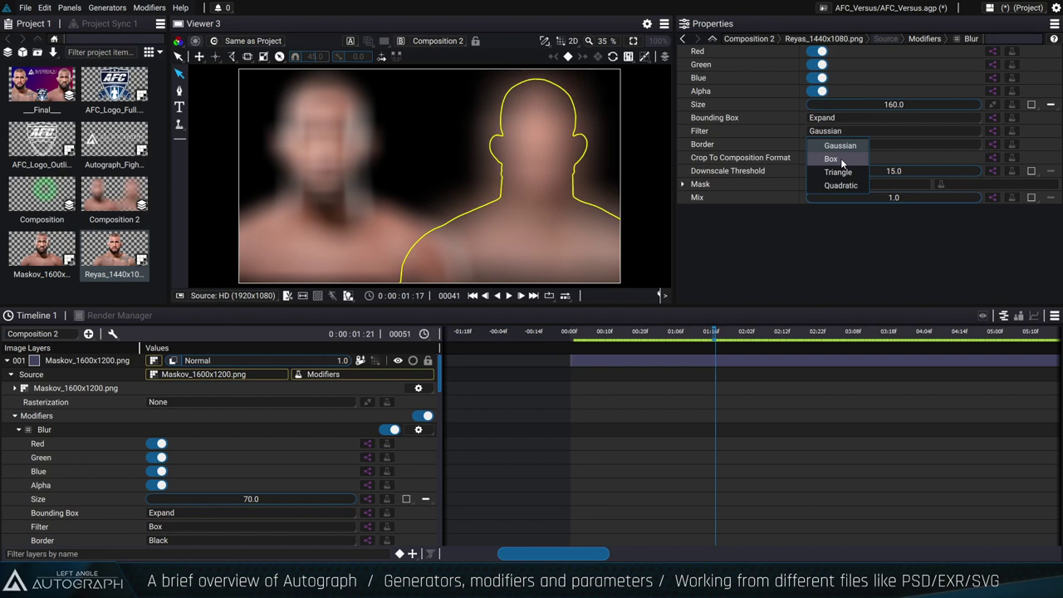
# Remove the blurred layers from Composition 2 and place a Maskov_1600x1200.png layer without modifiers.
pyautogui.click(44, 429)
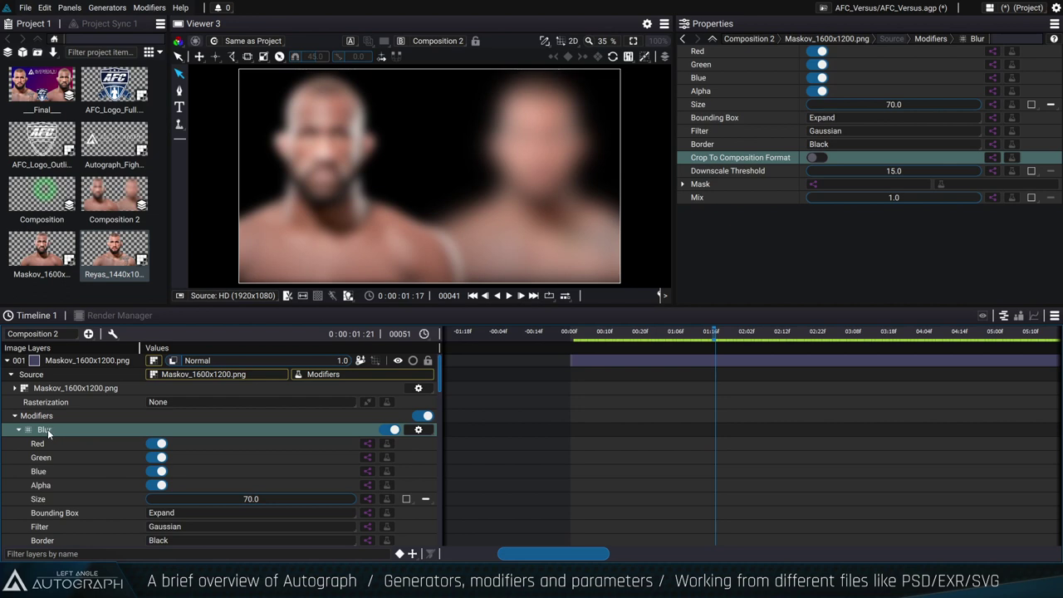
pyautogui.press('Delete')
pyautogui.click(76, 365)
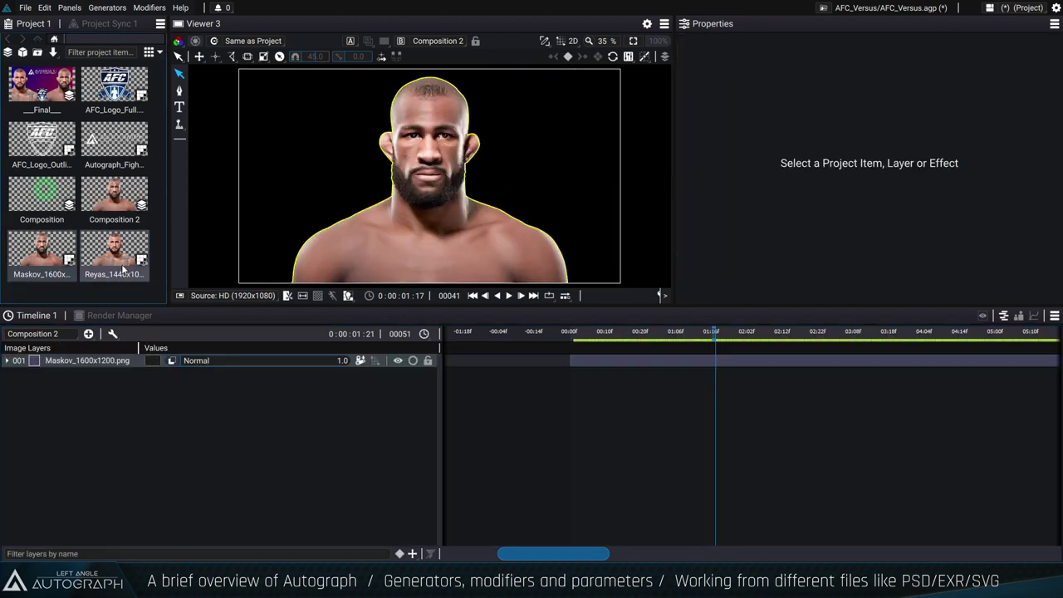
# Add Reyas_1440x1080.png to the left half of Composition 2's frame and move Maskov_1600x1200.png to the right half.
pyautogui.moveTo(122, 269); pyautogui.dragTo(377, 269)
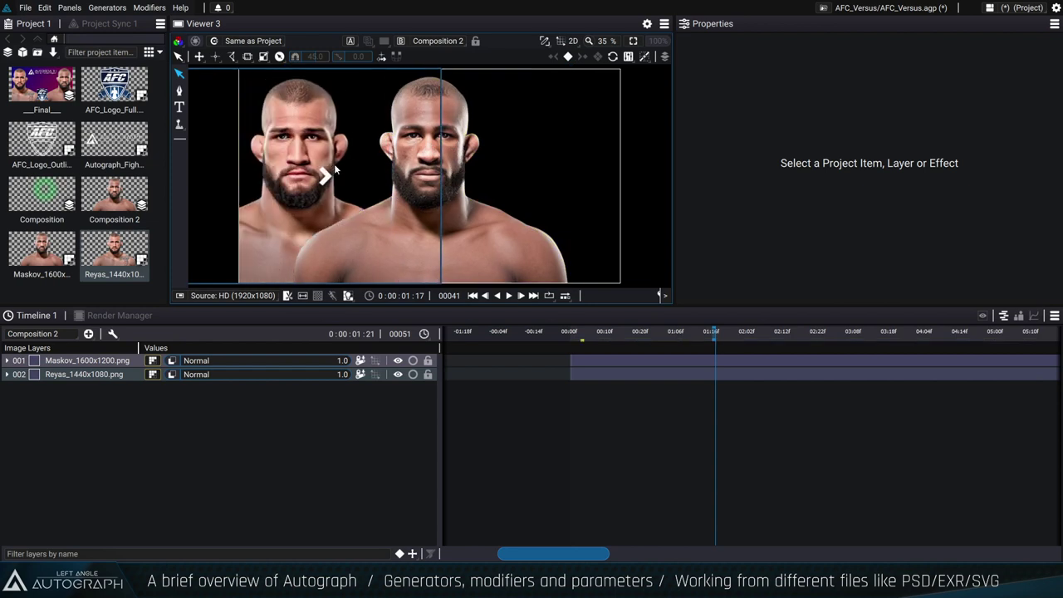
pyautogui.click(470, 206)
pyautogui.moveTo(470, 206); pyautogui.dragTo(584, 206)
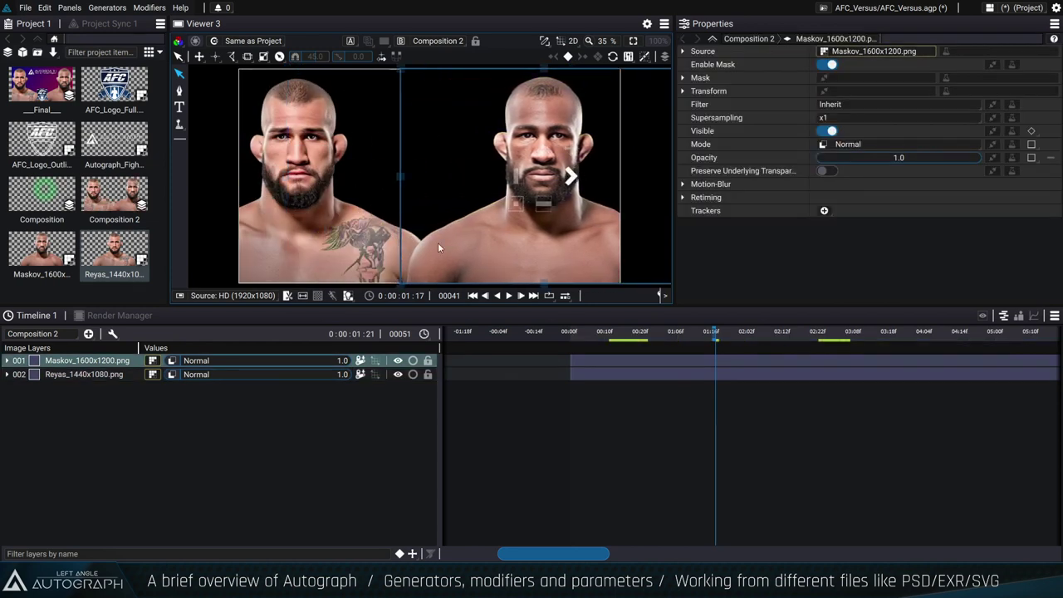
# Add a Blur modifier to the Maskov_1600x1200.png layer and set its Size to 150.
pyautogui.click(7, 361)
pyautogui.click(337, 377)
pyautogui.write('blur')
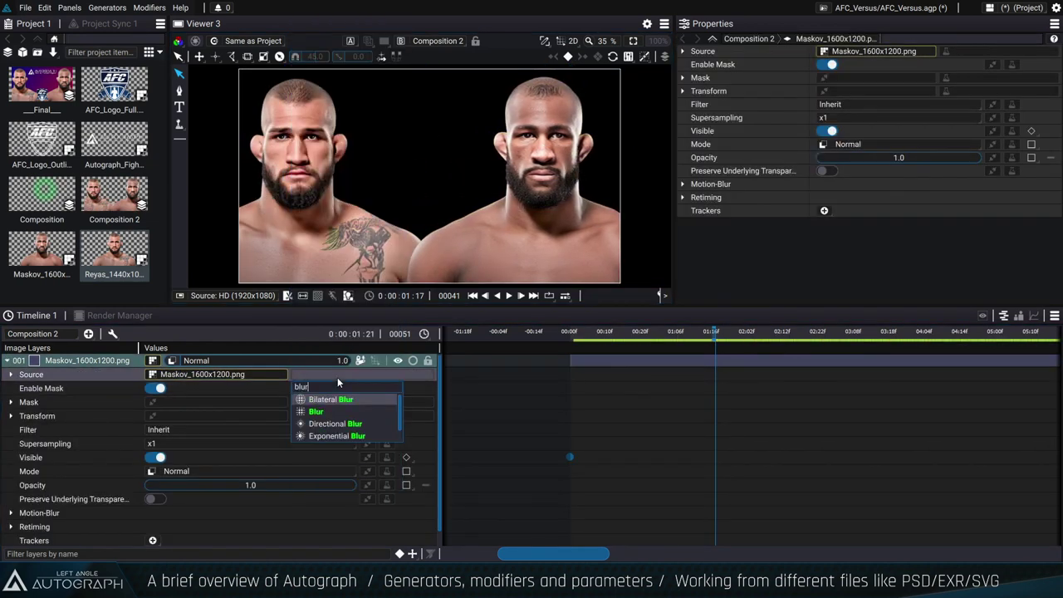
pyautogui.press('Down')
pyautogui.press('Return')
pyautogui.moveTo(241, 498); pyautogui.dragTo(315, 499)
# Add a Hue Shift modifier to the Maskov_1600x1200.png layer and set its Angle to 179.
pyautogui.click(339, 376)
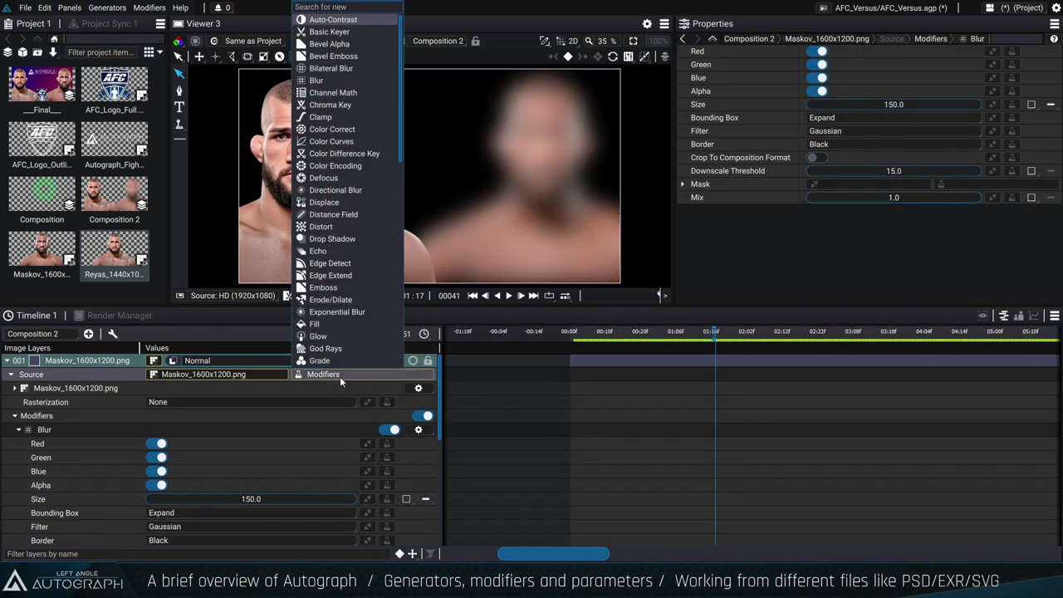
pyautogui.write('hue')
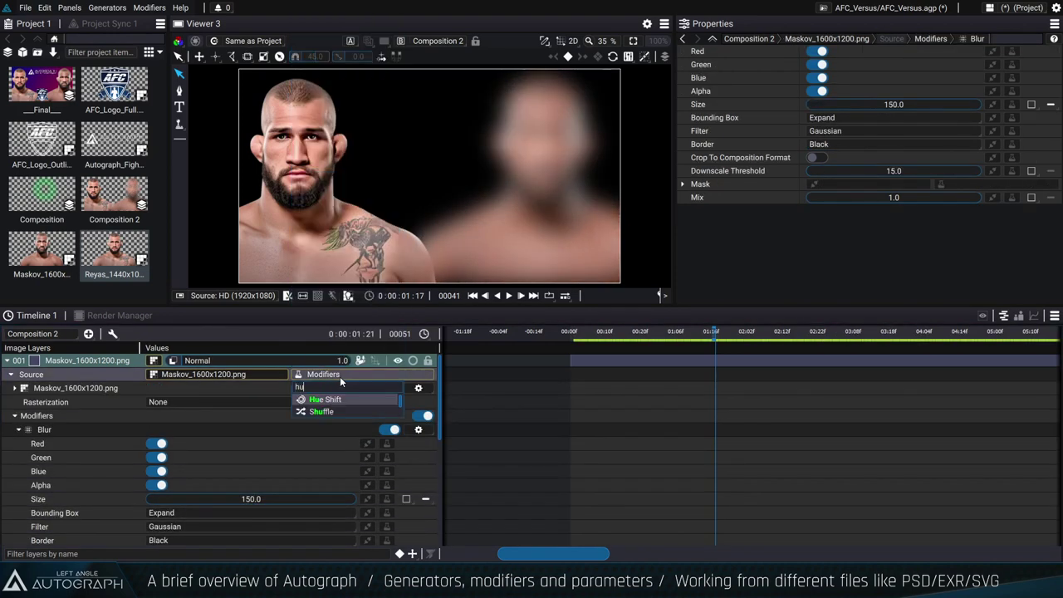
pyautogui.click(320, 399)
pyautogui.scroll(-6, 265, 505)
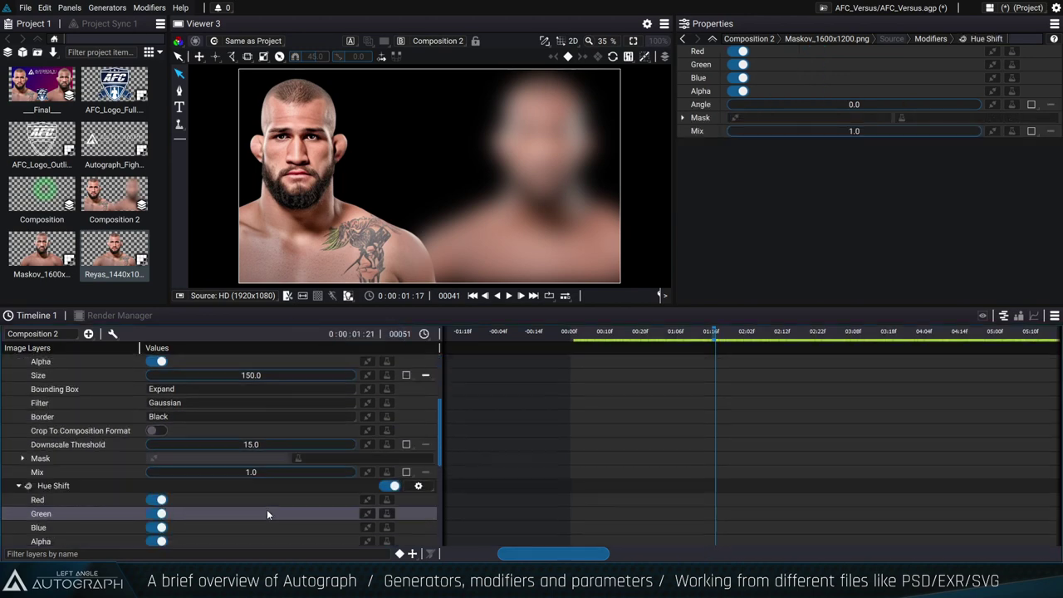
pyautogui.scroll(2, 261, 448)
pyautogui.moveTo(265, 462); pyautogui.dragTo(340, 461)
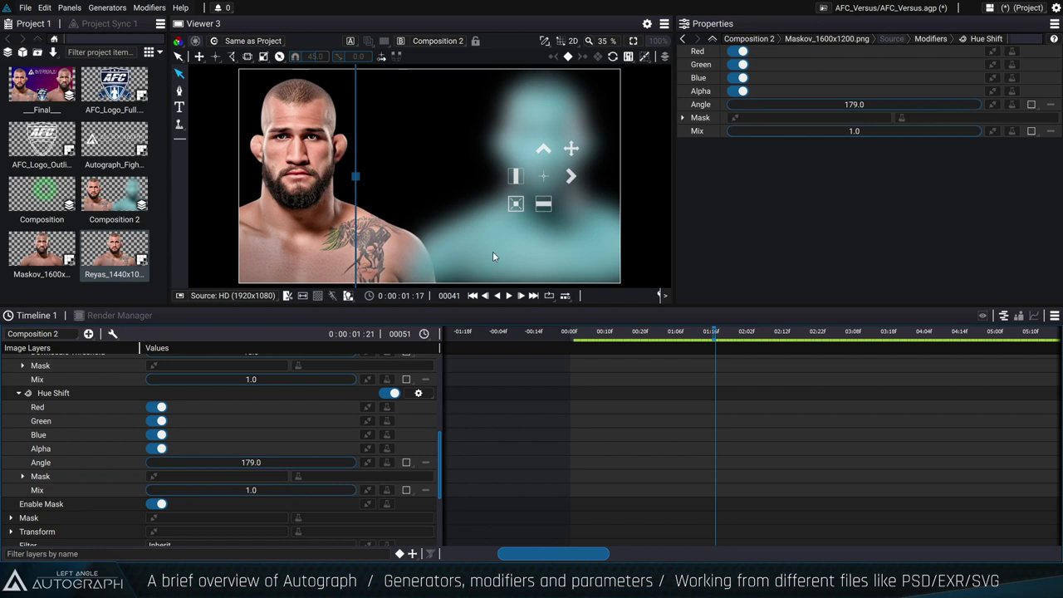
# Collapse the Blur and Hue Shift modifiers and copy the Maskov_1600x1200.png layer's whole modifier group.
pyautogui.scroll(4, 198, 406)
pyautogui.scroll(2, 198, 406)
pyautogui.click(25, 429)
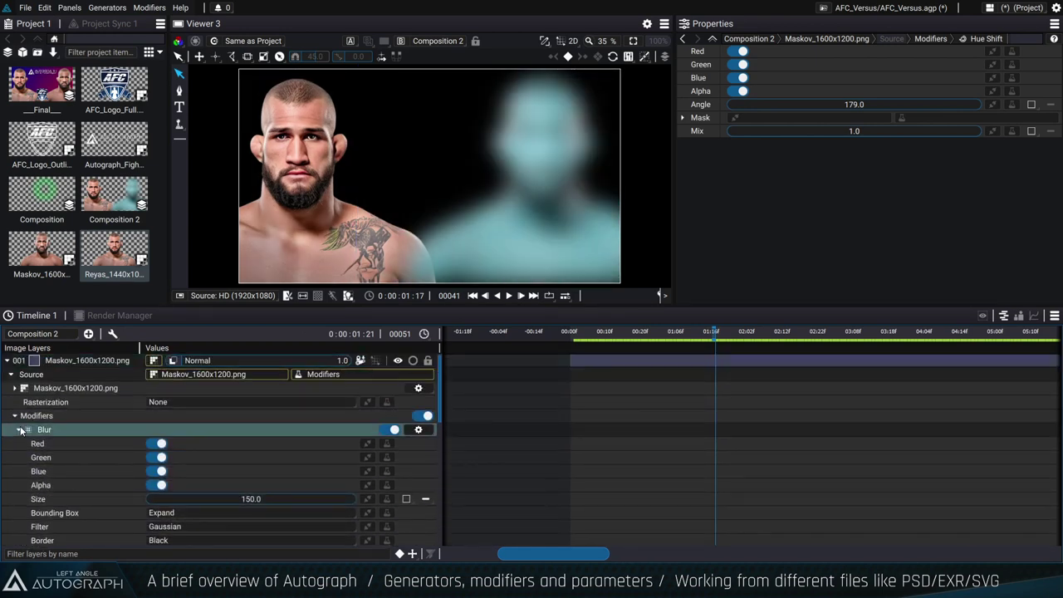
pyautogui.click(18, 430)
pyautogui.click(18, 444)
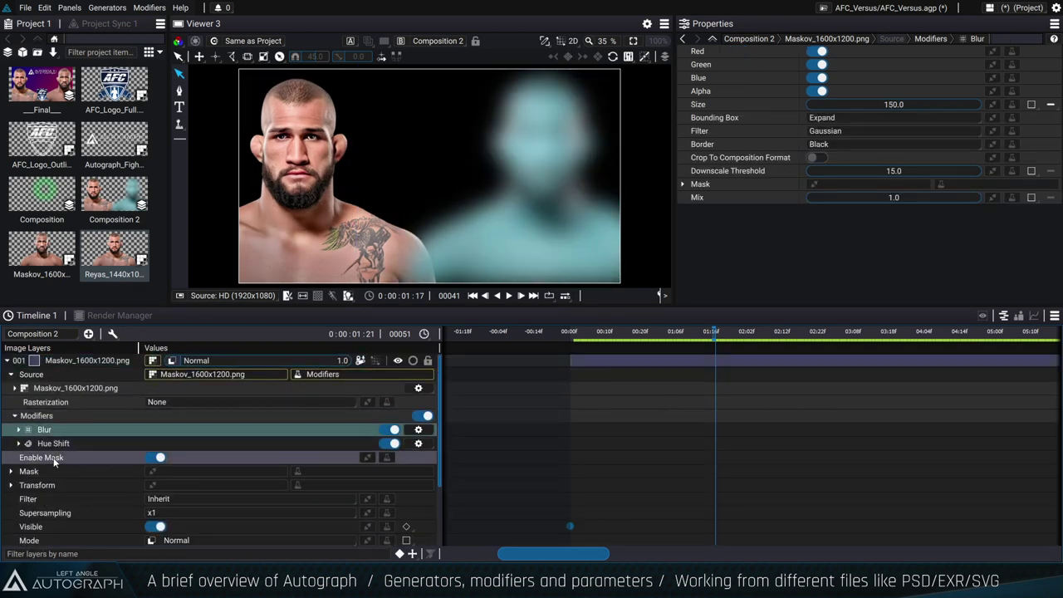
pyautogui.click(54, 414)
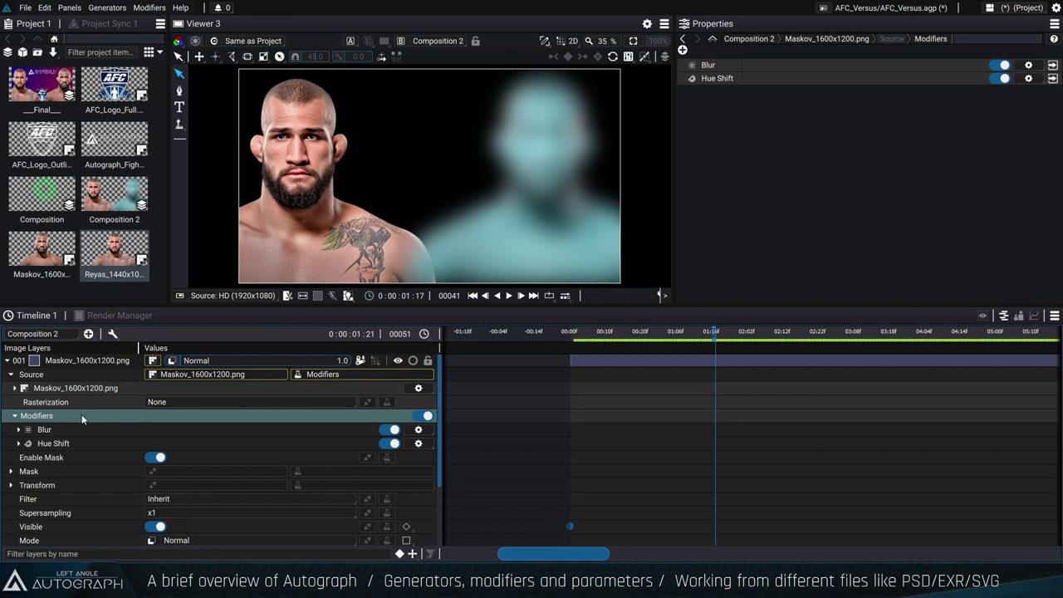
# Paste the copied modifier group onto the Reyas_1440x1080.png layer as a shared modifier group.
pyautogui.click(288, 219)
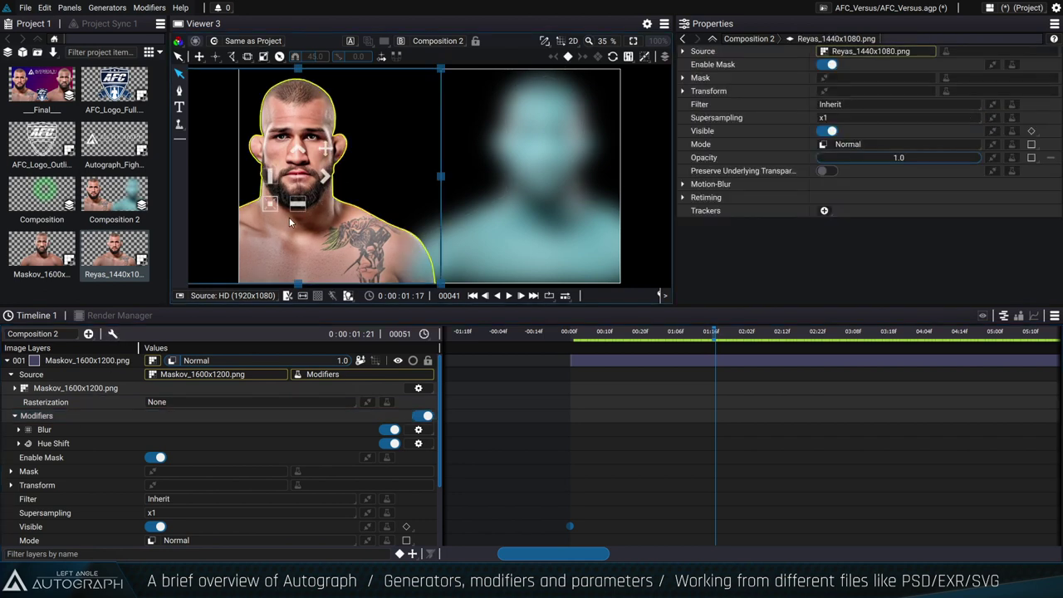
pyautogui.click(112, 334)
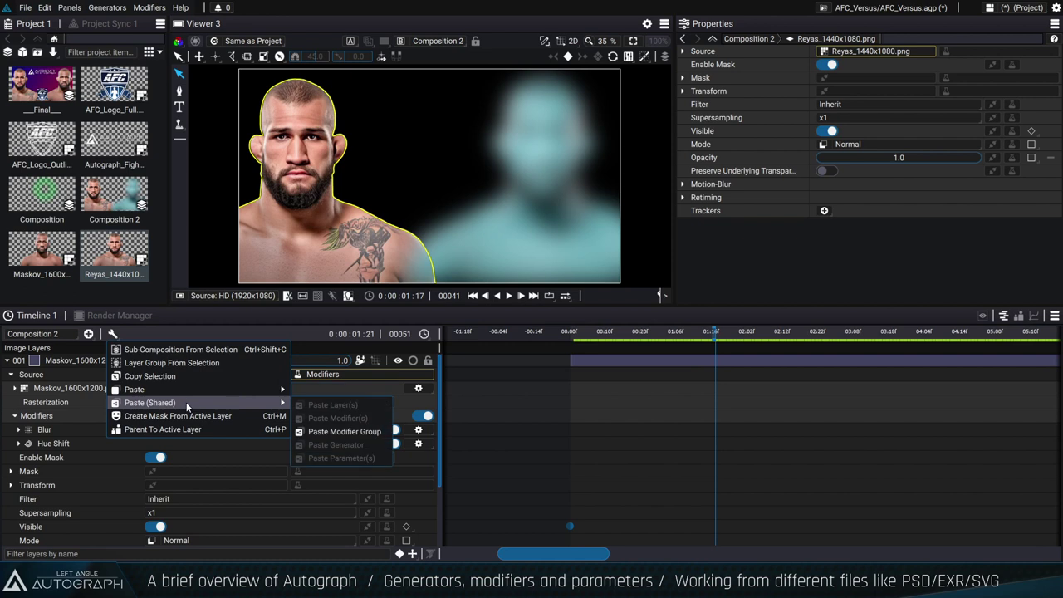
pyautogui.click(347, 432)
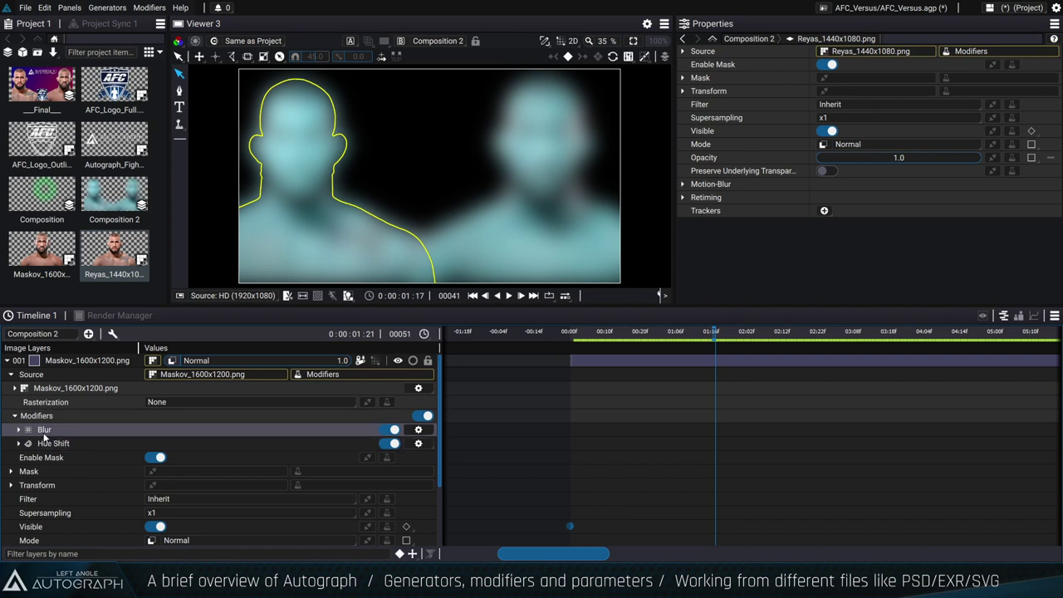
# Examine the shared parameters of the Maskov_1600x1200.png Blur and the contents of its modifier group.
pyautogui.click(18, 429)
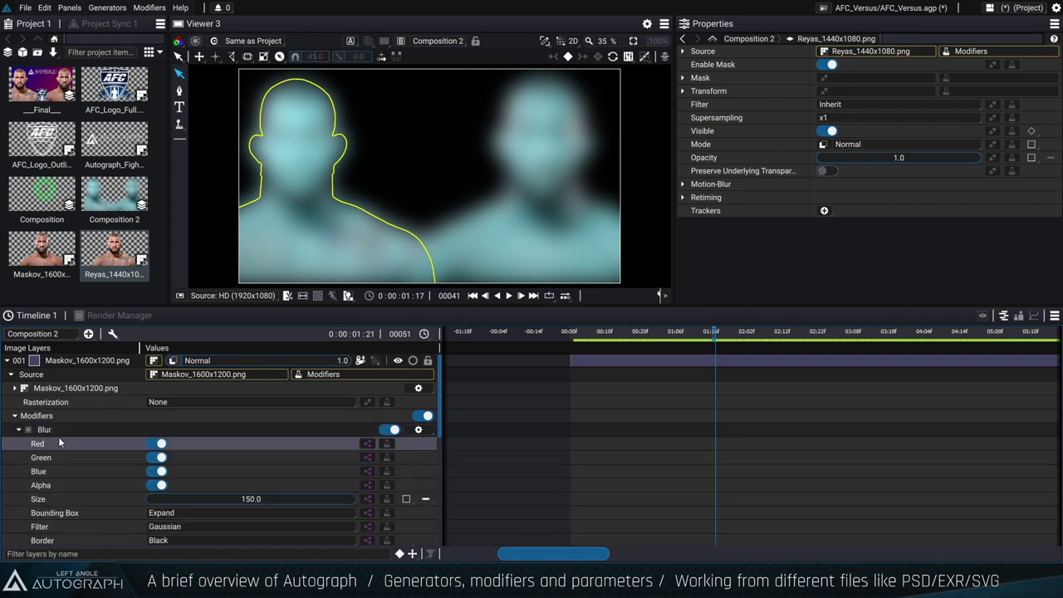
pyautogui.scroll(-3, 58, 436)
pyautogui.click(56, 360)
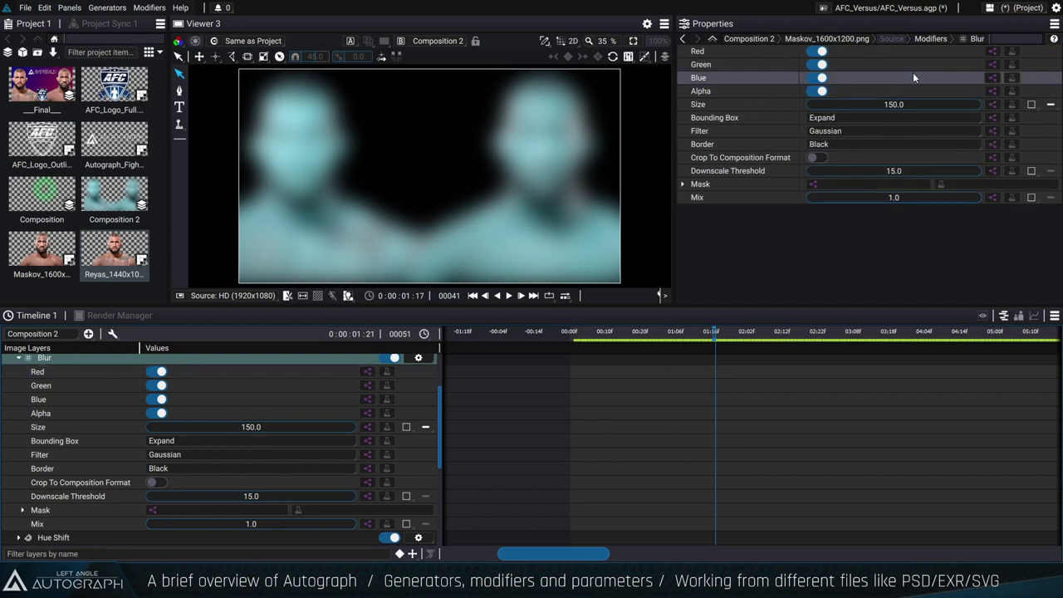
pyautogui.click(925, 38)
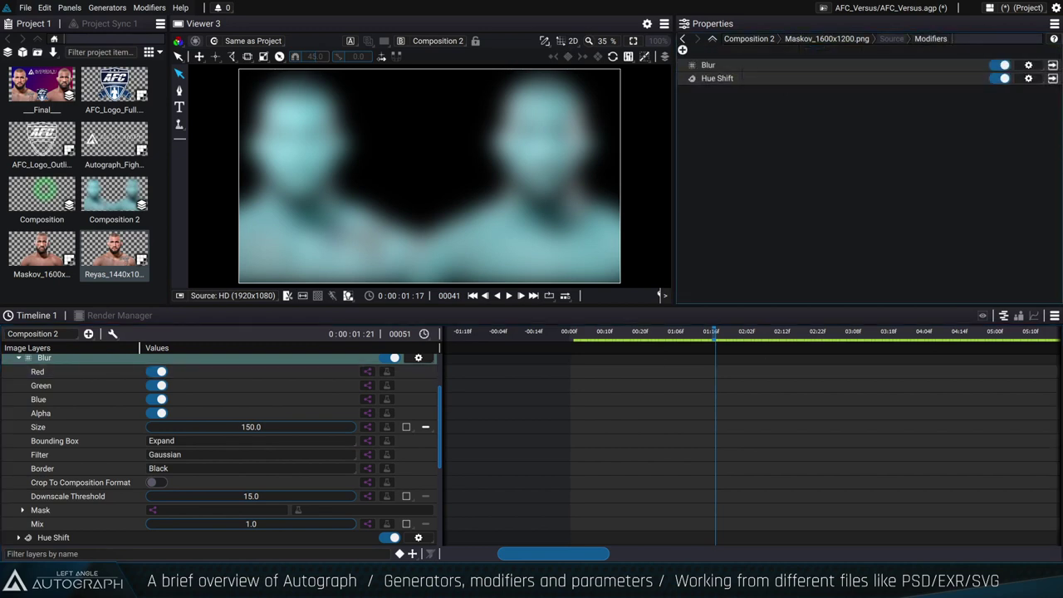
# Set the shared Maskov_1600x1200.png Blur Size to 90 and check that parameter's sharing options.
pyautogui.click(1051, 78)
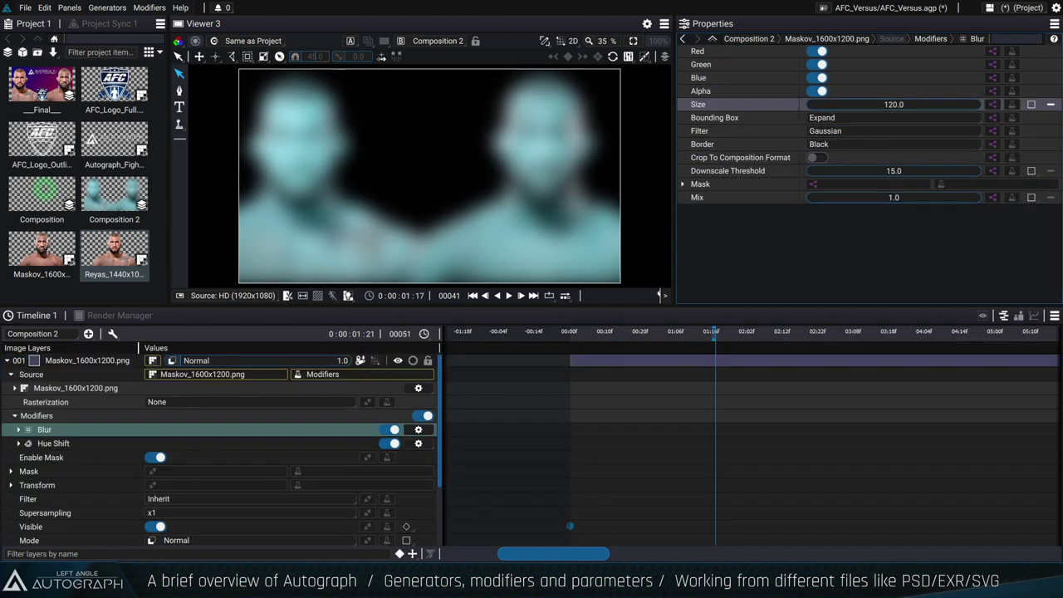
pyautogui.moveTo(855, 105); pyautogui.dragTo(888, 104)
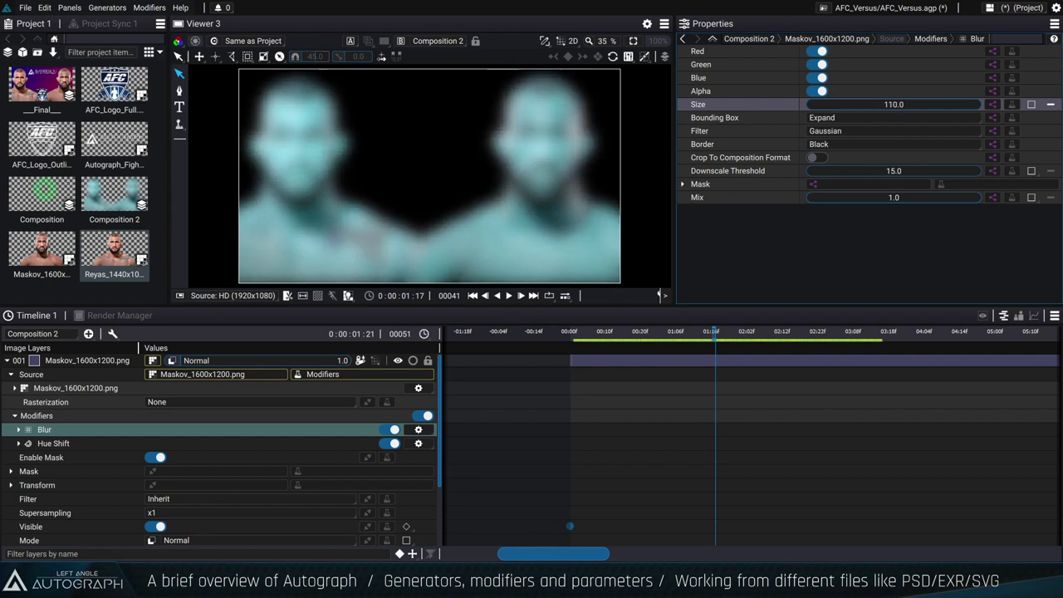
pyautogui.click(993, 105)
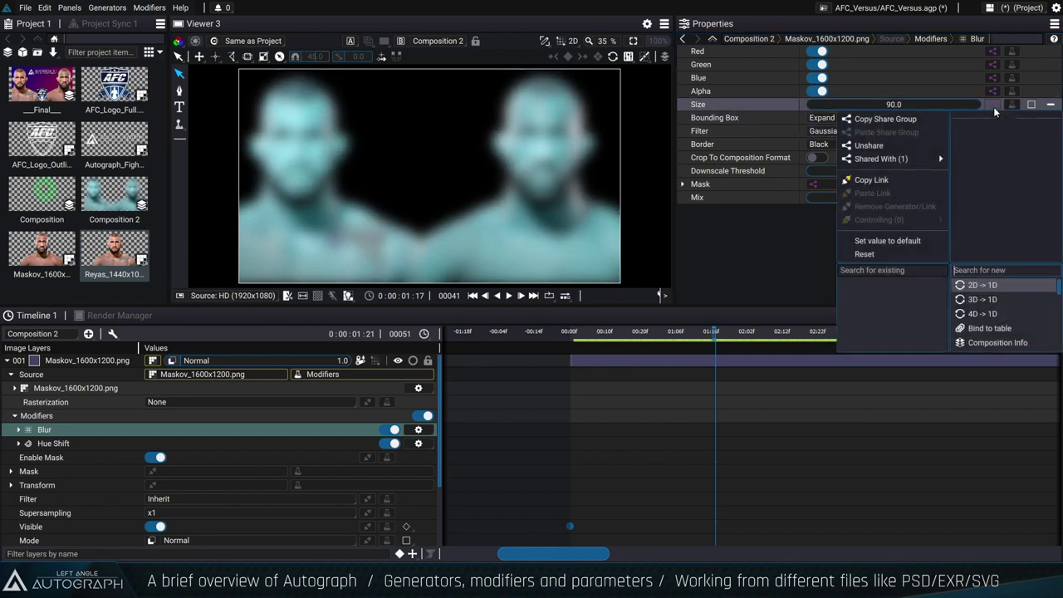
pyautogui.click(724, 250)
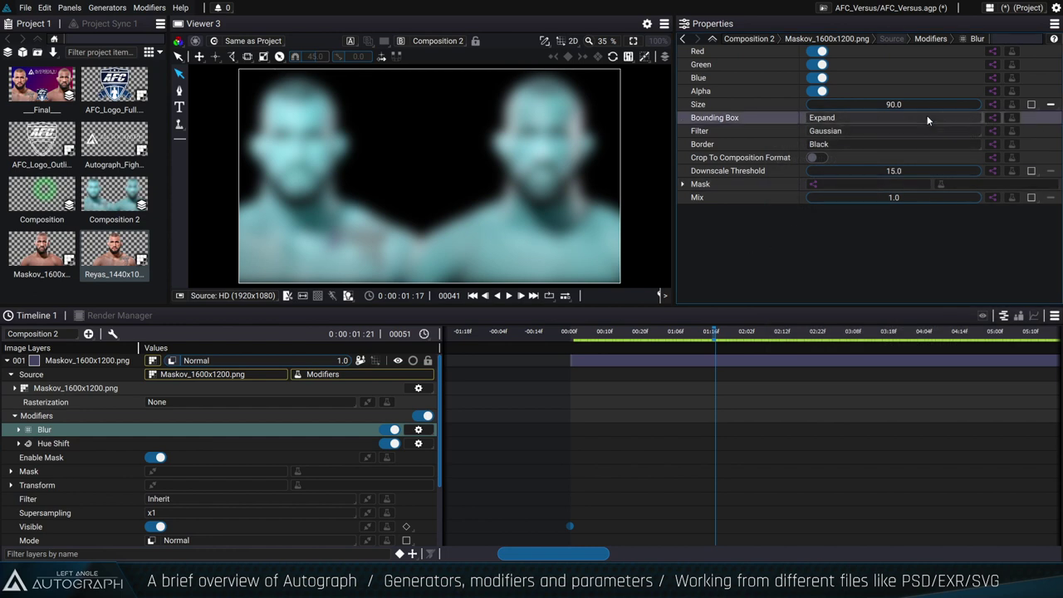
# Delete the Hue Shift modifier from the Maskov_1600x1200.png layer's shared modifier group and add a Clamp modifier to it.
pyautogui.click(67, 442)
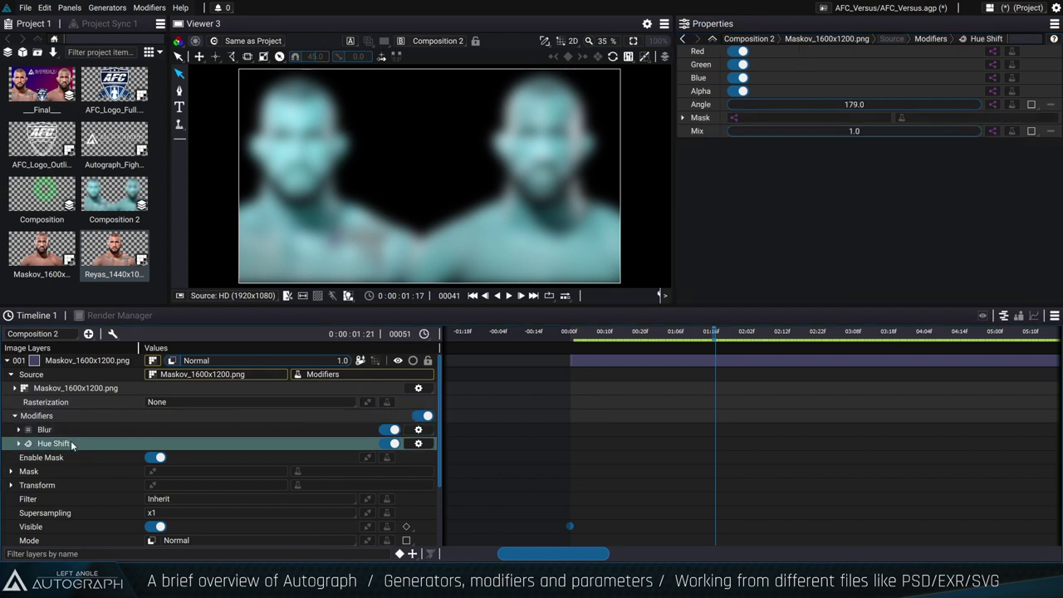
pyautogui.press('Delete')
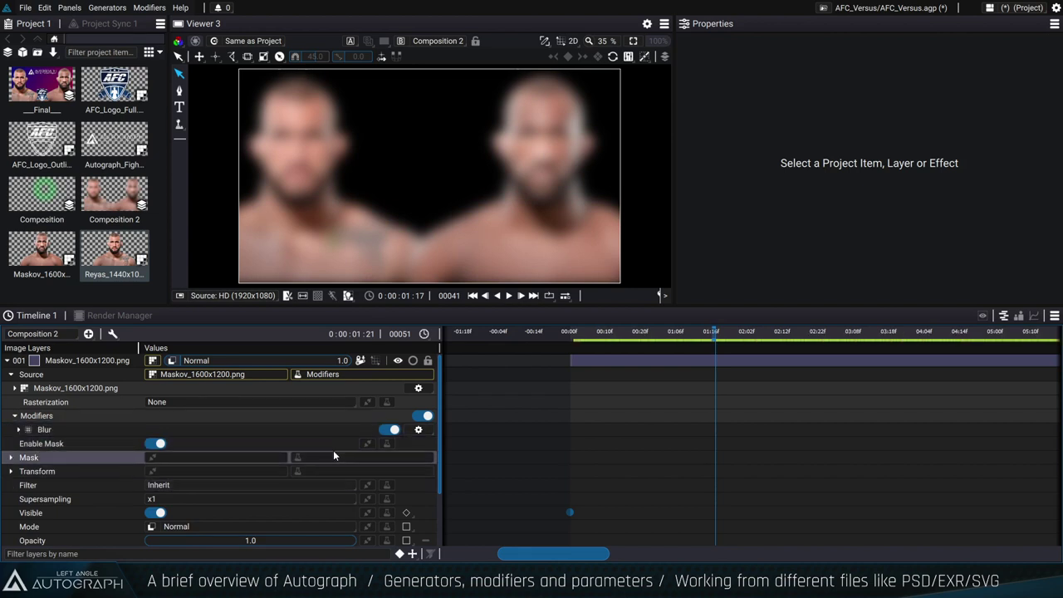
pyautogui.click(323, 374)
pyautogui.scroll(-1, 401, 136)
pyautogui.scroll(1, 404, 113)
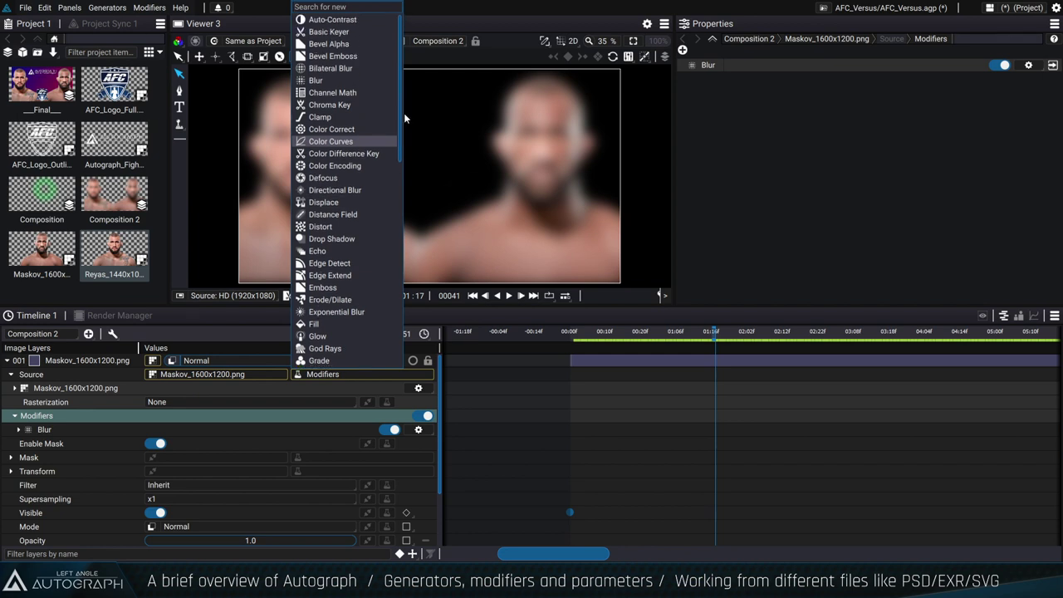
pyautogui.click(352, 117)
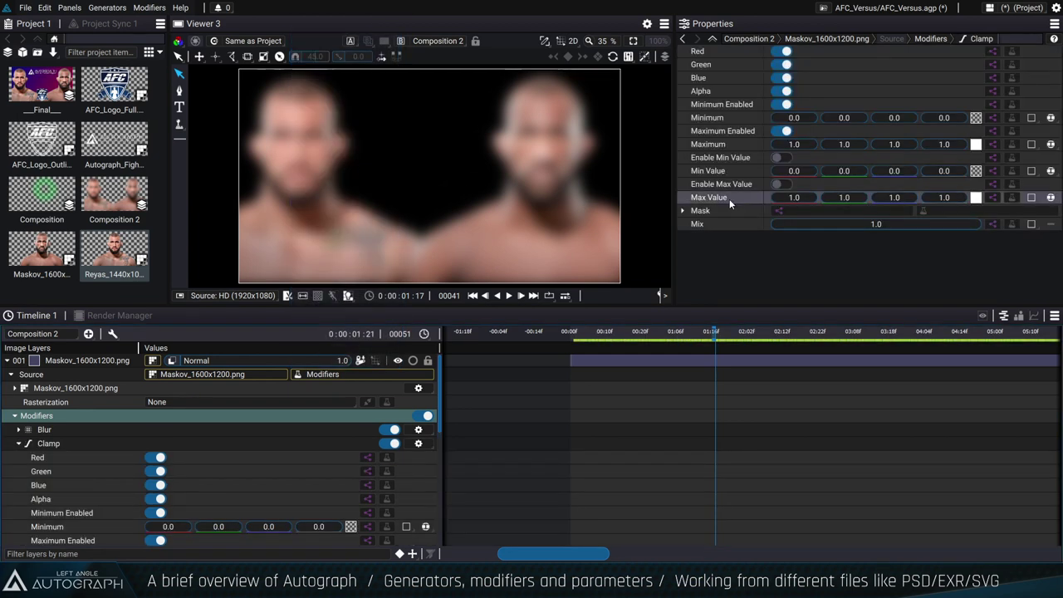
# Replace the Clamp modifier in the Maskov_1600x1200.png layer's shared modifier group with a Threshold modifier.
pyautogui.click(48, 444)
pyautogui.press('Delete')
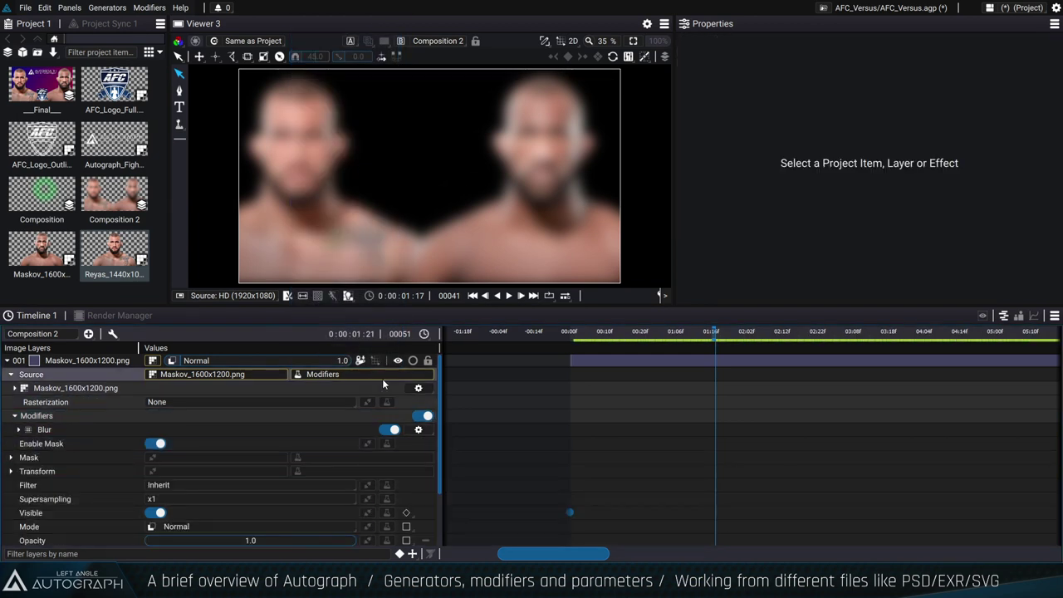
pyautogui.click(377, 376)
pyautogui.write('the')
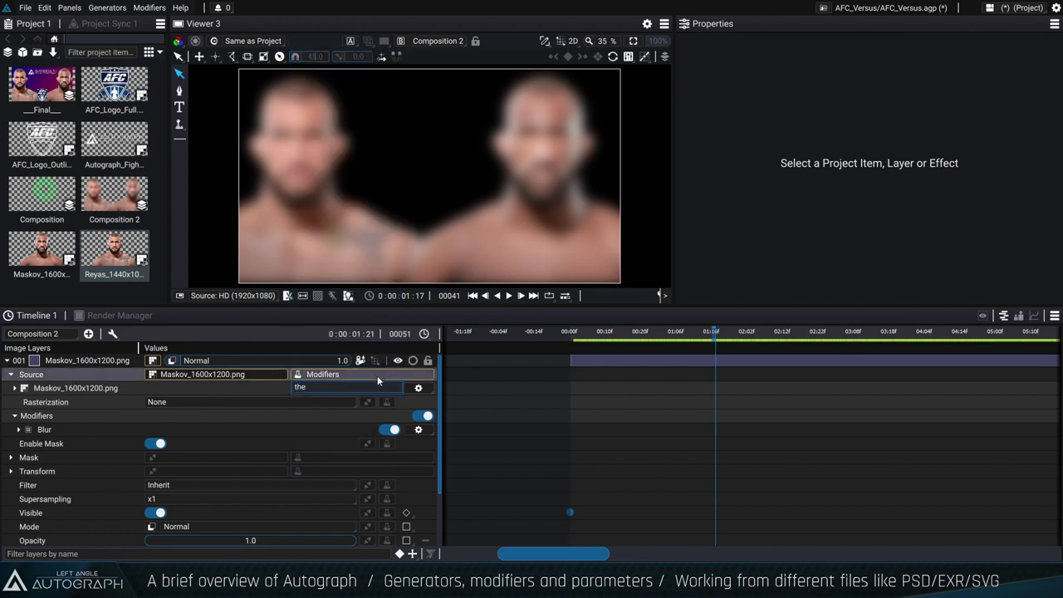
pyautogui.press('BackSpace')
pyautogui.write('r')
pyautogui.click(342, 403)
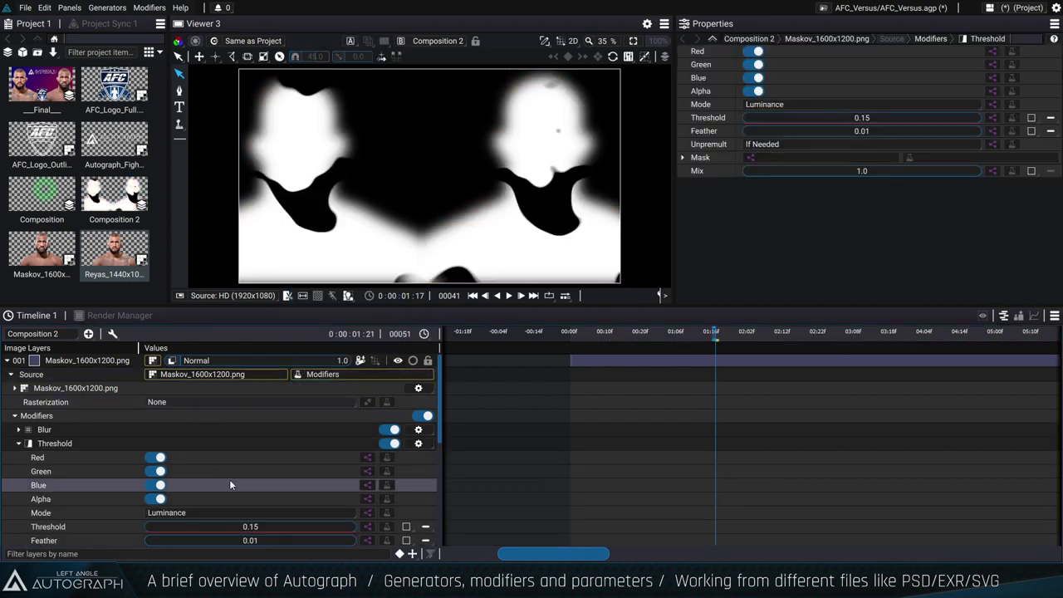
# Look through the Threshold modifier's parameters, and collapse them and the Maskov_1600x1200.png layer's modifier group.
pyautogui.scroll(-3, 232, 498)
pyautogui.scroll(3, 116, 441)
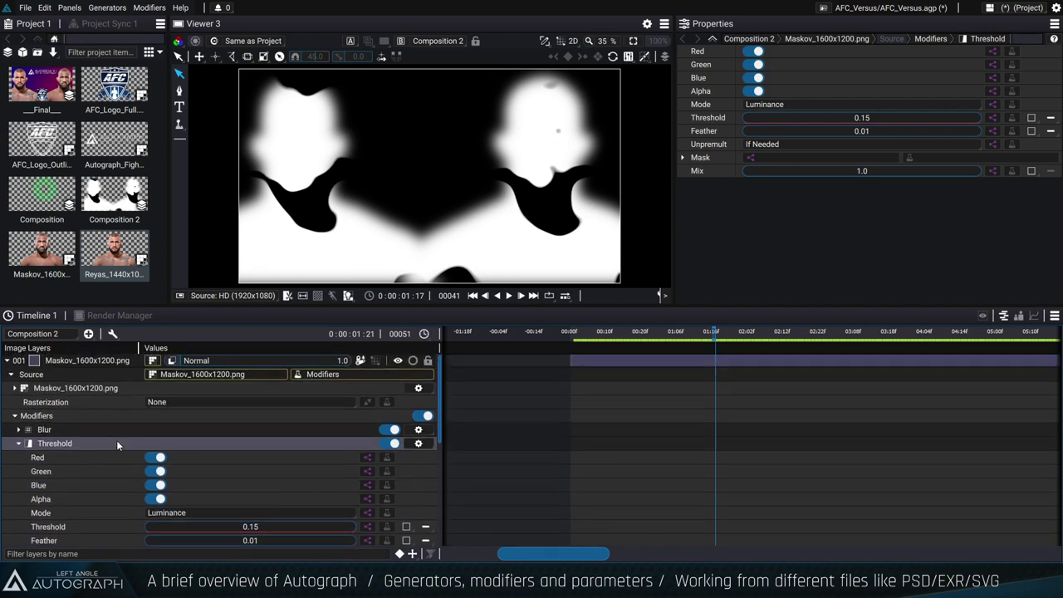
pyautogui.click(19, 444)
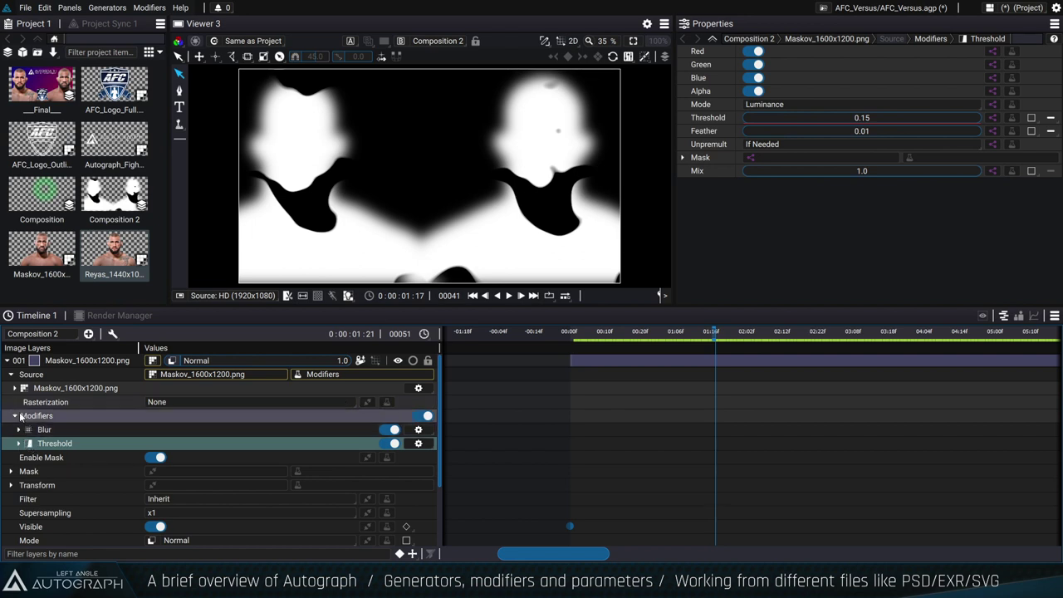
pyautogui.click(15, 416)
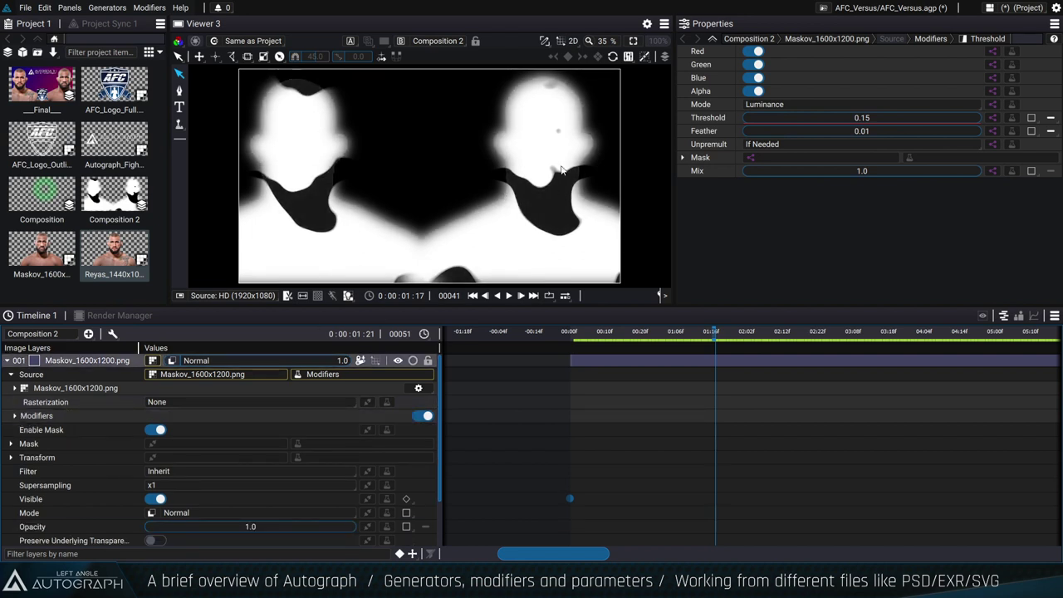
# Delete the Blur and Threshold modifiers from the Maskov_1600x1200.png layer's source.
pyautogui.click(35, 418)
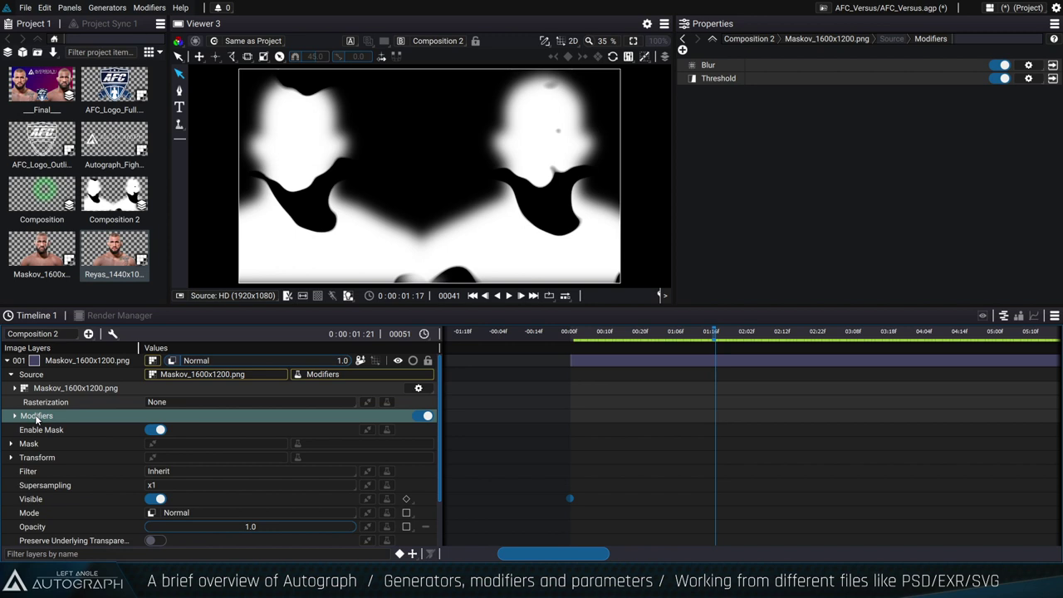
pyautogui.click(15, 415)
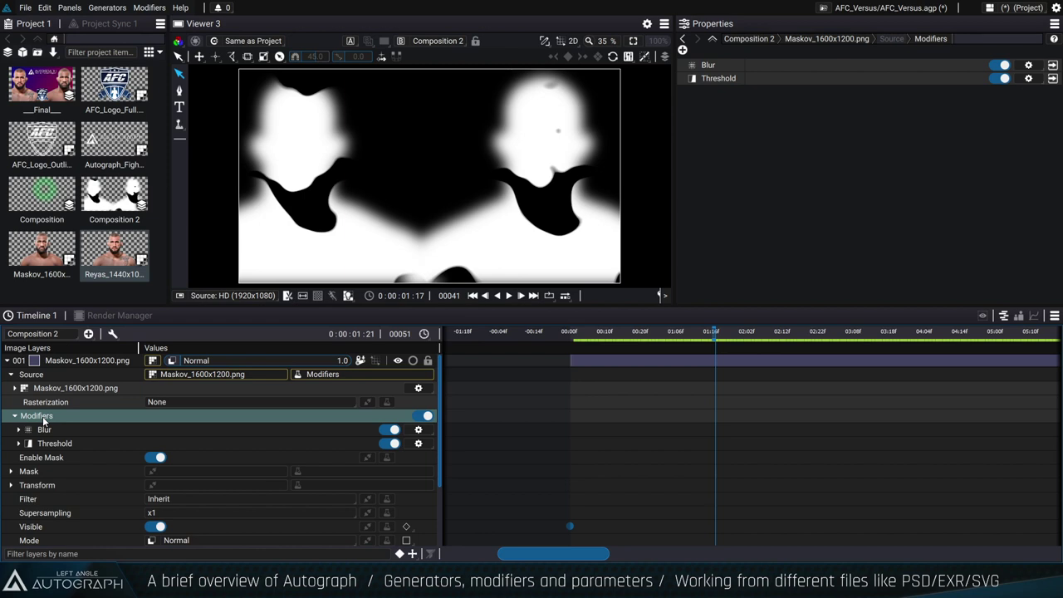
pyautogui.click(71, 430)
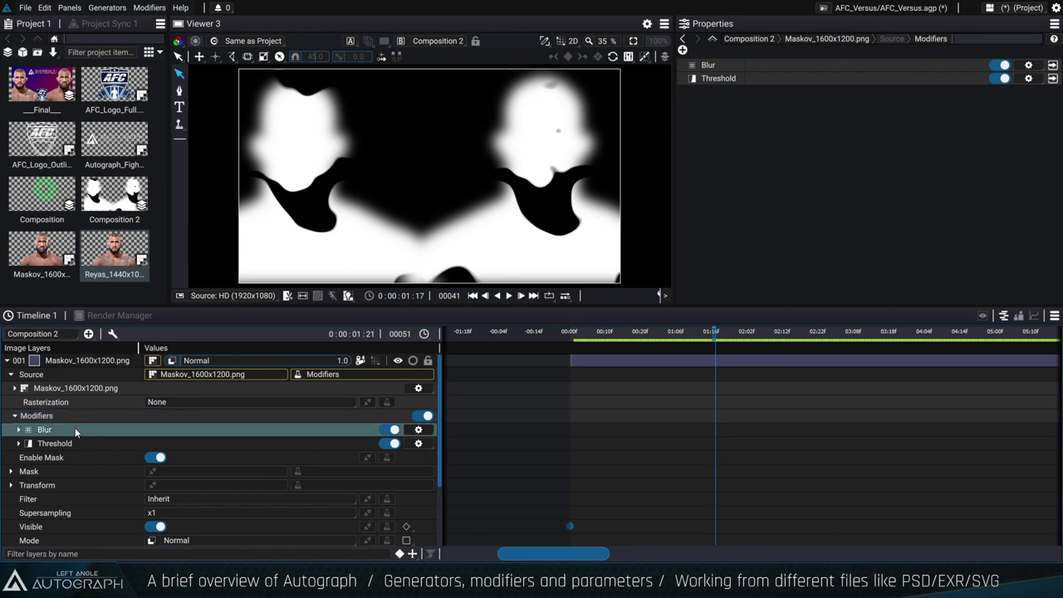
pyautogui.press('Delete')
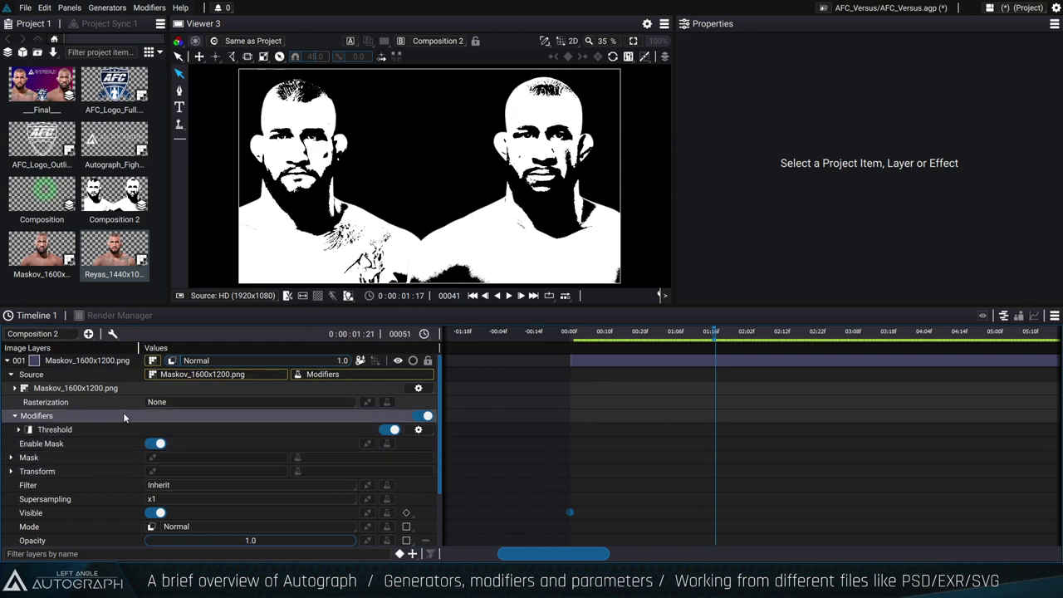
pyautogui.click(73, 429)
pyautogui.press('Delete')
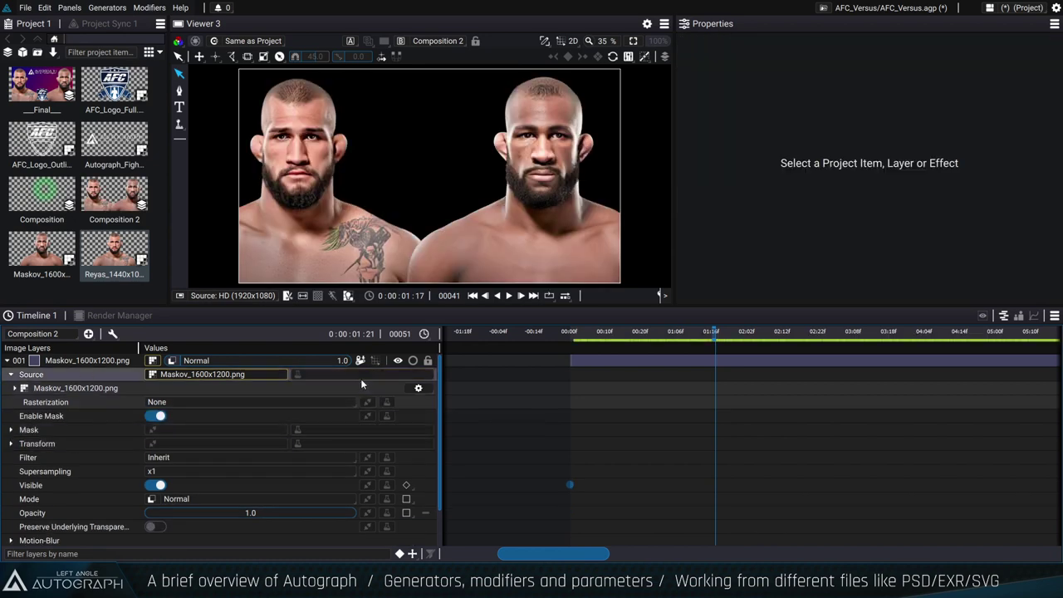
# Add a Blur modifier to the Maskov_1600x1200.png layer's source and open its Border options.
pyautogui.click(362, 383)
pyautogui.write('blur')
pyautogui.press('Down')
pyautogui.press('Return')
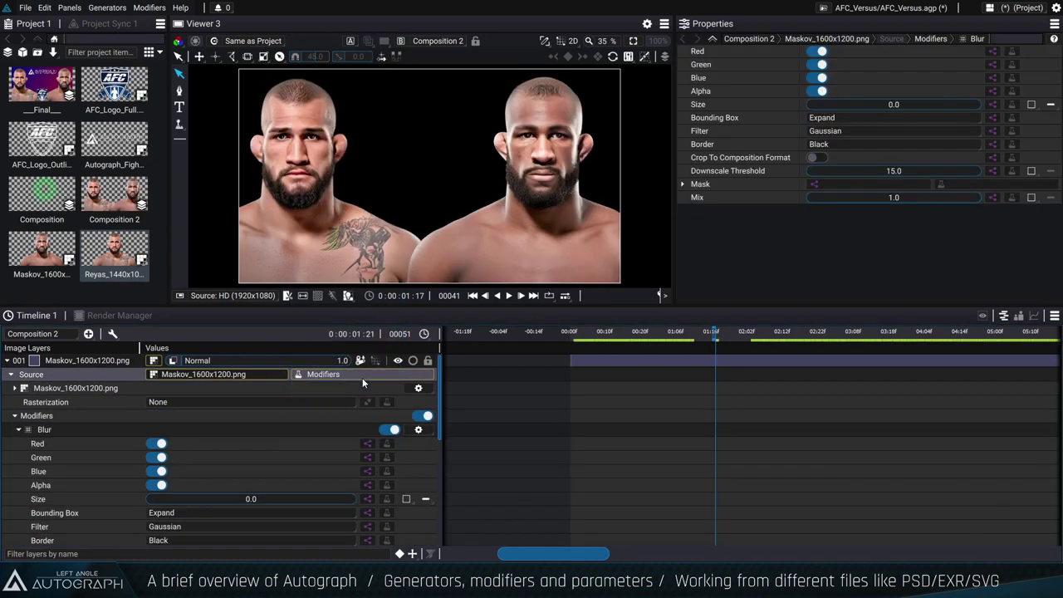
pyautogui.click(836, 141)
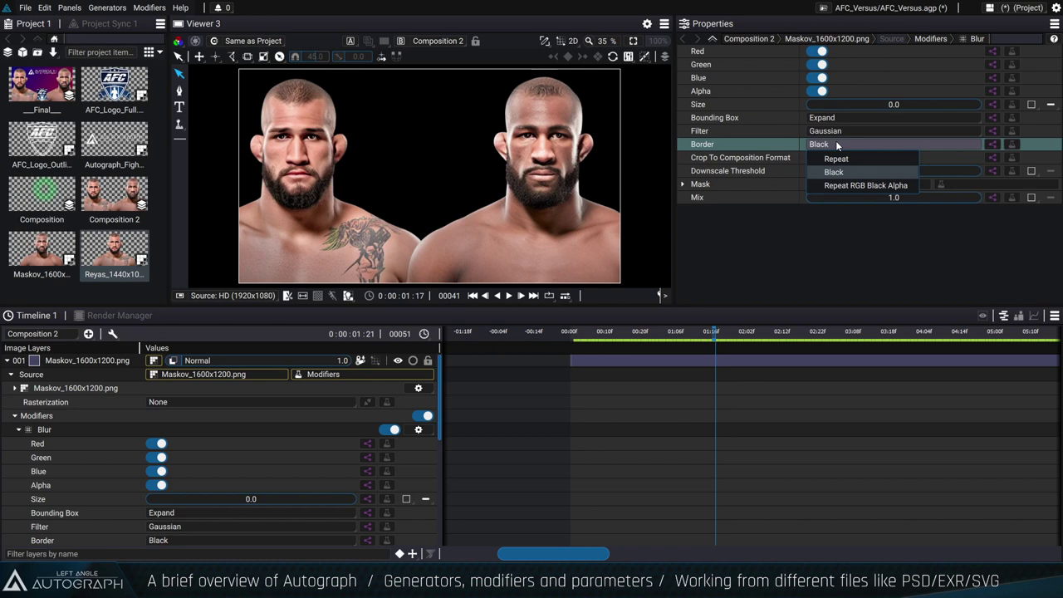
# Replace the source of the Reyas_1440x1080.png layer with the Maskov_1600x1200.png project image.
pyautogui.click(82, 362)
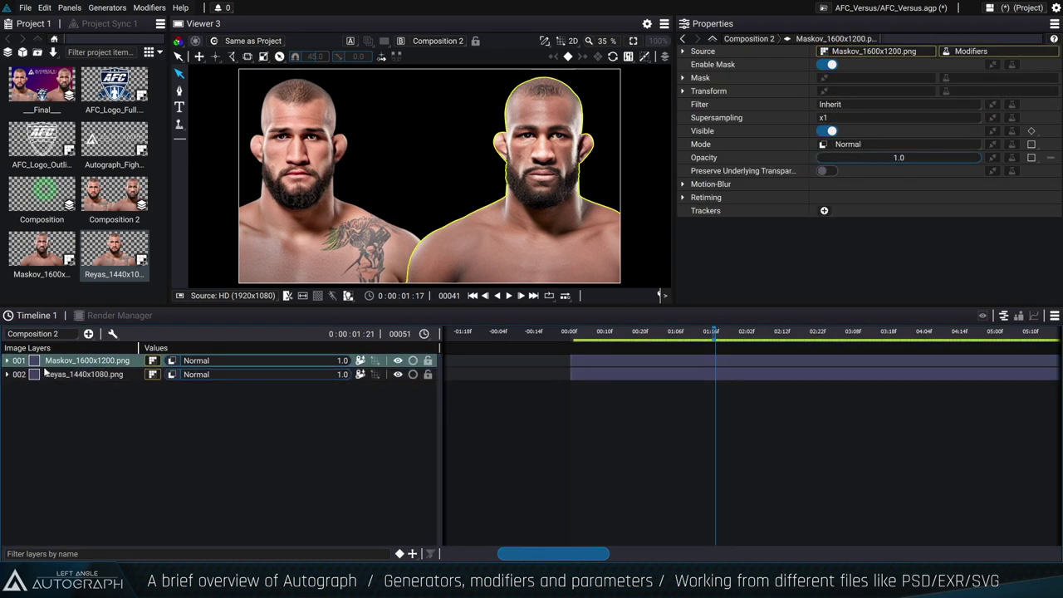
pyautogui.click(267, 270)
pyautogui.click(541, 190)
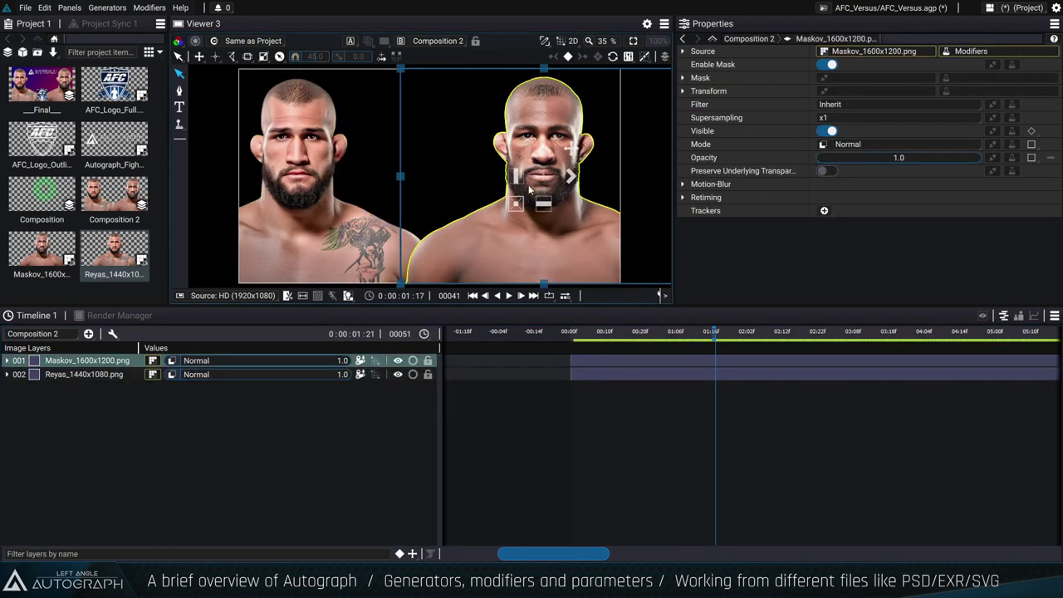
pyautogui.click(314, 241)
pyautogui.click(314, 241)
pyautogui.click(312, 241)
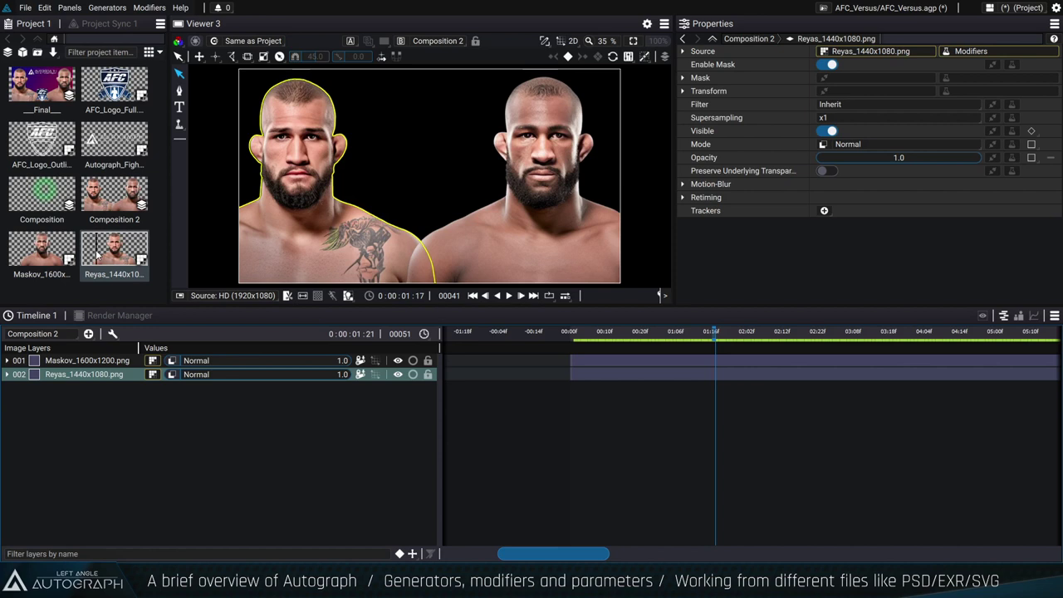
pyautogui.click(45, 256)
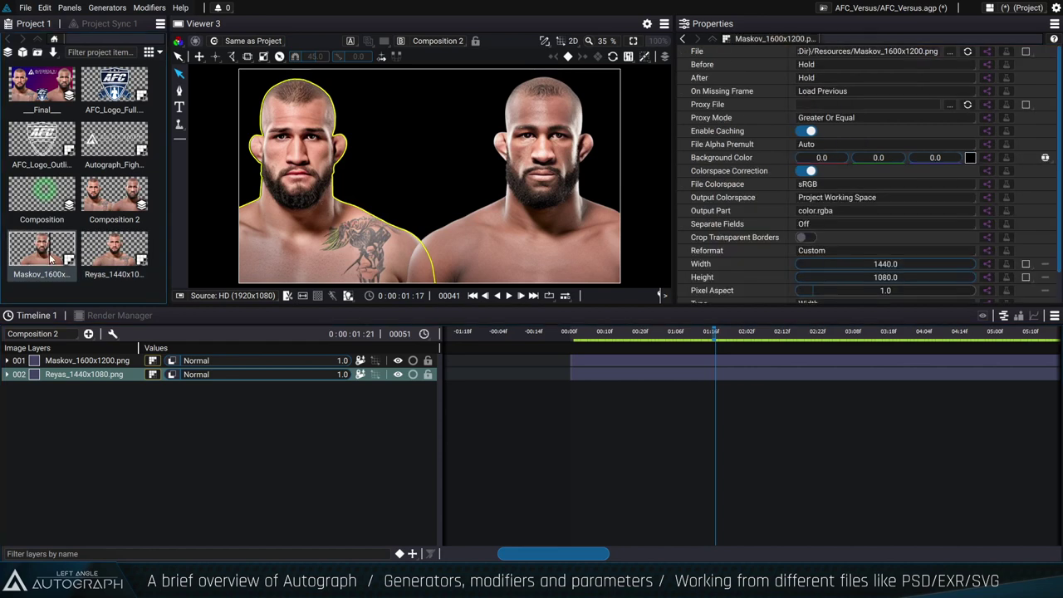
pyautogui.click(152, 375)
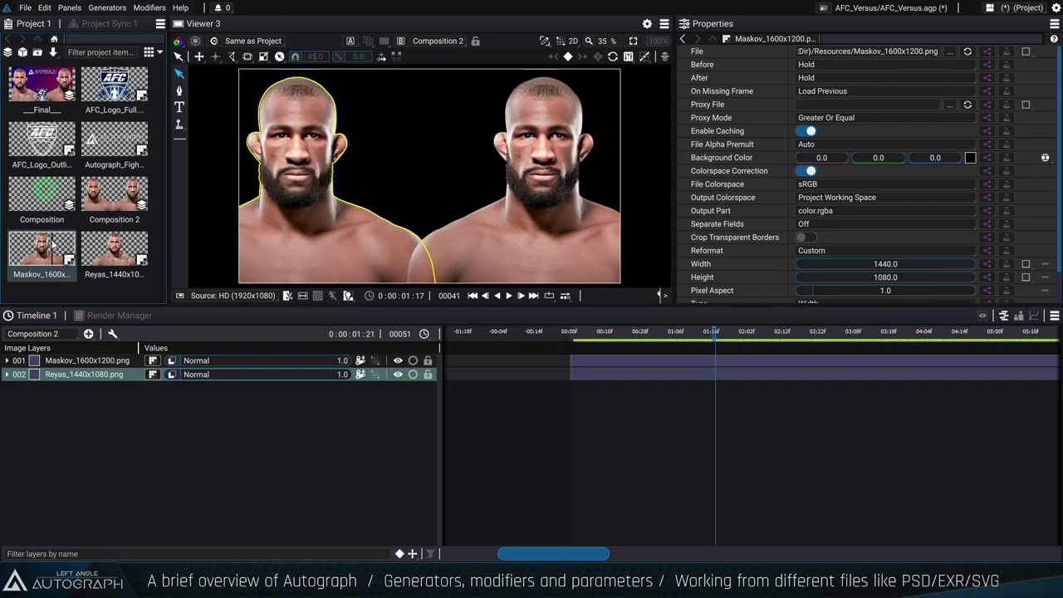
# Restore Reyas_1440x1080.png as the source of layer 002 in its expanded properties.
pyautogui.click(6, 374)
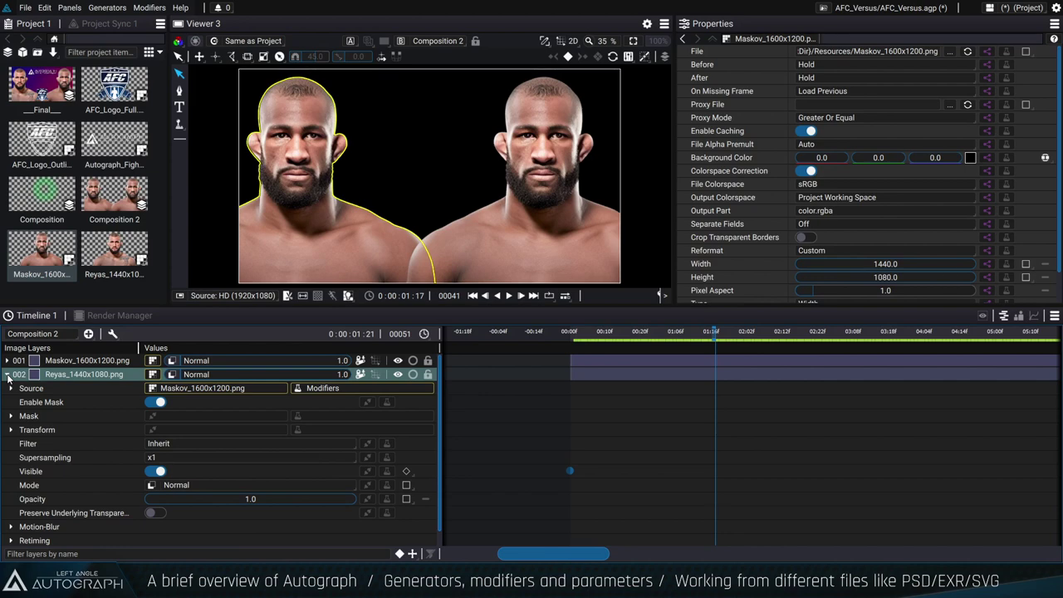
pyautogui.moveTo(114, 249); pyautogui.dragTo(173, 410)
pyautogui.click(42, 249)
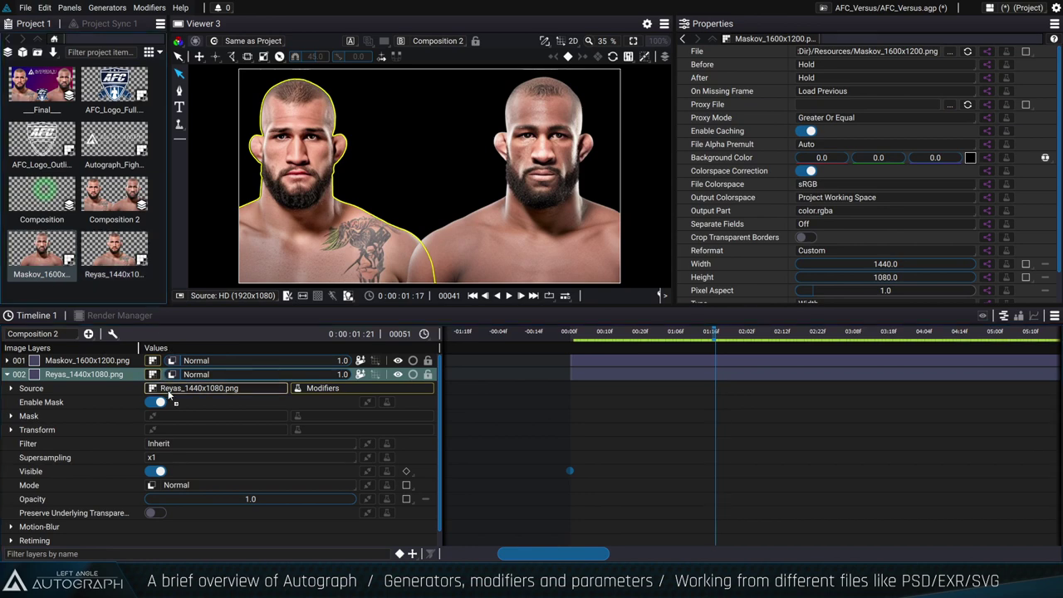
# Assign Maskov_1600x1200.png to the Source property of the Reyas_1440x1080.png layer.
pyautogui.click(6, 374)
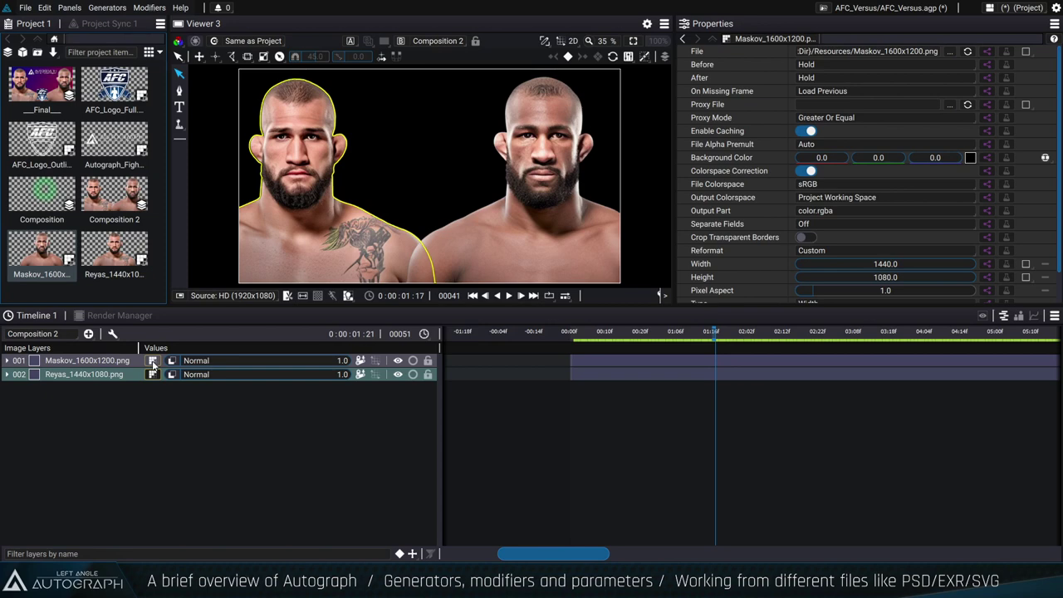
pyautogui.click(7, 374)
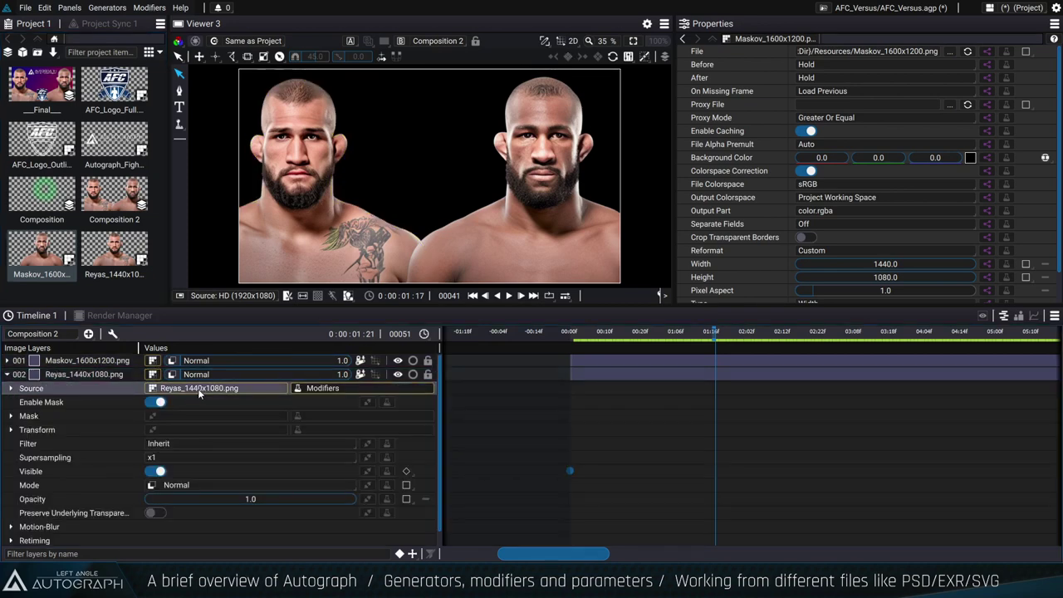
pyautogui.moveTo(199, 388); pyautogui.dragTo(188, 388)
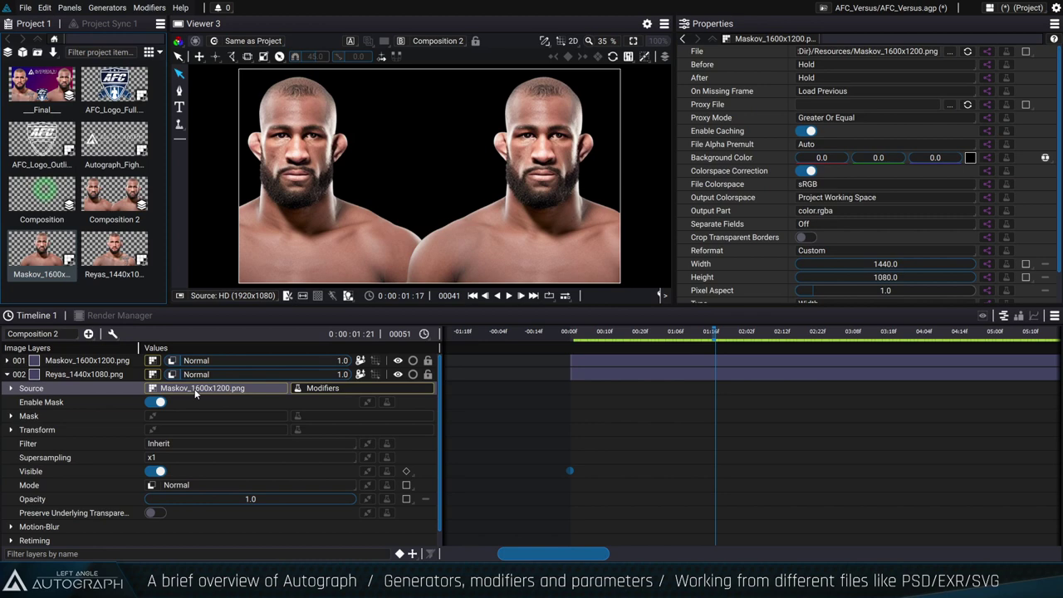
# Copy a link from the Reyas_1440x1080.png layer's source and paste it onto the Maskov_1600x1200.png layer's source.
pyautogui.click(8, 361)
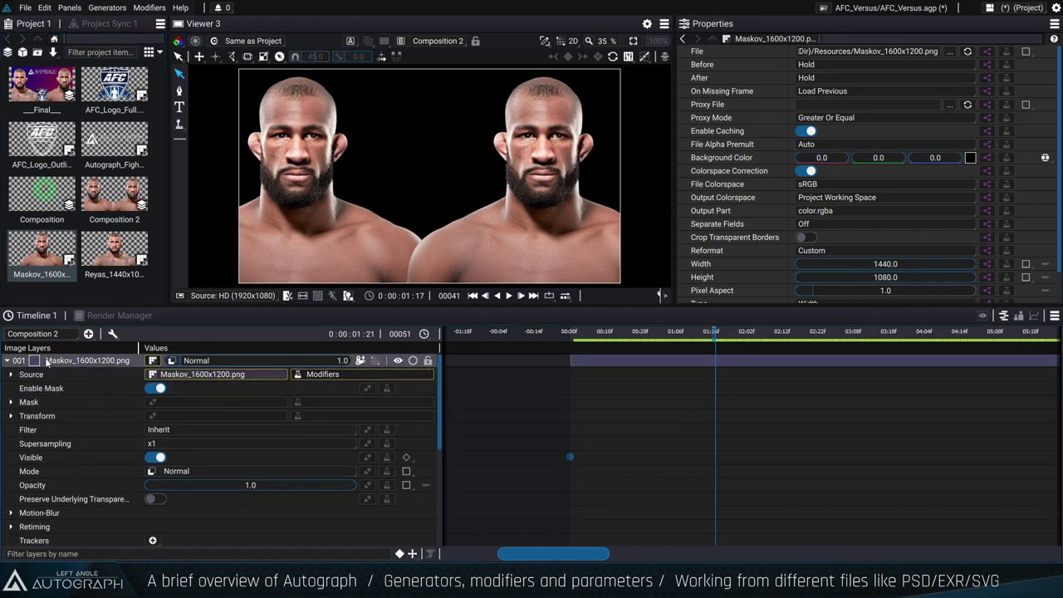
pyautogui.click(8, 362)
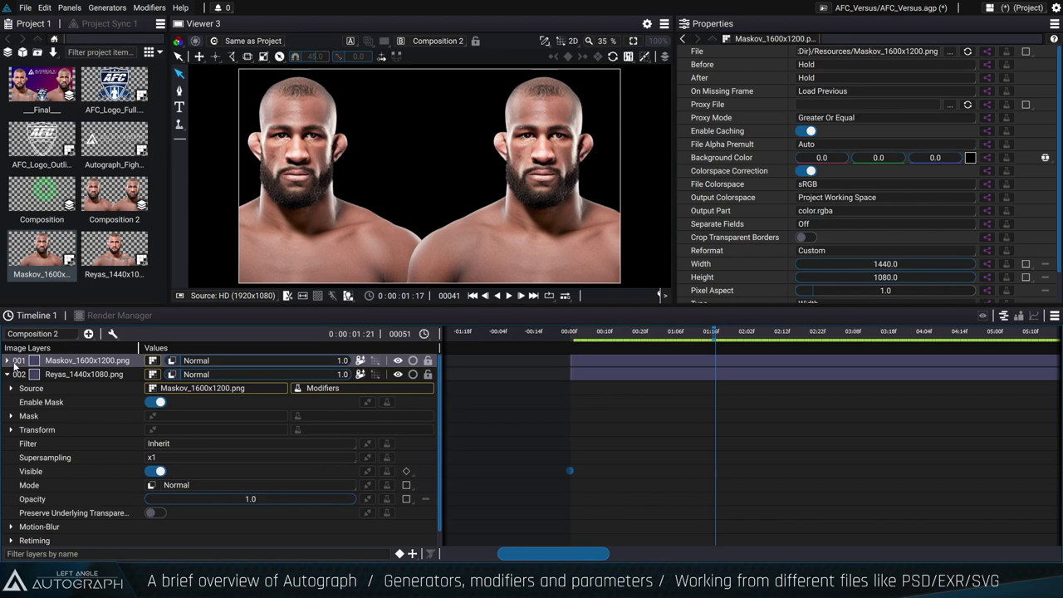
pyautogui.click(205, 387)
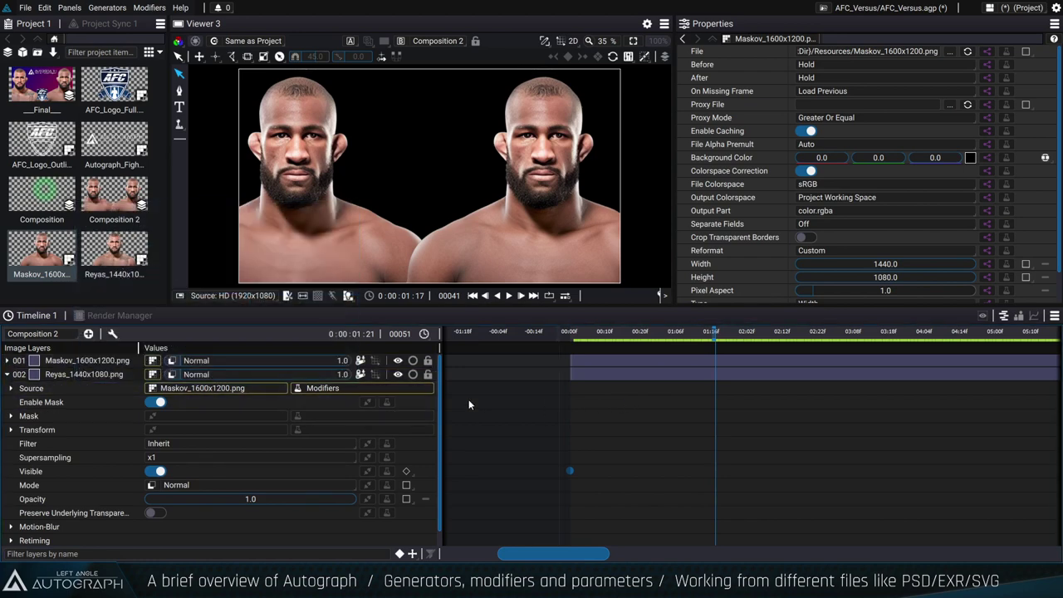
pyautogui.click(111, 391)
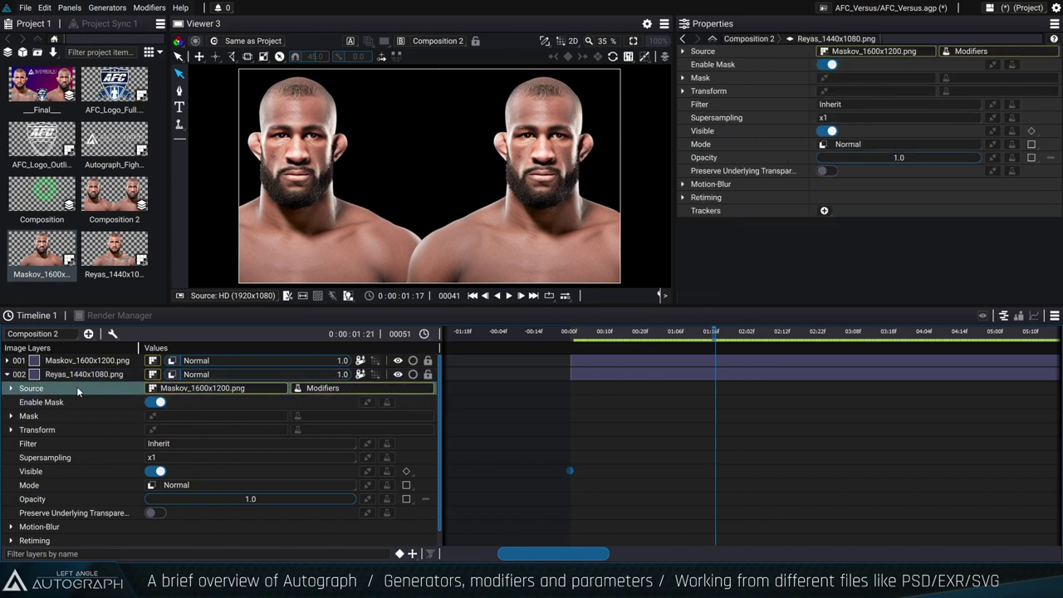
pyautogui.scroll(-1, 58, 378)
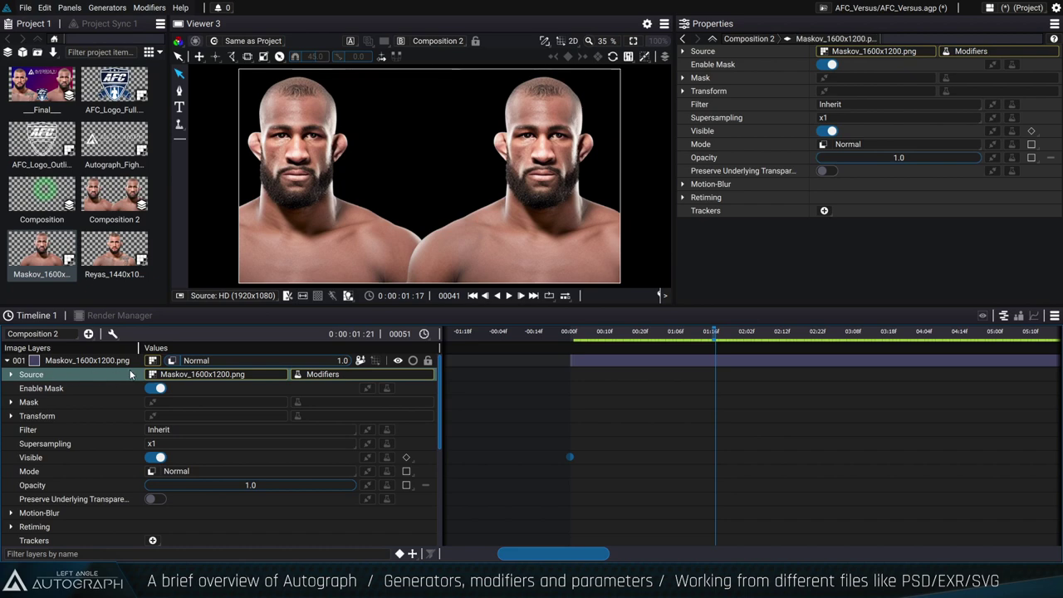
pyautogui.click(185, 374)
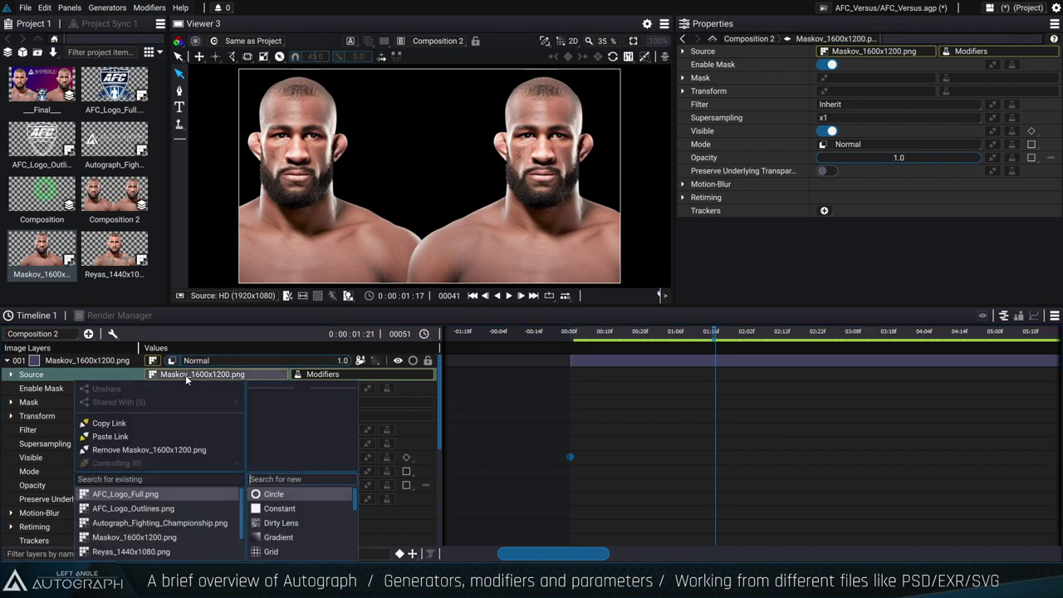
pyautogui.click(178, 431)
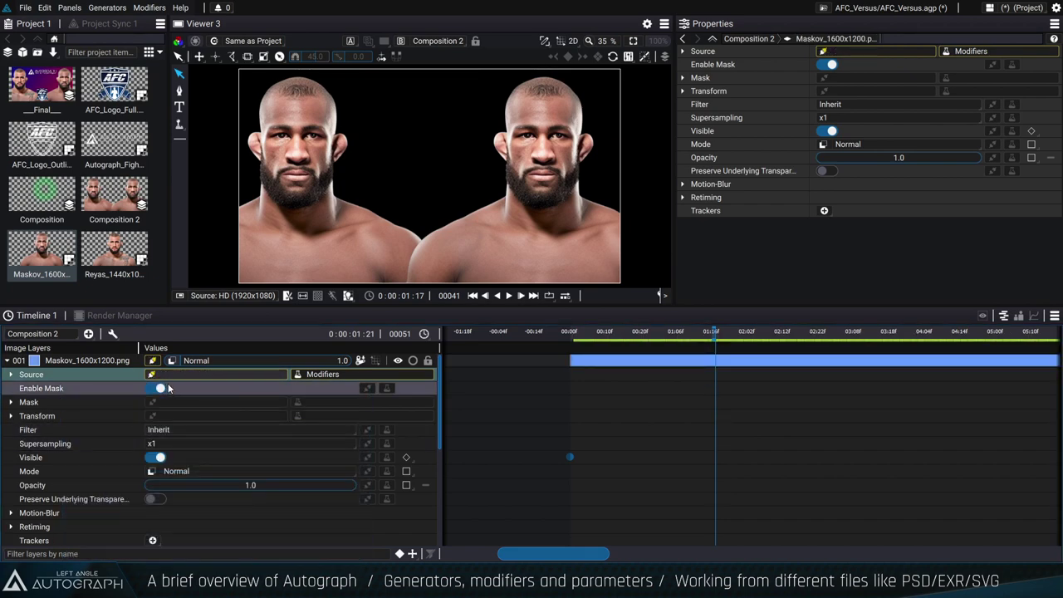
pyautogui.click(11, 374)
pyautogui.hotkey('ctrl', 'z')
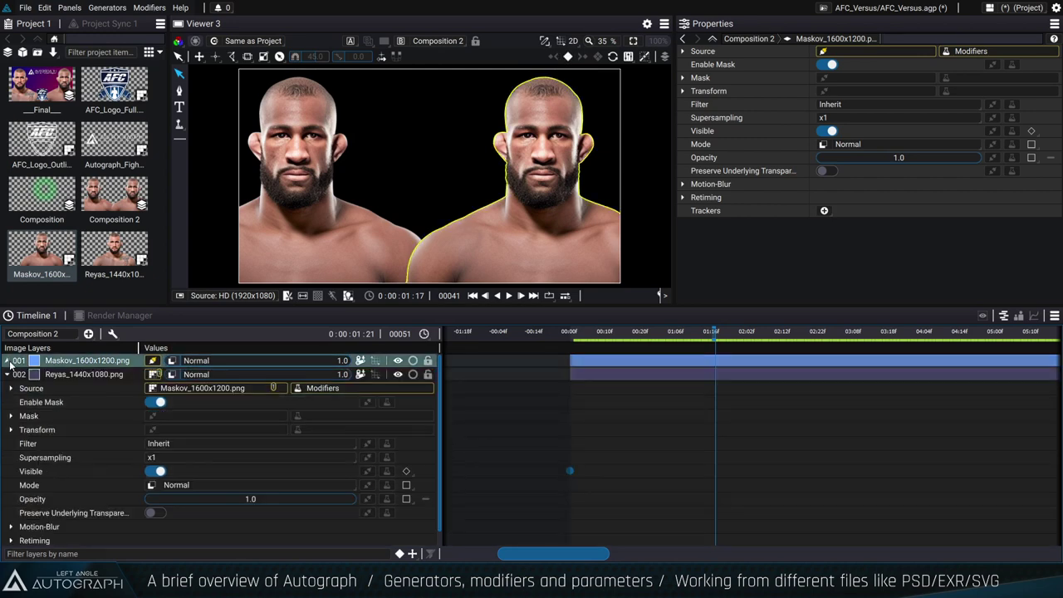
# Set the source of layer 002 to the Reyas_1440x1080.png image and collapse the layer's properties.
pyautogui.moveTo(138, 222); pyautogui.dragTo(240, 390)
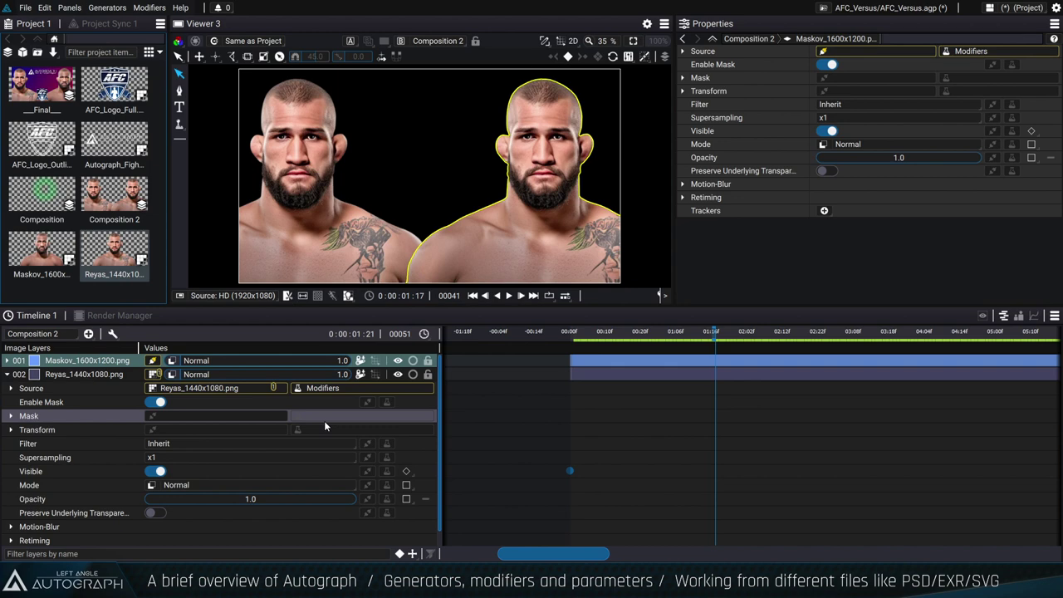
pyautogui.click(18, 373)
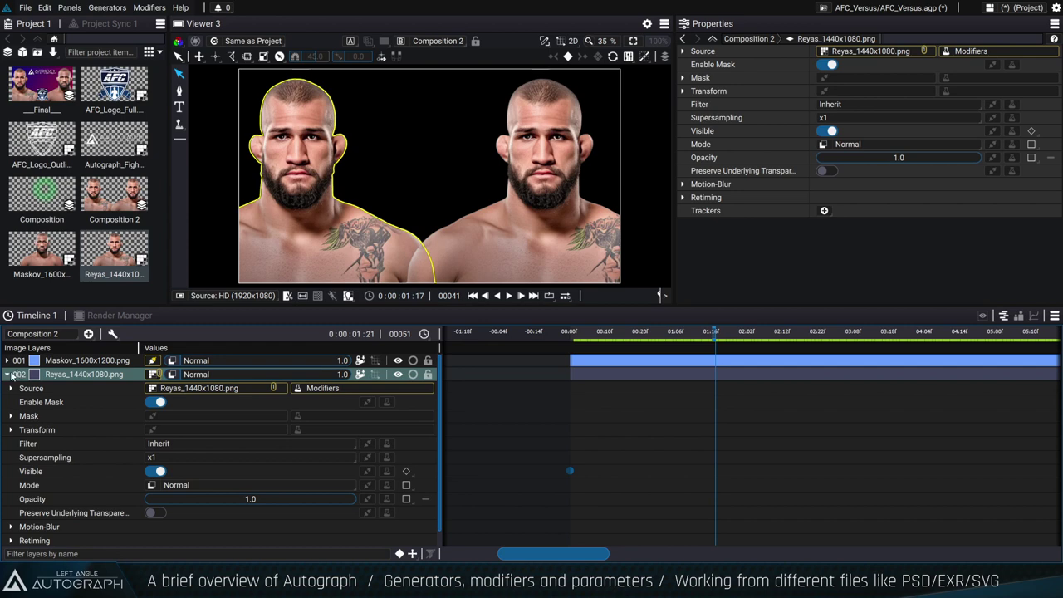
pyautogui.click(6, 374)
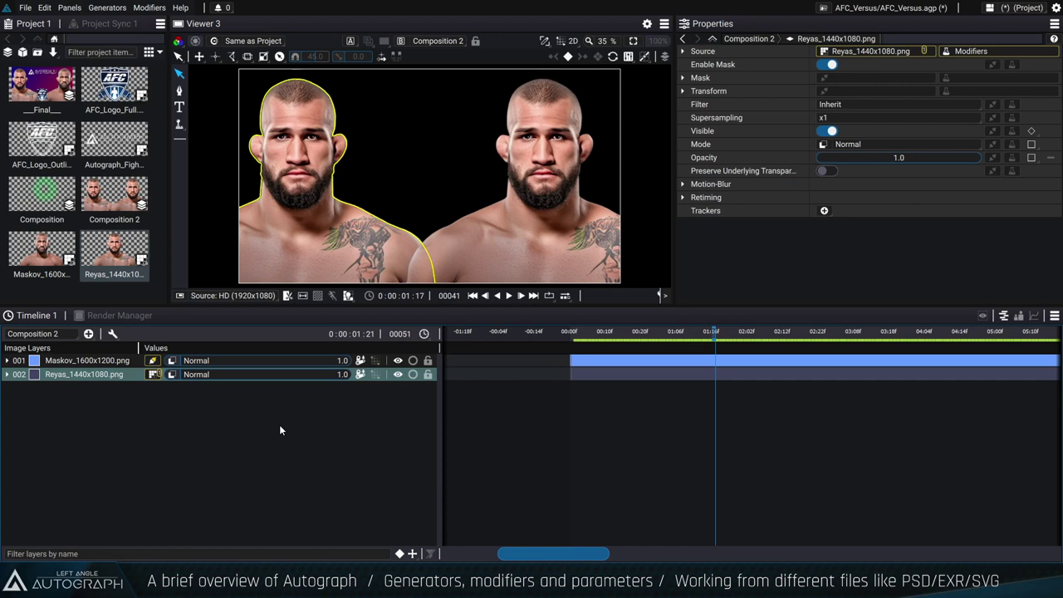
# Close the current AFC_Versus project and dismiss the save dialog.
pyautogui.click(24, 8)
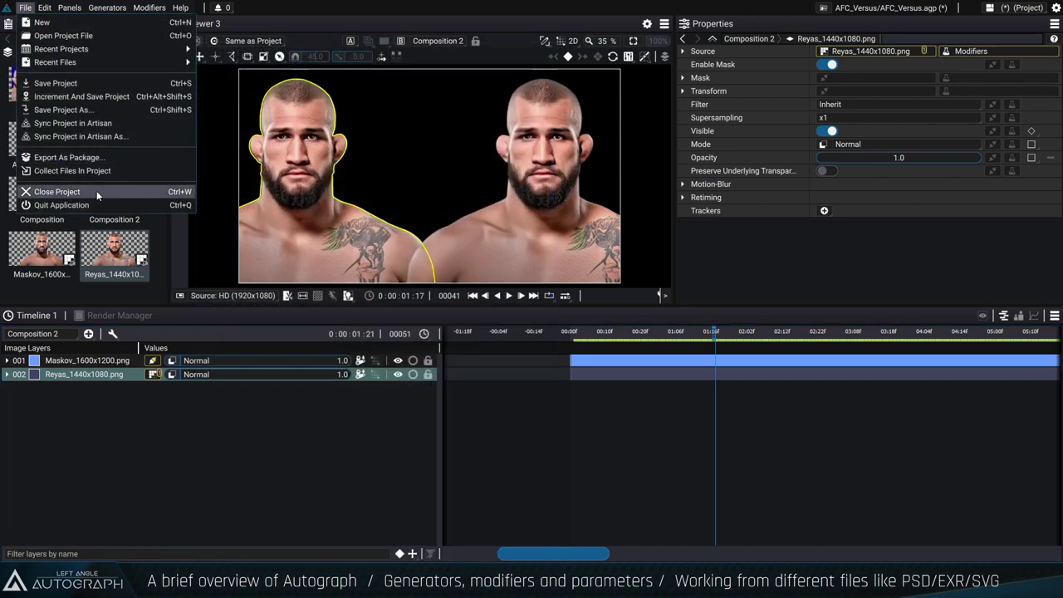
pyautogui.click(60, 191)
pyautogui.click(535, 291)
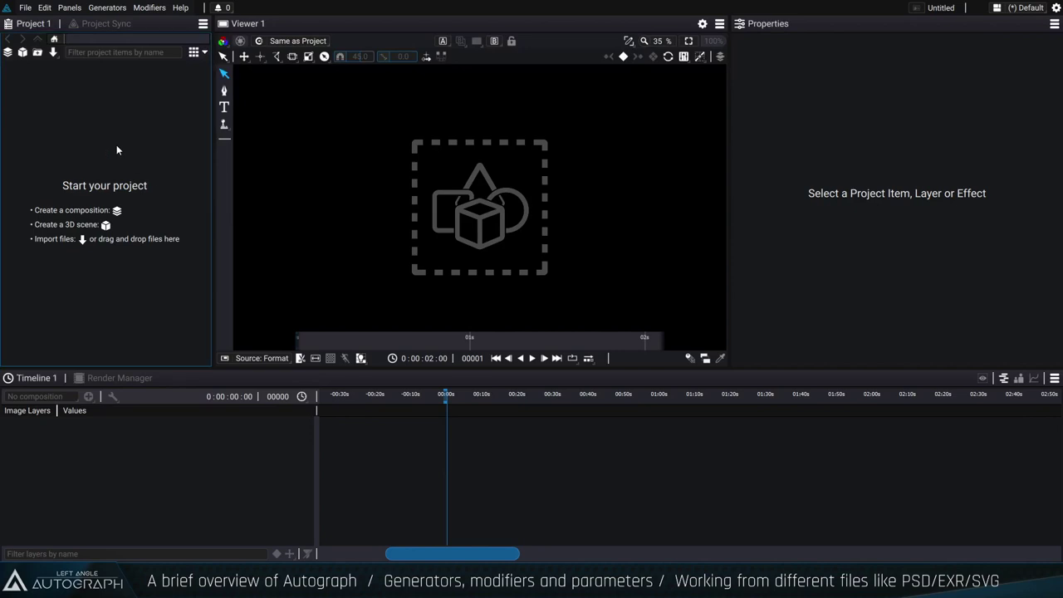
# Import Pyramids.psd from the desktop Demo folder into the empty project.
pyautogui.moveTo(185, 515)
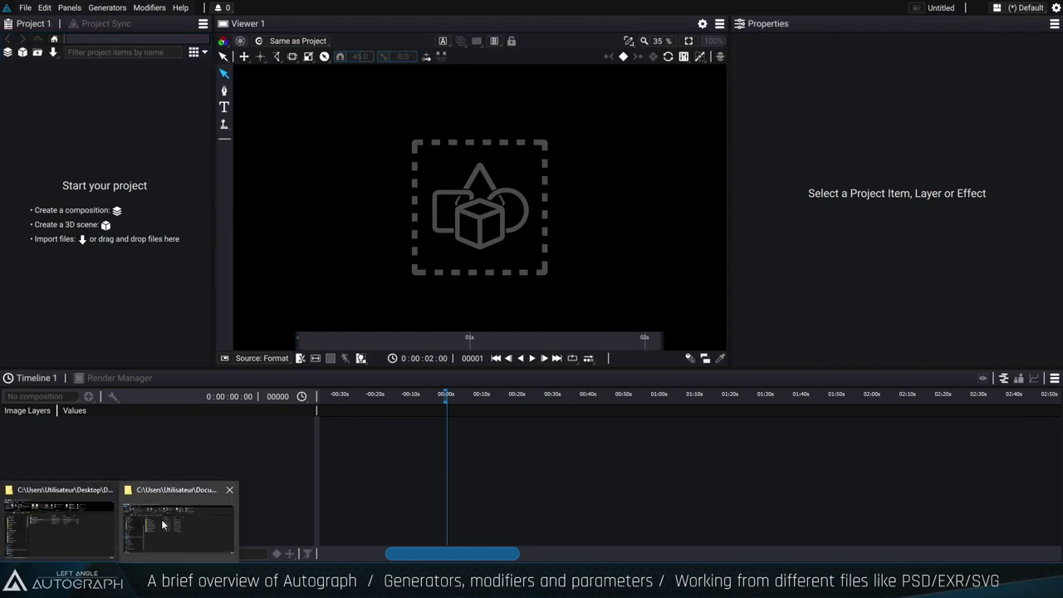
pyautogui.click(162, 528)
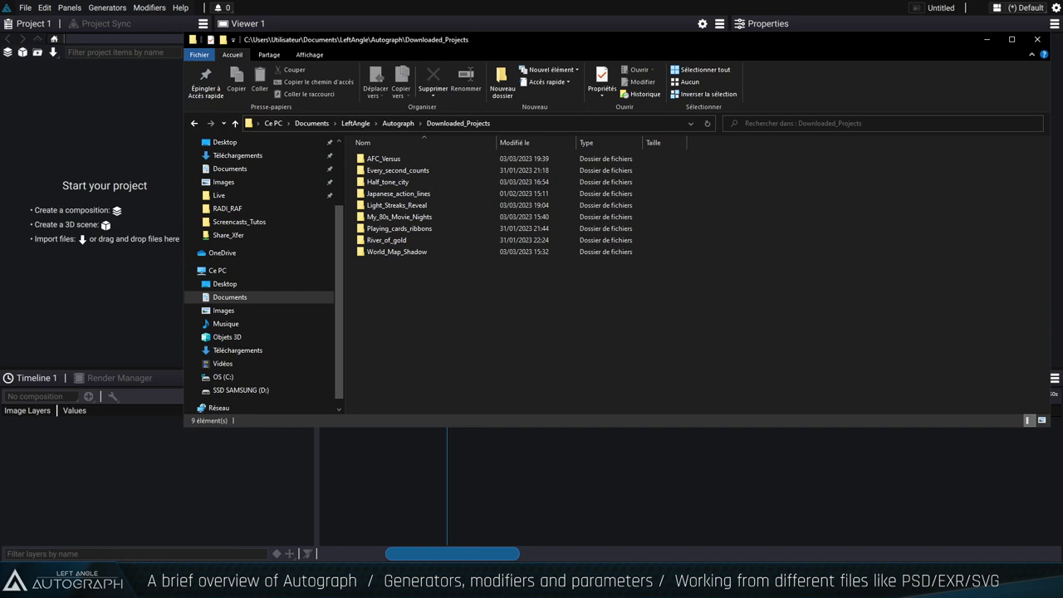
pyautogui.click(62, 523)
pyautogui.click(498, 180)
pyautogui.moveTo(498, 180); pyautogui.dragTo(62, 122)
# Display Pyramids.psd in the viewer and enlarge the viewer area by shrinking the timeline's height.
pyautogui.click(48, 96)
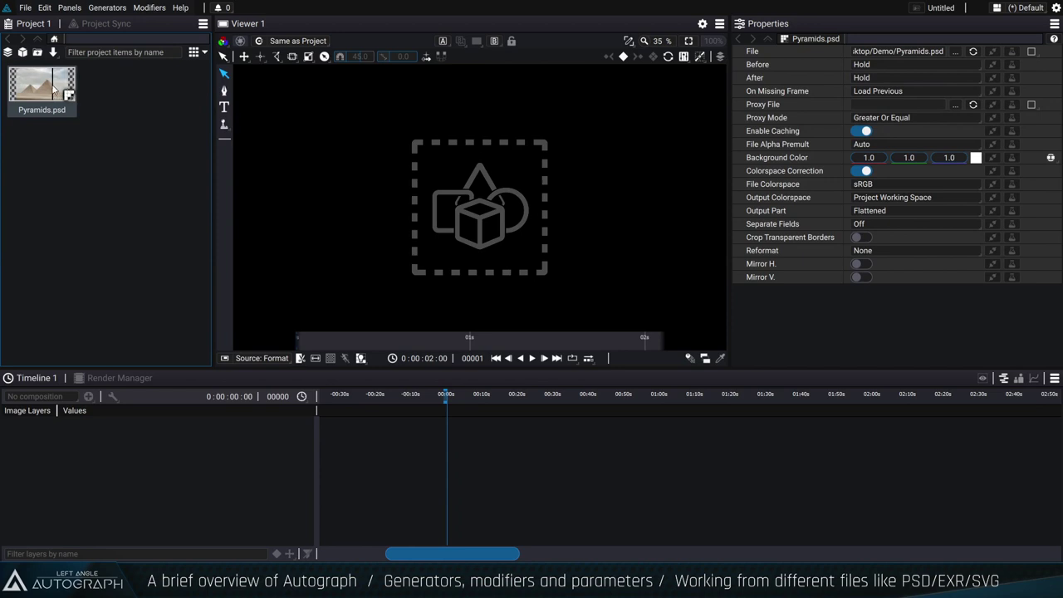
pyautogui.doubleClick(52, 87)
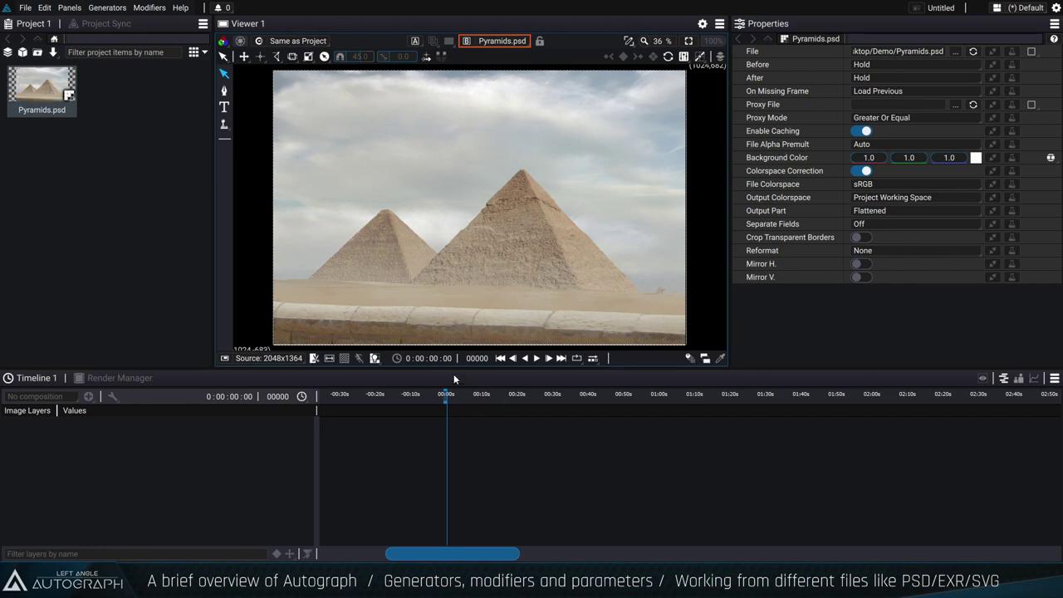
pyautogui.moveTo(452, 371); pyautogui.dragTo(455, 395)
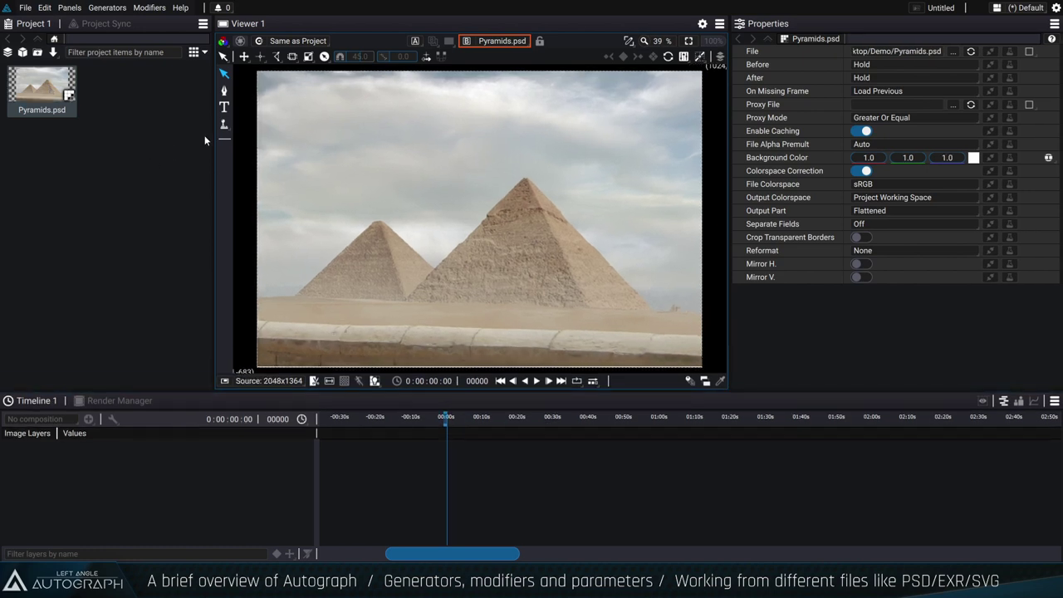
# Create a new composition with Pyramids.psd as its only layer and shift that layer left within the frame.
pyautogui.moveTo(214, 126); pyautogui.dragTo(177, 135)
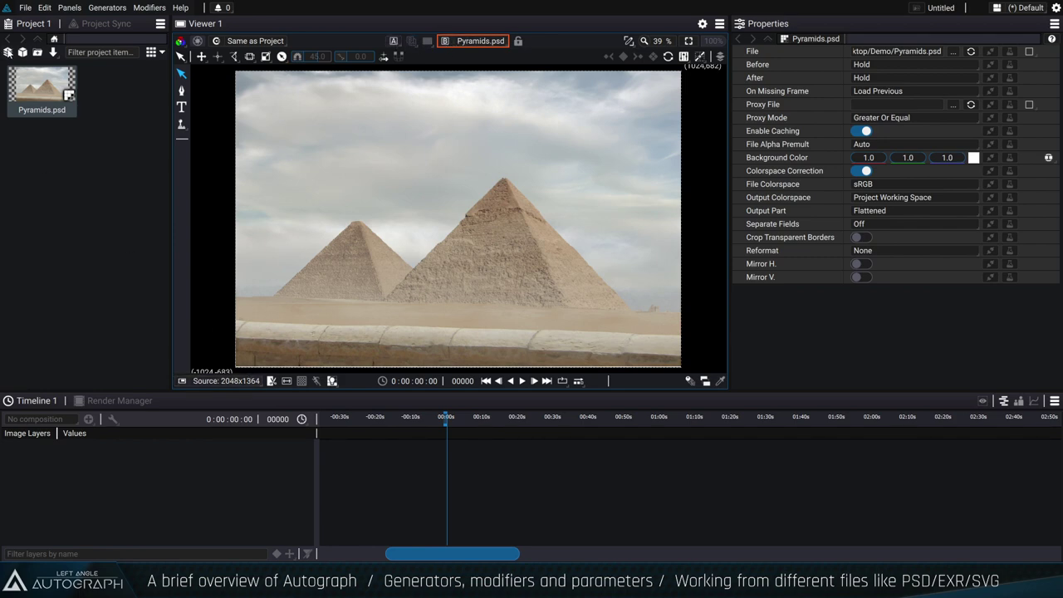
pyautogui.click(7, 51)
pyautogui.moveTo(116, 98); pyautogui.dragTo(131, 499)
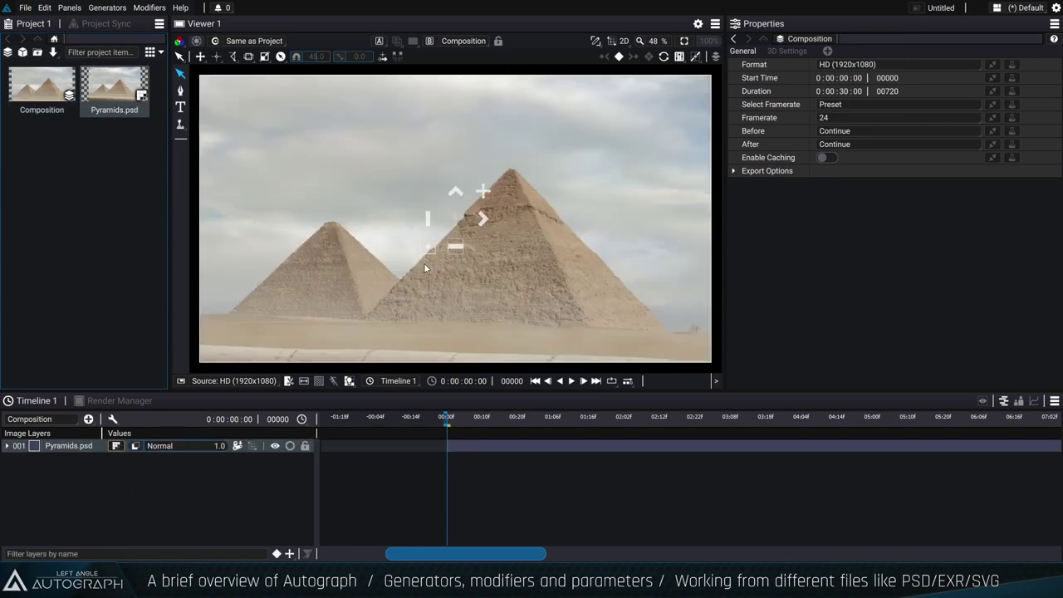
pyautogui.scroll(-2, 436, 240)
pyautogui.moveTo(486, 196); pyautogui.dragTo(328, 180)
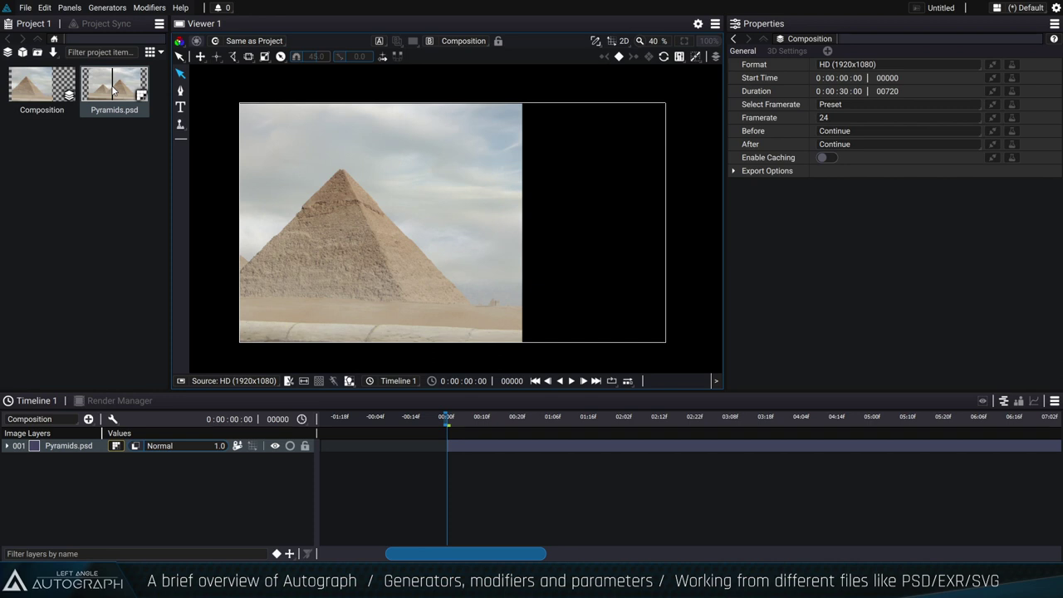
# Compare the Pyramids.psd source with its layer in Composition, checking at frame 13.
pyautogui.doubleClick(113, 91)
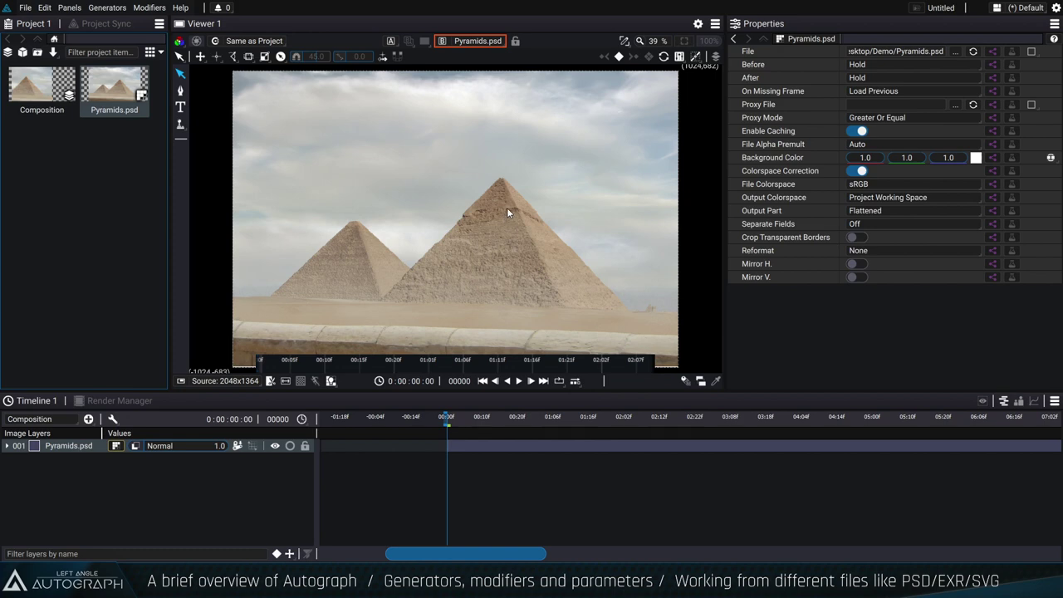
pyautogui.moveTo(446, 416); pyautogui.dragTo(493, 416)
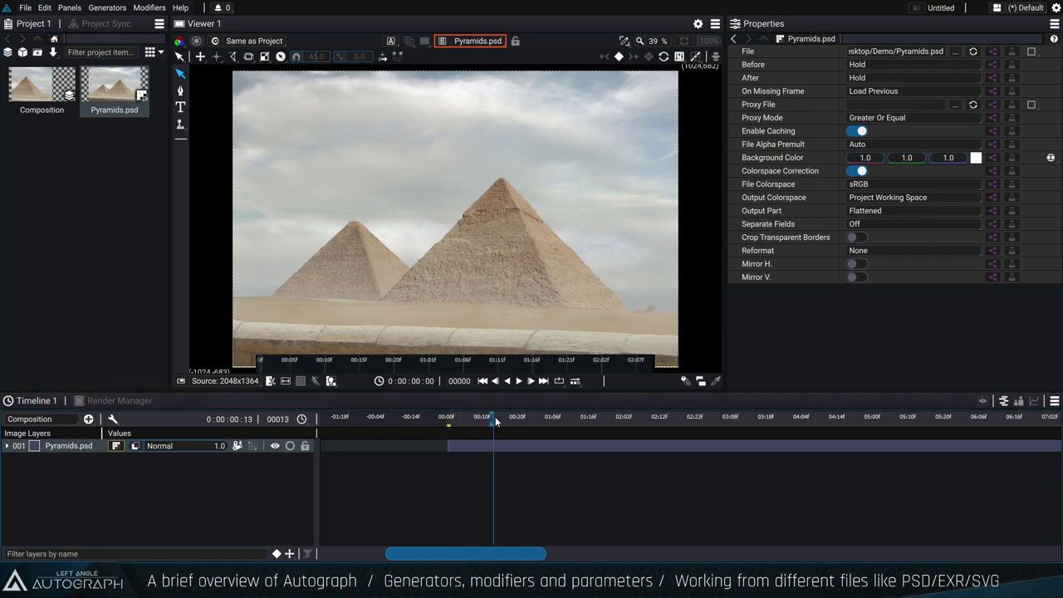
pyautogui.click(63, 447)
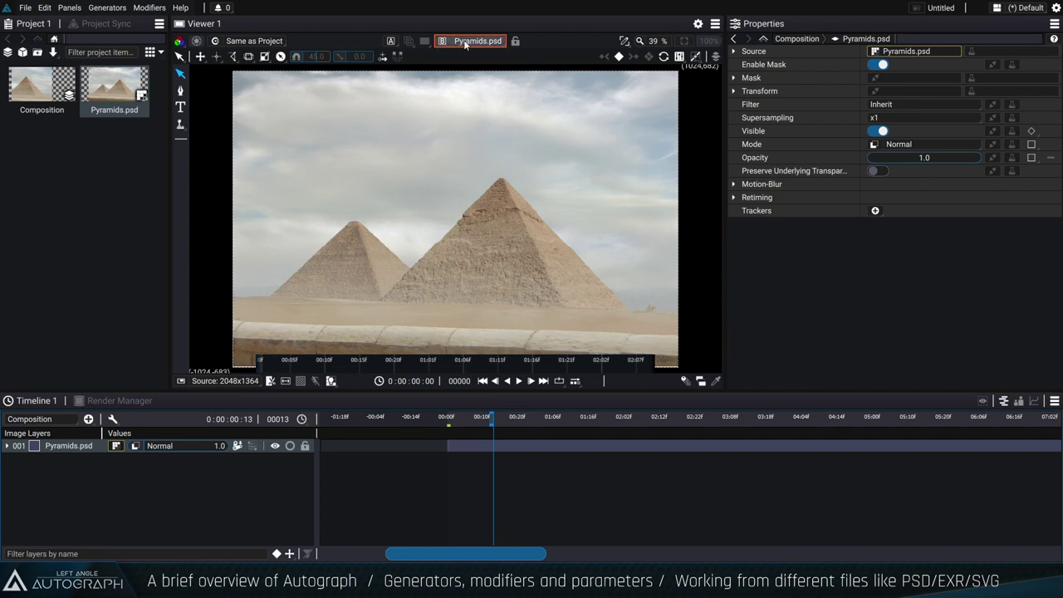
pyautogui.doubleClick(35, 93)
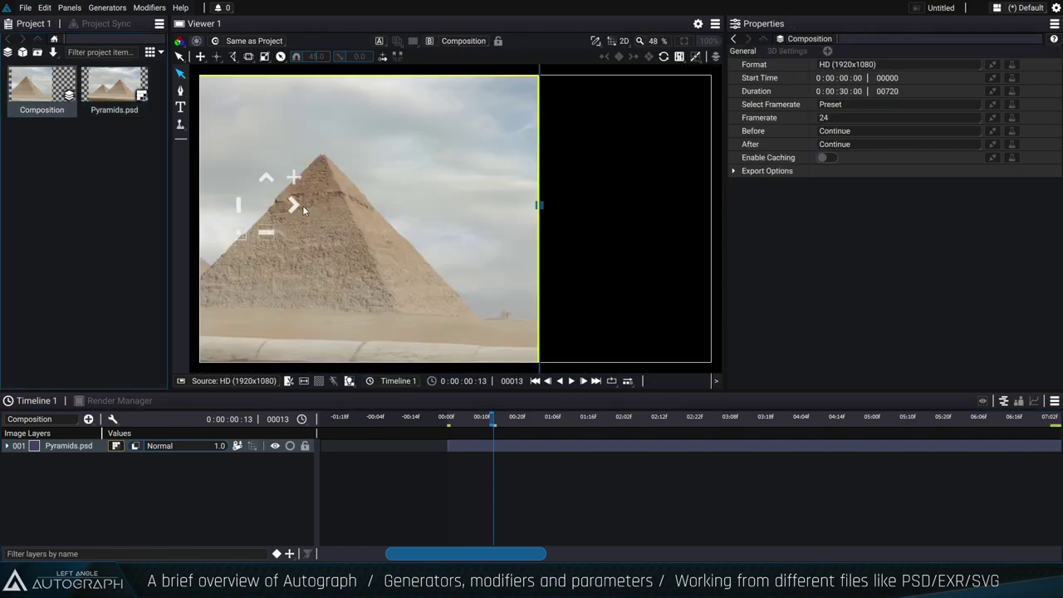
# Display the Pyramids.psd source properties and examine the proxy file setting, viewer zoom levels and Proxy Mode options.
pyautogui.doubleClick(119, 91)
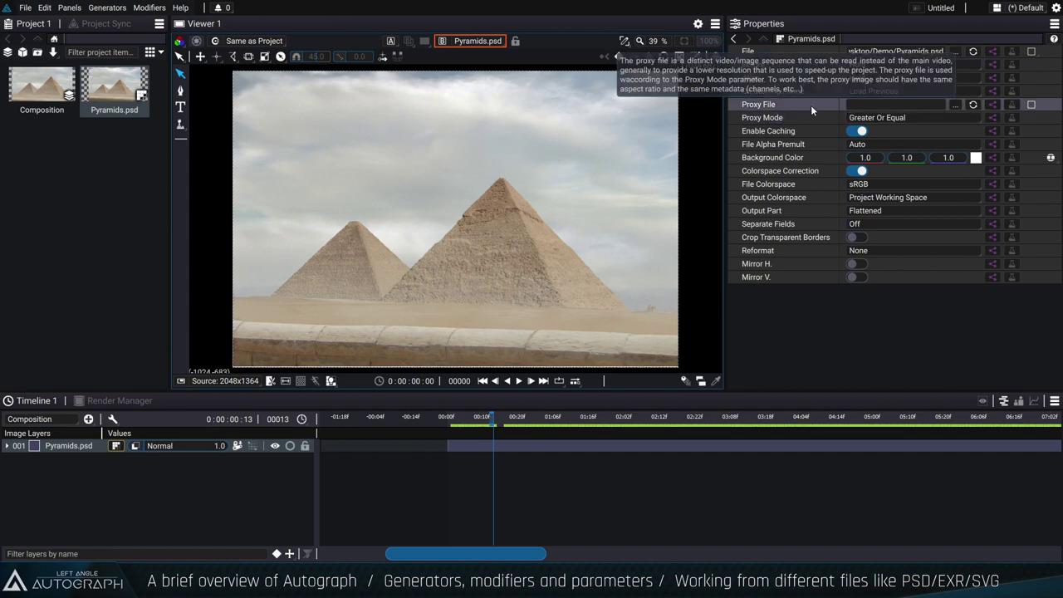
pyautogui.moveTo(804, 136)
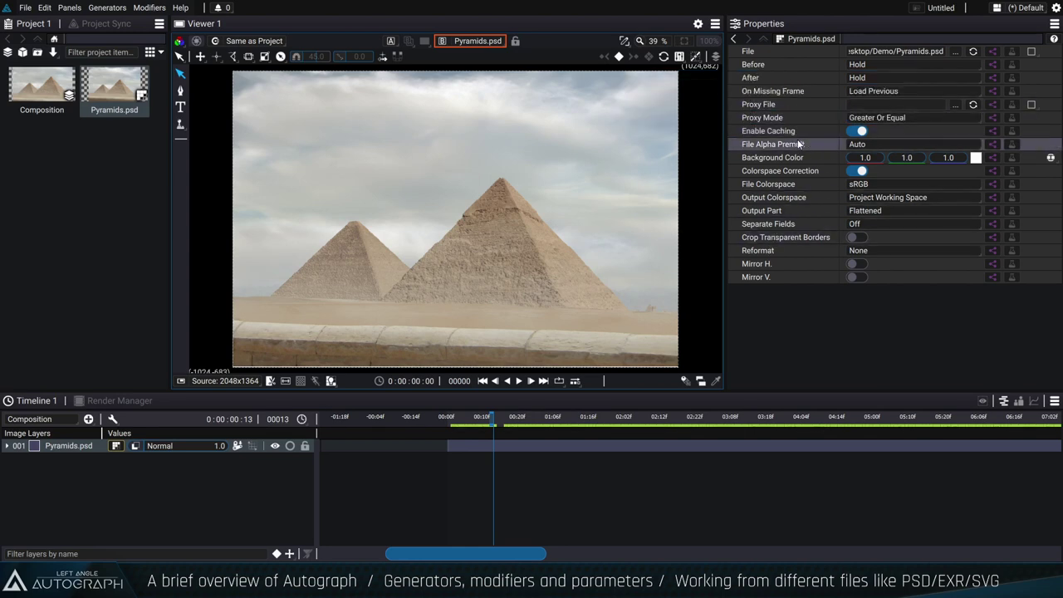
pyautogui.moveTo(800, 227)
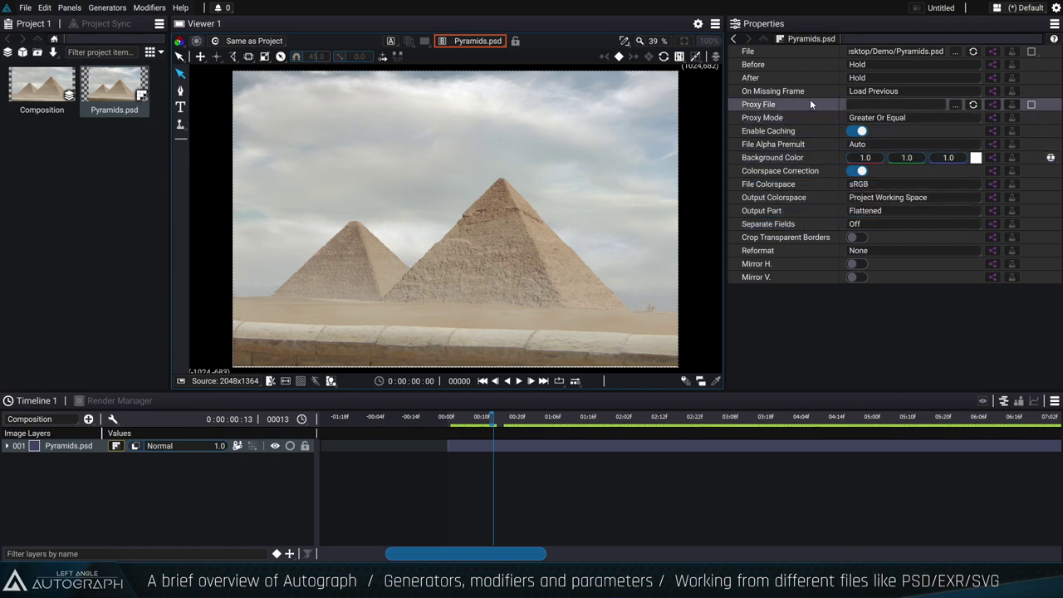
pyautogui.moveTo(810, 103)
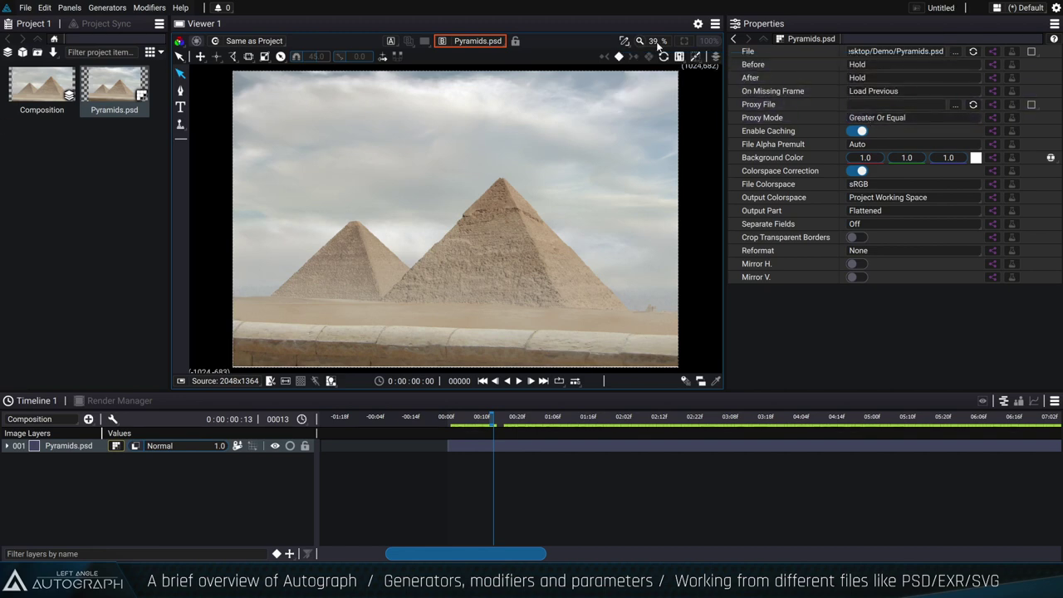
pyautogui.click(639, 41)
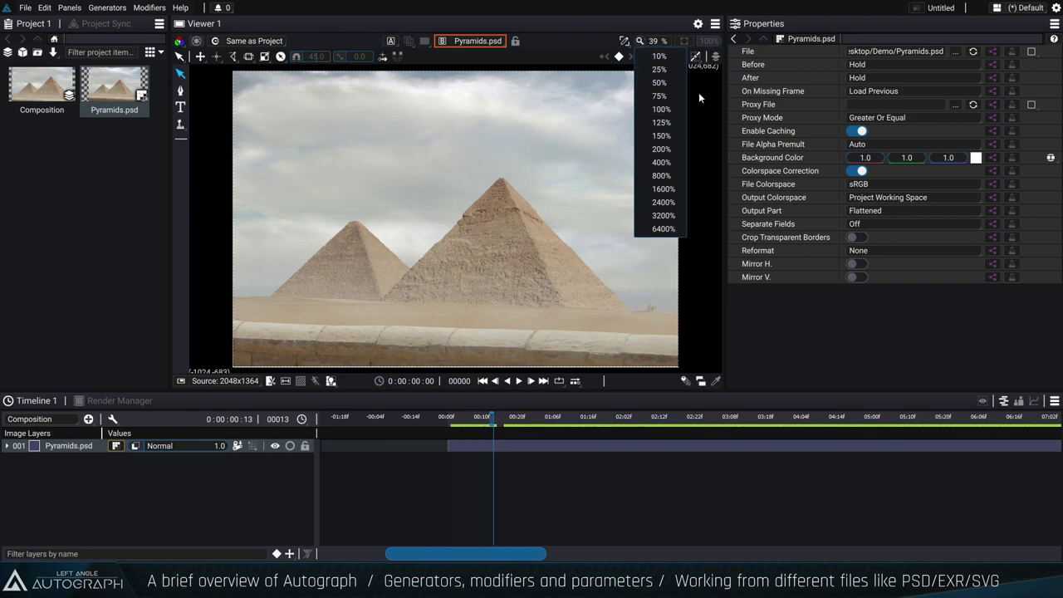
pyautogui.click(859, 119)
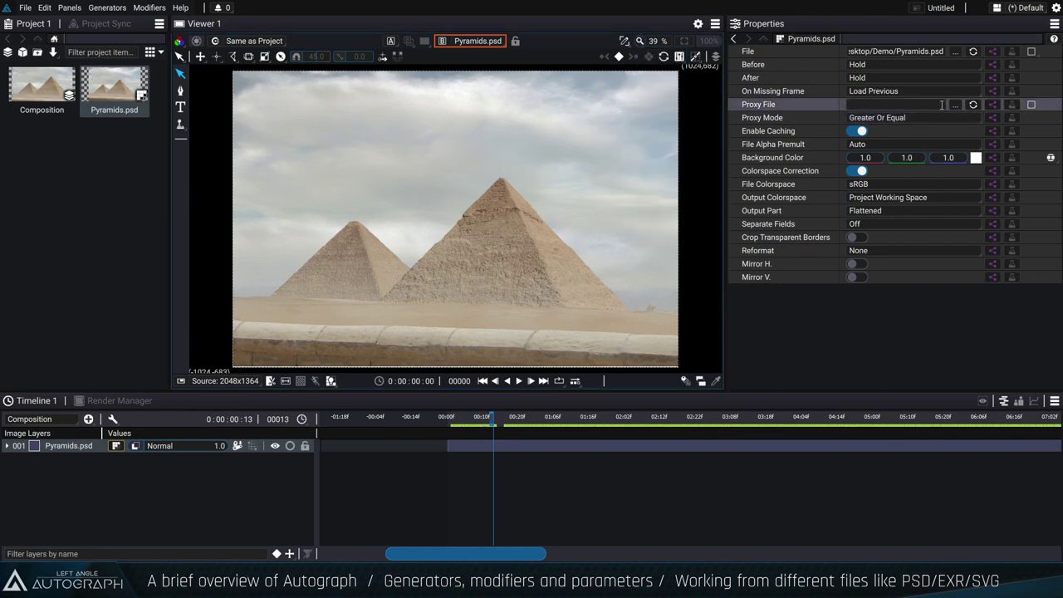
pyautogui.click(871, 119)
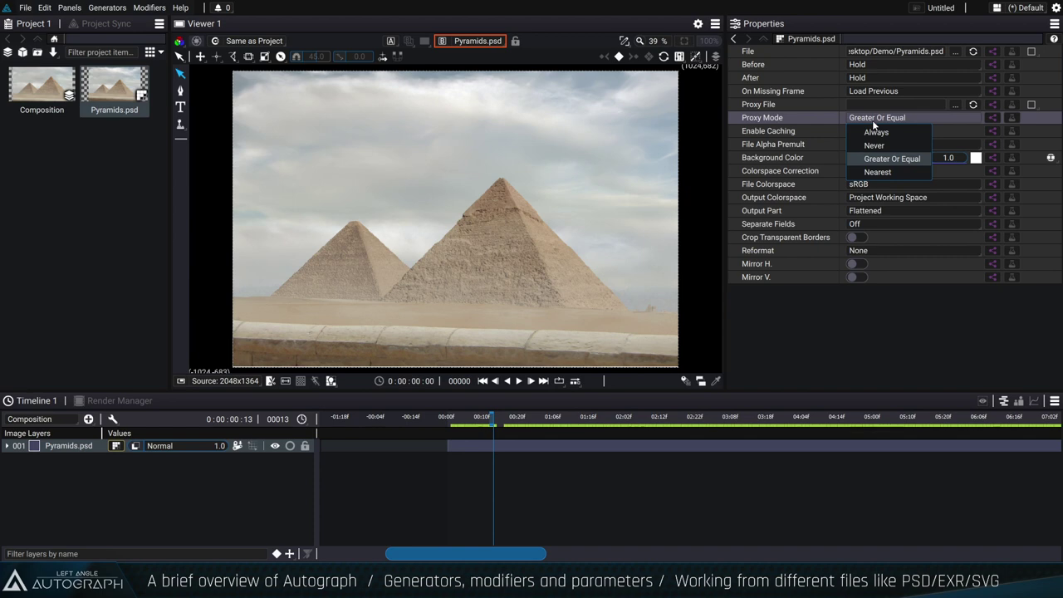
pyautogui.click(830, 155)
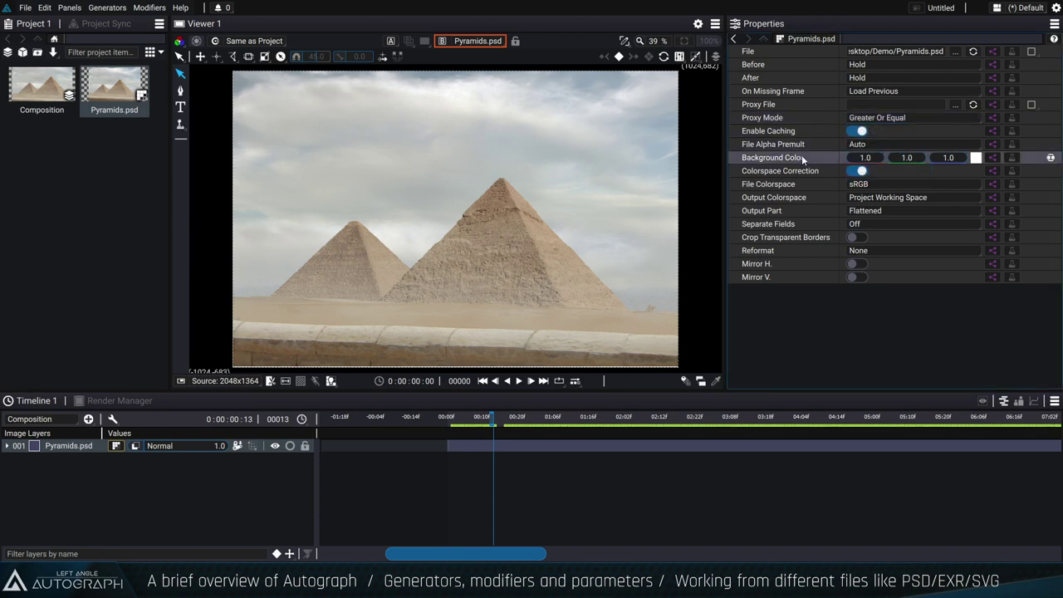
# Examine the File Alpha Premult options and preview individual PSD layers through the Output Part choices, leaving Flattened selected.
pyautogui.click(858, 145)
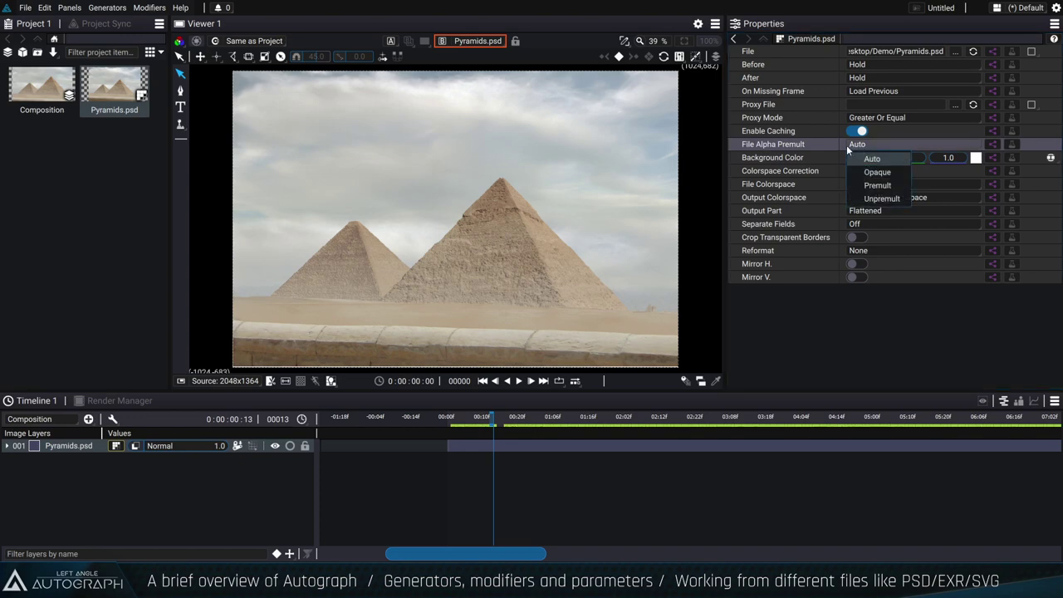
pyautogui.click(824, 155)
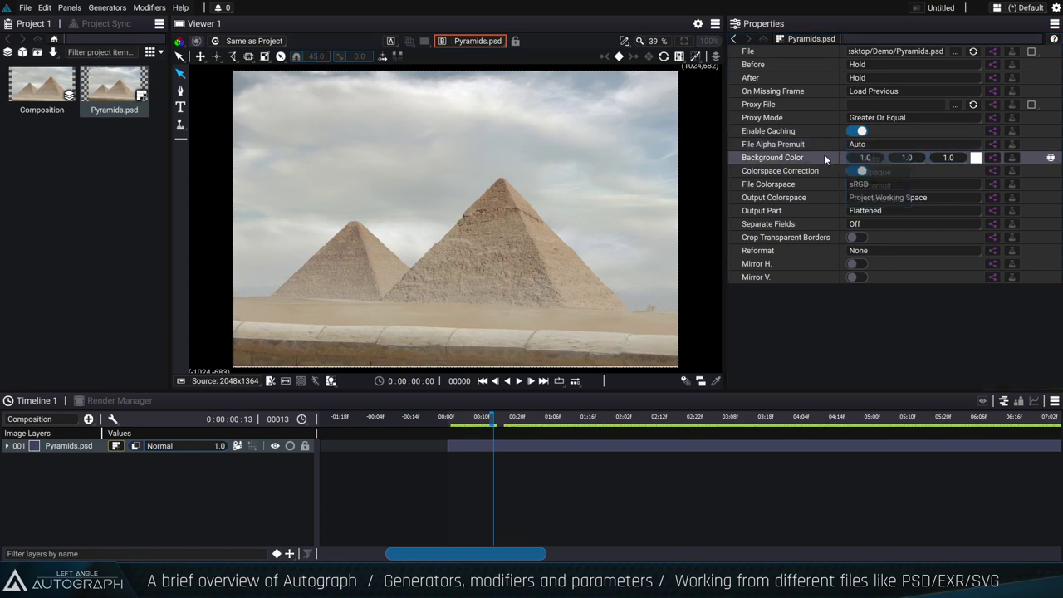
pyautogui.click(819, 214)
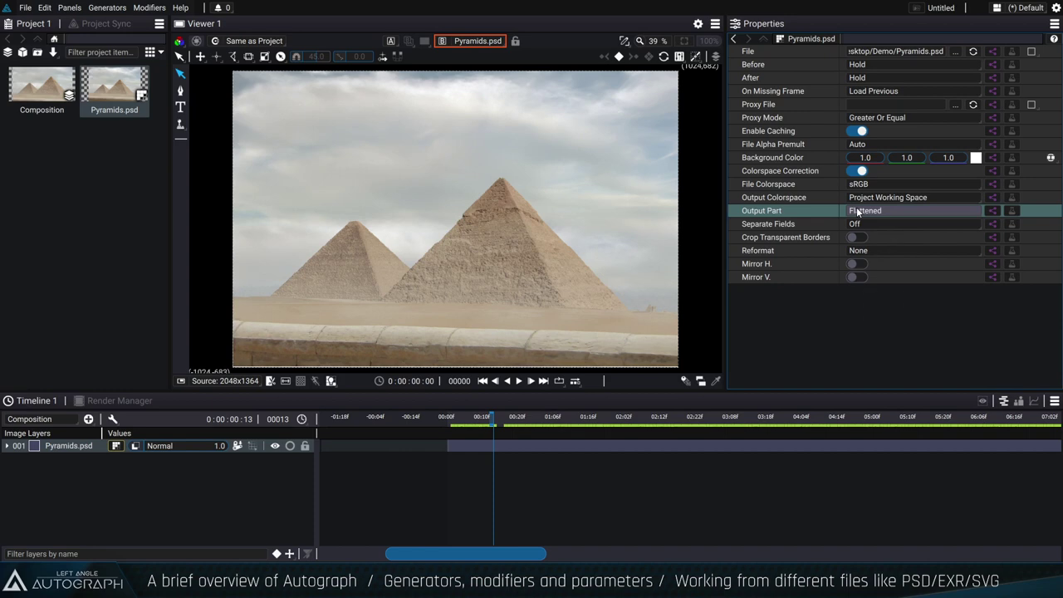
pyautogui.click(858, 213)
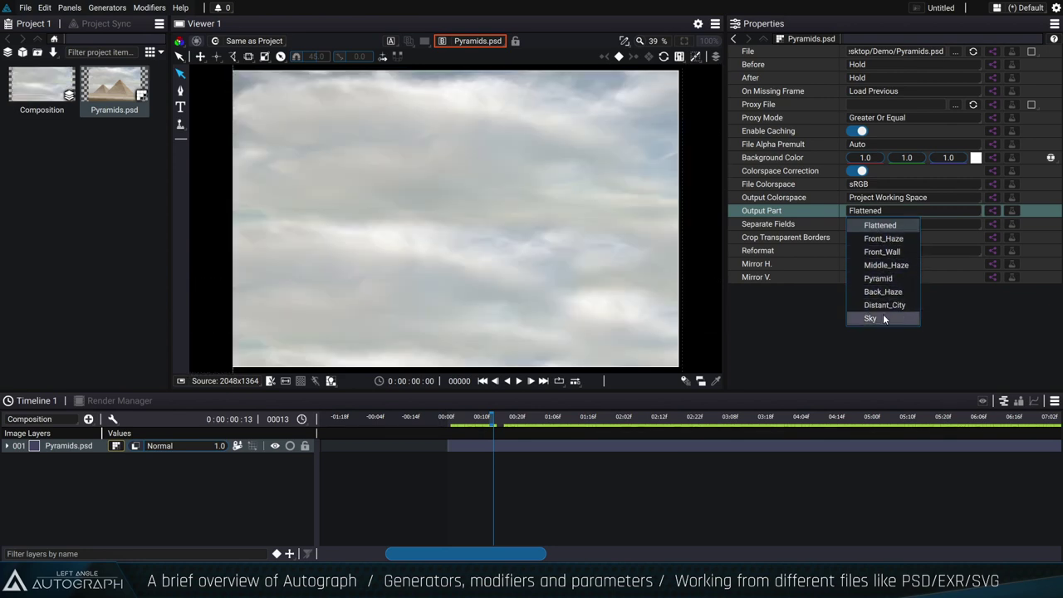
pyautogui.press('Escape')
# Widen the project area and delete the Composition item from the project.
pyautogui.moveTo(169, 95); pyautogui.dragTo(192, 95)
pyautogui.click(43, 93)
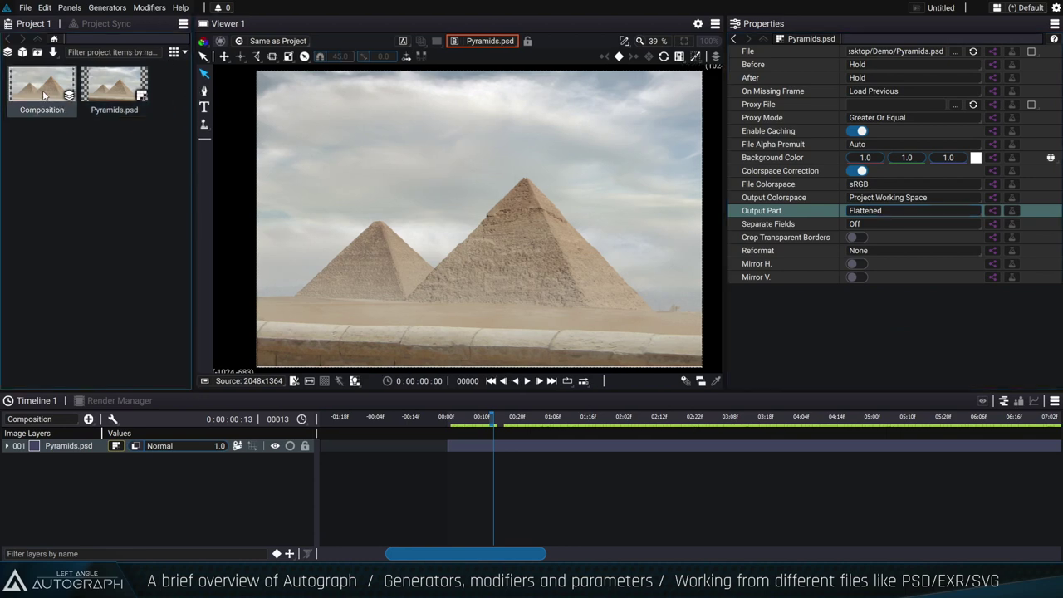
pyautogui.press('Delete')
# Create a composition from the PSD layers of Pyramids.psd.
pyautogui.click(55, 86)
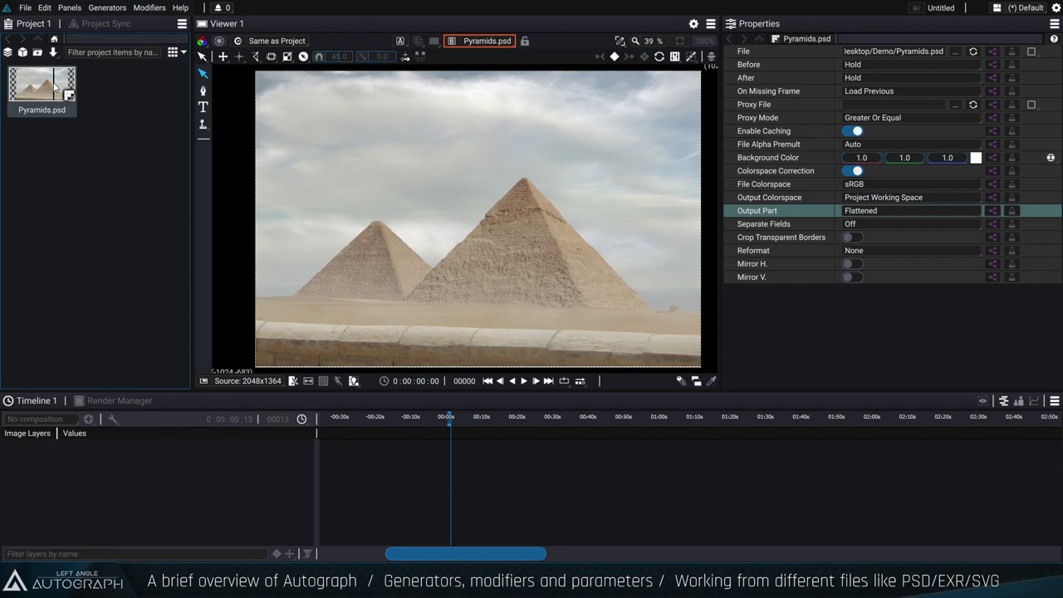
pyautogui.rightClick(53, 86)
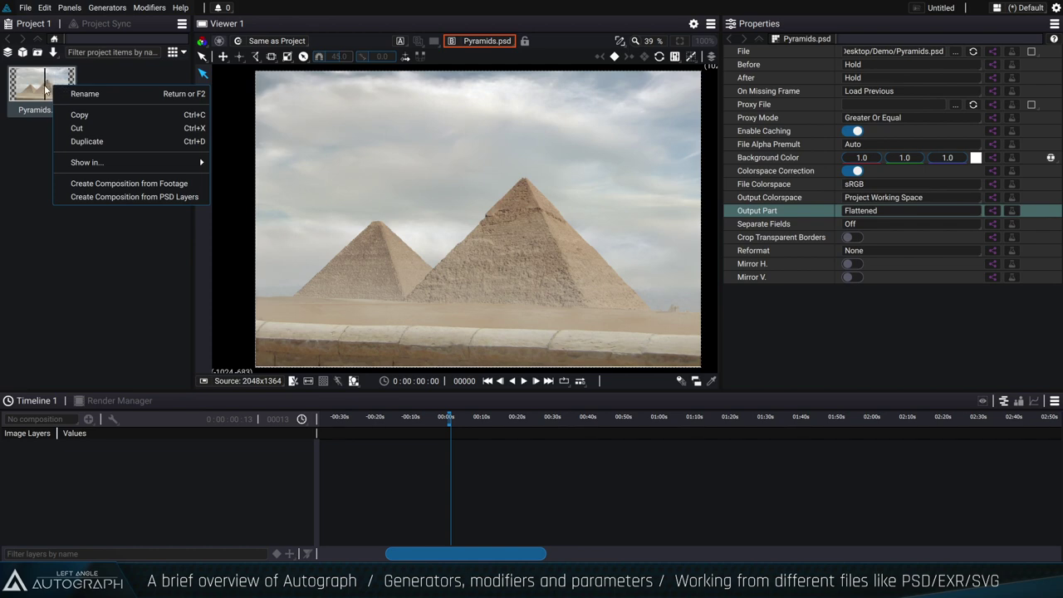
pyautogui.click(124, 202)
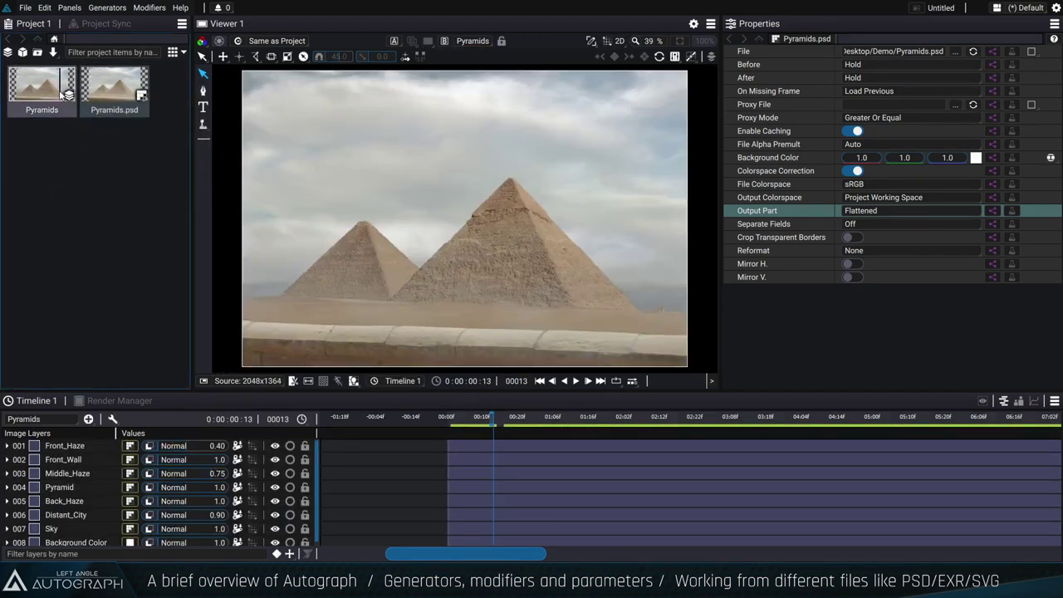
# Move the playhead to frame 30 and increase the timeline's height to show all layers down to Background Color.
pyautogui.moveTo(465, 416); pyautogui.dragTo(552, 416)
pyautogui.click(98, 399)
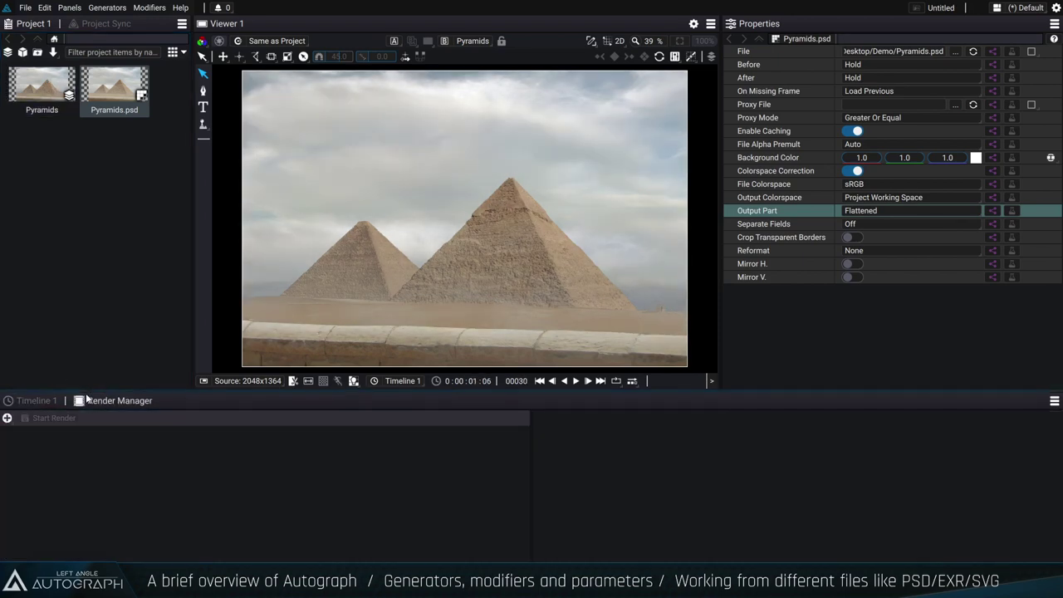
pyautogui.click(38, 400)
pyautogui.moveTo(43, 389); pyautogui.dragTo(44, 352)
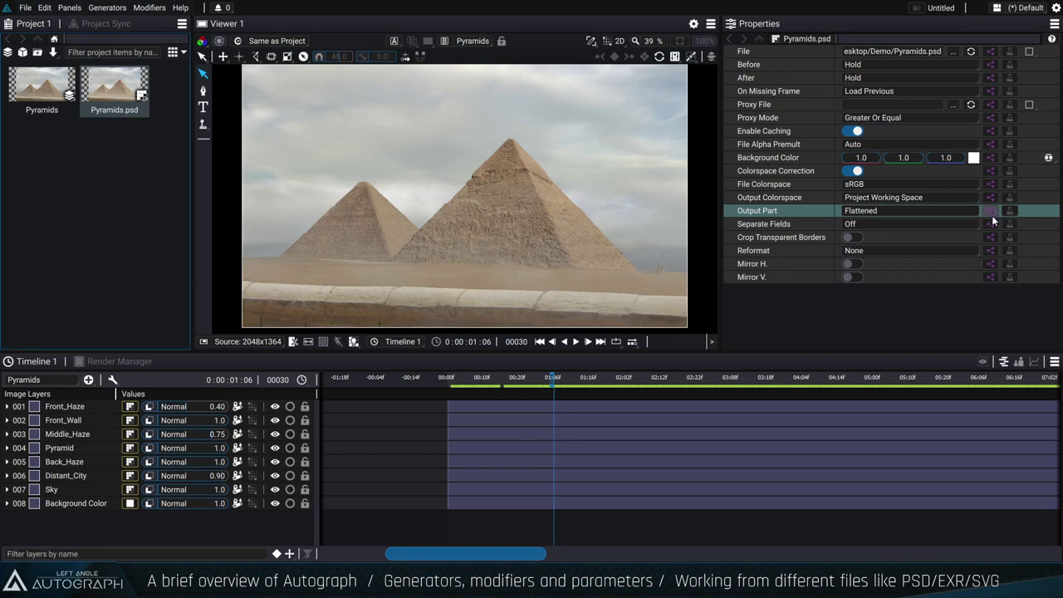
# Compare Pyramids.psd with the Pyramids composition in the viewer and inspect the Front_Haze layer's properties.
pyautogui.click(472, 41)
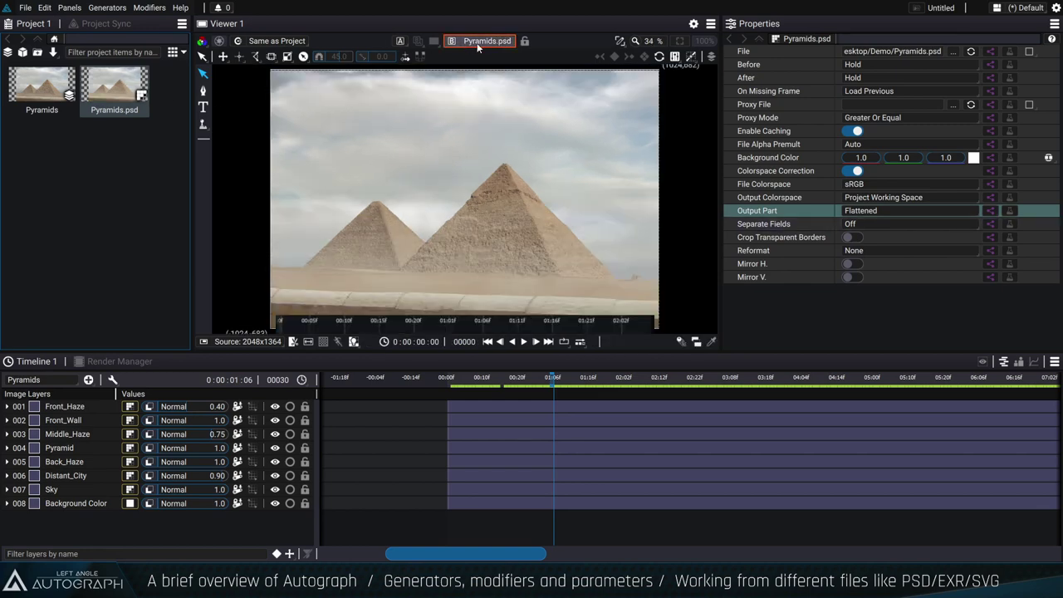
pyautogui.doubleClick(52, 88)
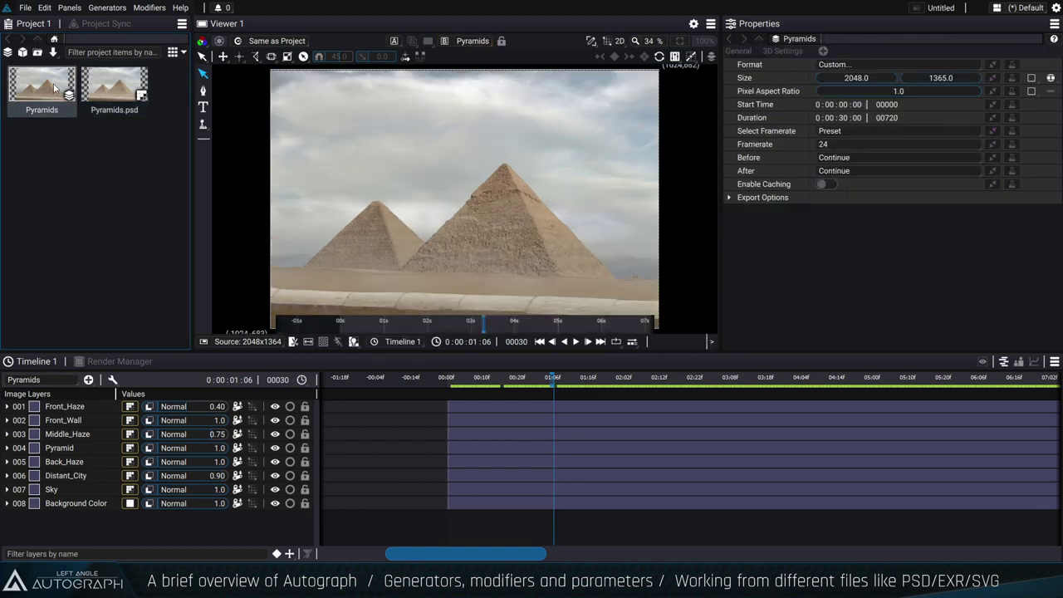
pyautogui.click(65, 406)
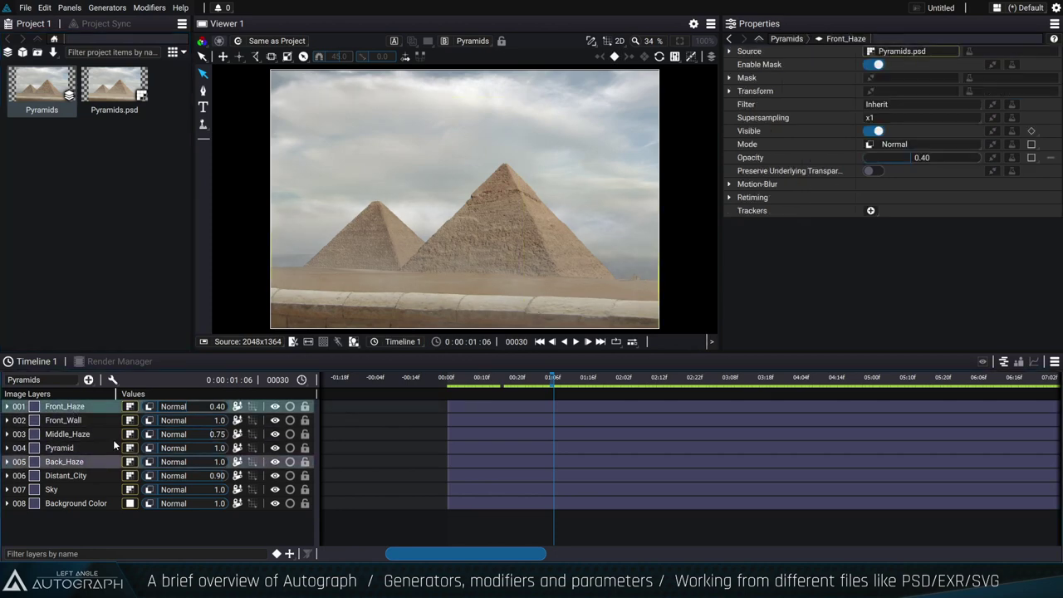
# Select the Pyramid layer, expand its Source and open the source's file properties.
pyautogui.click(75, 447)
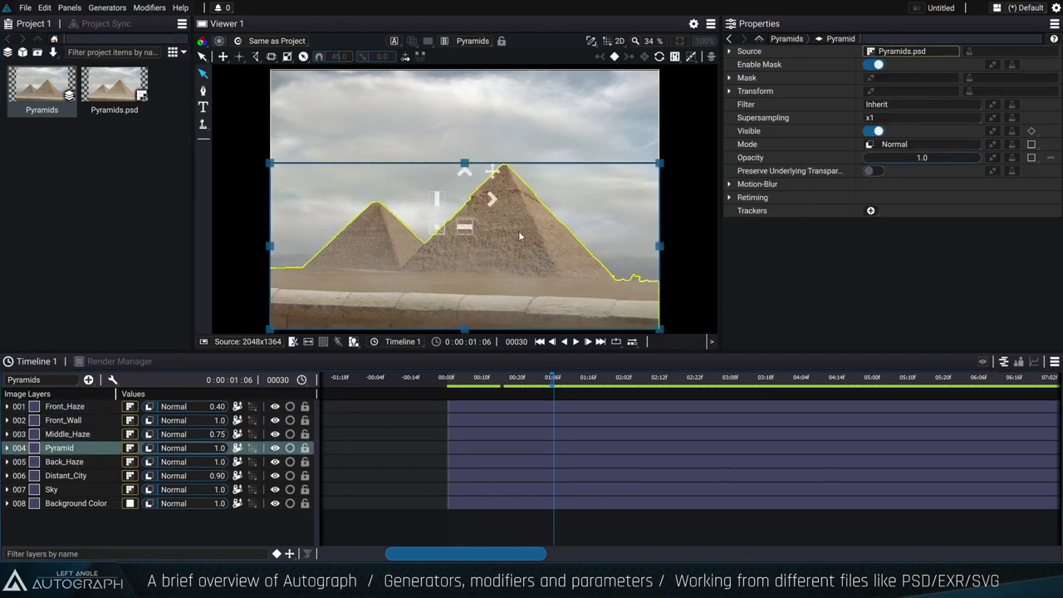
pyautogui.moveTo(490, 176); pyautogui.dragTo(470, 126)
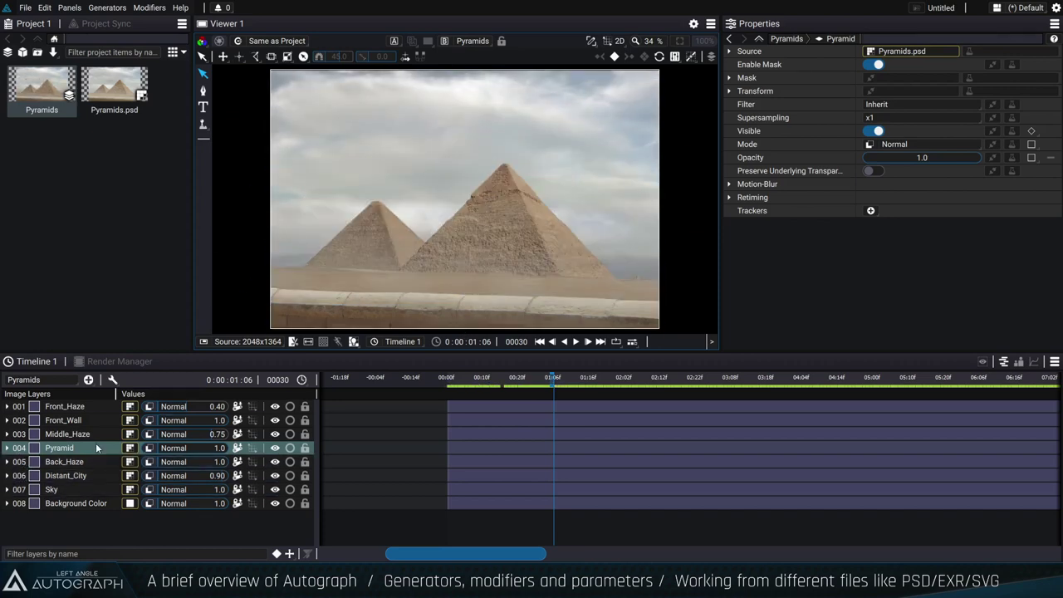
pyautogui.click(729, 51)
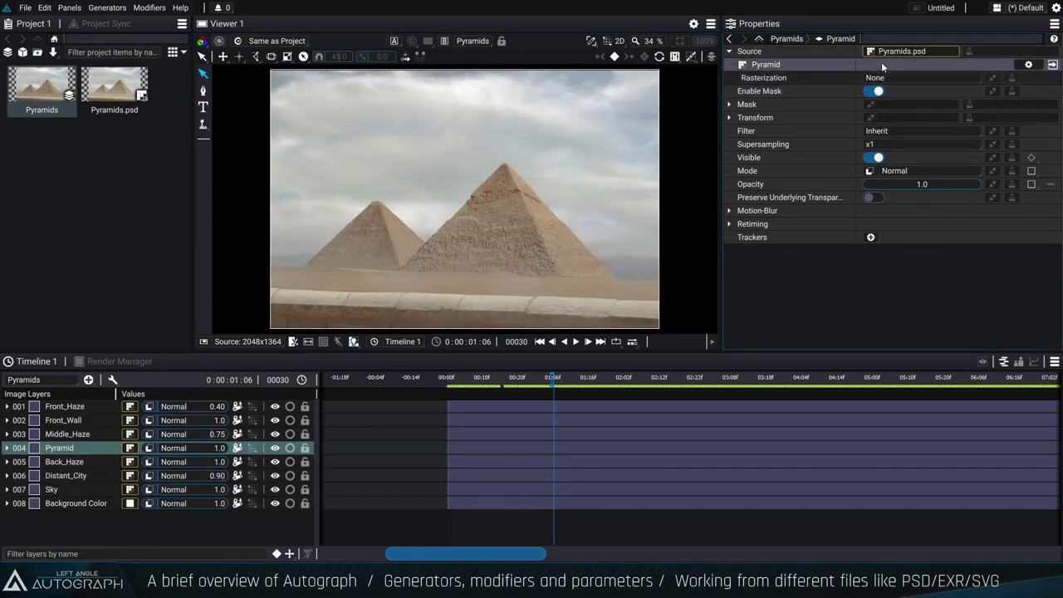
pyautogui.click(1052, 65)
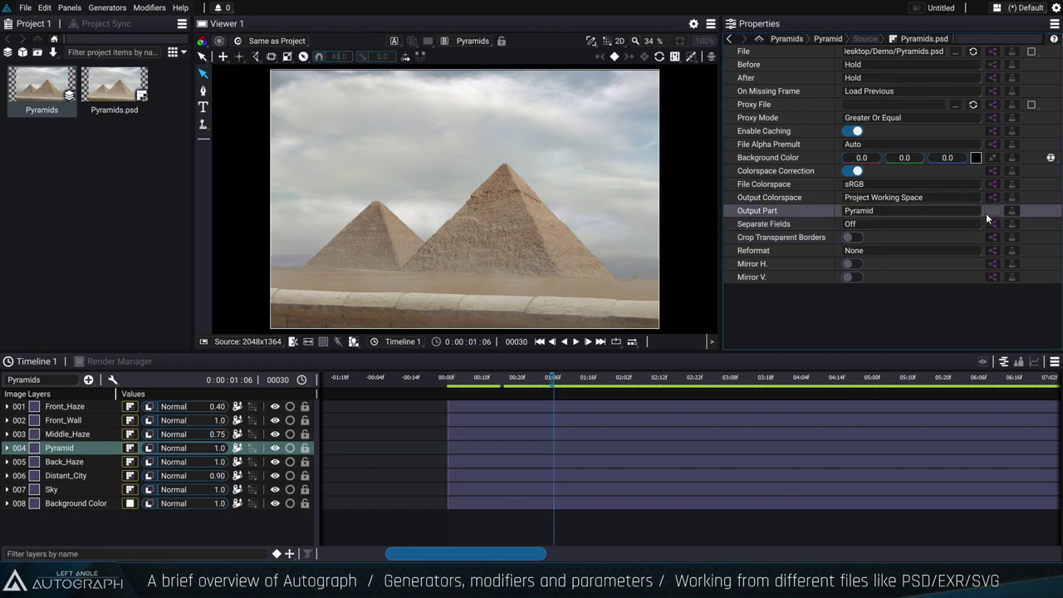
# Preview other Output Part choices for the Pyramid layer's source, keep Pyramid, and return to the layer's properties.
pyautogui.click(870, 215)
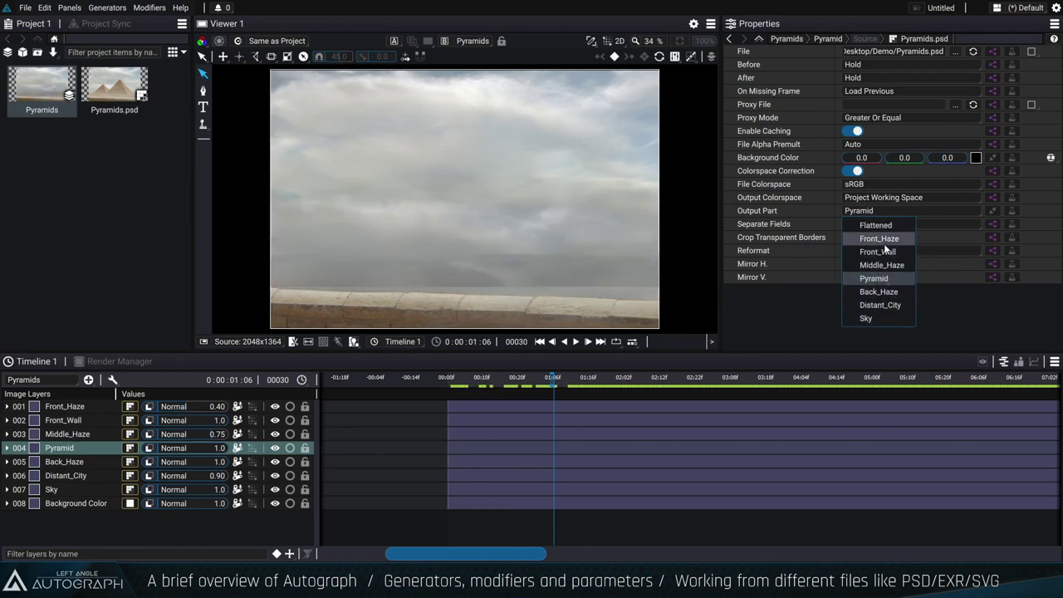
pyautogui.click(873, 278)
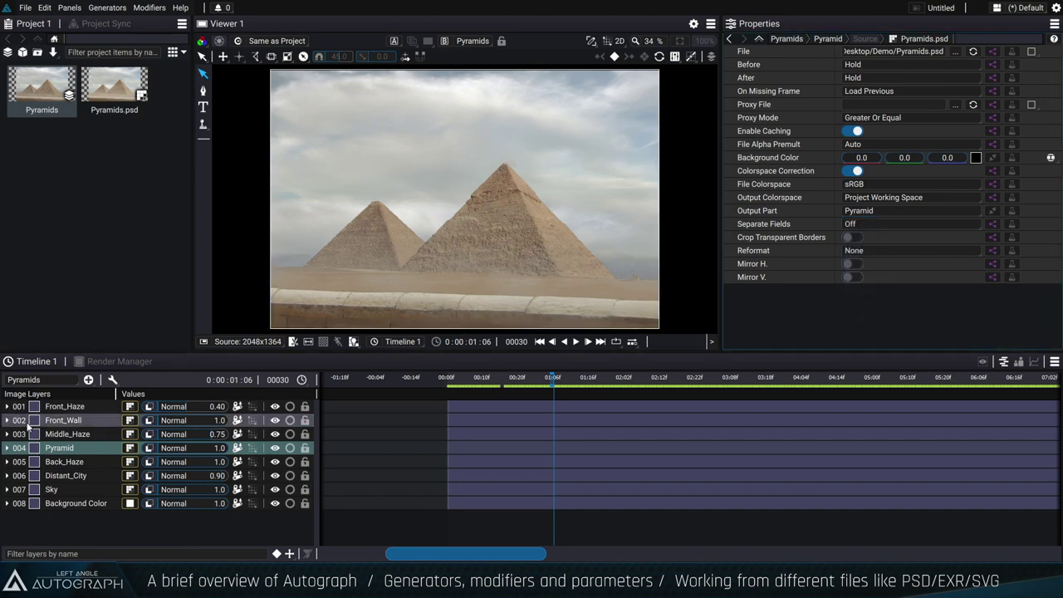
pyautogui.click(67, 448)
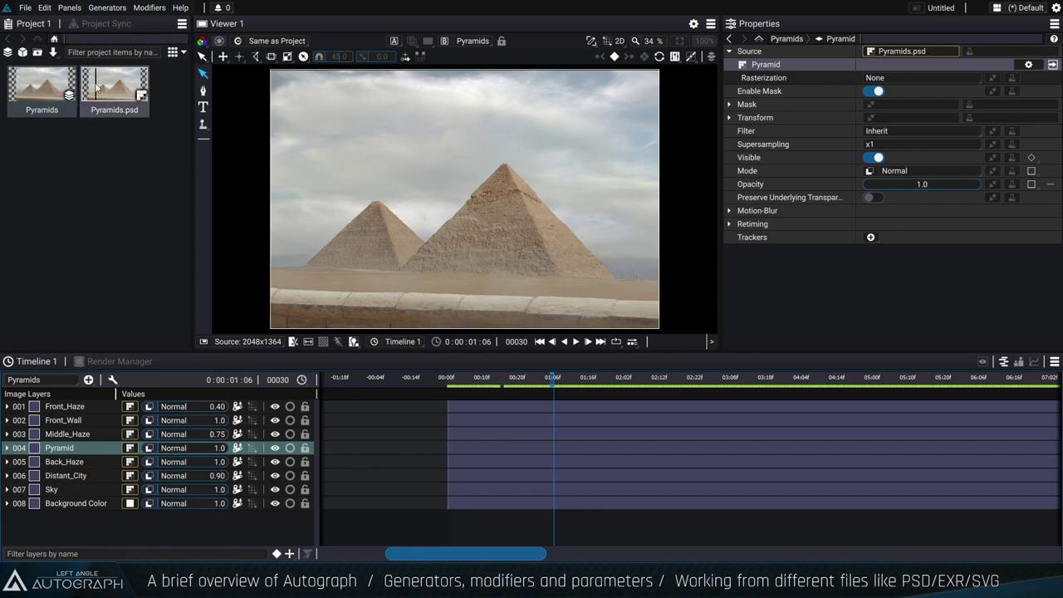
# Return the playhead to frame 0, then widen the timeline's layer list and the property area, with the Pyramids.psd properties shown.
pyautogui.press('Home')
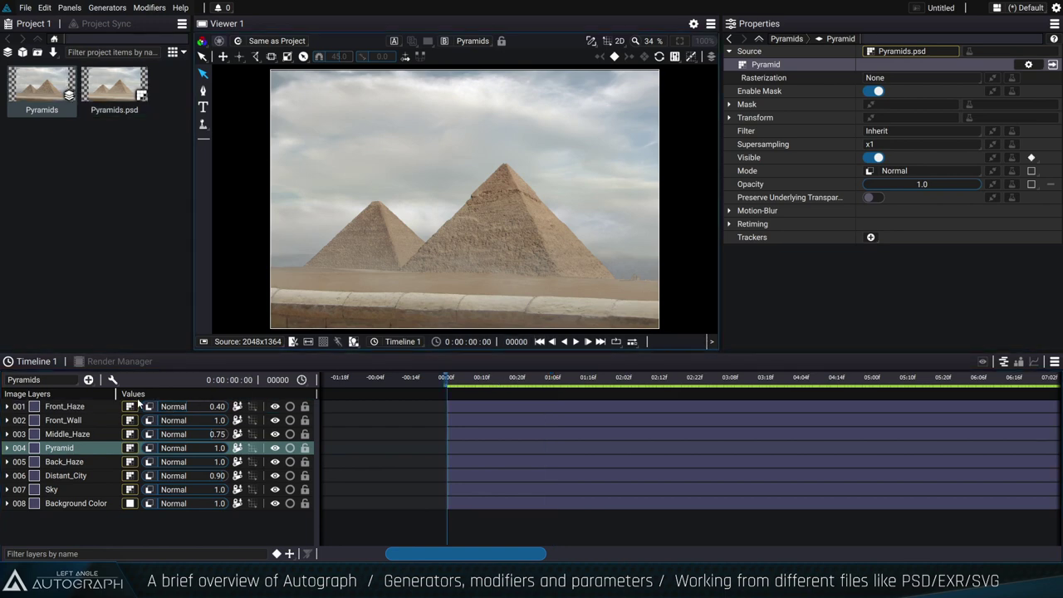
pyautogui.moveTo(117, 393)
pyautogui.mouseDown()
pyautogui.moveTo(143, 390)
pyautogui.moveTo(126, 391)
pyautogui.mouseUp()
pyautogui.moveTo(319, 383); pyautogui.dragTo(375, 379)
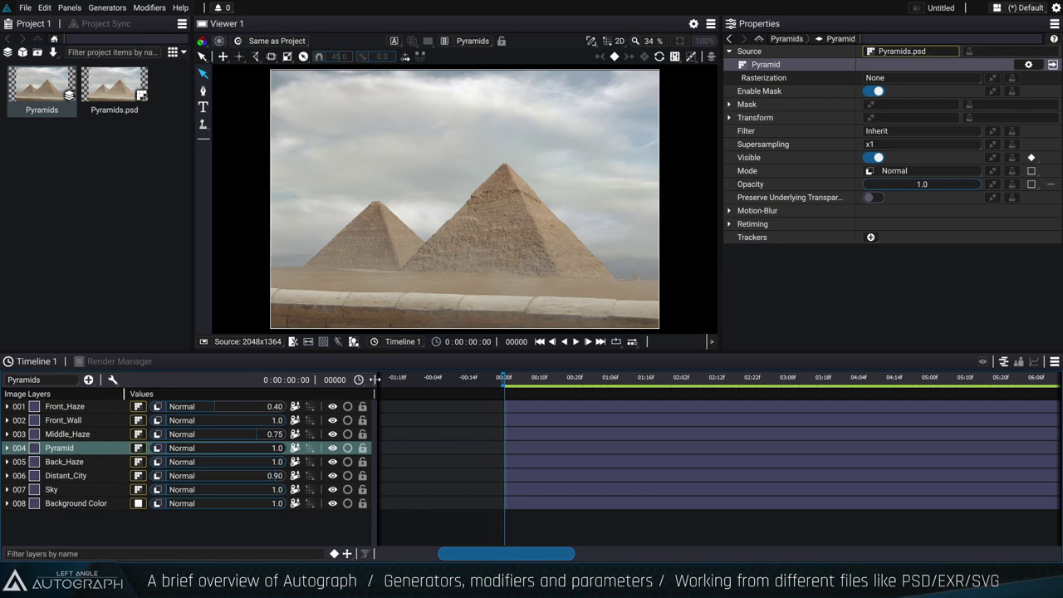
pyautogui.click(114, 85)
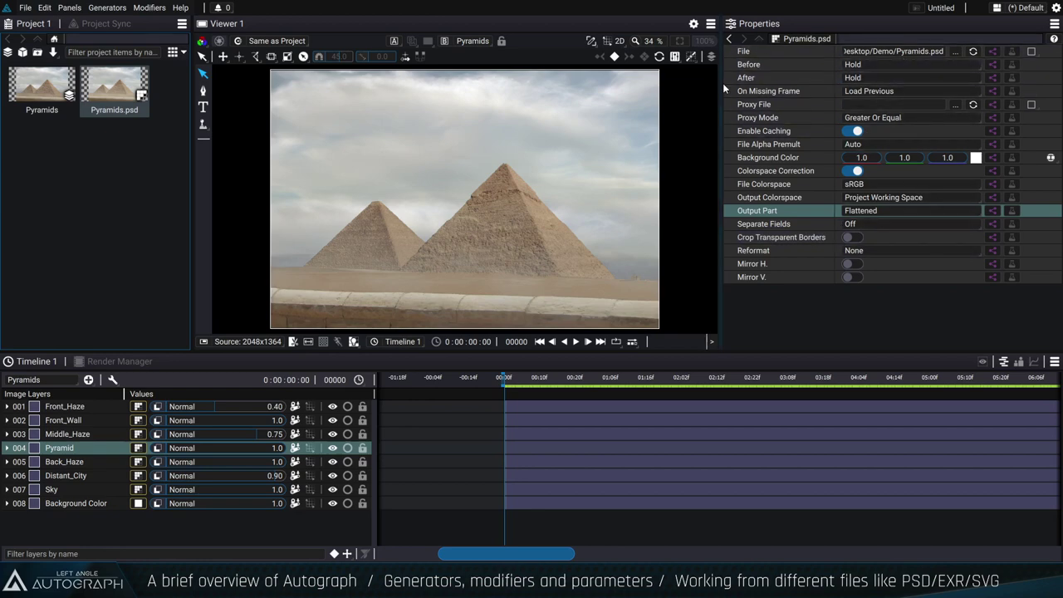
pyautogui.moveTo(719, 83); pyautogui.dragTo(673, 83)
# Look through the properties of the Front_Haze, Front_Wall and Middle_Haze layers one after another.
pyautogui.click(74, 408)
pyautogui.click(74, 420)
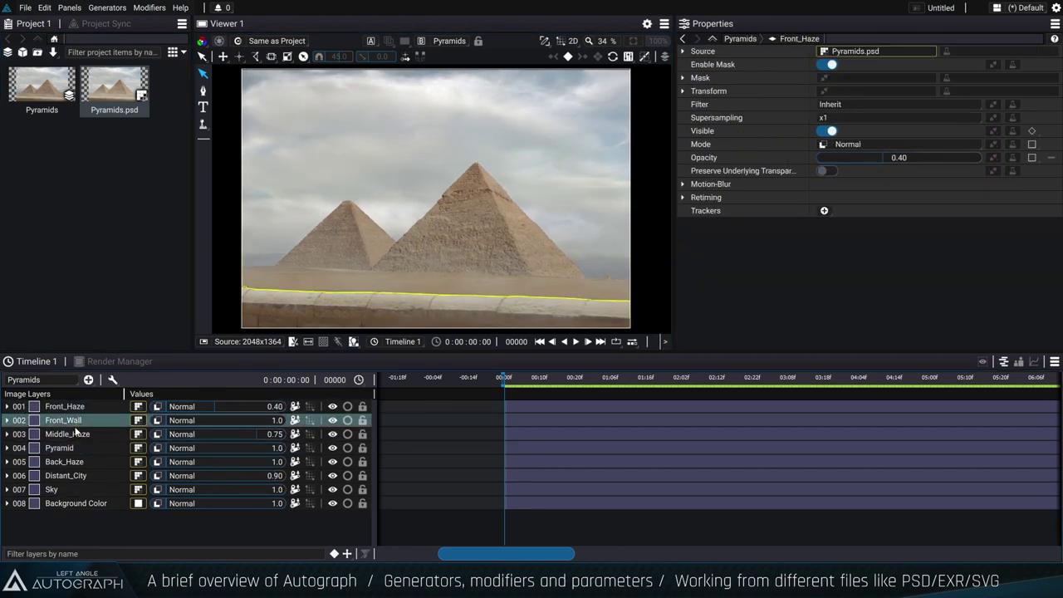
pyautogui.click(74, 433)
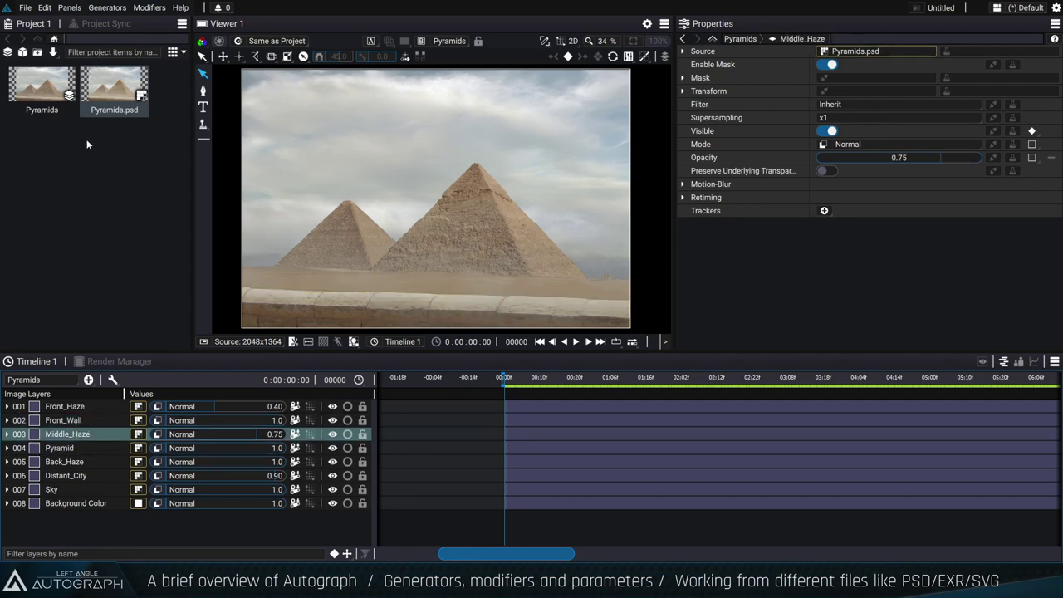
# Review the Output Part choices in the file properties of the Back_Haze layer's source, keeping Back_Haze.
pyautogui.click(66, 461)
pyautogui.click(7, 461)
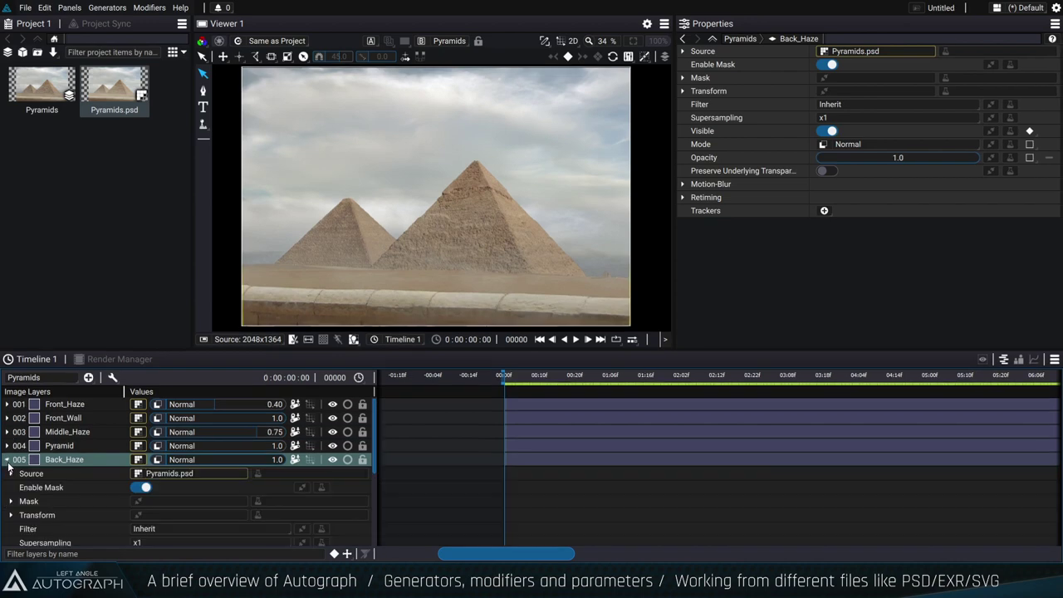
pyautogui.click(63, 490)
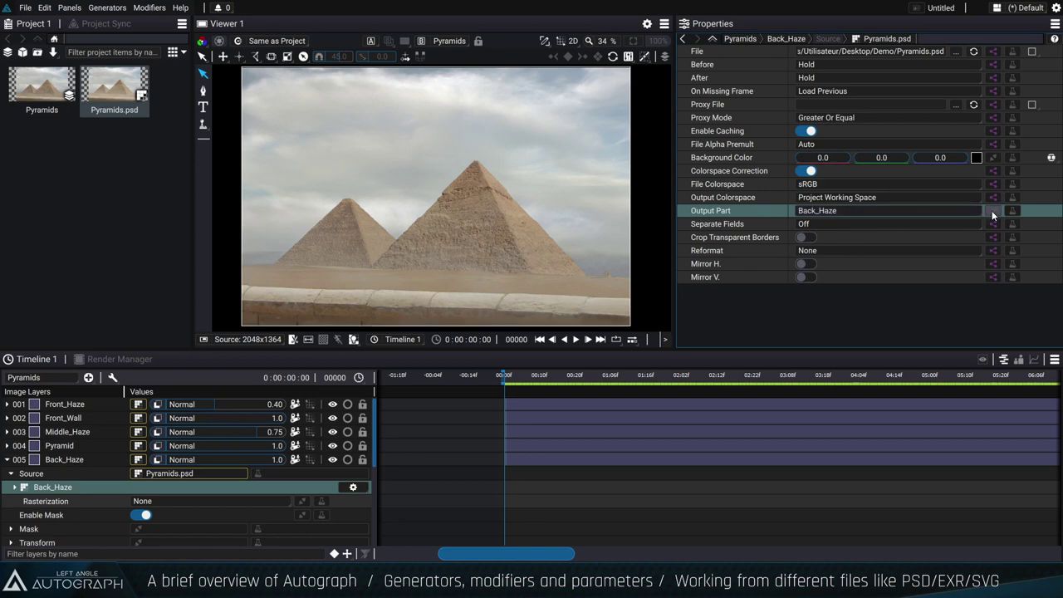
pyautogui.click(896, 210)
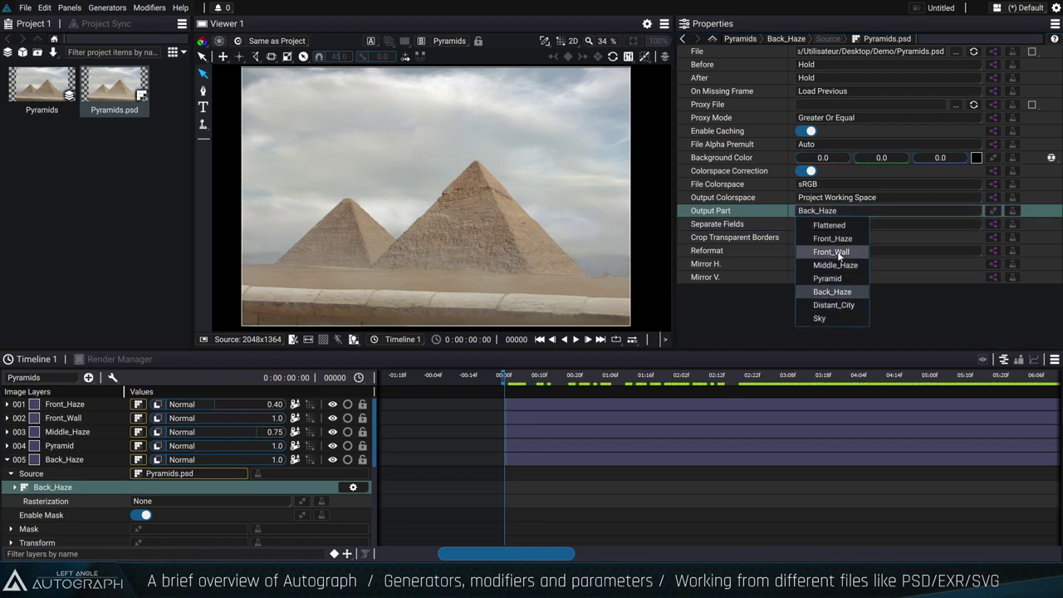
pyautogui.click(836, 292)
pyautogui.moveTo(541, 375); pyautogui.dragTo(588, 378)
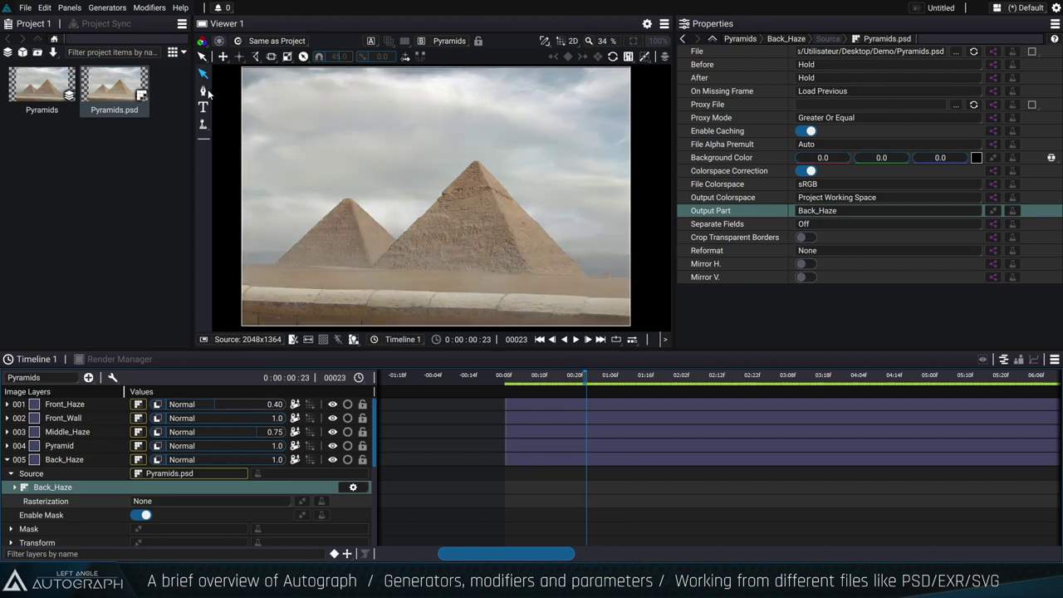
# Check the Output Part choices of the project's Pyramids.psd item, then go back to the Back_Haze layer and collapse it.
pyautogui.click(125, 92)
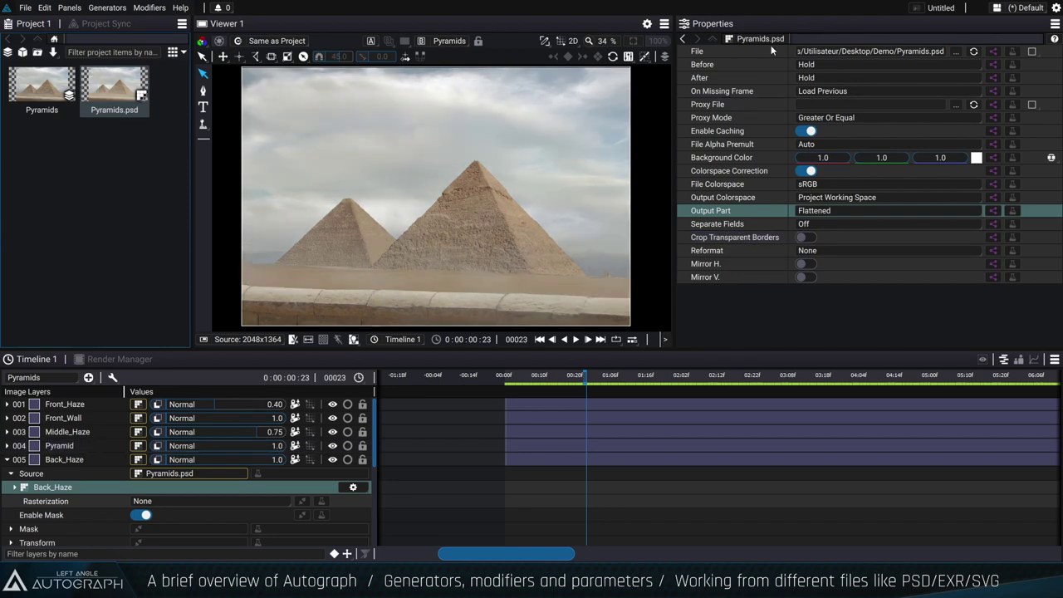
pyautogui.click(847, 211)
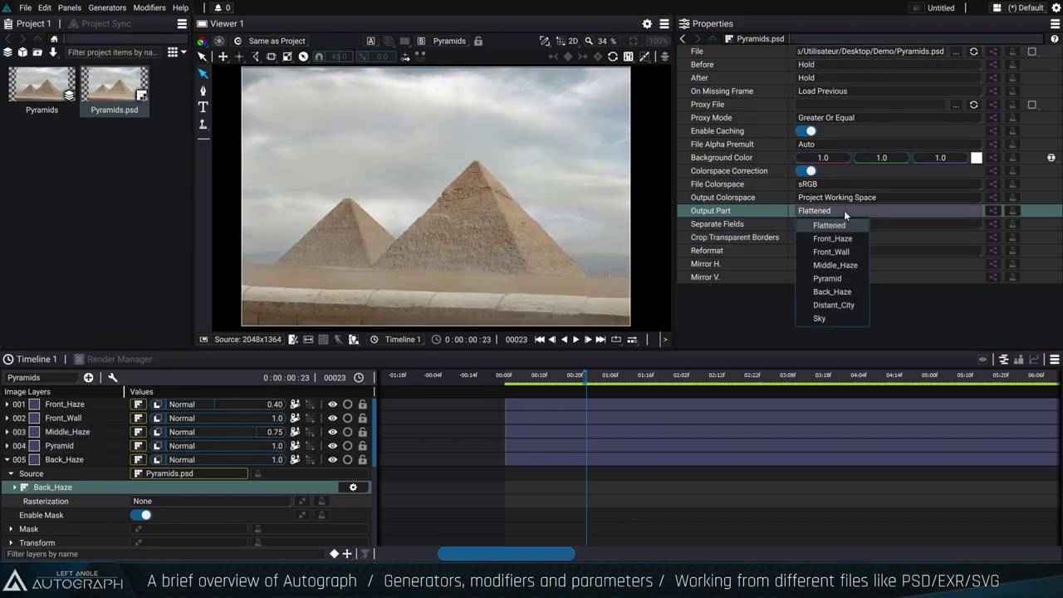
pyautogui.click(75, 488)
pyautogui.click(64, 459)
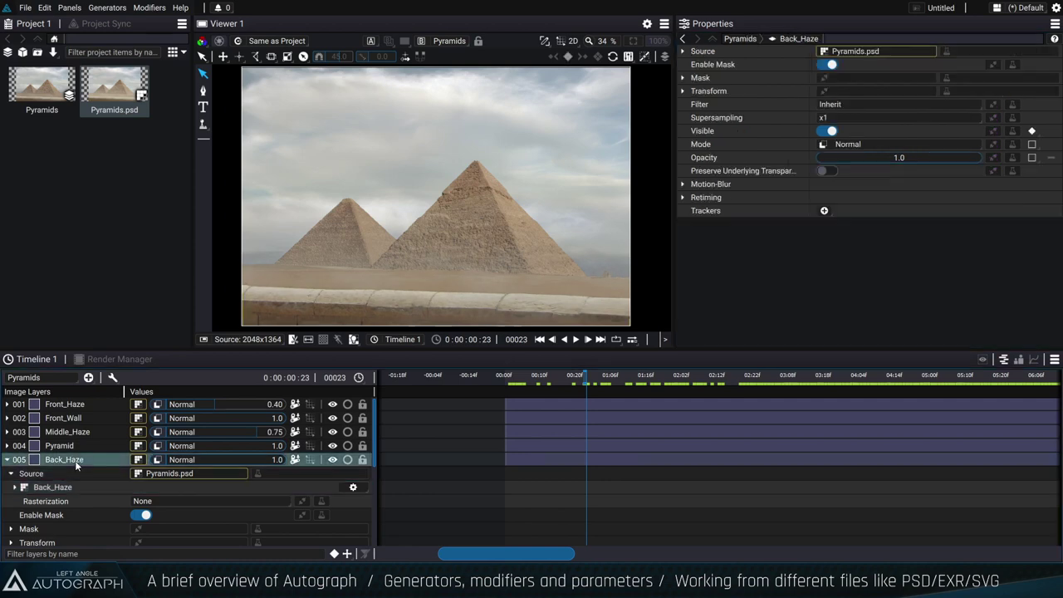
pyautogui.click(7, 459)
# Move the playhead to frame 18 and make the timeline area taller beneath the viewer.
pyautogui.click(557, 380)
pyautogui.click(597, 380)
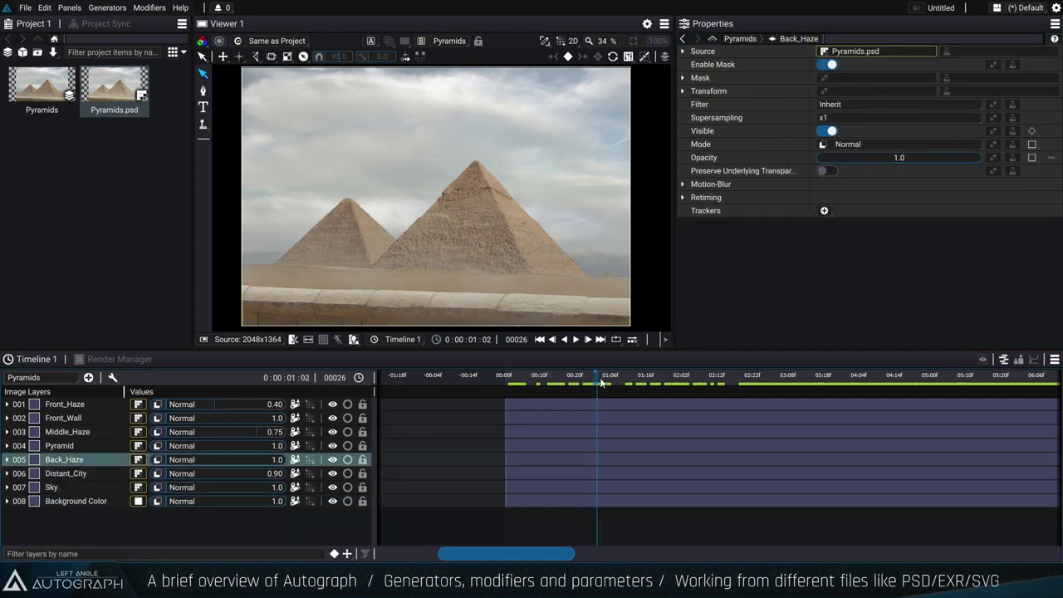
pyautogui.moveTo(568, 350); pyautogui.dragTo(568, 358)
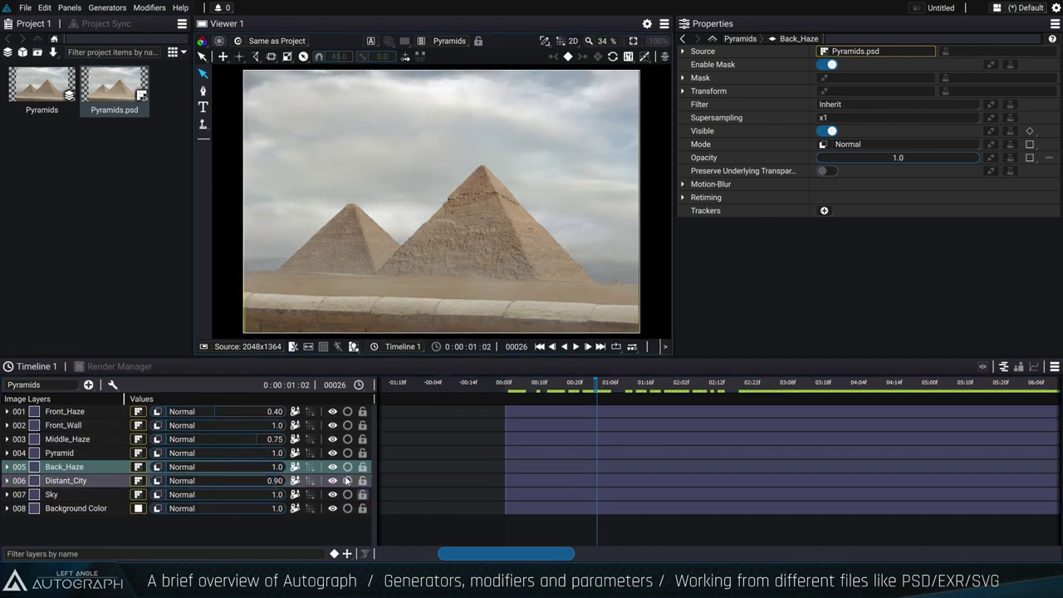
pyautogui.moveTo(543, 382); pyautogui.dragTo(568, 382)
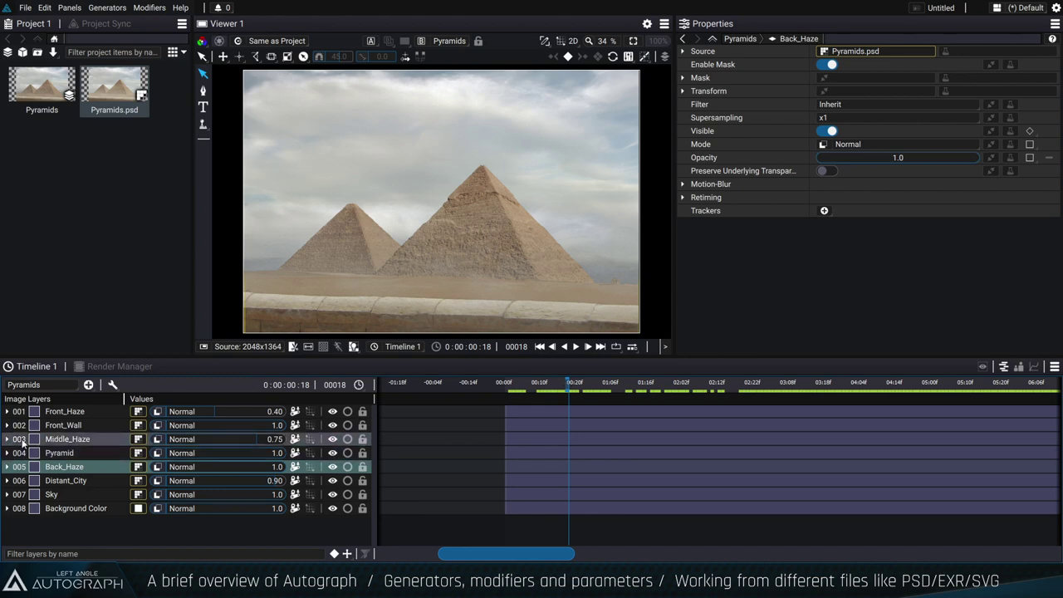
pyautogui.moveTo(79, 363); pyautogui.dragTo(123, 295)
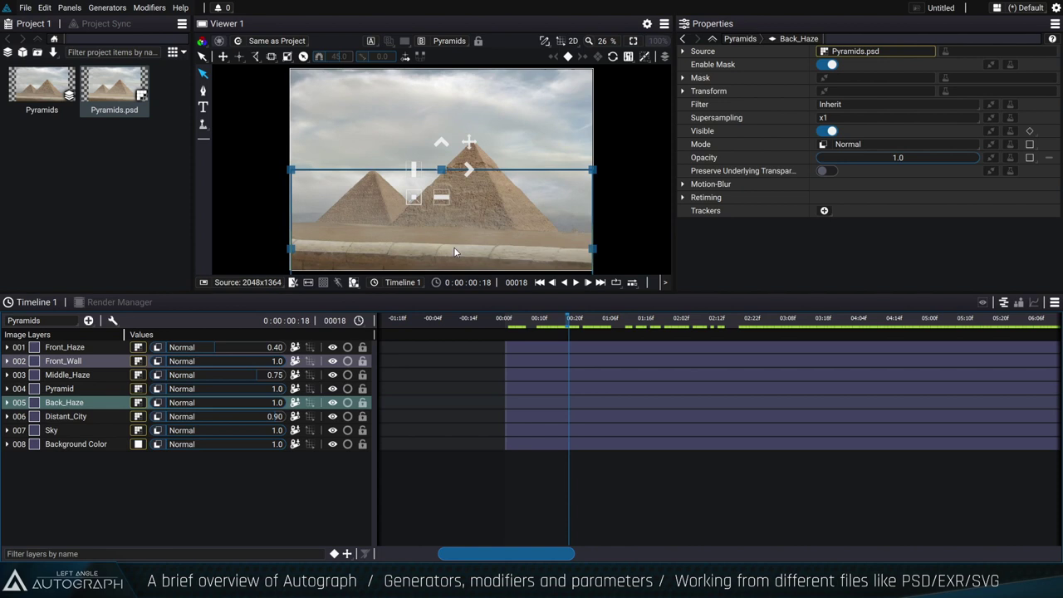
# Add a Null (Empty Layer) above Front_Haze in the Pyramids composition and expand its properties.
pyautogui.click(88, 321)
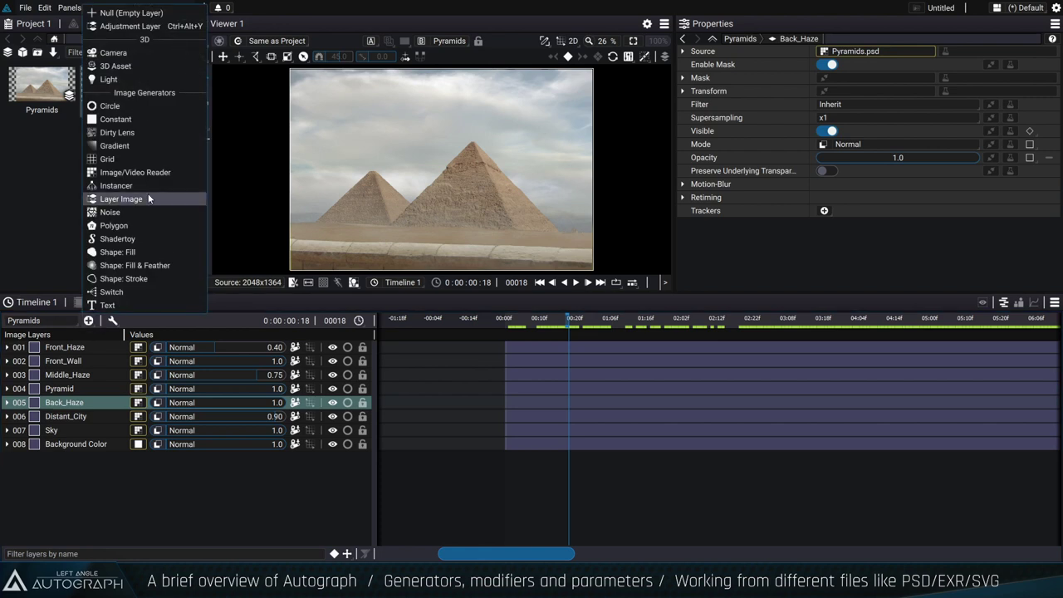
pyautogui.click(139, 18)
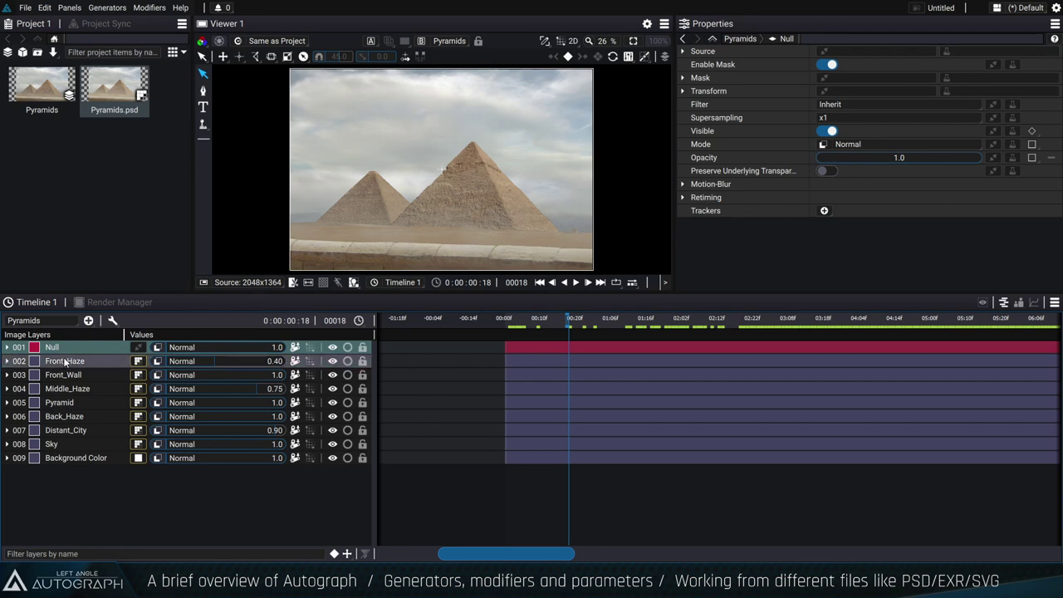
pyautogui.moveTo(374, 327); pyautogui.dragTo(381, 327)
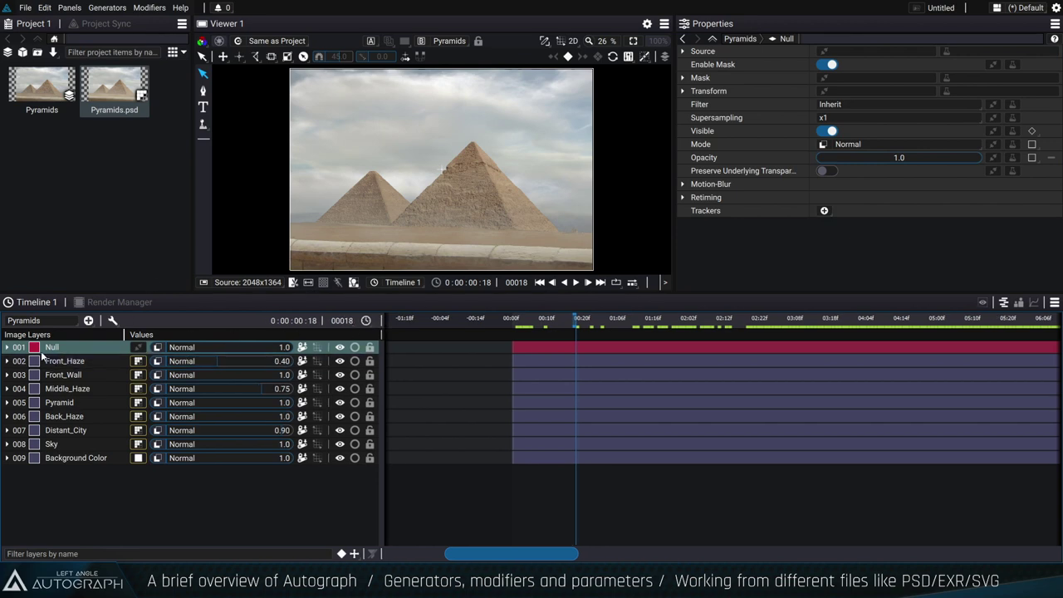
pyautogui.click(7, 348)
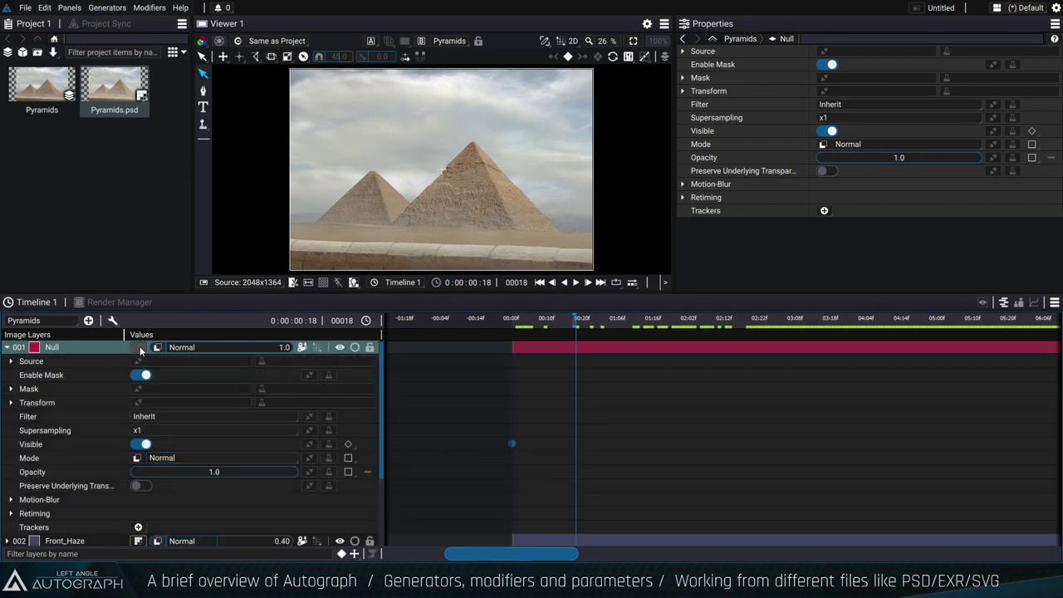
# Assign Pyramids.psd as the Null layer's source and move the layer off-centre in the viewer.
pyautogui.click(139, 348)
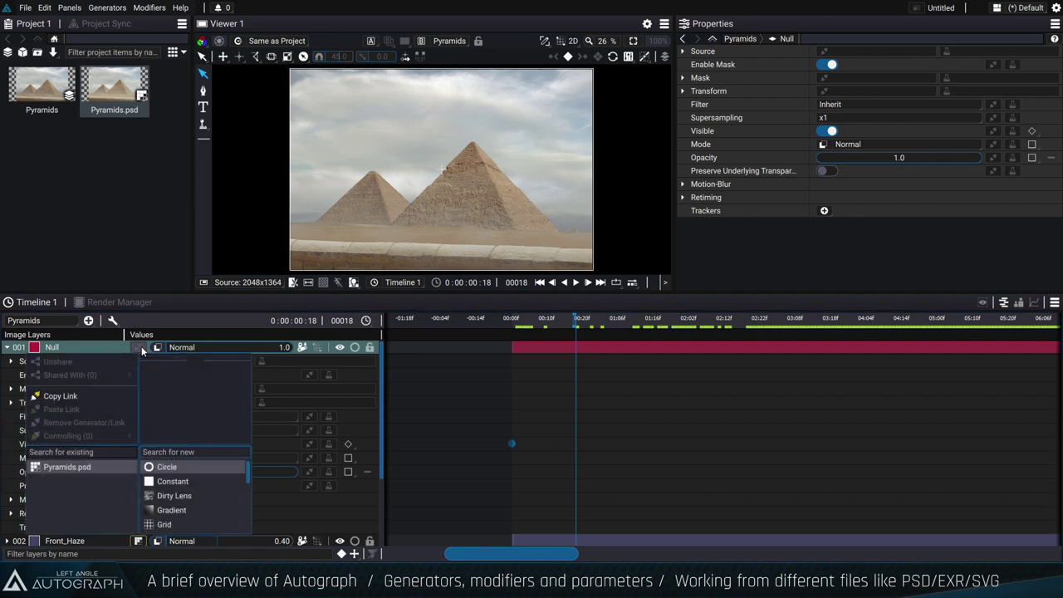
pyautogui.click(578, 319)
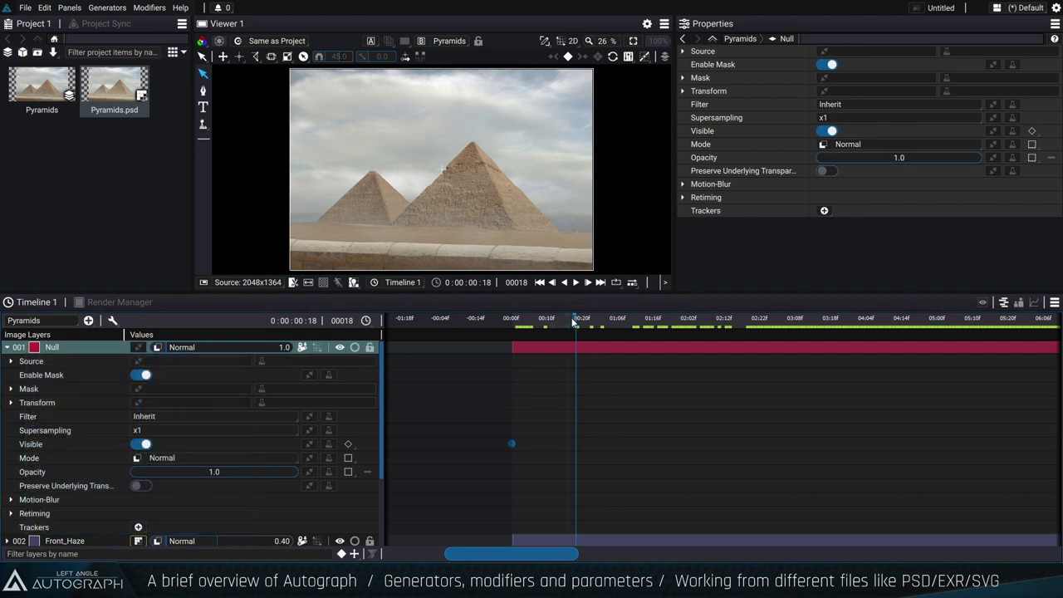
pyautogui.moveTo(555, 293); pyautogui.dragTo(548, 304)
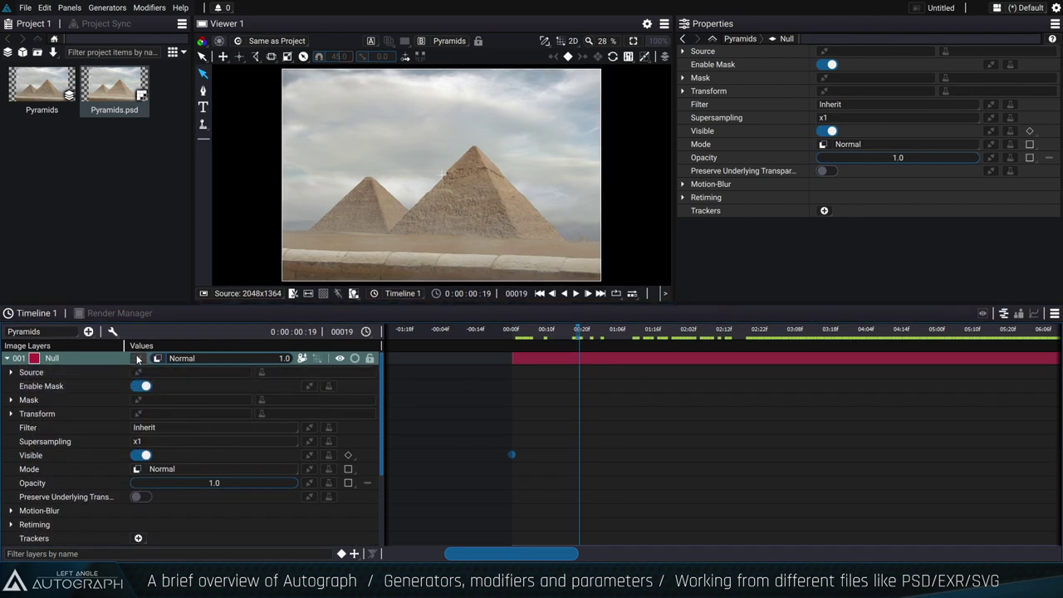
pyautogui.moveTo(114, 83); pyautogui.dragTo(142, 362)
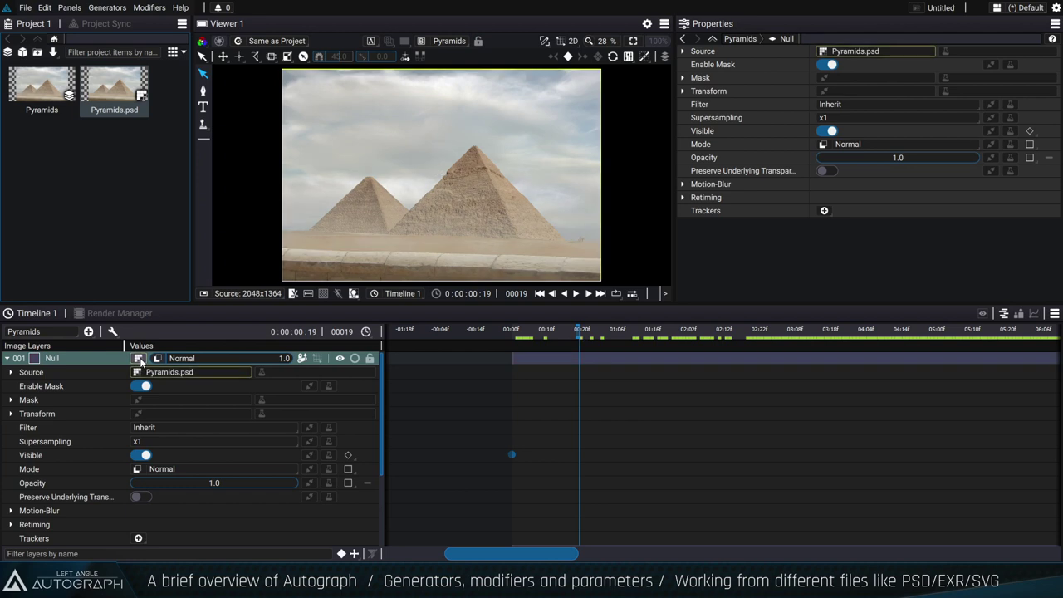
pyautogui.moveTo(469, 148); pyautogui.dragTo(526, 146)
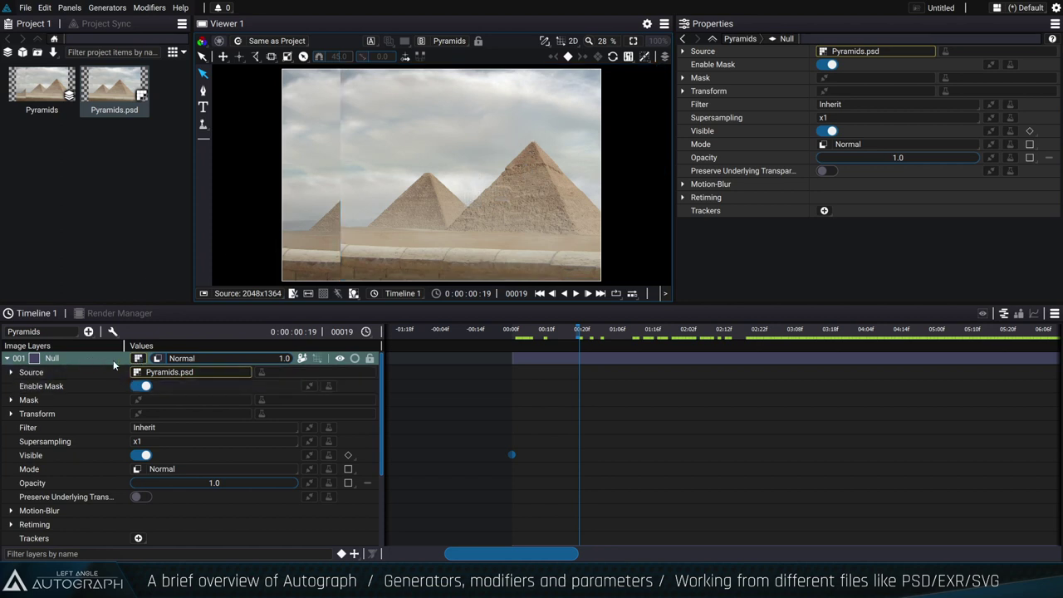
# Remove the generator from the Null layer's source and expand its Transform to examine the Position.
pyautogui.click(139, 359)
pyautogui.click(82, 434)
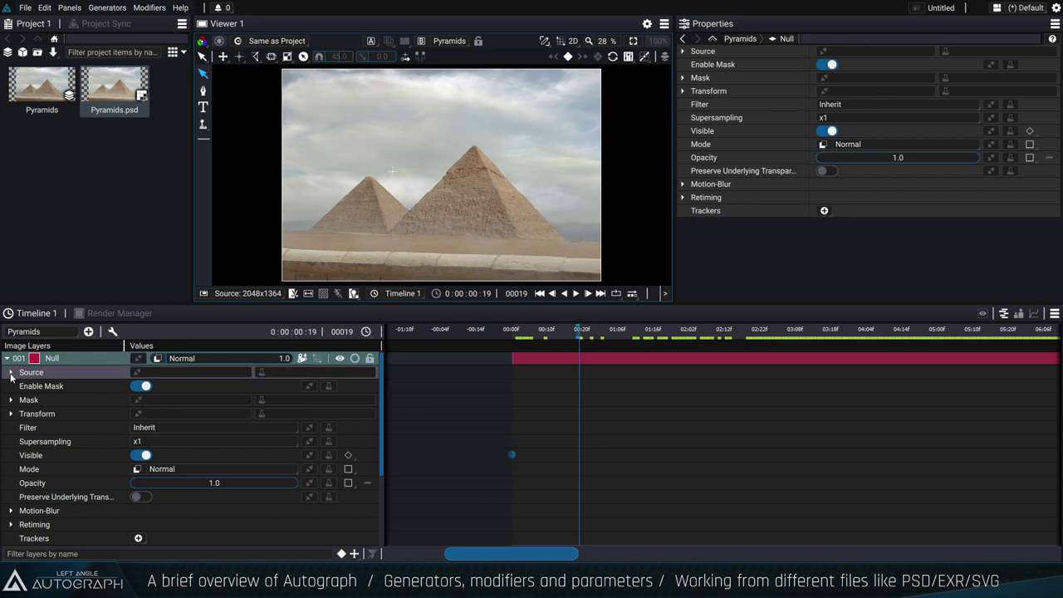
pyautogui.click(11, 413)
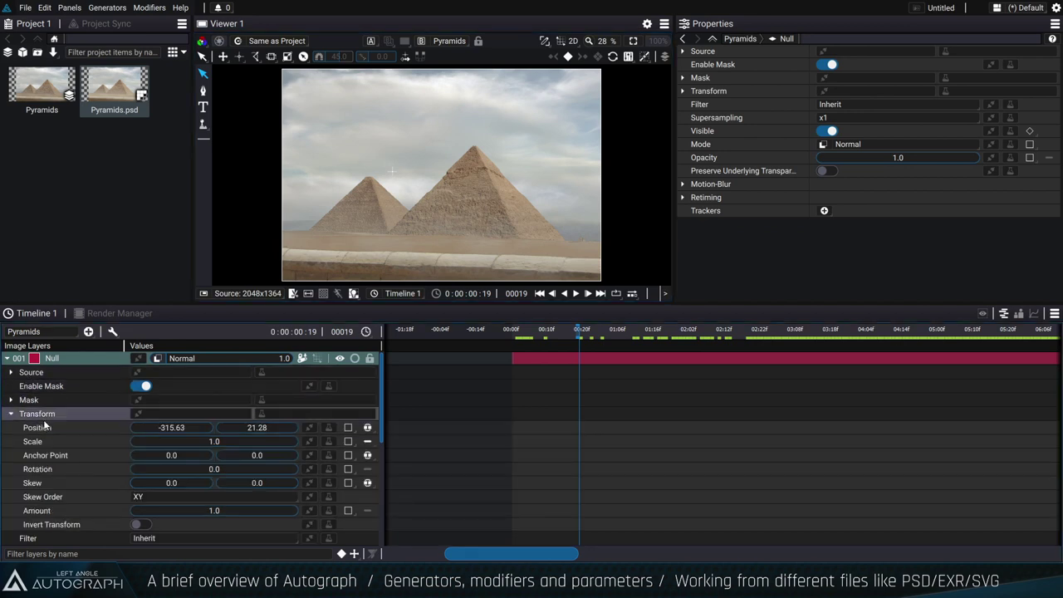
pyautogui.click(49, 427)
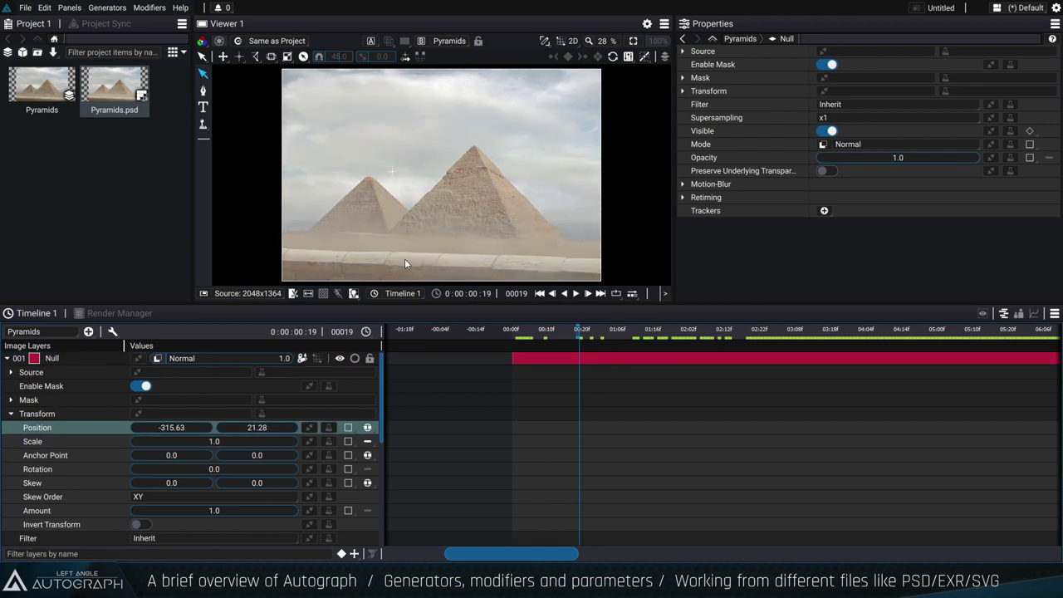
# Delete the existing Null layer and add a fresh Null (Empty Layer) named Cam_Position.
pyautogui.click(59, 359)
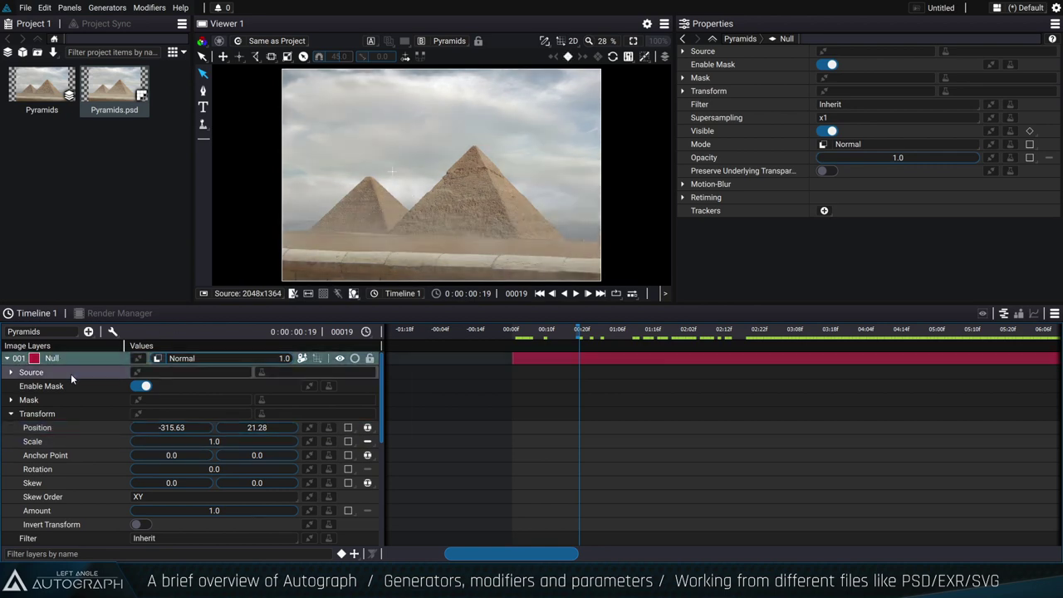
pyautogui.press('Delete')
pyautogui.click(89, 331)
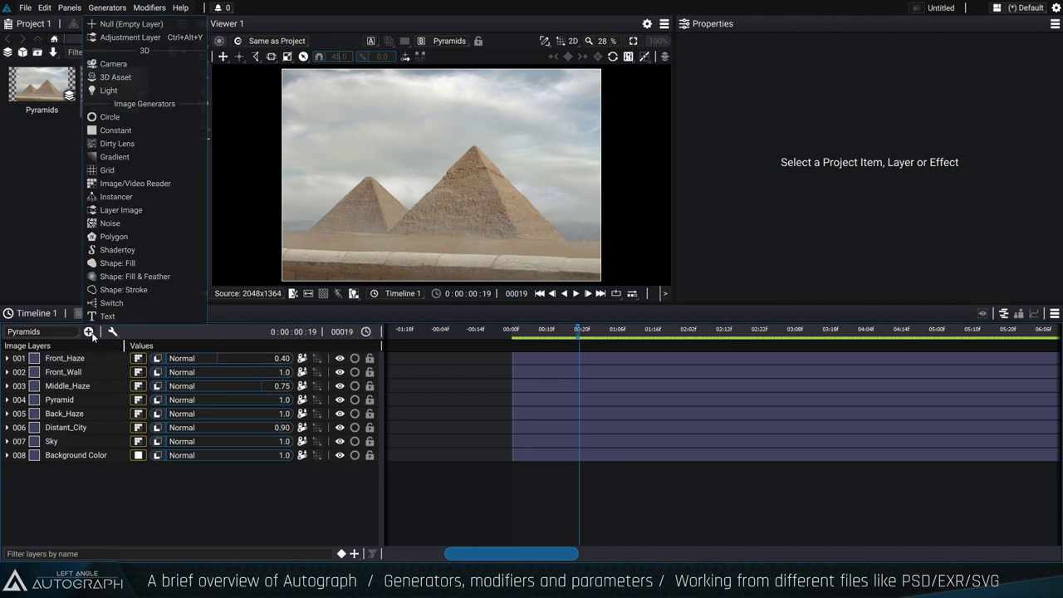
pyautogui.click(125, 25)
pyautogui.press('F2')
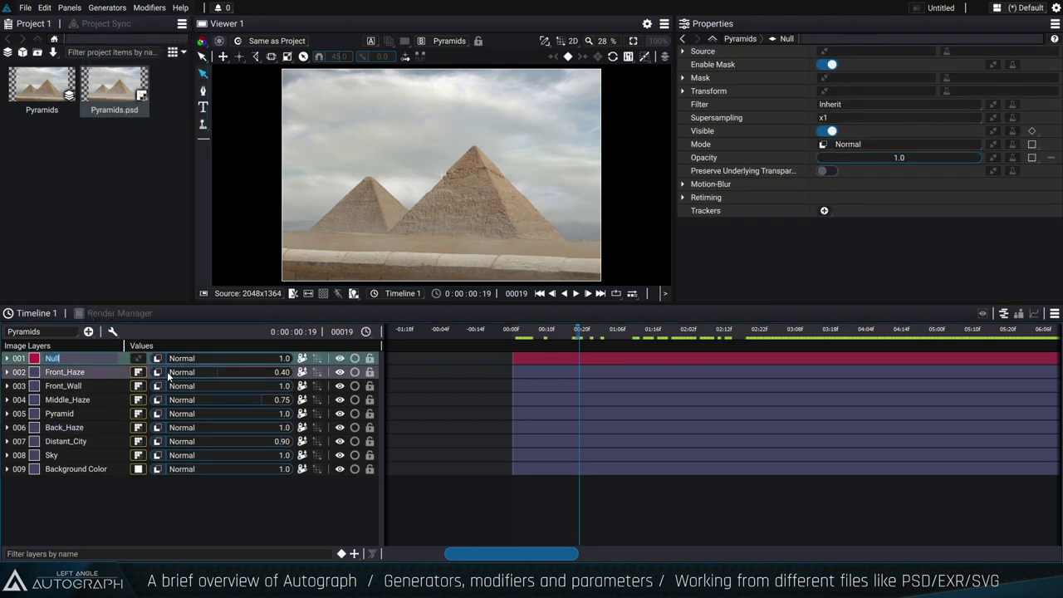
pyautogui.write('Cam_Position')
pyautogui.press('Return')
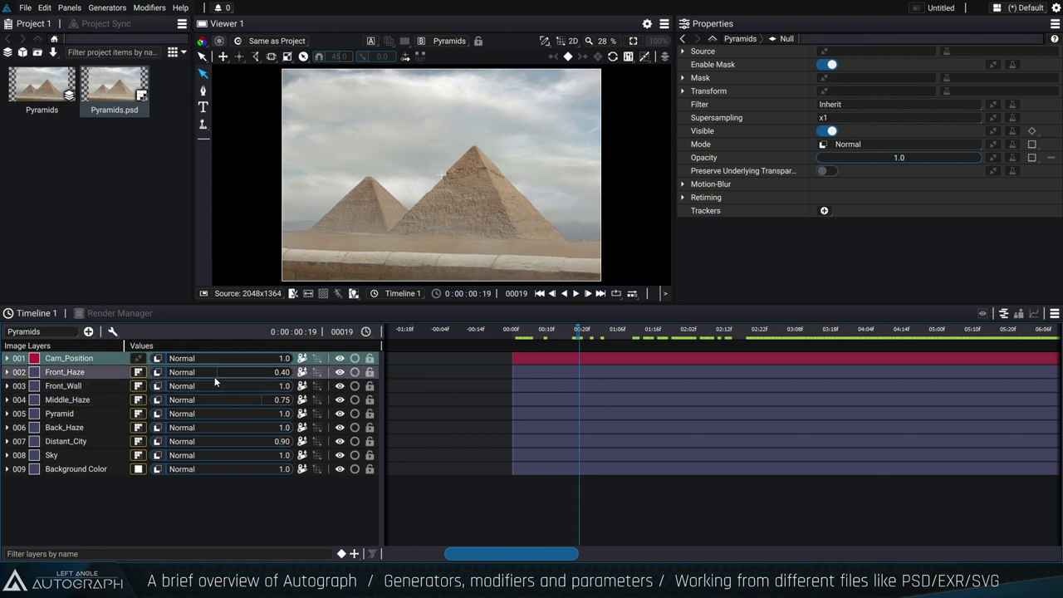
# Add Cam_Position to the parenting hierarchy and parent all layers from Front_Haze to Background Color to it.
pyautogui.click(1020, 314)
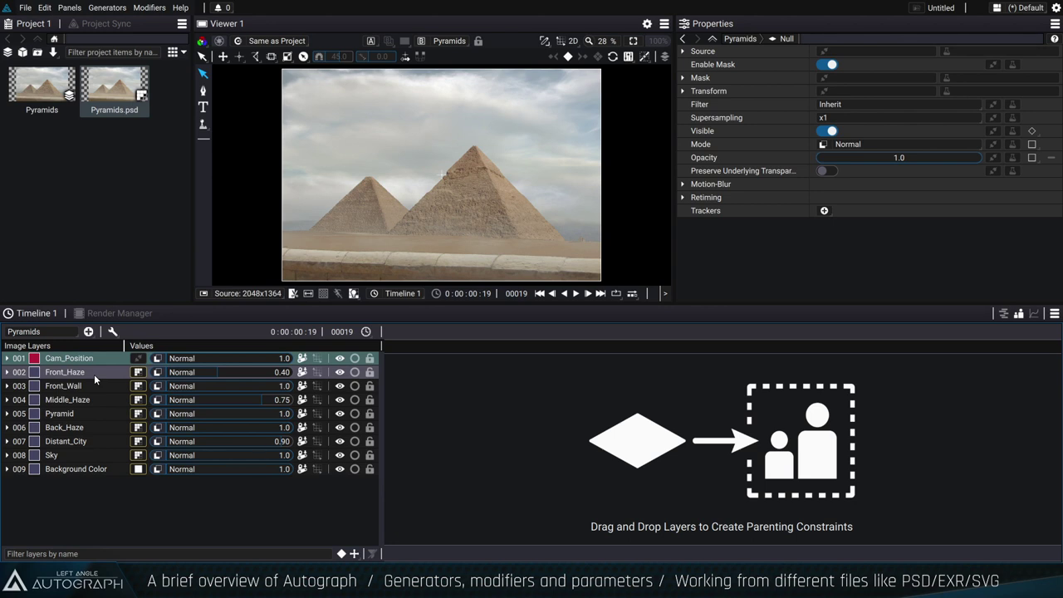
pyautogui.moveTo(68, 363); pyautogui.dragTo(533, 384)
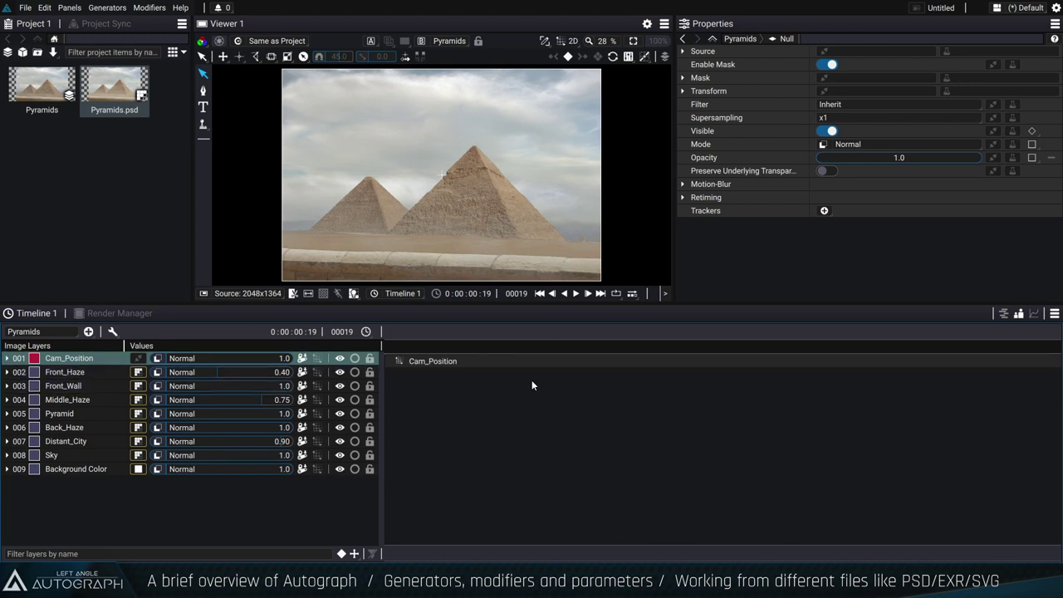
pyautogui.click(75, 372)
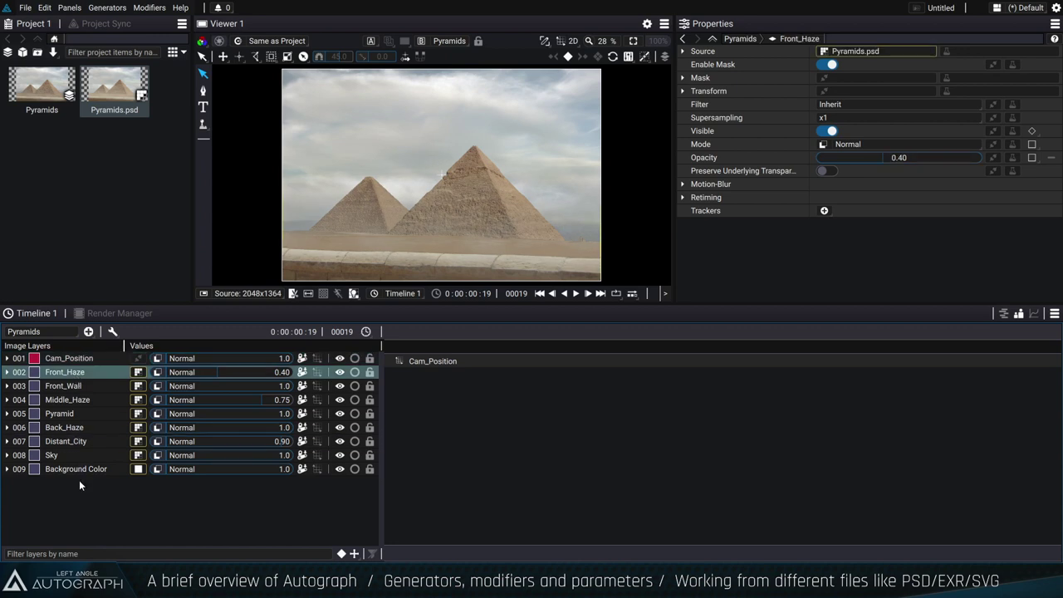
pyautogui.keyDown('shift'); pyautogui.click(77, 470); pyautogui.keyUp('shift')
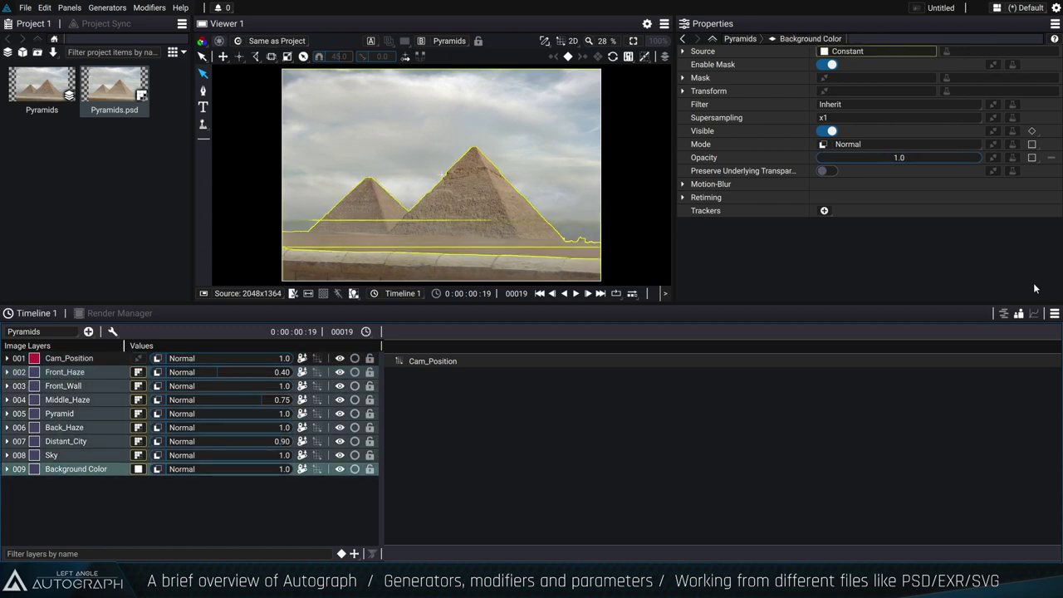
pyautogui.click(1002, 314)
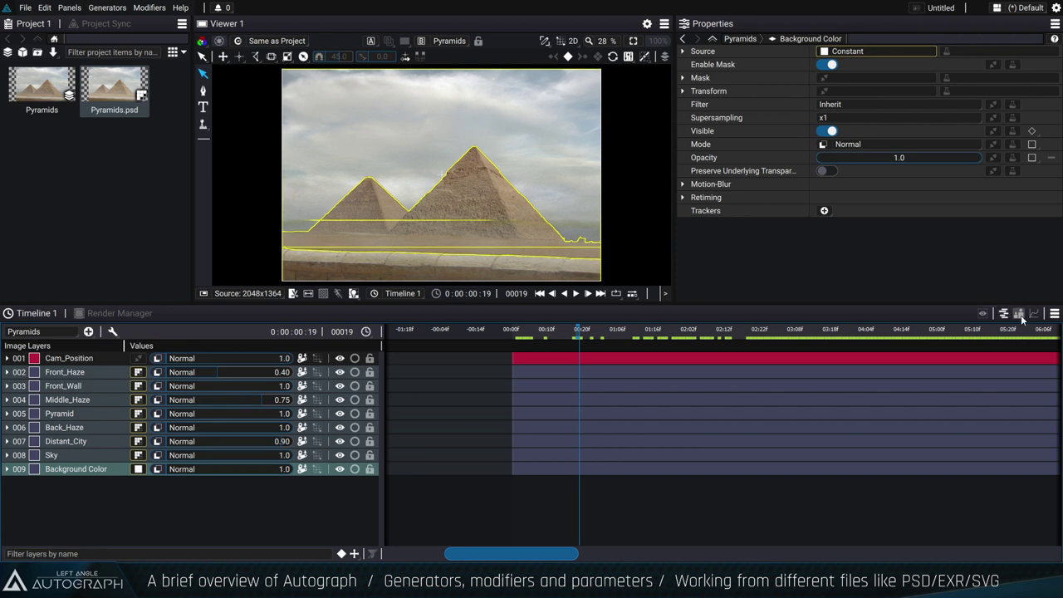
pyautogui.click(1020, 315)
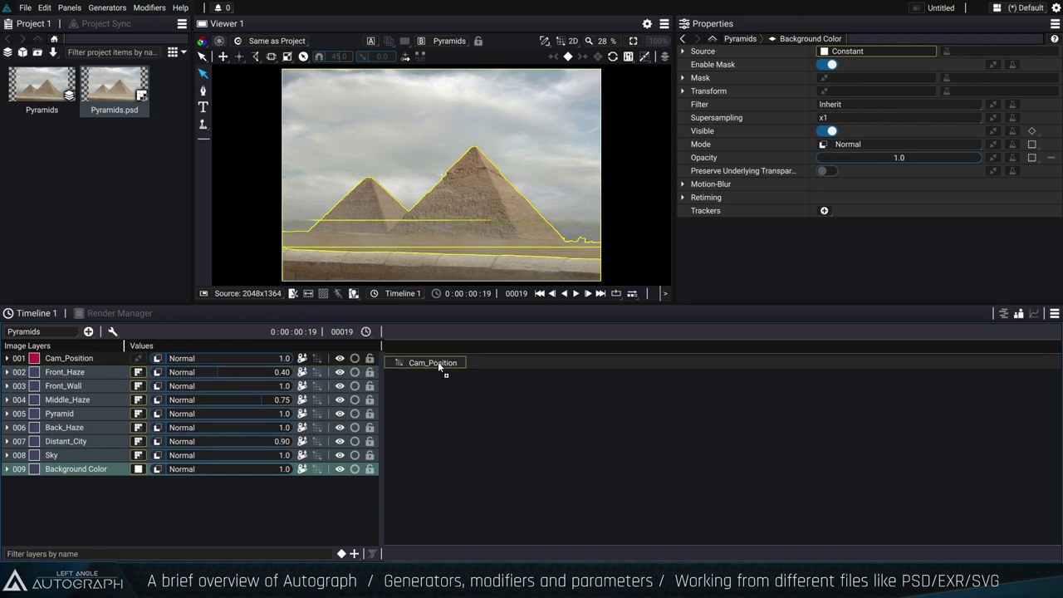
pyautogui.moveTo(439, 362); pyautogui.dragTo(438, 362)
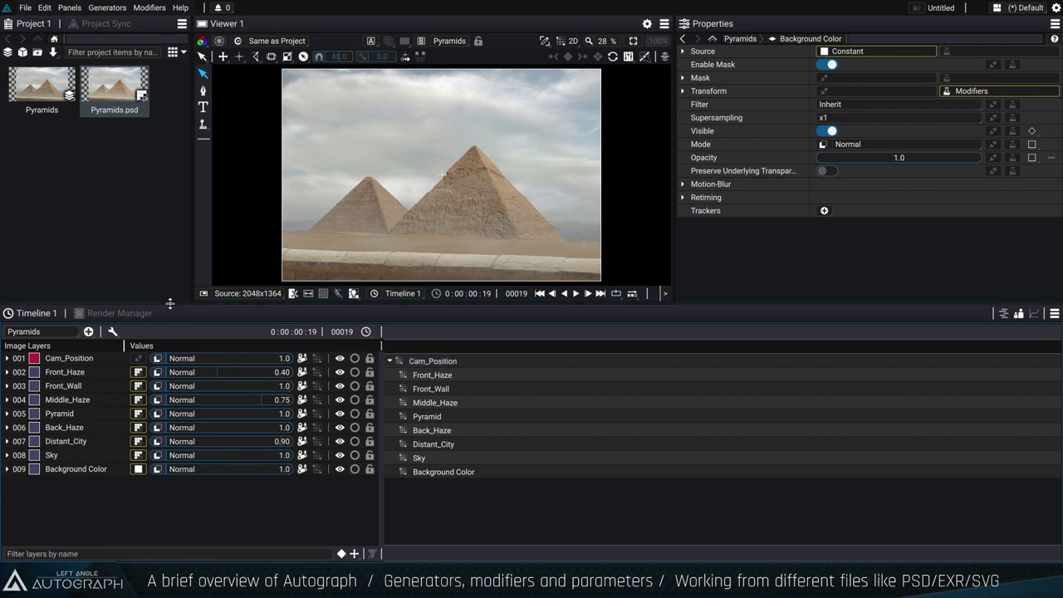
# Place the playhead at 0:00:05:03 in the layer timeline and expand the Pyramid layer's Transform parameters.
pyautogui.moveTo(169, 304); pyautogui.dragTo(170, 288)
pyautogui.click(1004, 297)
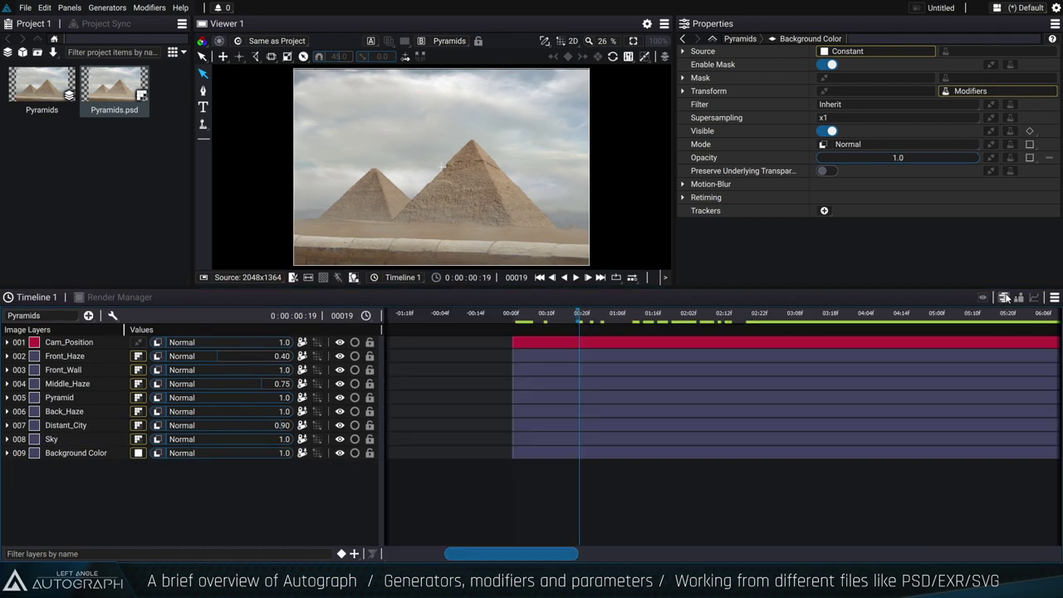
pyautogui.scroll(-10, 531, 496)
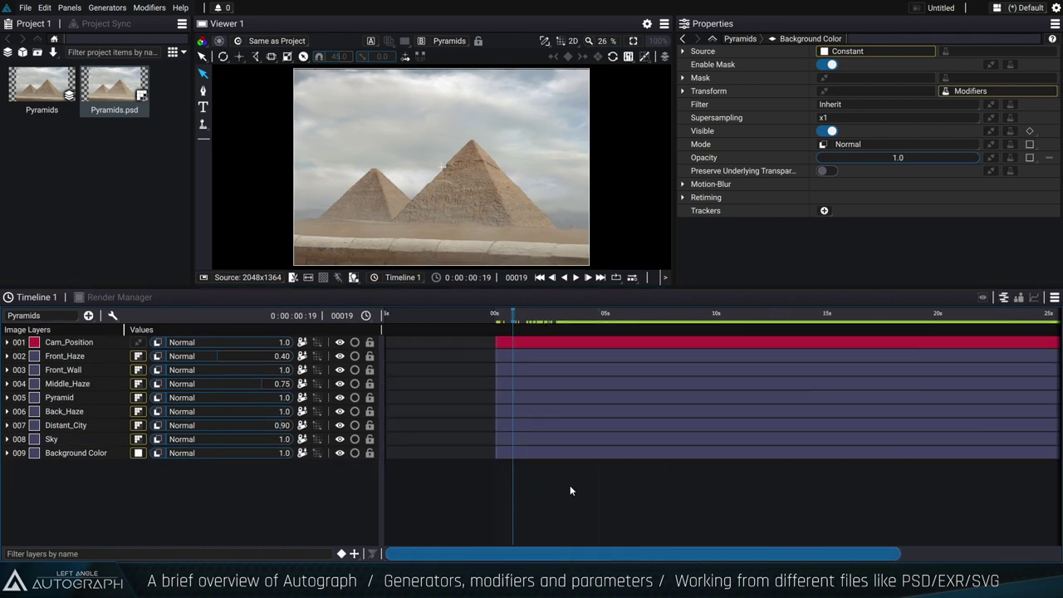
pyautogui.click(557, 317)
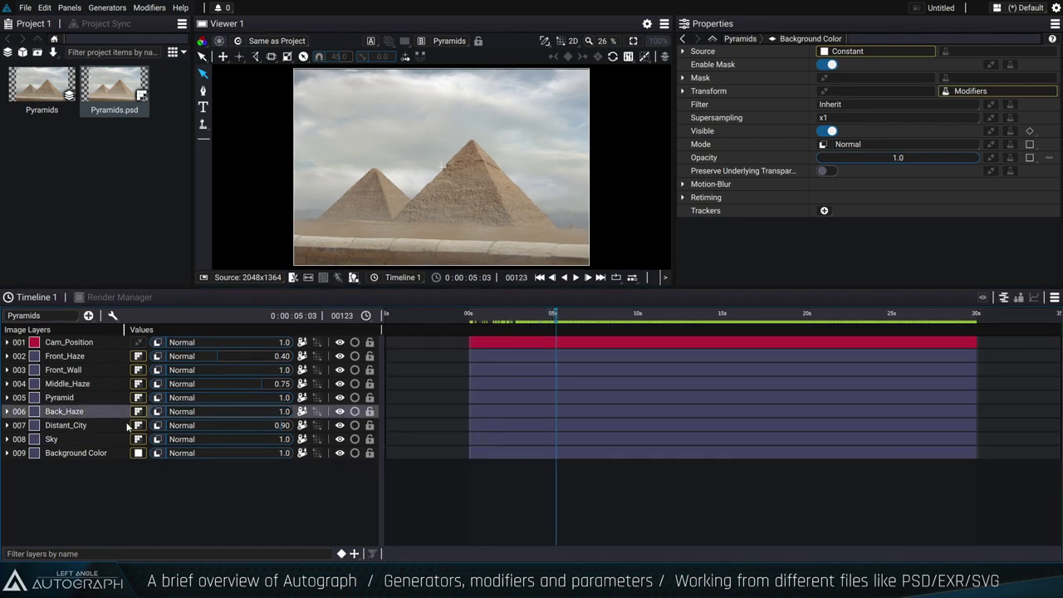
pyautogui.click(7, 397)
pyautogui.click(11, 453)
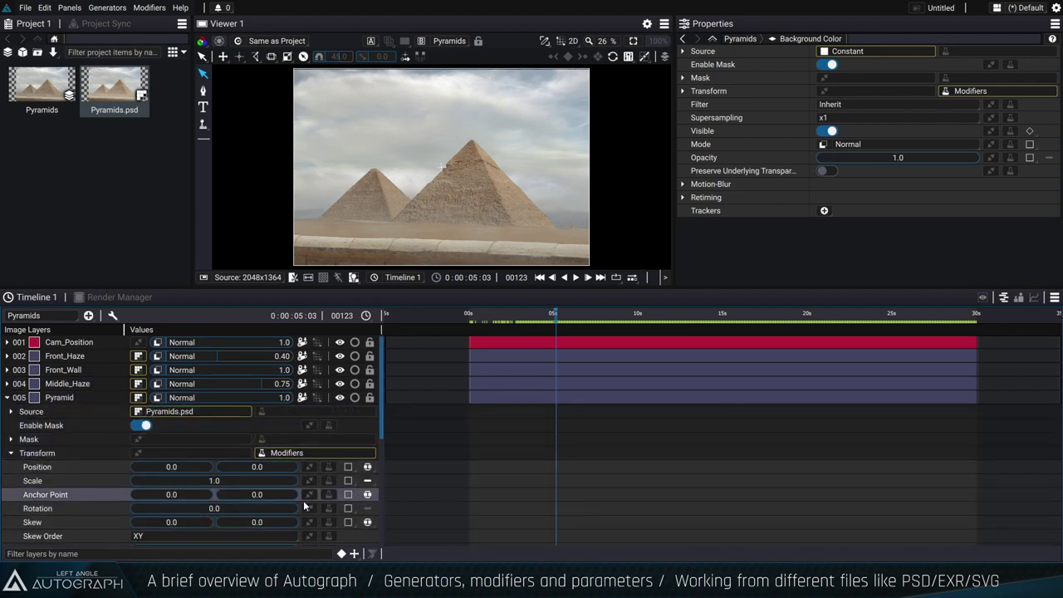
pyautogui.scroll(-3, 303, 498)
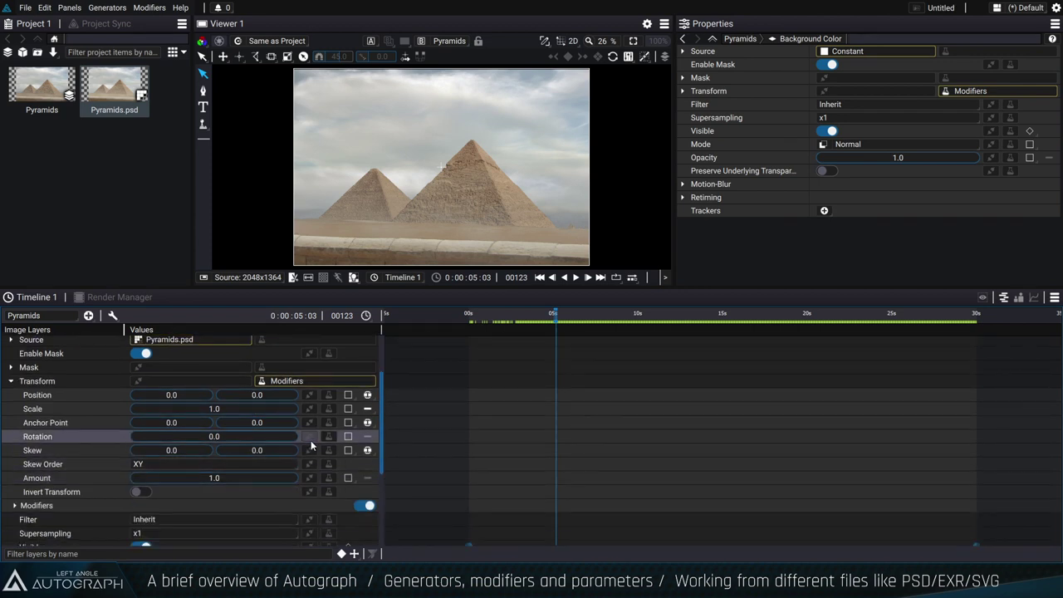
# Search the generators available for the Pyramid layer's Rotation for Expression.
pyautogui.click(312, 438)
pyautogui.moveTo(420, 366); pyautogui.dragTo(422, 423)
pyautogui.click(425, 349)
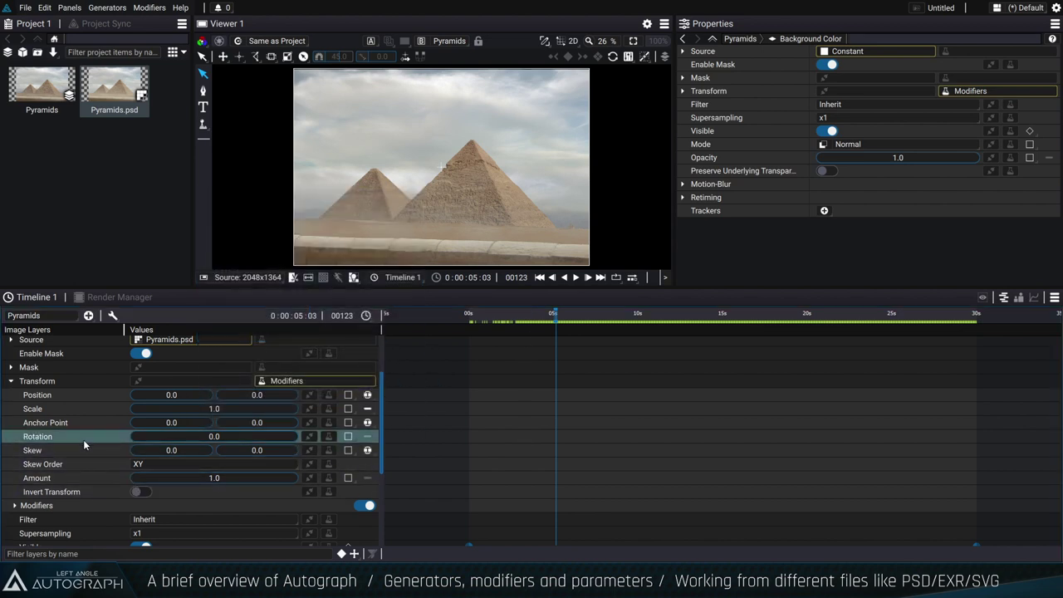
pyautogui.click(308, 436)
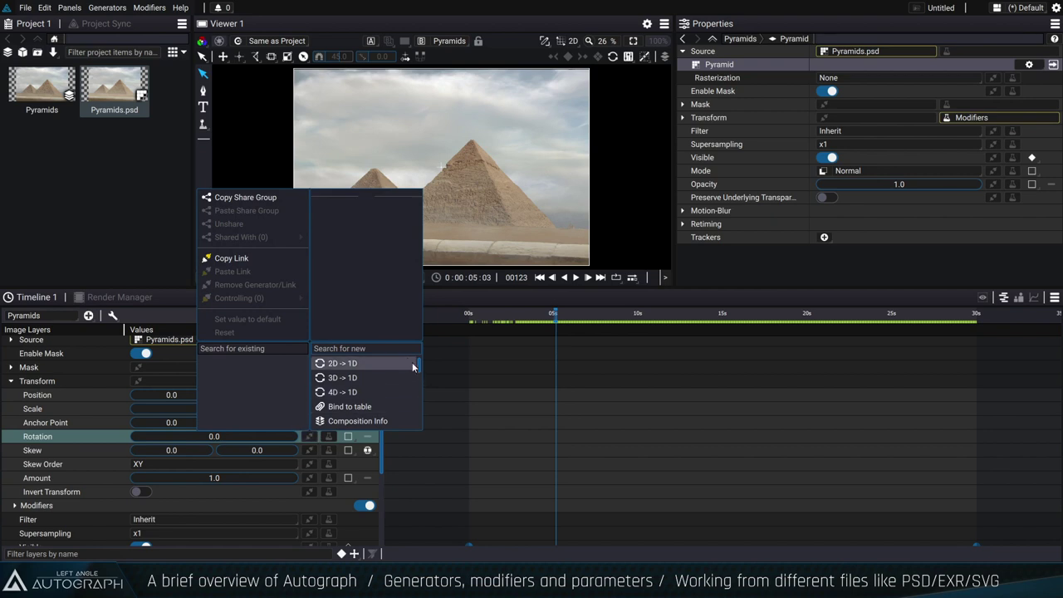
pyautogui.write('exp')
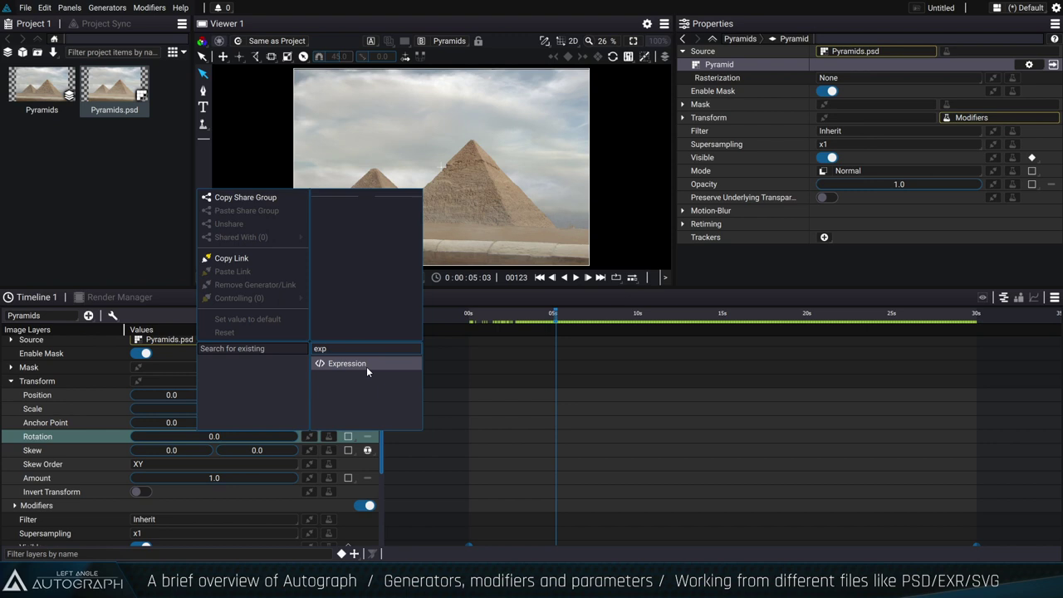
pyautogui.click(366, 365)
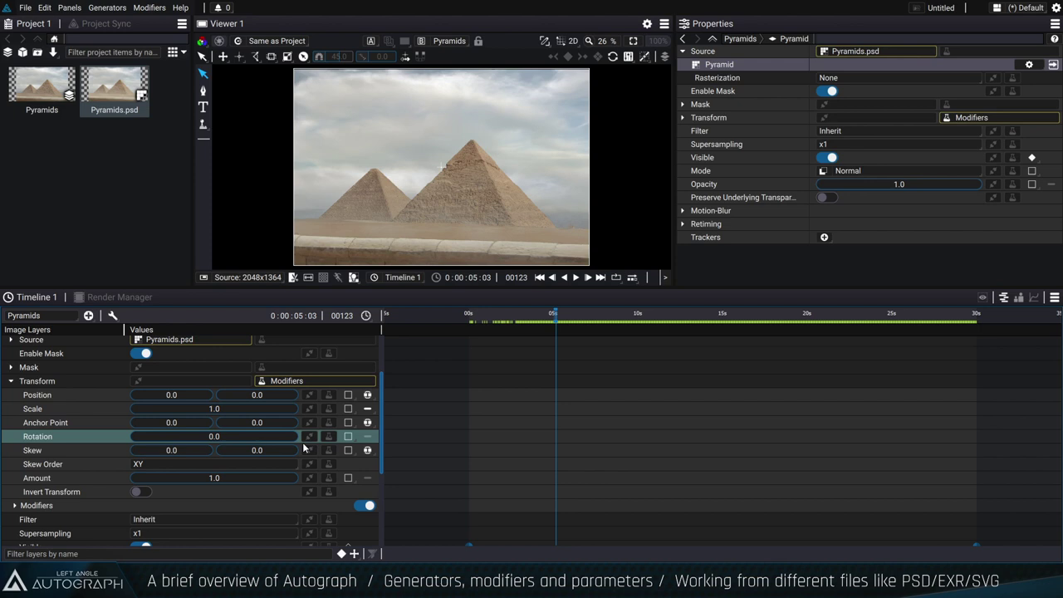
# Collapse the Pyramid layer's parameters and examine the Cam_Position layer and its parenting hierarchy.
pyautogui.click(1003, 297)
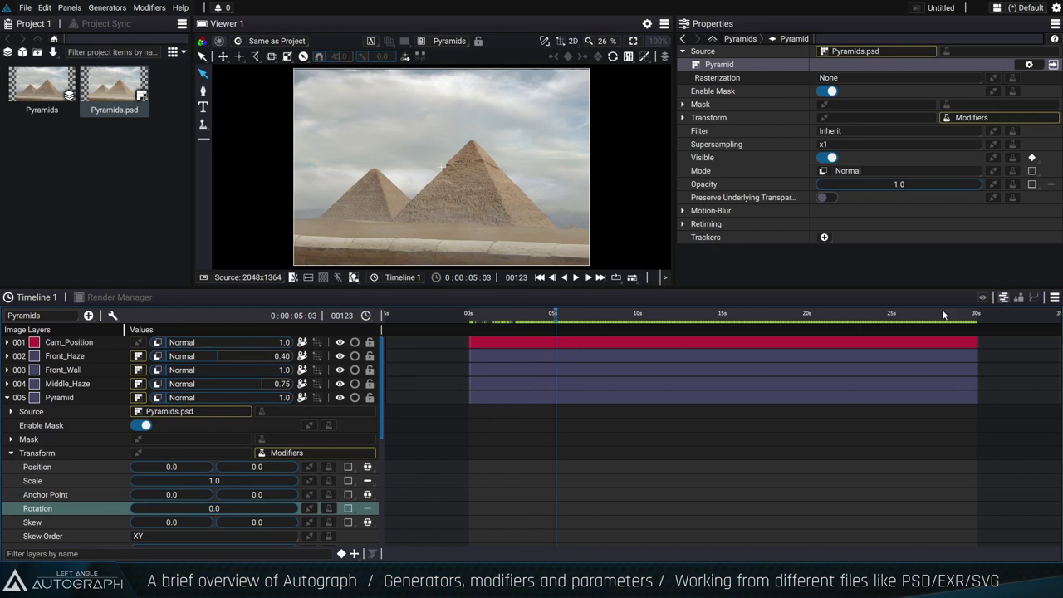
pyautogui.click(7, 397)
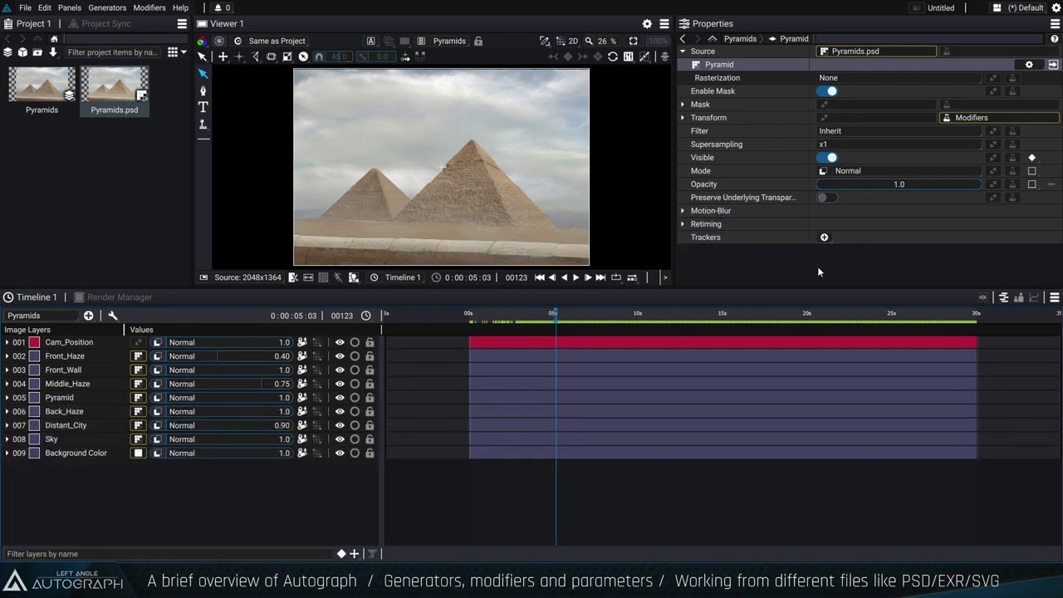
pyautogui.click(1013, 296)
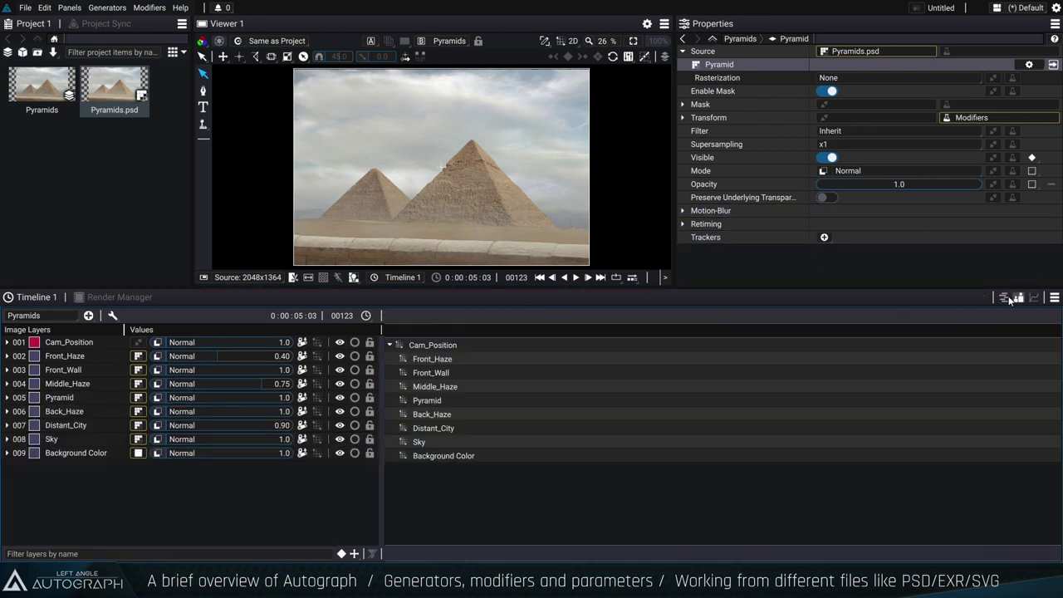
pyautogui.click(421, 346)
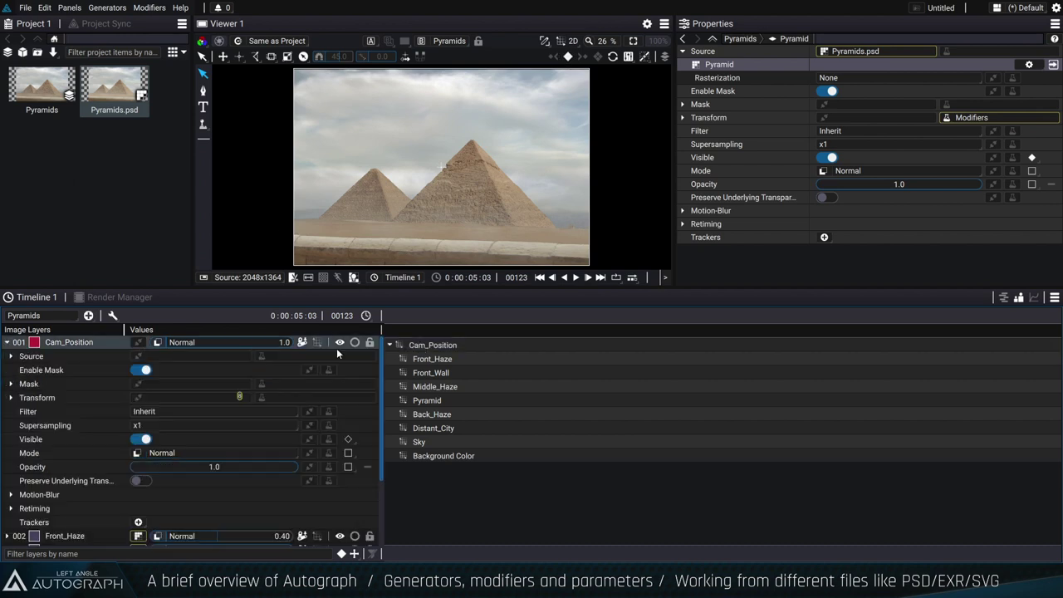
pyautogui.click(7, 342)
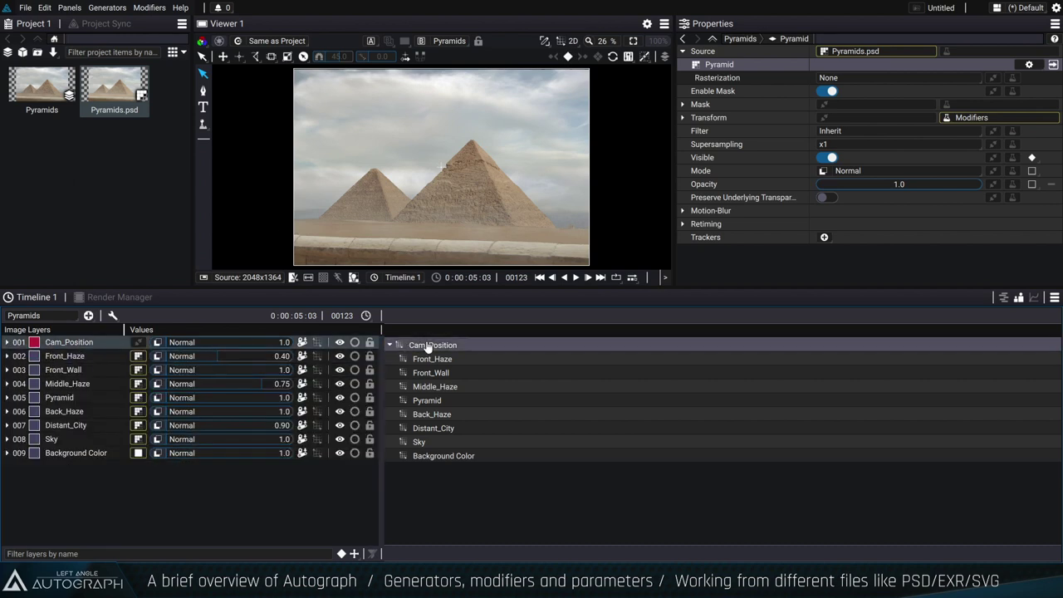
# Review the child layers from Front_Haze to Background Color and try moving their parent Cam_Position in the viewer.
pyautogui.click(74, 356)
pyautogui.click(67, 452)
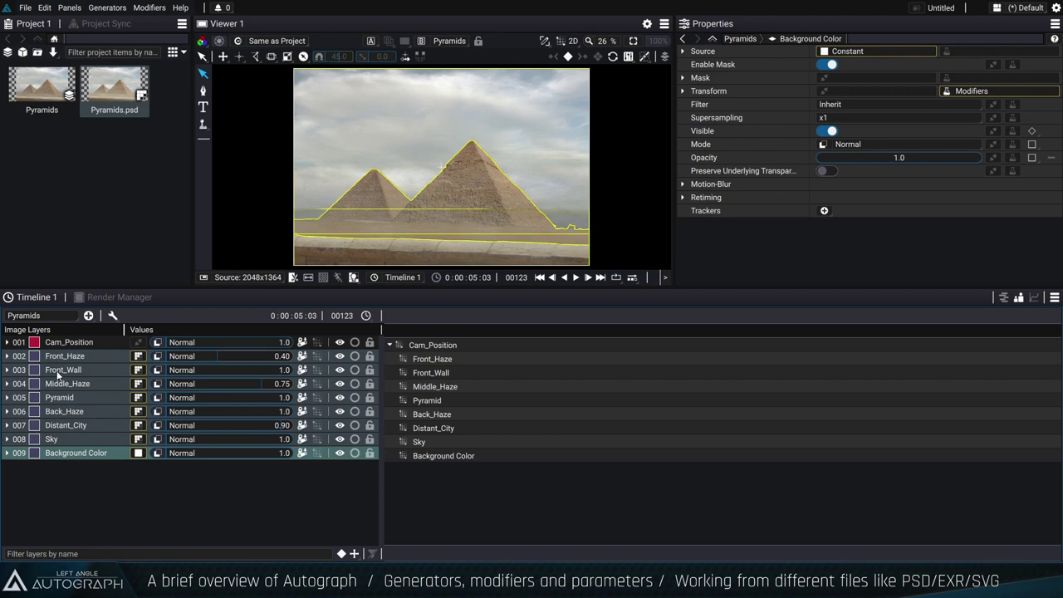
pyautogui.click(441, 352)
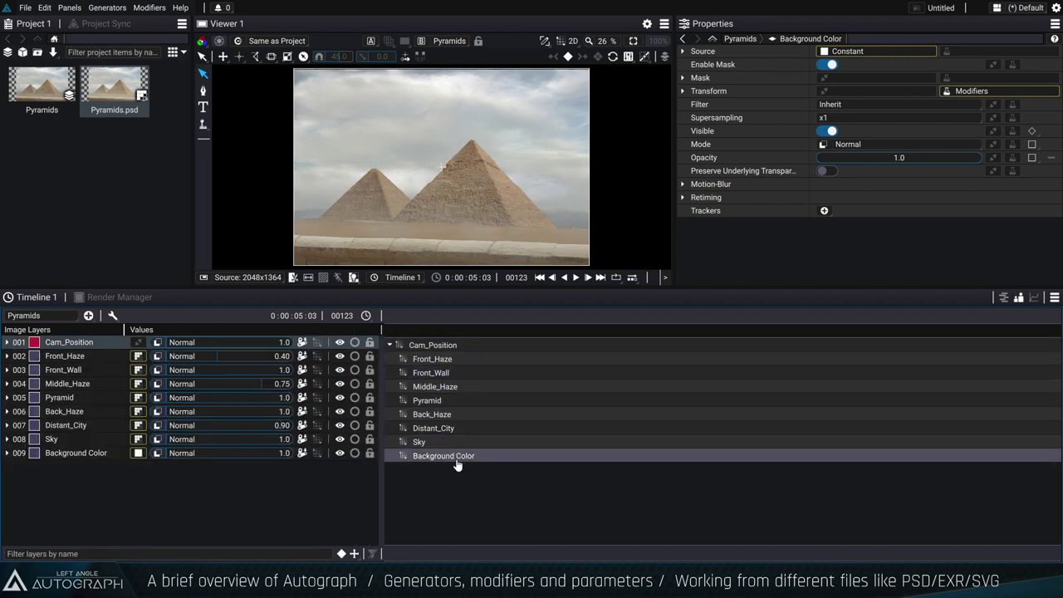
pyautogui.click(432, 344)
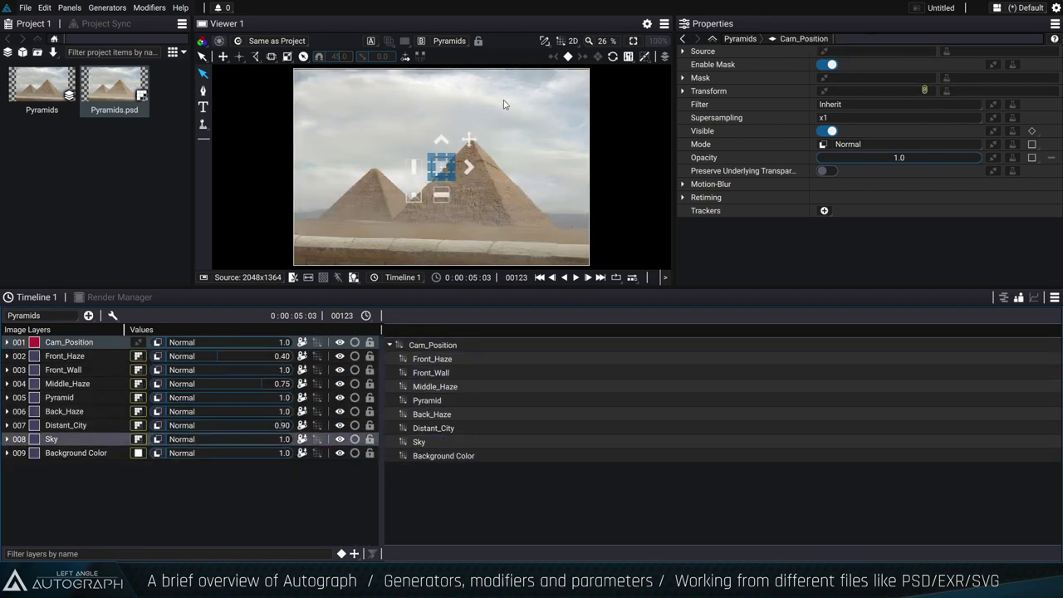
pyautogui.moveTo(439, 166); pyautogui.dragTo(477, 122)
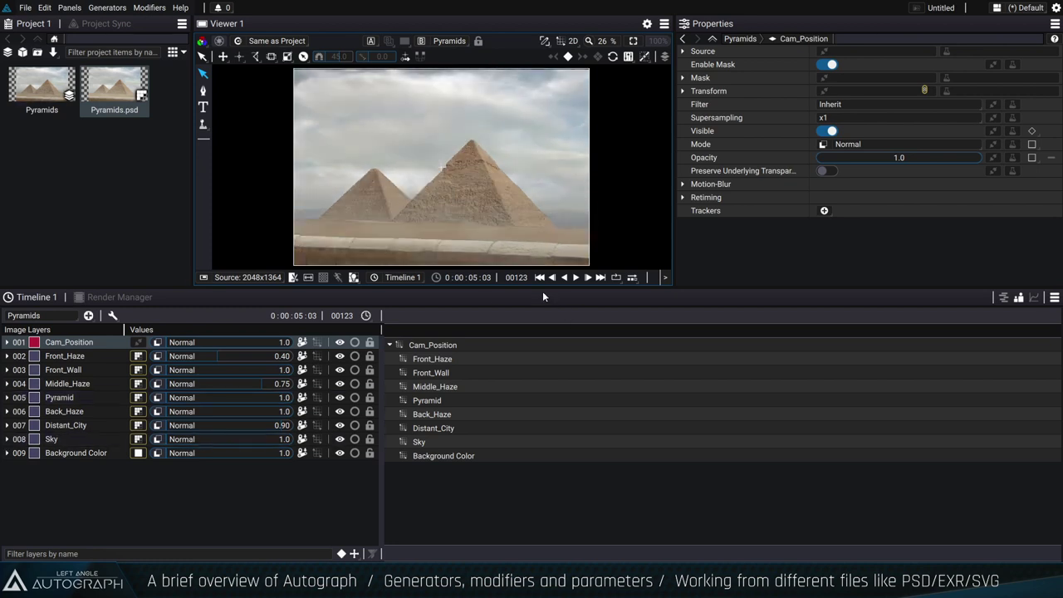
# Show the image beyond the composition frame, move Cam_Position with its children in the viewer, and undo the move.
pyautogui.moveTo(543, 288); pyautogui.dragTo(484, 302)
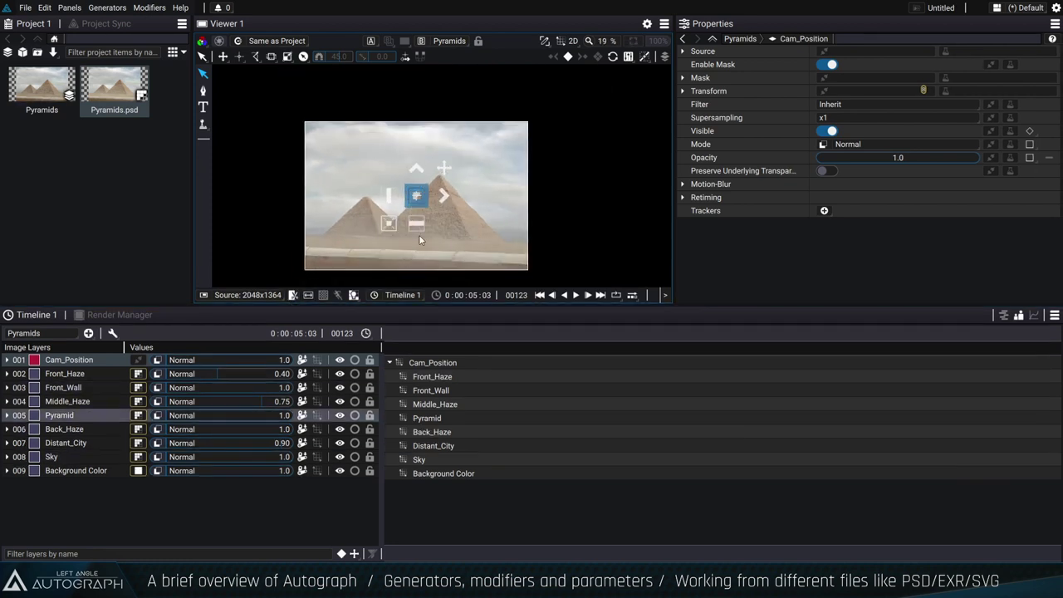
pyautogui.click(293, 295)
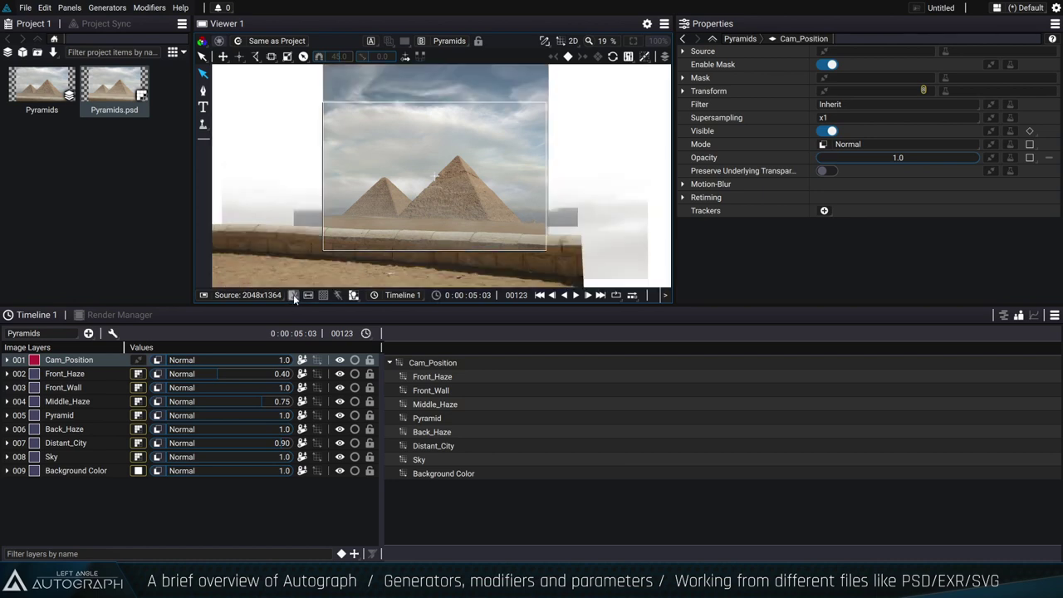
pyautogui.click(435, 174)
pyautogui.moveTo(434, 147); pyautogui.dragTo(502, 158)
pyautogui.click(502, 154)
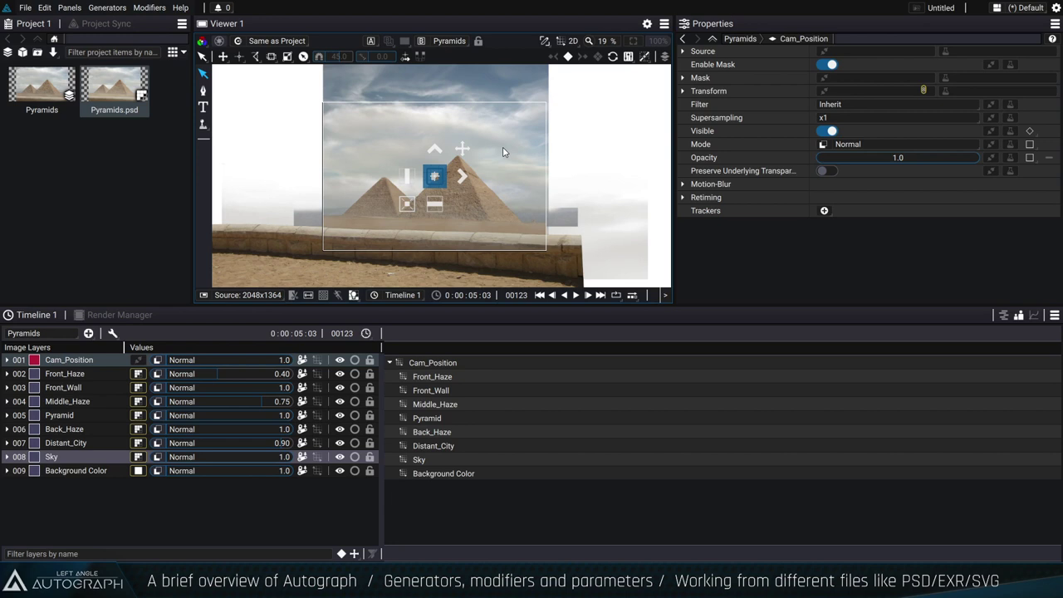
pyautogui.moveTo(476, 142); pyautogui.dragTo(511, 155)
pyautogui.hotkey('ctrl', 'z')
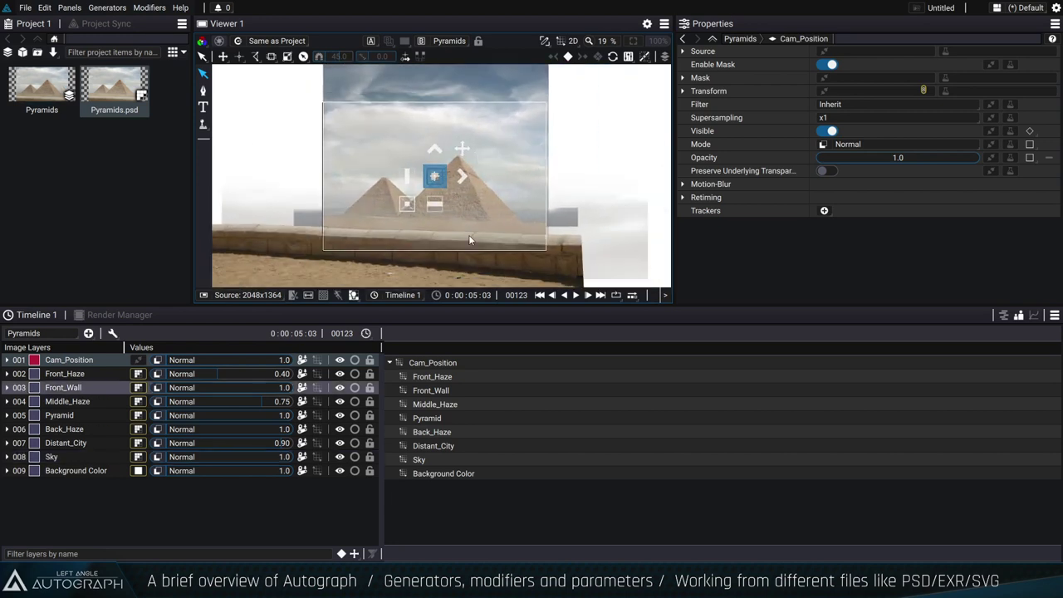
# Try moving the Front_Haze child layer on its own, and compare by moving the Cam_Position parent.
pyautogui.click(15, 375)
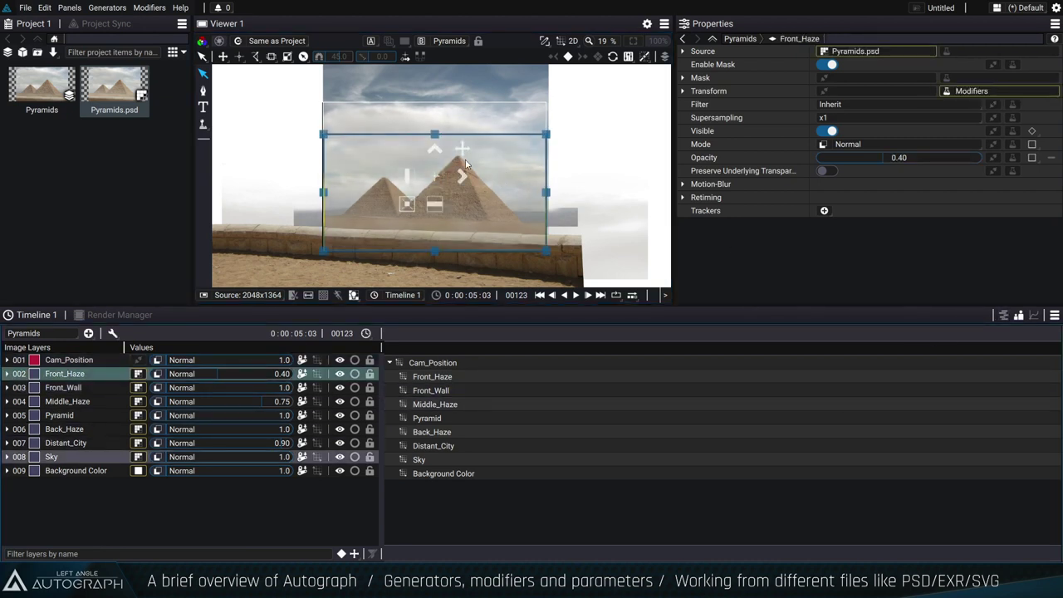
pyautogui.moveTo(465, 159); pyautogui.dragTo(443, 149)
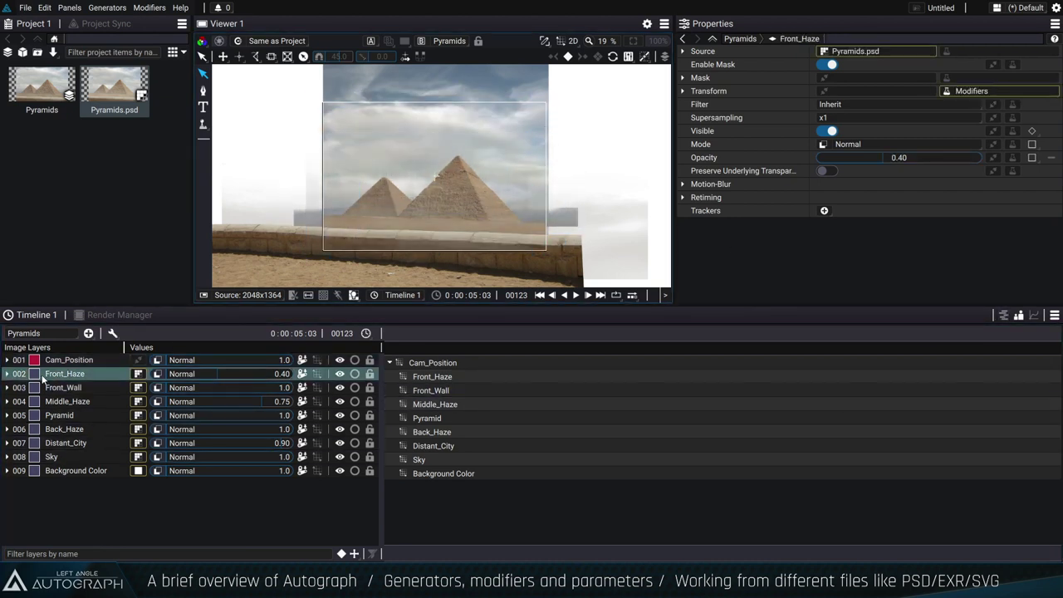
pyautogui.click(50, 360)
pyautogui.moveTo(471, 147)
pyautogui.mouseDown()
pyautogui.moveTo(415, 176)
pyautogui.moveTo(486, 137)
pyautogui.moveTo(466, 148)
pyautogui.mouseUp()
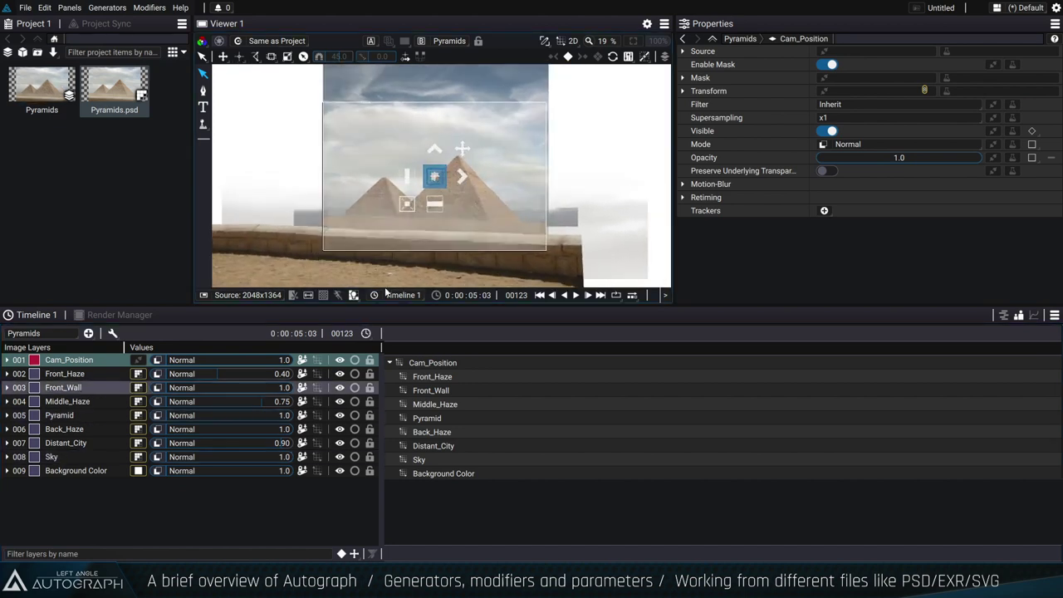
# Return to the layer timeline, clip the viewer to the composition frame, and test moving Cam_Position before undoing it.
pyautogui.click(990, 316)
pyautogui.click(292, 297)
pyautogui.moveTo(474, 151); pyautogui.dragTo(560, 176)
pyautogui.hotkey('ctrl', 'z')
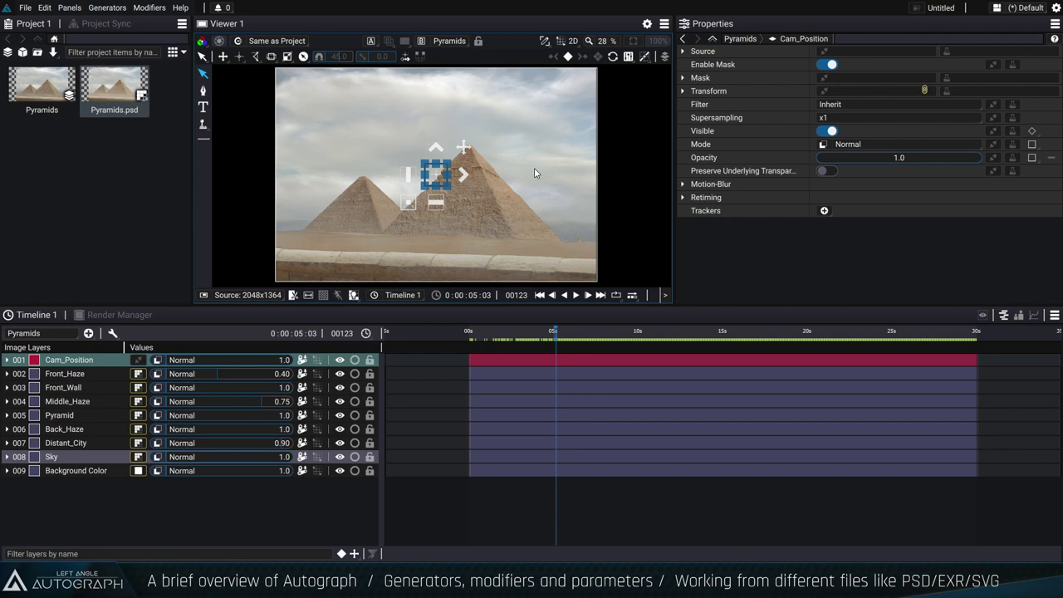
# Expand the Front_Haze layer's Transform parameters and display the parenting hierarchy beside them.
pyautogui.click(65, 373)
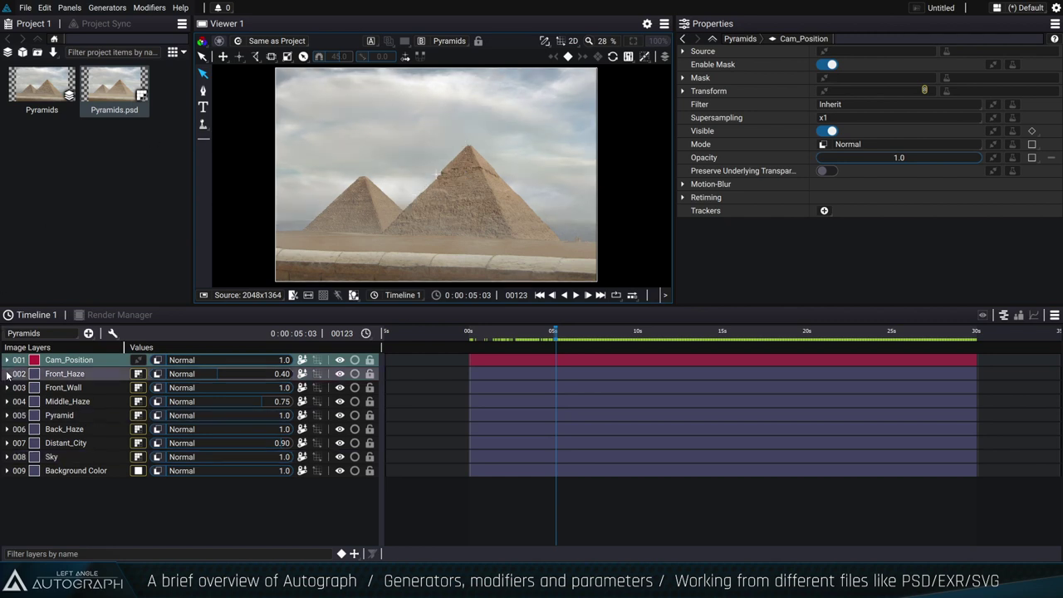
pyautogui.click(7, 374)
pyautogui.click(1018, 315)
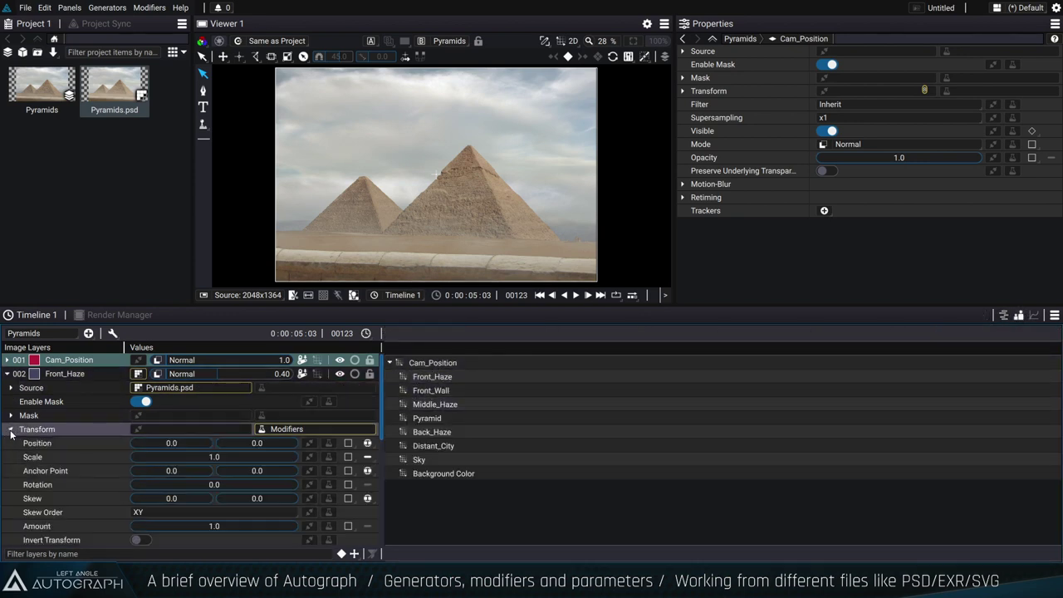
# Expand the Modifiers of Front_Haze's Transform down to the Parent Transform modifier and its Parent link.
pyautogui.scroll(-2, 278, 430)
pyautogui.scroll(-1, 278, 430)
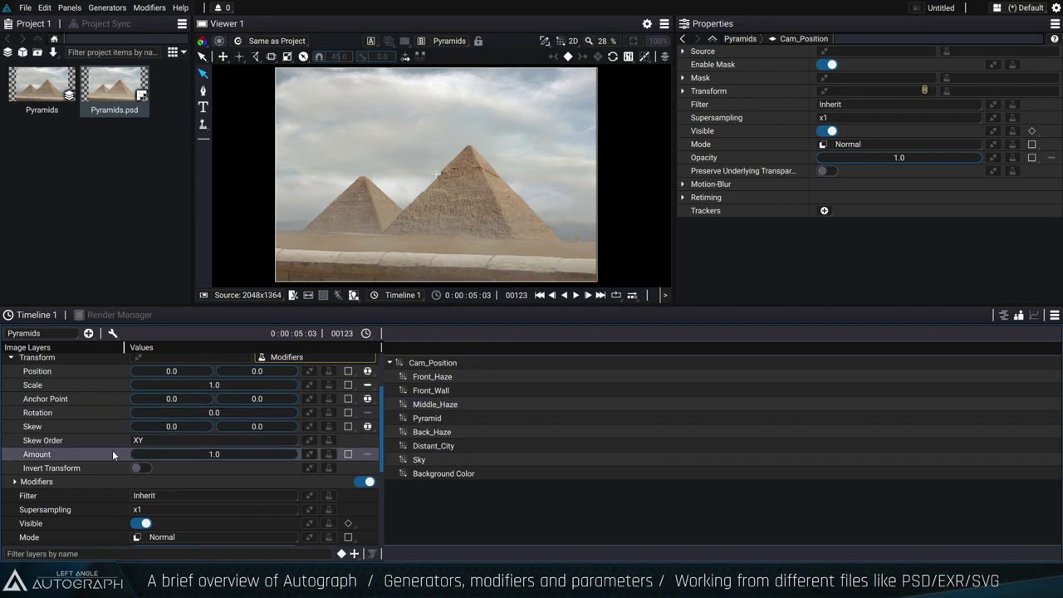
pyautogui.click(14, 482)
pyautogui.scroll(-3, 103, 478)
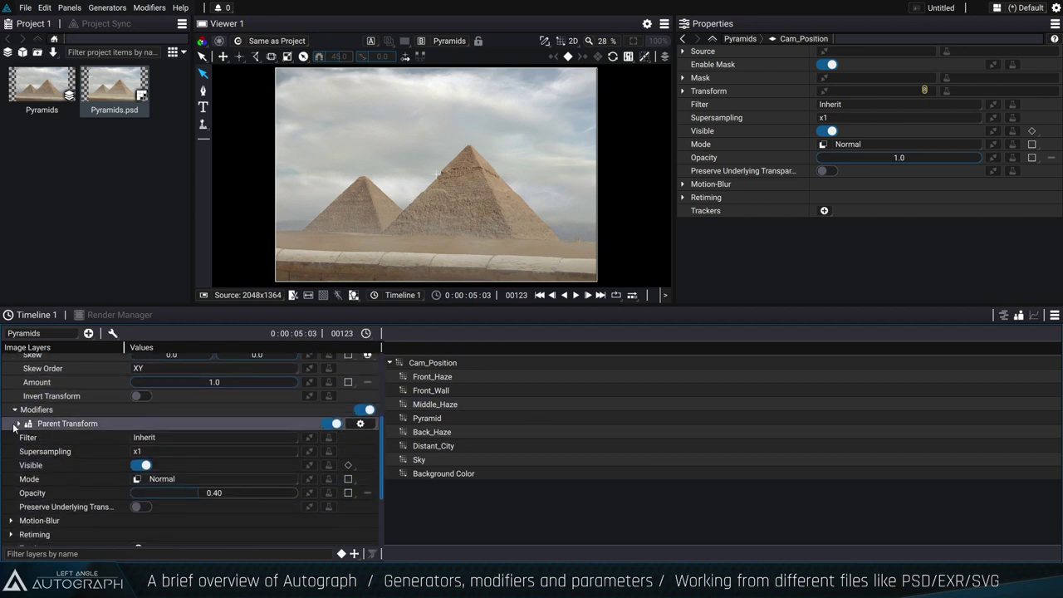
pyautogui.click(17, 423)
pyautogui.click(23, 437)
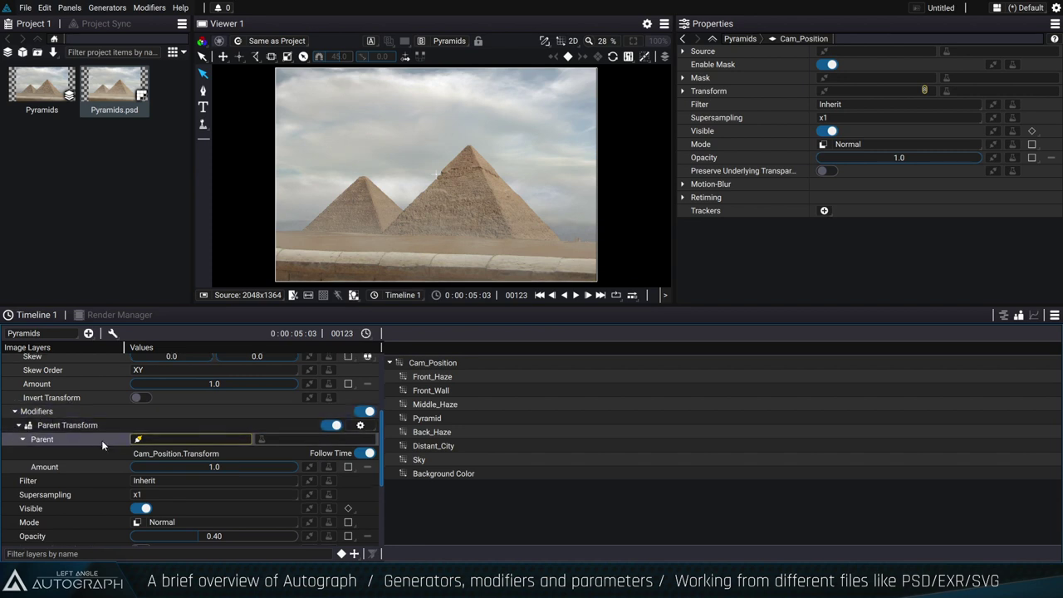
pyautogui.scroll(5, 101, 440)
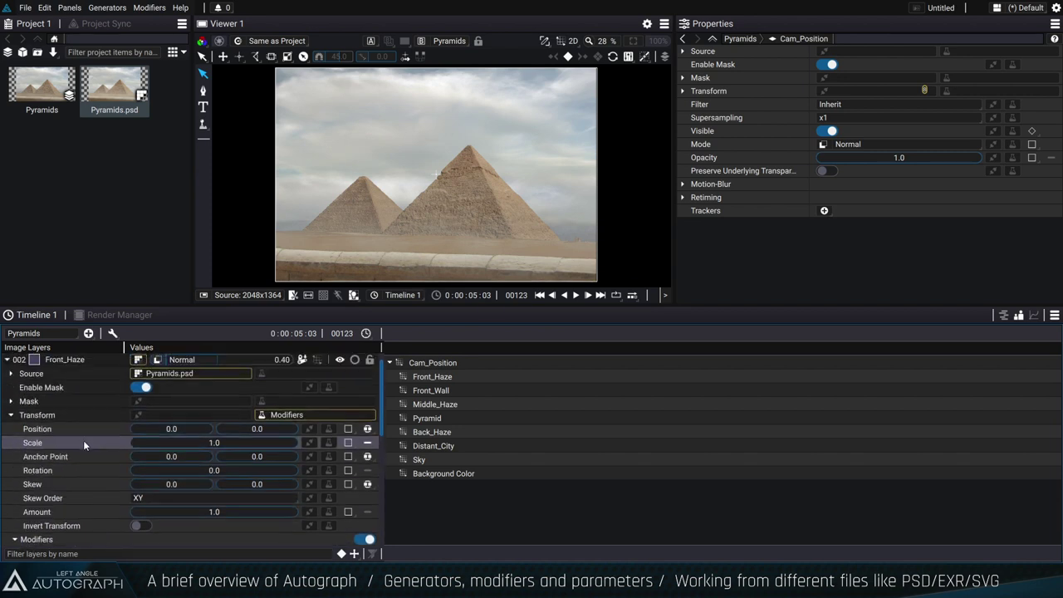
# Look through the modifiers available for Front_Haze's Transform and compare with the Parent Transform already applied.
pyautogui.click(329, 423)
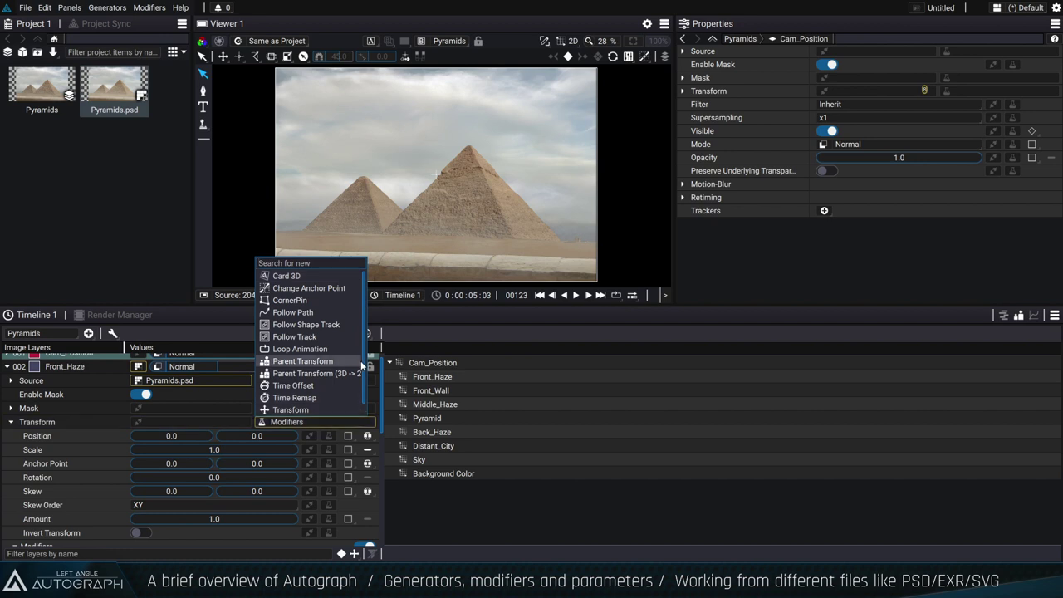
pyautogui.scroll(-1, 363, 371)
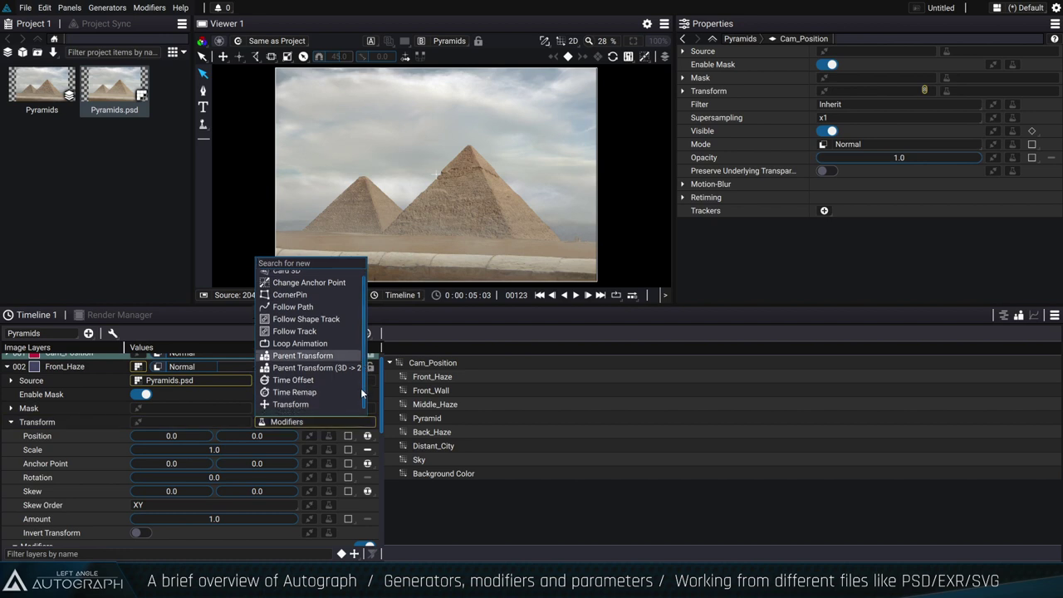
pyautogui.click(316, 355)
pyautogui.scroll(-2, 139, 448)
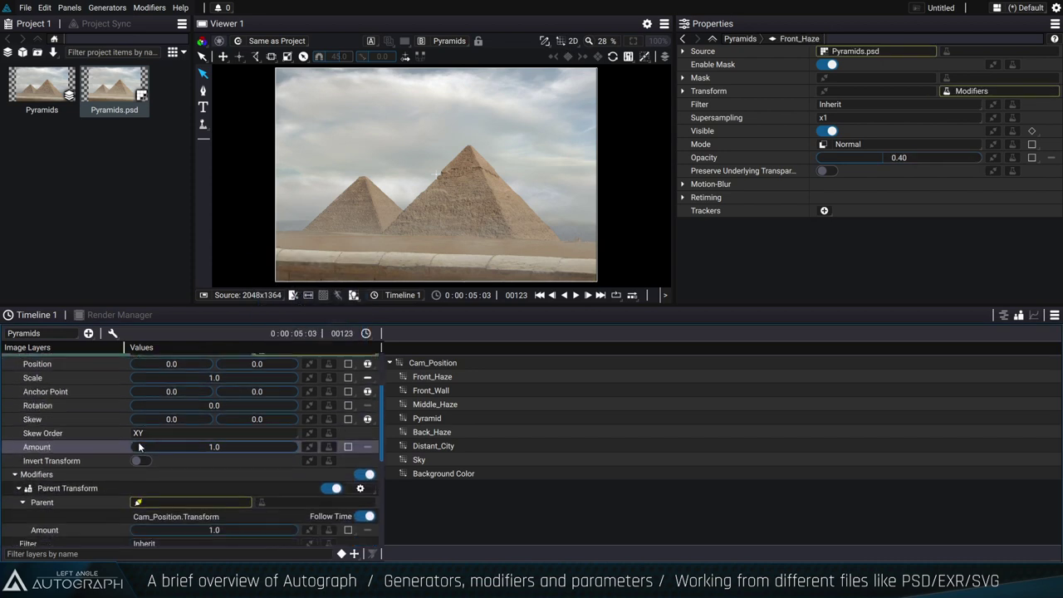
pyautogui.scroll(-3, 133, 440)
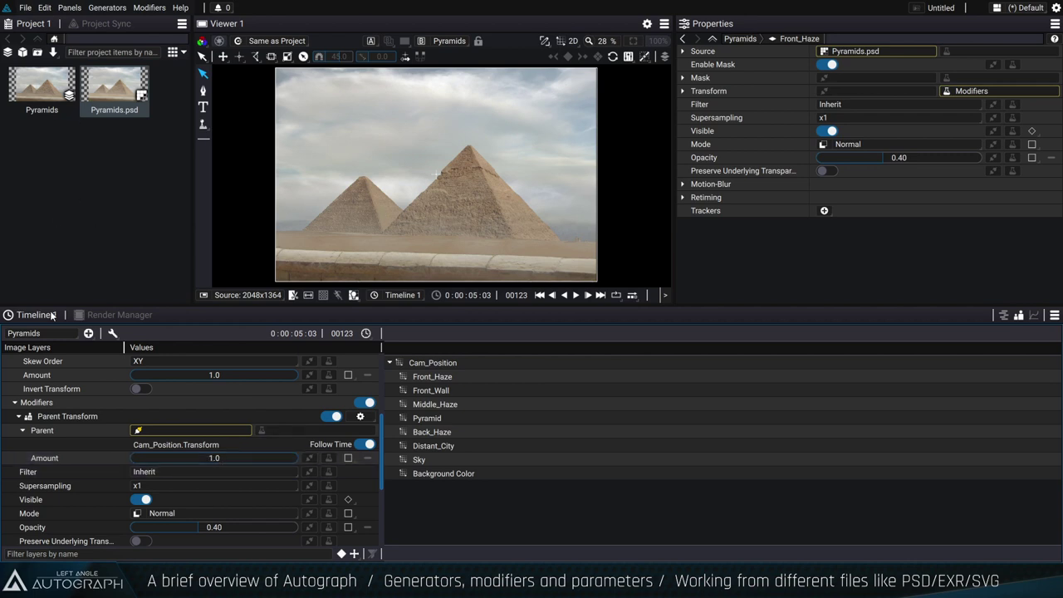
# Collapse the Front_Haze layer and expand the Parent Transform modifier of the Pyramid layer.
pyautogui.scroll(5, 78, 396)
pyautogui.click(6, 373)
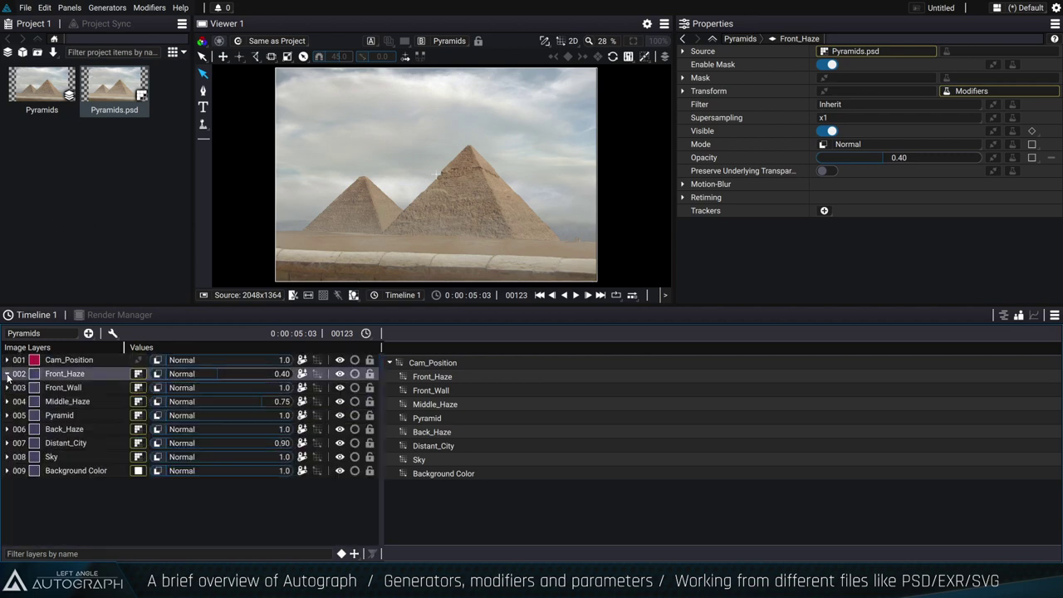
pyautogui.click(7, 416)
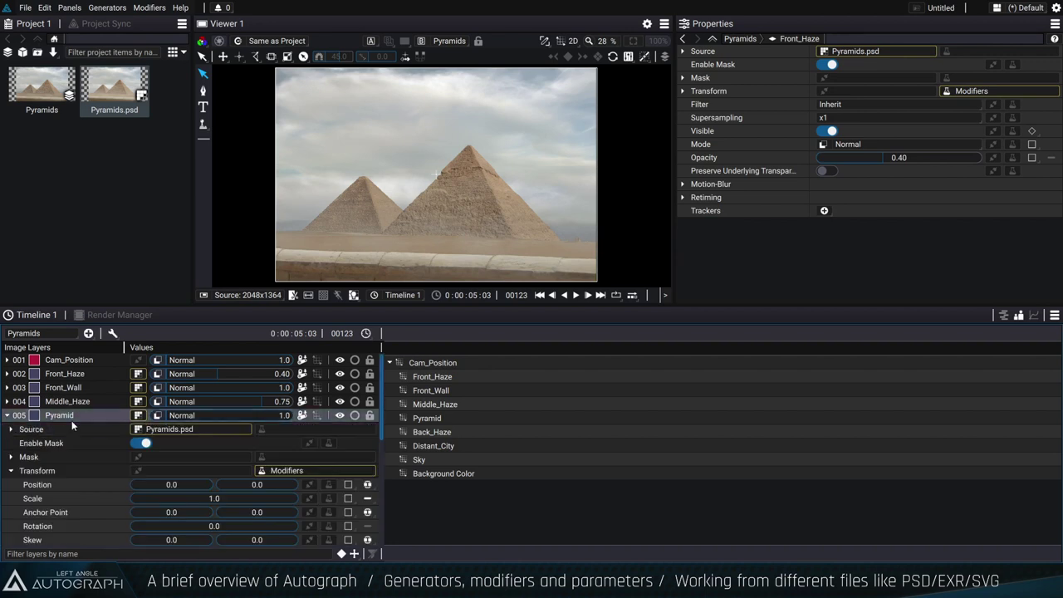
pyautogui.scroll(-5, 10, 475)
pyautogui.click(14, 462)
pyautogui.click(19, 478)
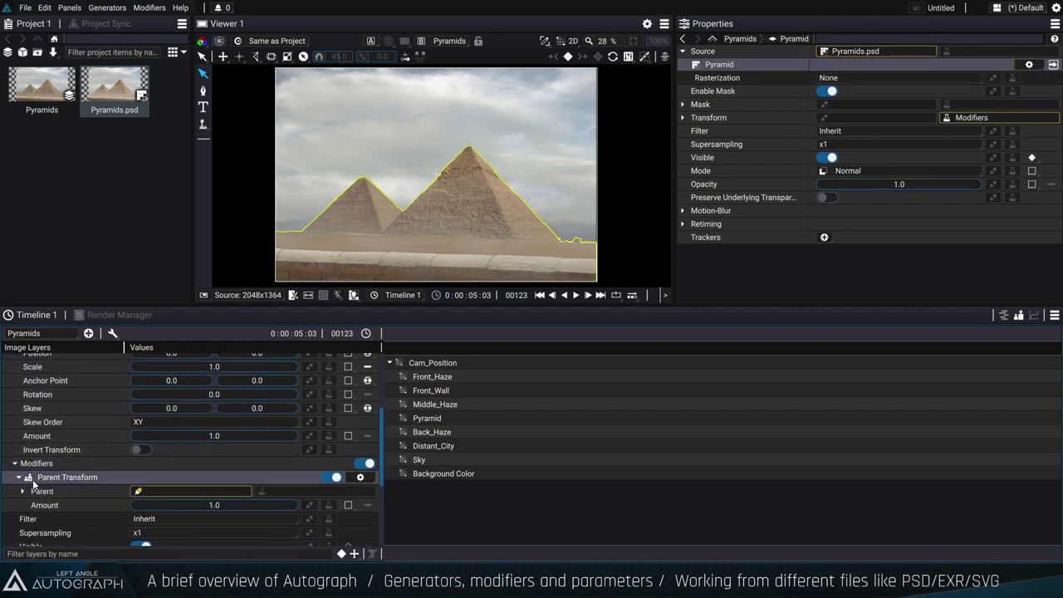
# Select the Cam_Position null and move it with its children up and to the right in the viewer.
pyautogui.scroll(5, 59, 399)
pyautogui.click(67, 362)
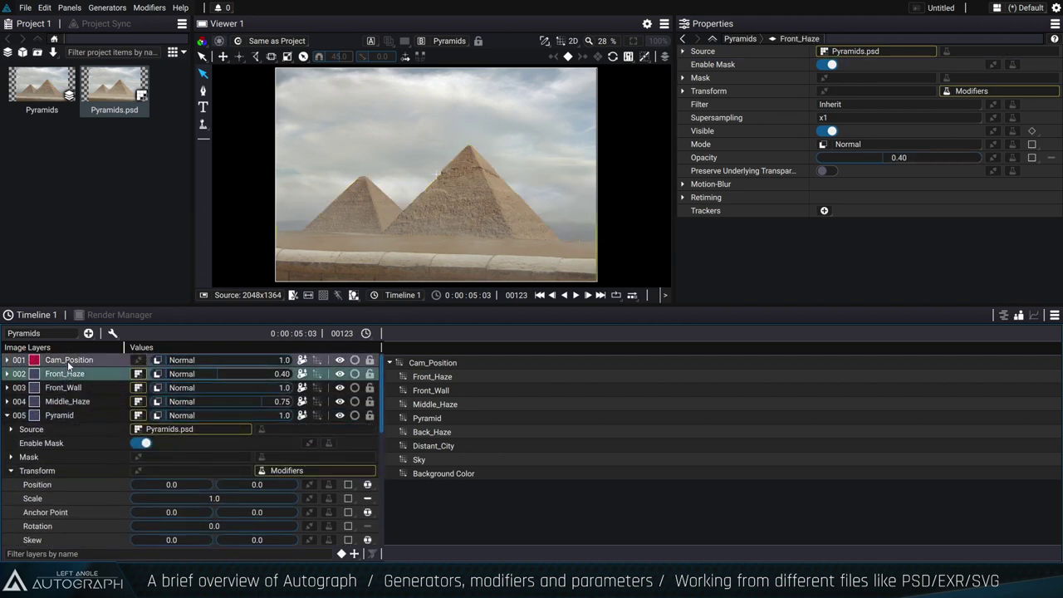
pyautogui.moveTo(471, 150); pyautogui.dragTo(553, 99)
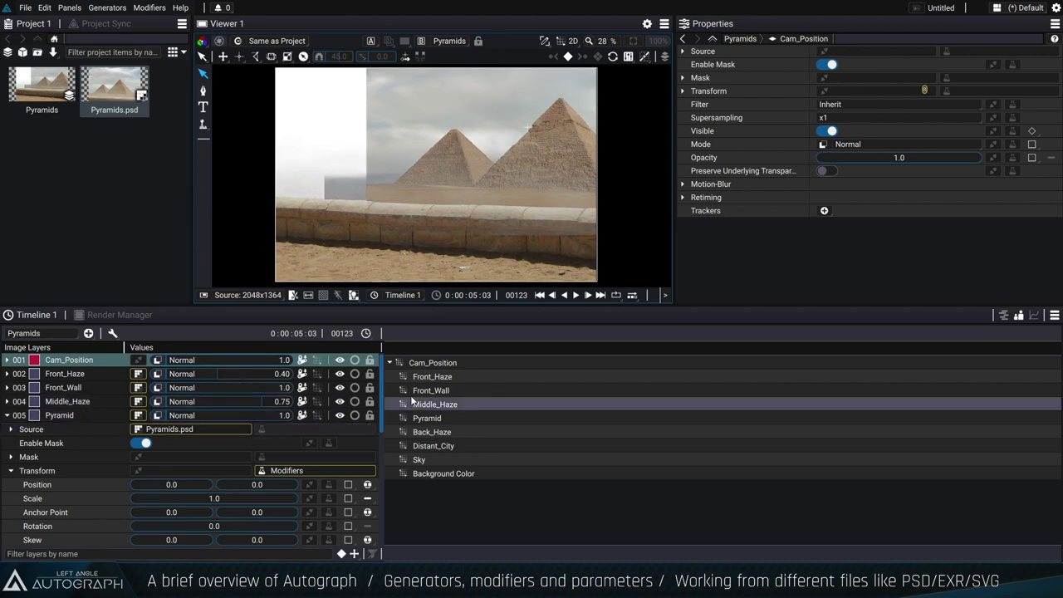
# Try an Amount of 0.50 on the Pyramid layer's Parent Transform modifier and reset it to 1.0.
pyautogui.scroll(-3, 379, 390)
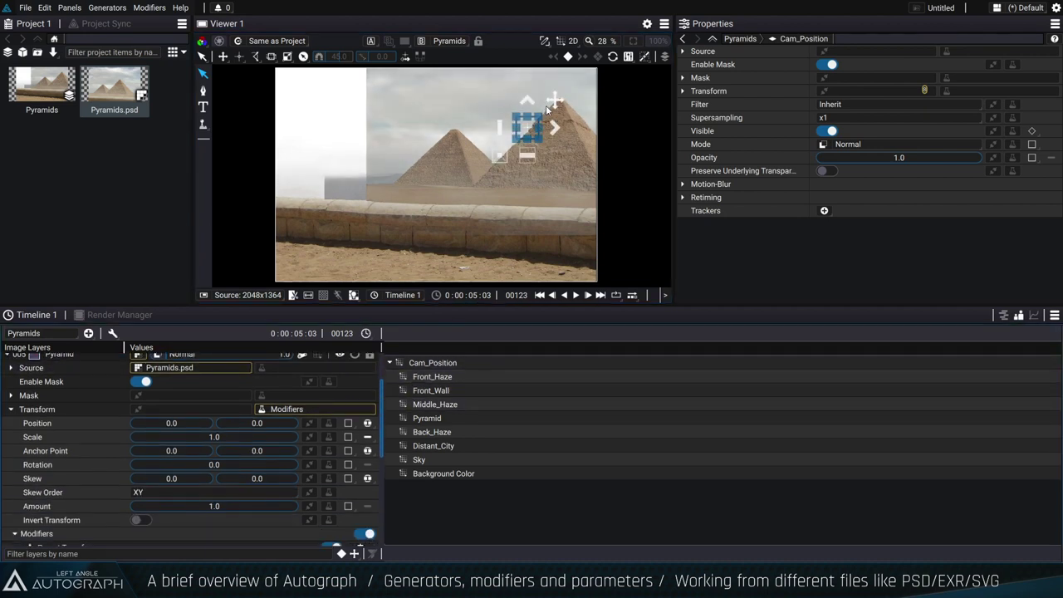
pyautogui.scroll(-6, 382, 401)
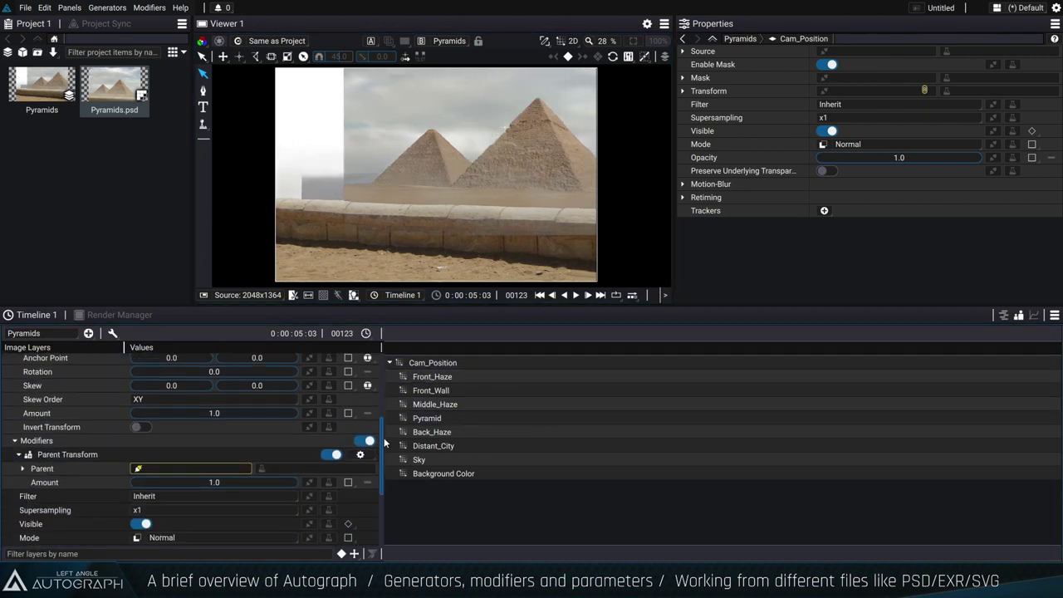
pyautogui.moveTo(215, 457); pyautogui.dragTo(190, 457)
pyautogui.moveTo(533, 100); pyautogui.dragTo(503, 127)
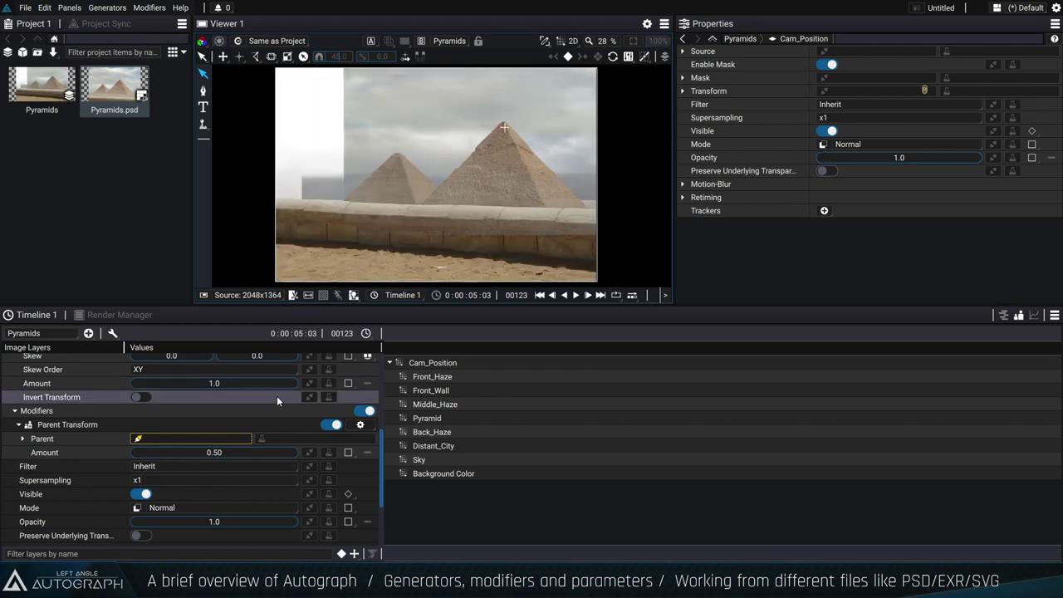
pyautogui.doubleClick(255, 452)
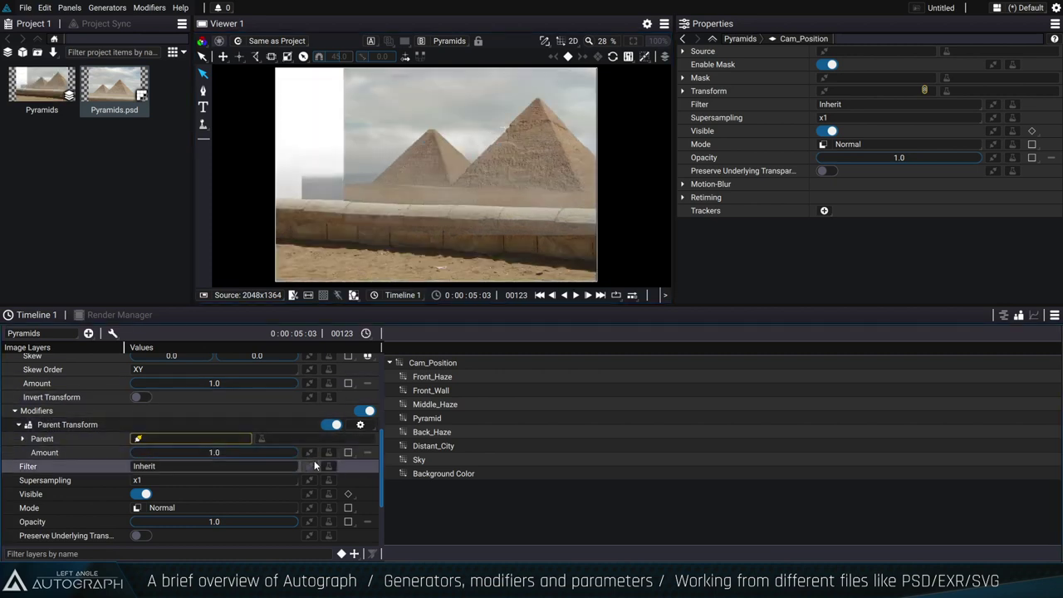
pyautogui.moveTo(489, 156)
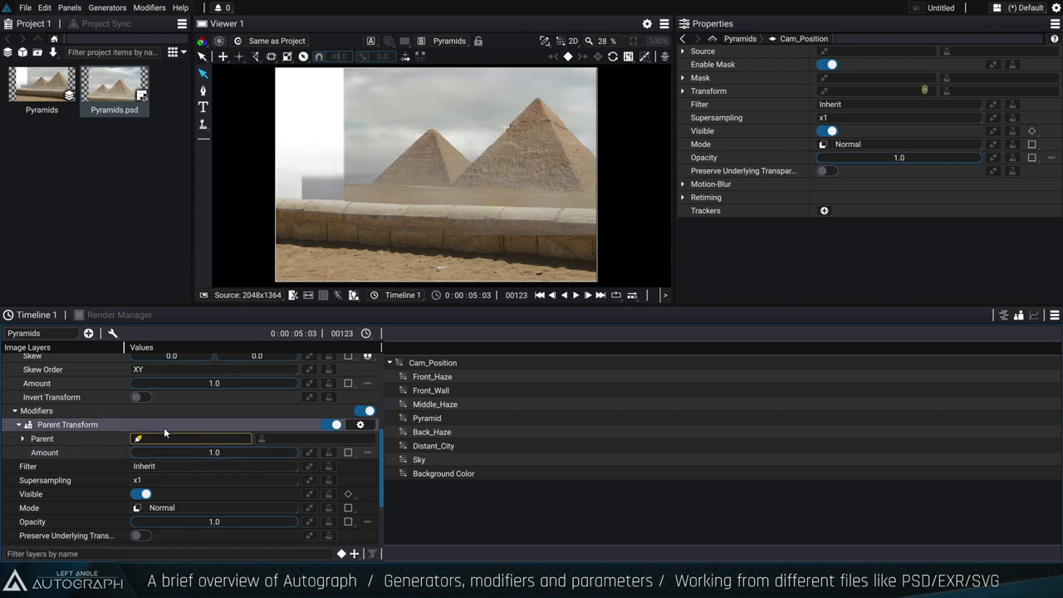
# Reveal Cam_Position's Position parameter, reset it to 0.0, 0.0, and collapse the Pyramid layer.
pyautogui.scroll(5, 164, 427)
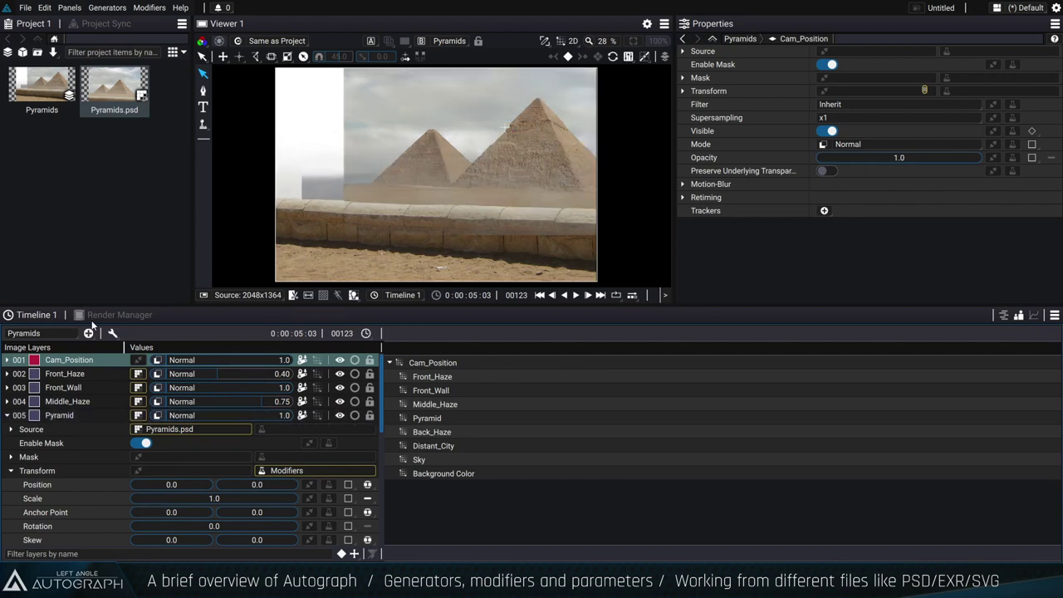
pyautogui.press('p')
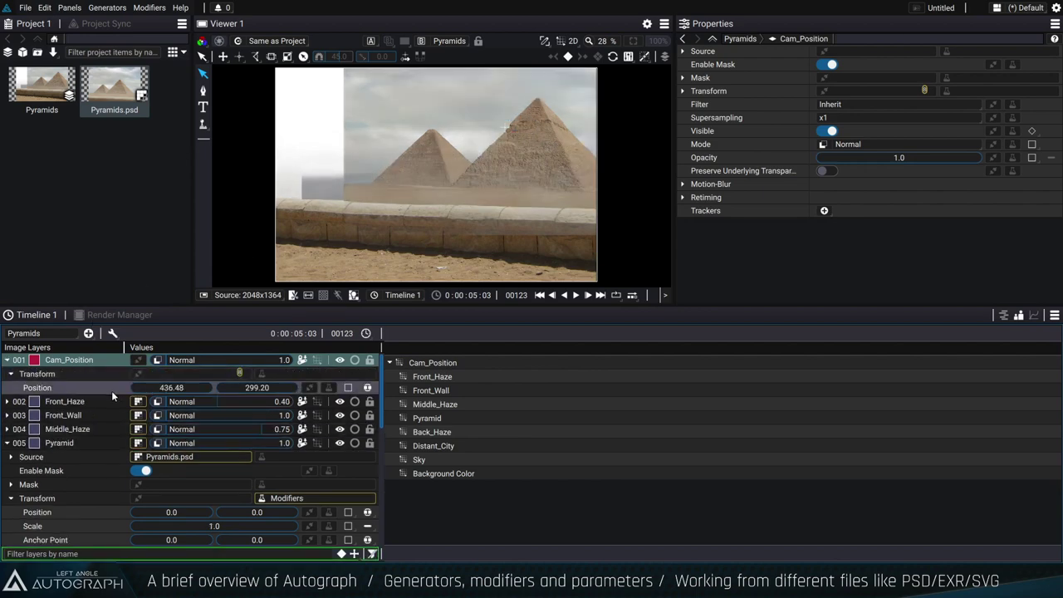
pyautogui.rightClick(301, 387)
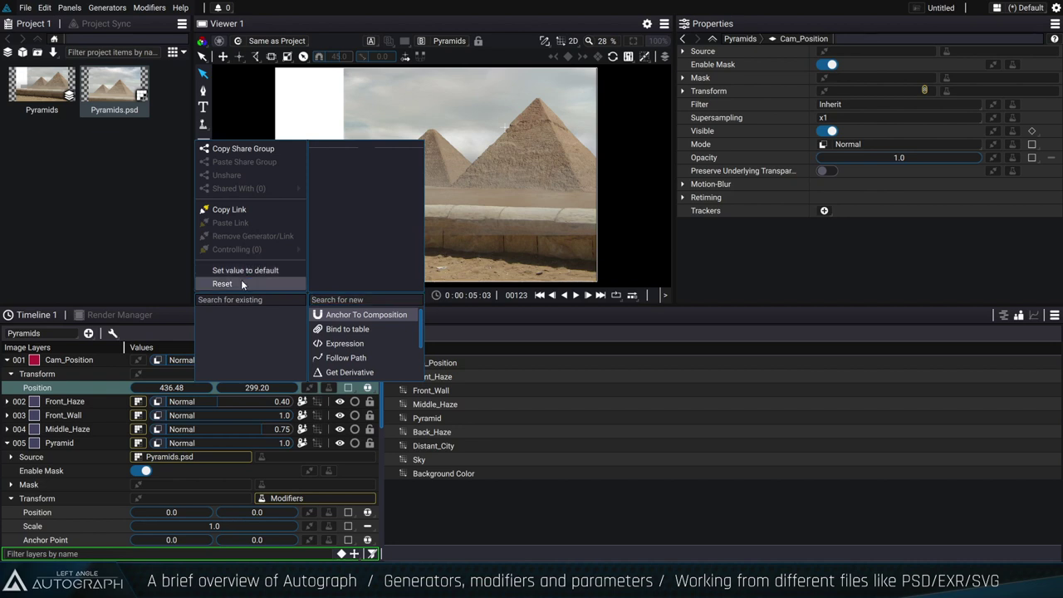
pyautogui.click(241, 283)
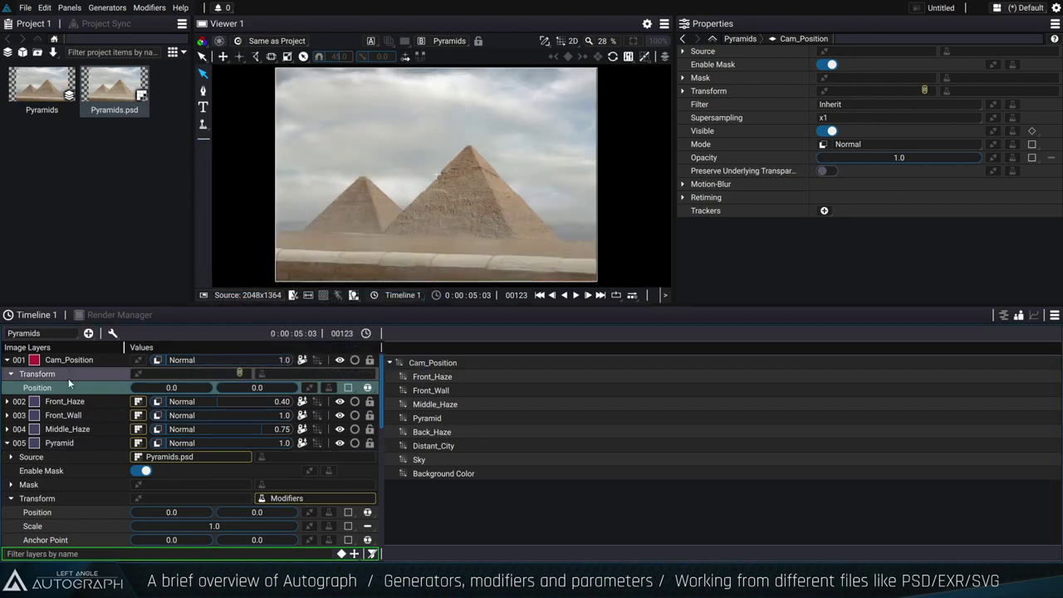
pyautogui.click(8, 443)
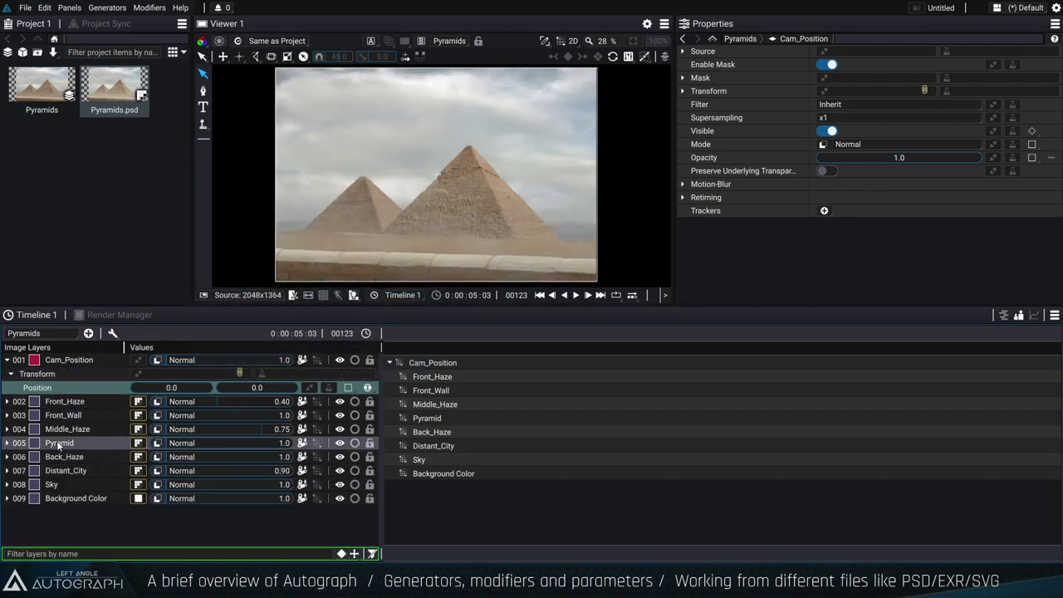
# Expand the Front_Haze layer and look through the generators available for its Parent Transform Amount.
pyautogui.click(8, 404)
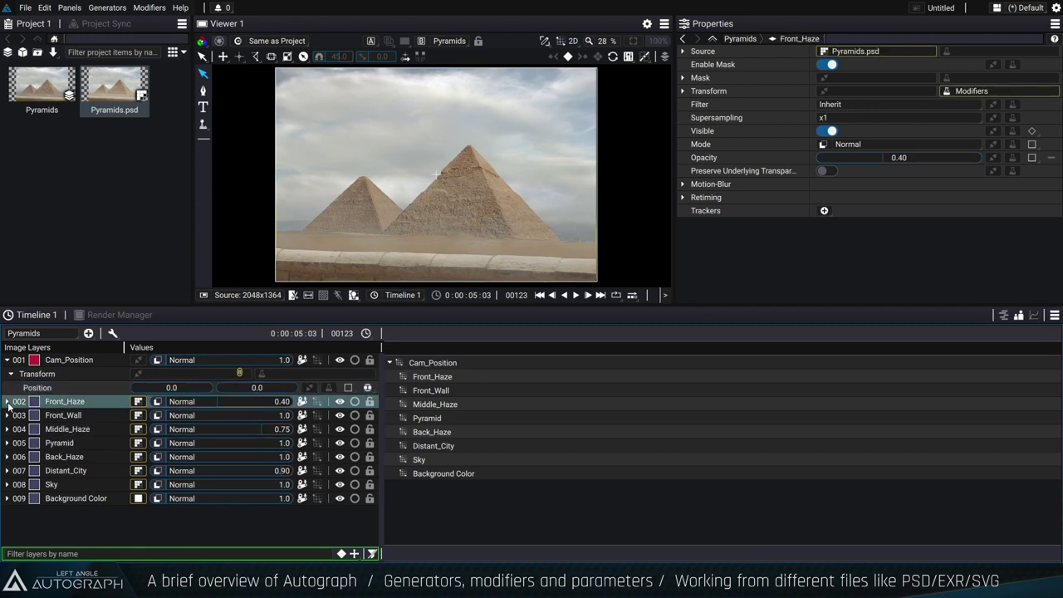
pyautogui.click(7, 403)
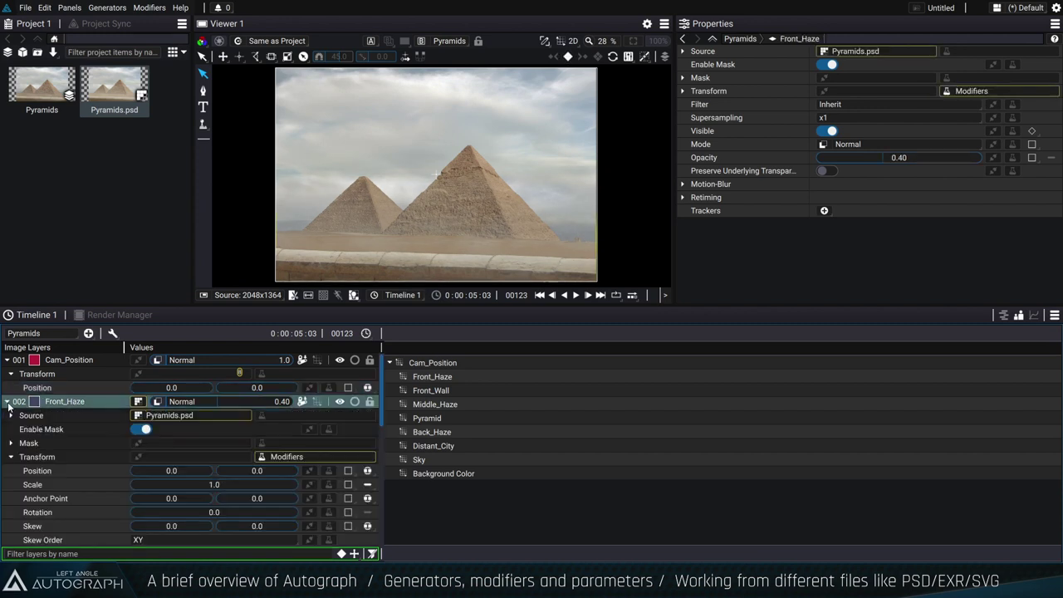
pyautogui.scroll(-5, 115, 460)
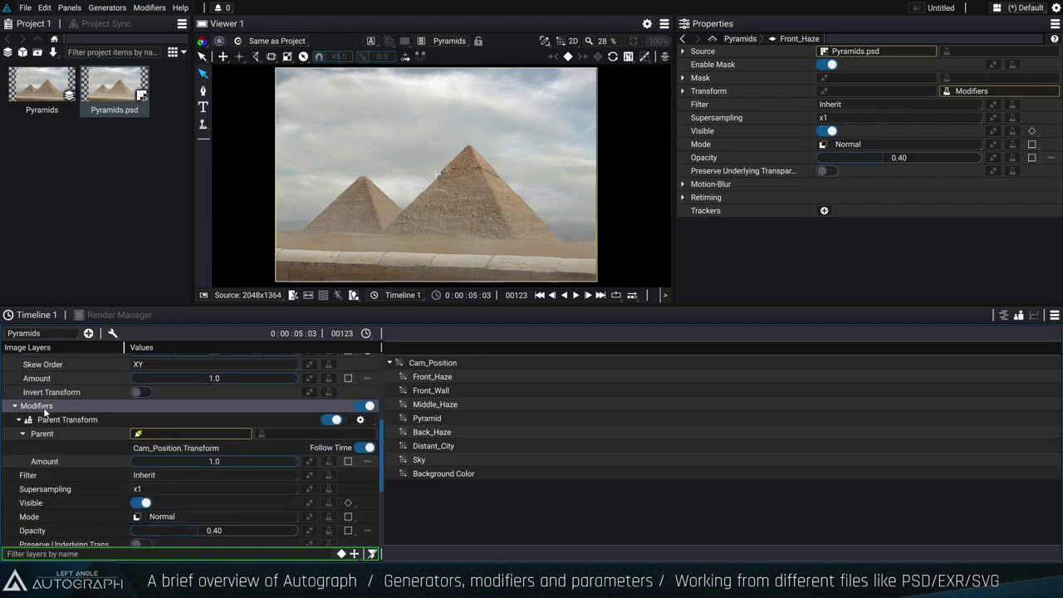
pyautogui.rightClick(309, 461)
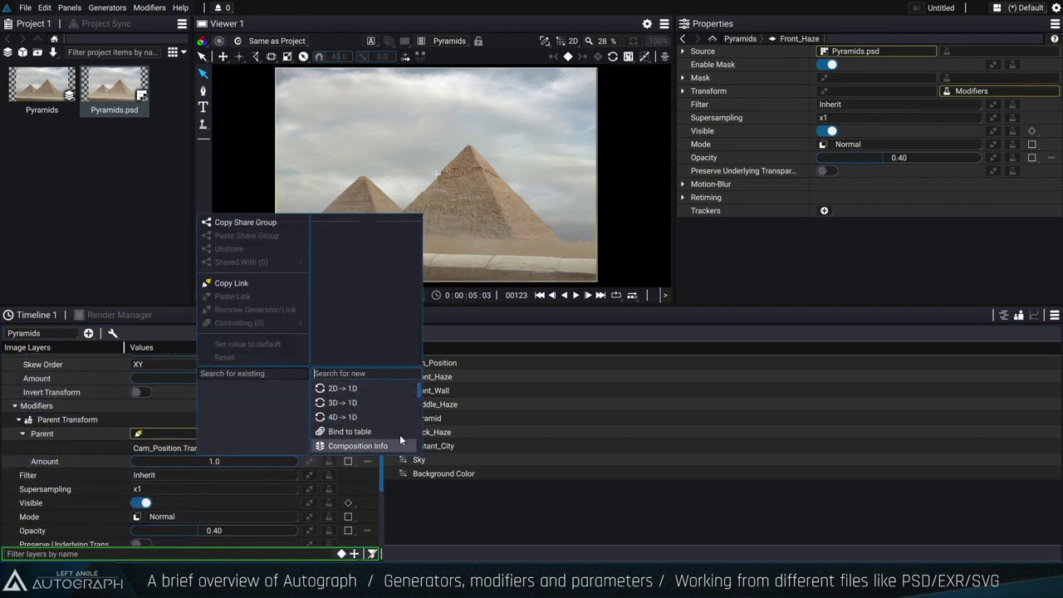
pyautogui.moveTo(418, 387); pyautogui.dragTo(419, 416)
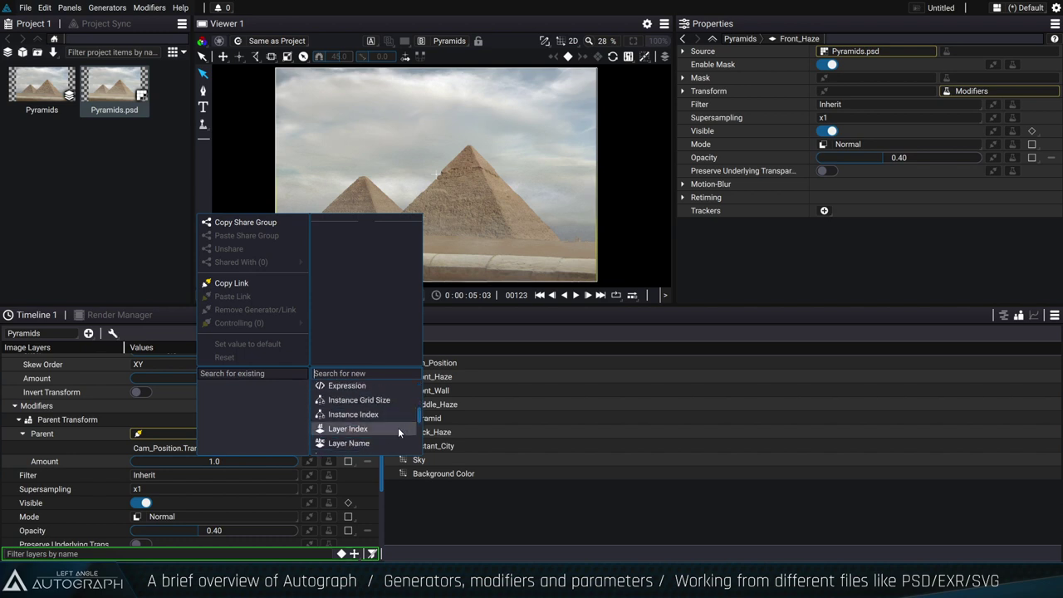
pyautogui.click(380, 467)
# Collapse the Cam_Position and Front_Haze layers to show the compact layer list.
pyautogui.moveTo(380, 467); pyautogui.dragTo(382, 366)
pyautogui.click(8, 360)
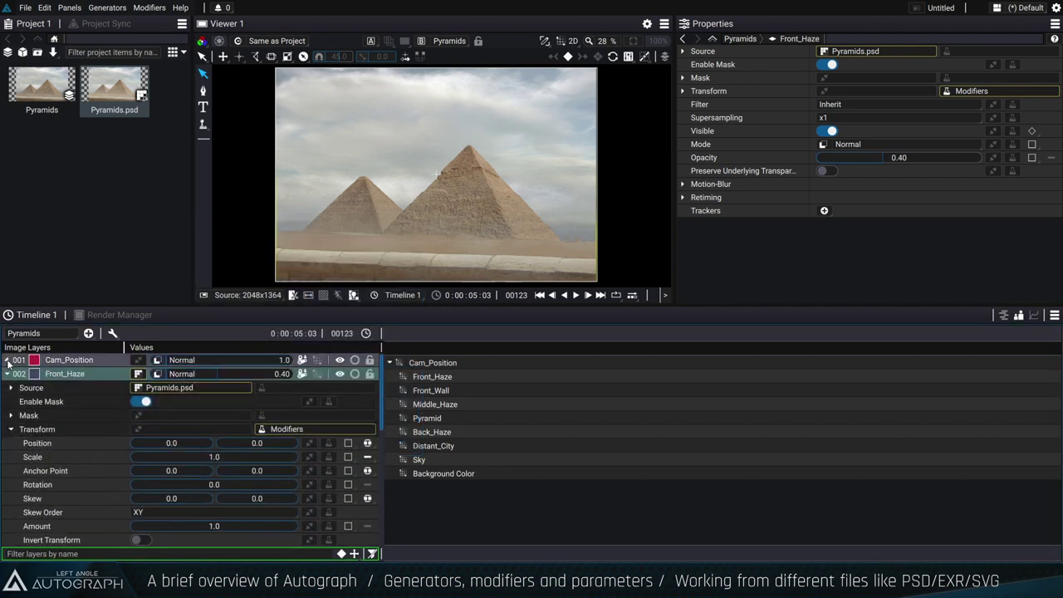
pyautogui.click(7, 373)
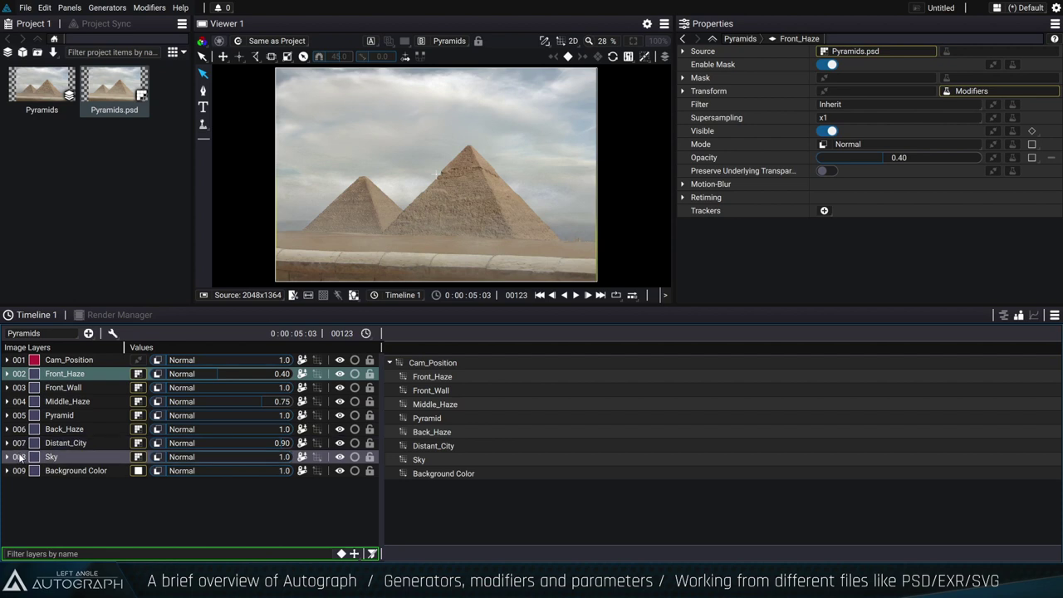
# Drive the Amount of Front_Haze's Parent Transform modifier with a Layer Index generator and review it in the layer's parameters.
pyautogui.click(8, 374)
pyautogui.moveTo(378, 400); pyautogui.dragTo(373, 482)
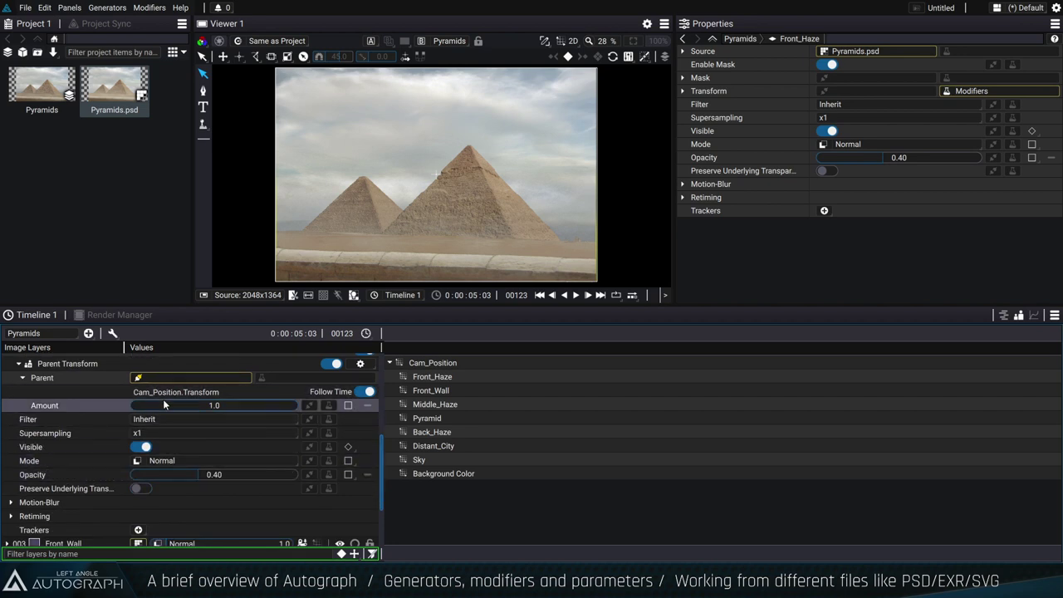
pyautogui.click(308, 405)
pyautogui.scroll(-1, 420, 363)
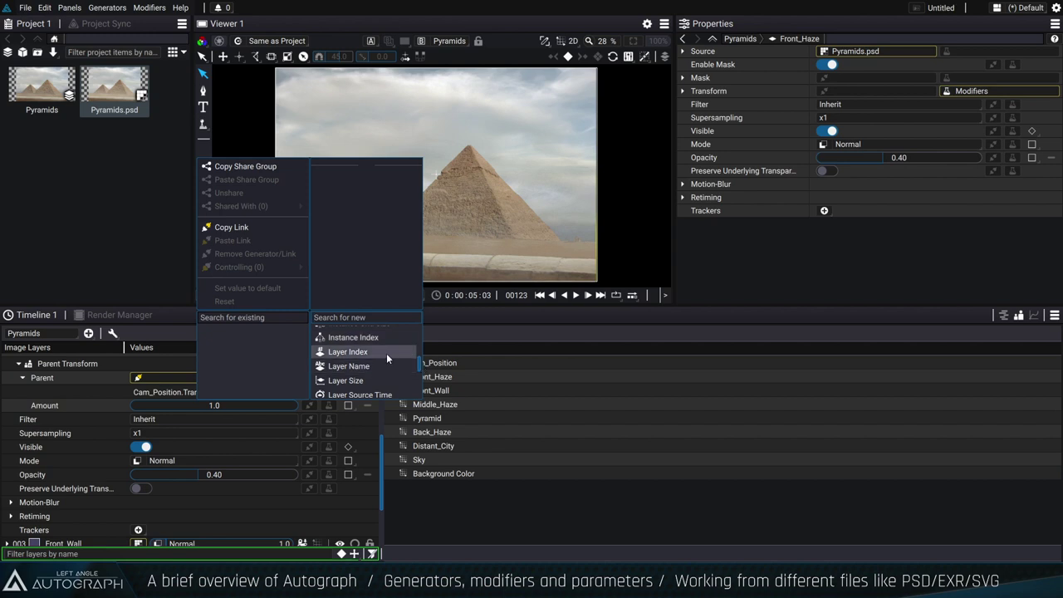
pyautogui.click(386, 353)
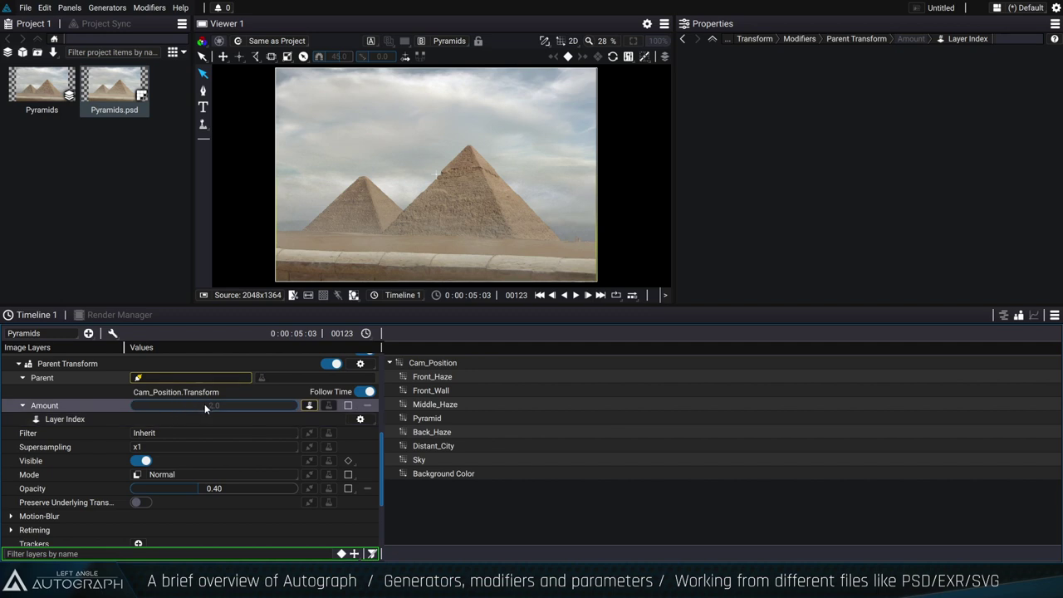
pyautogui.scroll(5, 205, 407)
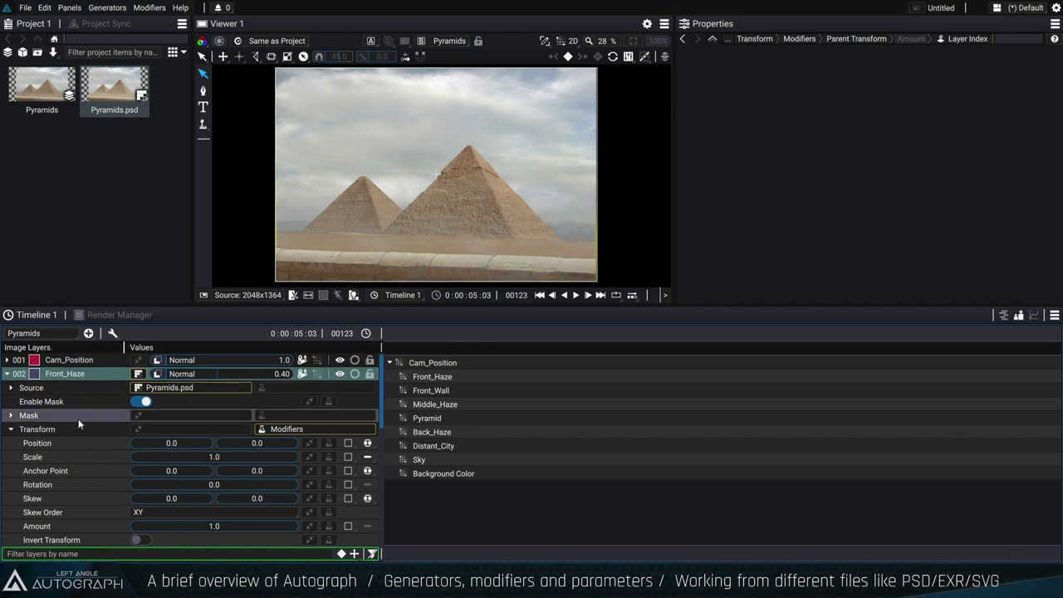
pyautogui.scroll(-3, 78, 418)
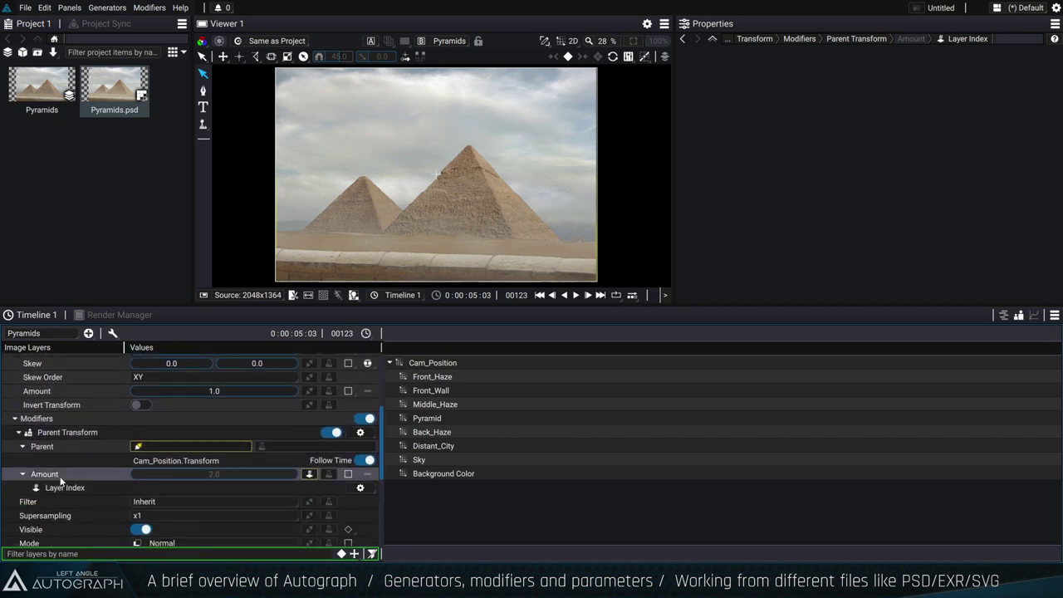
# Copy the Amount parameter of Front_Haze's Parent Transform and paste it as shared parameters onto the layers from Front_Wall through Background Color.
pyautogui.click(88, 474)
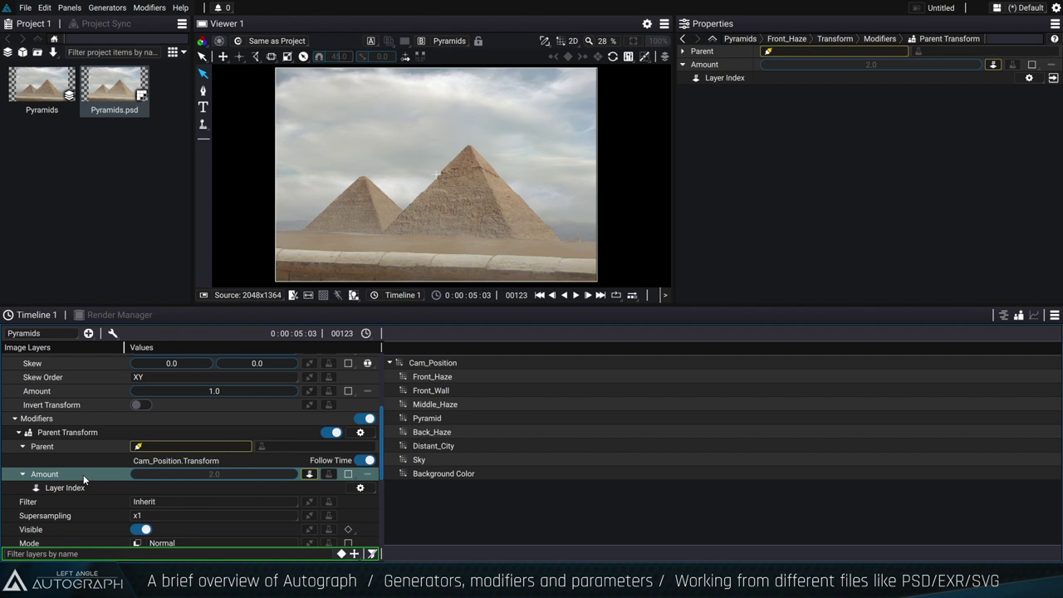
pyautogui.scroll(5, 74, 449)
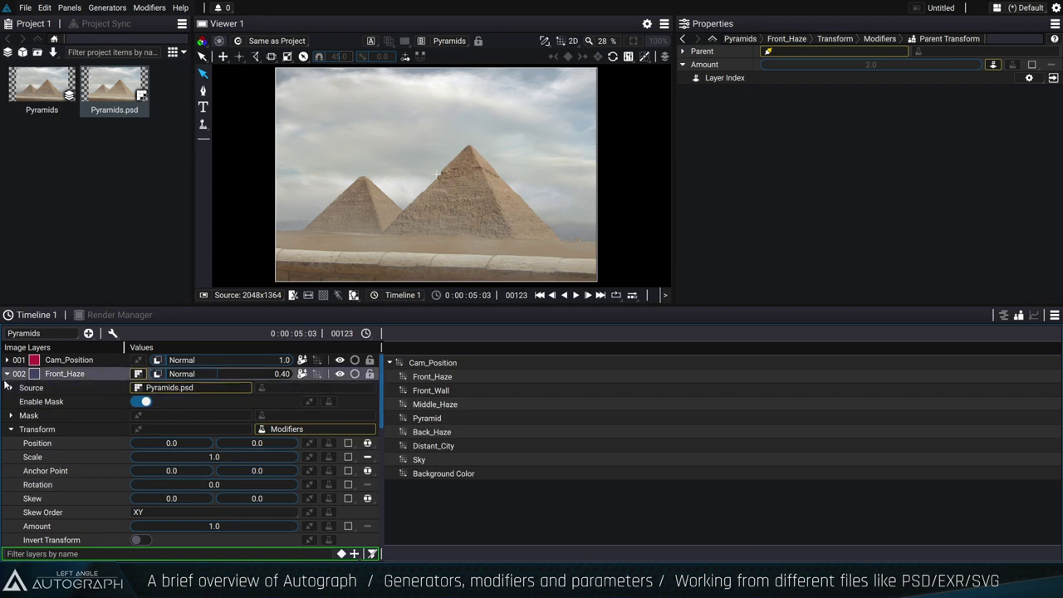
pyautogui.click(7, 374)
pyautogui.click(49, 387)
pyautogui.keyDown('shift'); pyautogui.click(51, 471); pyautogui.keyUp('shift')
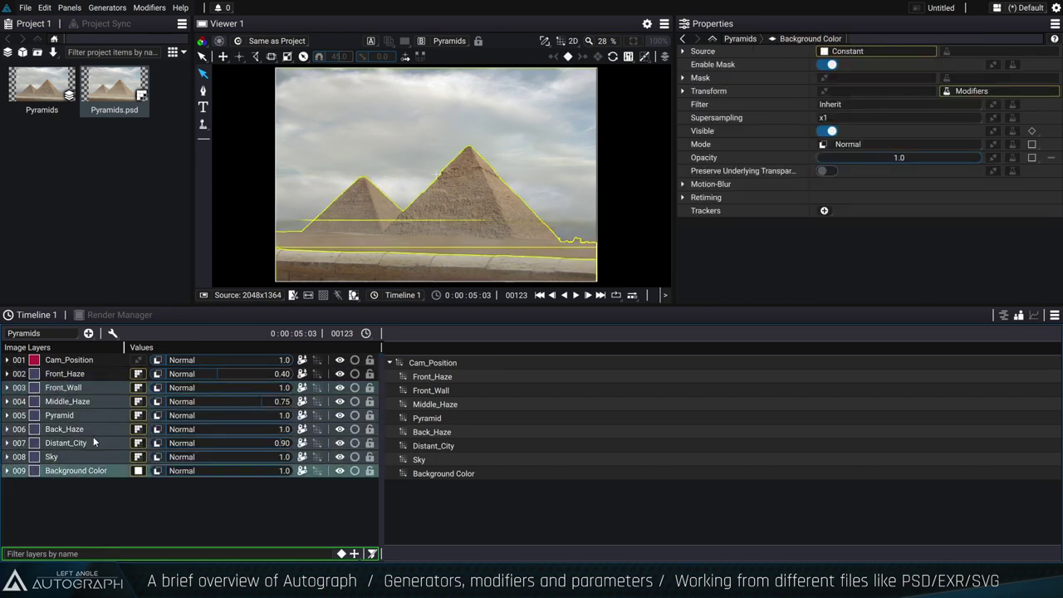
pyautogui.click(114, 332)
pyautogui.moveTo(165, 394)
pyautogui.moveTo(196, 401)
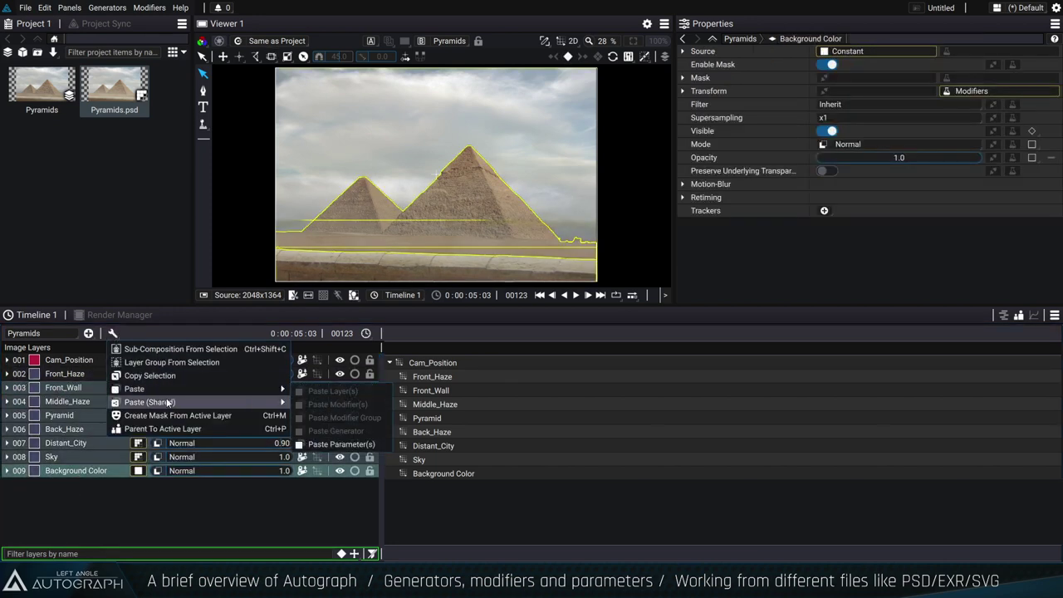
pyautogui.click(357, 458)
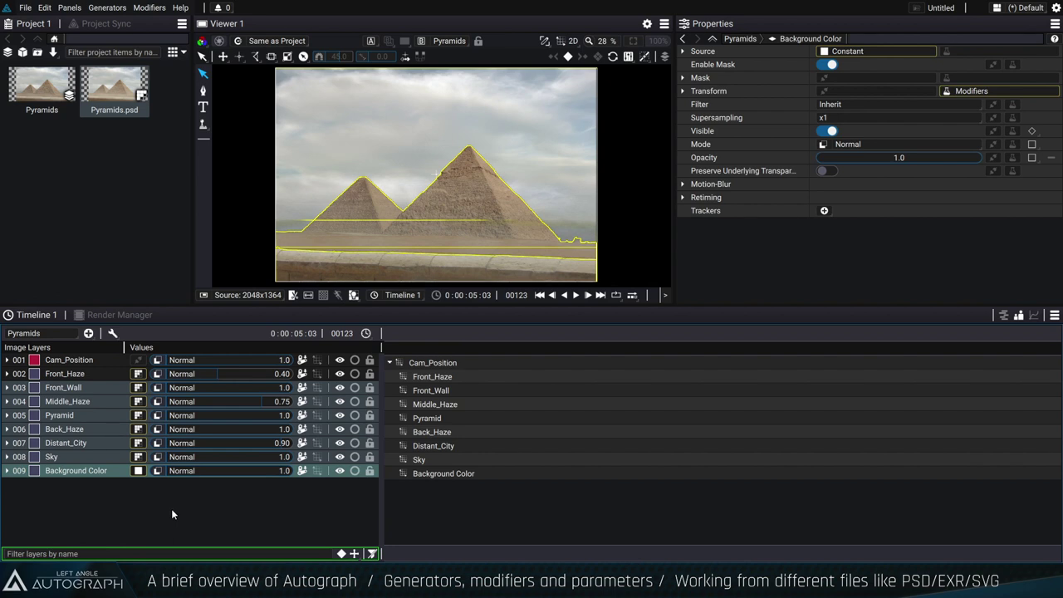
# Move the Cam_Position null around in the viewer to test the parallax between the parented layers, checking beyond the frame edges as well.
pyautogui.click(171, 508)
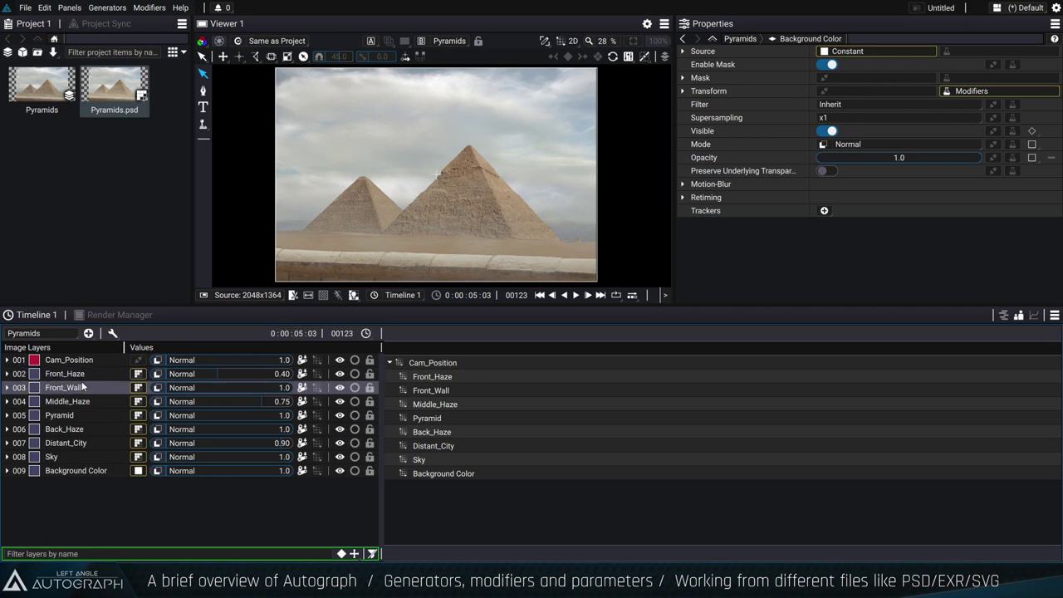
pyautogui.click(69, 359)
pyautogui.moveTo(430, 170)
pyautogui.mouseDown()
pyautogui.moveTo(444, 139)
pyautogui.moveTo(446, 152)
pyautogui.moveTo(490, 142)
pyautogui.moveTo(418, 157)
pyautogui.moveTo(504, 158)
pyautogui.moveTo(434, 142)
pyautogui.moveTo(474, 161)
pyautogui.moveTo(420, 163)
pyautogui.moveTo(463, 158)
pyautogui.moveTo(432, 176)
pyautogui.mouseUp()
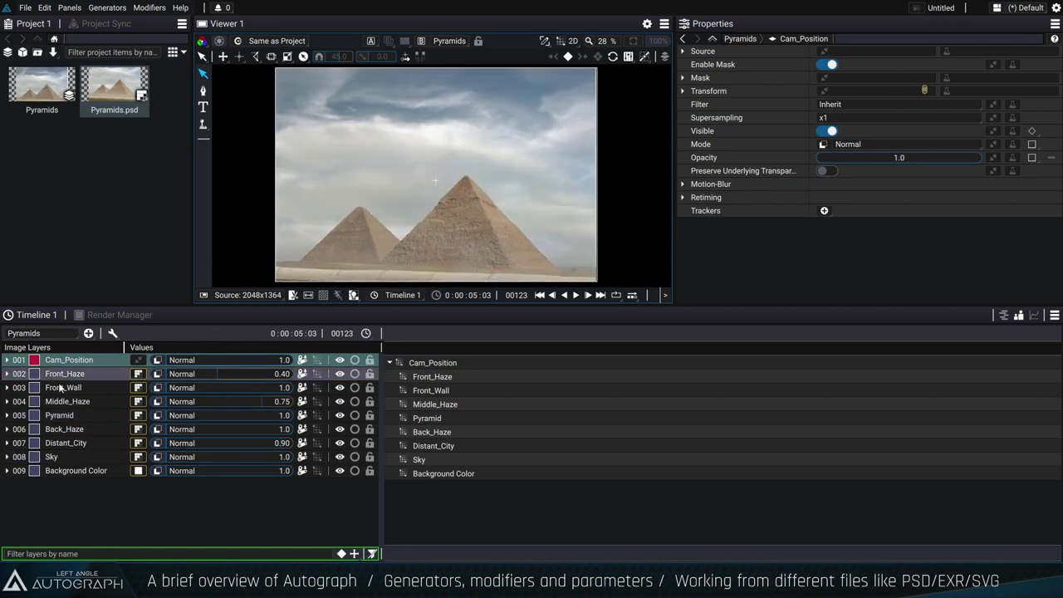
pyautogui.moveTo(429, 211); pyautogui.dragTo(479, 146)
pyautogui.scroll(-2, 446, 172)
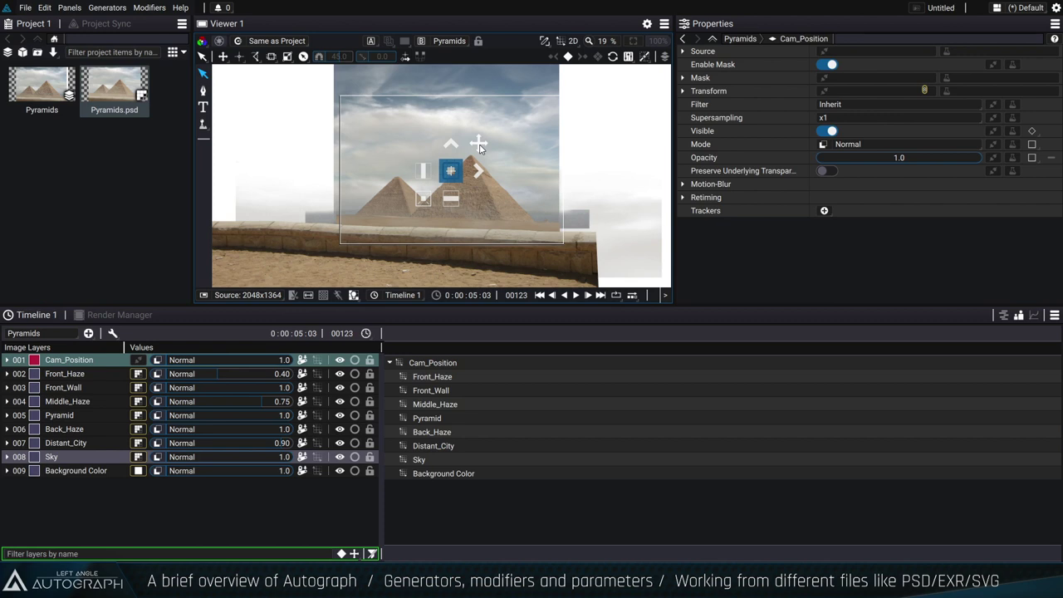
pyautogui.click(119, 521)
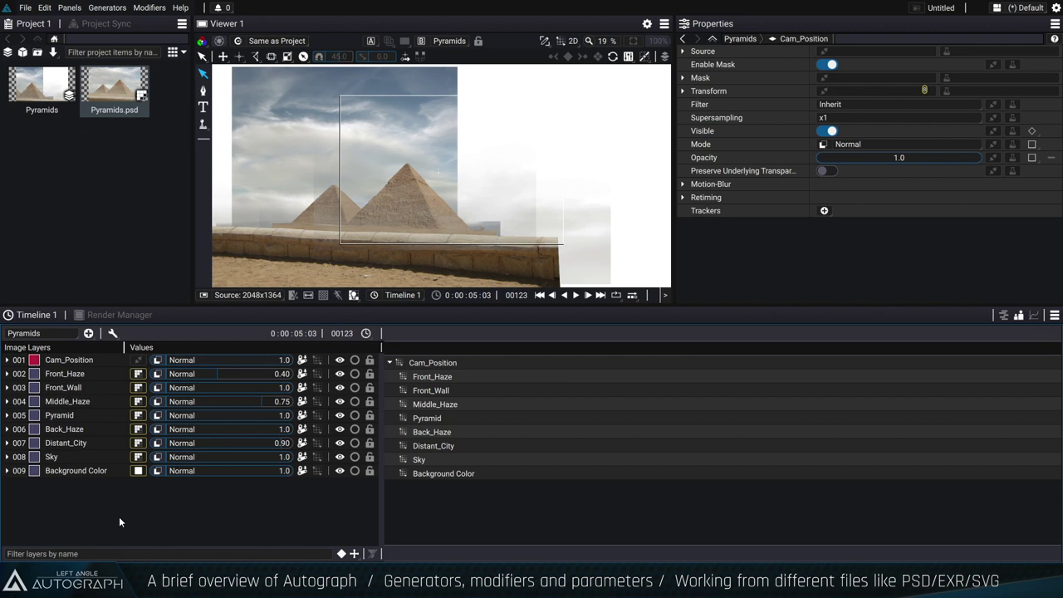
# Open the Pyramids.psd footage from the project and list the layers available for its Output Part.
pyautogui.click(133, 175)
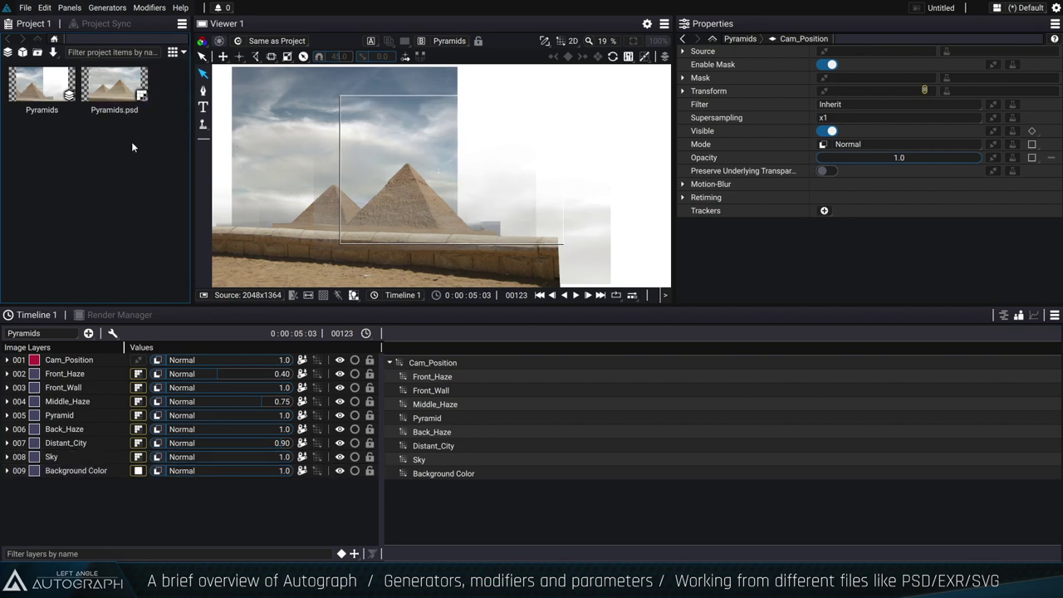
pyautogui.doubleClick(114, 84)
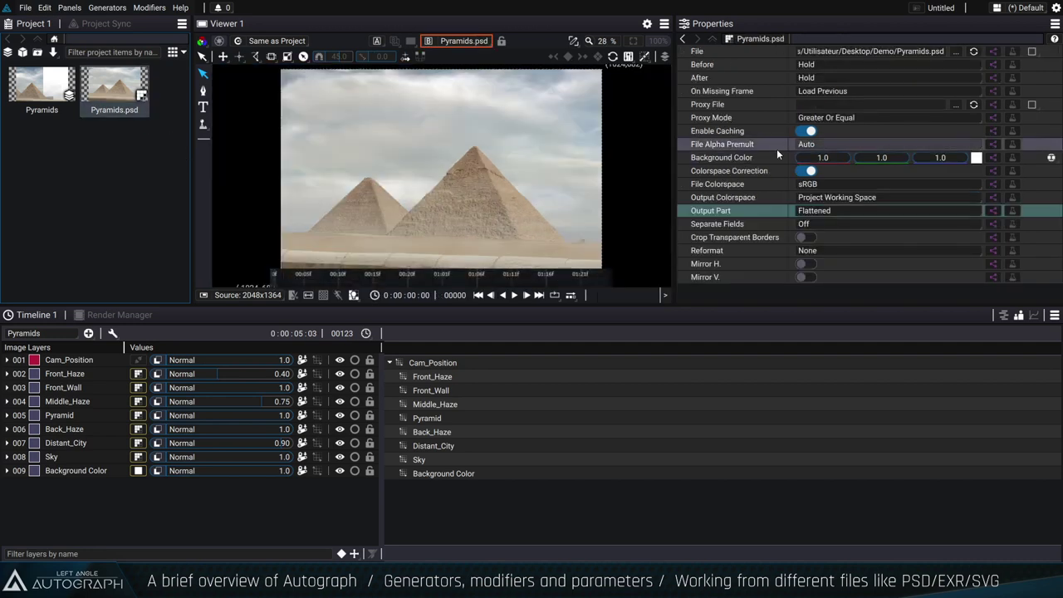
pyautogui.click(826, 213)
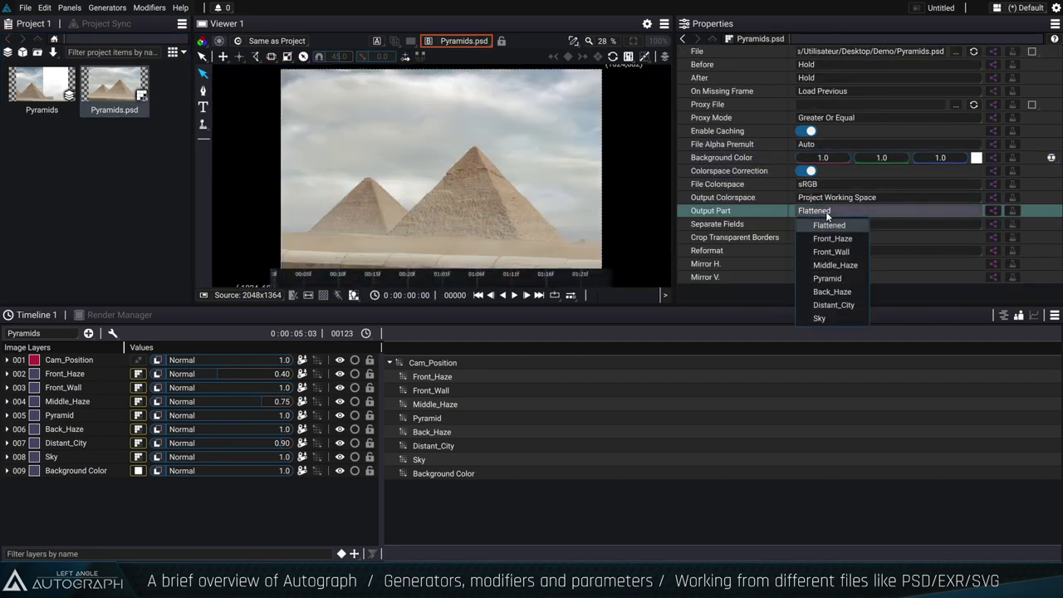
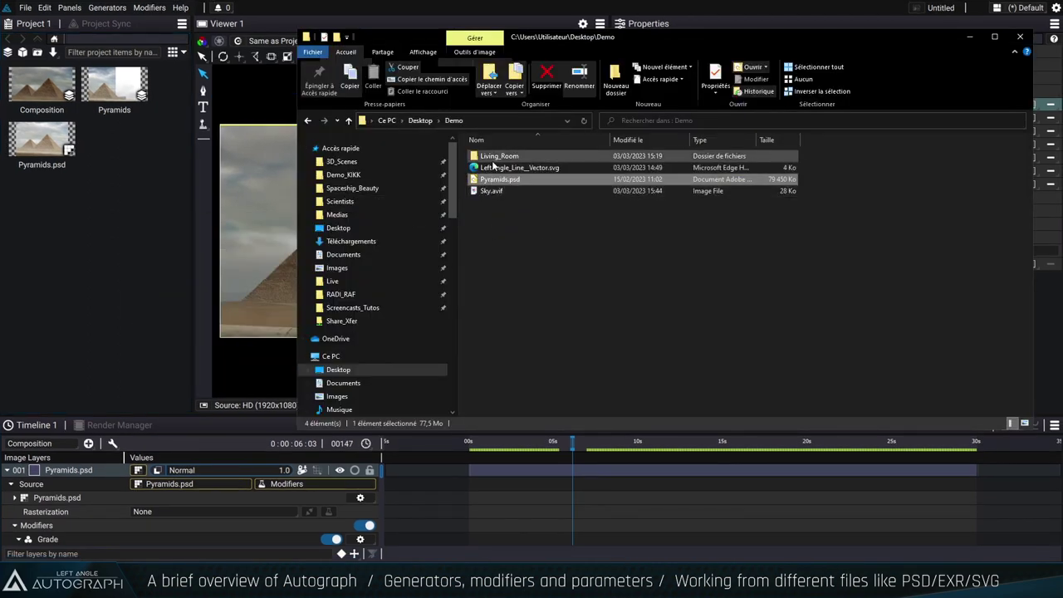
# Check the Living_Room folder's contents, return to the Demo folder, and import LeftAngle_Line__Vector.svg into the project.
pyautogui.doubleClick(496, 156)
pyautogui.hotkey('alt', 'Left')
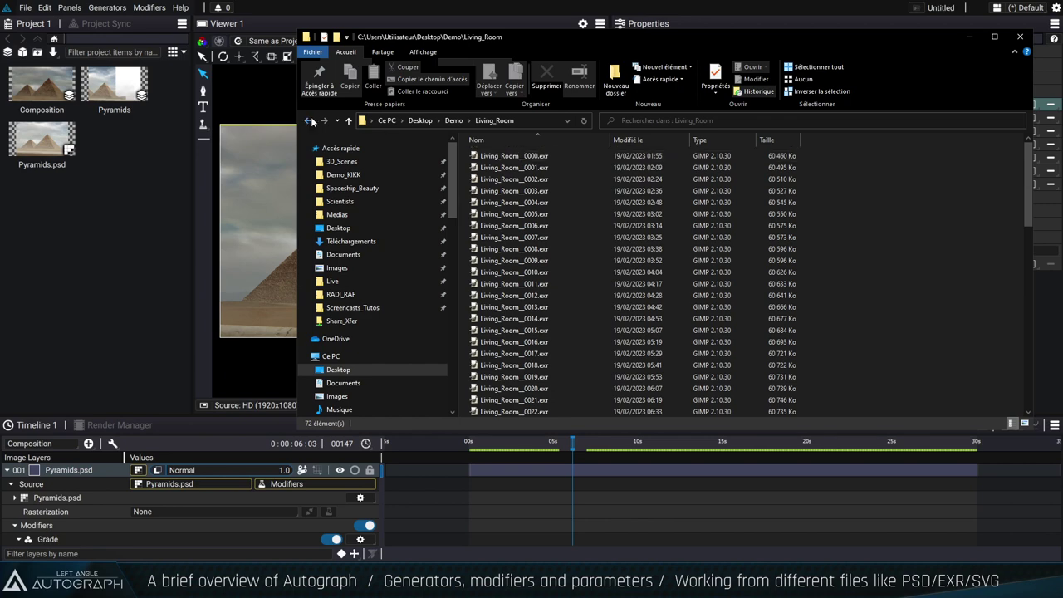
pyautogui.moveTo(492, 166); pyautogui.dragTo(112, 93)
pyautogui.click(112, 93)
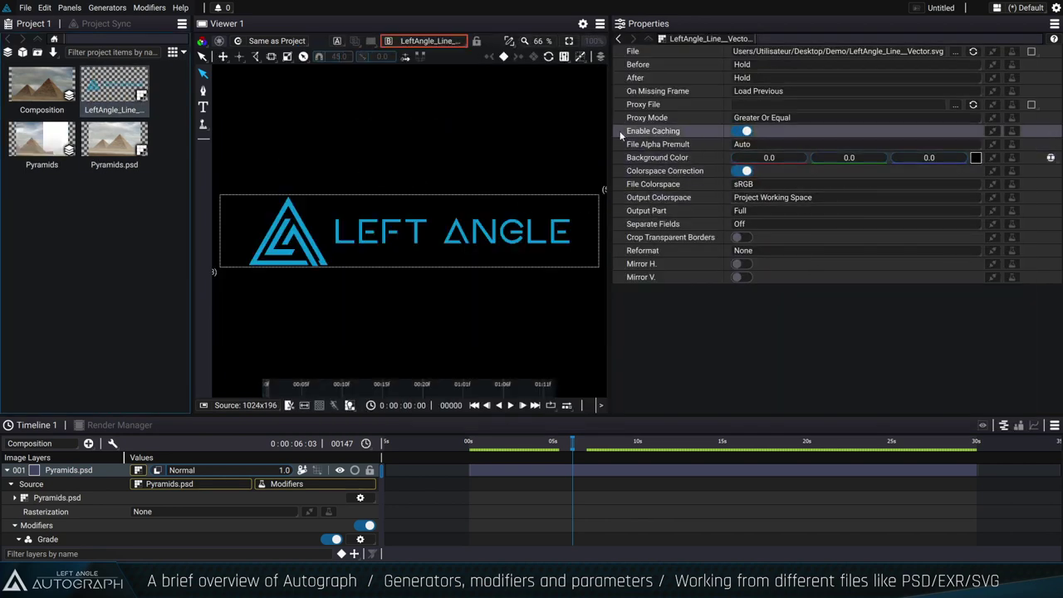
# Widen the viewer to see the SVG logo larger and look through the Output Part options of the SVG file.
pyautogui.moveTo(611, 114); pyautogui.dragTo(695, 114)
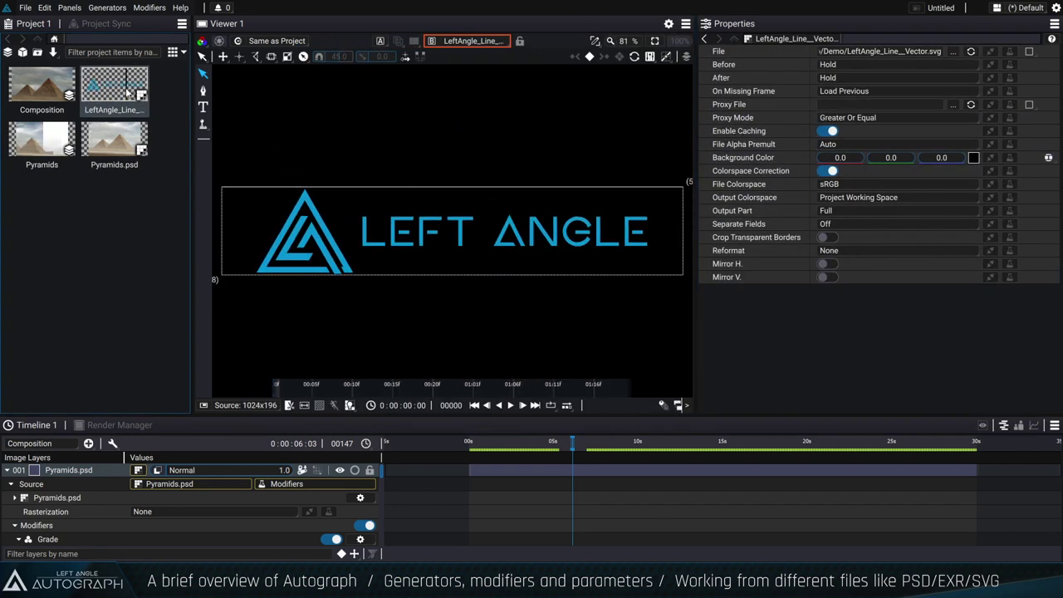
pyautogui.moveTo(386, 226)
pyautogui.moveTo(695, 386); pyautogui.dragTo(736, 386)
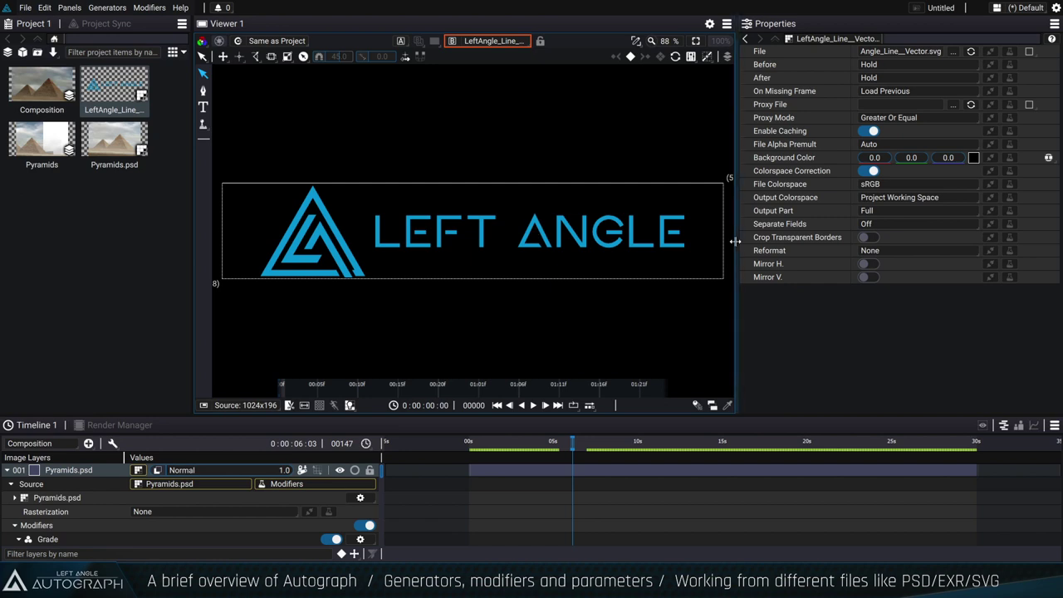
pyautogui.click(888, 210)
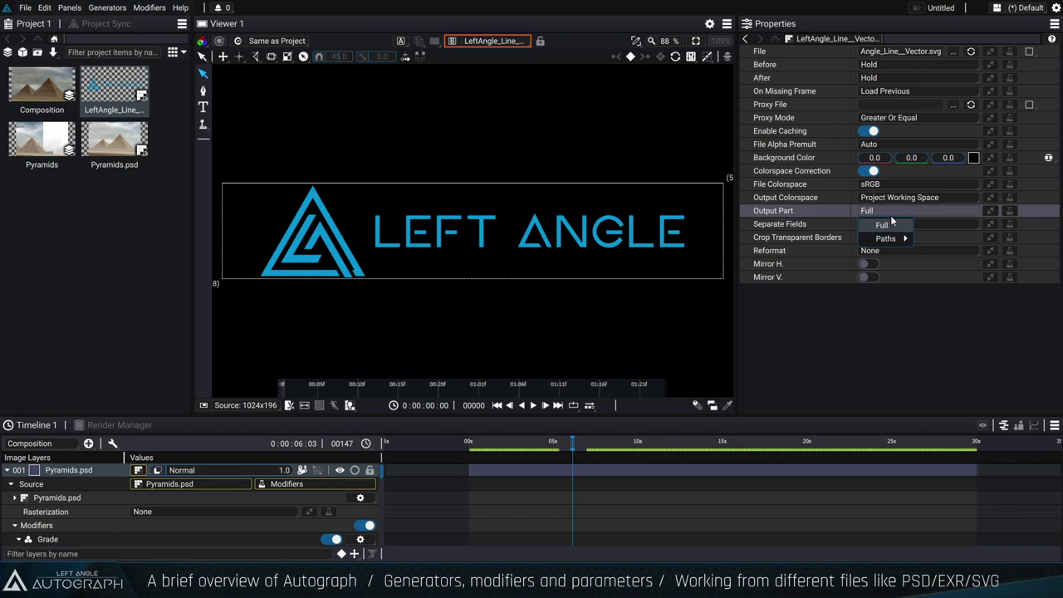
pyautogui.moveTo(898, 241)
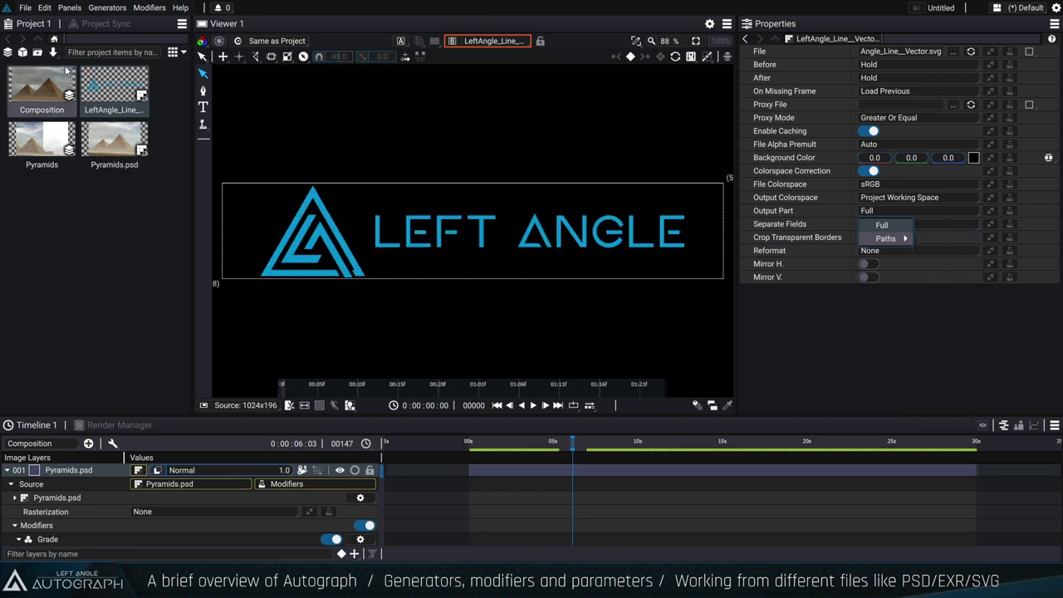
# Create a composition from the LeftAngle_Line__Vector SVG footage, using the Preserve Style interpretation.
pyautogui.rightClick(121, 94)
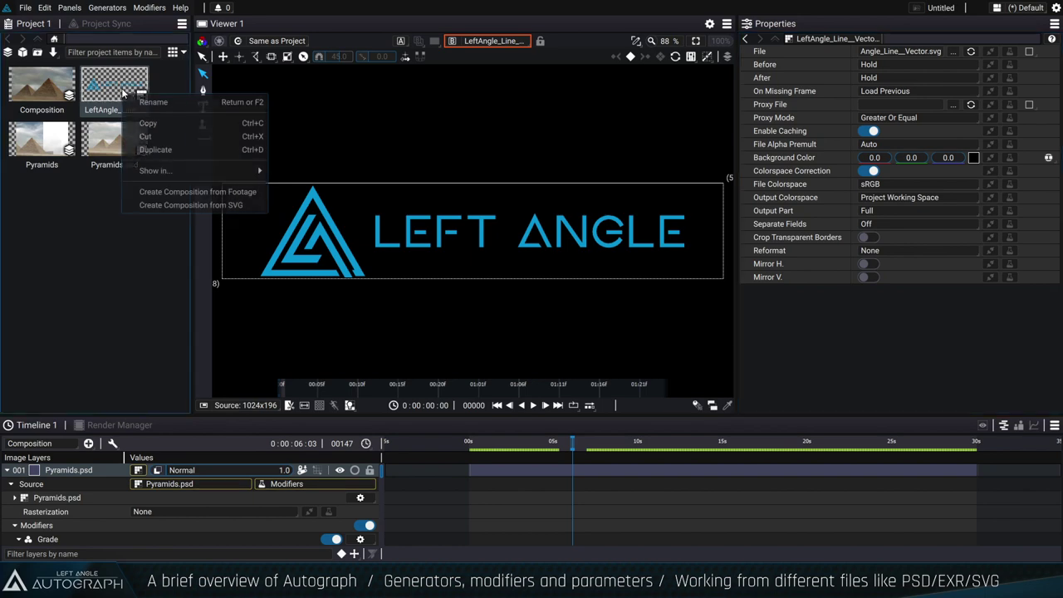
pyautogui.click(185, 207)
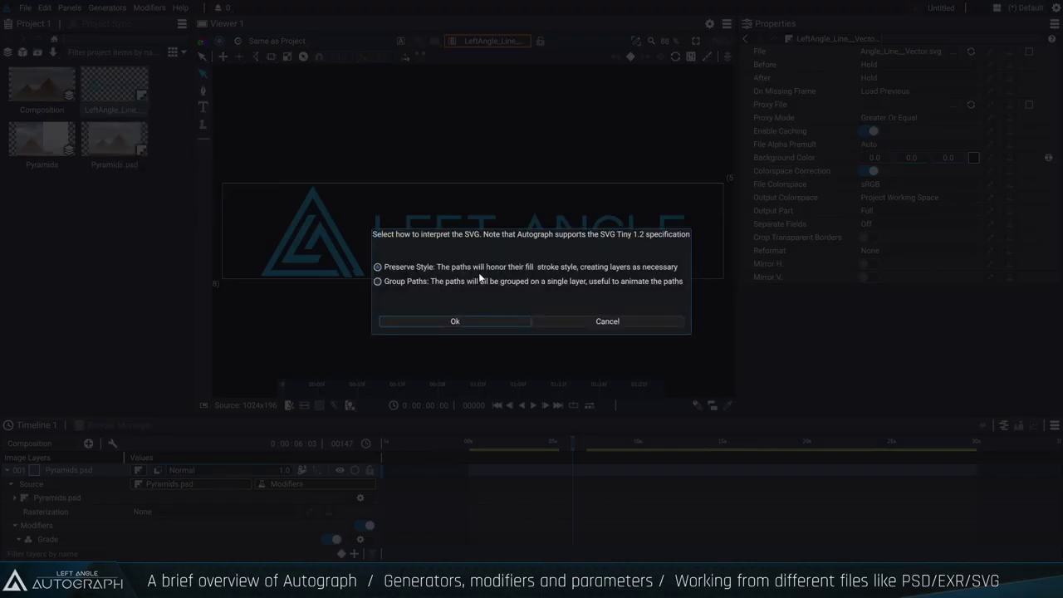
pyautogui.click(481, 322)
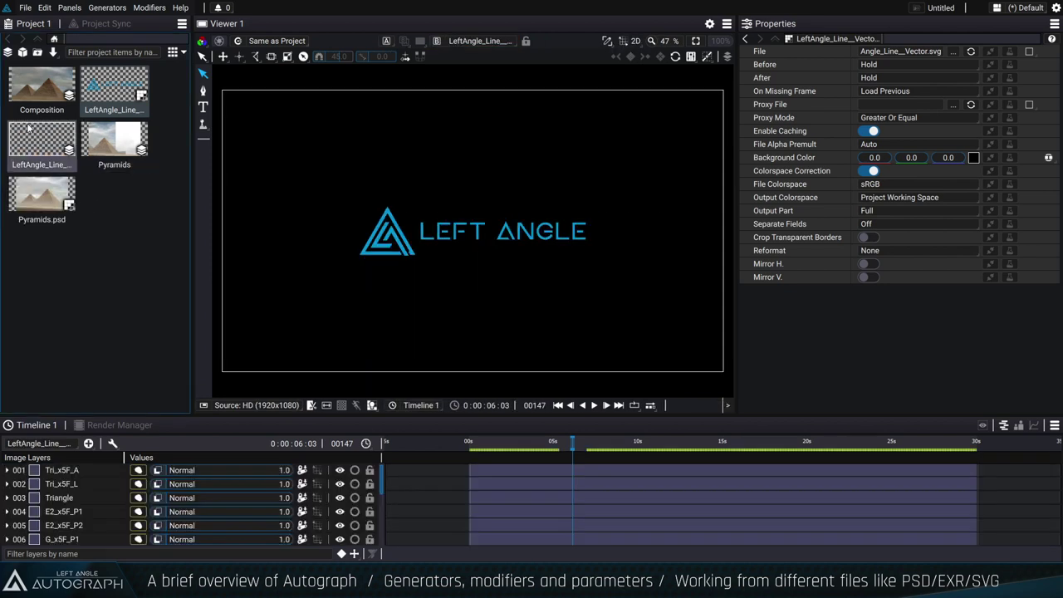
# Enlarge the timeline to review the SVG composition's layers, move the current time to 0:00:05:19, and restore some height to the viewer.
pyautogui.moveTo(125, 417); pyautogui.dragTo(124, 293)
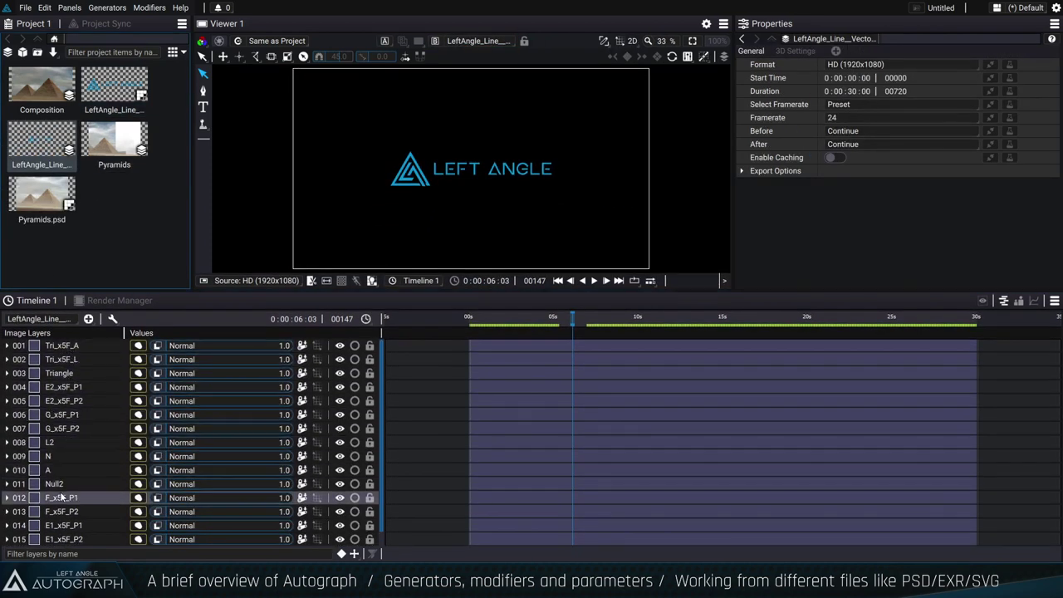
pyautogui.click(575, 317)
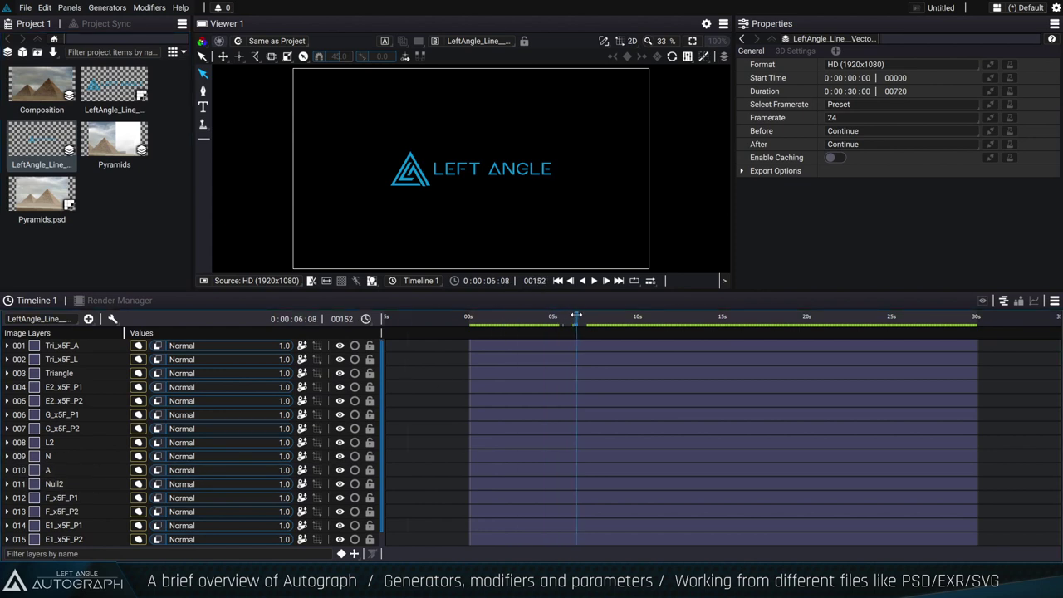
pyautogui.moveTo(576, 317); pyautogui.dragTo(567, 317)
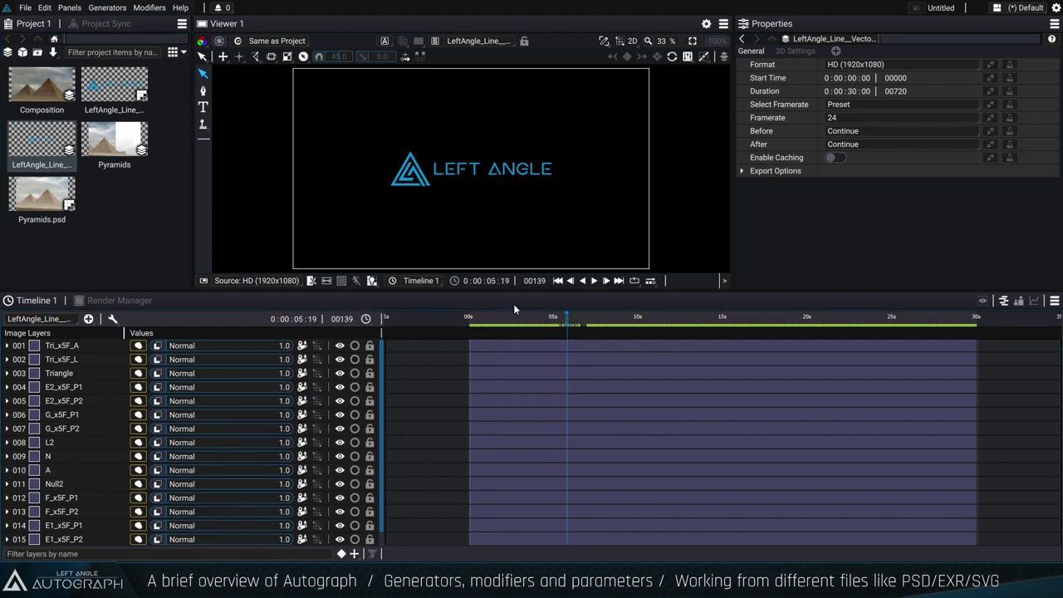
pyautogui.moveTo(511, 293); pyautogui.dragTo(507, 336)
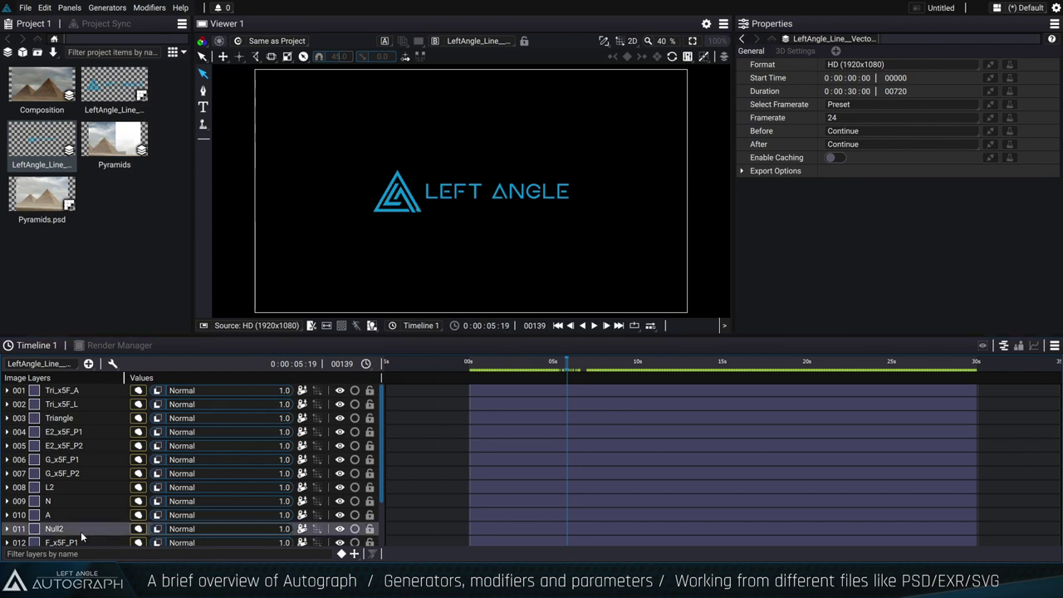
# Select the round part of the logo's letter G, layer G_x5F_P2, and frame the whole word in the viewer.
pyautogui.click(83, 389)
pyautogui.scroll(5, 556, 205)
pyautogui.click(510, 188)
pyautogui.click(505, 193)
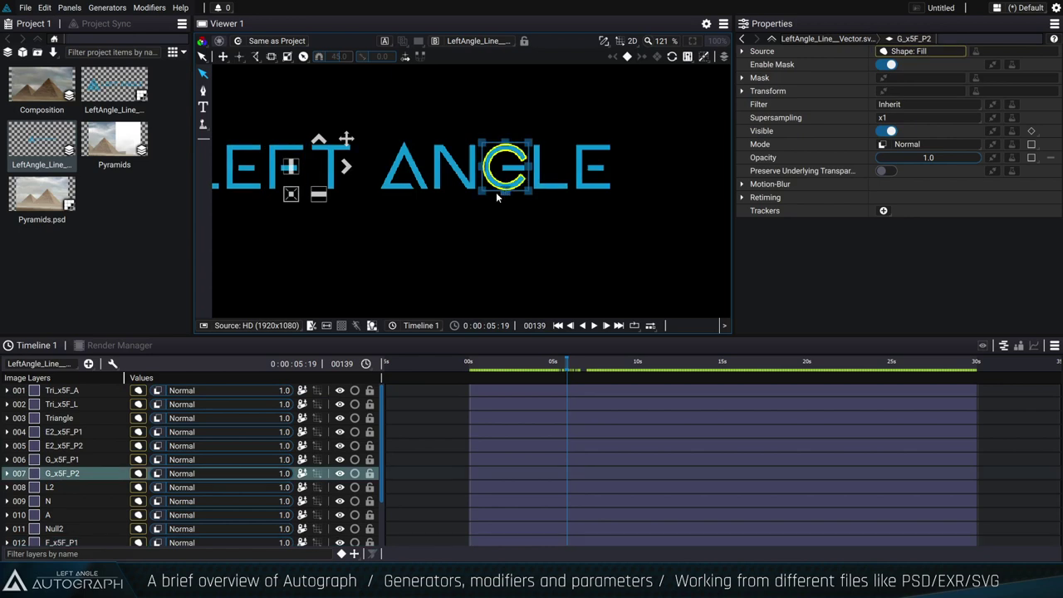
pyautogui.moveTo(488, 262); pyautogui.dragTo(547, 249)
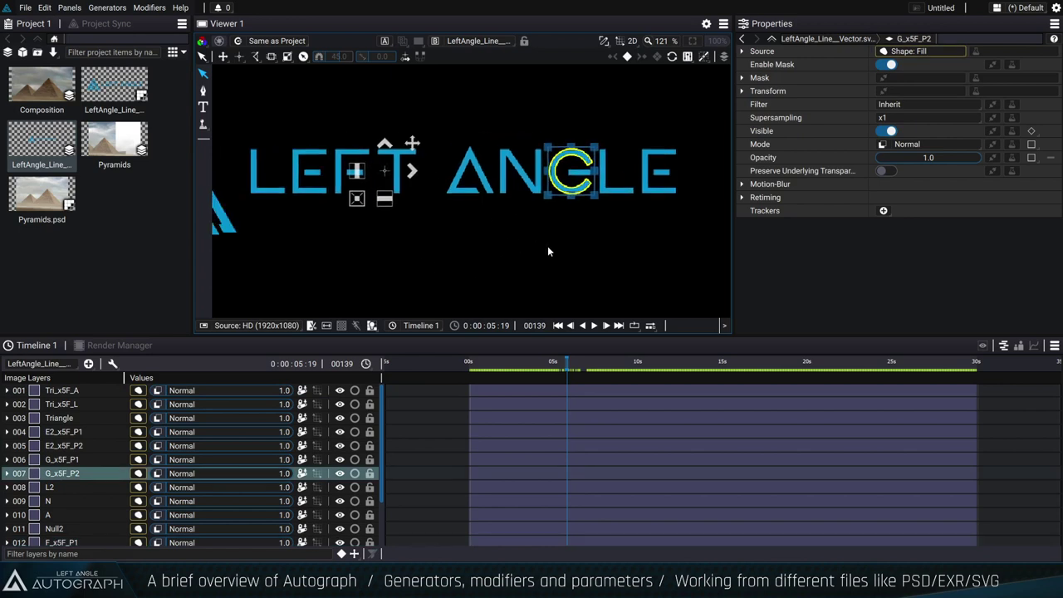
pyautogui.scroll(-2, 531, 254)
pyautogui.moveTo(537, 245); pyautogui.dragTo(522, 199)
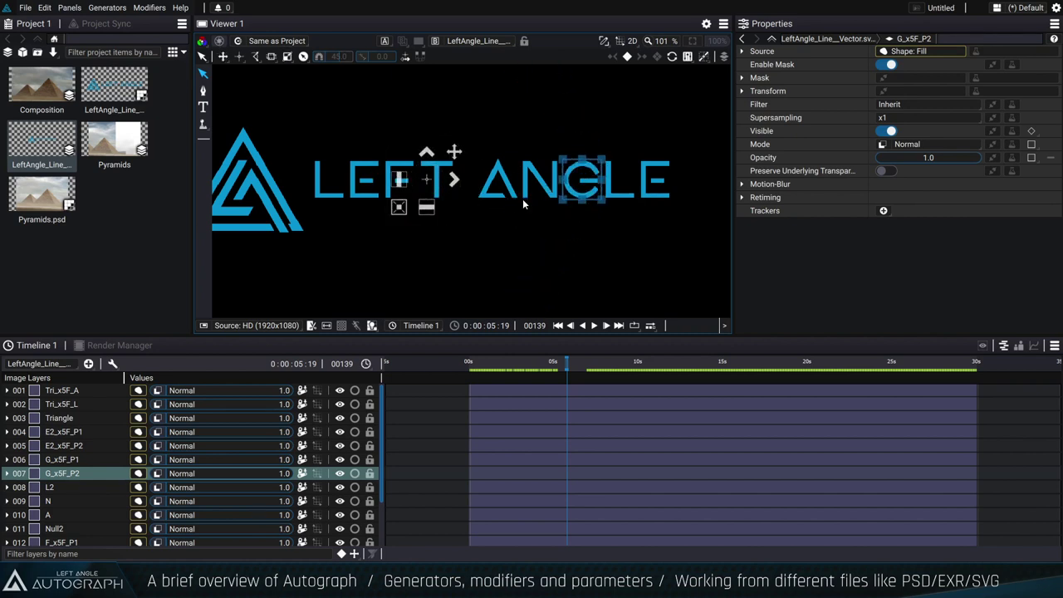
# Set the anchor point of G_x5F_P2 to the Center preset relative to the Selection Bounding Box.
pyautogui.click(706, 56)
pyautogui.click(706, 55)
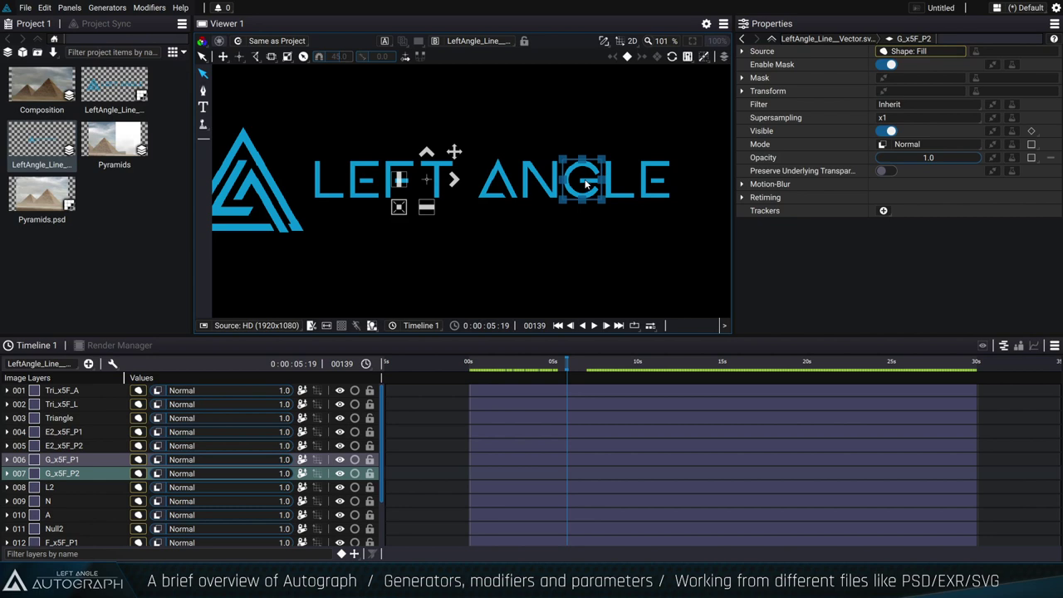
pyautogui.click(723, 55)
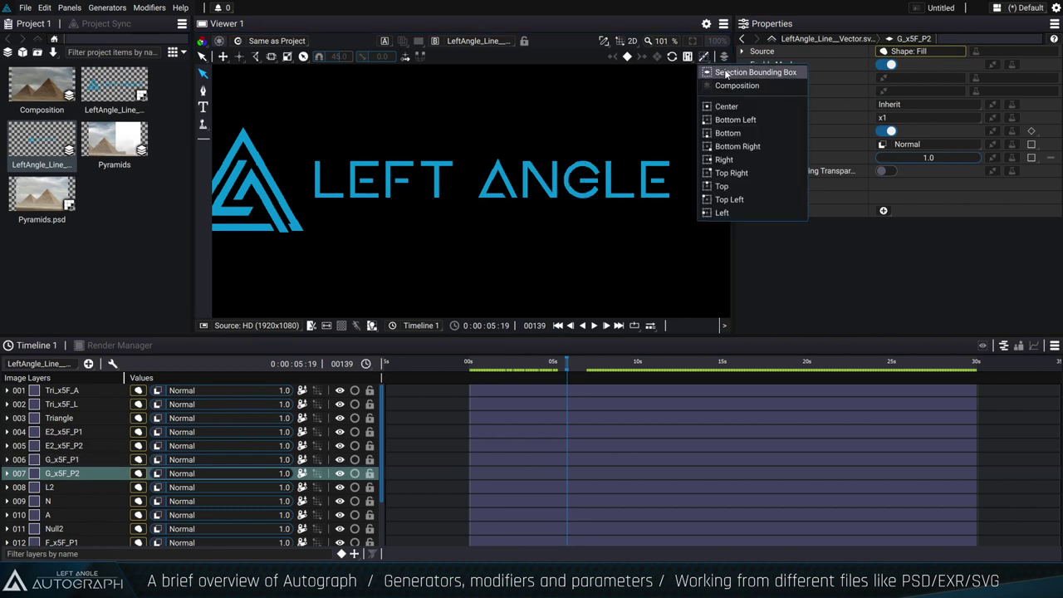
pyautogui.click(726, 73)
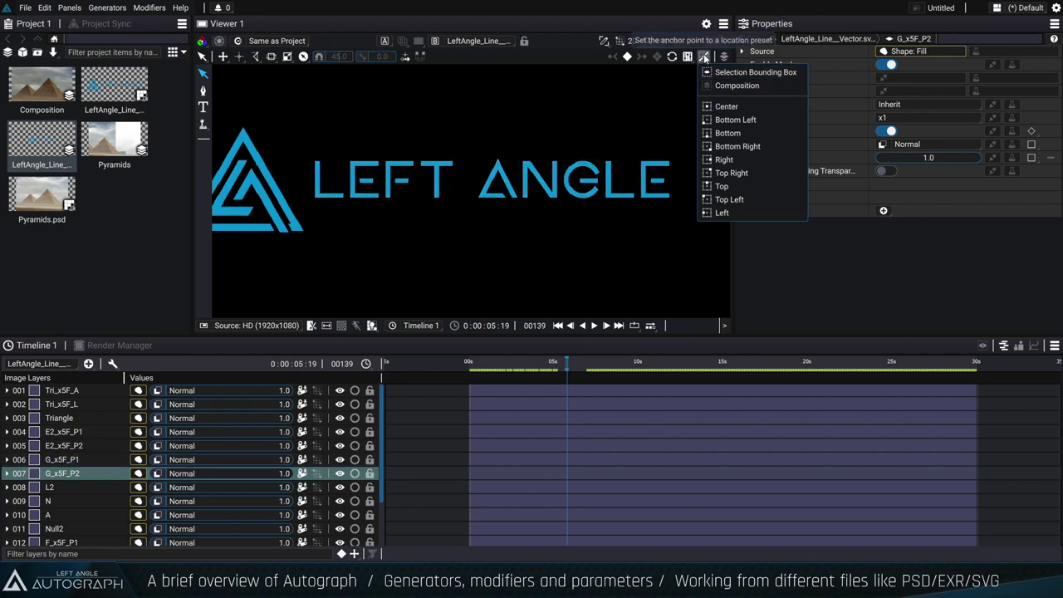
pyautogui.click(739, 106)
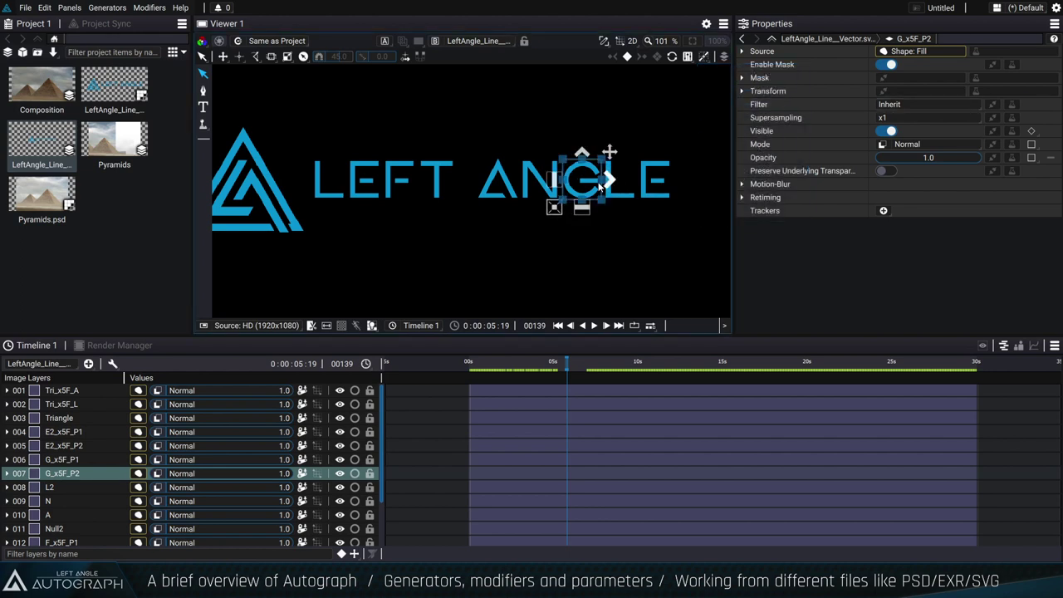
# Try rotating the G_x5F_P2 shape around its anchor point in the viewer and return to the move handles.
pyautogui.press('e')
pyautogui.moveTo(600, 192); pyautogui.dragTo(631, 237)
pyautogui.press('w')
pyautogui.press('e')
pyautogui.scroll(3, 629, 239)
pyautogui.press('w')
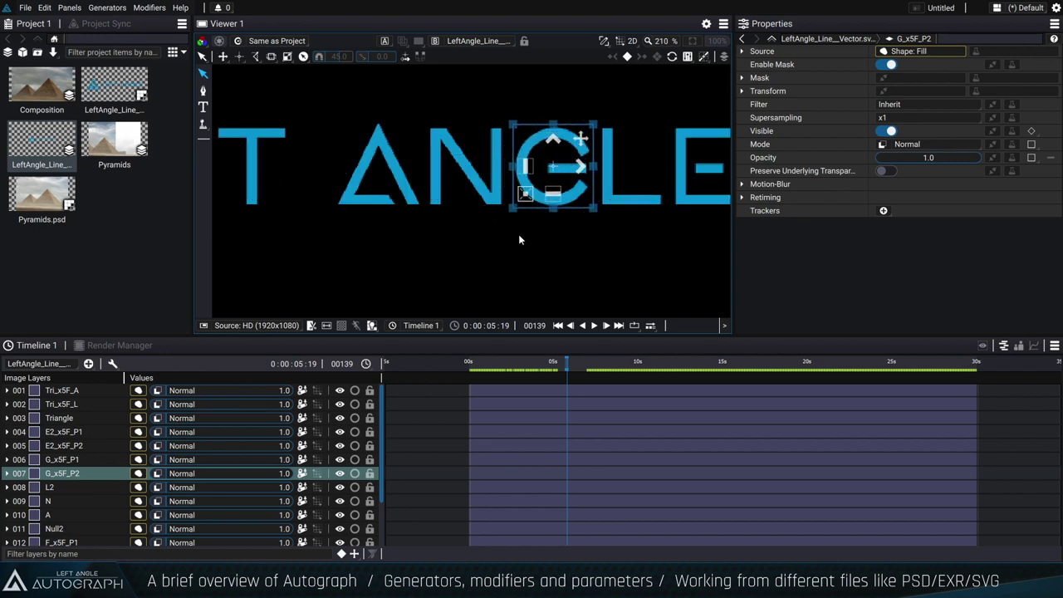
# Select the letter A layer of the word ANGLE and set its anchor point to the Center preset.
pyautogui.click(408, 183)
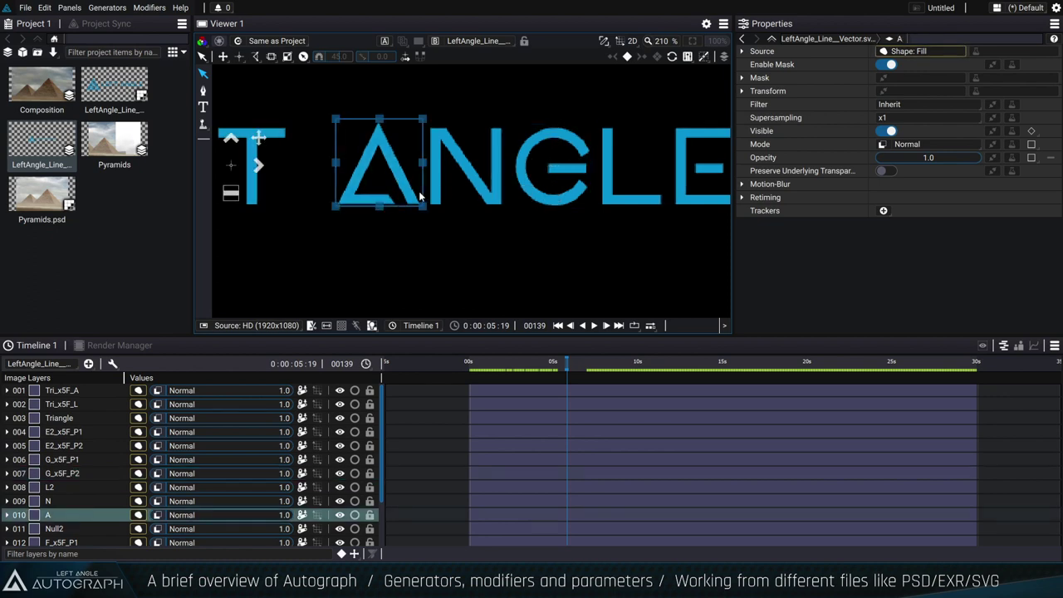
pyautogui.click(705, 53)
pyautogui.click(703, 56)
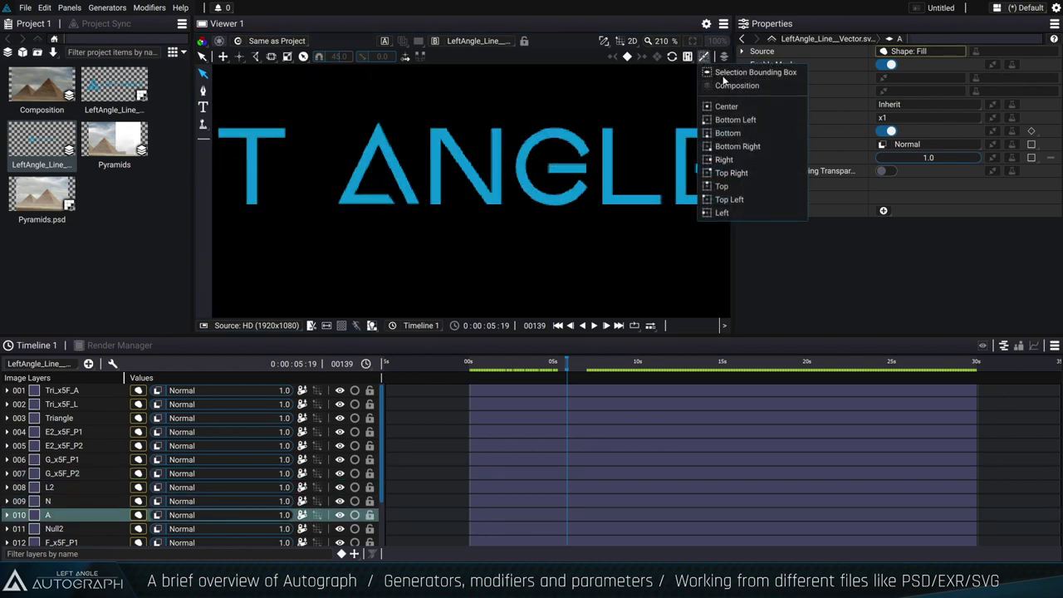
pyautogui.click(750, 107)
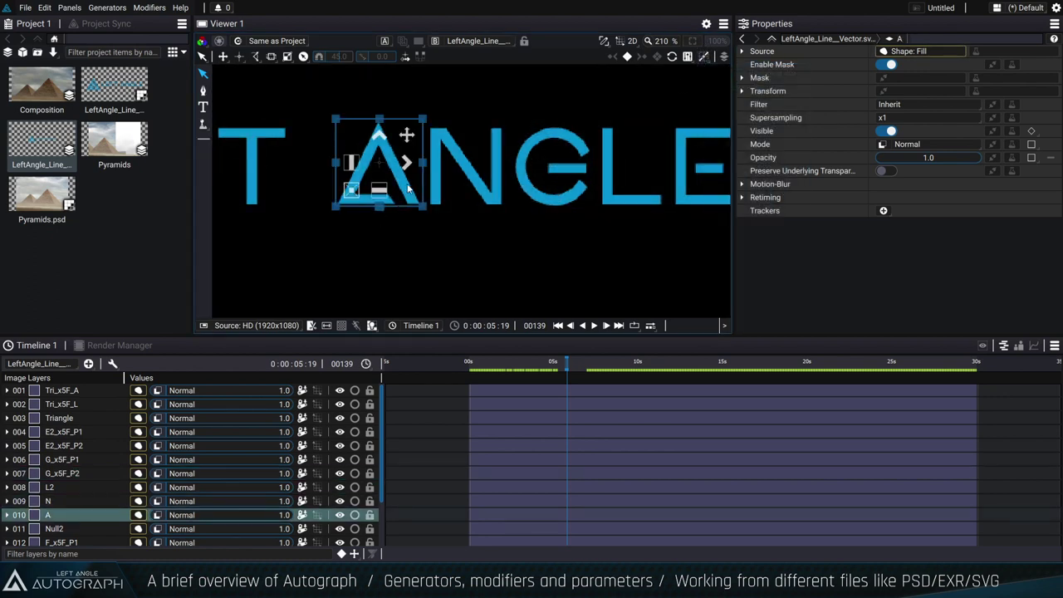
# Add G_x5F_P2 to the selected A layer and check the viewer's transform options, including Local and Global orientation.
pyautogui.click(452, 206)
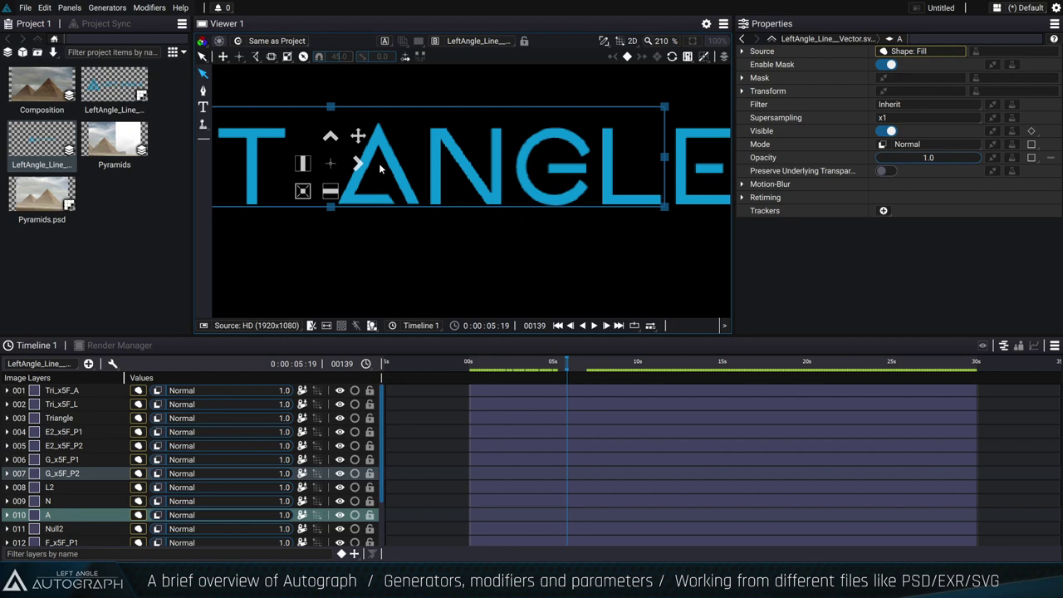
pyautogui.click(255, 56)
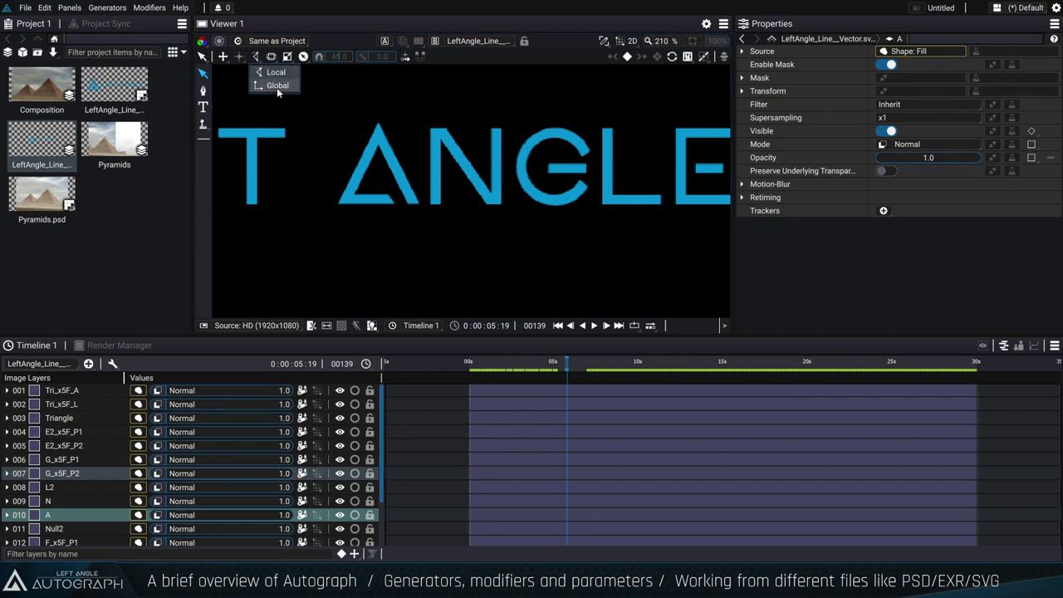
pyautogui.click(239, 56)
pyautogui.click(240, 56)
pyautogui.click(274, 72)
pyautogui.press('r')
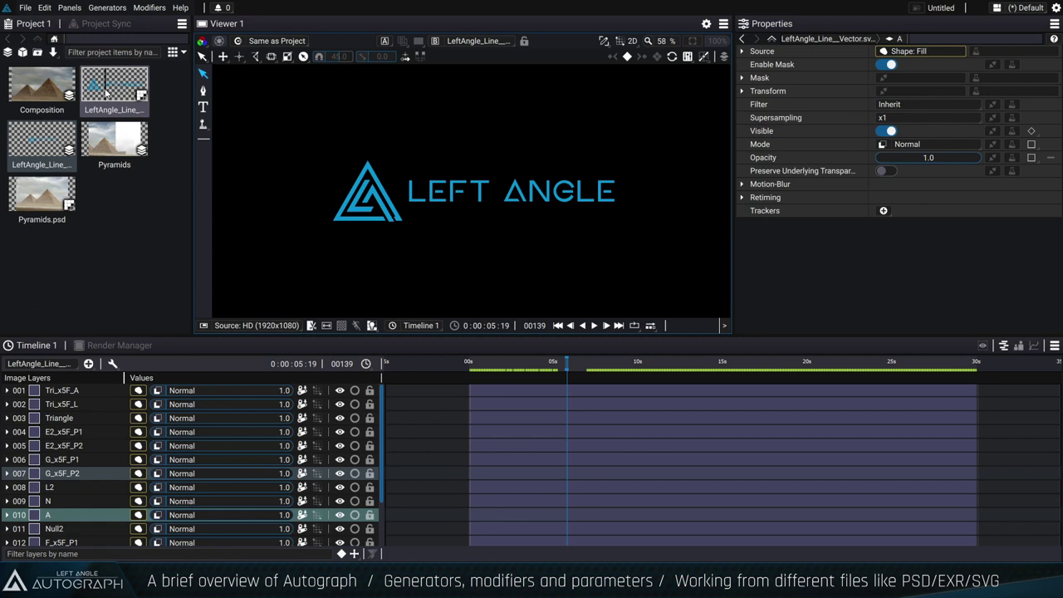
# Delete the LeftAngle_Line SVG composition and create a new composition from the SVG with the Group Paths interpretation.
pyautogui.click(49, 145)
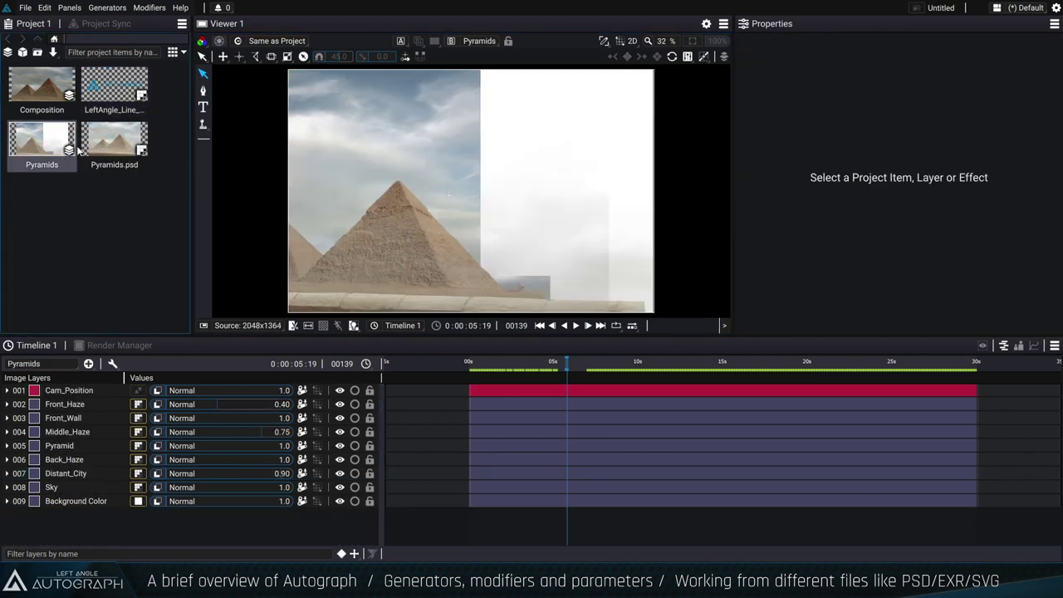
pyautogui.click(113, 87)
pyautogui.rightClick(112, 84)
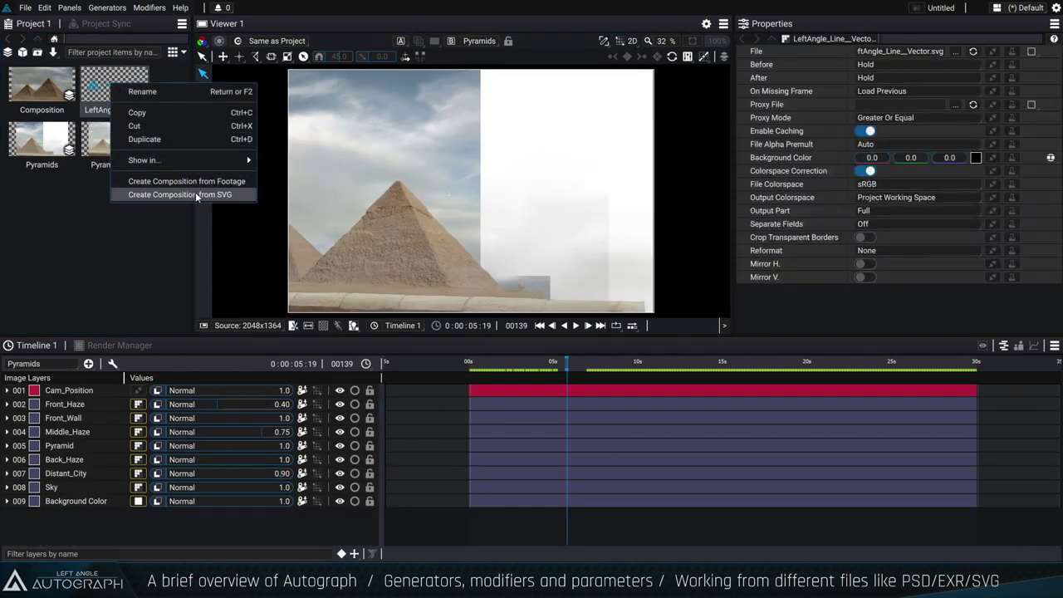
pyautogui.click(196, 195)
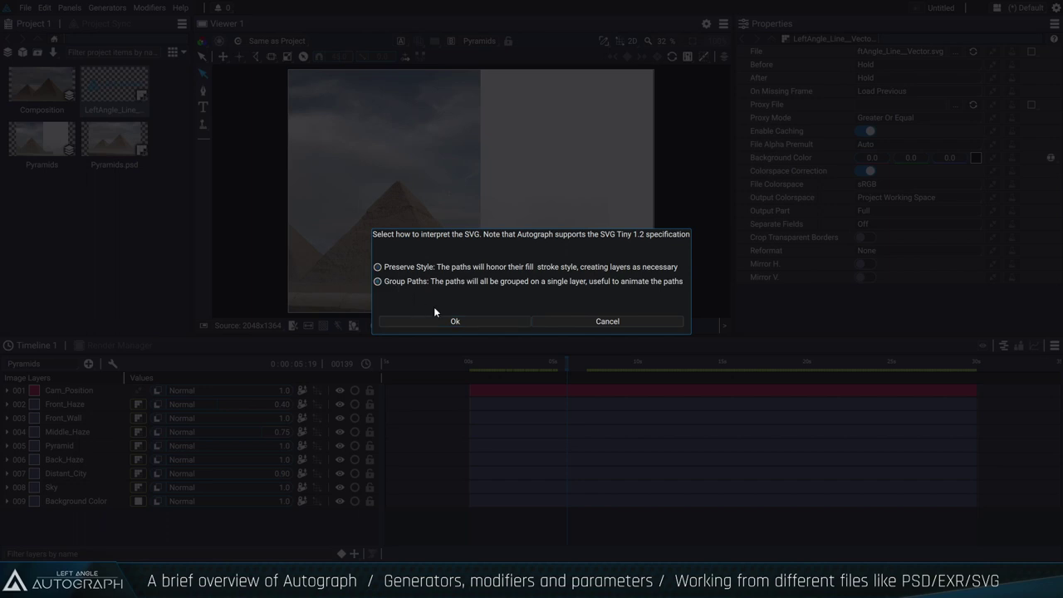
pyautogui.click(492, 321)
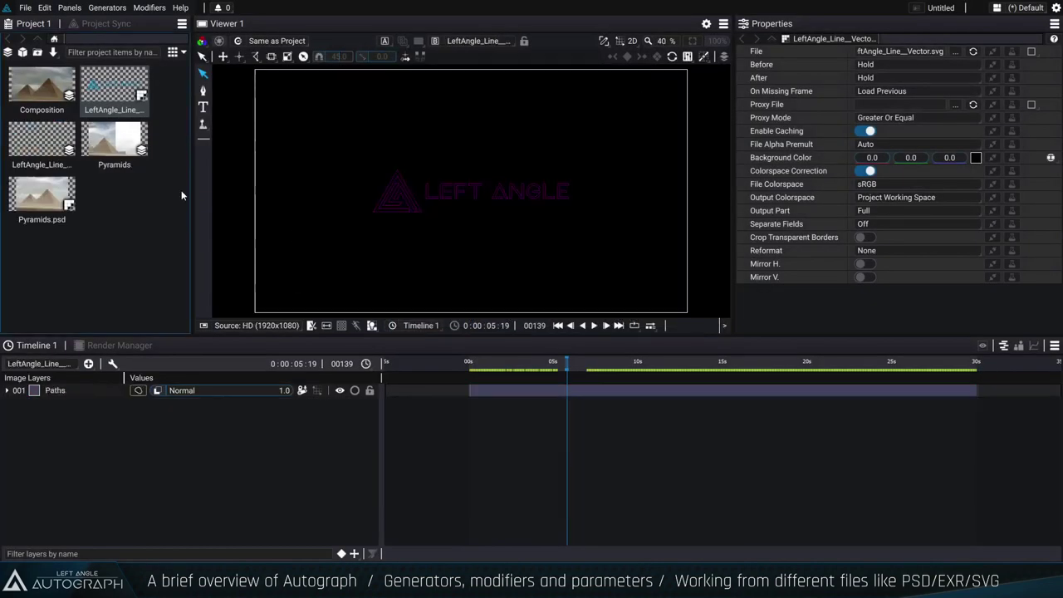
# Expand the Paths layer's source and select its Shape: Stroke generator to show the logo's stroke properties.
pyautogui.click(58, 391)
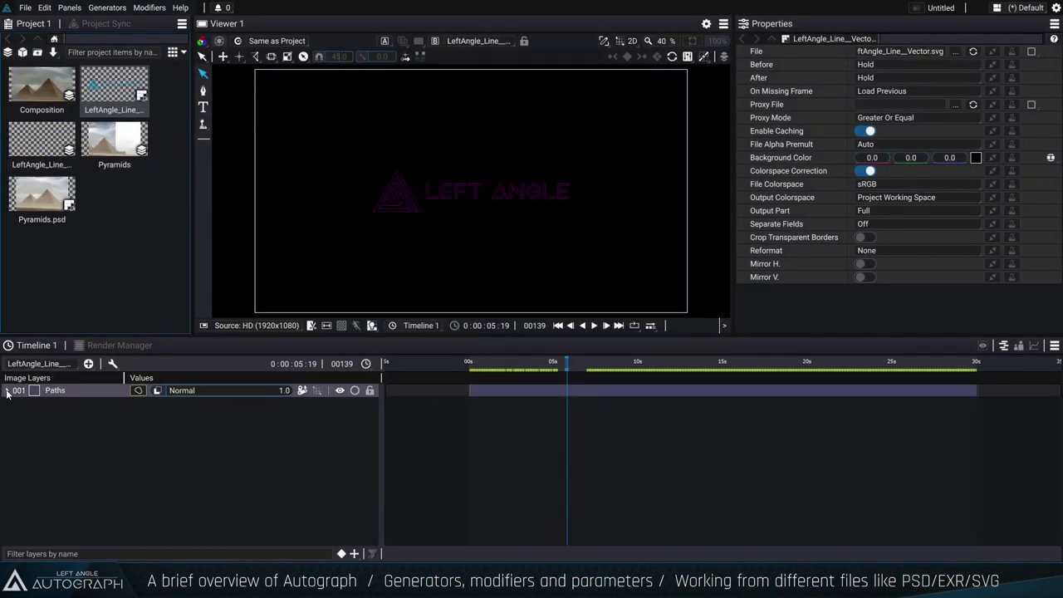
pyautogui.click(7, 390)
pyautogui.click(10, 404)
pyautogui.click(14, 418)
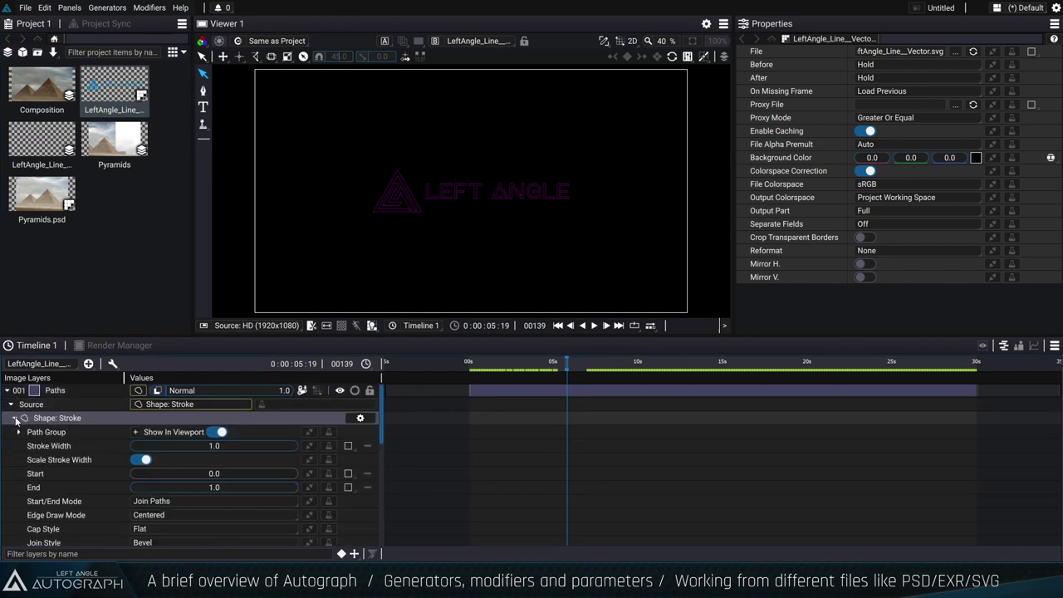
pyautogui.click(78, 422)
pyautogui.scroll(5, 459, 205)
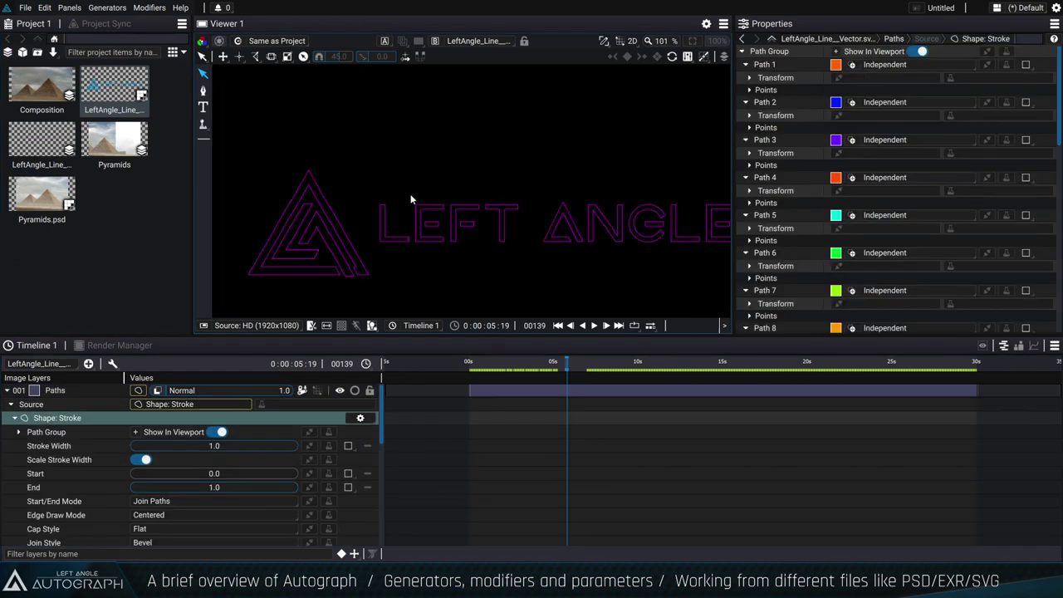
# Examine the individual paths in the Shape: Stroke Path Group and collapse the list again.
pyautogui.click(466, 390)
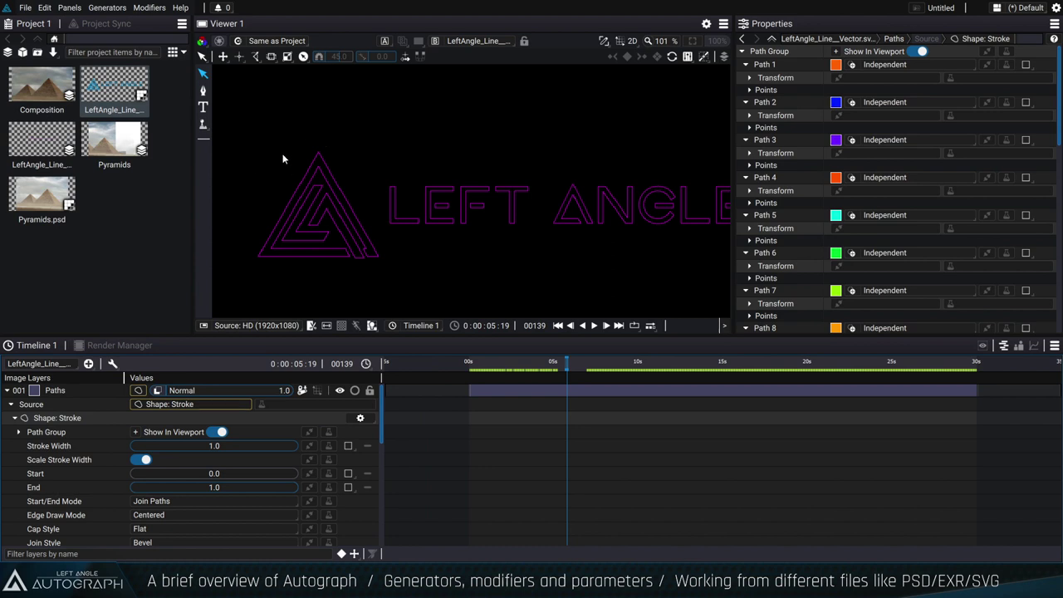
pyautogui.click(375, 229)
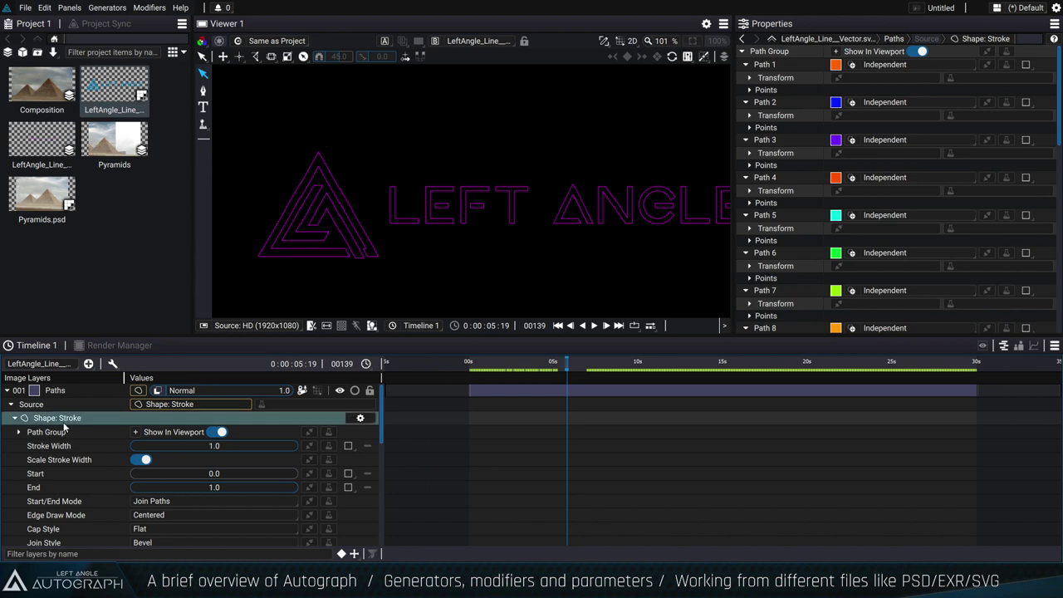
pyautogui.click(18, 431)
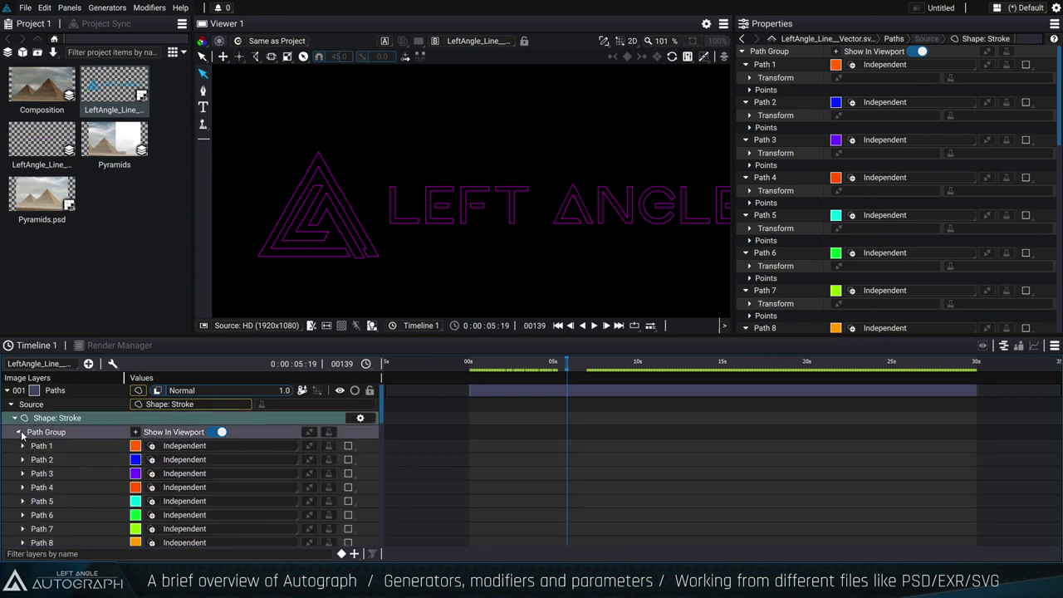
pyautogui.click(15, 418)
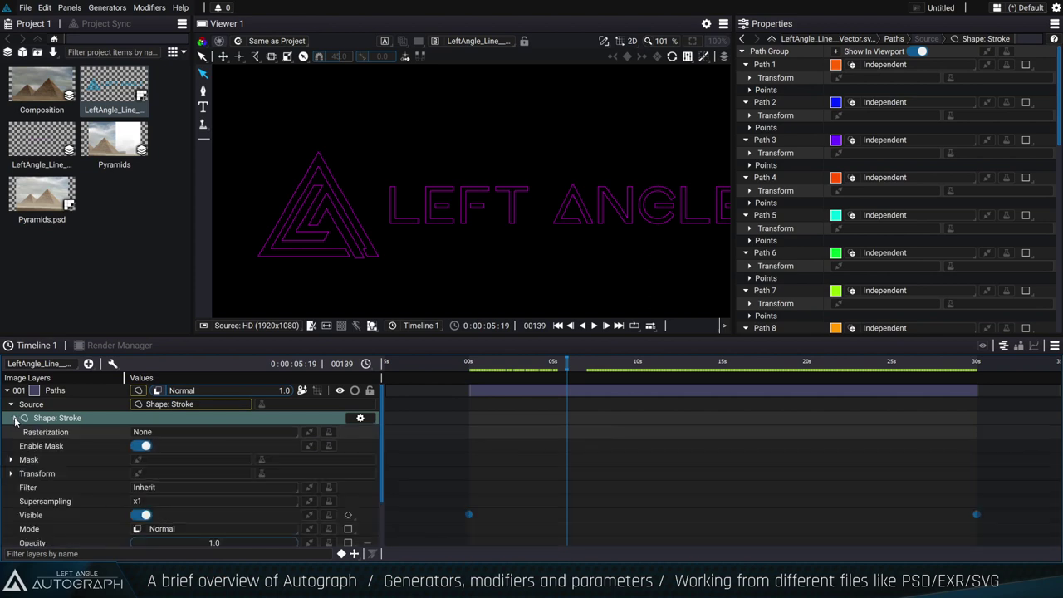
pyautogui.click(15, 419)
pyautogui.click(18, 432)
# Set the logo's stroke width to 8.0 and its stroke color to white (1.0, 1.0, 1.0).
pyautogui.moveTo(191, 446)
pyautogui.mouseDown()
pyautogui.moveTo(233, 446)
pyautogui.moveTo(209, 452)
pyautogui.mouseUp()
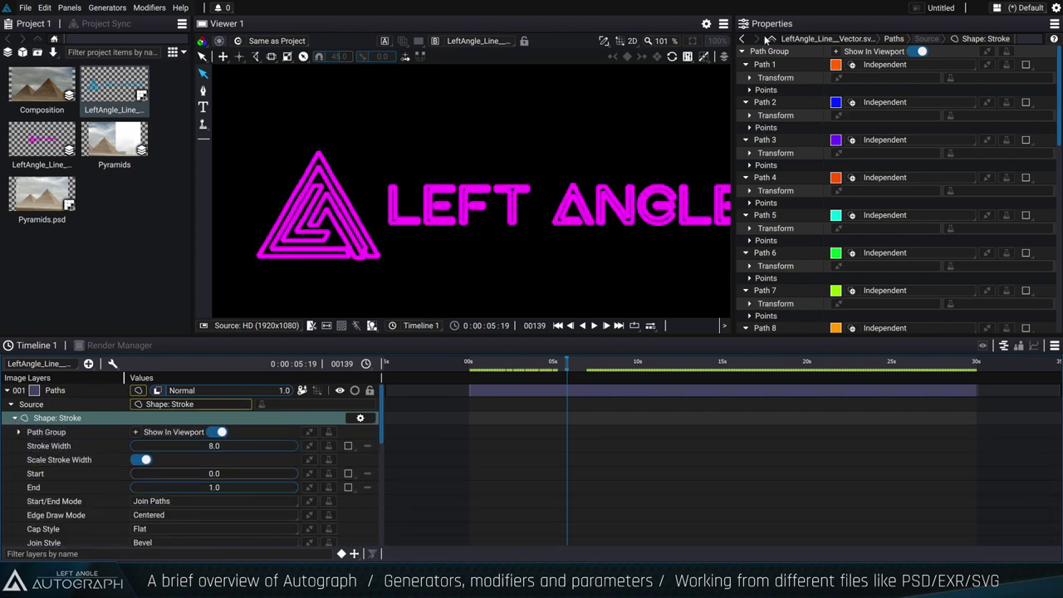
pyautogui.click(716, 42)
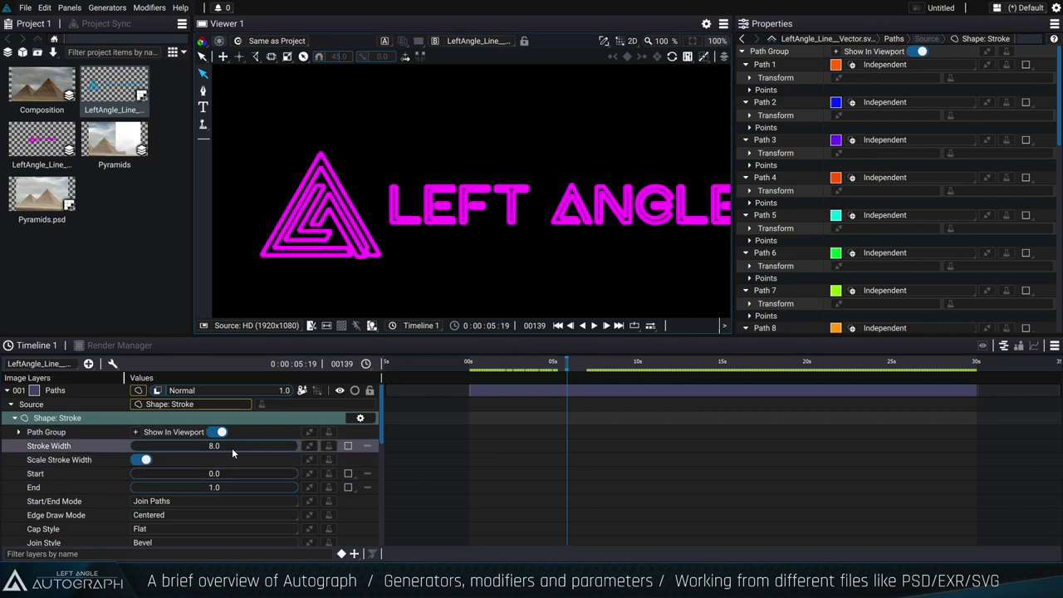
pyautogui.scroll(-3, 209, 472)
pyautogui.click(306, 500)
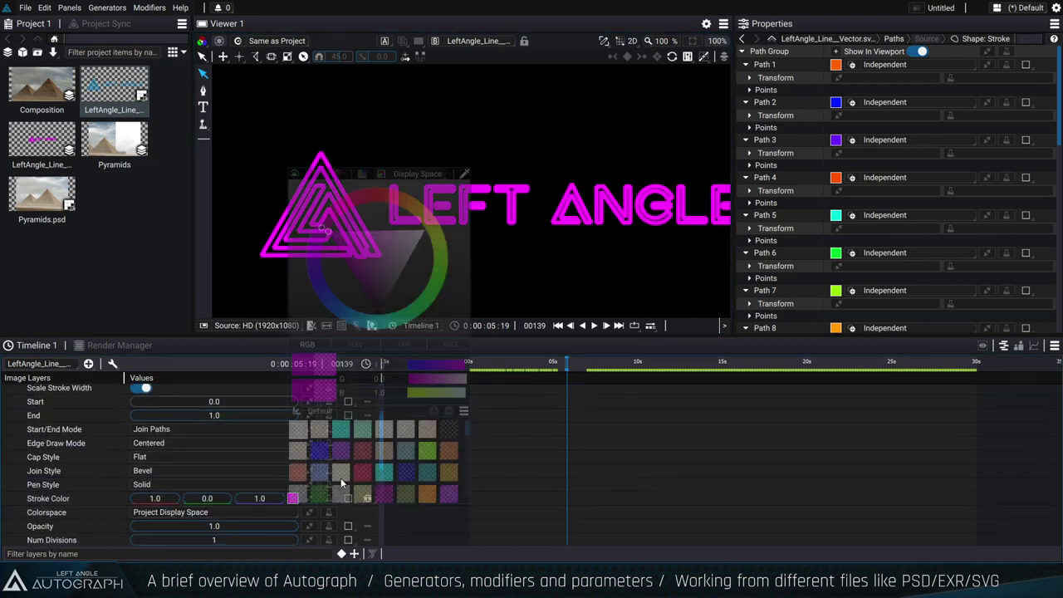
pyautogui.moveTo(386, 268)
pyautogui.mouseDown()
pyautogui.moveTo(425, 230)
pyautogui.moveTo(380, 193)
pyautogui.moveTo(410, 203)
pyautogui.mouseUp()
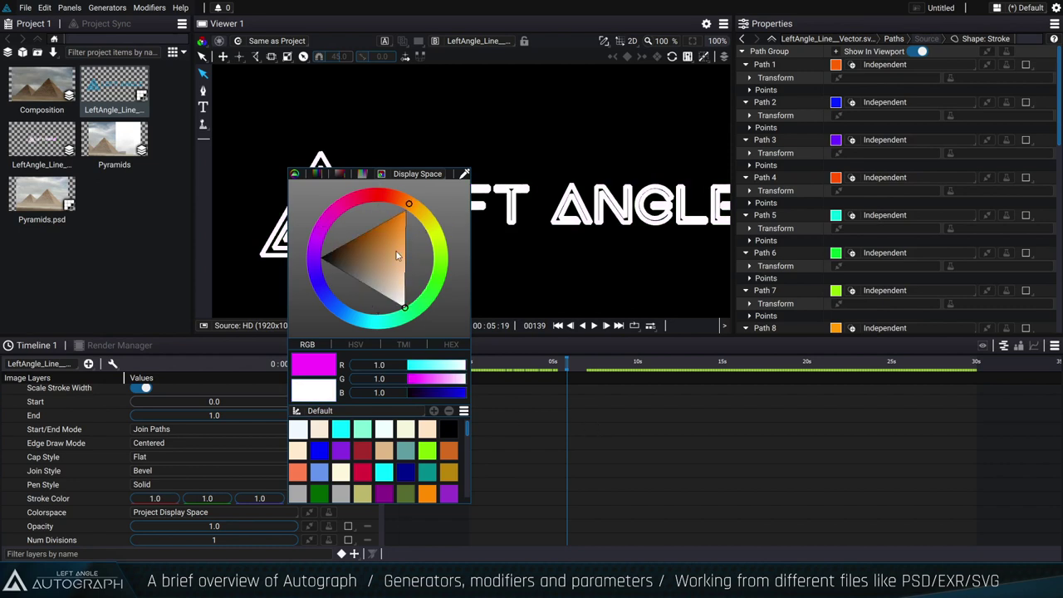
pyautogui.click(596, 483)
# Reduce the logo's stroke width to 1.80.
pyautogui.scroll(-1, 258, 448)
pyautogui.scroll(4, 250, 451)
pyautogui.moveTo(249, 419)
pyautogui.mouseDown()
pyautogui.moveTo(270, 419)
pyautogui.moveTo(222, 419)
pyautogui.mouseUp()
# Set the stroke's pen style to Custom Pattern and check the dash and space length settings of Element 1.
pyautogui.scroll(-3, 177, 494)
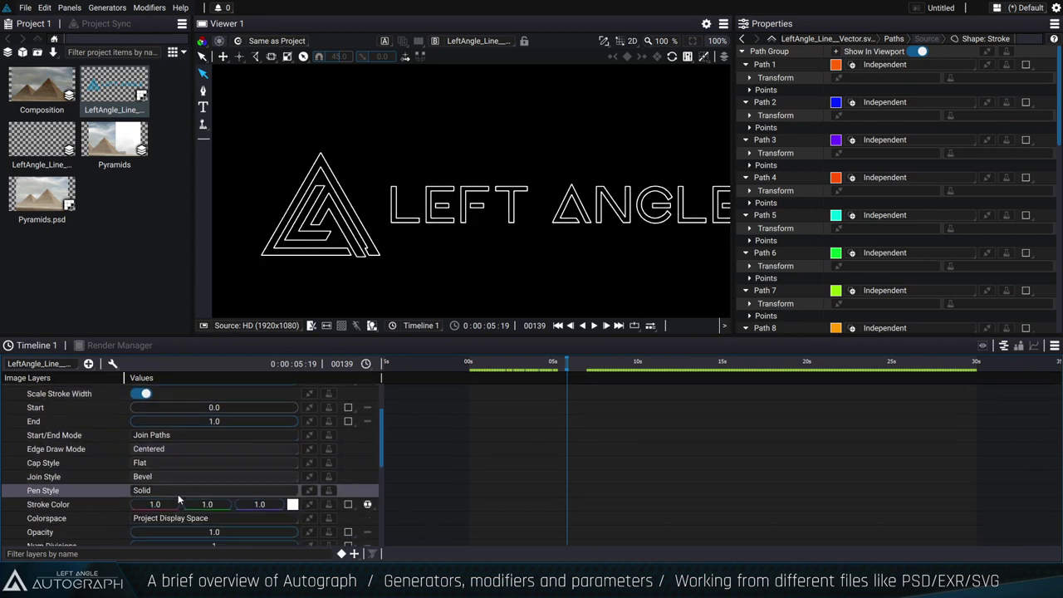
pyautogui.click(163, 458)
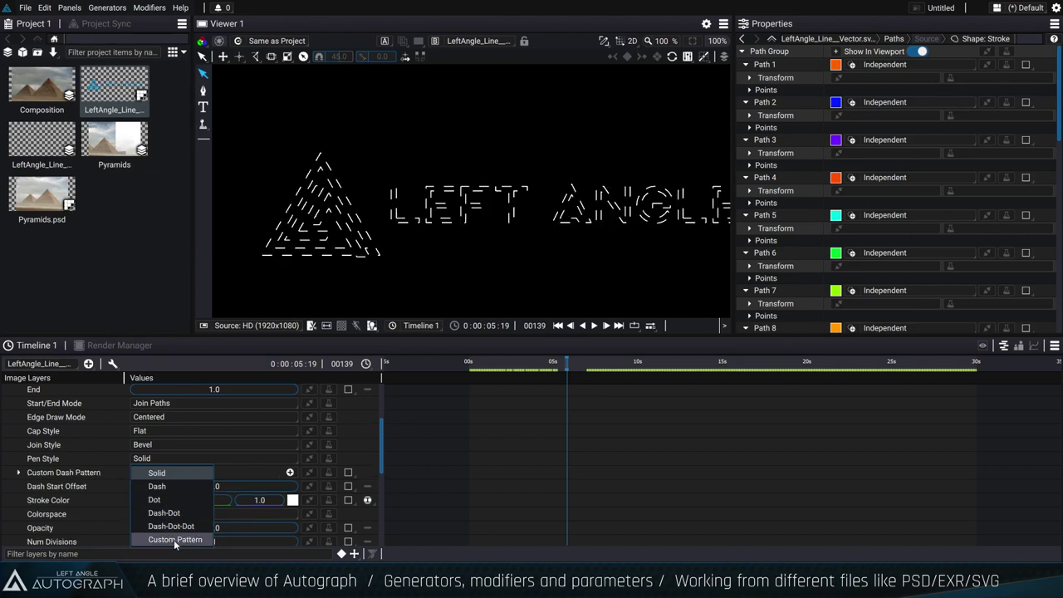
pyautogui.click(173, 540)
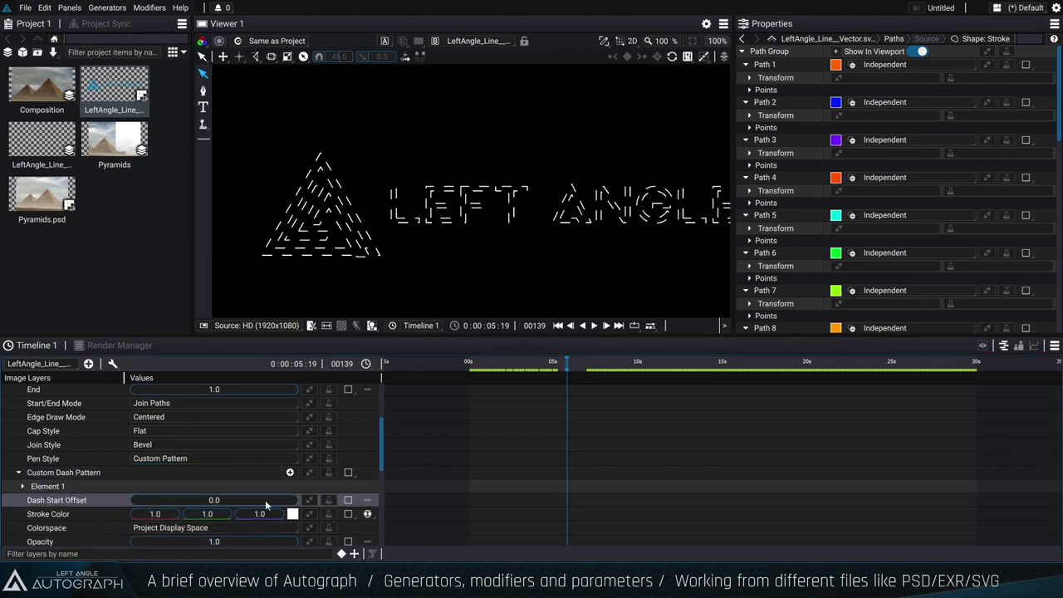
pyautogui.click(23, 486)
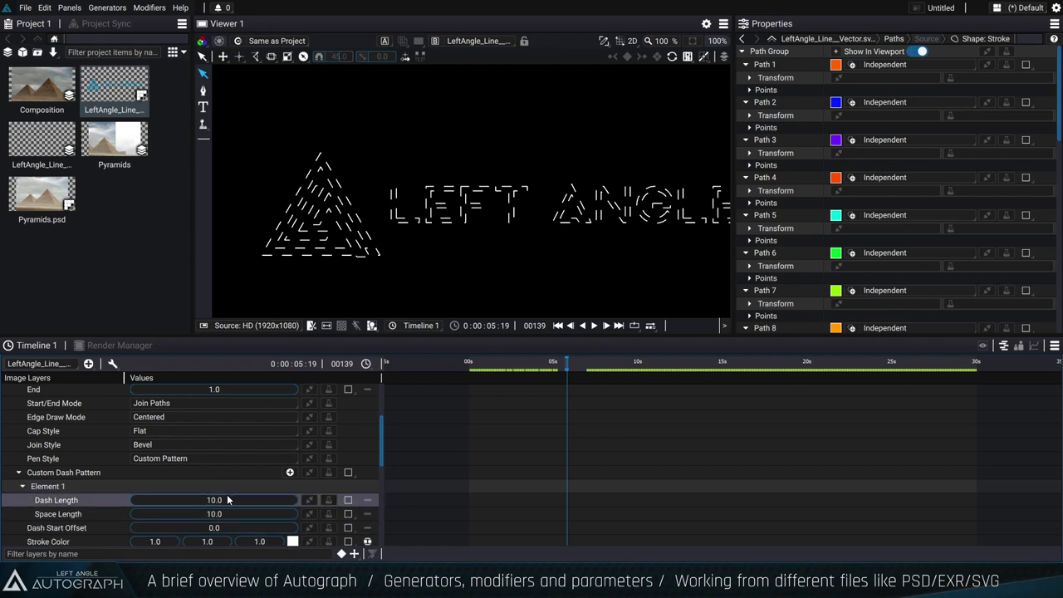
pyautogui.click(22, 485)
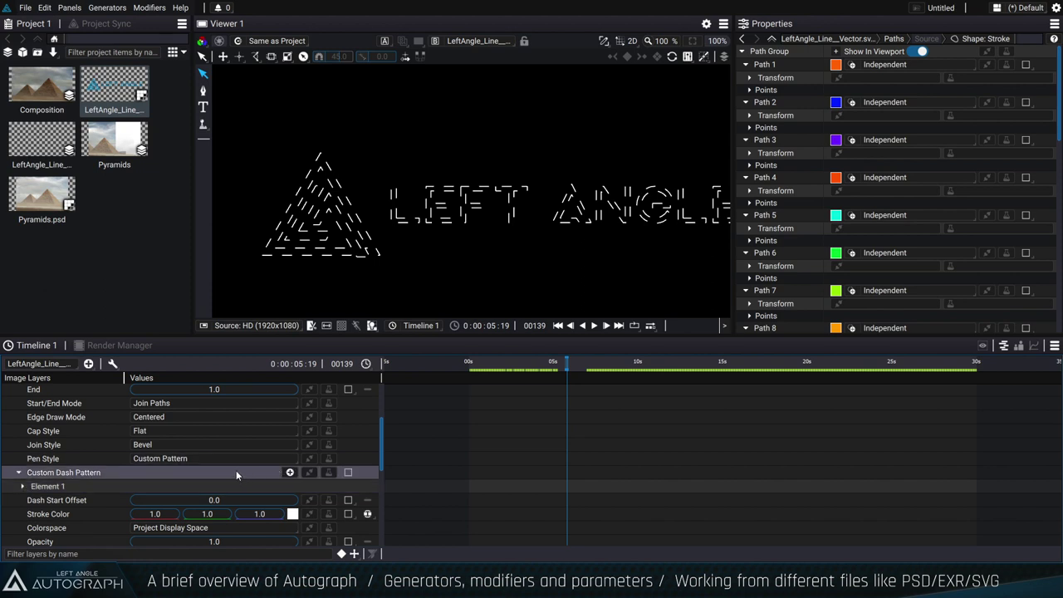
# Expand the Path Group and select Path 1, Path 2 and Path 3 one after another.
pyautogui.scroll(3, 195, 461)
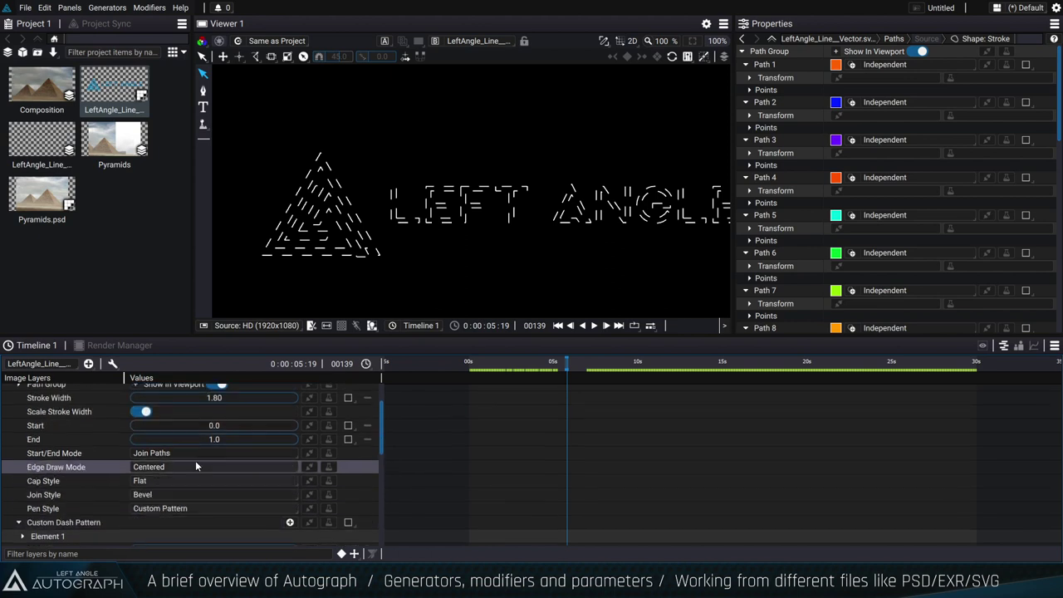
pyautogui.scroll(1, 138, 447)
pyautogui.click(20, 432)
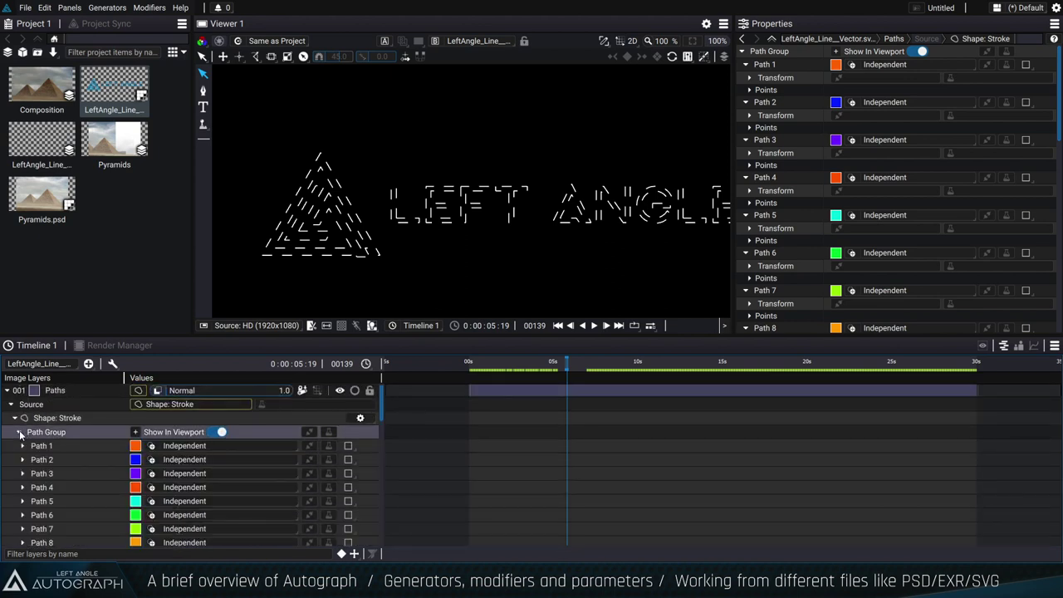
pyautogui.click(40, 446)
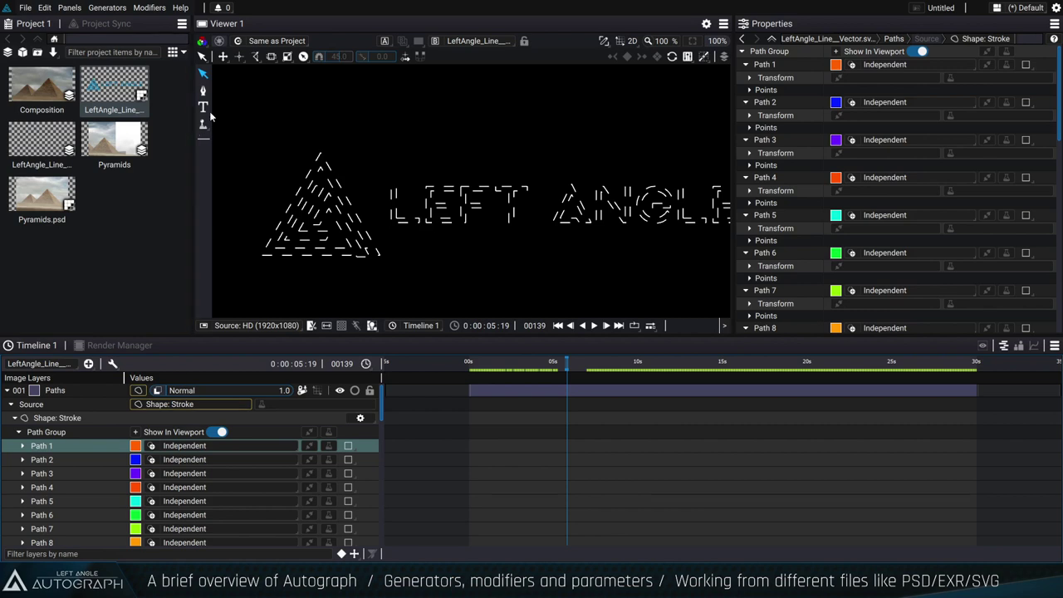
pyautogui.click(64, 458)
pyautogui.click(58, 474)
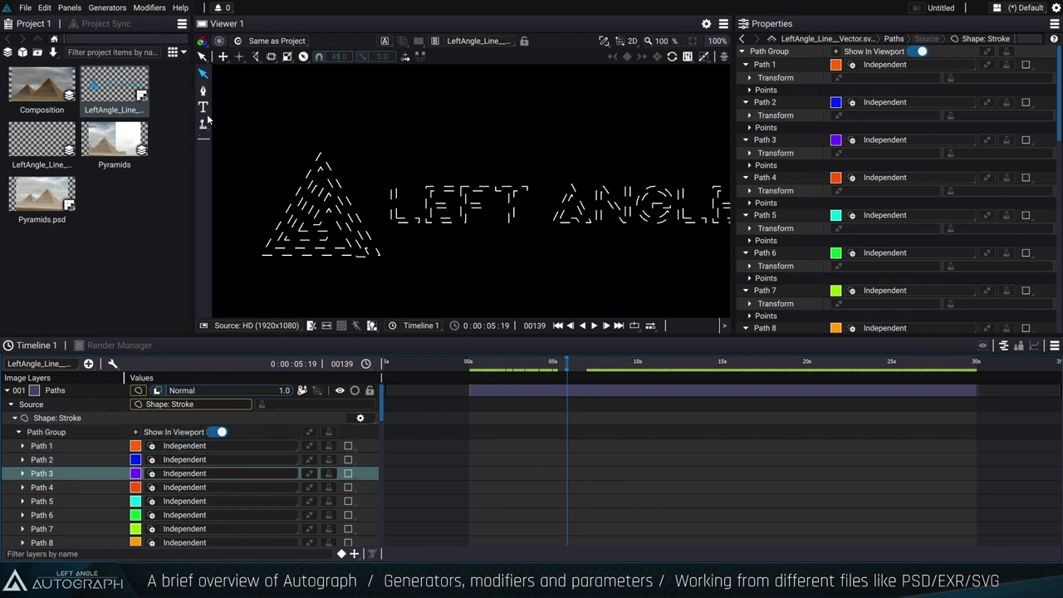
# With the Pen tool, try pulling an upper corner point of the letter L's path diagonally away from the letter.
pyautogui.click(202, 90)
pyautogui.click(376, 206)
pyautogui.scroll(3, 335, 167)
pyautogui.scroll(3, 351, 173)
pyautogui.moveTo(402, 190)
pyautogui.mouseDown()
pyautogui.moveTo(317, 106)
pyautogui.moveTo(341, 120)
pyautogui.mouseUp()
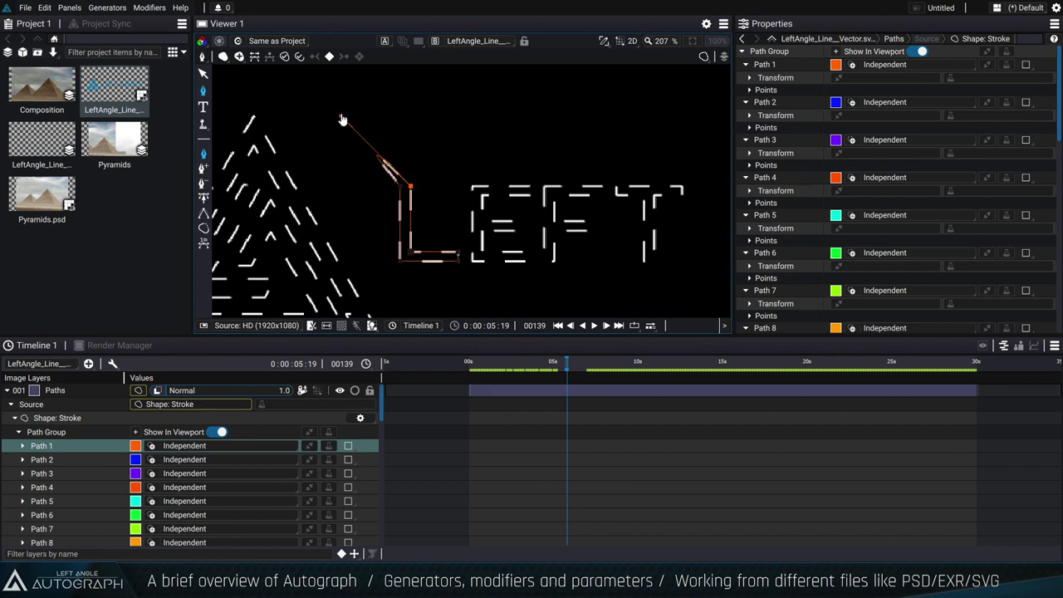
# Expand Path 1 to examine its point coordinates and open the path's keyframe controls.
pyautogui.click(22, 445)
pyautogui.click(27, 473)
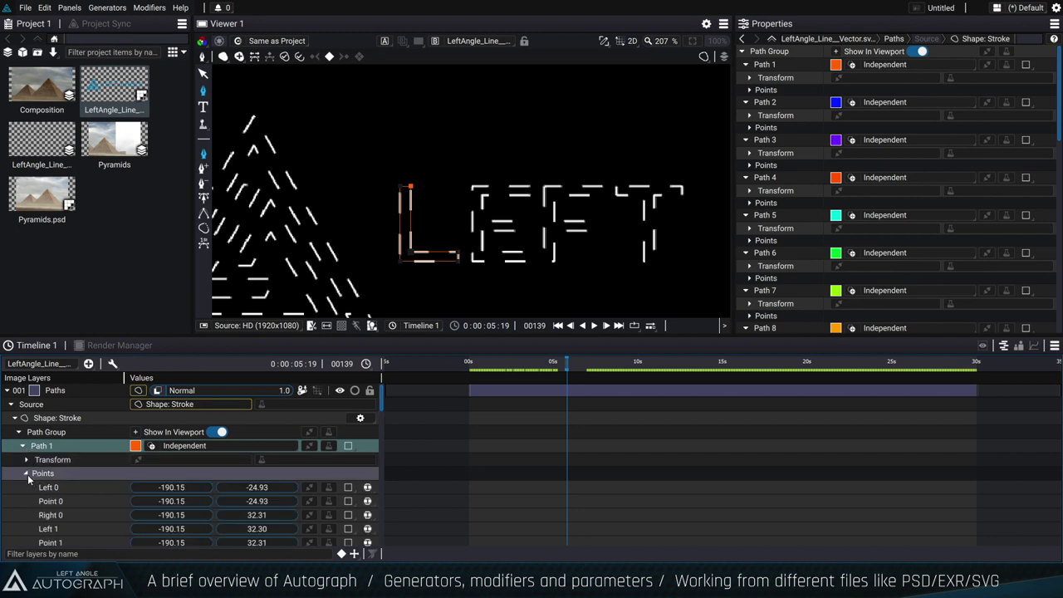
pyautogui.scroll(-2, 123, 494)
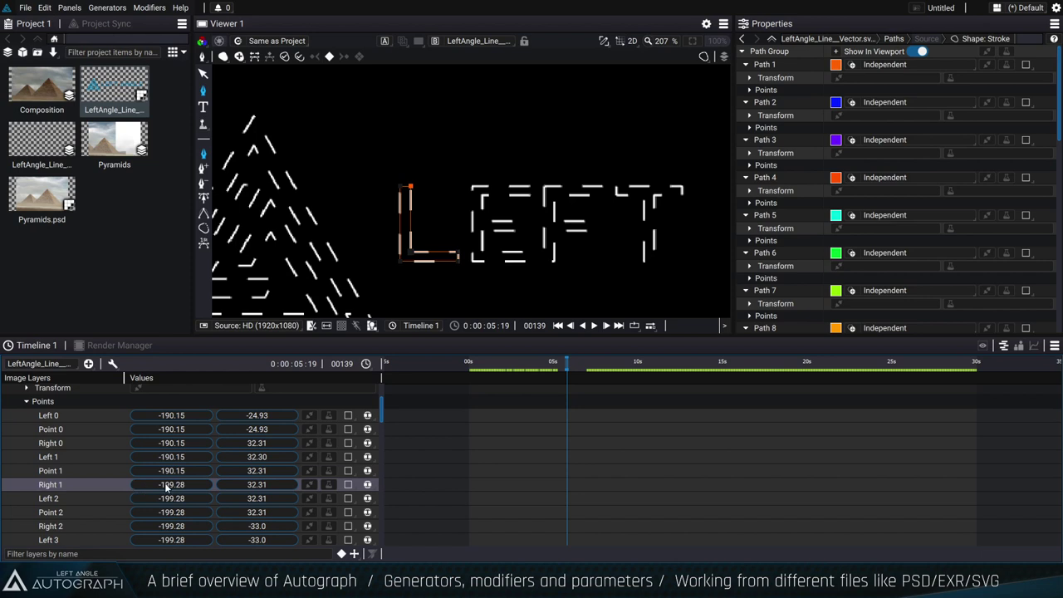
pyautogui.scroll(2, 164, 483)
pyautogui.rightClick(346, 447)
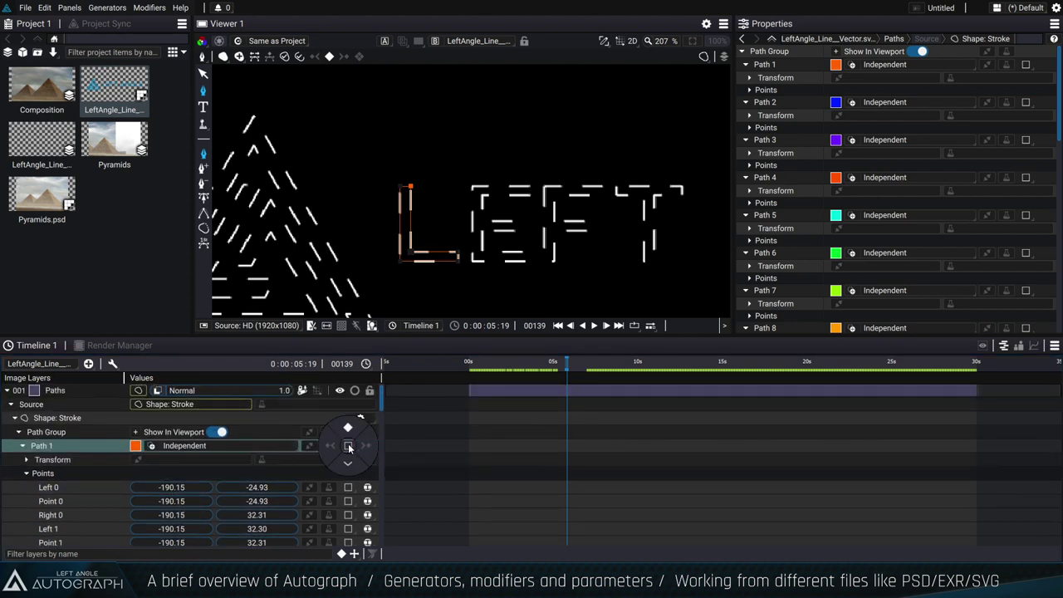
pyautogui.click(347, 427)
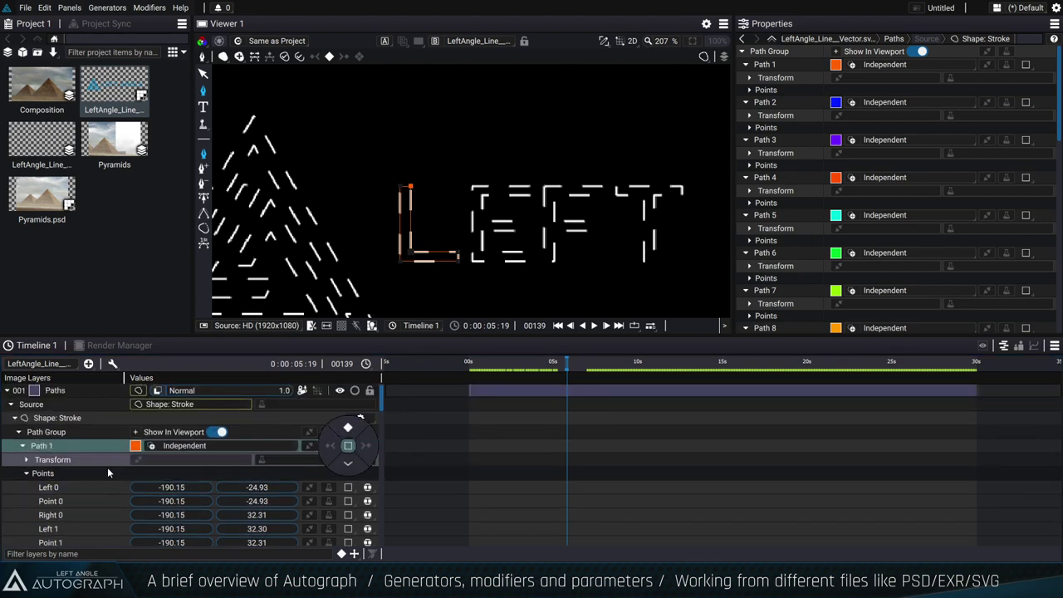
# Examine the individual left, point and right coordinates in Path 1's Points list and collapse Path 1.
pyautogui.click(111, 470)
pyautogui.scroll(-2, 330, 469)
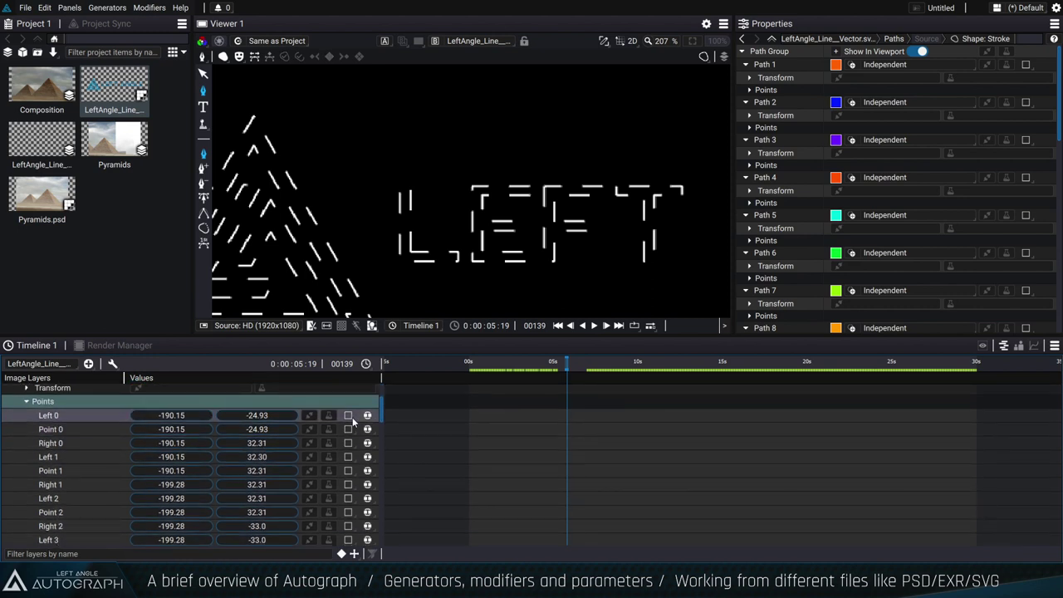
pyautogui.click(69, 426)
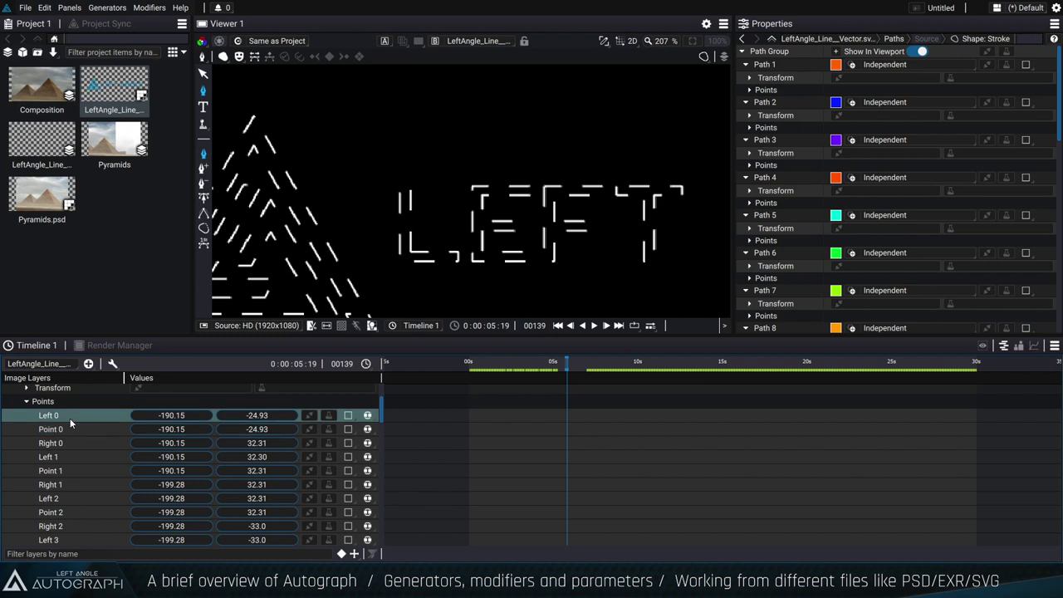
pyautogui.click(75, 441)
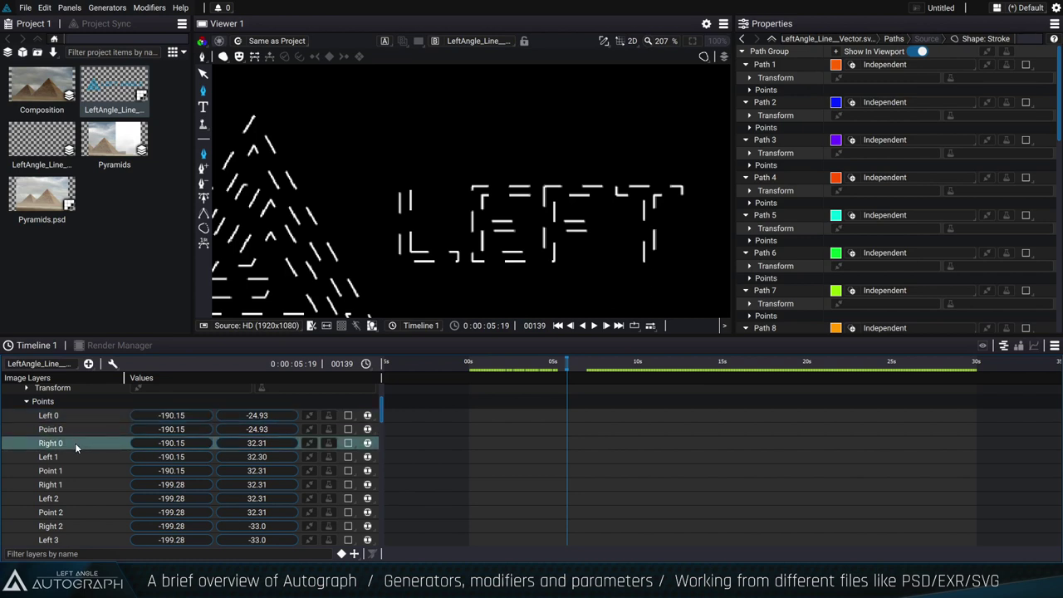
pyautogui.moveTo(385, 410)
pyautogui.mouseDown()
pyautogui.moveTo(387, 447)
pyautogui.moveTo(395, 403)
pyautogui.mouseUp()
pyautogui.click(75, 473)
pyautogui.click(27, 472)
pyautogui.click(23, 446)
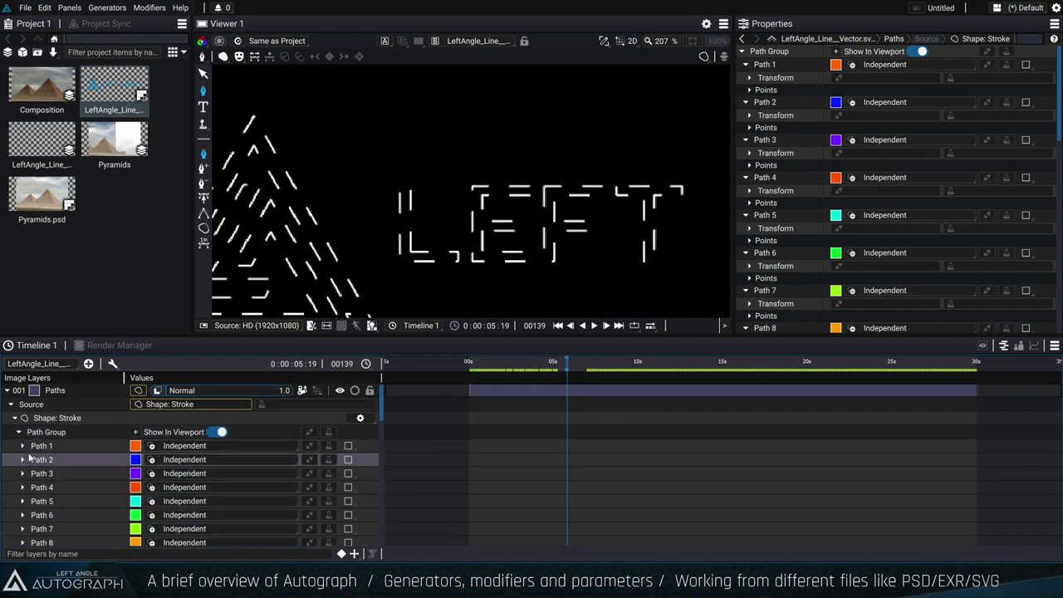
# Review the stroke's width, start, end, start/end mode and style settings below the path list, with the whole logo in view.
pyautogui.scroll(-3, 208, 473)
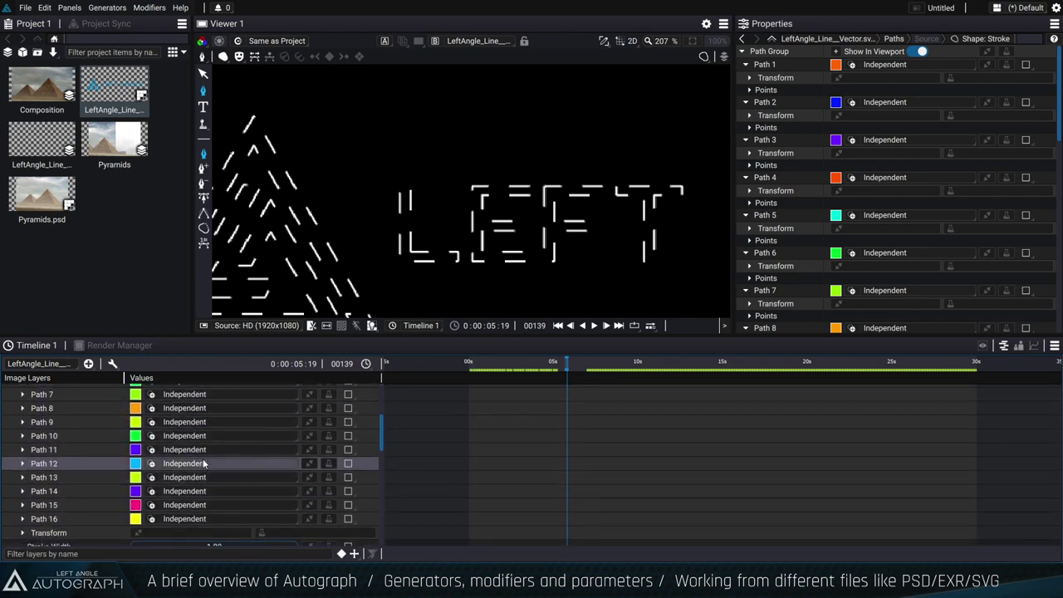
pyautogui.scroll(-3, 225, 498)
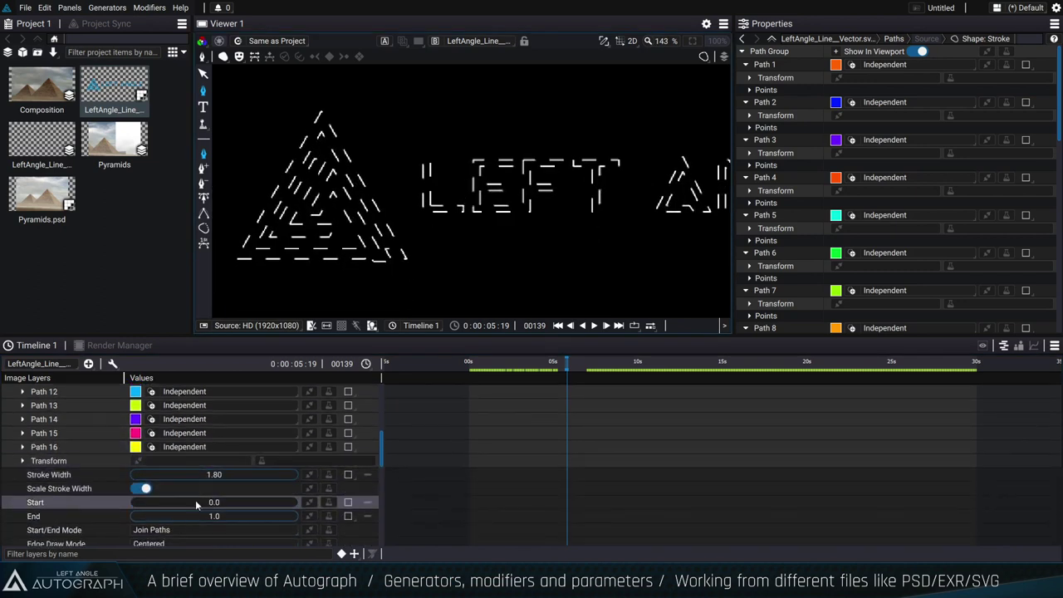
pyautogui.moveTo(200, 514)
pyautogui.mouseDown()
pyautogui.moveTo(145, 514)
pyautogui.moveTo(201, 514)
pyautogui.mouseUp()
pyautogui.scroll(-3, 508, 245)
pyautogui.scroll(1, 473, 238)
pyautogui.moveTo(201, 502)
pyautogui.mouseDown()
pyautogui.moveTo(305, 502)
pyautogui.moveTo(207, 502)
pyautogui.mouseUp()
pyautogui.scroll(-3, 188, 473)
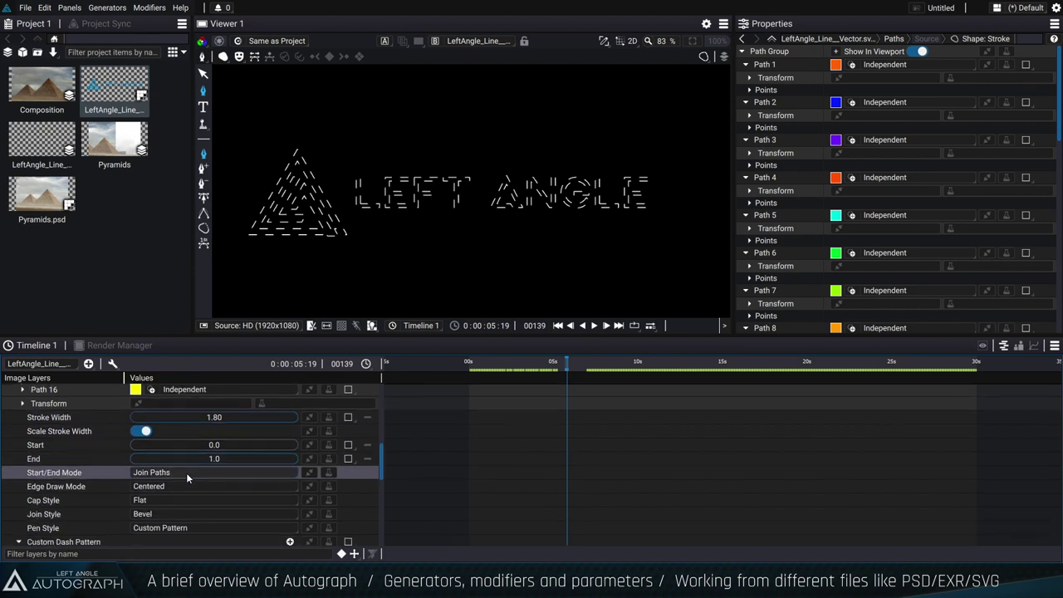
pyautogui.scroll(3, 221, 444)
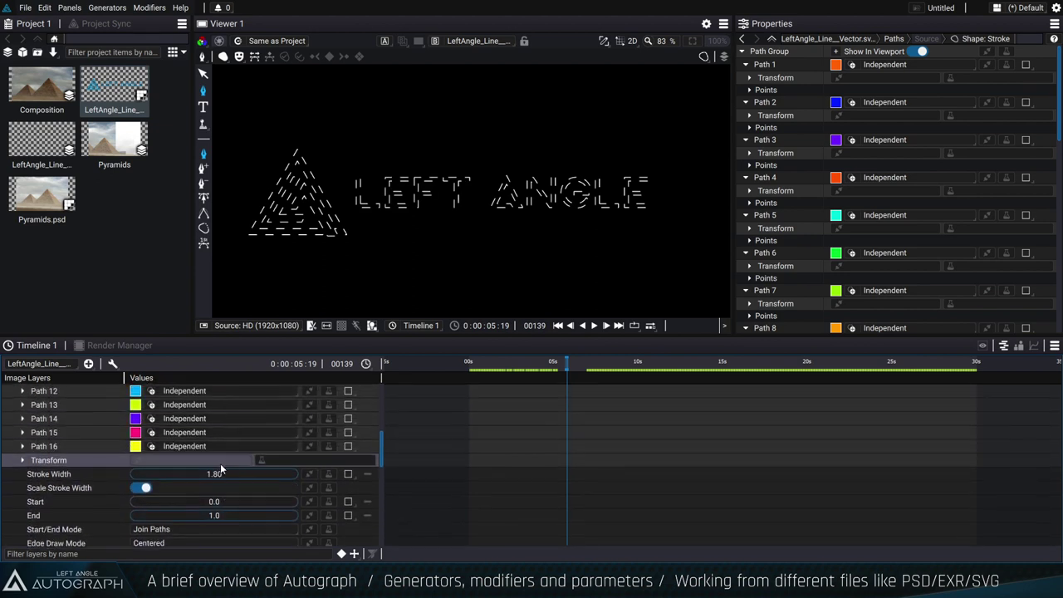
pyautogui.moveTo(214, 474)
pyautogui.mouseDown()
pyautogui.moveTo(250, 474)
pyautogui.moveTo(234, 475)
pyautogui.mouseUp()
# Set the stroke's Dash Start Offset to 143.0.
pyautogui.scroll(-8, 236, 455)
pyautogui.scroll(-1, 239, 465)
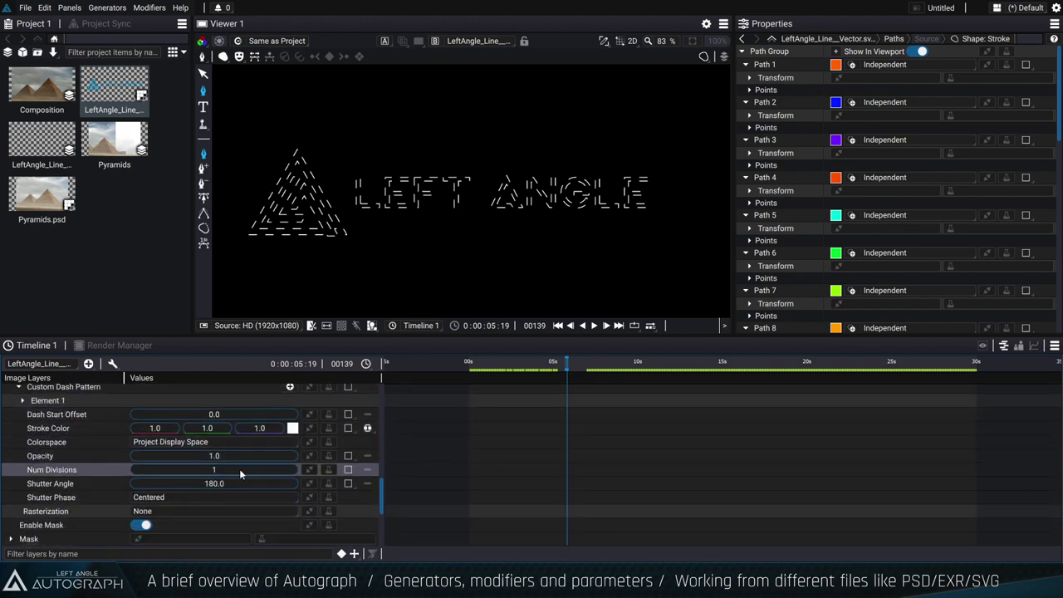
pyautogui.moveTo(226, 414); pyautogui.dragTo(204, 417)
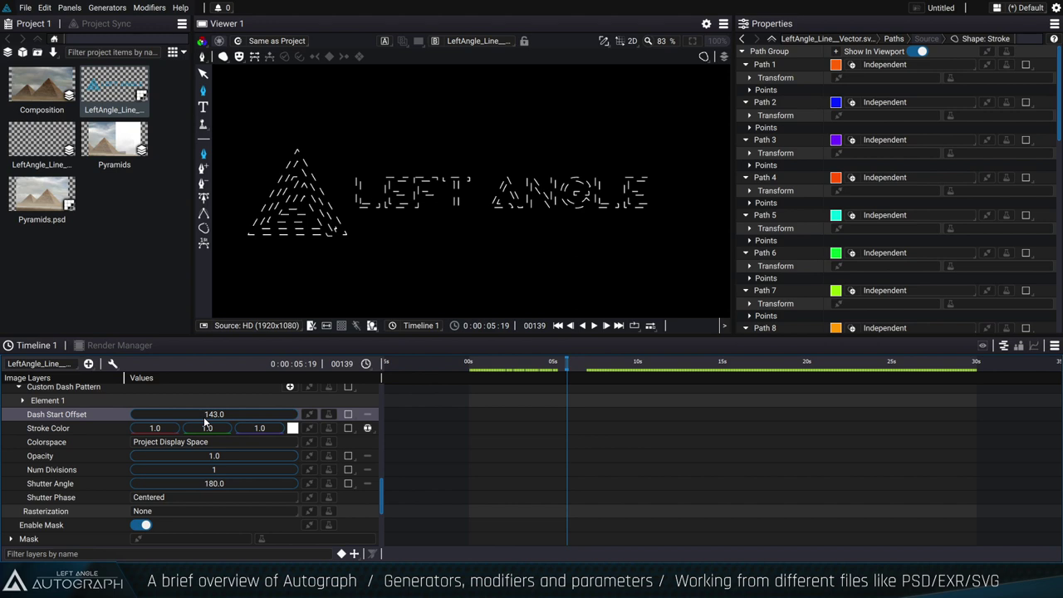
# Select the whole Path Group and examine the link and generator options available for it.
pyautogui.scroll(10, 96, 454)
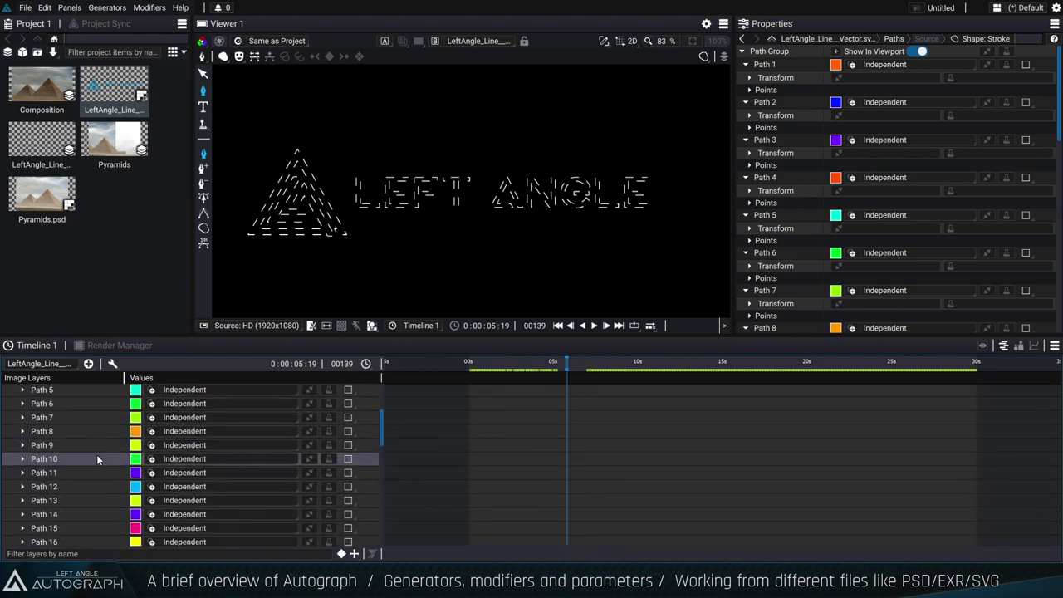
pyautogui.click(50, 431)
pyautogui.click(22, 446)
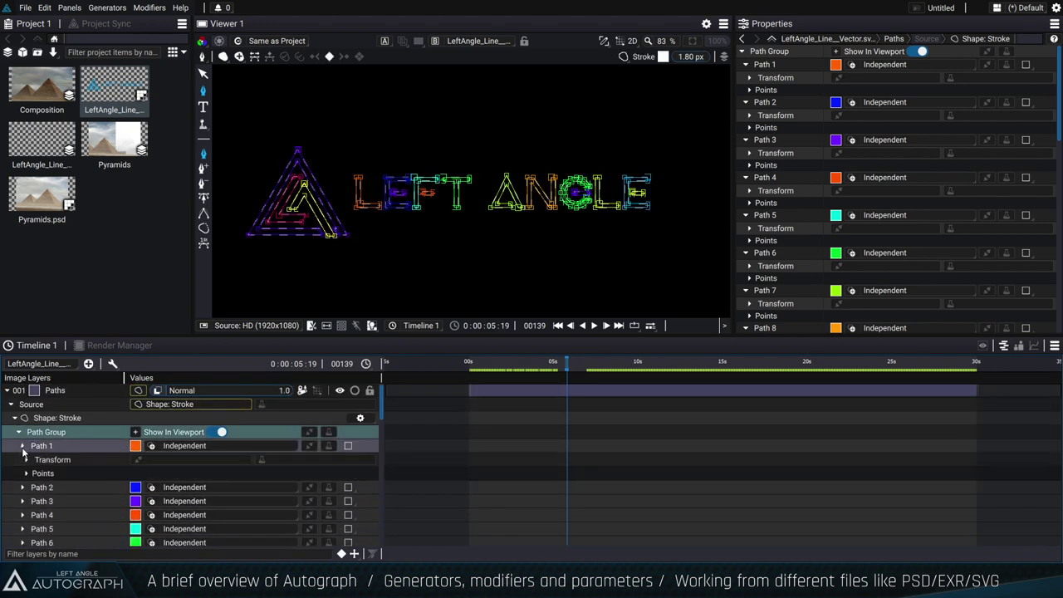
pyautogui.click(23, 446)
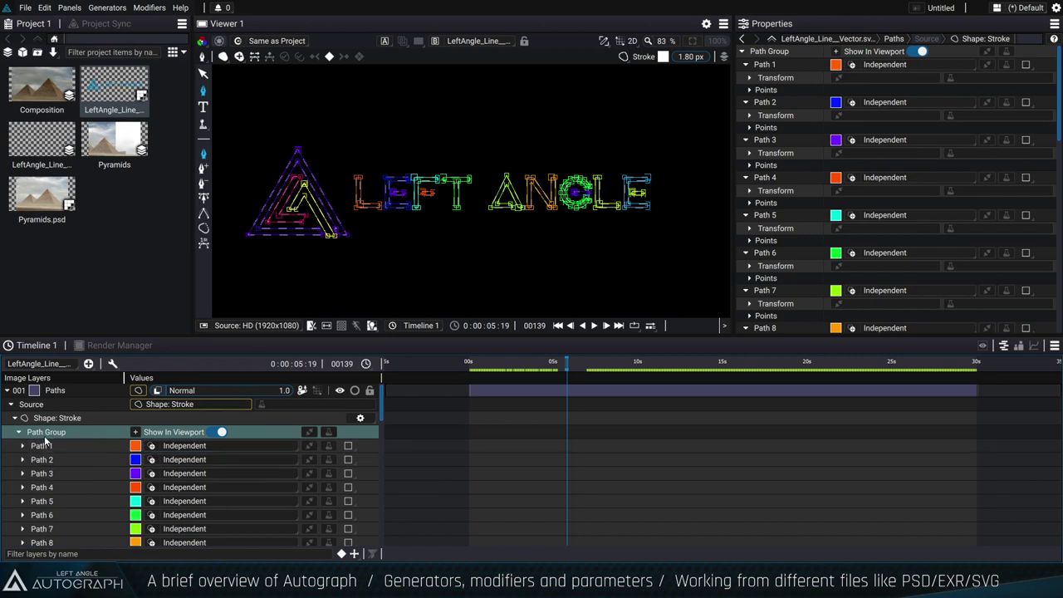
pyautogui.click(204, 75)
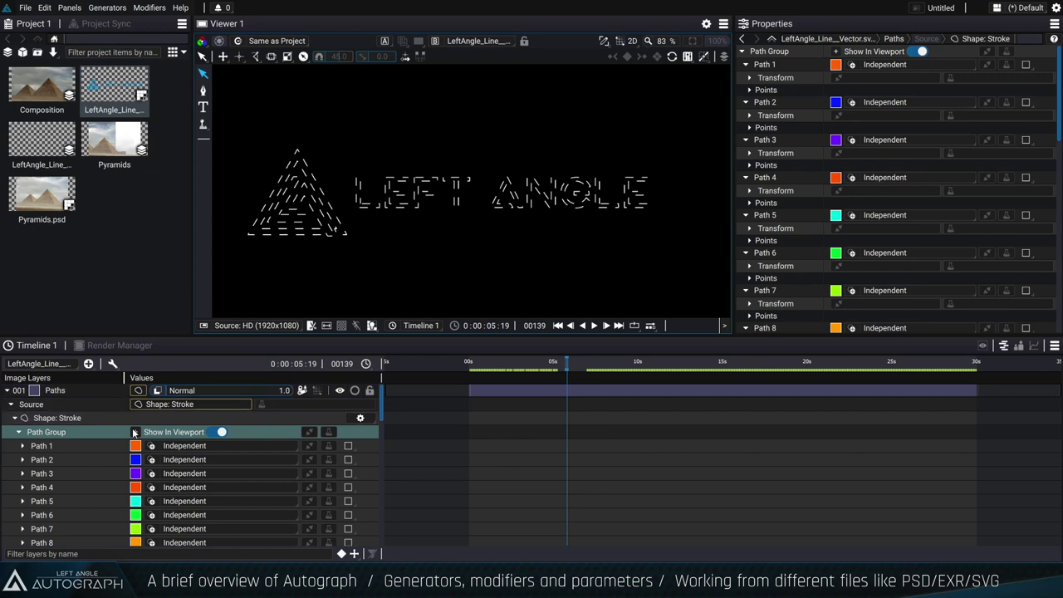
pyautogui.click(306, 430)
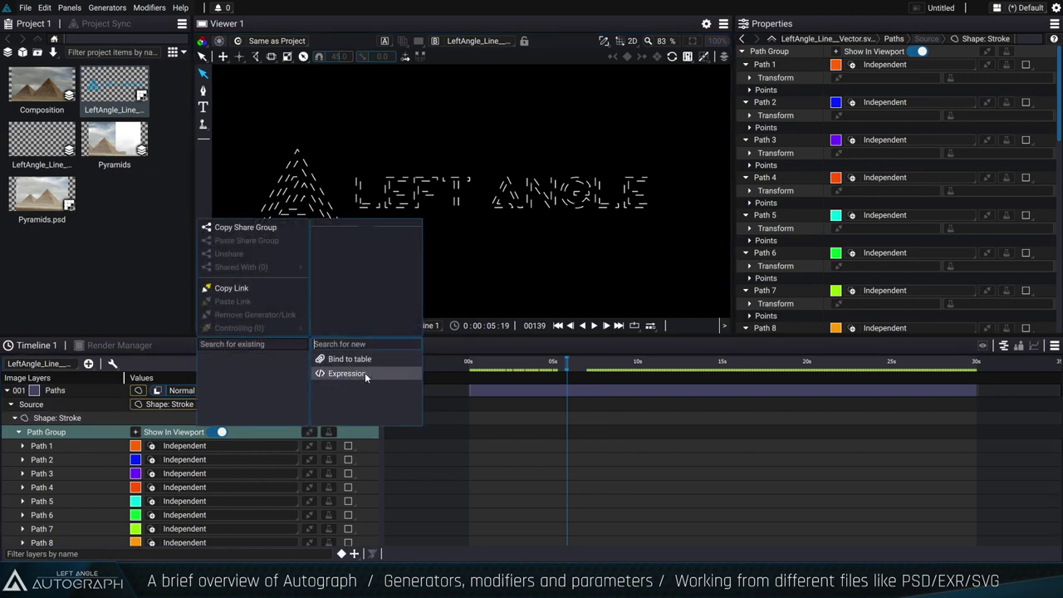
pyautogui.click(314, 433)
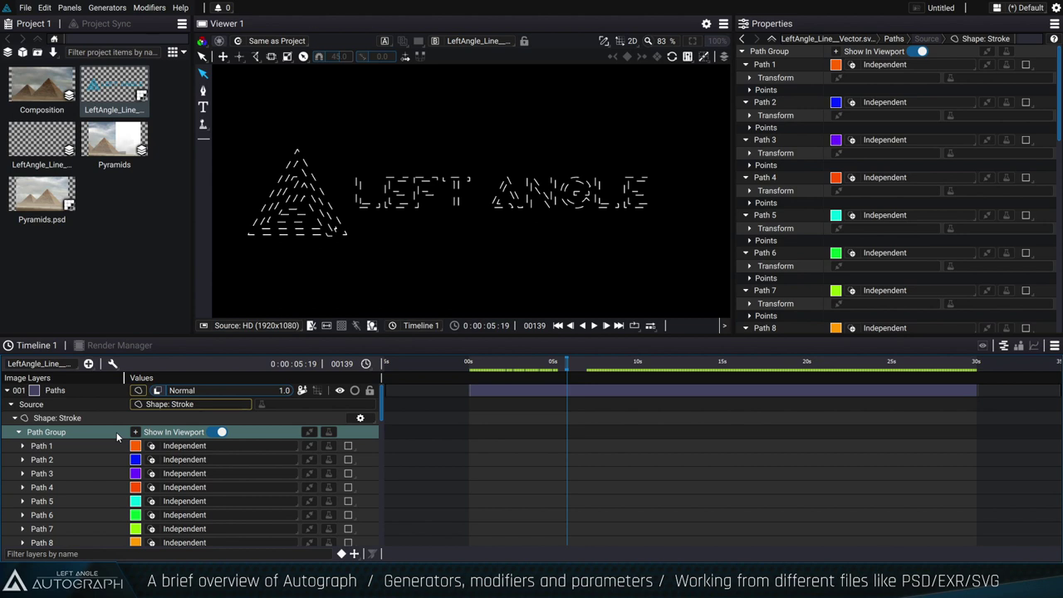
# Switch to the file explorer and import the Living_Room EXR sequence from the Demo folder's Living_Room folder into the project.
pyautogui.hotkey('alt', 'Tab')
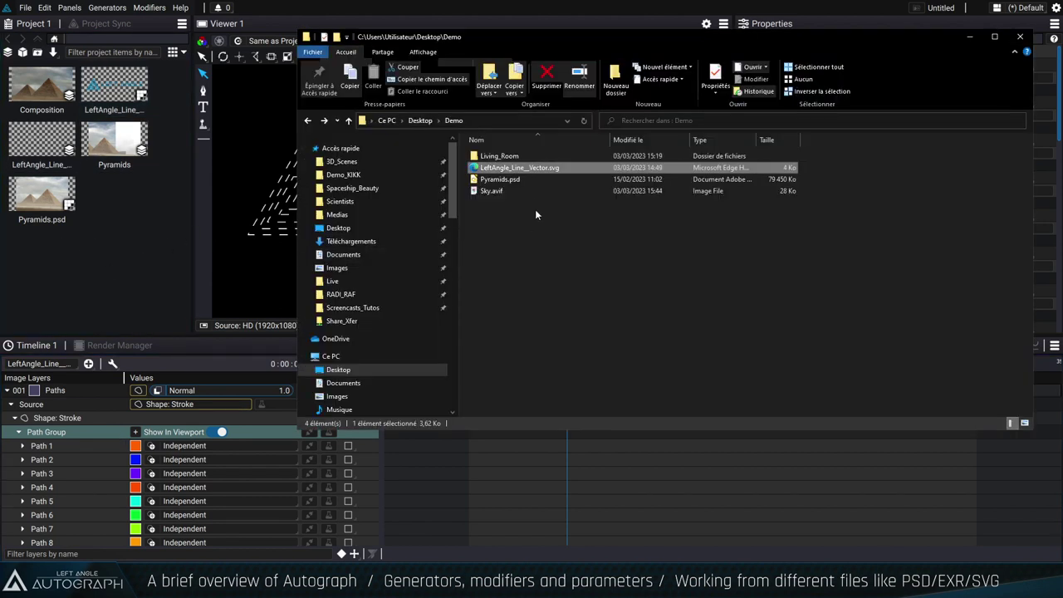
pyautogui.click(495, 158)
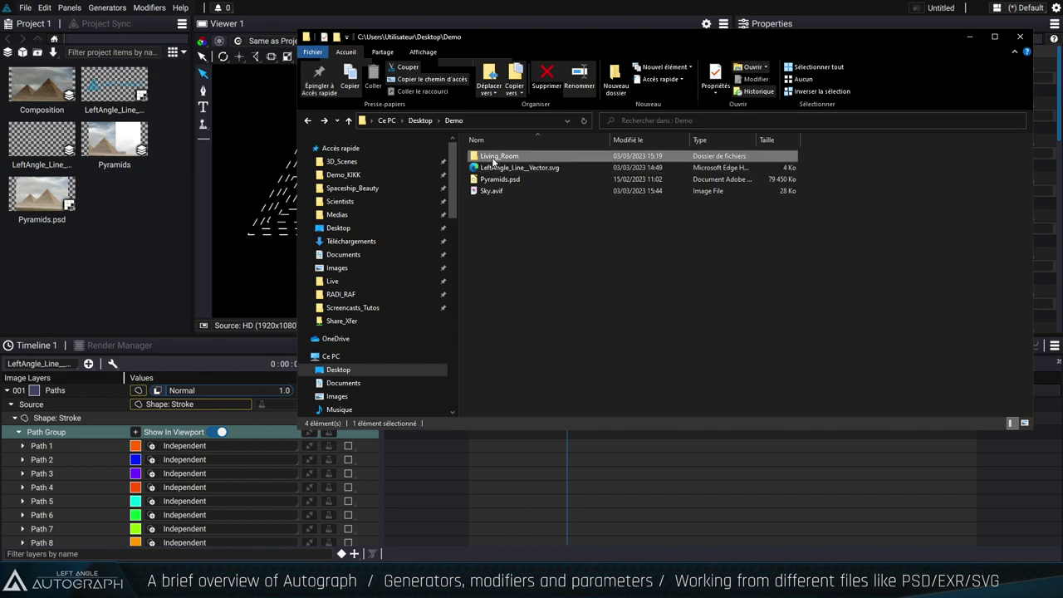
pyautogui.doubleClick(495, 158)
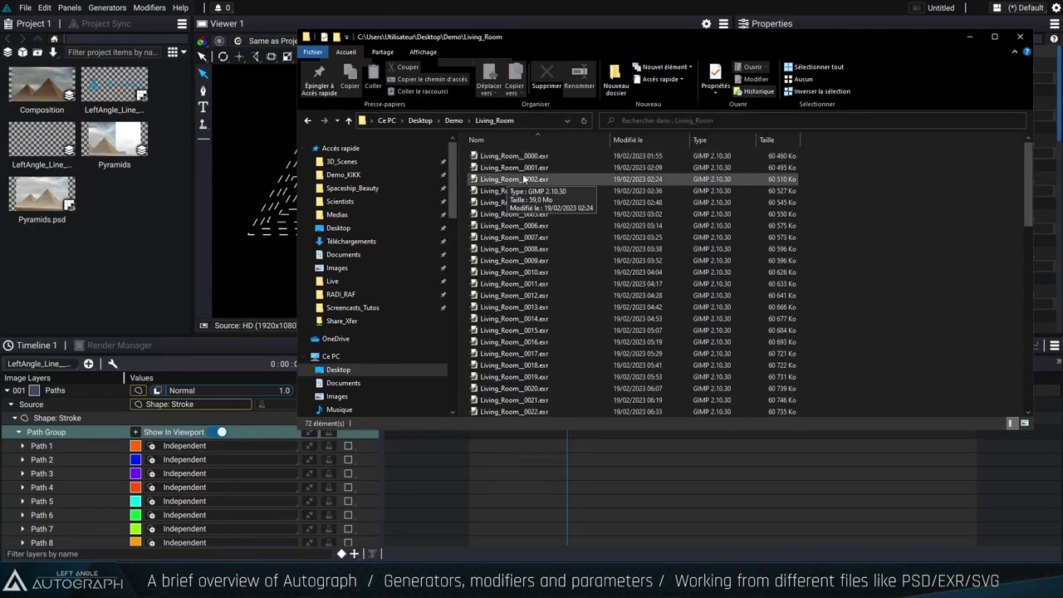
pyautogui.moveTo(521, 163); pyautogui.dragTo(145, 246)
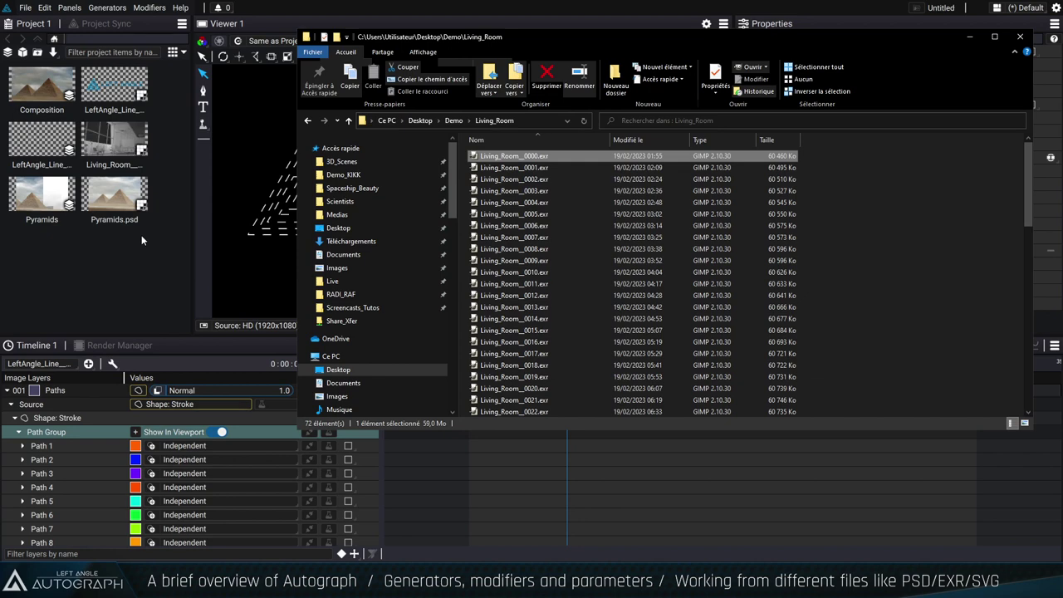
# Display the imported Living_Room__####.exr sequence and give the viewer more height.
pyautogui.click(101, 140)
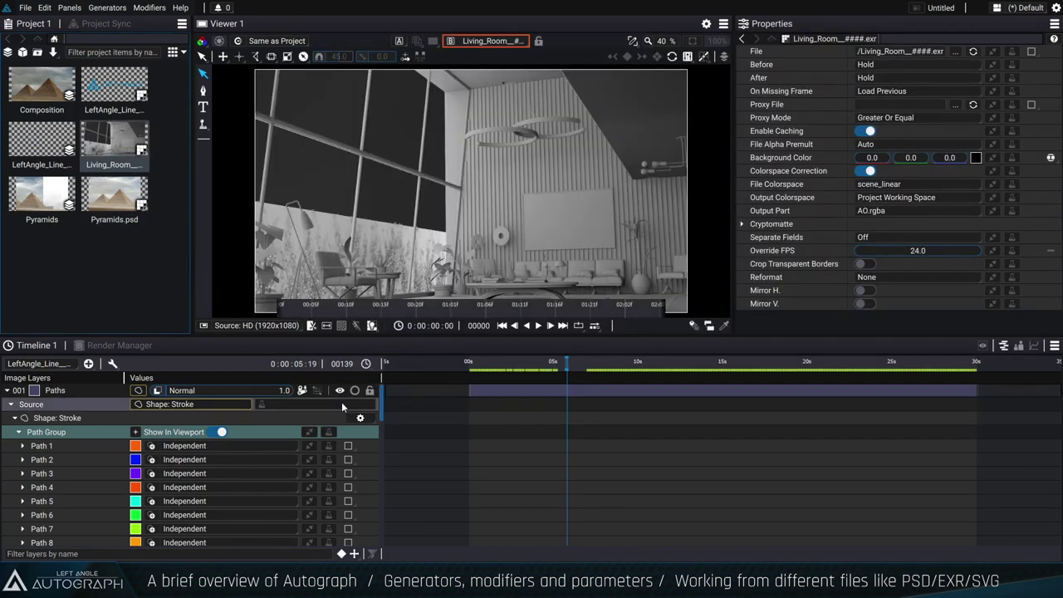
pyautogui.click(549, 361)
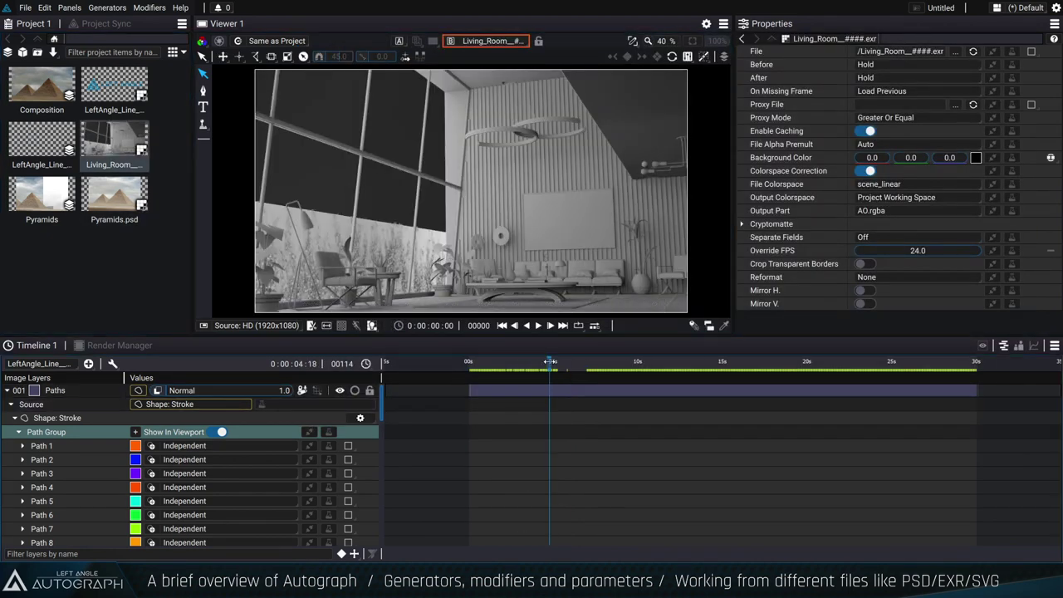
pyautogui.moveTo(521, 337); pyautogui.dragTo(521, 376)
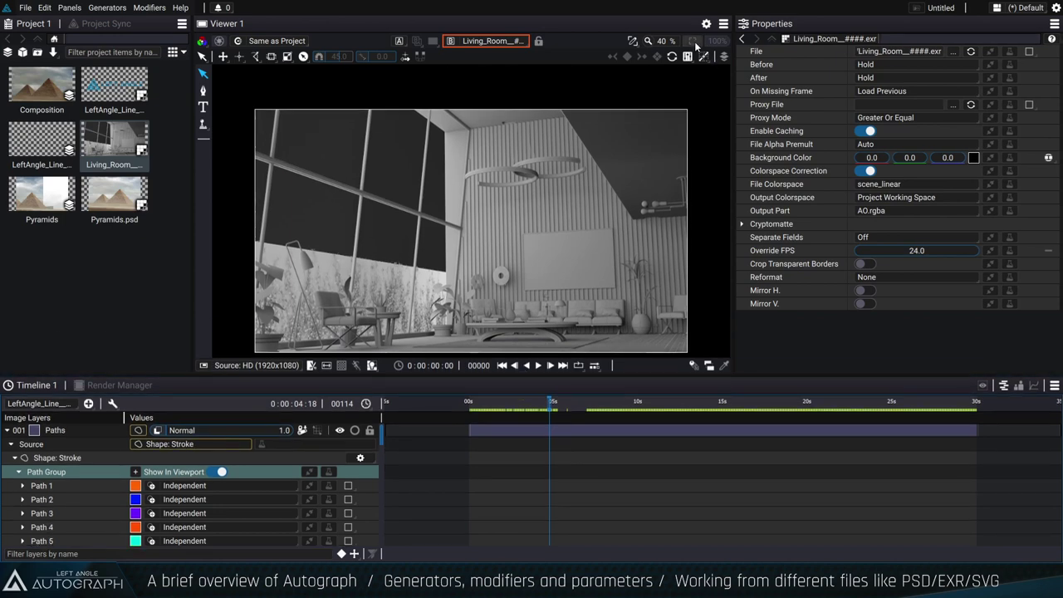
# Examine the output parts available for the Living_Room sequence, previewing passes such as Alpha.v.
pyautogui.click(878, 211)
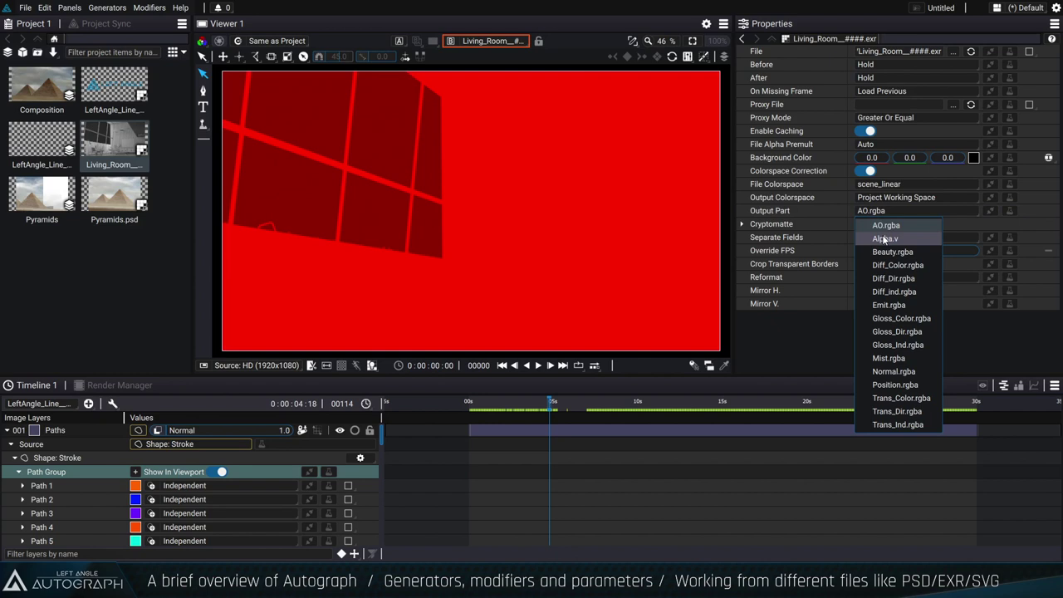
pyautogui.click(121, 145)
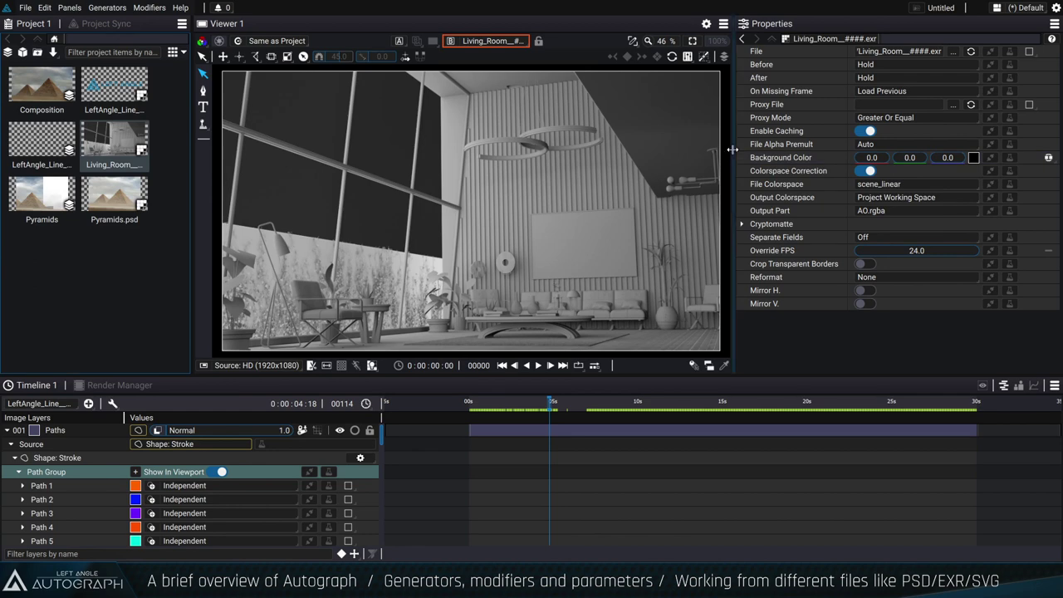
pyautogui.click(893, 211)
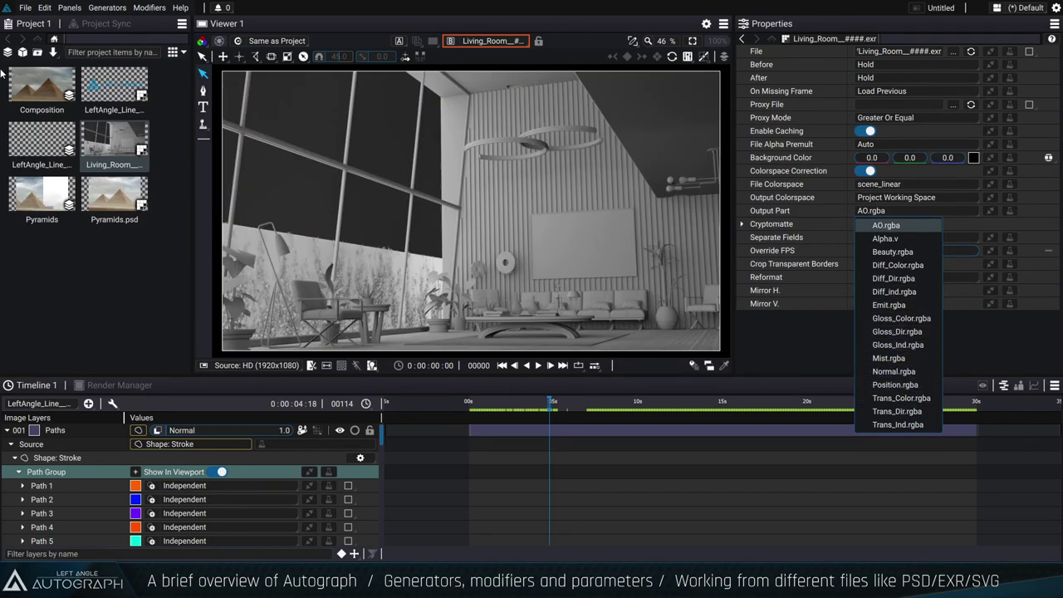
pyautogui.press('Escape')
# Create a composition from the Living_Room sequence's EXR passes and move the playhead to 0:00:01:01.
pyautogui.click(7, 430)
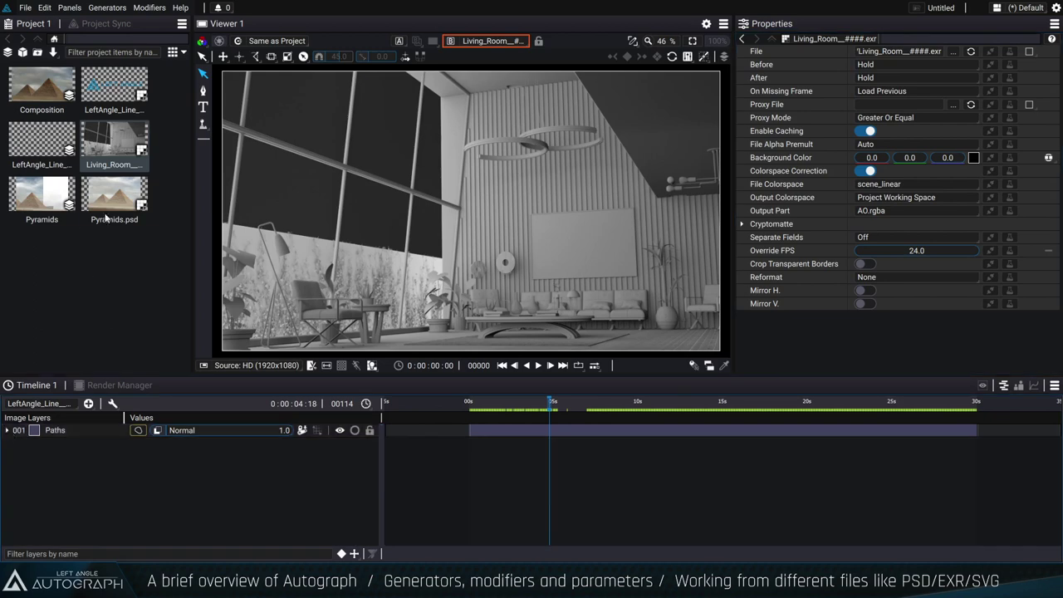
pyautogui.rightClick(120, 136)
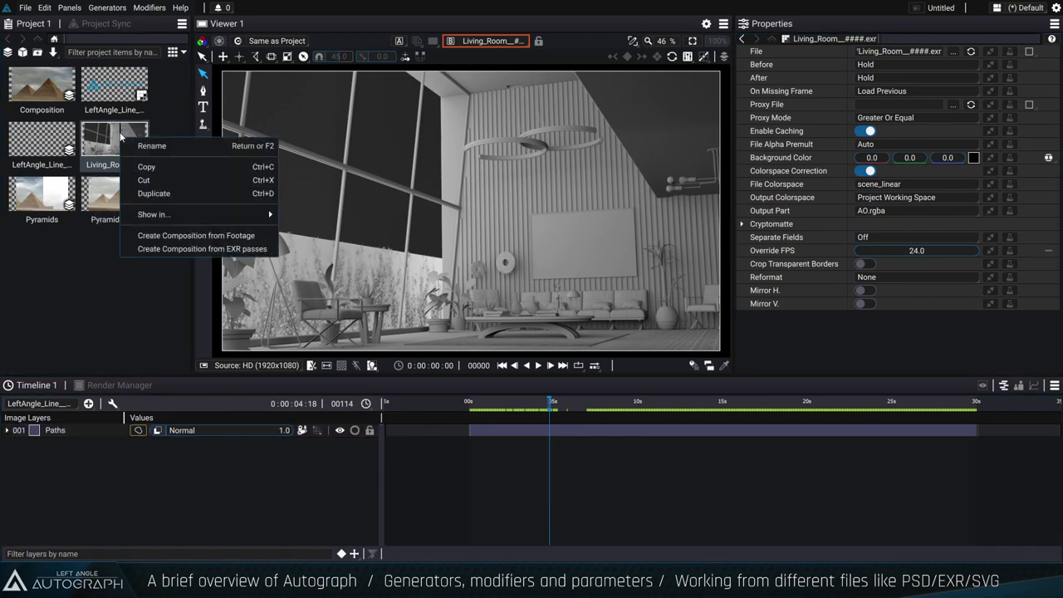
pyautogui.click(173, 249)
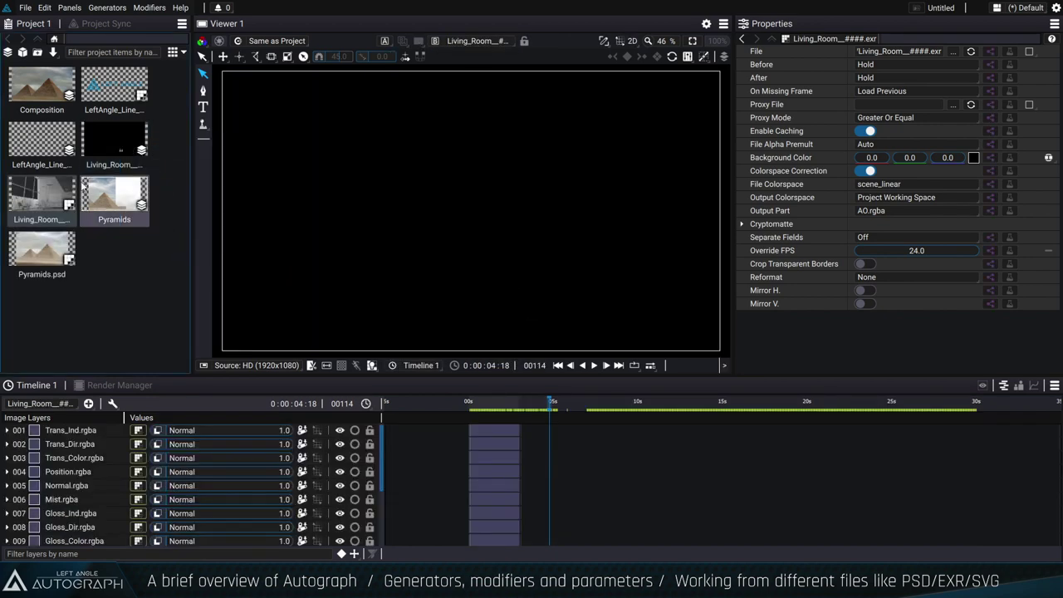
pyautogui.click(487, 405)
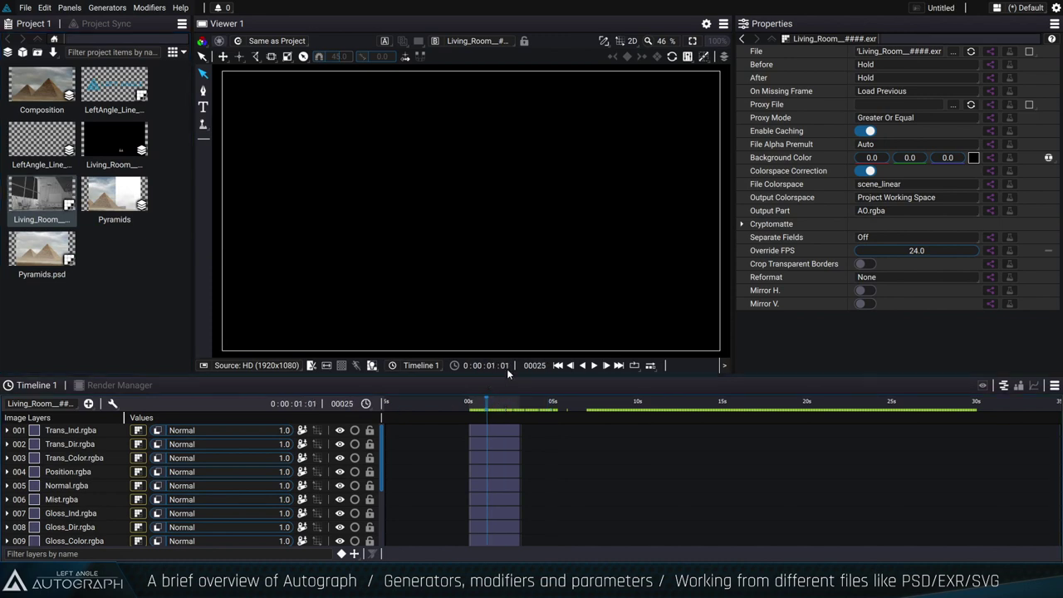
# Inspect the properties of the Trans_Ind.rgba layer and of the Living_Room__####.exr source footage.
pyautogui.moveTo(732, 198); pyautogui.dragTo(811, 197)
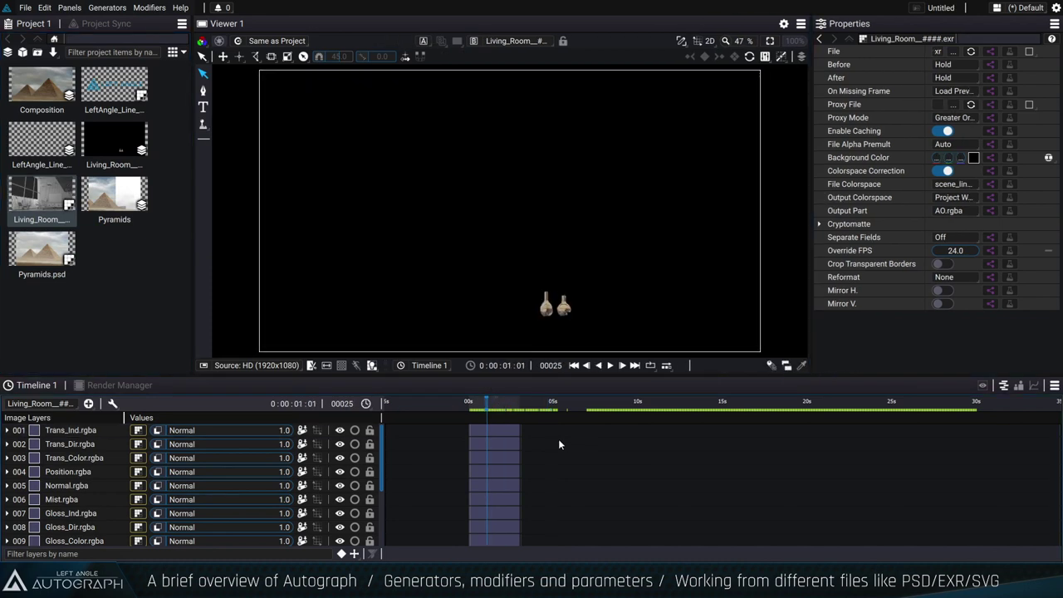
pyautogui.click(156, 444)
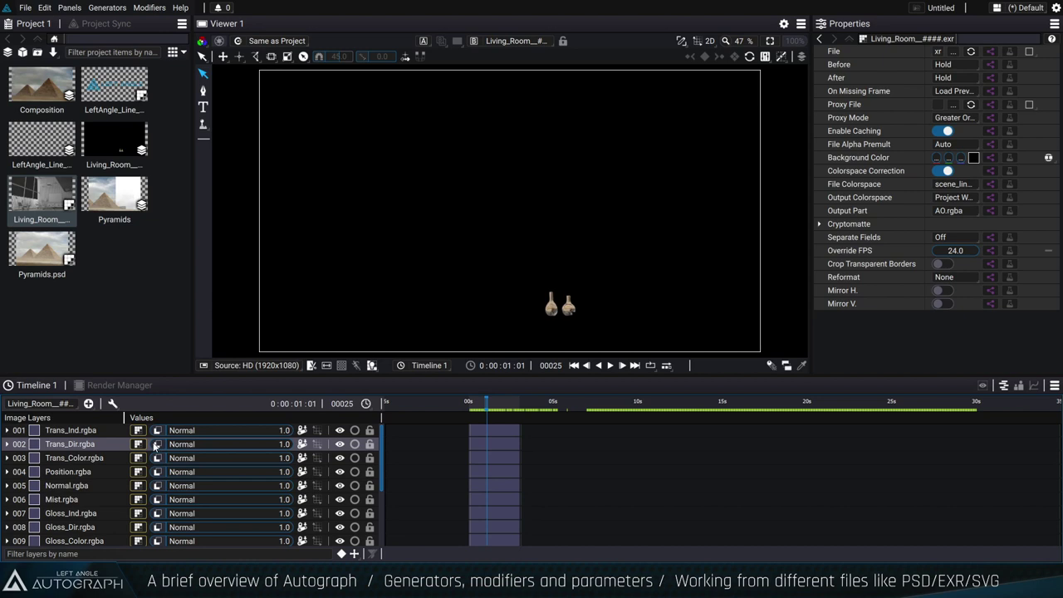
pyautogui.click(153, 431)
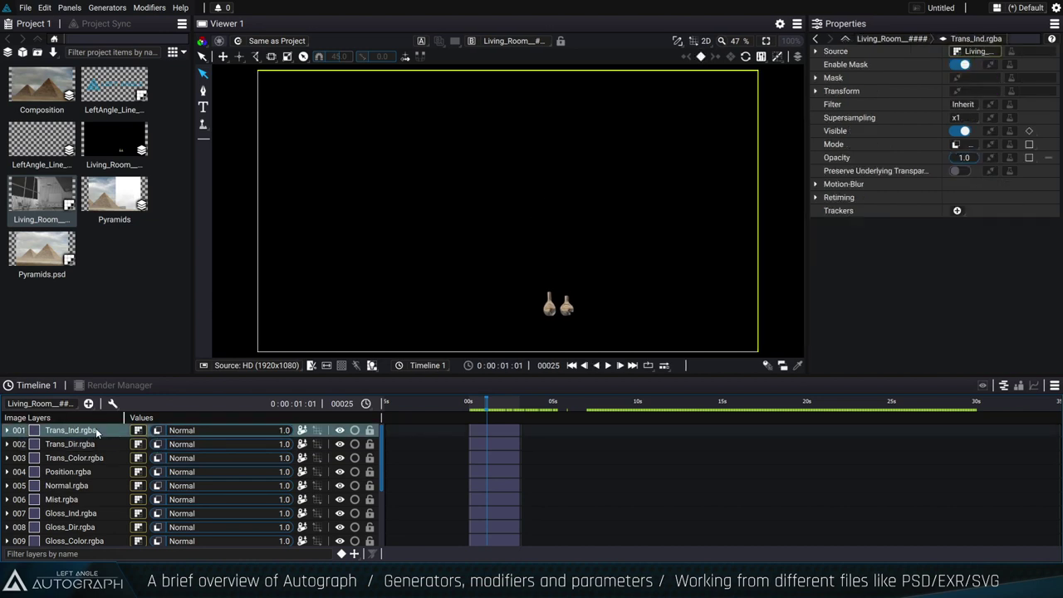
pyautogui.moveTo(806, 111); pyautogui.dragTo(730, 111)
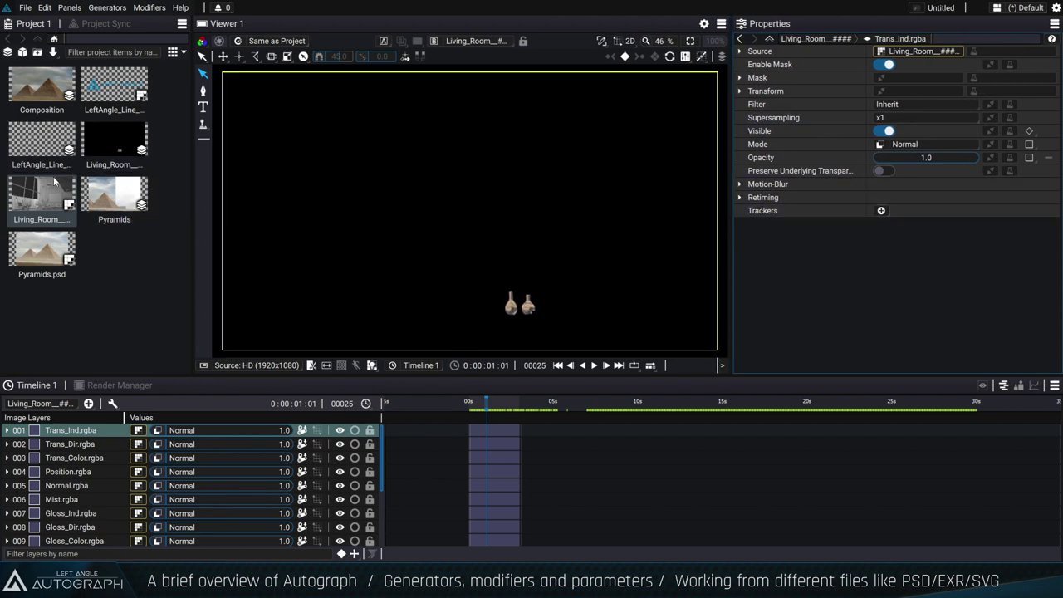
pyautogui.click(37, 203)
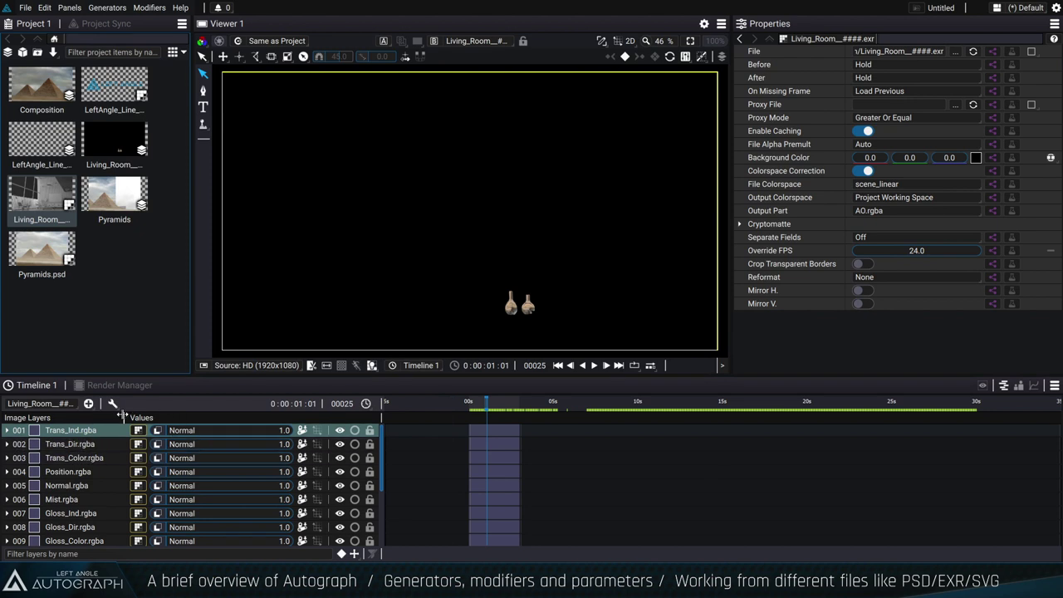
# Enlarge the timeline and its layer columns, and look through the Living_Room composition's list of EXR pass layers.
pyautogui.moveTo(384, 403); pyautogui.dragTo(451, 402)
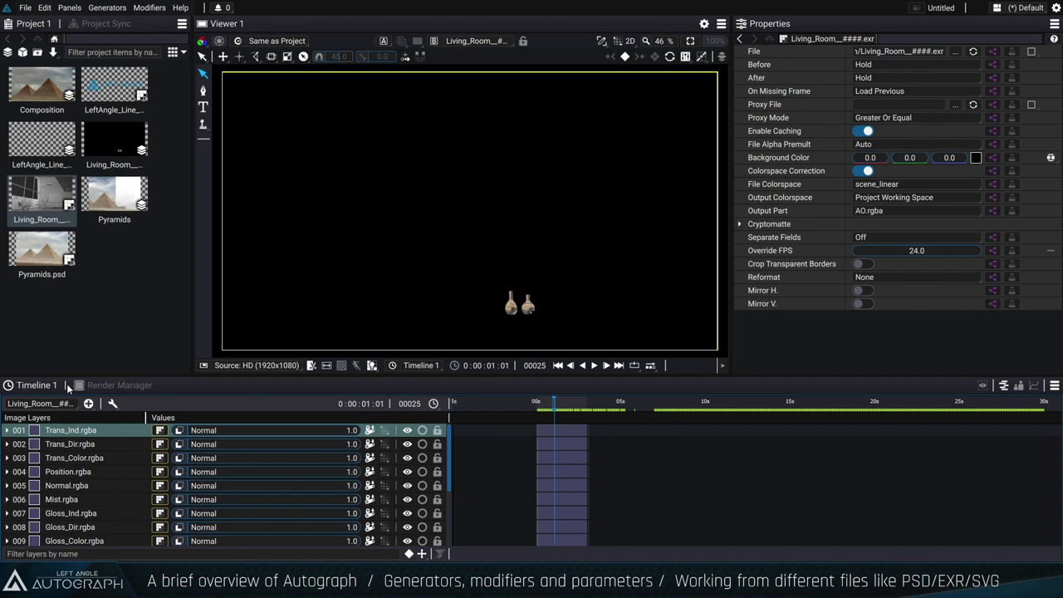
pyautogui.moveTo(103, 374); pyautogui.dragTo(103, 327)
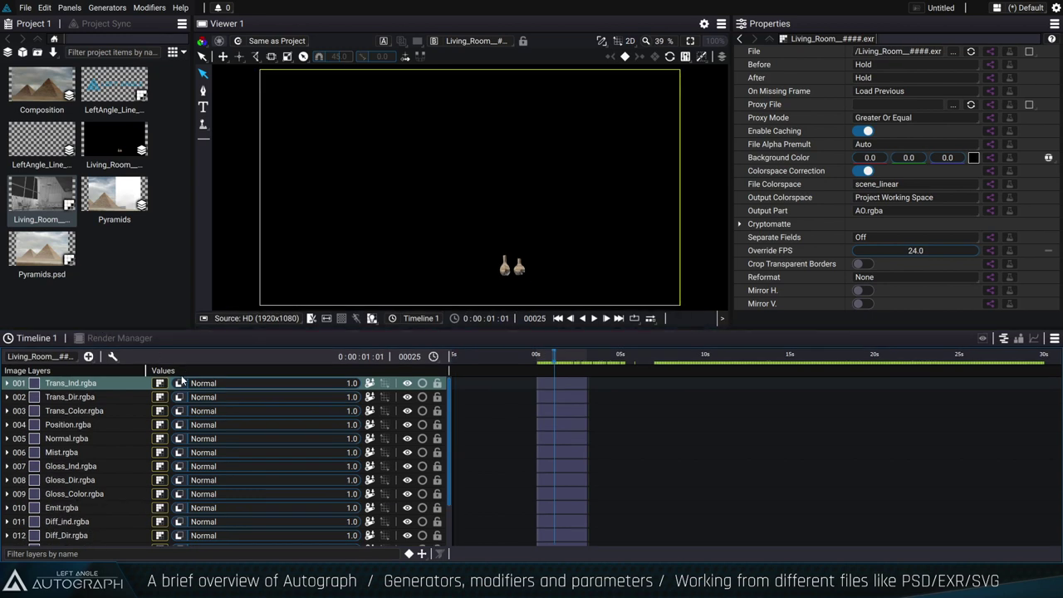
pyautogui.click(105, 384)
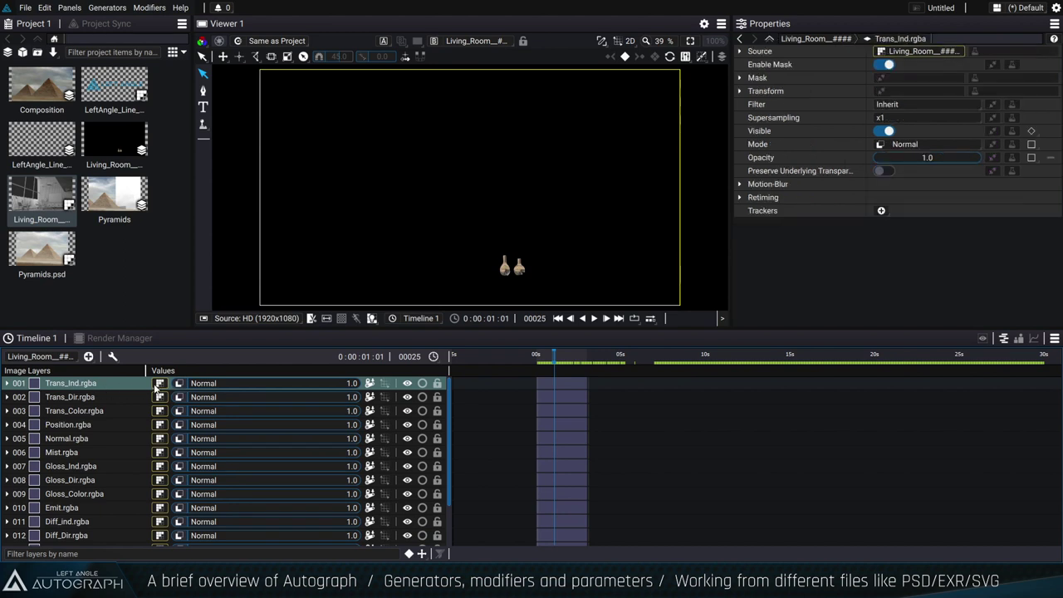
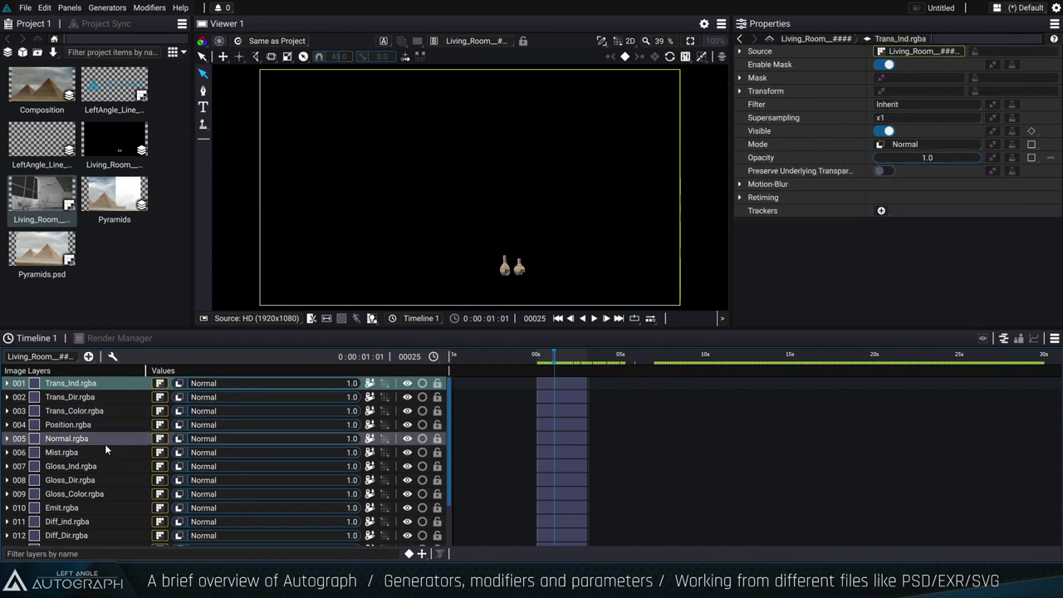
pyautogui.scroll(-2, 125, 473)
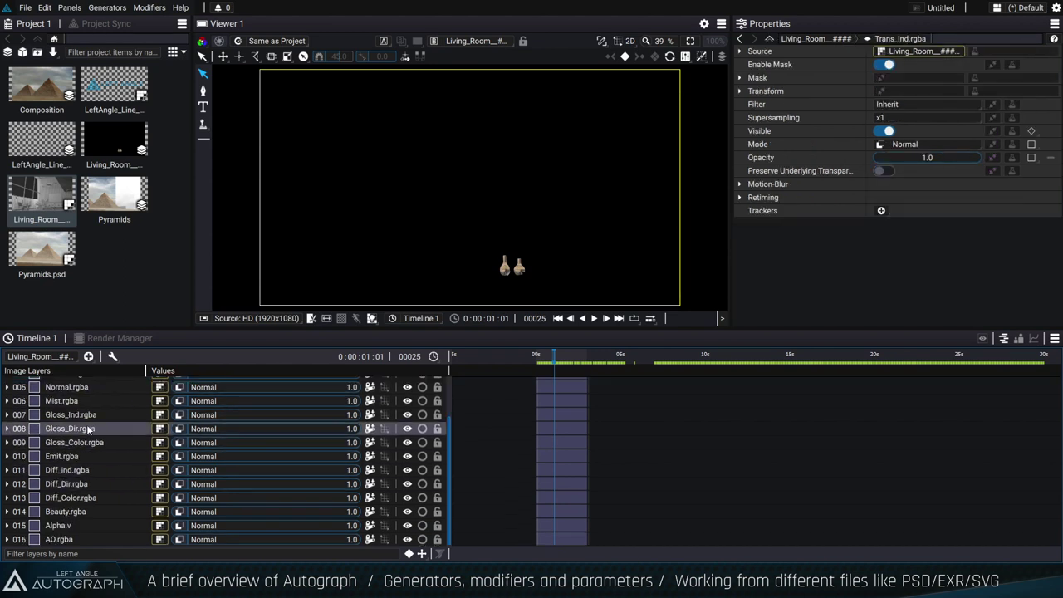
pyautogui.scroll(2, 382, 426)
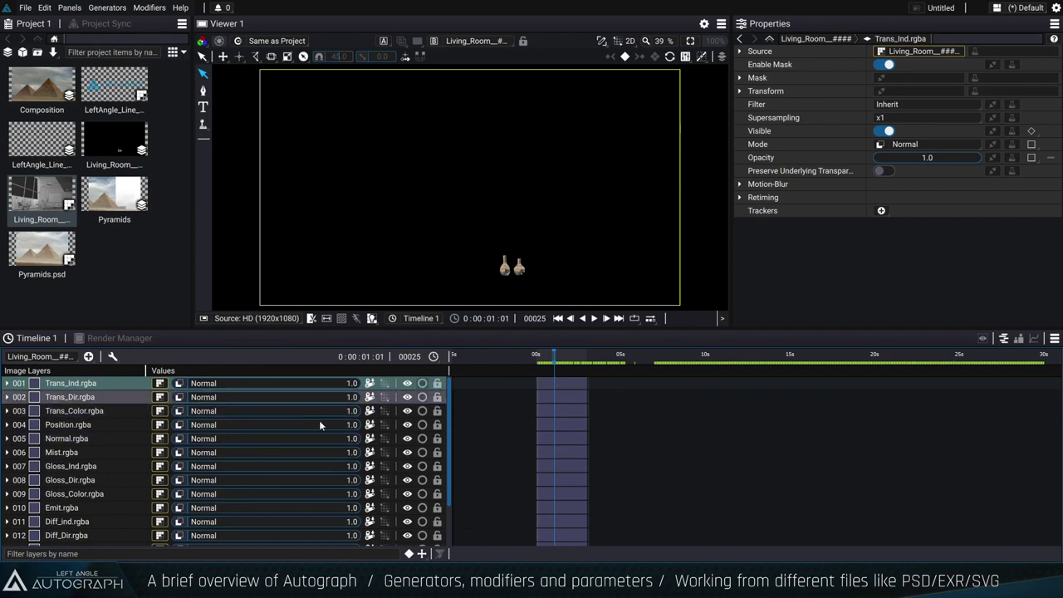
# Group the Gloss_Ind, Gloss_Dir and Gloss_Color layers into a sub-composition and open it.
pyautogui.scroll(-2, 318, 420)
pyautogui.click(76, 443)
pyautogui.keyDown('shift'); pyautogui.click(74, 414); pyautogui.keyUp('shift')
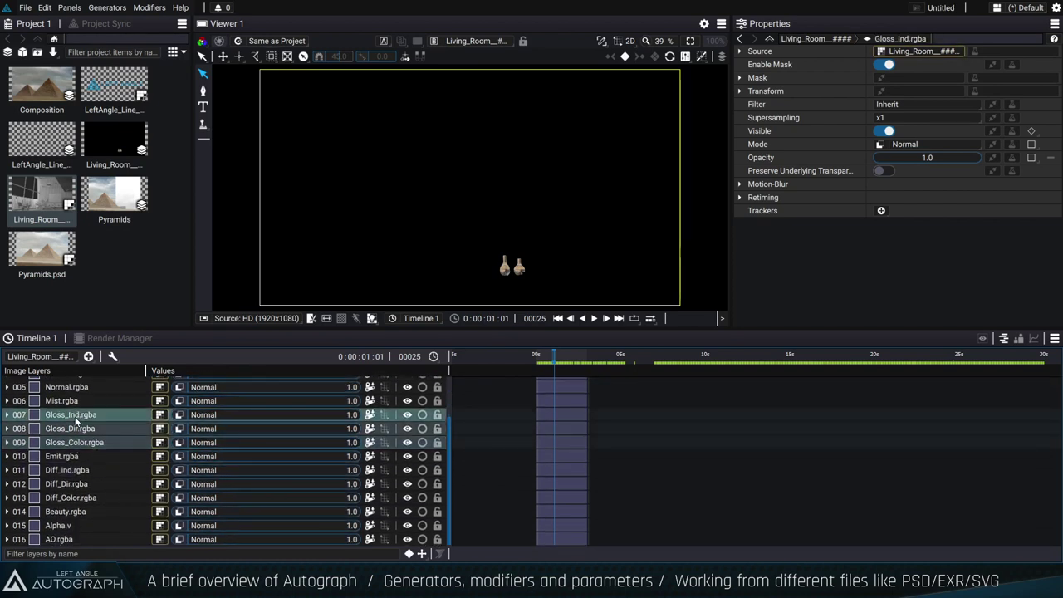
pyautogui.hotkey('ctrl', 'shift', 'c')
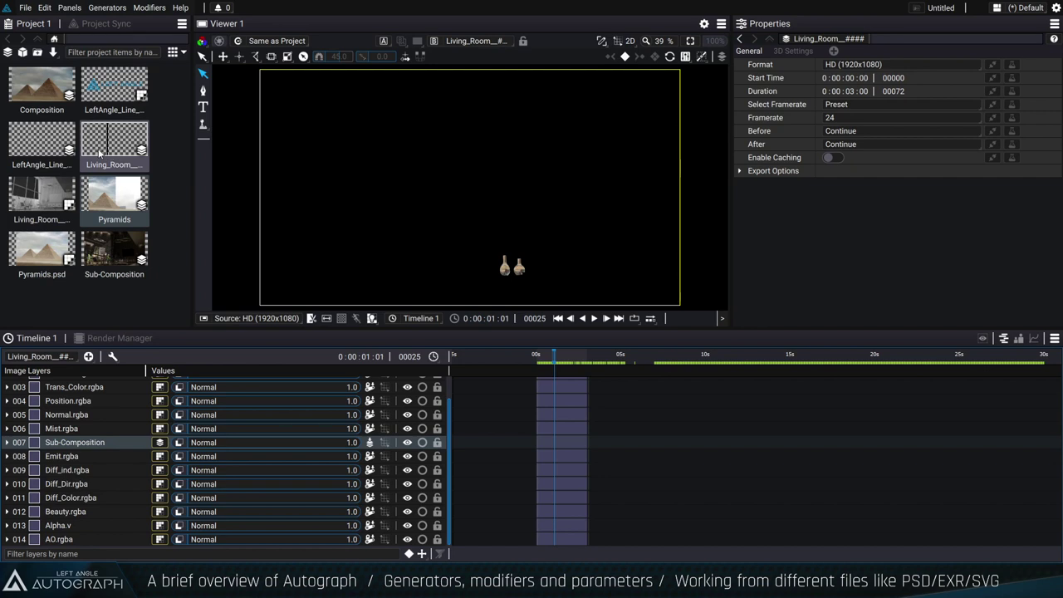
pyautogui.doubleClick(114, 249)
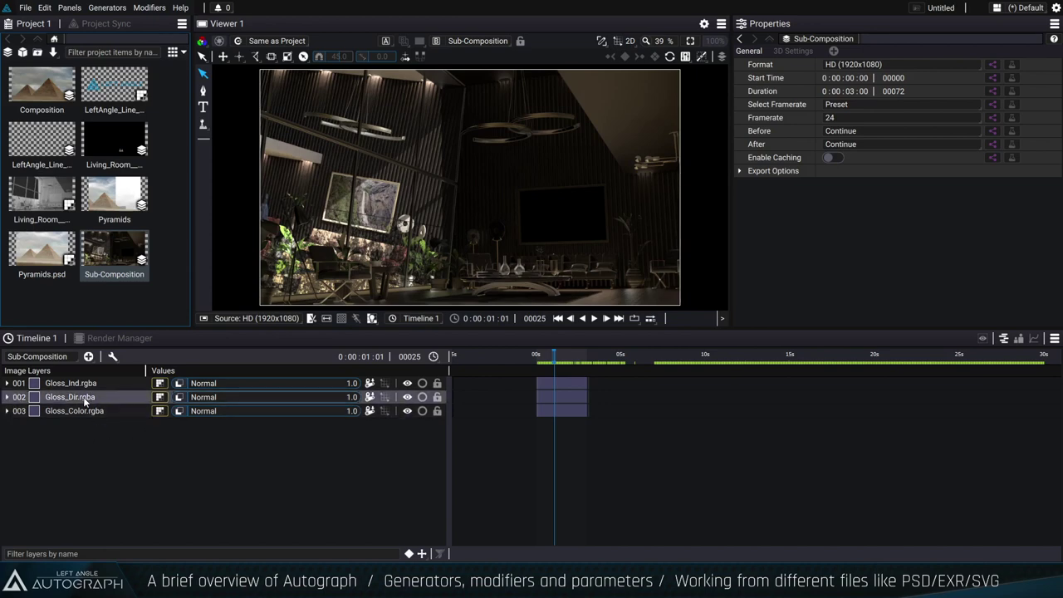
# Order the gloss layers Gloss_Color, Gloss_Ind, Gloss_Dir from top down and move the playhead to 0:00:00:14.
pyautogui.moveTo(85, 397)
pyautogui.mouseDown()
pyautogui.moveTo(86, 411)
pyautogui.moveTo(83, 384)
pyautogui.mouseUp()
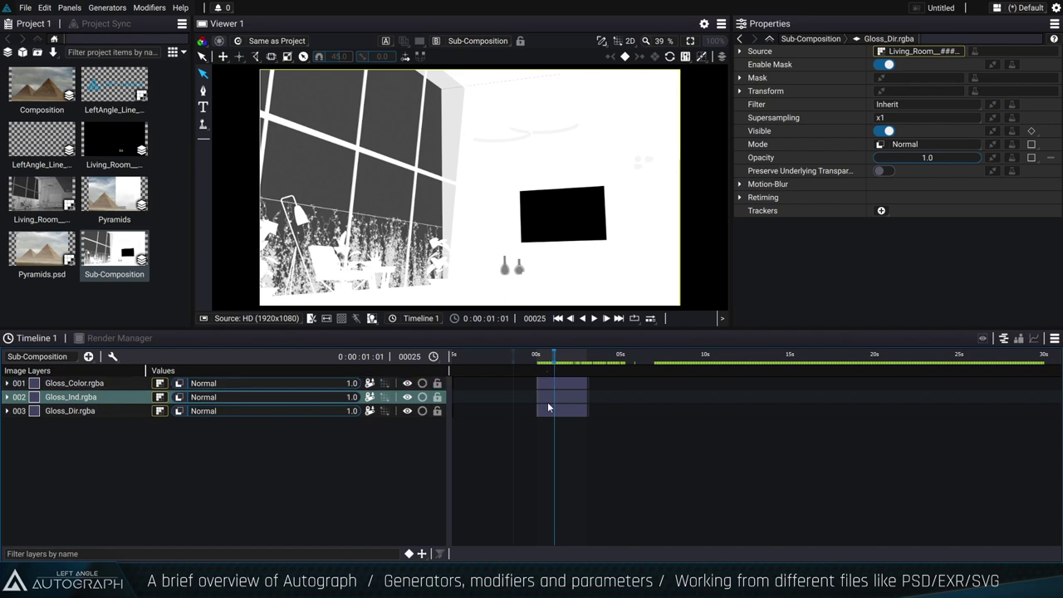
pyautogui.scroll(5, 550, 412)
pyautogui.hscroll(5, 746, 535)
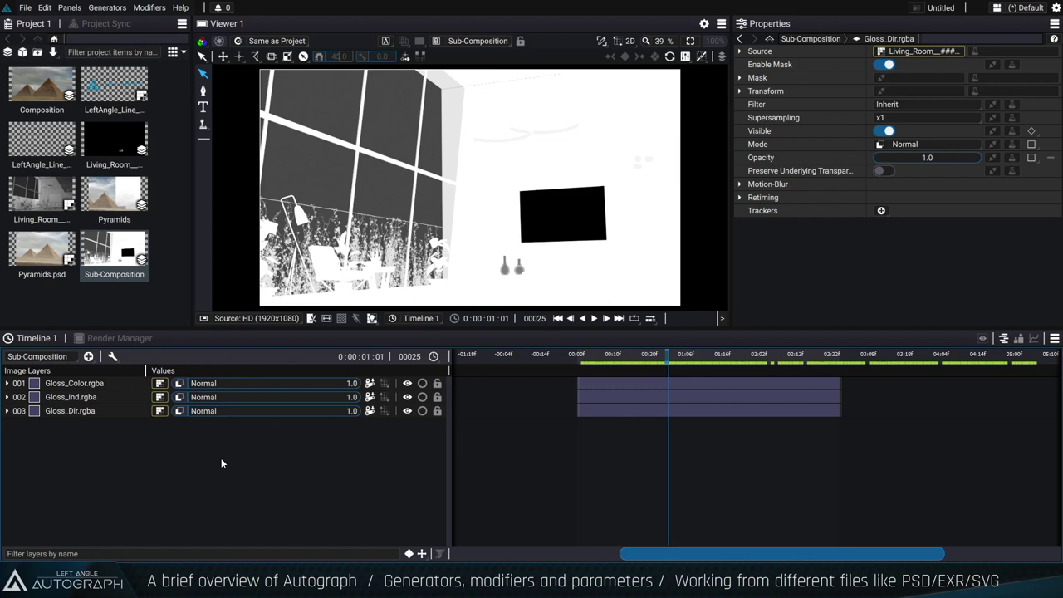
pyautogui.click(628, 357)
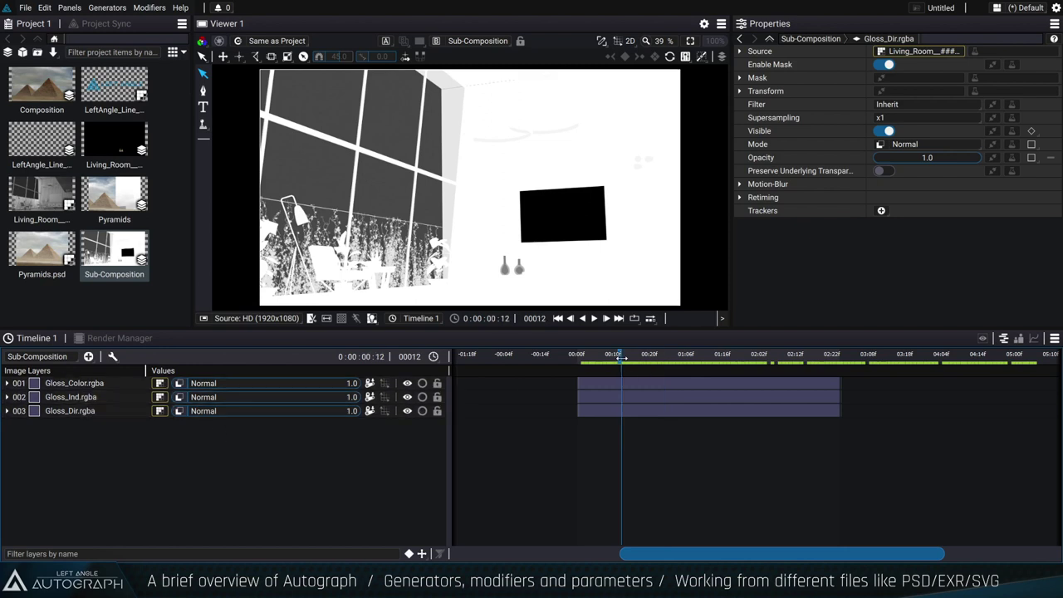
# Hide Gloss_Color.rgba, set Gloss_Ind.rgba's blending mode to Add, and compare the image with that layer off and on.
pyautogui.click(398, 397)
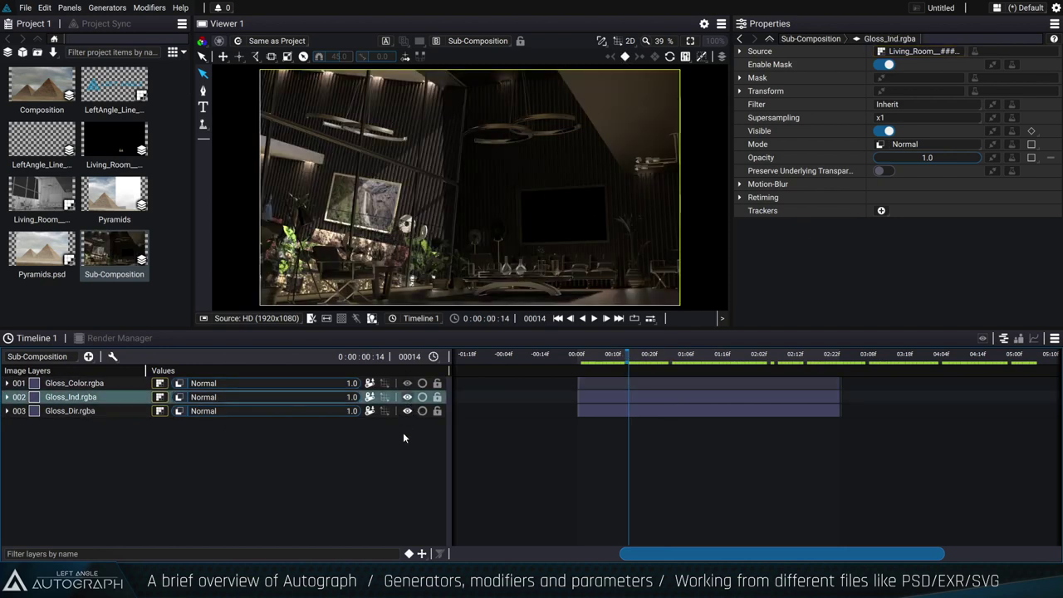
pyautogui.click(408, 411)
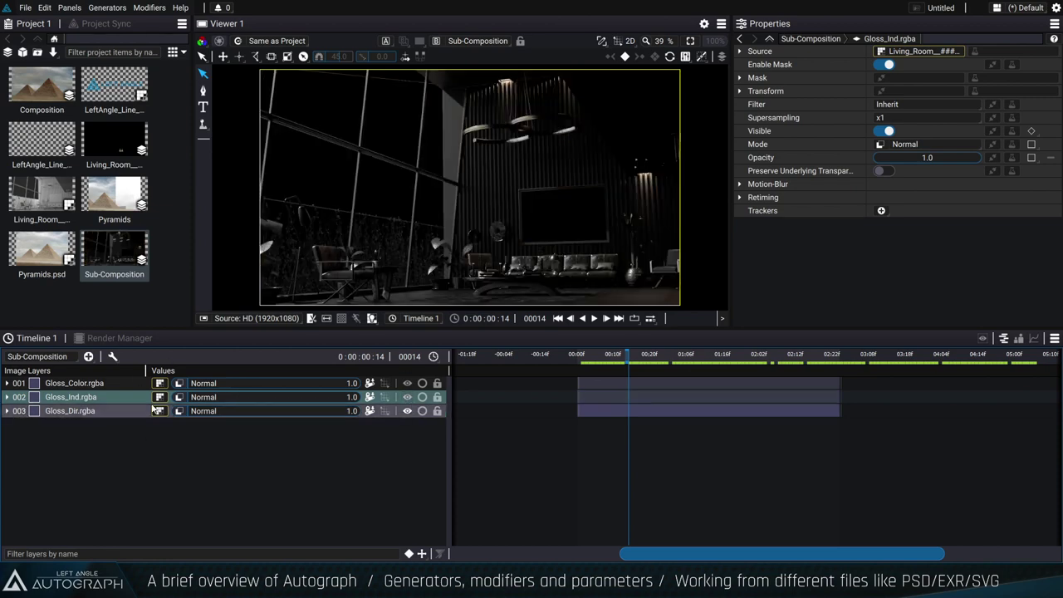
pyautogui.click(179, 397)
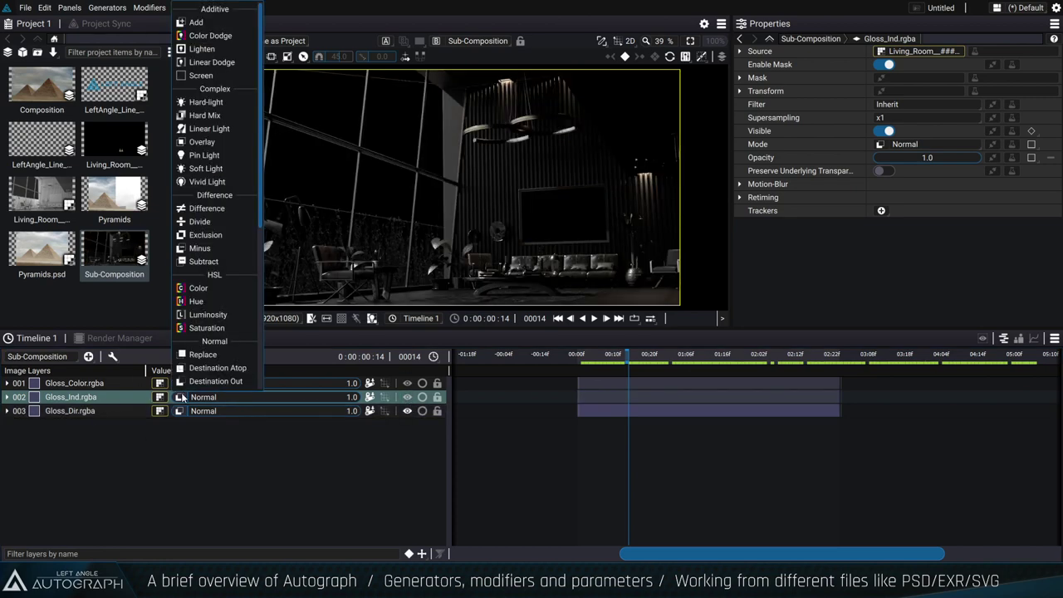
pyautogui.click(196, 21)
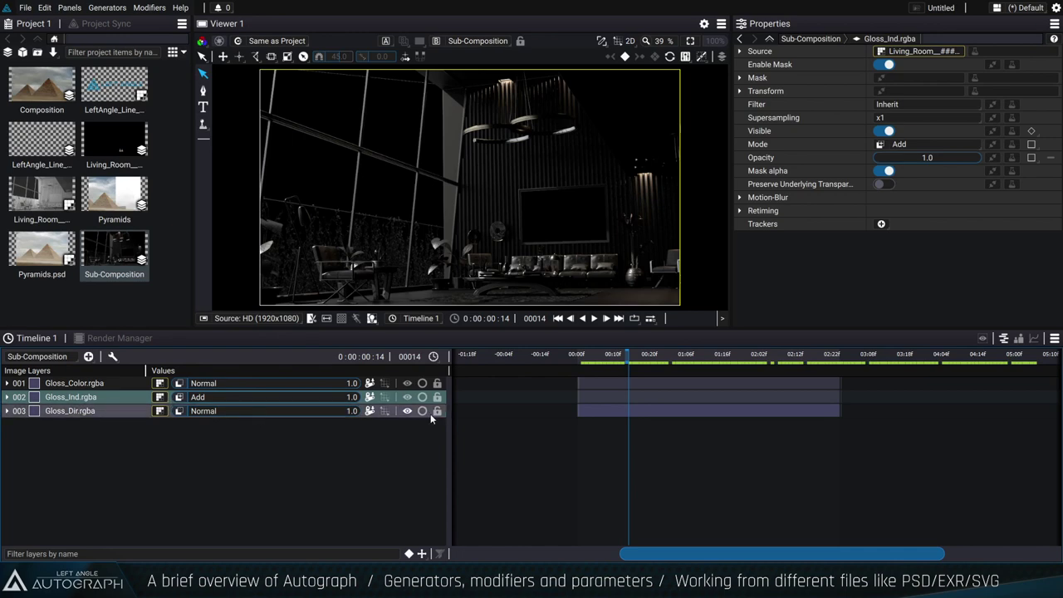
pyautogui.click(407, 396)
pyautogui.click(407, 397)
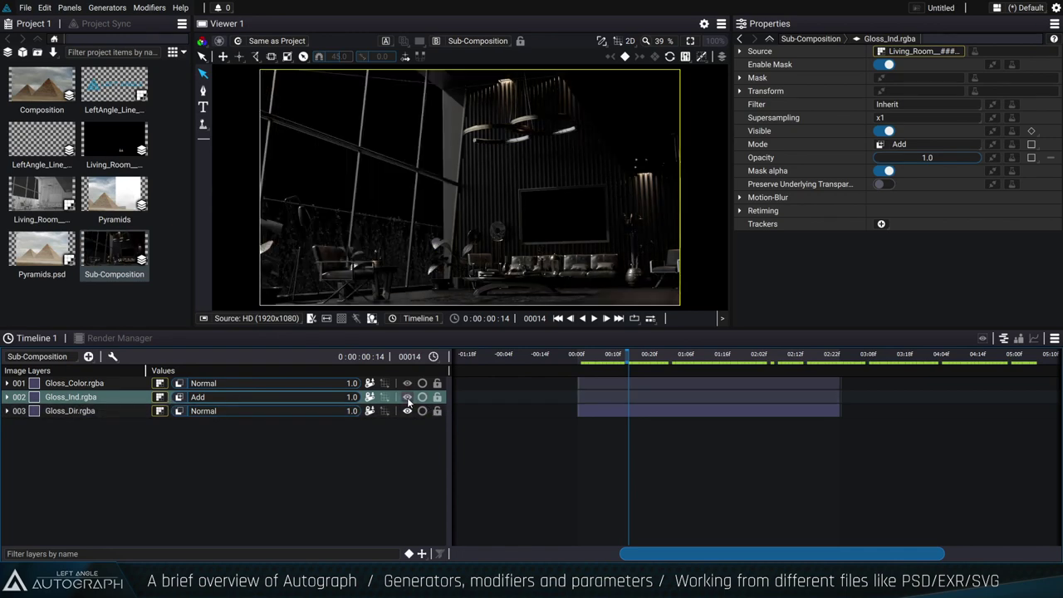
pyautogui.click(407, 396)
# Show the Gloss_Color.rgba layer and set its blending mode to Multiply.
pyautogui.click(183, 384)
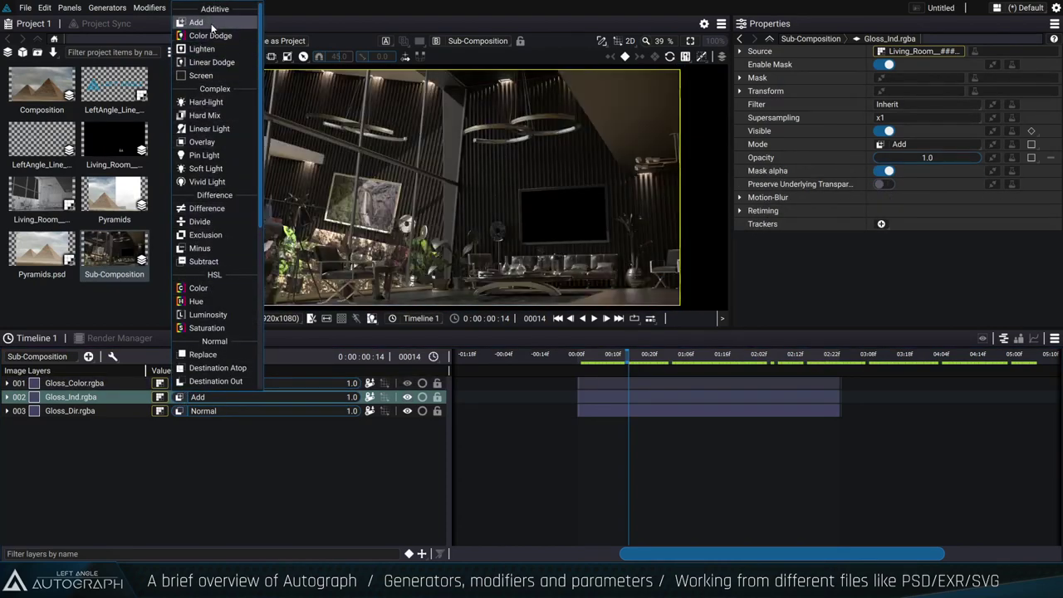
pyautogui.press('Escape')
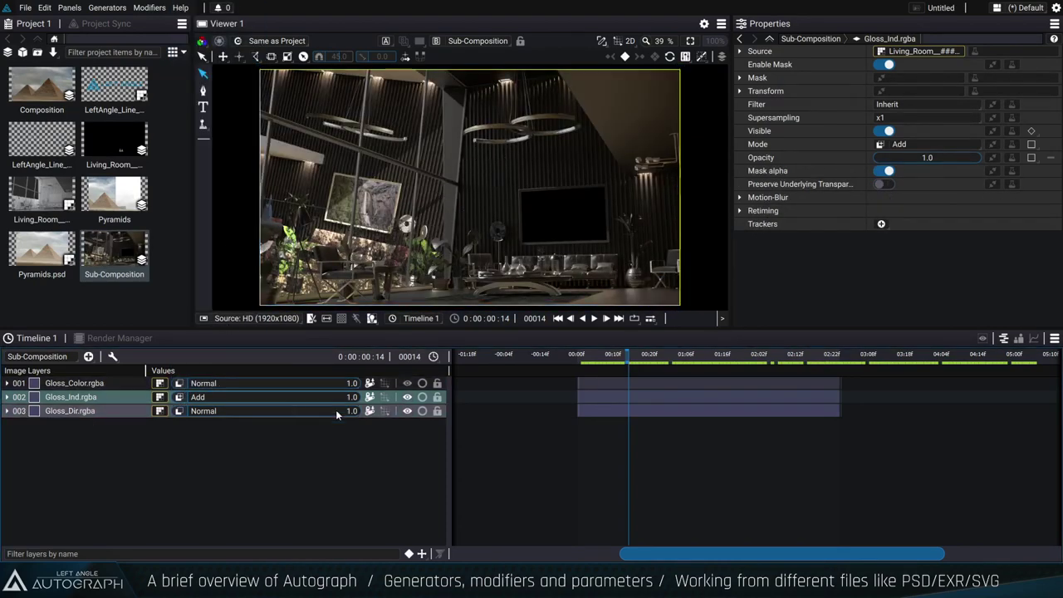
pyautogui.click(201, 383)
pyautogui.scroll(-5, 258, 157)
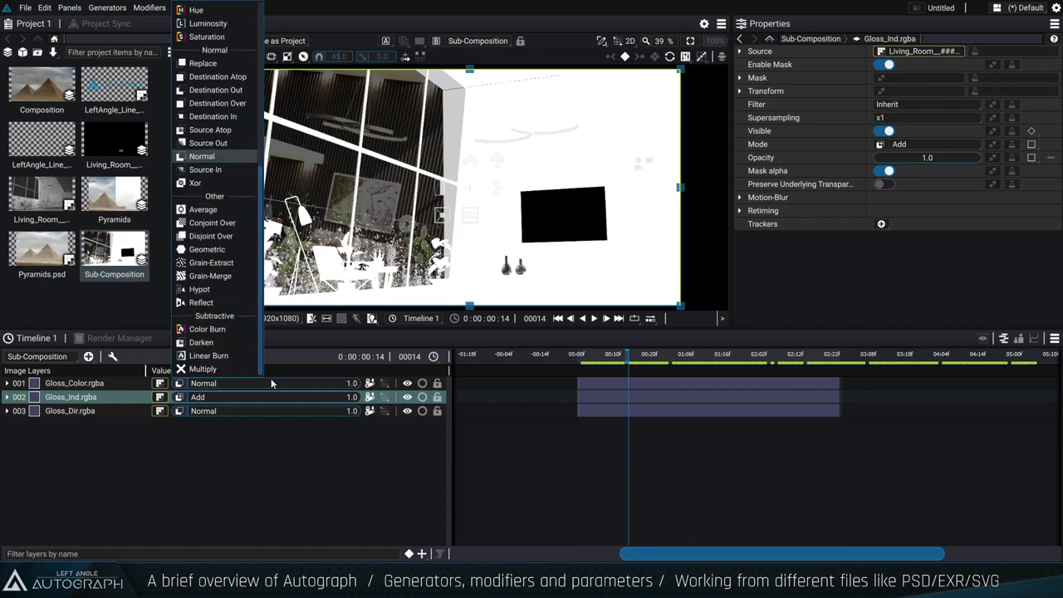
pyautogui.click(207, 375)
pyautogui.click(259, 477)
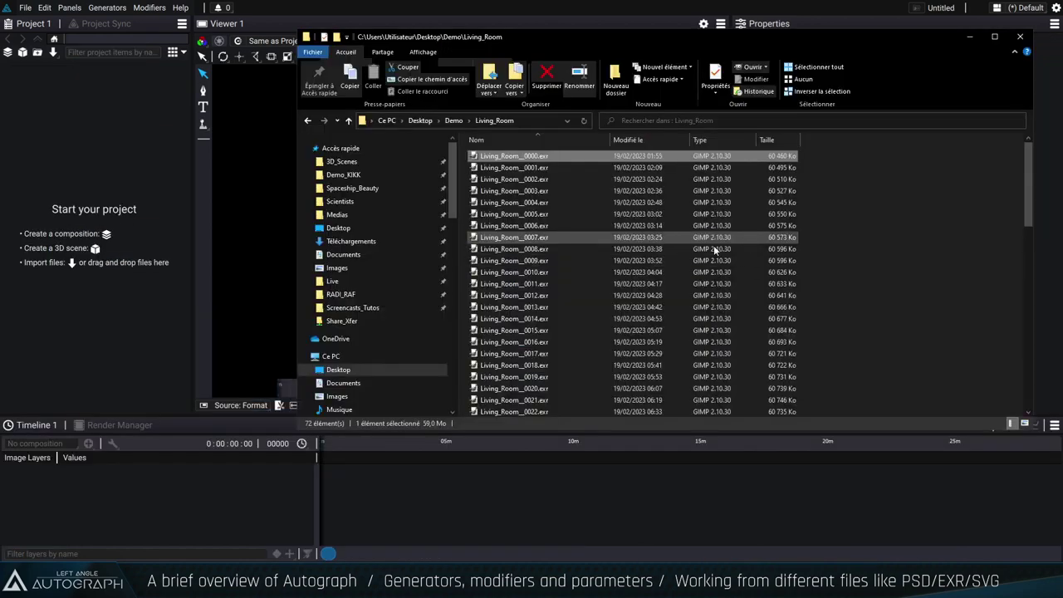
# Import the Living_Room EXR sequence from its folder into the empty project and create a composition from its EXR passes.
pyautogui.moveTo(529, 158); pyautogui.dragTo(91, 122)
pyautogui.click(48, 93)
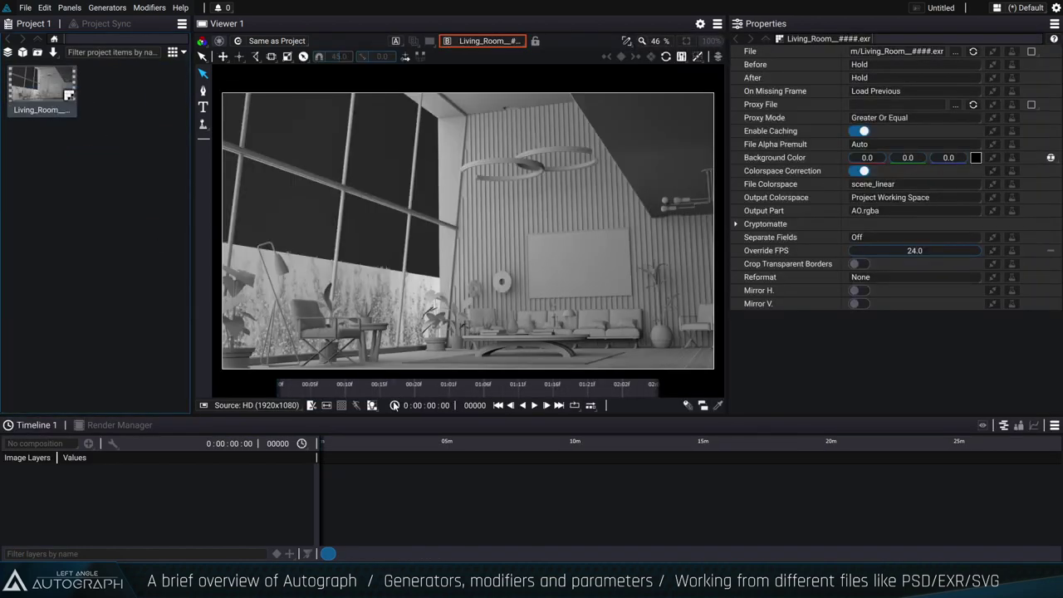
pyautogui.click(456, 384)
pyautogui.rightClick(40, 72)
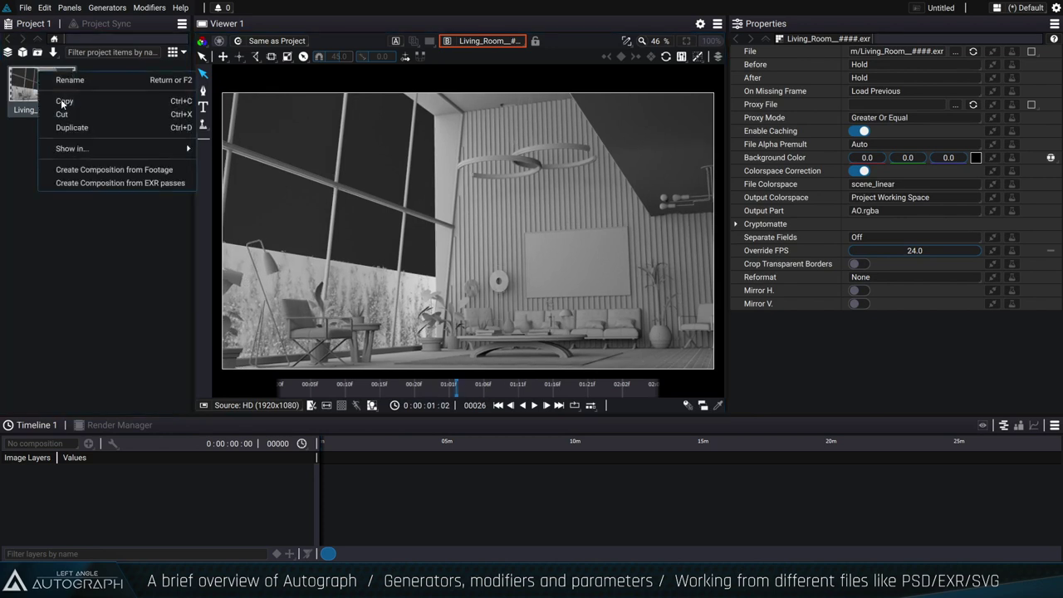
pyautogui.click(132, 183)
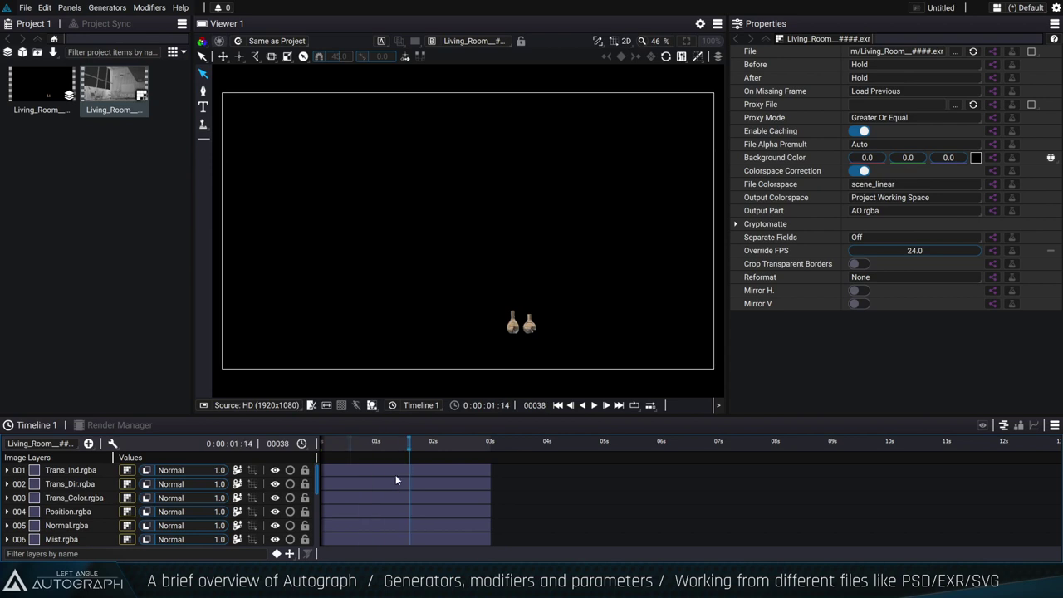
# Enlarge the timeline and group the Diff_ind, Diff_Dir and Diff_Color layers into a sub-composition.
pyautogui.moveTo(373, 415); pyautogui.dragTo(373, 314)
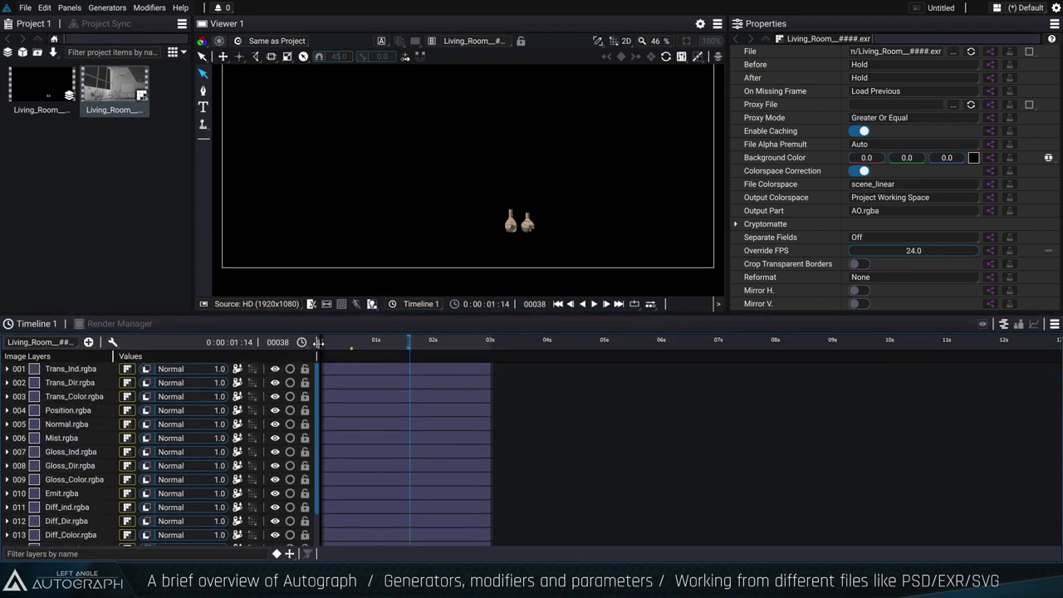
pyautogui.moveTo(318, 342); pyautogui.dragTo(433, 342)
pyautogui.scroll(-2, 79, 486)
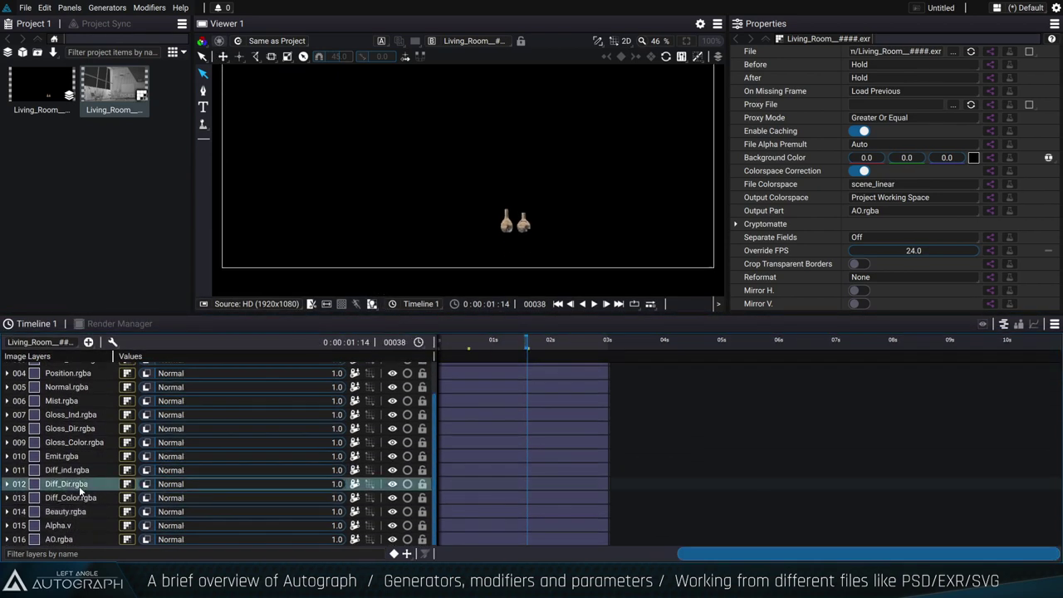
pyautogui.click(78, 486)
pyautogui.click(81, 473)
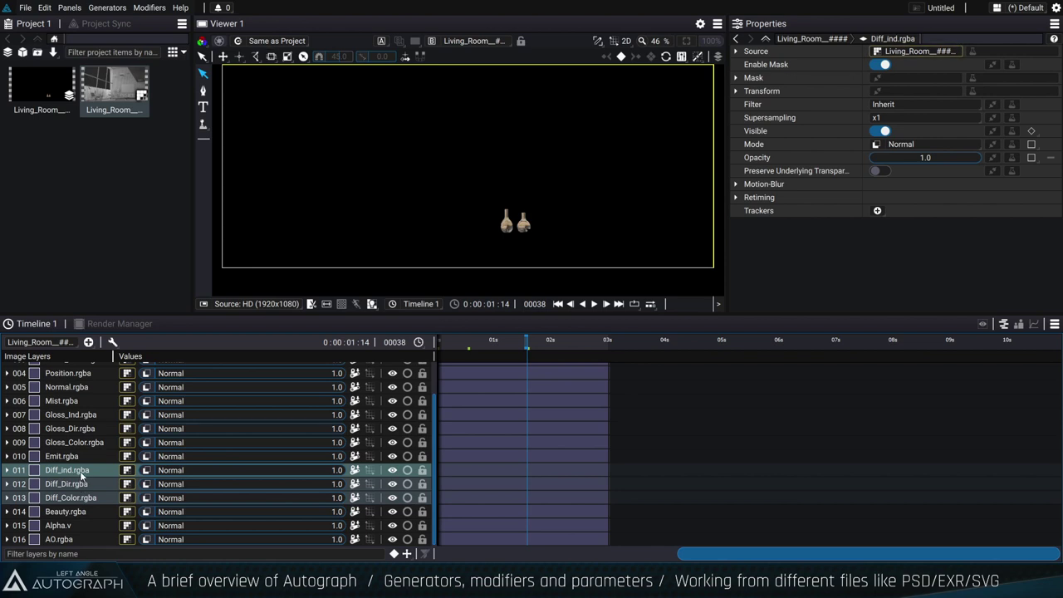
pyautogui.click(113, 343)
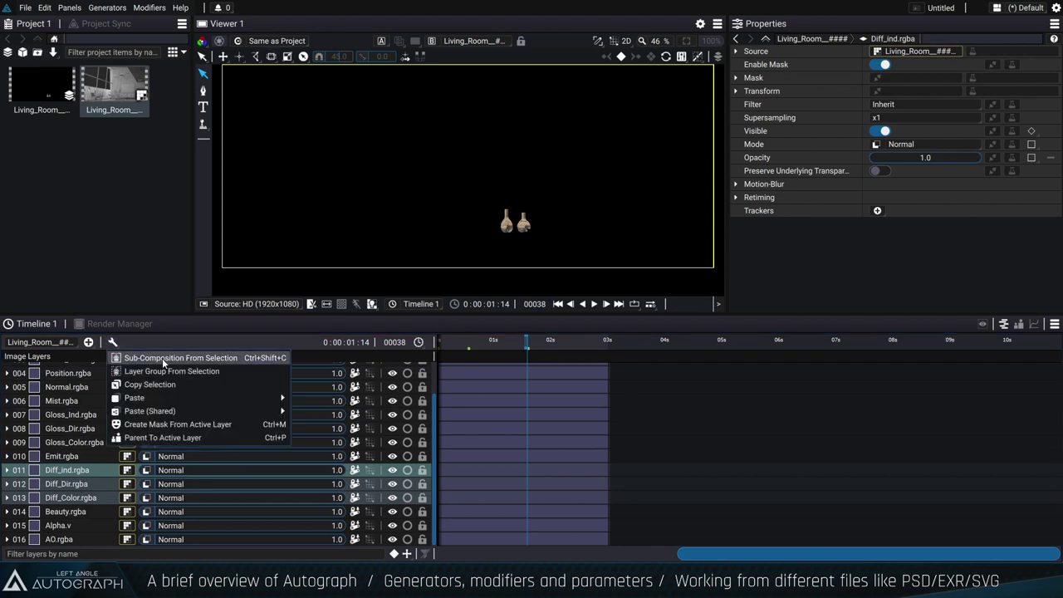
pyautogui.click(241, 358)
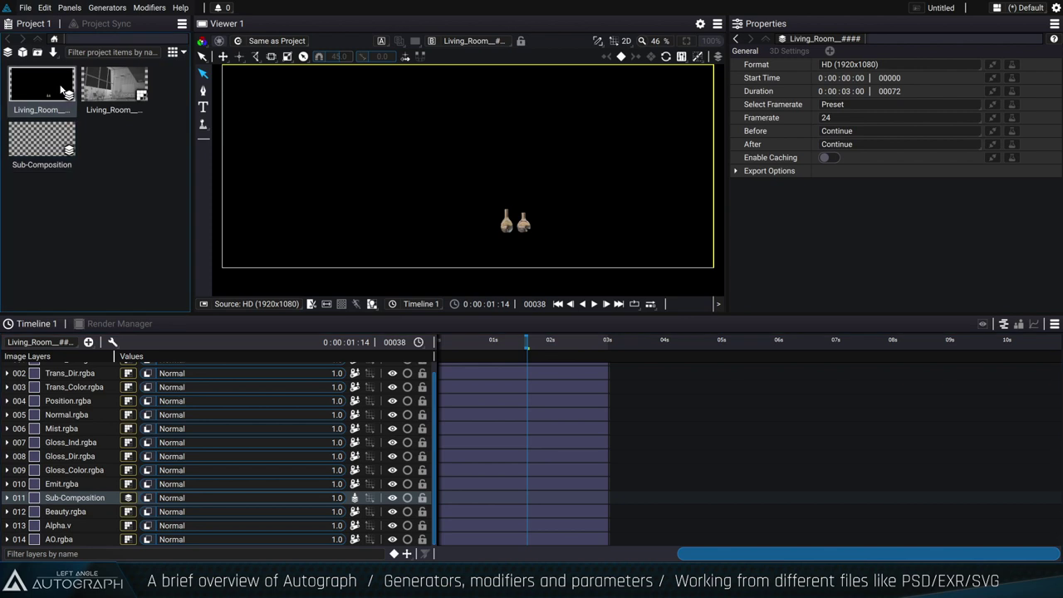
# Open the diffuse sub-composition at 0:00:01:21 and order its layers Diff_Color, Diff_ind, Diff_Dir from top down.
pyautogui.click(41, 141)
pyautogui.click(545, 345)
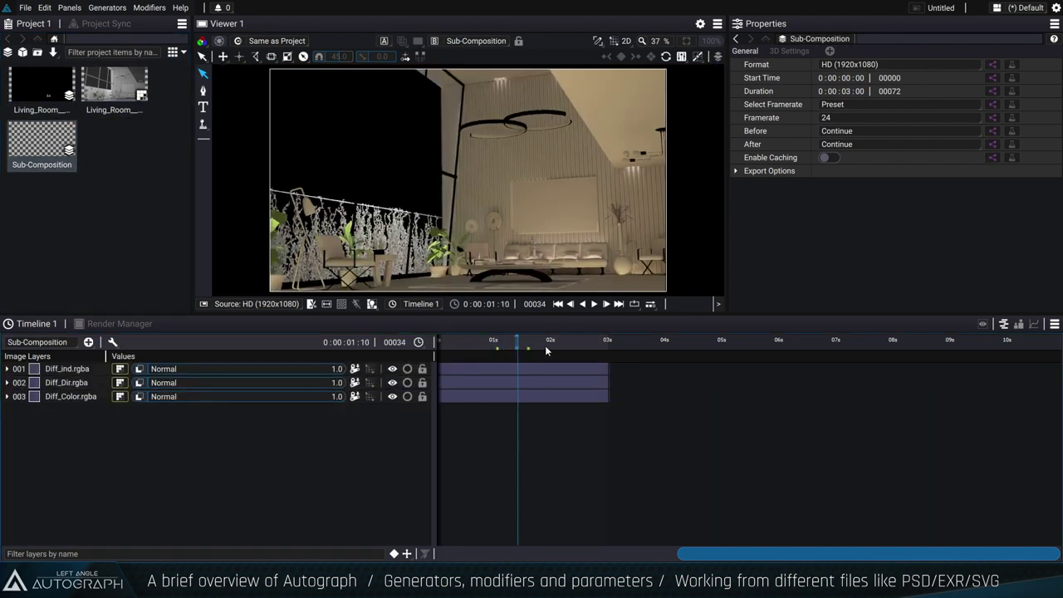
pyautogui.moveTo(82, 383)
pyautogui.mouseDown()
pyautogui.moveTo(85, 392)
pyautogui.moveTo(87, 382)
pyautogui.mouseUp()
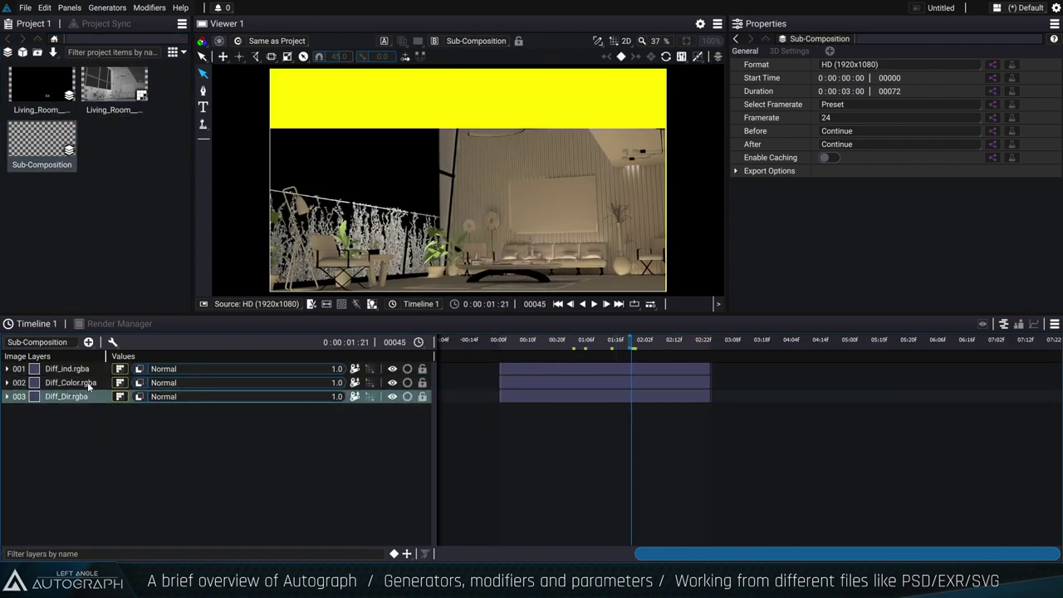
pyautogui.click(77, 413)
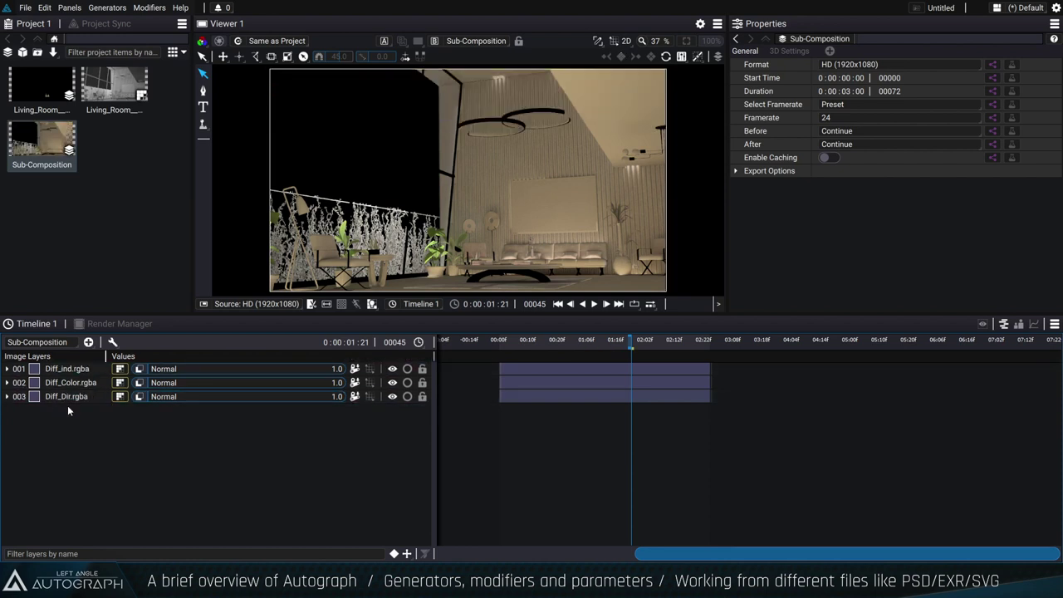
pyautogui.moveTo(79, 382); pyautogui.dragTo(83, 363)
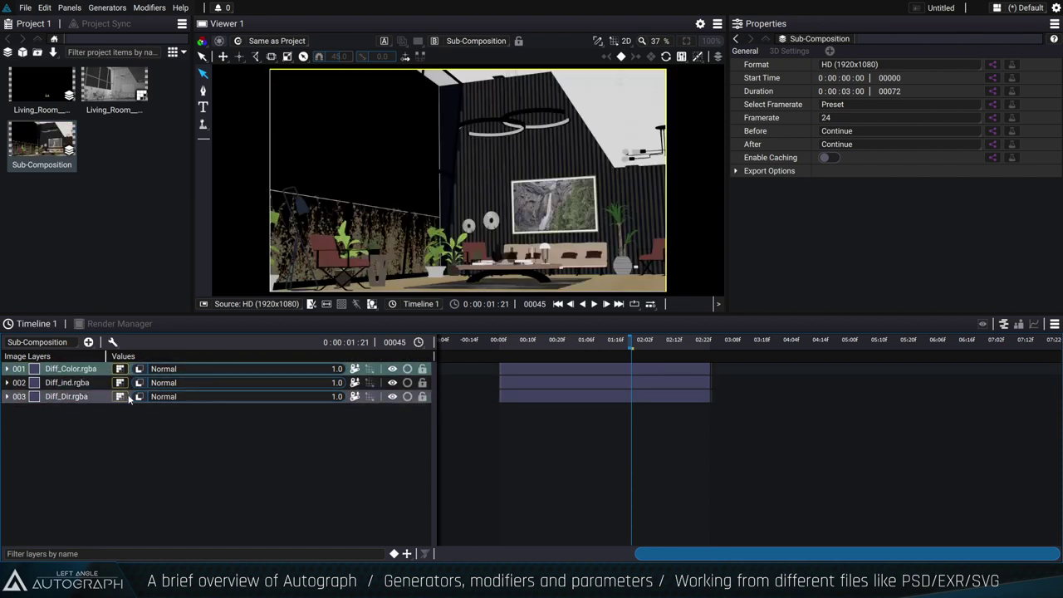
# Hide Diff_Color.rgba and set the Diff_ind.rgba layer's blending mode to Add.
pyautogui.click(392, 368)
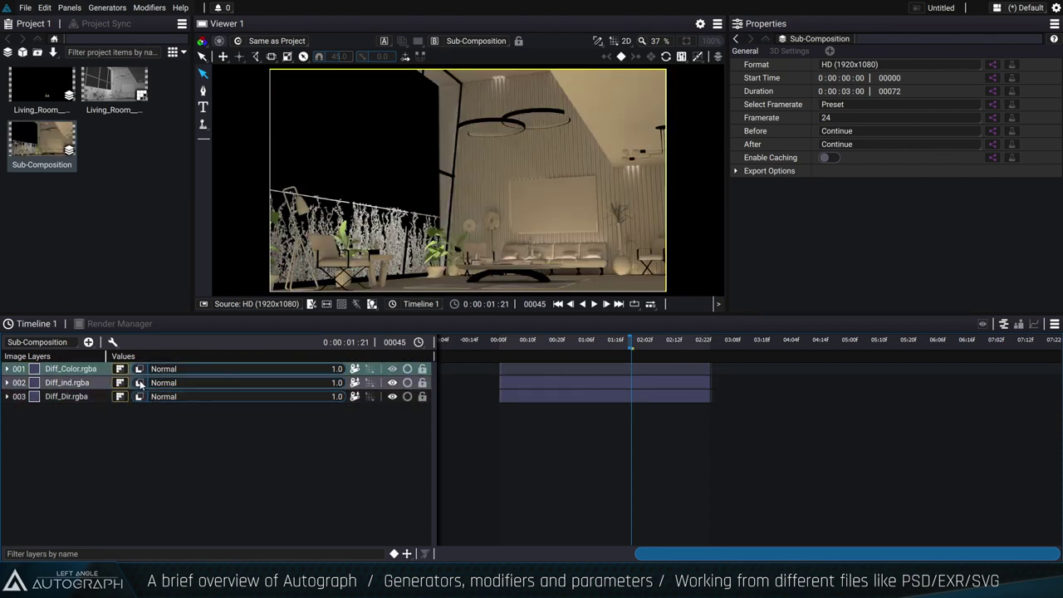
pyautogui.click(163, 368)
pyautogui.click(170, 22)
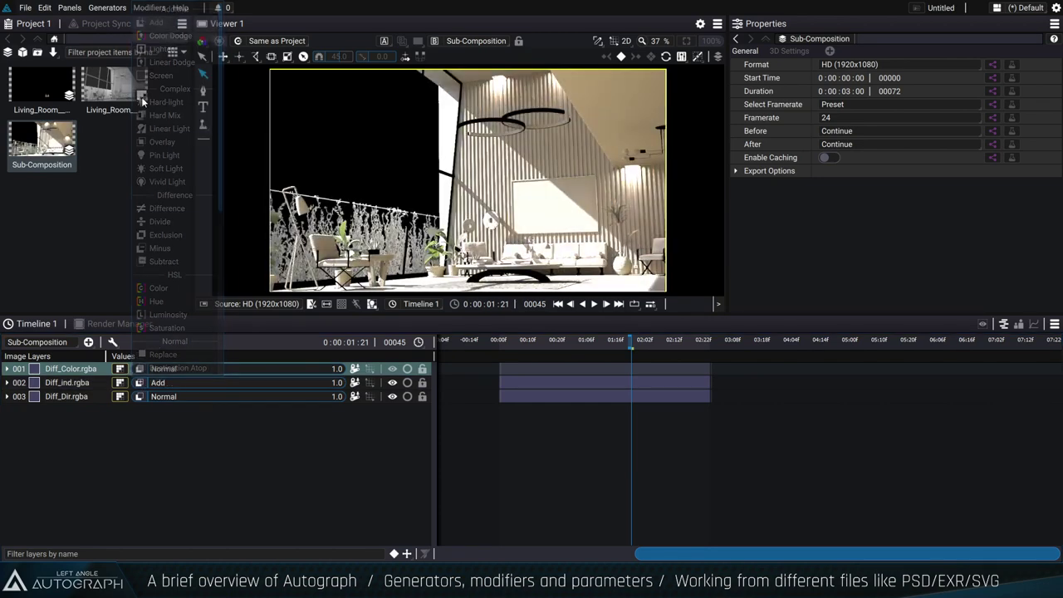
# Show the Diff_Color.rgba layer, set its blending mode to Multiply and check the combined diffuse result at 0:00:01:03.
pyautogui.click(392, 369)
pyautogui.click(163, 368)
pyautogui.scroll(-6, 170, 249)
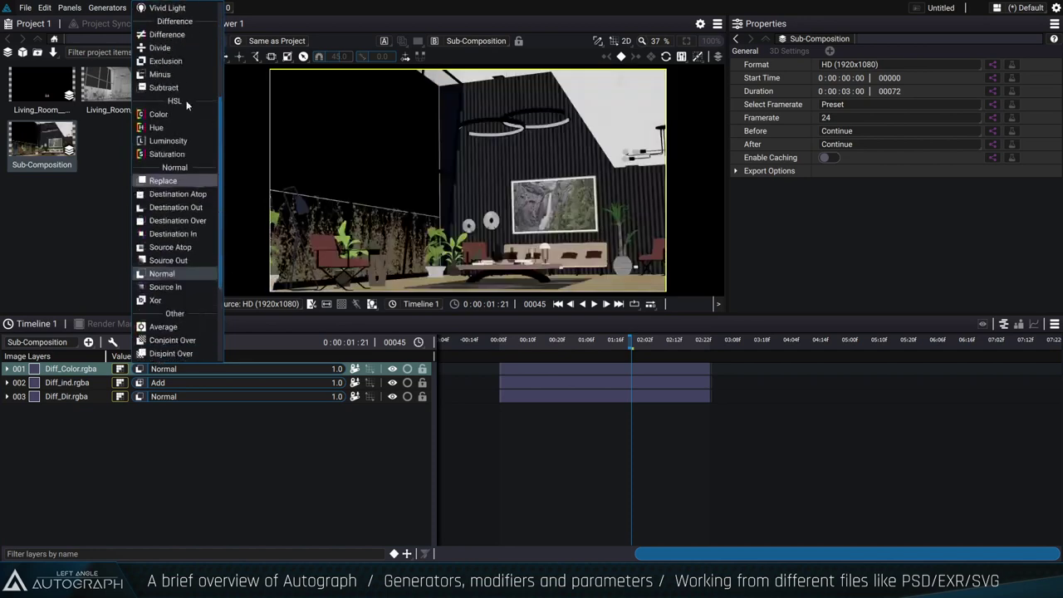
pyautogui.click(163, 354)
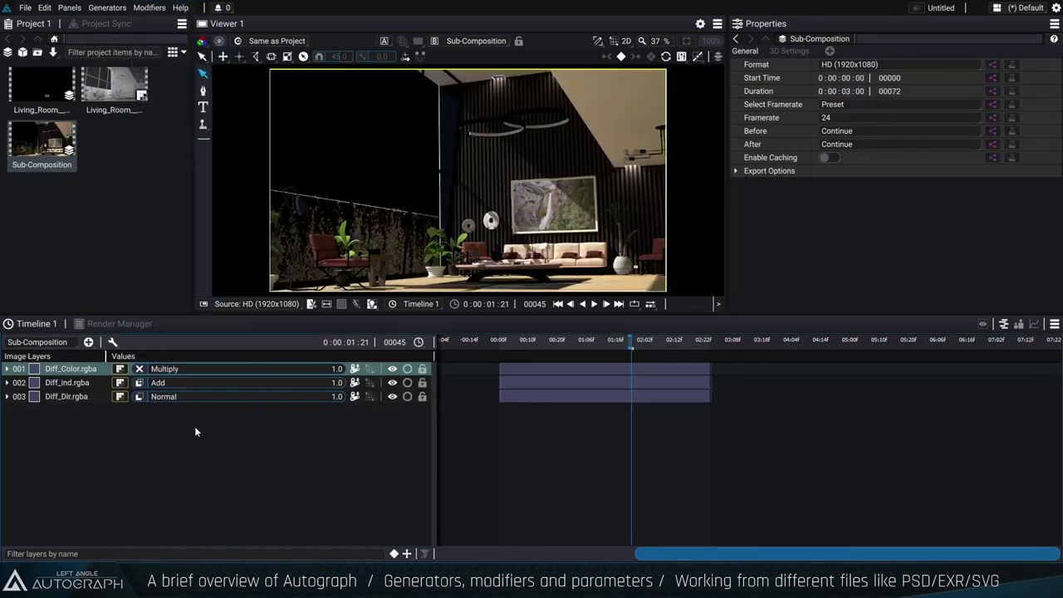
pyautogui.click(579, 340)
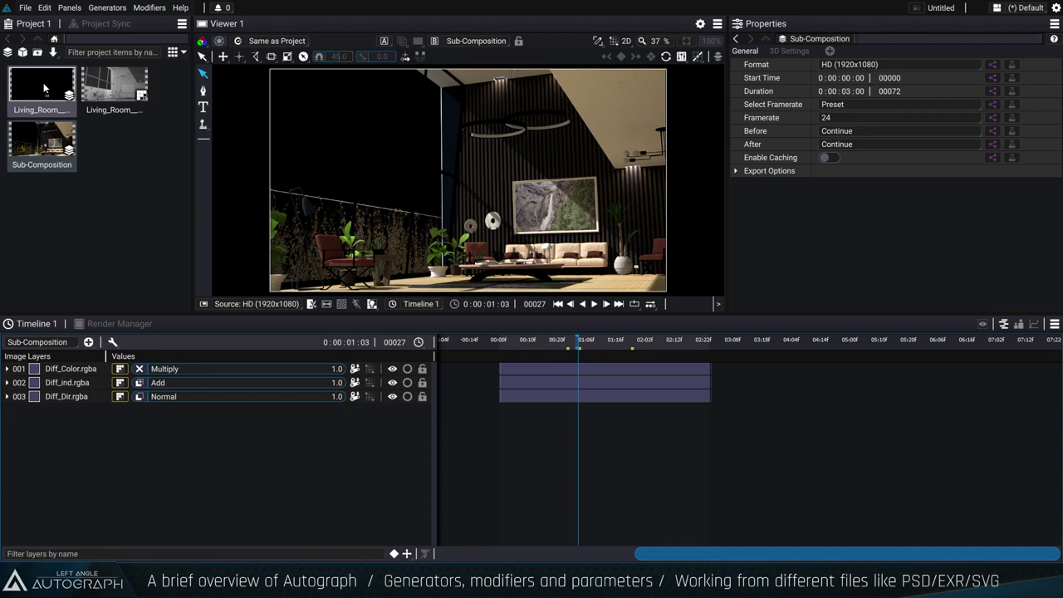
# Open the main Living_Room composition in an enlarged timeline and delete every layer except Beauty.rgba.
pyautogui.doubleClick(44, 87)
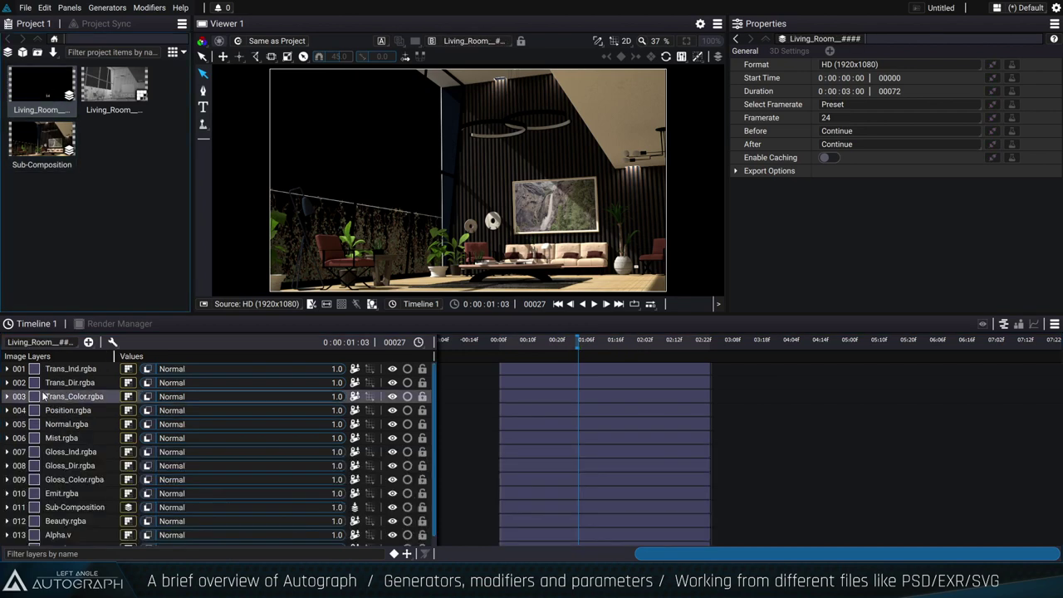
pyautogui.moveTo(103, 315); pyautogui.dragTo(107, 235)
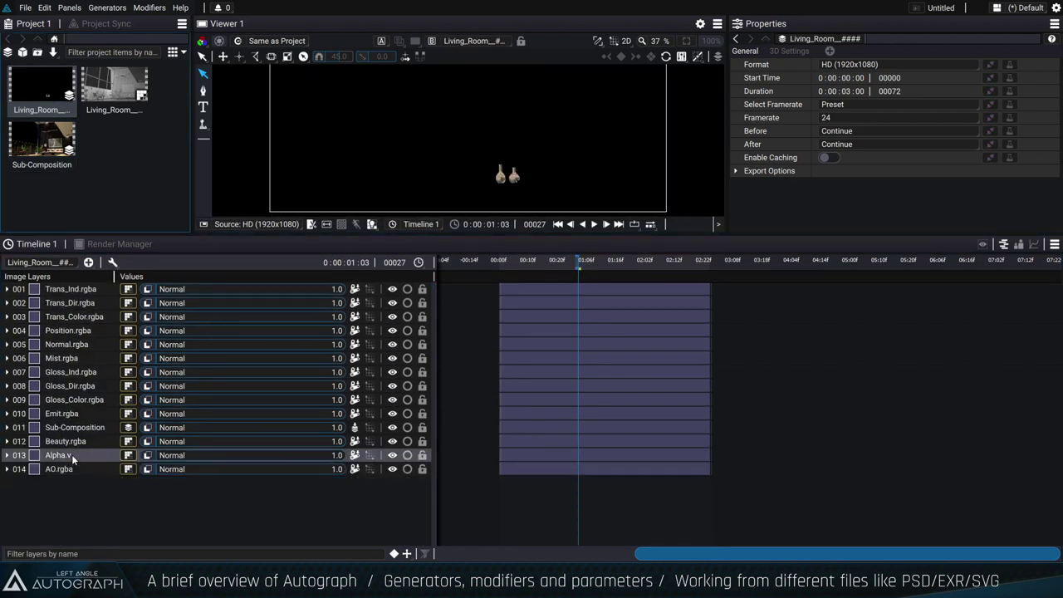
pyautogui.click(585, 260)
pyautogui.click(67, 442)
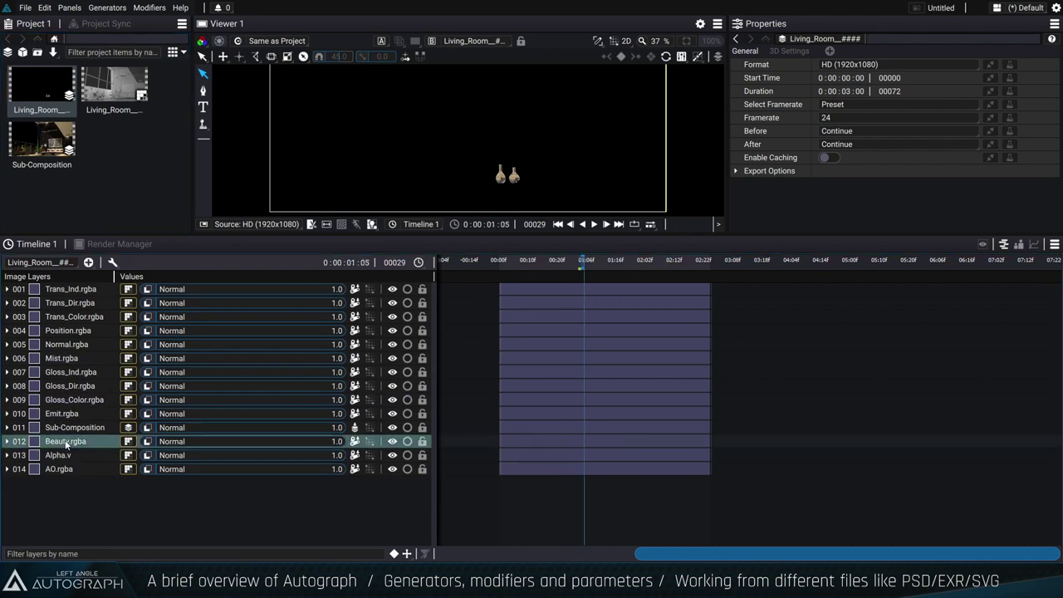
pyautogui.hotkey('ctrl', 'a')
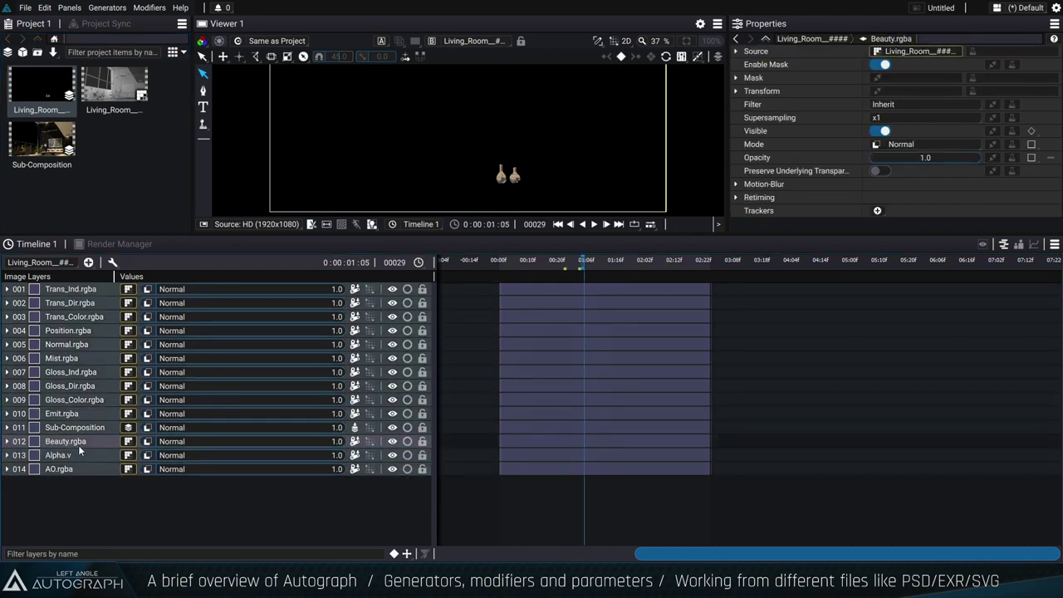
pyautogui.press('Delete')
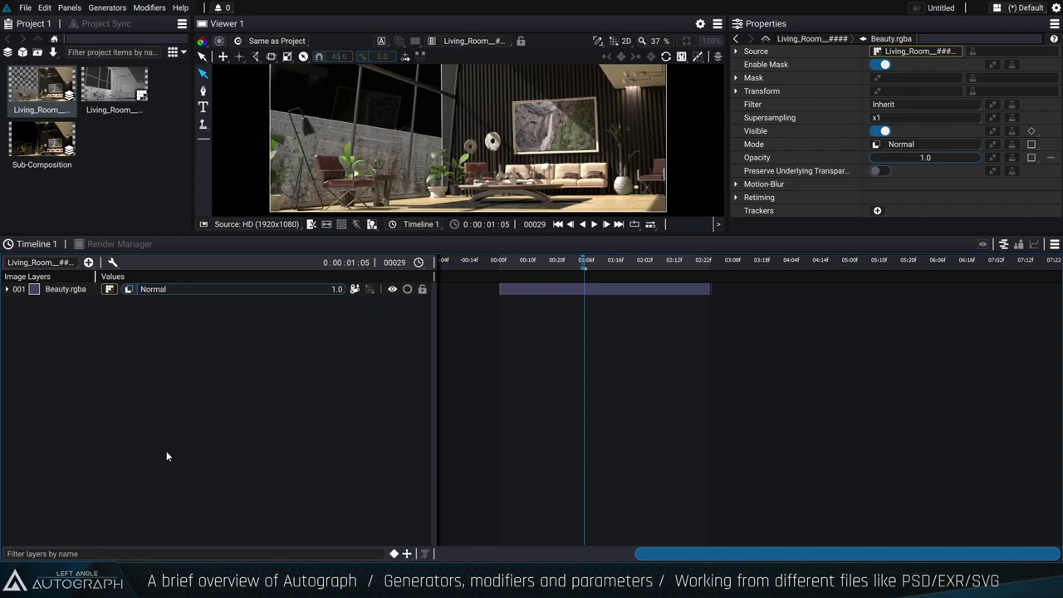
# Enlarge the viewer with the image fitted to it and scrub the Beauty pass to 0:00:02:02.
pyautogui.click(543, 260)
pyautogui.moveTo(543, 272); pyautogui.dragTo(546, 401)
pyautogui.click(686, 42)
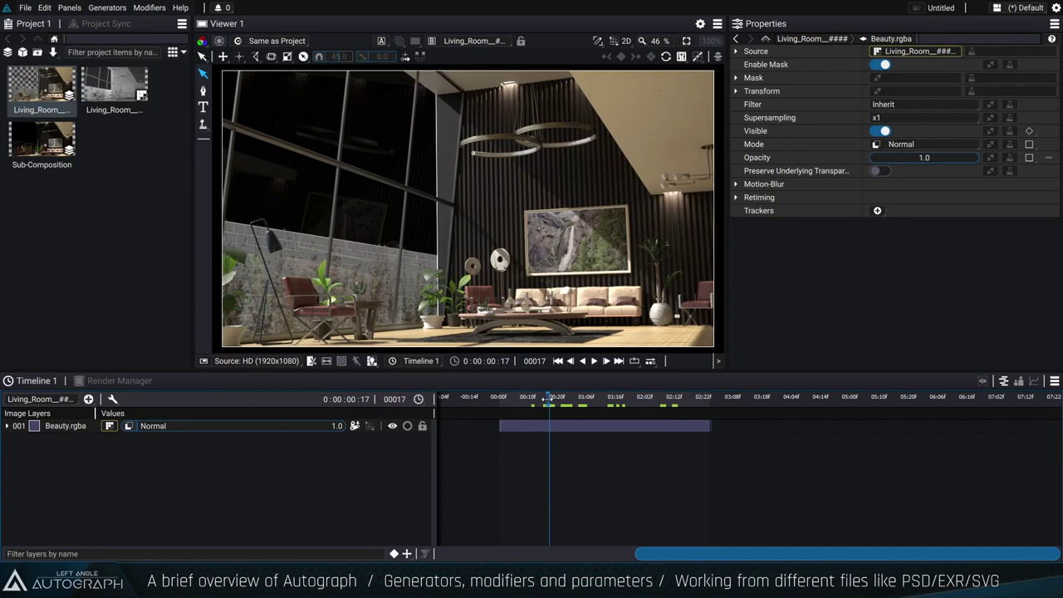
pyautogui.moveTo(547, 401); pyautogui.dragTo(645, 405)
# Import Sky.avif from the Demo folder, add it as a layer below Beauty.rgba and position it behind the living room windows.
pyautogui.hotkey('alt', 'Tab')
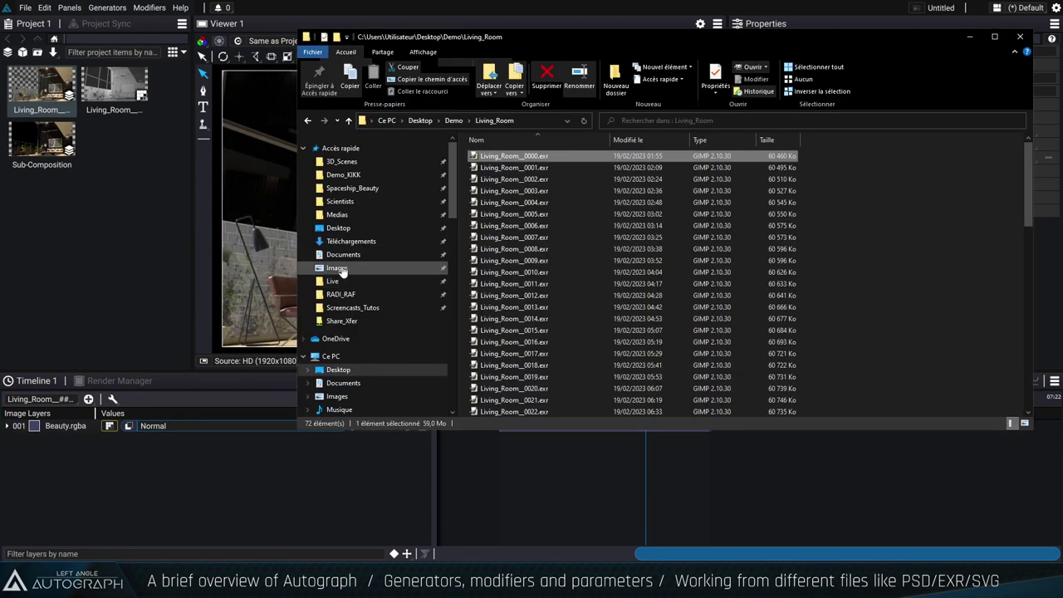
pyautogui.click(454, 120)
pyautogui.moveTo(492, 191); pyautogui.dragTo(118, 214)
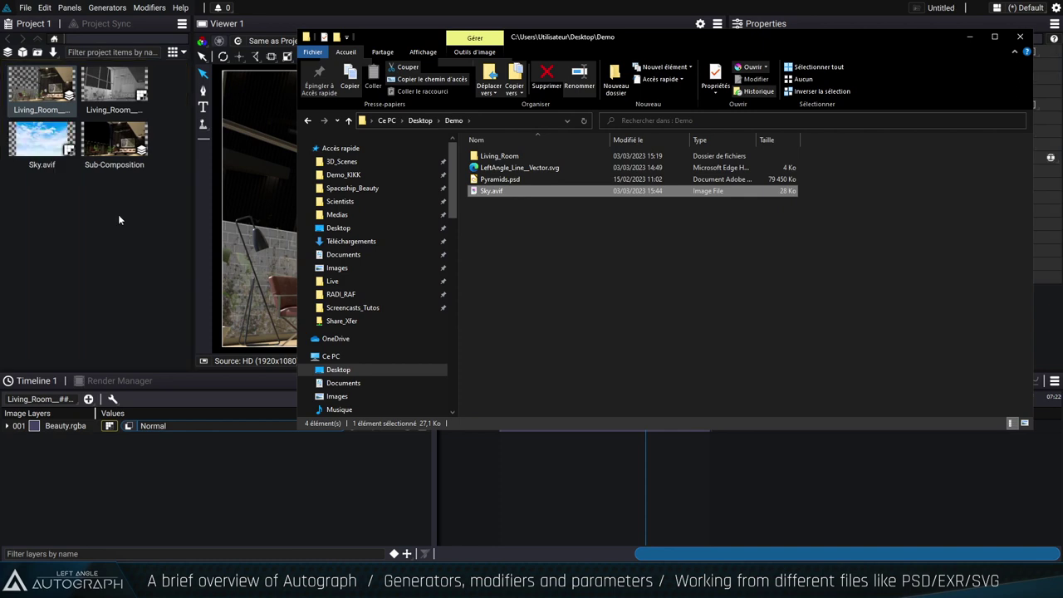
pyautogui.moveTo(48, 186); pyautogui.dragTo(117, 521)
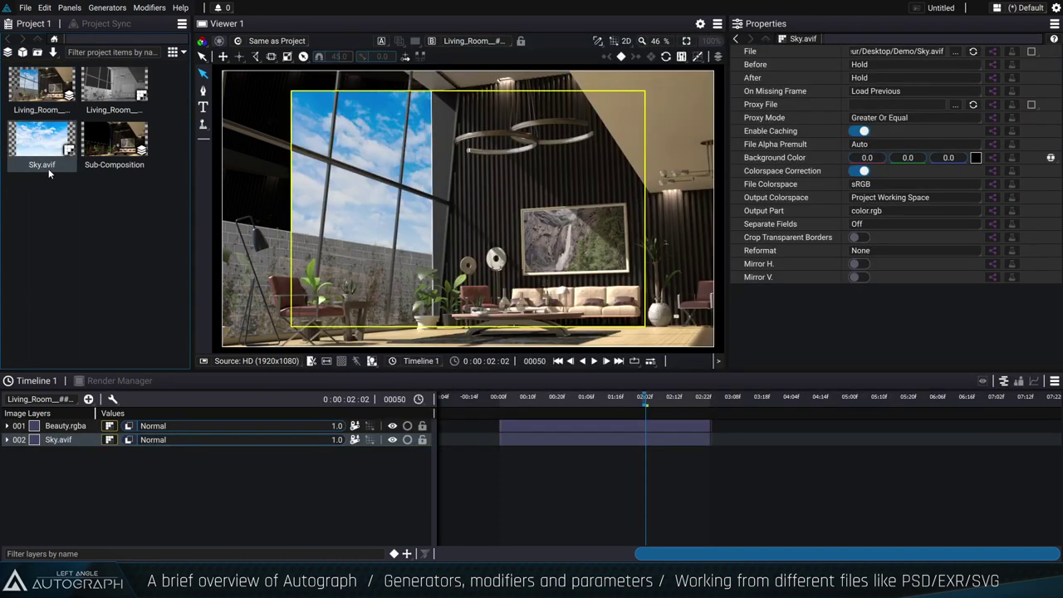
pyautogui.moveTo(449, 240); pyautogui.dragTo(409, 257)
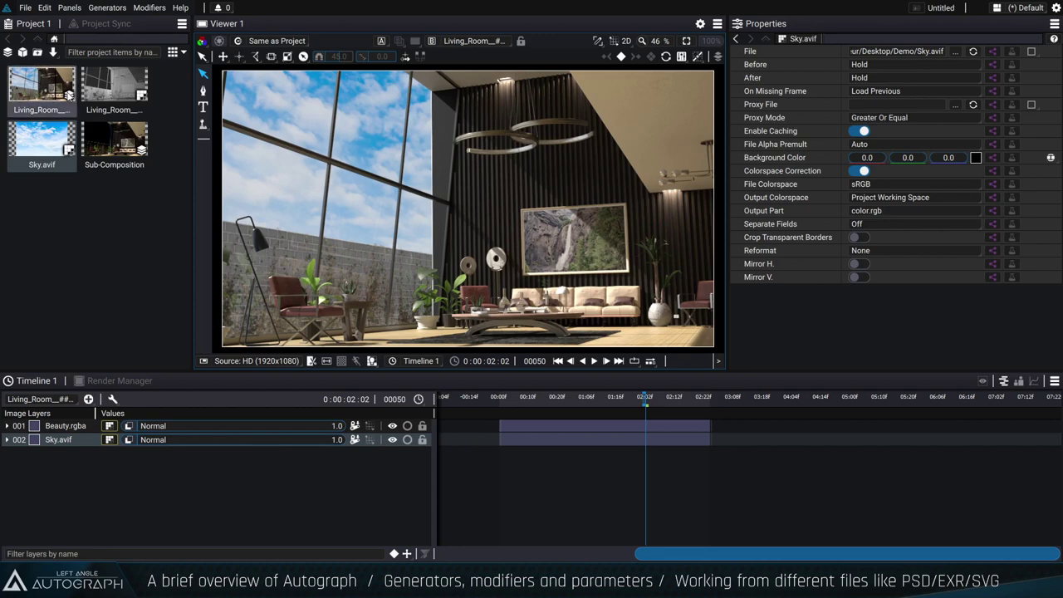
# Add Sub-Composition to the Render Manager and open the properties of its File 1 output.
pyautogui.click(68, 93)
pyautogui.rightClick(99, 156)
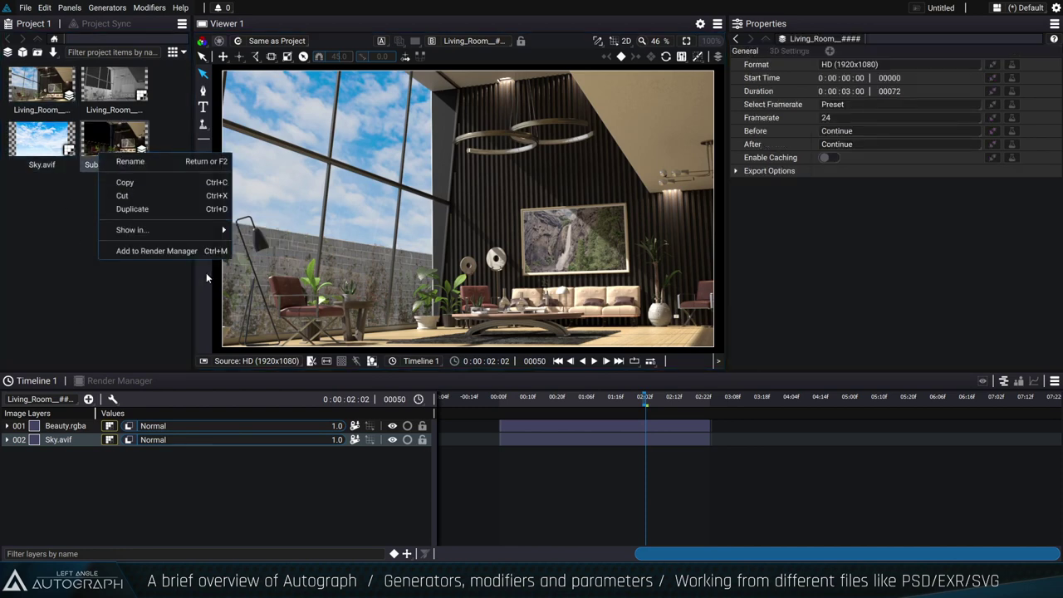
pyautogui.click(162, 250)
pyautogui.click(80, 429)
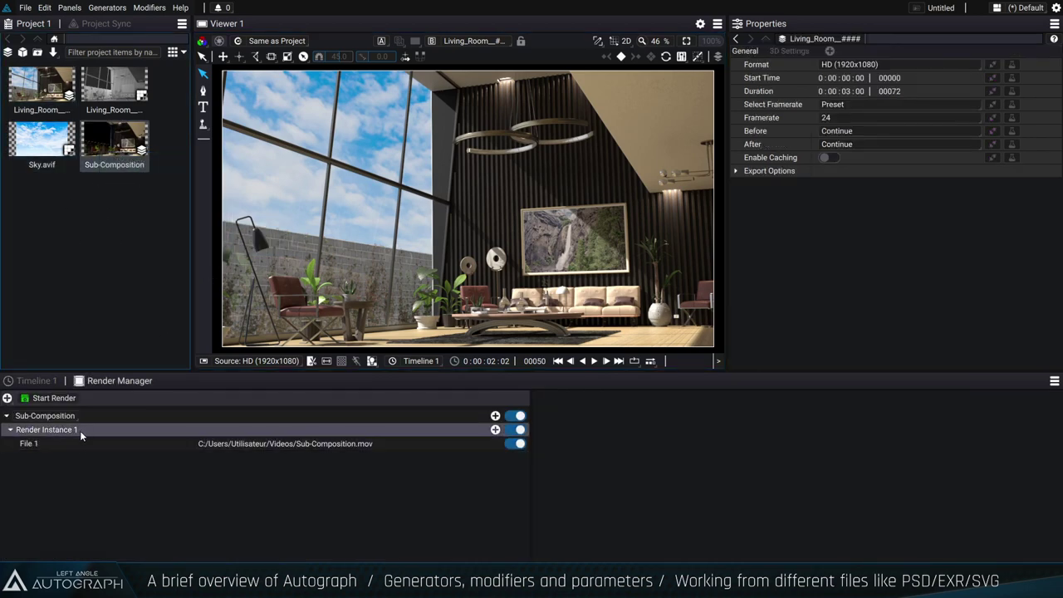
pyautogui.click(162, 442)
# Examine the codecs, file formats and Apple ProRes profiles available for the render output.
pyautogui.click(731, 476)
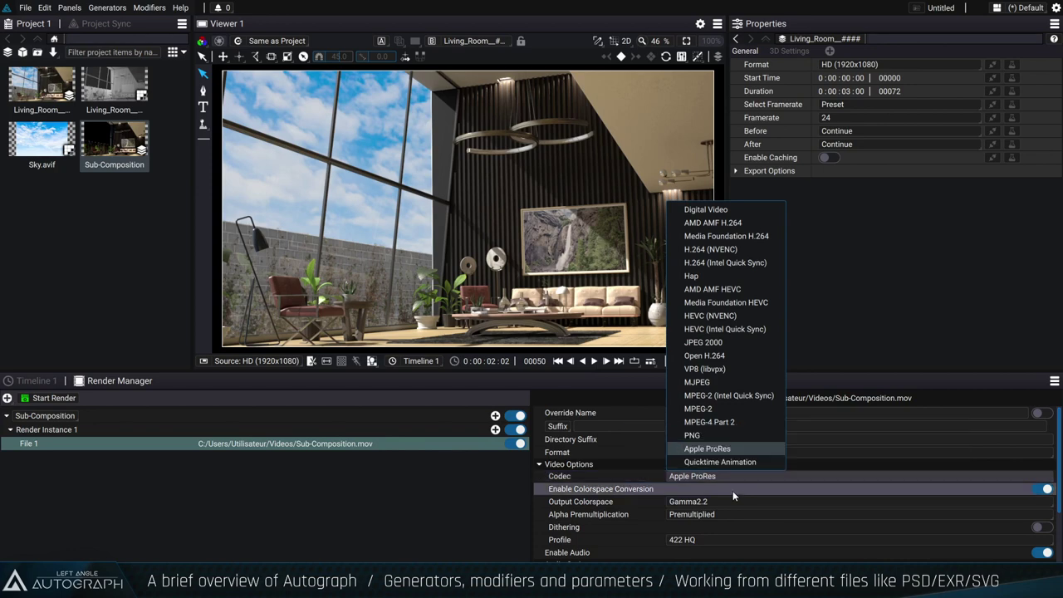
pyautogui.click(698, 452)
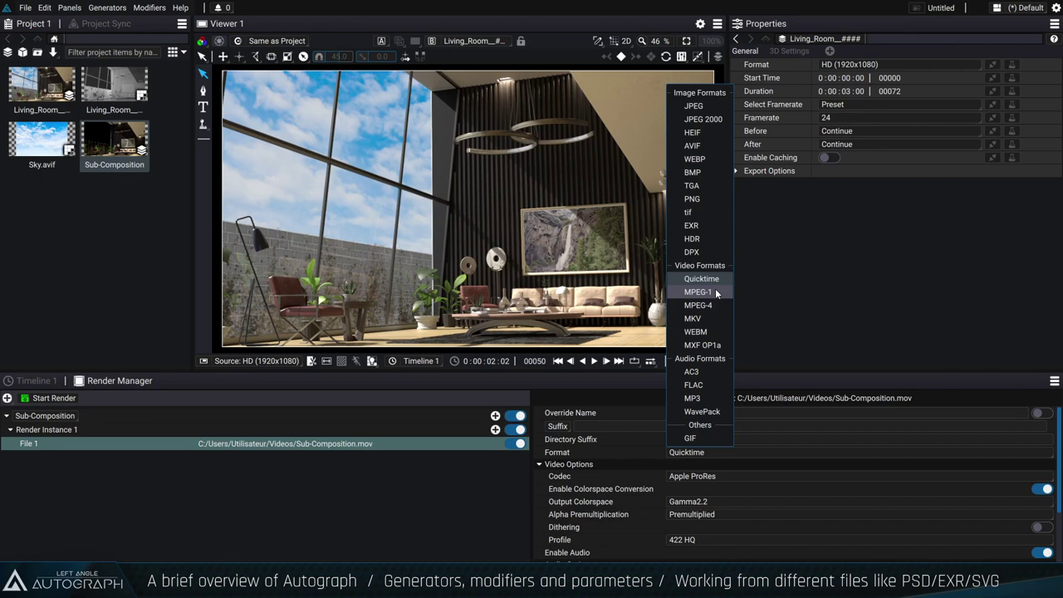
pyautogui.click(734, 470)
pyautogui.click(736, 472)
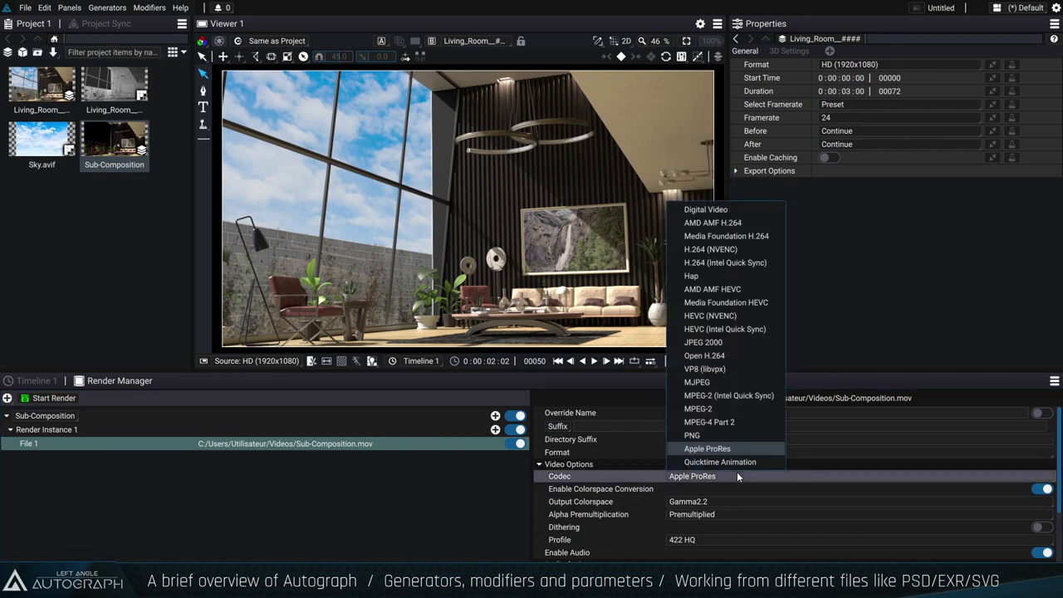
pyautogui.click(736, 471)
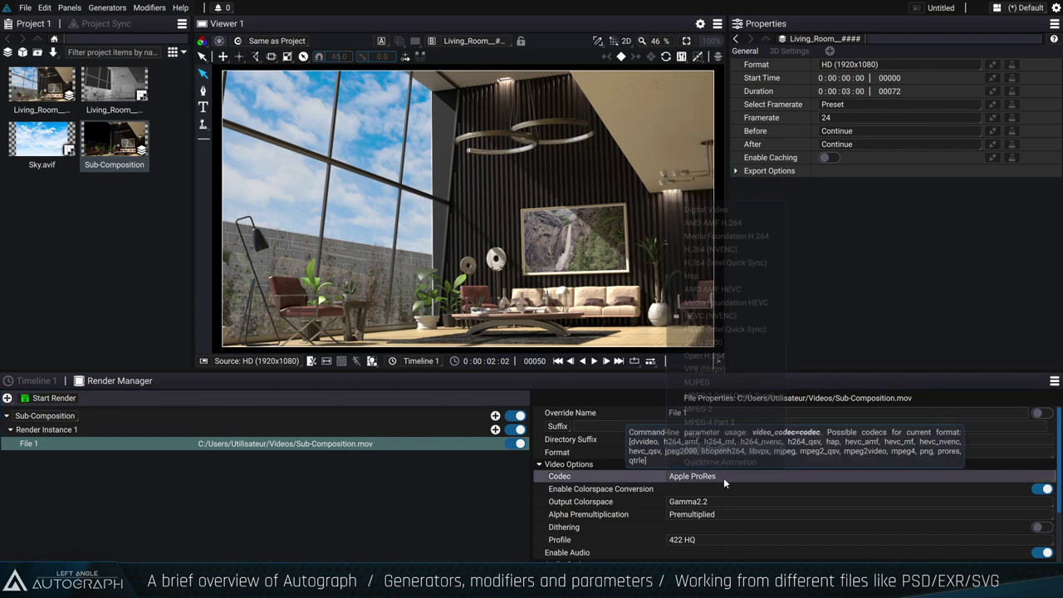
pyautogui.click(723, 477)
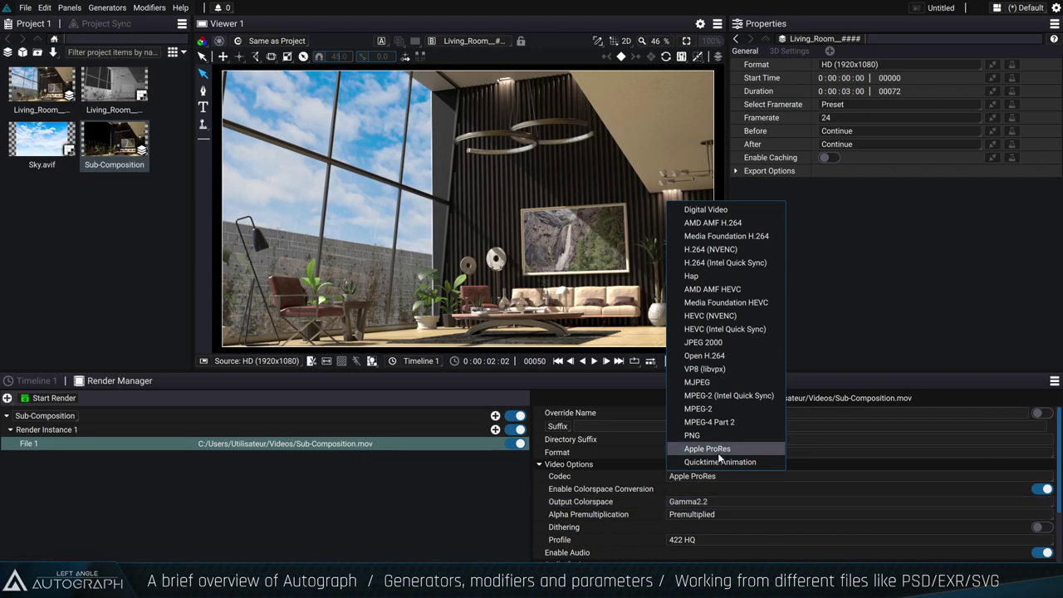
pyautogui.click(704, 540)
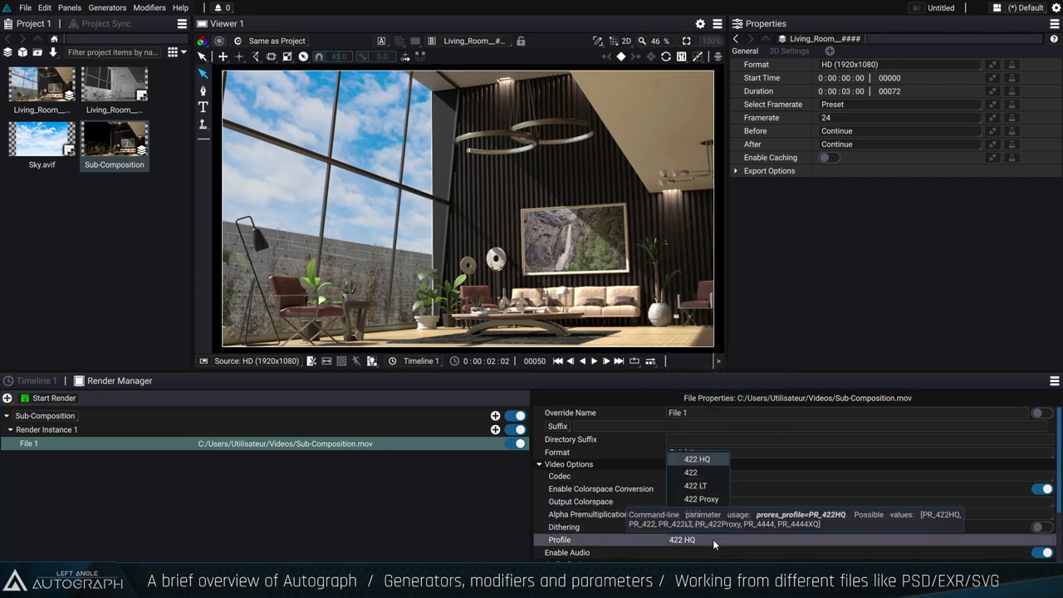
pyautogui.click(339, 498)
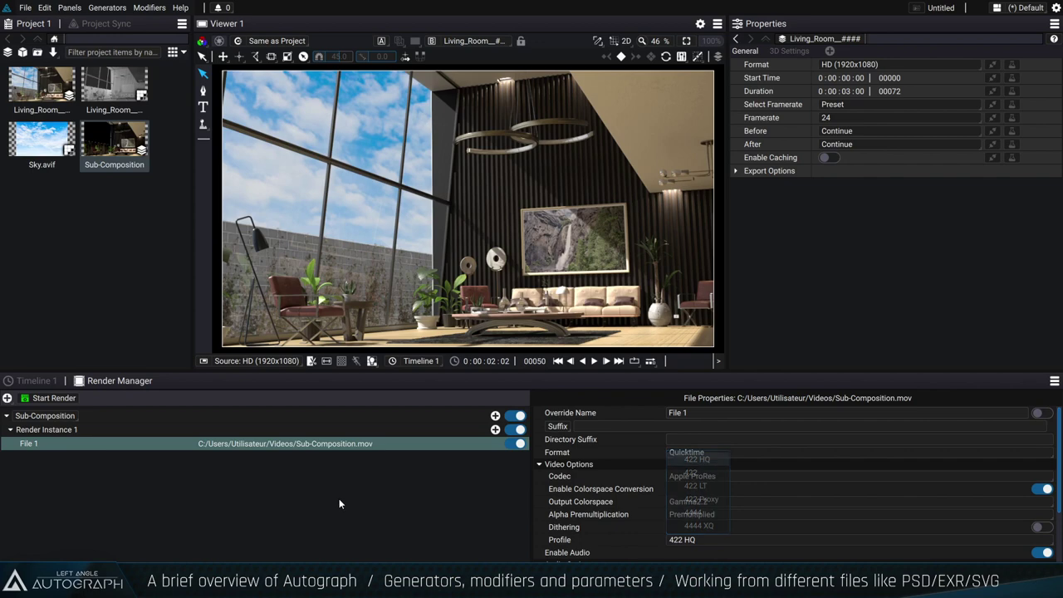
# Return to the timeline to preview the Living_Room composition and enlarge the viewer slightly.
pyautogui.click(47, 384)
pyautogui.click(575, 398)
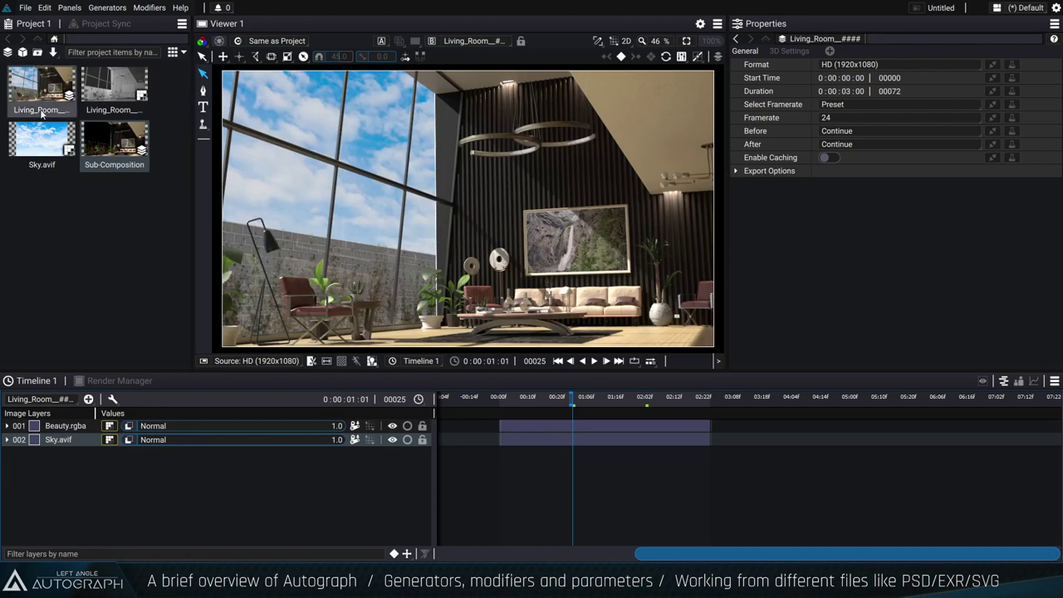
pyautogui.press('space')
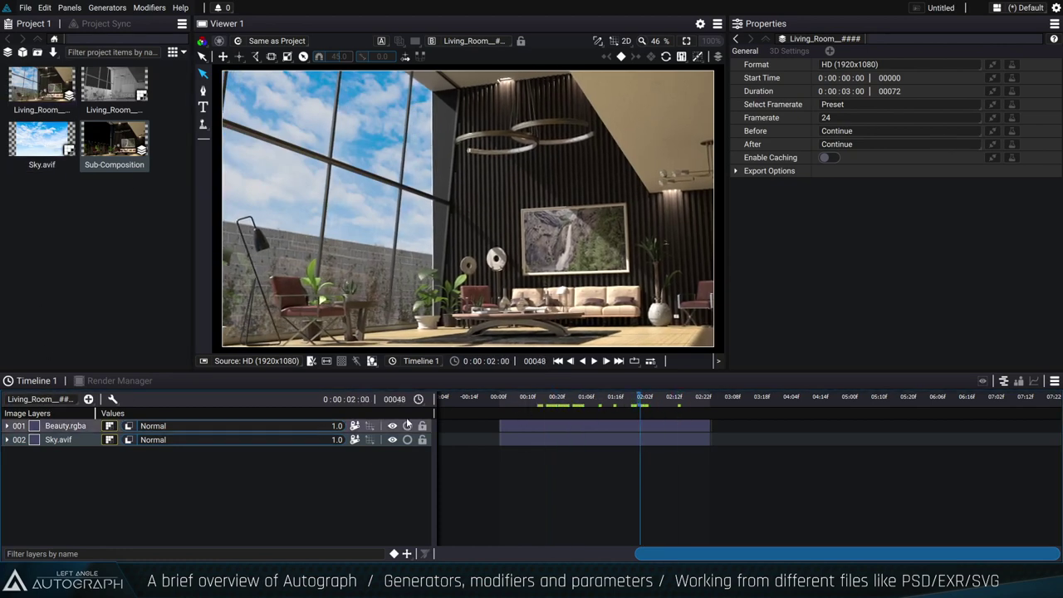
pyautogui.moveTo(533, 371); pyautogui.dragTo(536, 384)
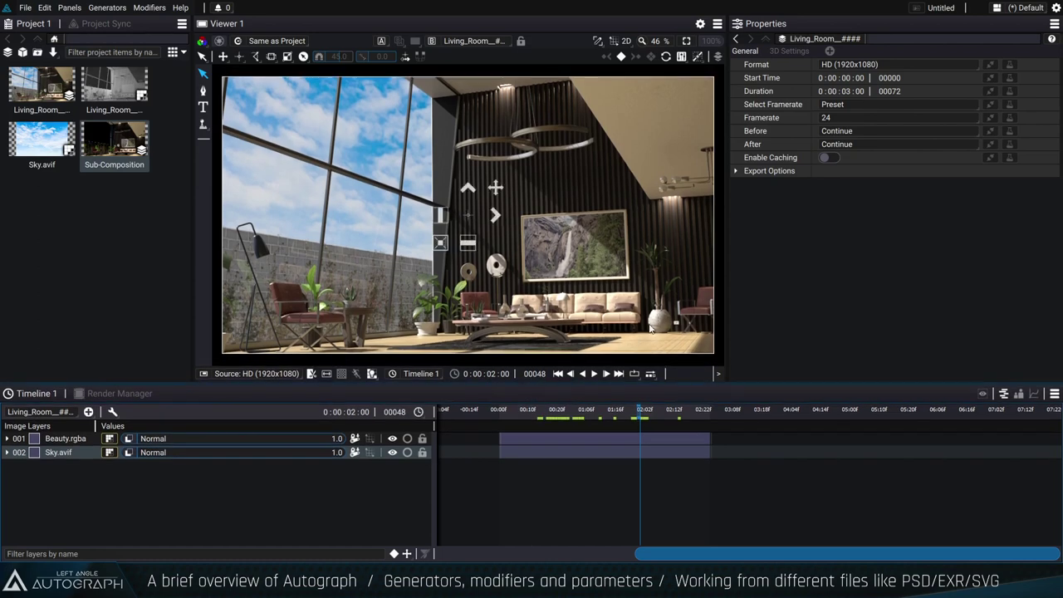
pyautogui.moveTo(729, 212)
pyautogui.mouseDown()
pyautogui.moveTo(766, 209)
pyautogui.moveTo(748, 212)
pyautogui.mouseUp()
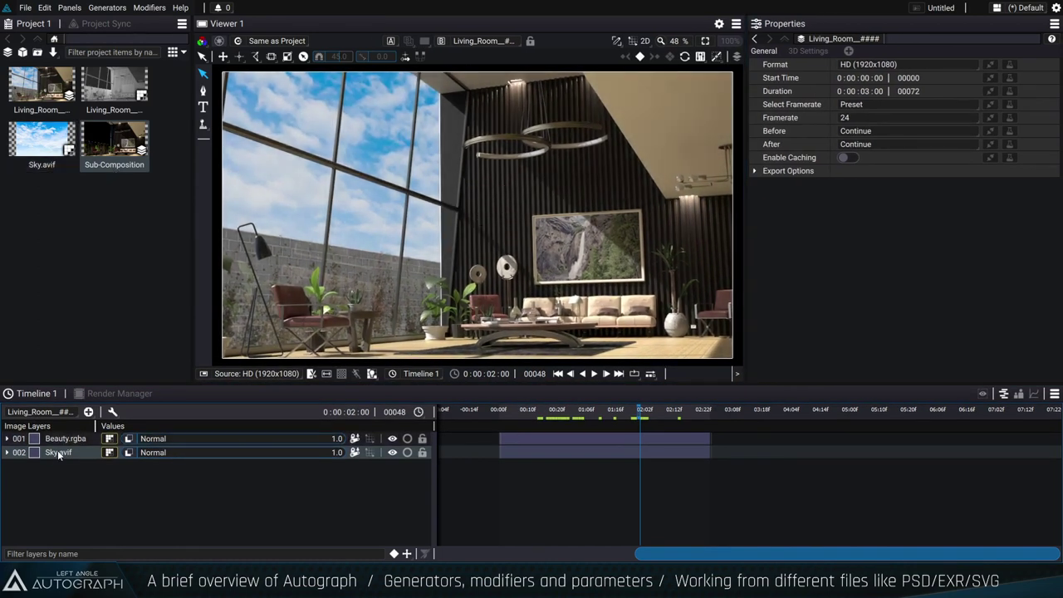
# Create a new composition, add the Living_Room composition to it as a layer and view it at 0:00:01:12.
pyautogui.click(7, 52)
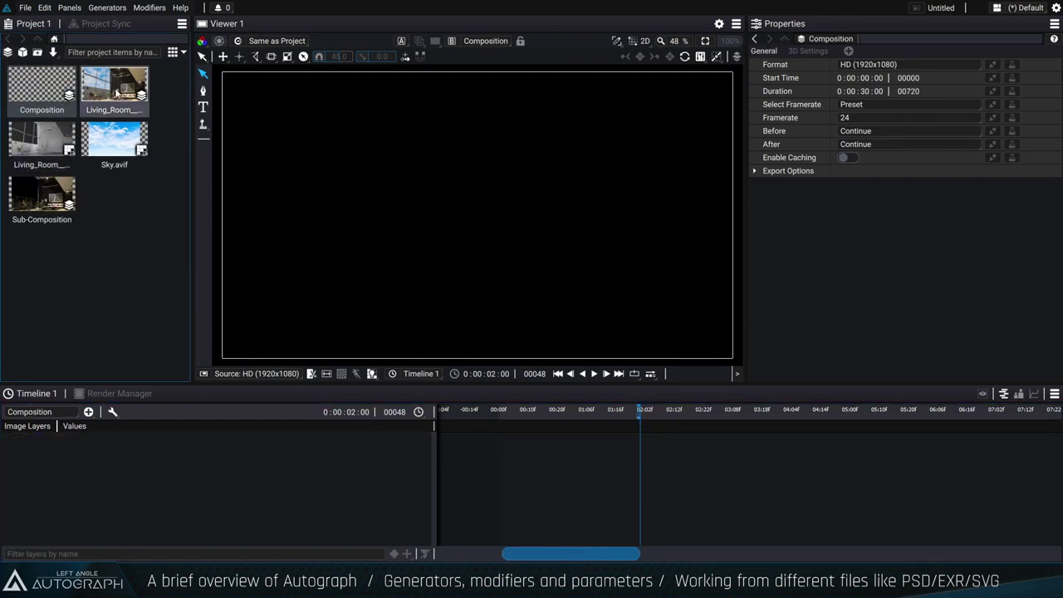
pyautogui.moveTo(113, 89); pyautogui.dragTo(149, 484)
pyautogui.click(603, 410)
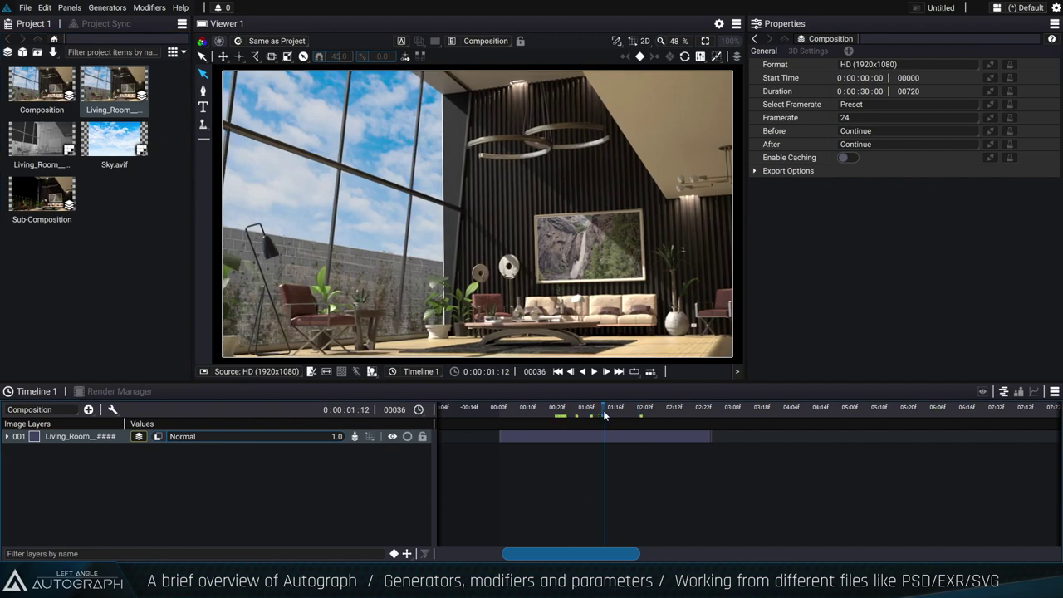
# Add a Volumetric Rays modifier to the Living_Room layer's source and place its ray origin at about -1205.24, 608.43.
pyautogui.click(10, 440)
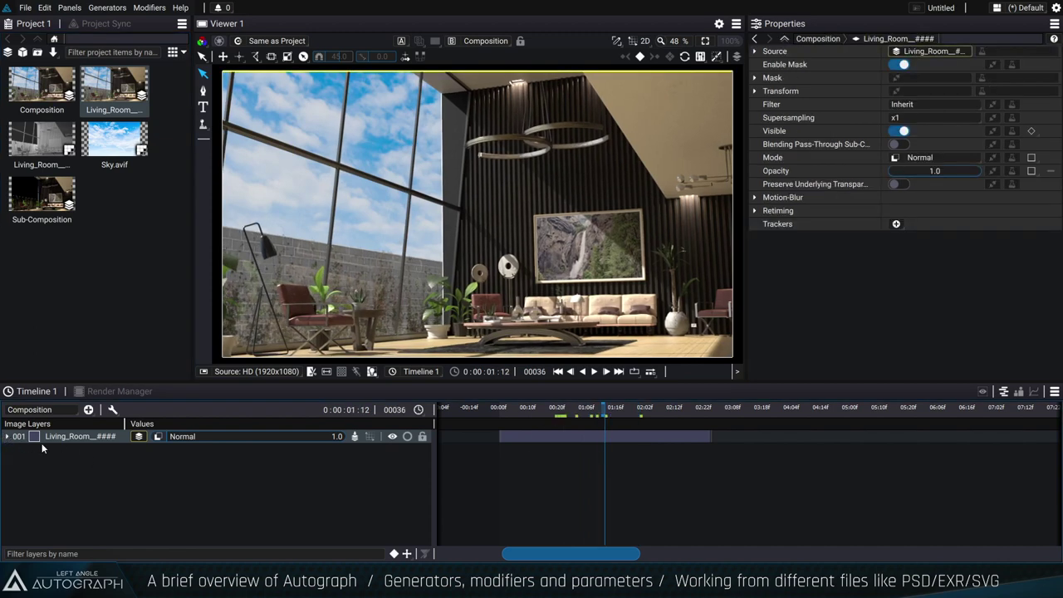
pyautogui.click(8, 437)
pyautogui.rightClick(357, 450)
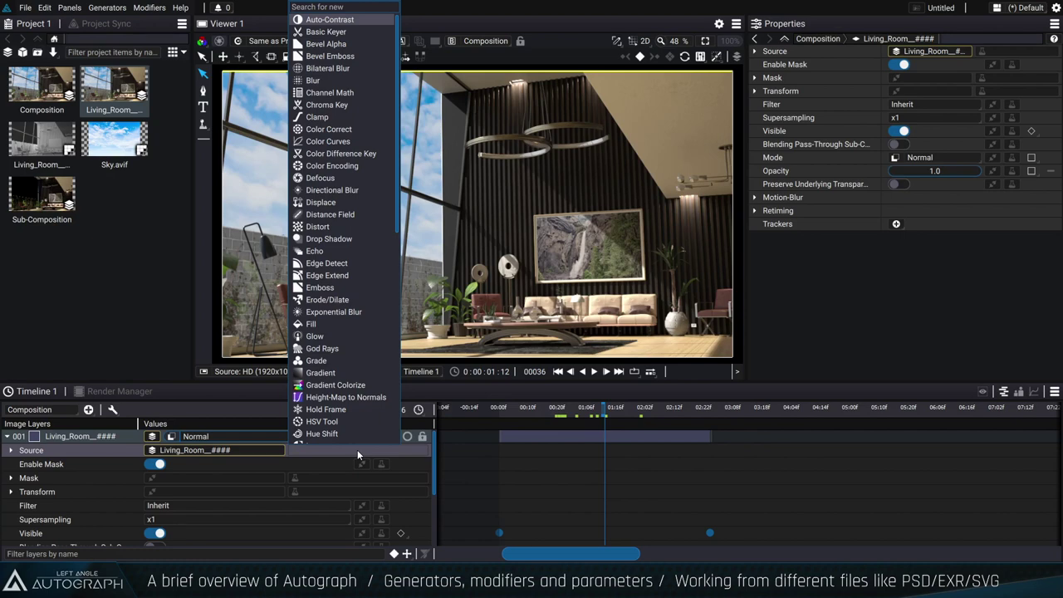
pyautogui.write('vo')
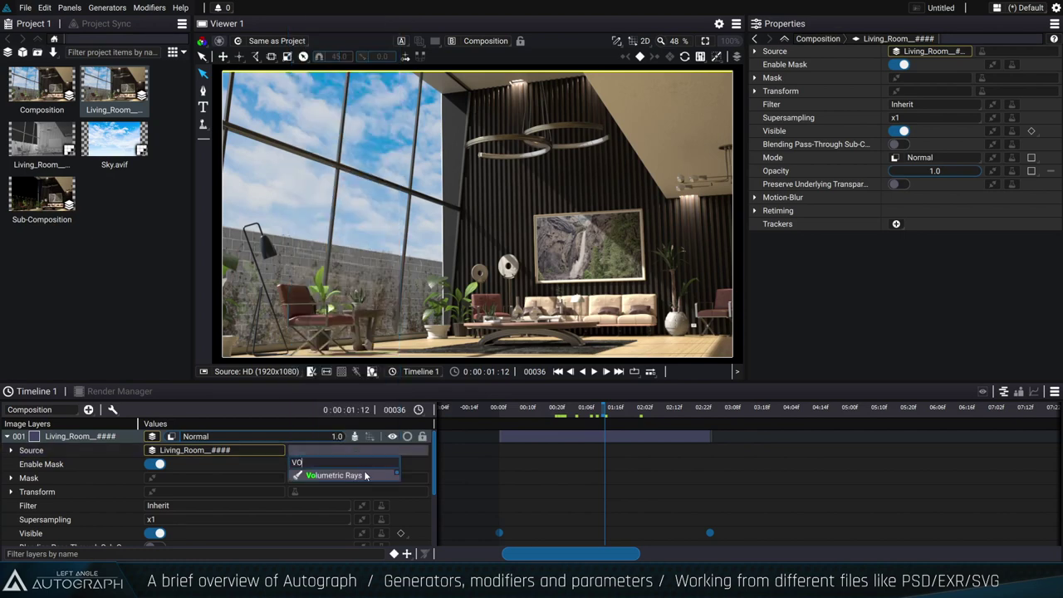
pyautogui.click(366, 475)
pyautogui.moveTo(476, 214); pyautogui.dragTo(214, 90)
pyautogui.scroll(-3, 274, 123)
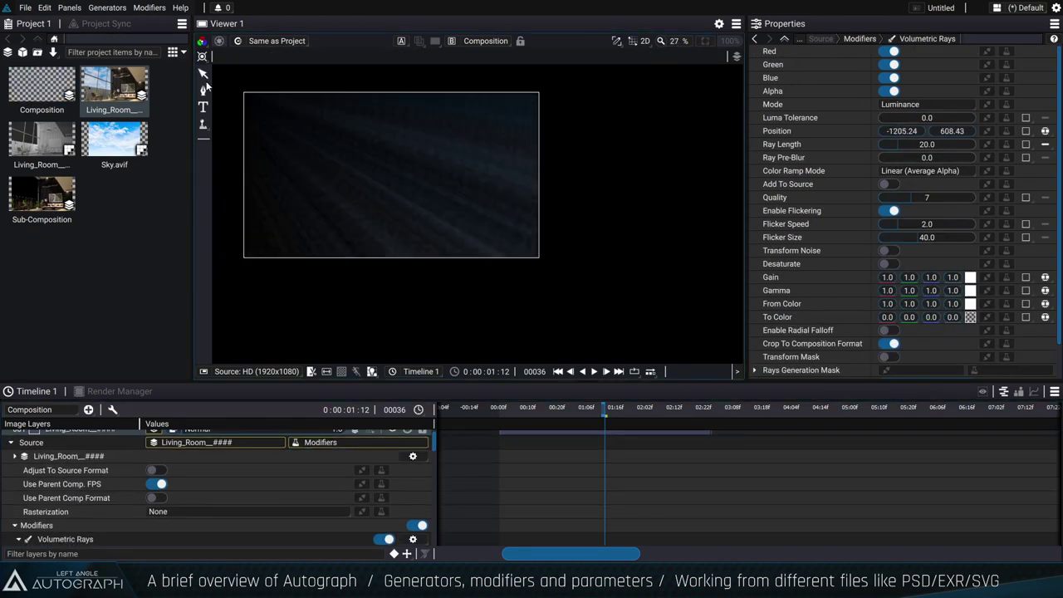
# Set the Volumetric Rays quality to 10 and enable Add To Source.
pyautogui.scroll(2, 290, 131)
pyautogui.click(928, 195)
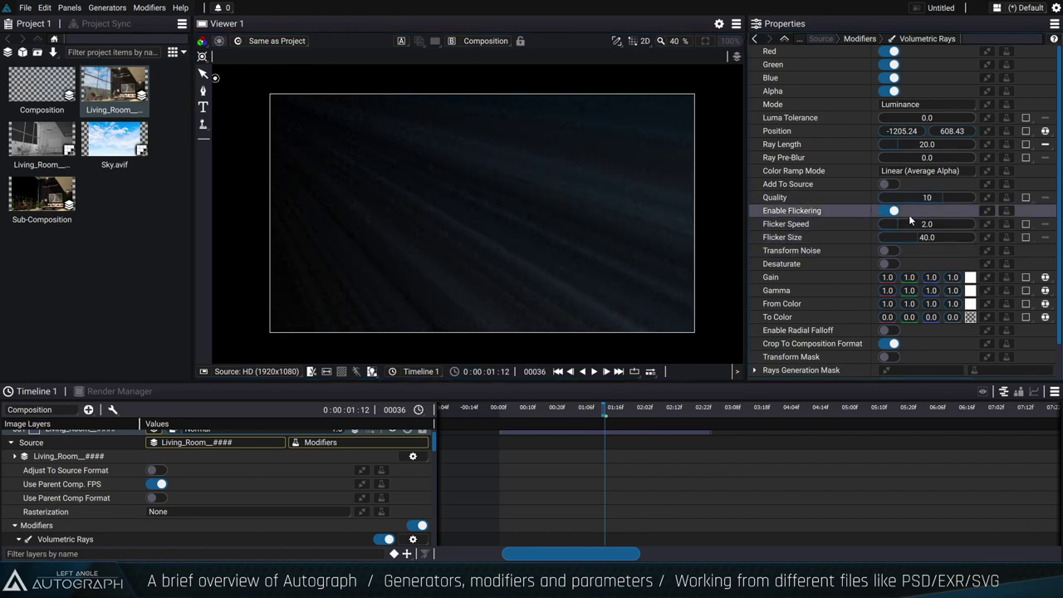
pyautogui.click(888, 184)
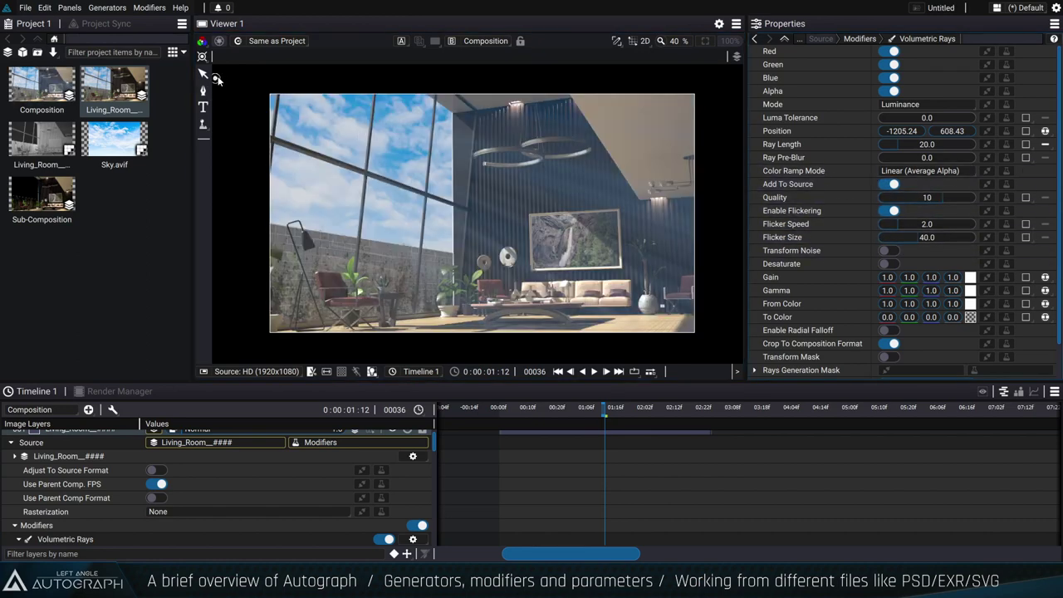
# Reposition the Volumetric Rays origin near the image's upper-left corner, at about -1024.69, 542.44.
pyautogui.moveTo(211, 81); pyautogui.dragTo(290, 102)
pyautogui.scroll(-2, 384, 128)
pyautogui.scroll(5, 361, 183)
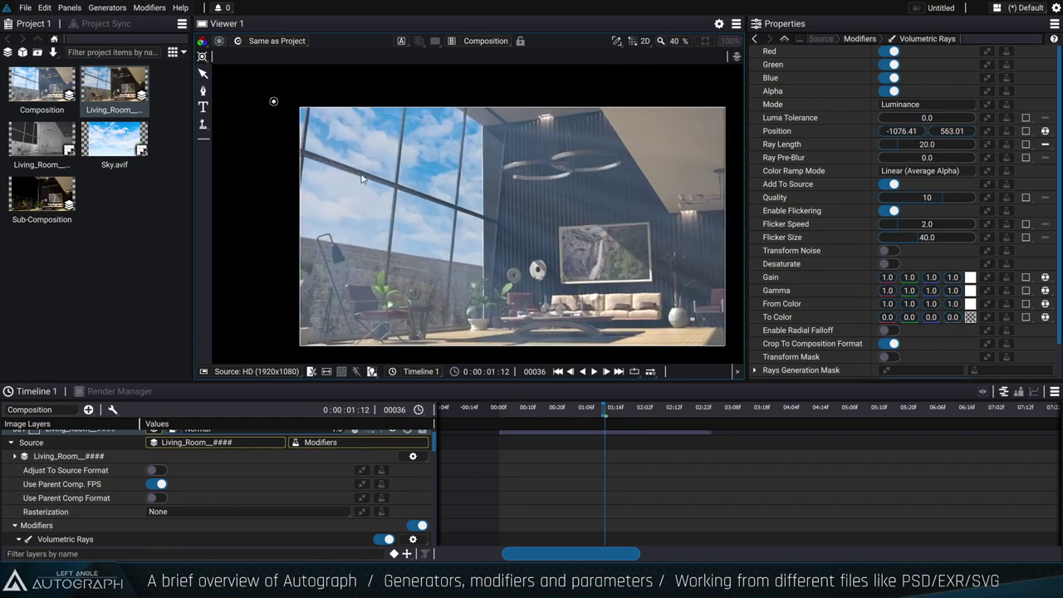
pyautogui.scroll(-2, 360, 142)
pyautogui.scroll(-2, 358, 141)
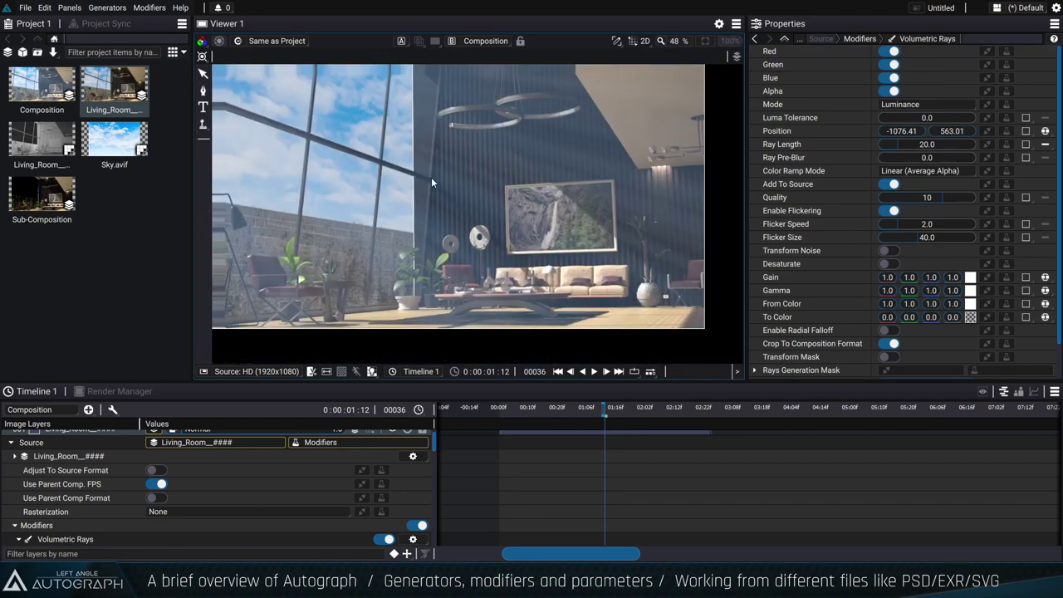
pyautogui.moveTo(351, 140); pyautogui.dragTo(322, 121)
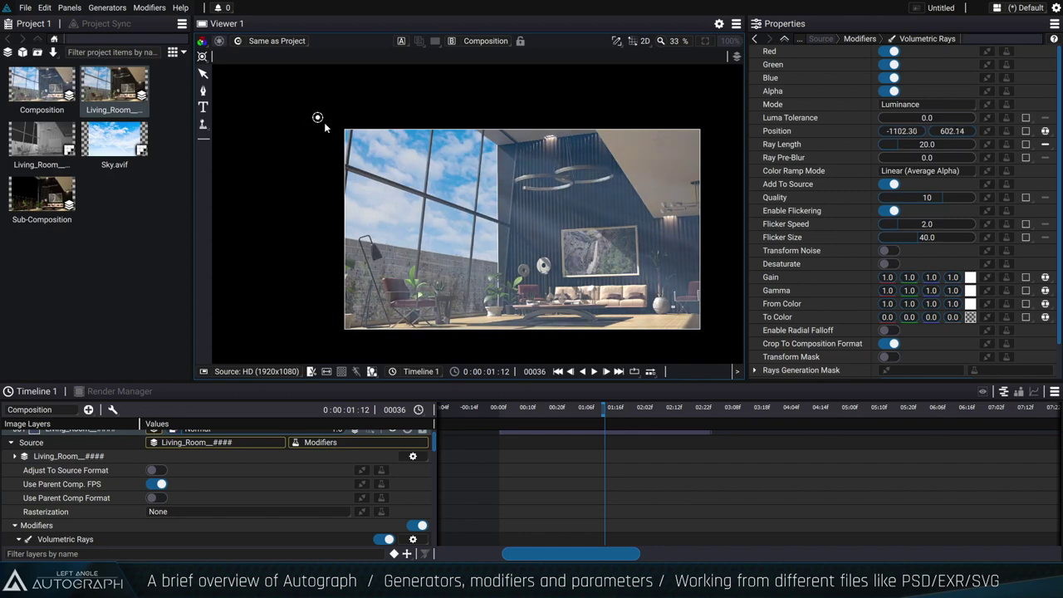
pyautogui.scroll(2, 315, 147)
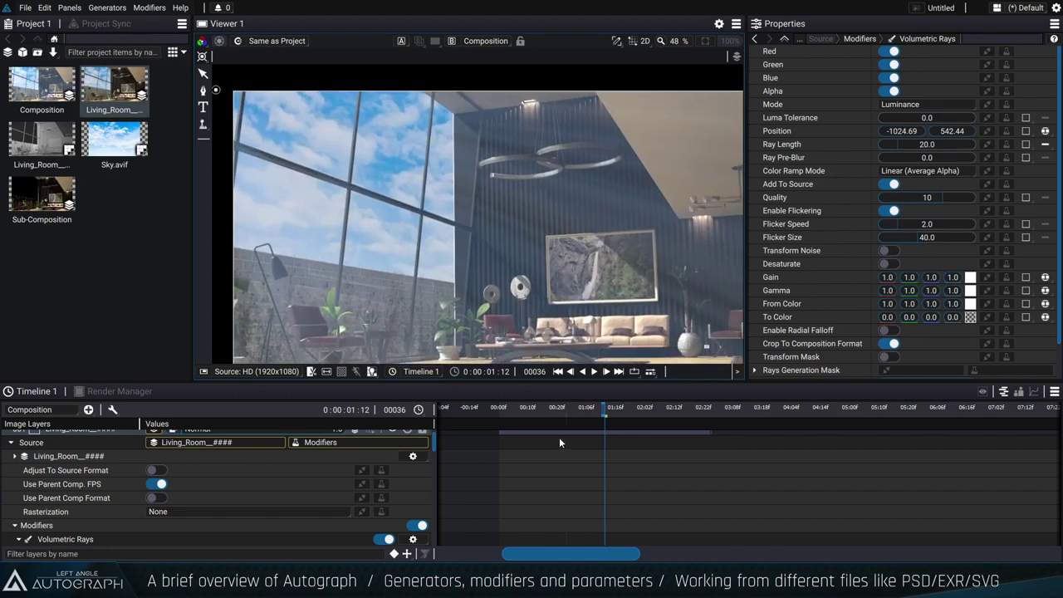
# Fit the composition in the viewer and scrub the timeline to 0:00:01:03 to check the rays in motion.
pyautogui.moveTo(573, 407); pyautogui.dragTo(597, 467)
pyautogui.scroll(1, 603, 456)
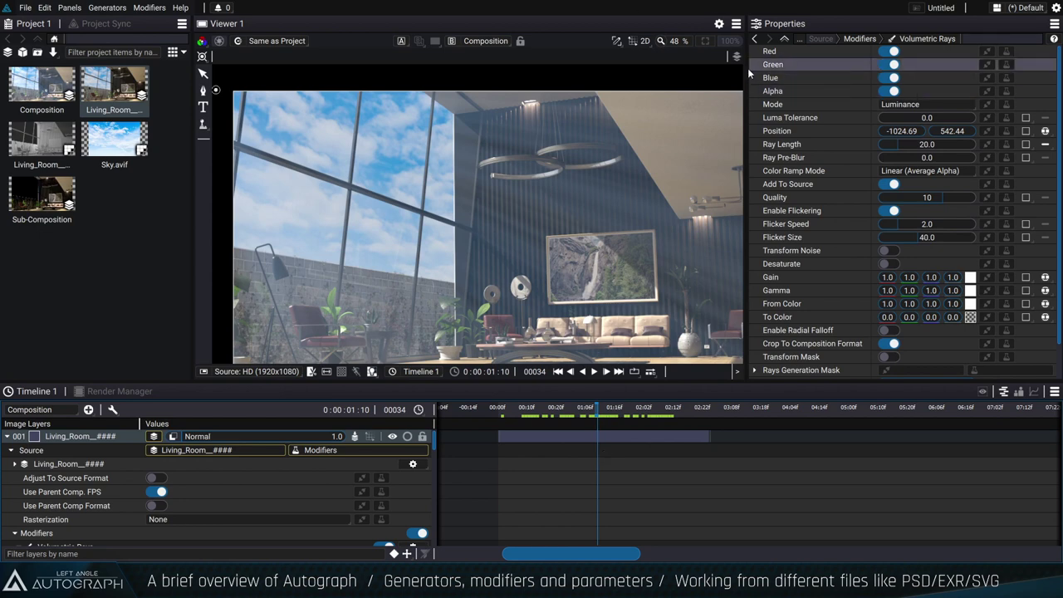
pyautogui.press('f')
pyautogui.moveTo(597, 412); pyautogui.dragTo(576, 408)
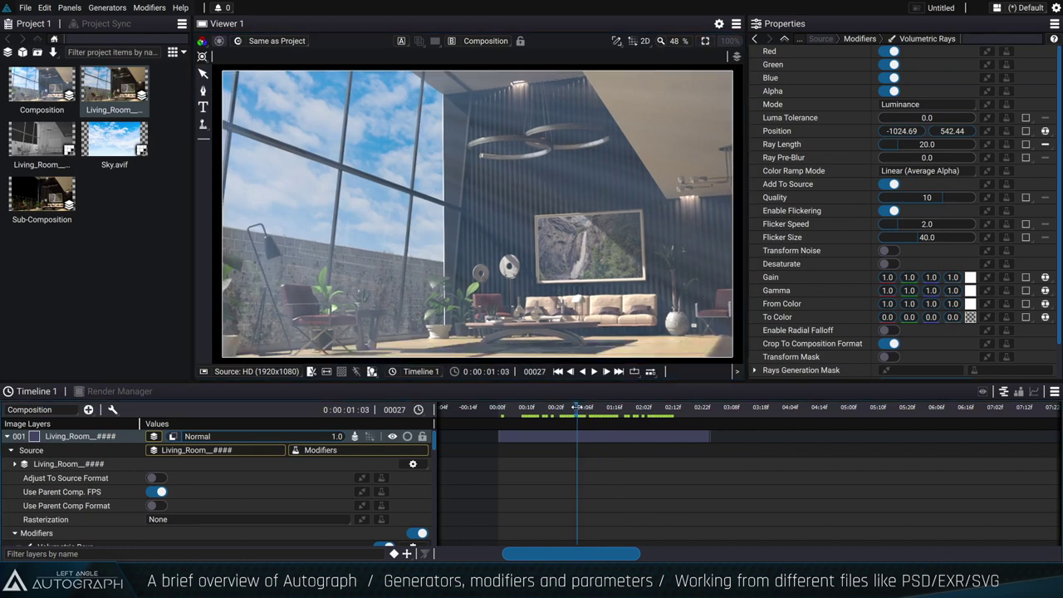